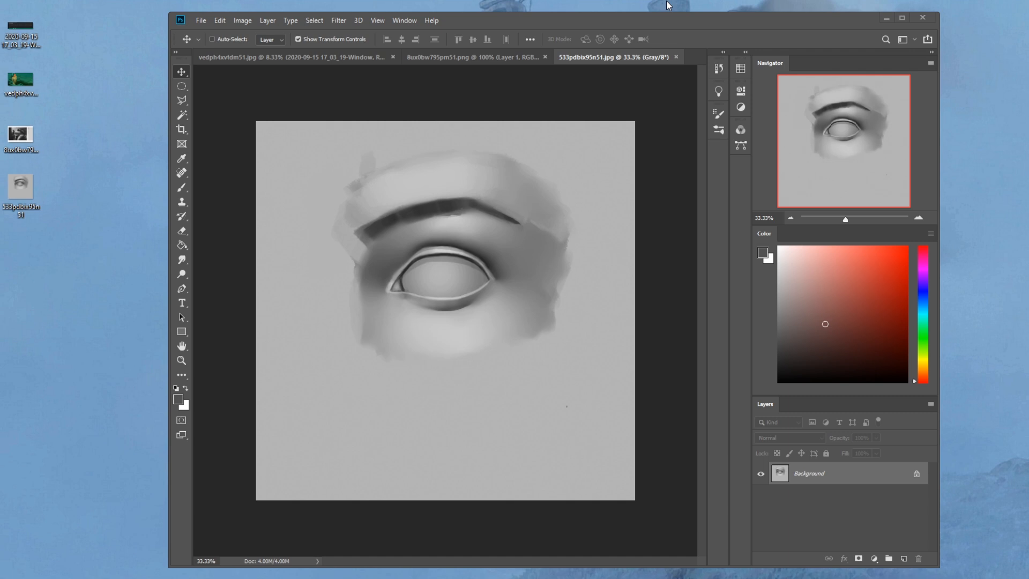
# - Bring up the painting of the woman standing in green water and maximize the Photoshop window
pyautogui.click(256, 58)
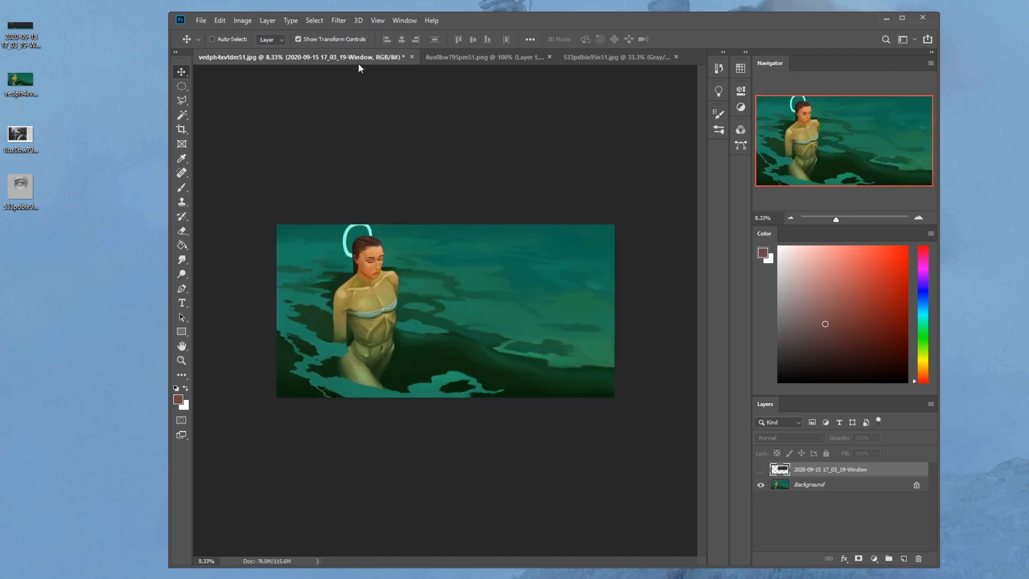
pyautogui.doubleClick(616, 17)
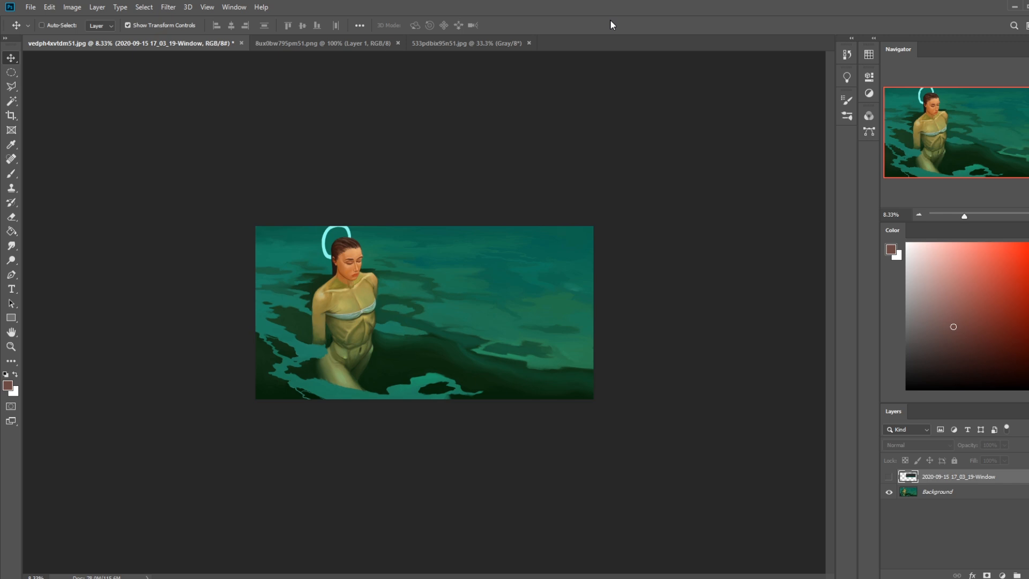
# - Switch to the browser showing the Istebrak website and open its linked Reddit community
pyautogui.moveTo(51, 553)
pyautogui.moveTo(1028, 105); pyautogui.dragTo(454, 32)
pyautogui.click(453, 32)
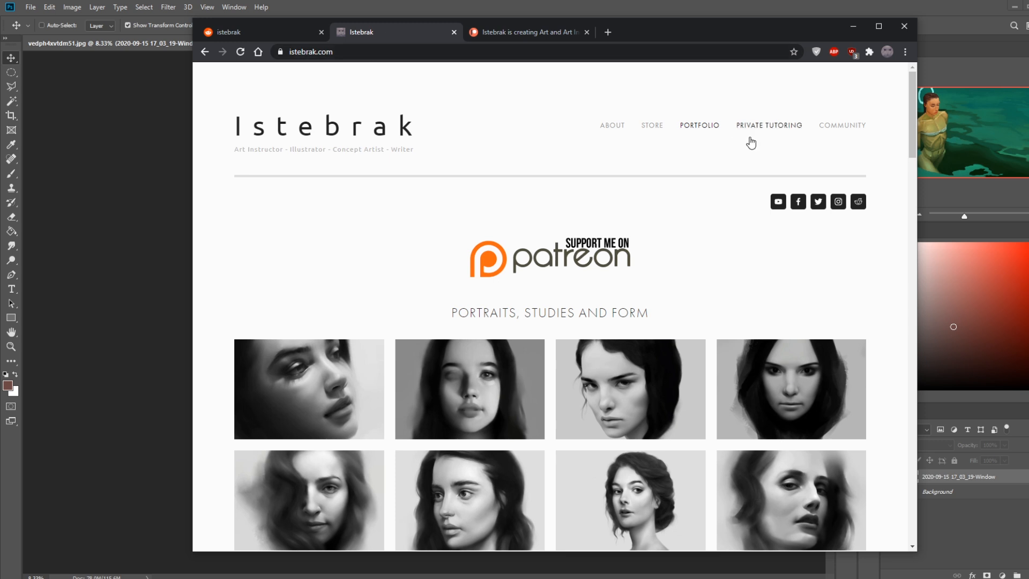
pyautogui.click(858, 202)
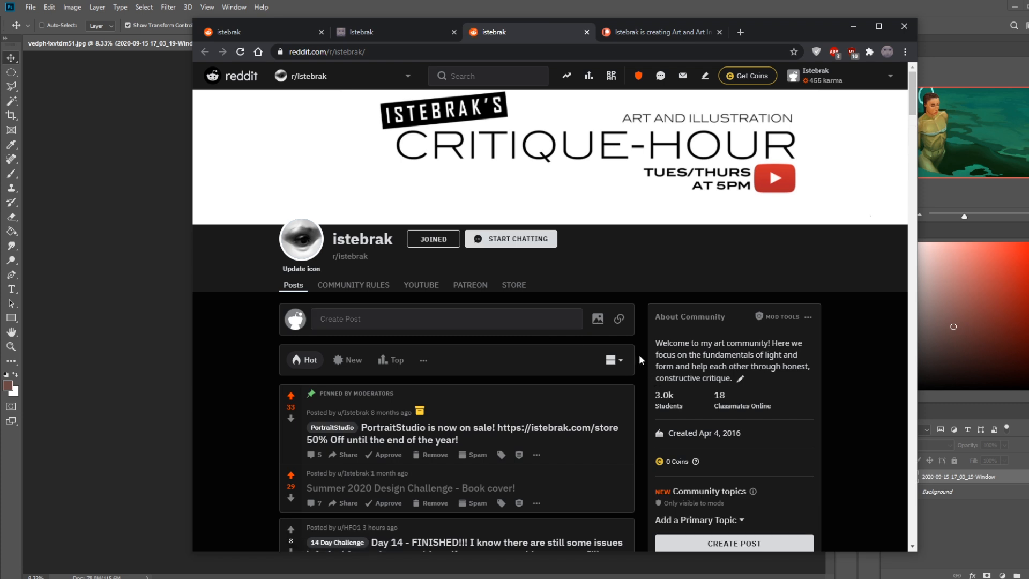
# - Skim the newest subreddit posts down to the "Alicia and the Serpent's Riddle" submission and return to the start of the feed
pyautogui.scroll(-2, 638, 355)
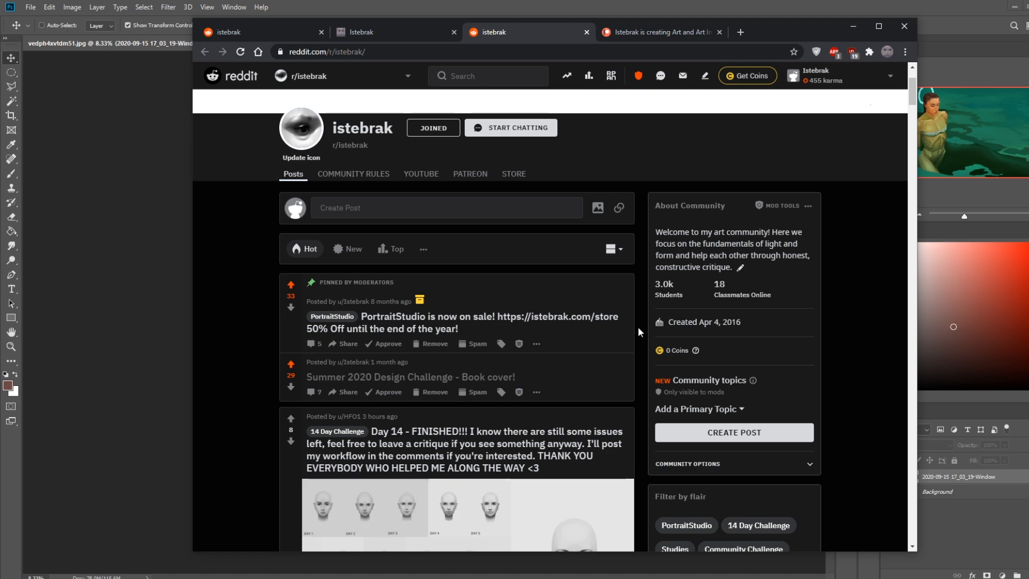
pyautogui.scroll(-15, 638, 331)
pyautogui.scroll(-12, 638, 331)
pyautogui.scroll(3, 498, 243)
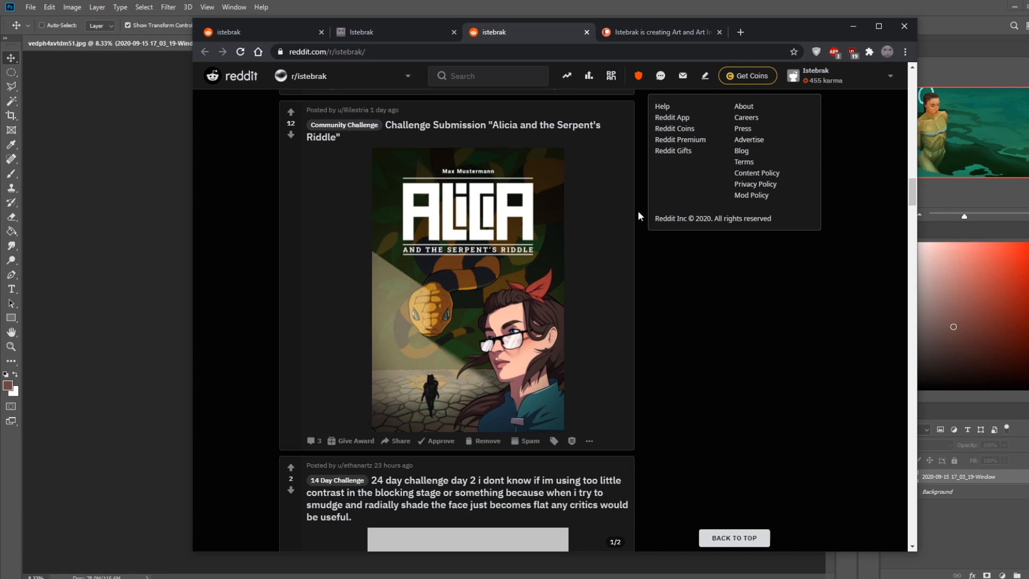
pyautogui.scroll(15, 638, 211)
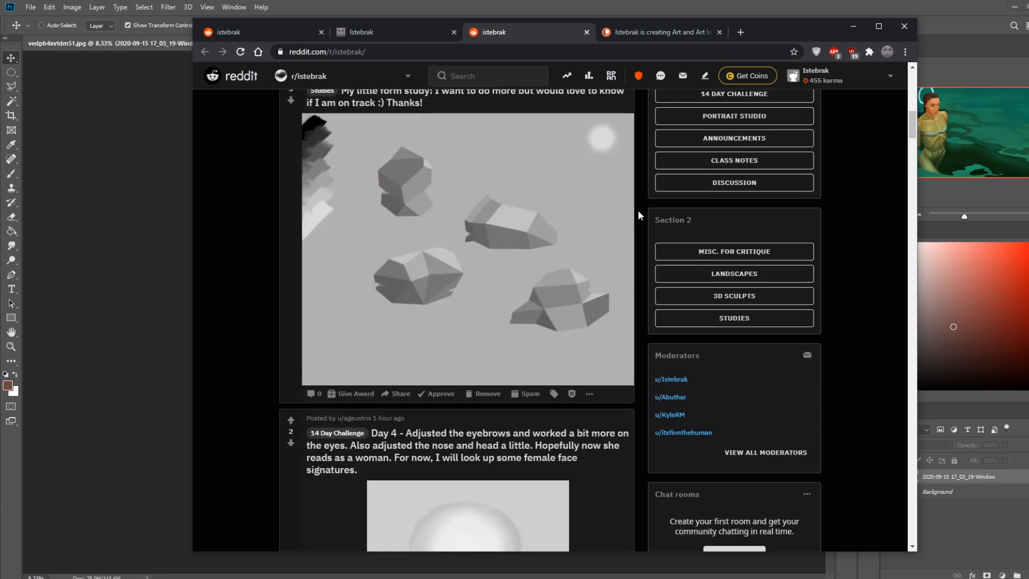
pyautogui.scroll(-1, 639, 214)
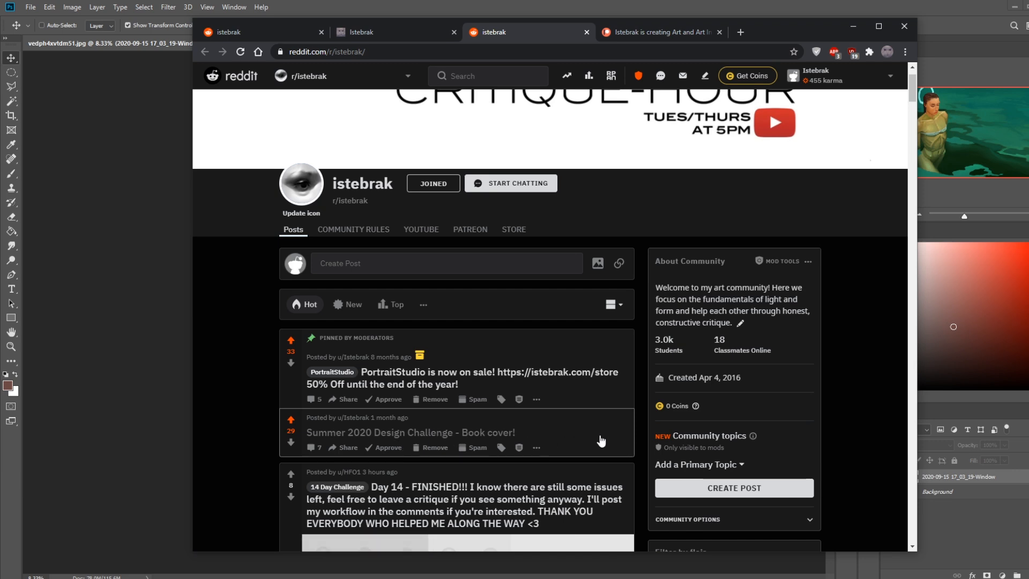
# - Examine the 14 Day Challenge portraits and form studies posted in the subreddit's Hot feed
pyautogui.scroll(-1, 639, 431)
pyautogui.scroll(-20, 640, 431)
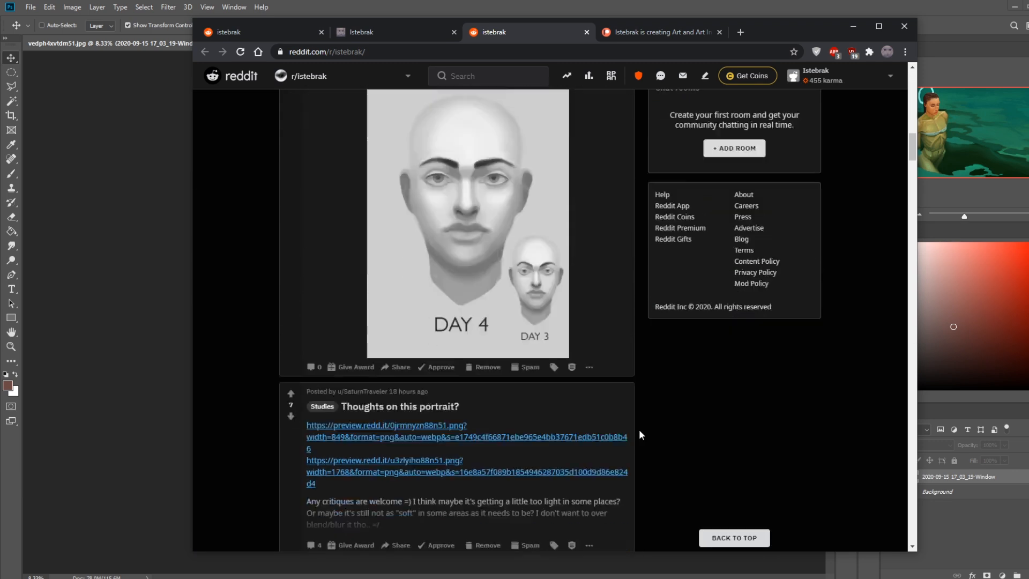
pyautogui.scroll(-20, 641, 434)
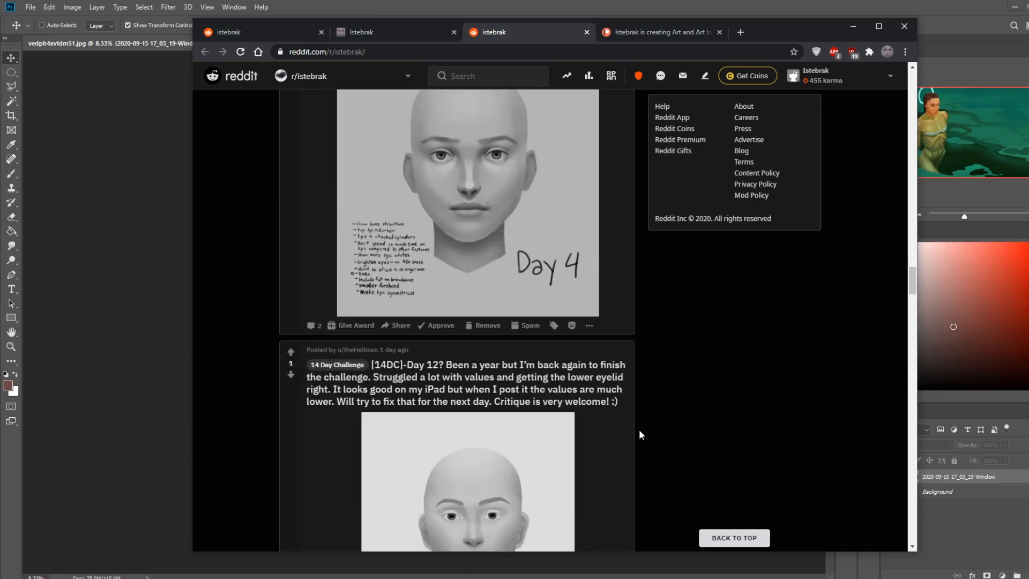
pyautogui.scroll(-20, 641, 435)
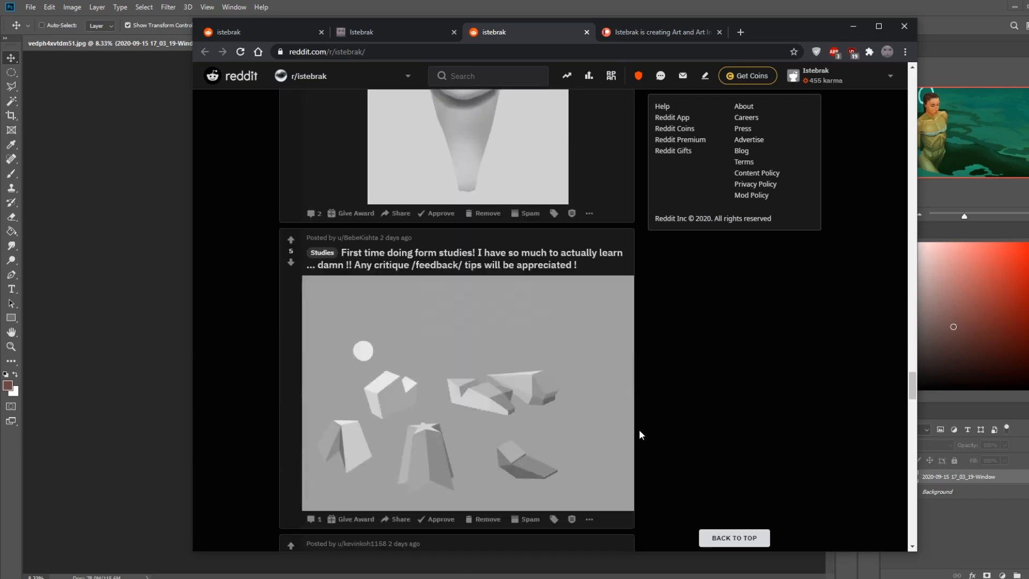
pyautogui.scroll(-20, 639, 429)
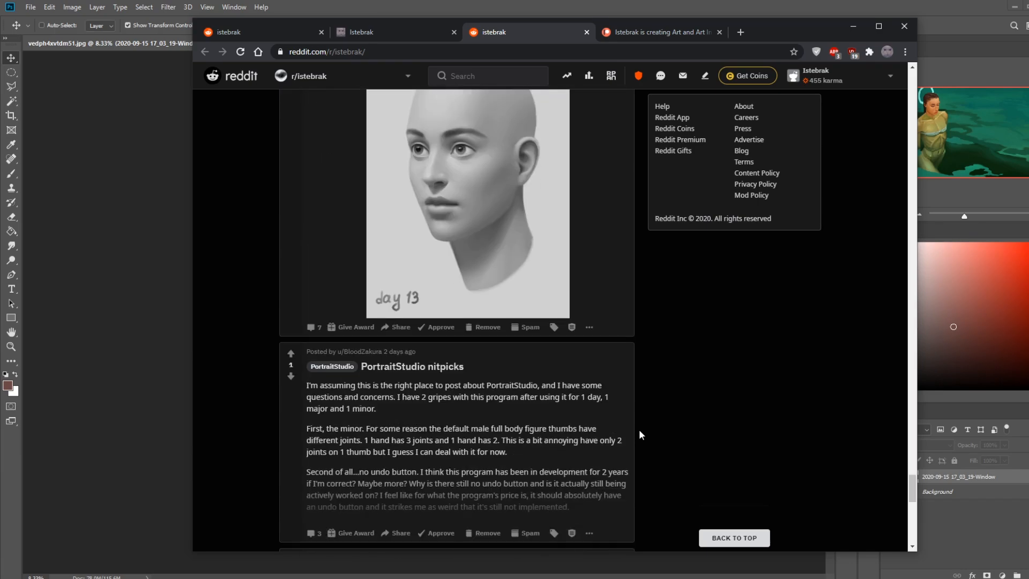
pyautogui.scroll(-20, 639, 430)
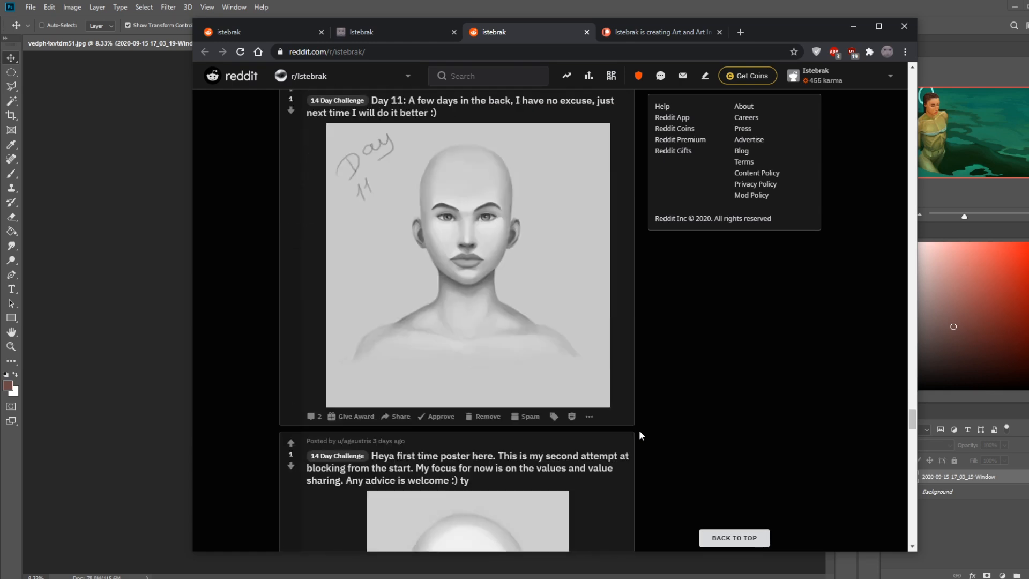
# - Look through the older Community Challenge posts for serpent-themed book cover thumbnails and finished covers
pyautogui.scroll(10, 638, 435)
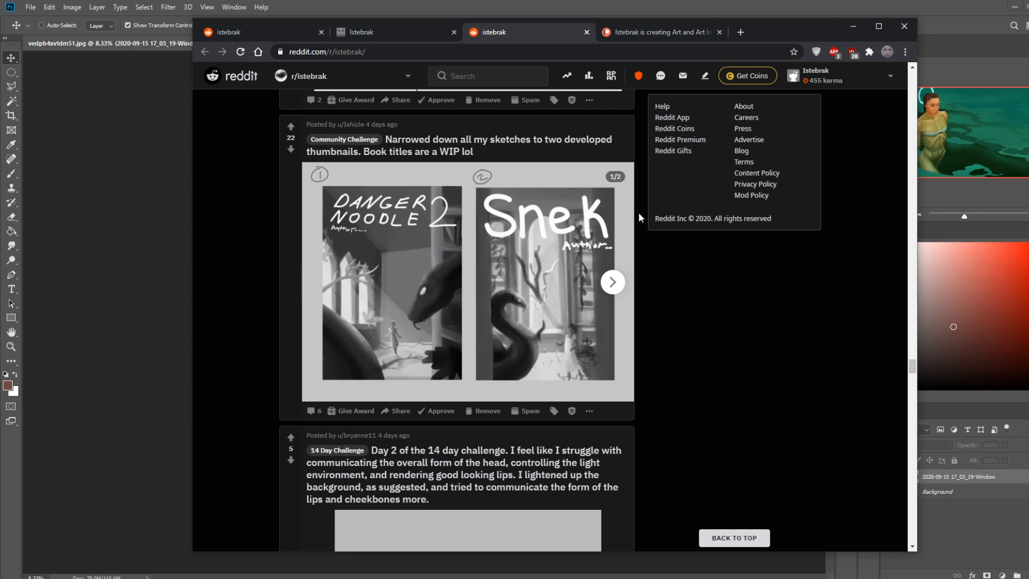
pyautogui.scroll(-12, 638, 212)
pyautogui.scroll(-15, 638, 212)
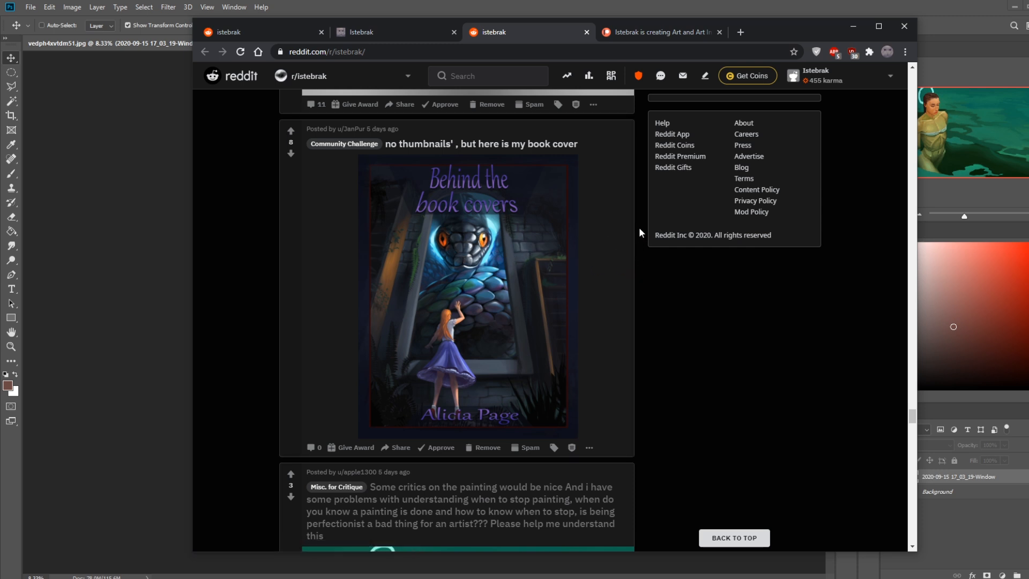
pyautogui.scroll(-8, 639, 228)
pyautogui.scroll(-6, 639, 228)
pyautogui.scroll(-20, 639, 228)
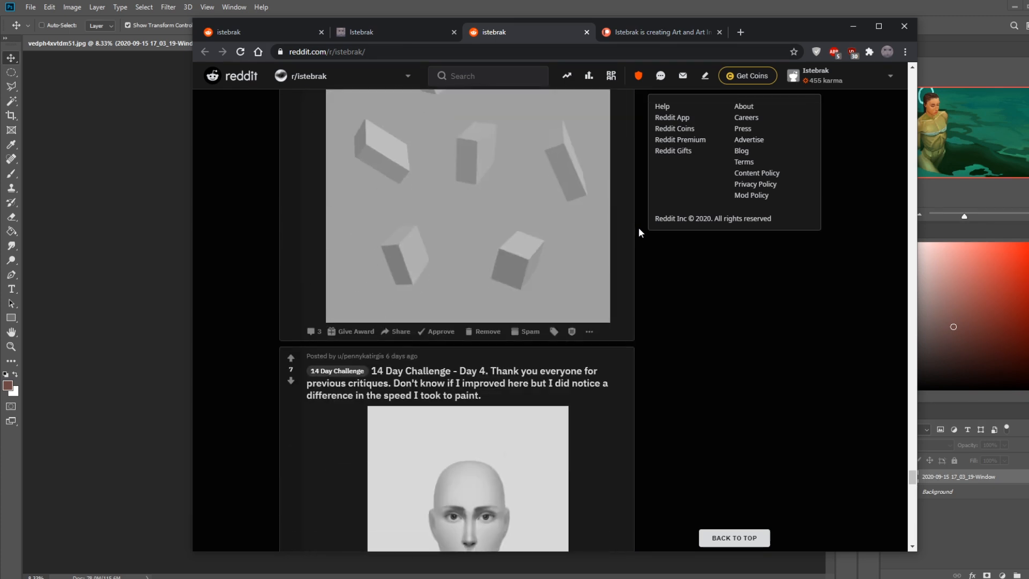
pyautogui.scroll(-12, 638, 228)
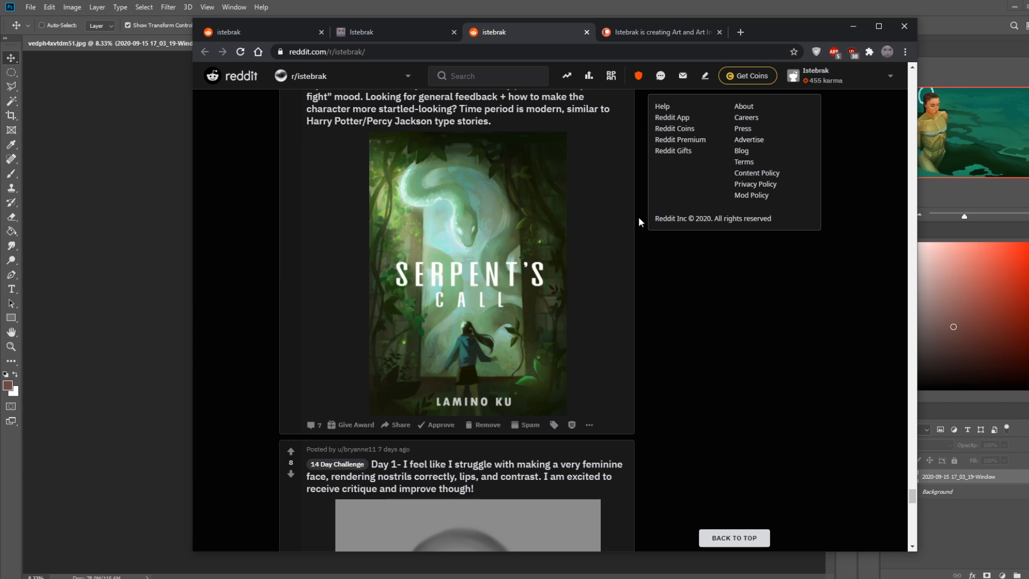
pyautogui.scroll(-15, 638, 217)
pyautogui.scroll(-15, 638, 216)
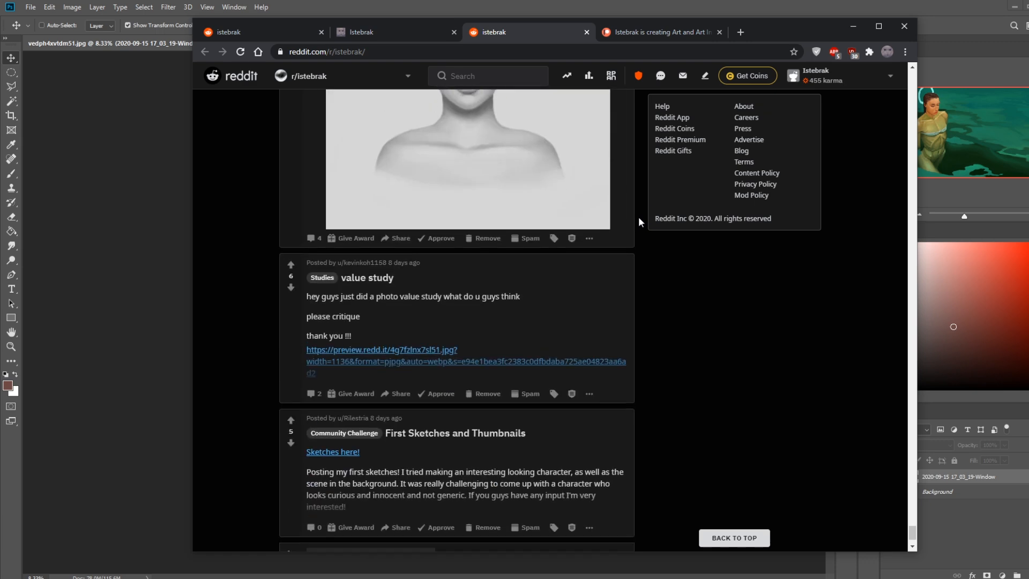
pyautogui.scroll(-15, 639, 217)
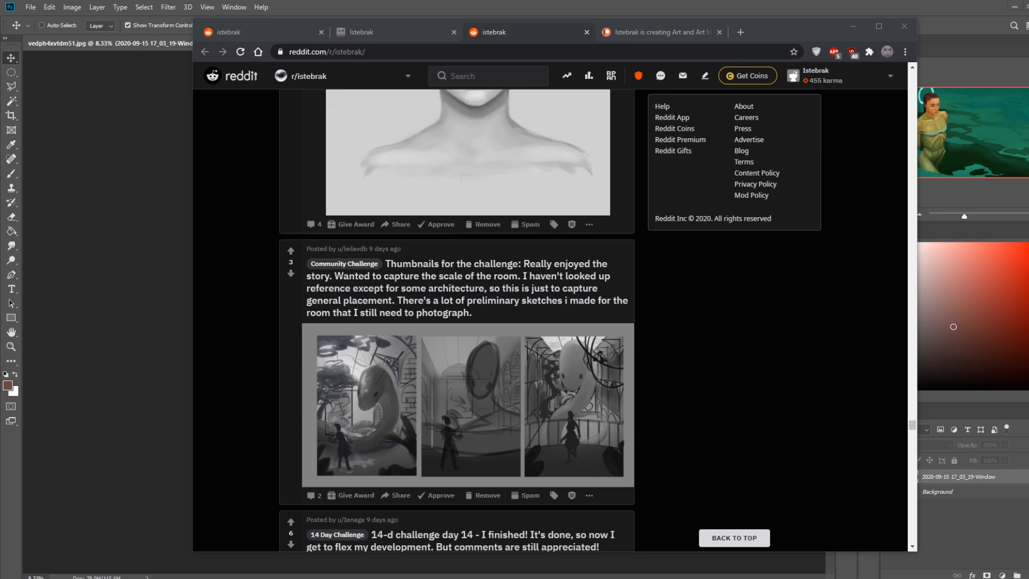
# - Review the finished day 14 challenge portraits and neighbouring posts, and return to the pinned posts at the start of the feed
pyautogui.click(638, 207)
pyautogui.scroll(-7, 638, 207)
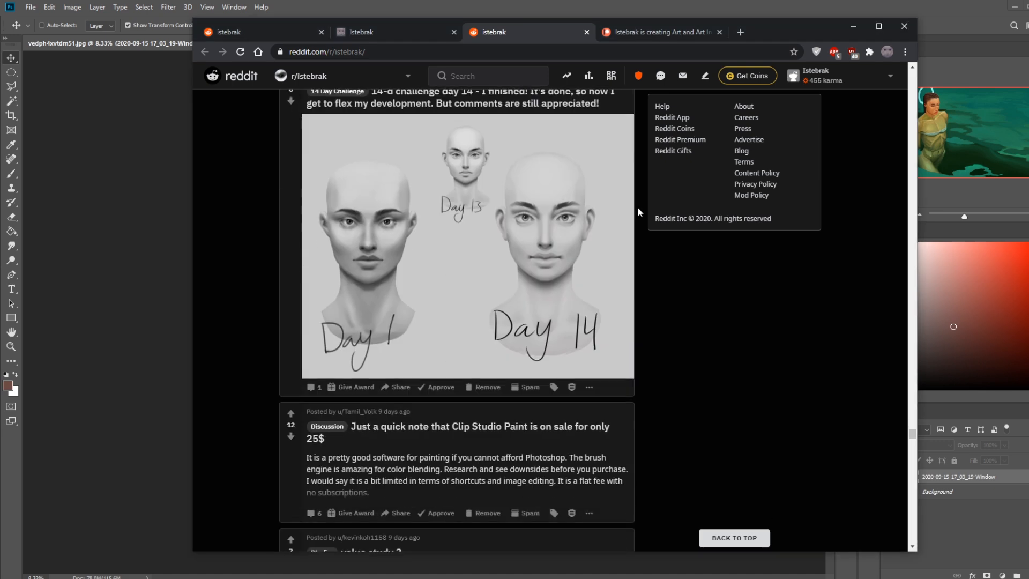
pyautogui.scroll(-15, 638, 207)
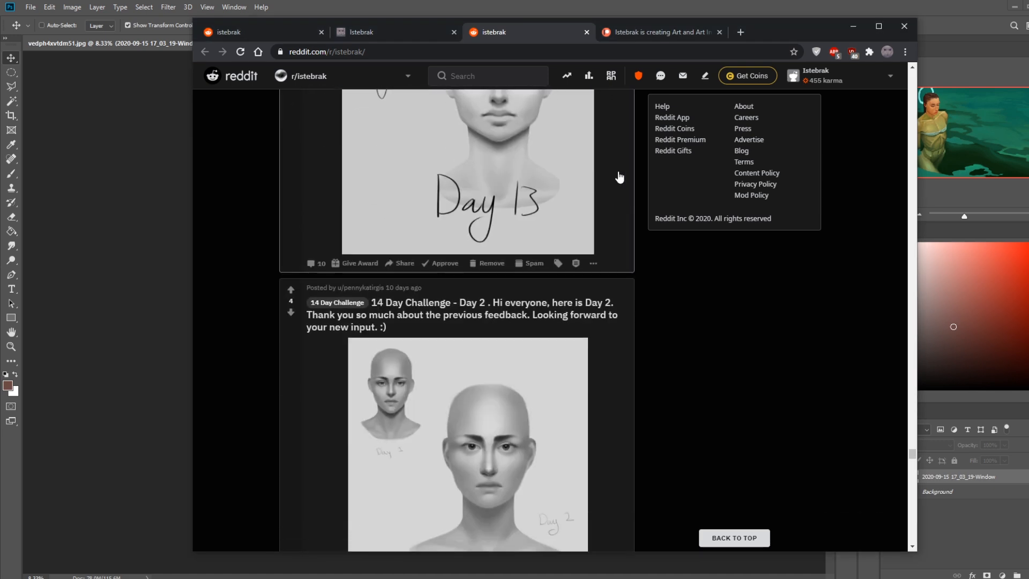
pyautogui.scroll(20, 620, 306)
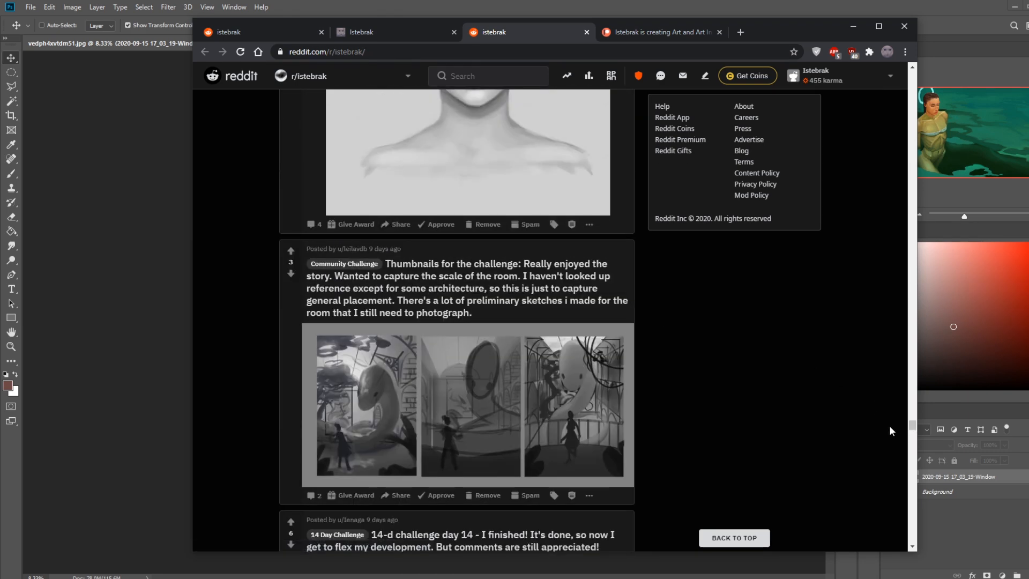
pyautogui.moveTo(911, 423); pyautogui.dragTo(924, 70)
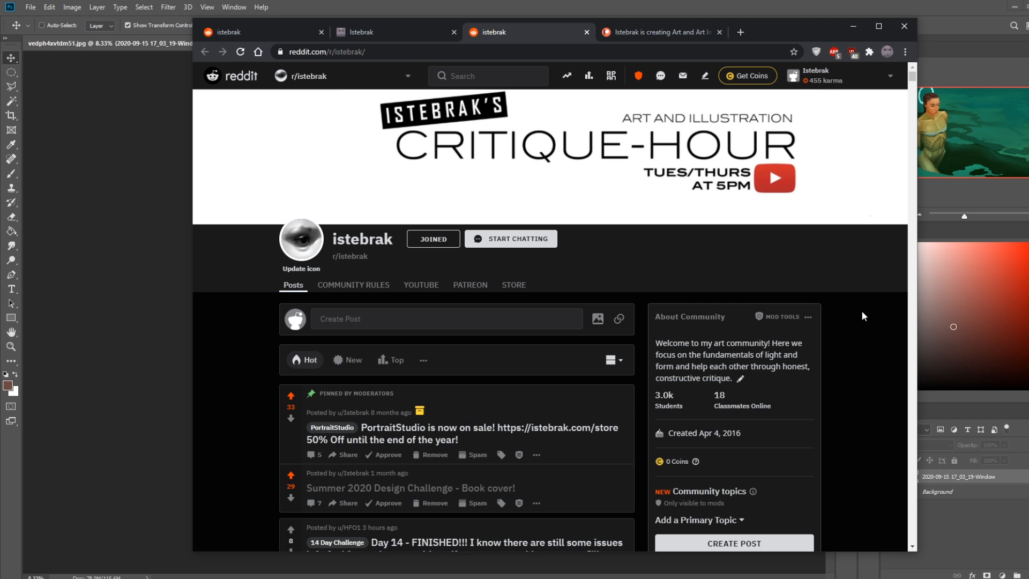
pyautogui.scroll(-1, 861, 310)
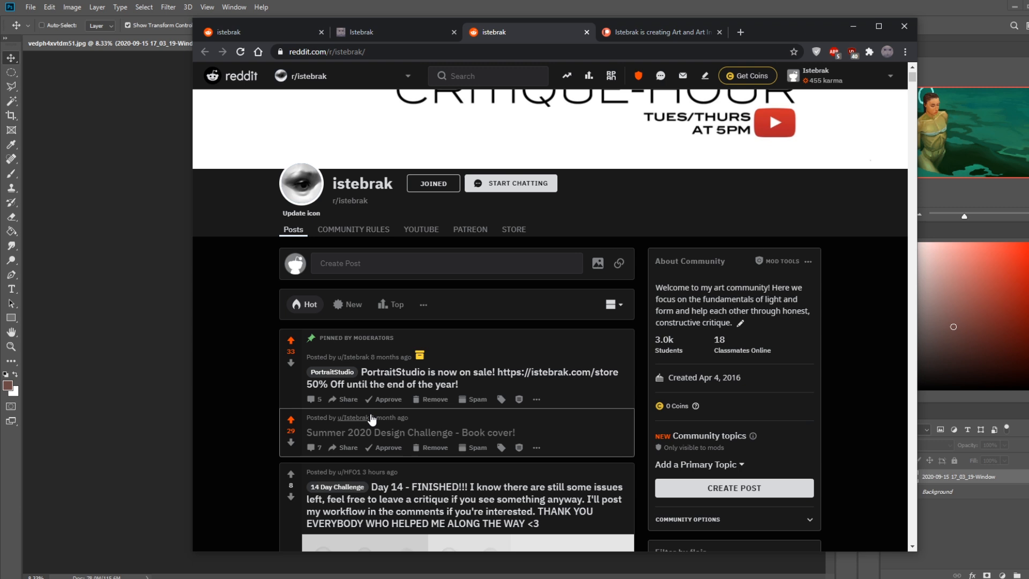
# - View the overgrown greenhouse pool image d02Aqe4.png in the browser and close it
pyautogui.hotkey('alt', 'Tab')
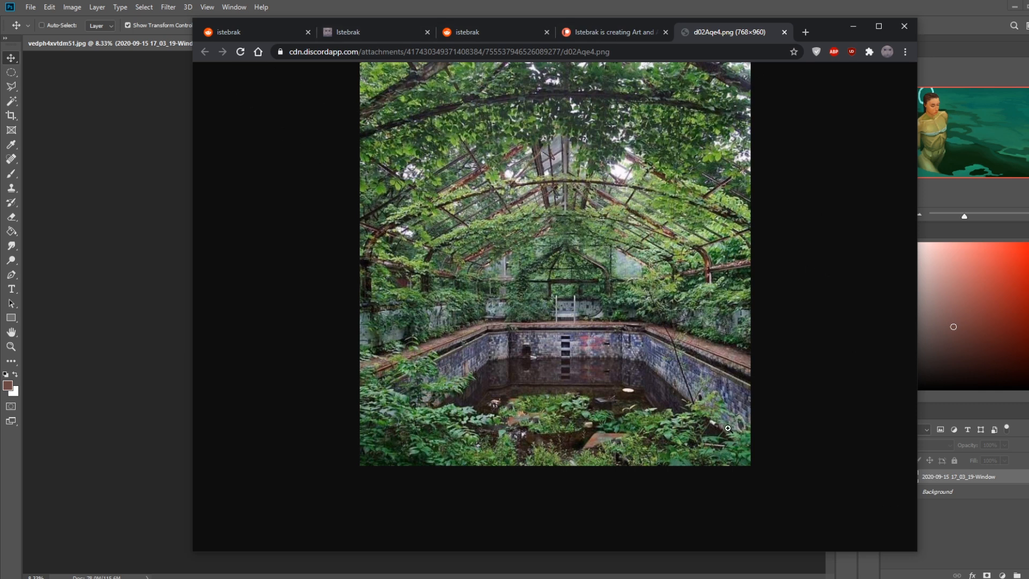
pyautogui.click(784, 32)
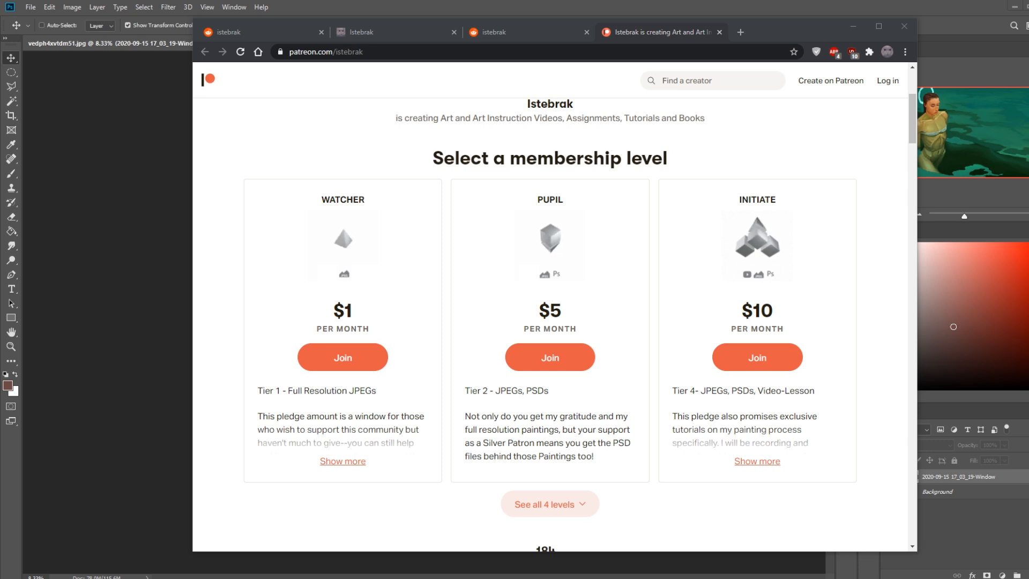
# - Go back and forth between the Istebrak website, the Patreon membership levels and the subreddit's Hot and New feeds
pyautogui.click(395, 33)
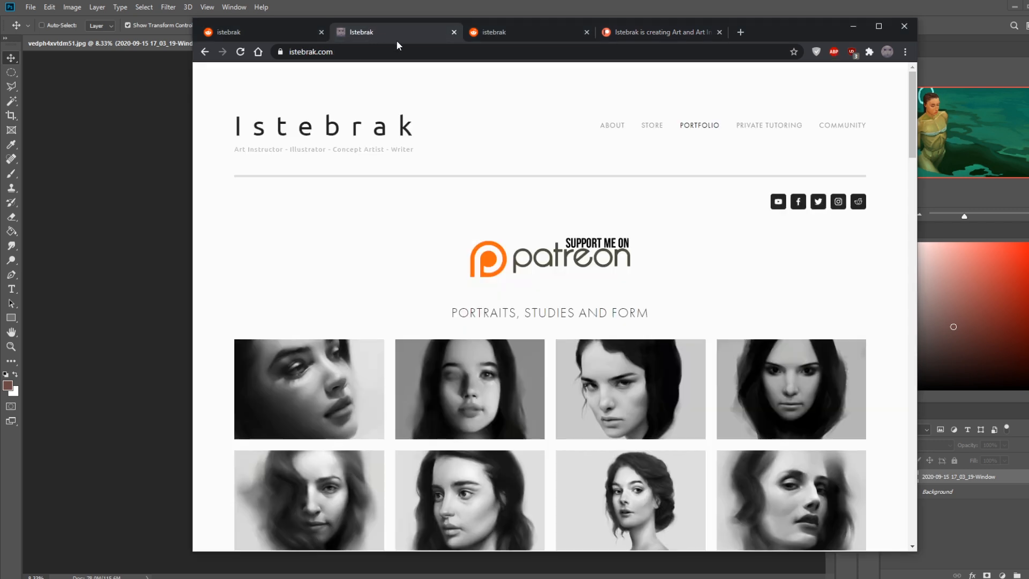
pyautogui.click(503, 33)
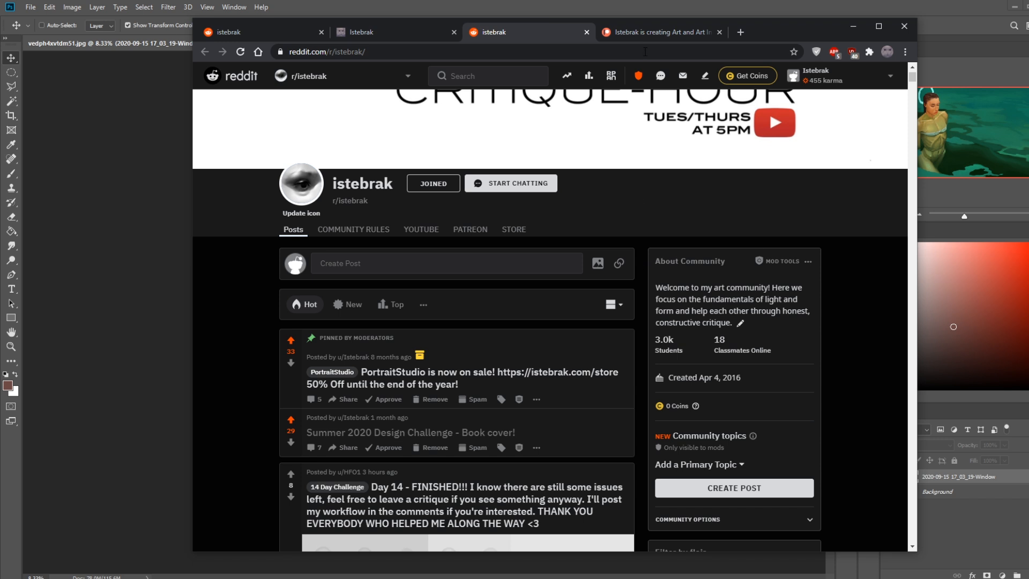
pyautogui.click(660, 32)
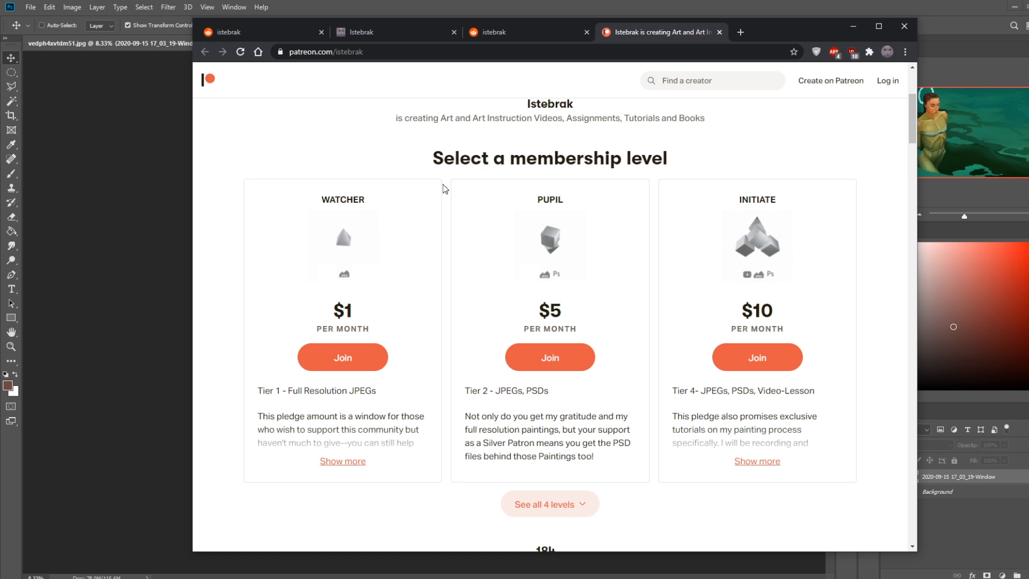
pyautogui.click(397, 31)
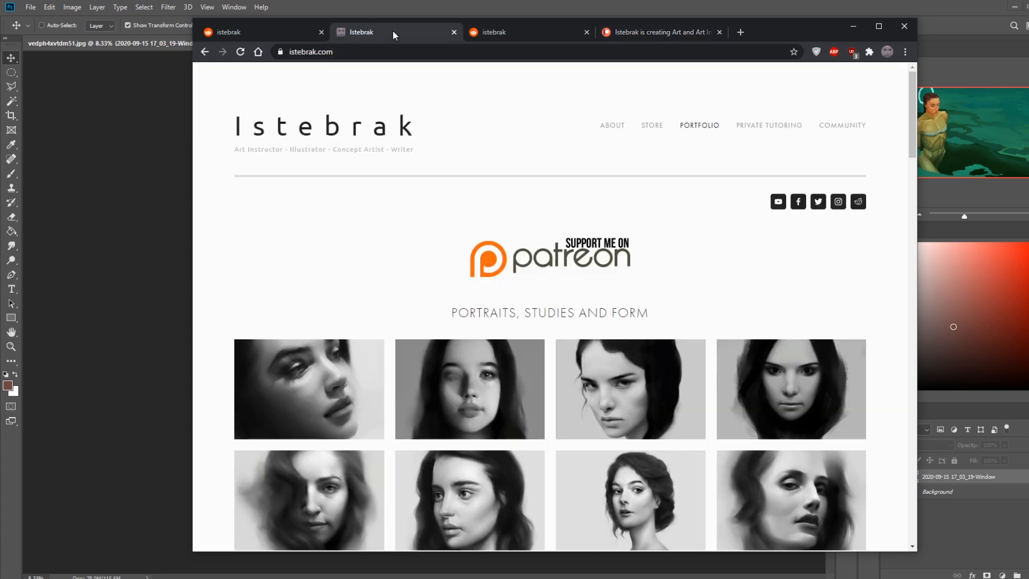
pyautogui.click(234, 30)
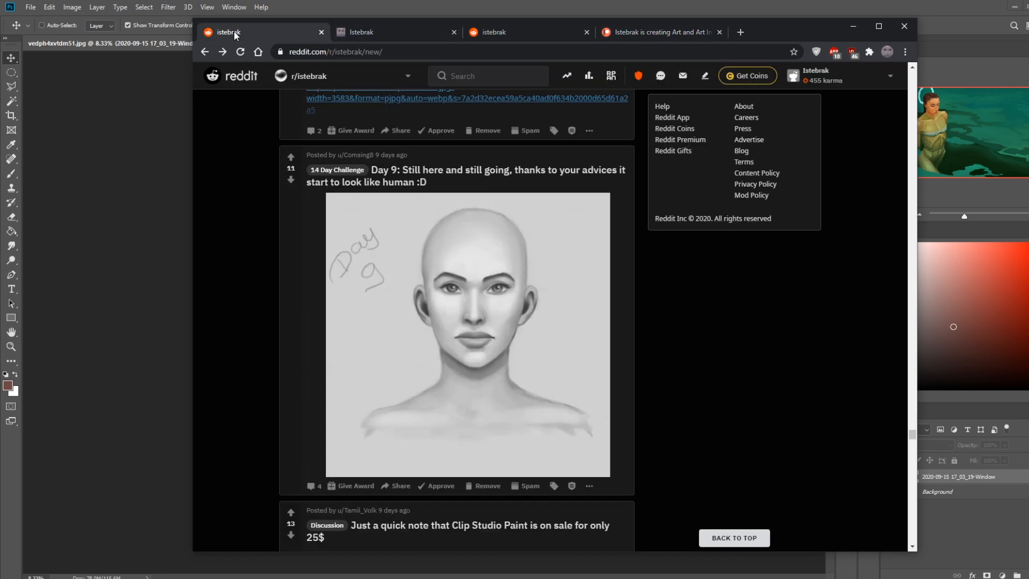
pyautogui.click(526, 27)
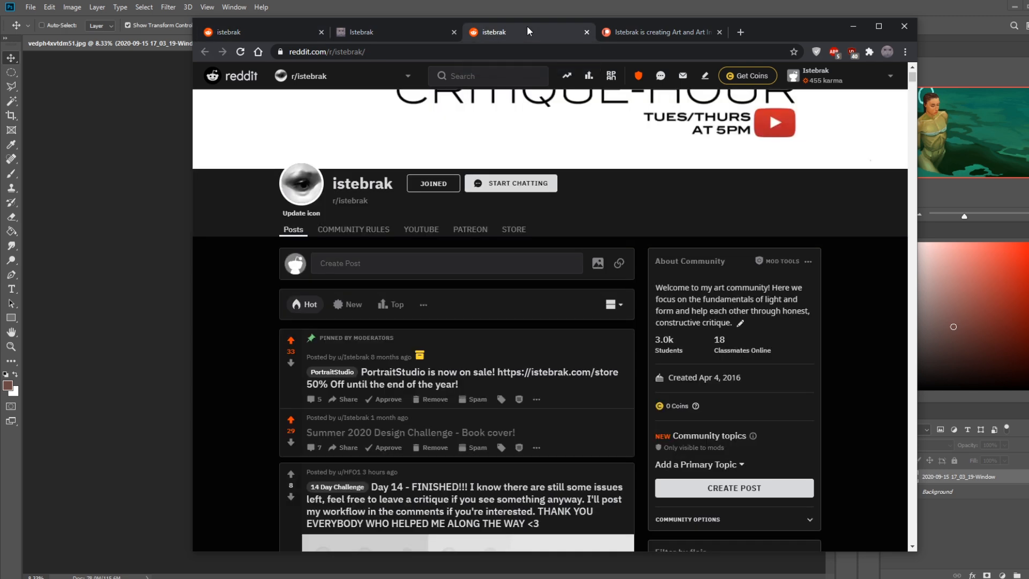
pyautogui.click(262, 32)
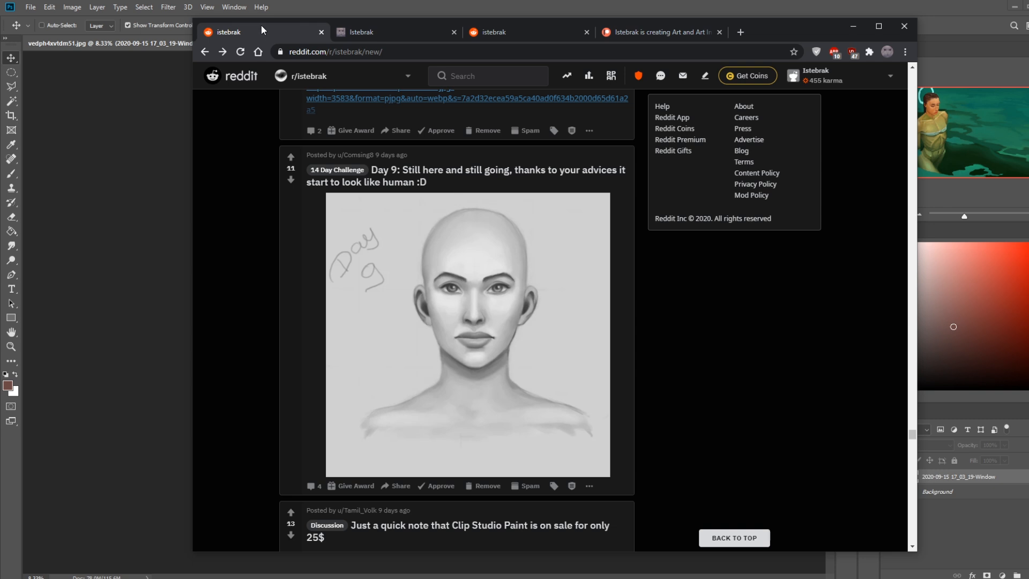
# - Close the browser and bring up the grayscale sketch of the girl facing a serpent, 8ux0bw795pm51.png, in Photoshop
pyautogui.click(904, 27)
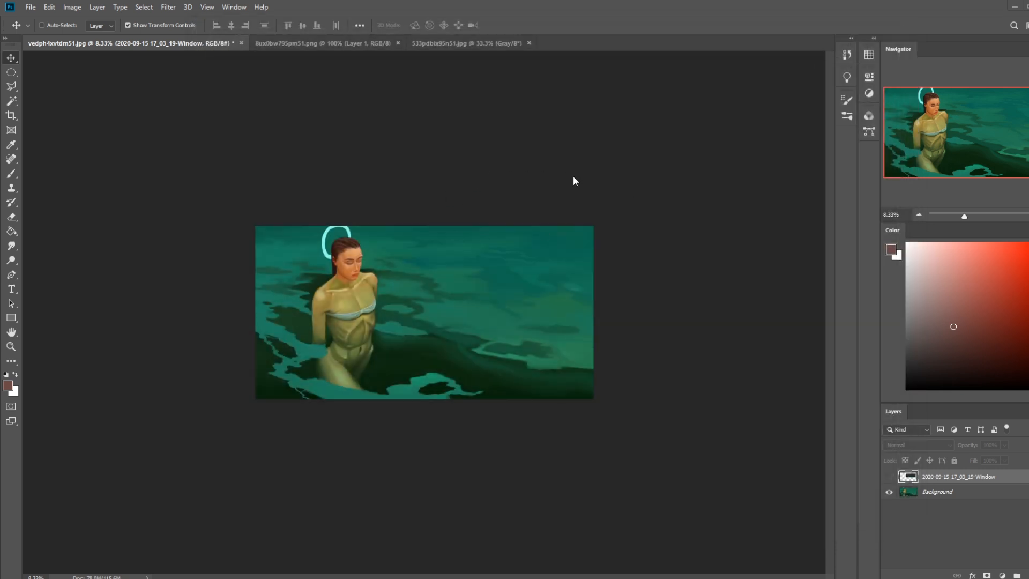
pyautogui.click(272, 44)
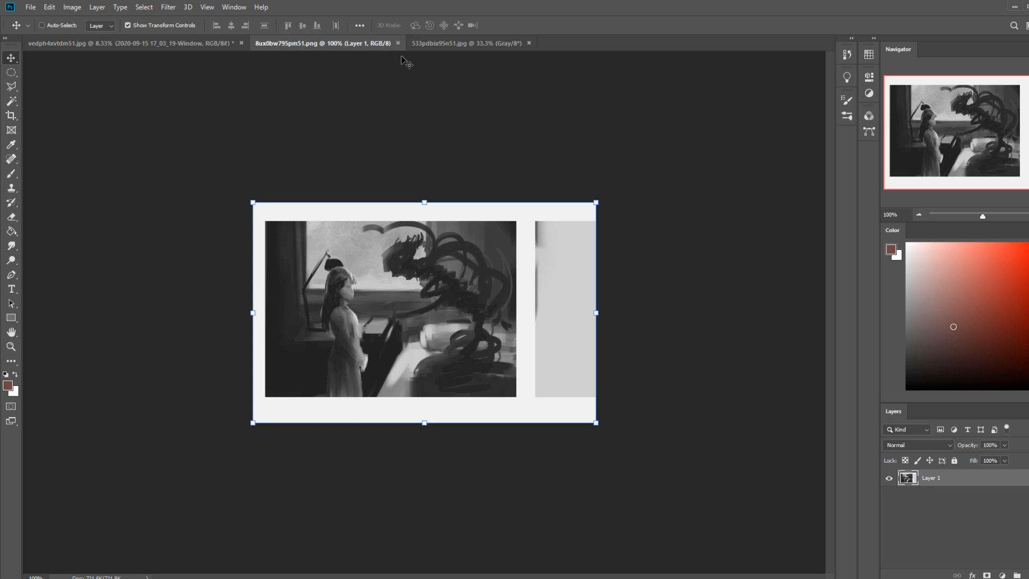
# - Look at the eye study 533pdbix95n51.jpg, and bring up the green water painting vedph4xvtdm51.jpg at 12.5% with the Brush tool ready
pyautogui.click(472, 47)
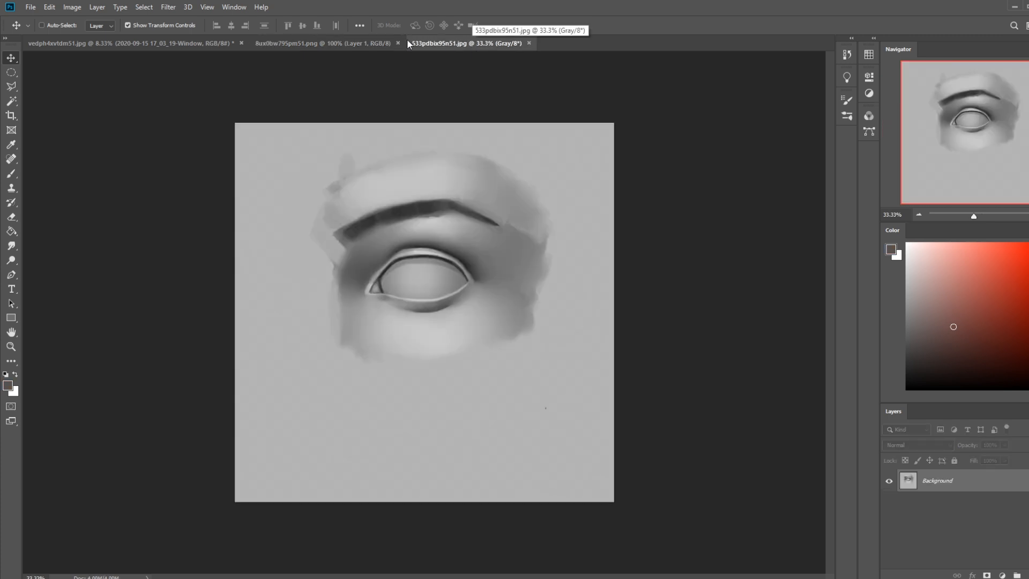
pyautogui.click(217, 43)
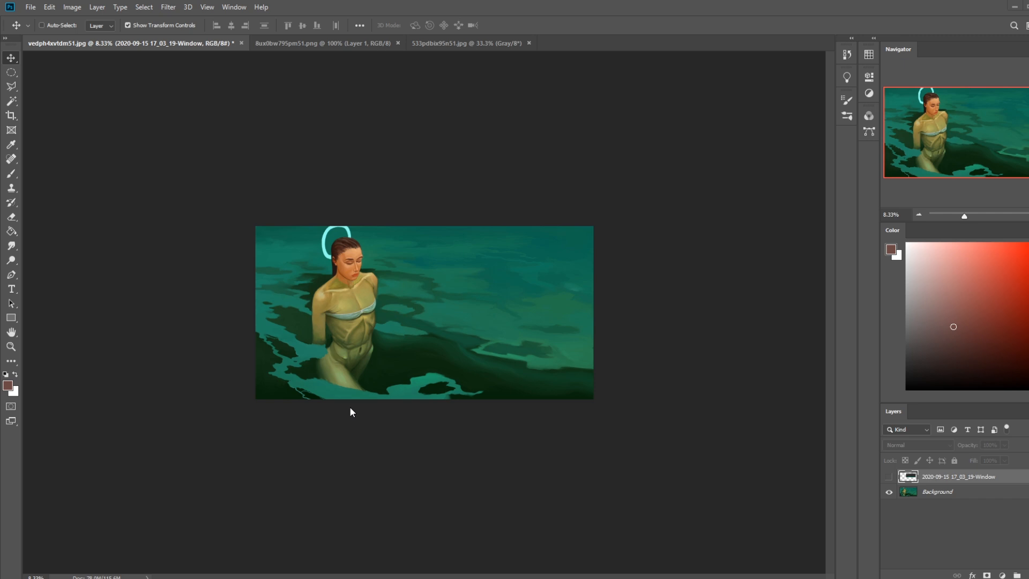
pyautogui.press('XF86AudioMute')
pyautogui.press('XF86AudioLowerVolume')
pyautogui.hotkey('ctrl', '+')
pyautogui.press('b')
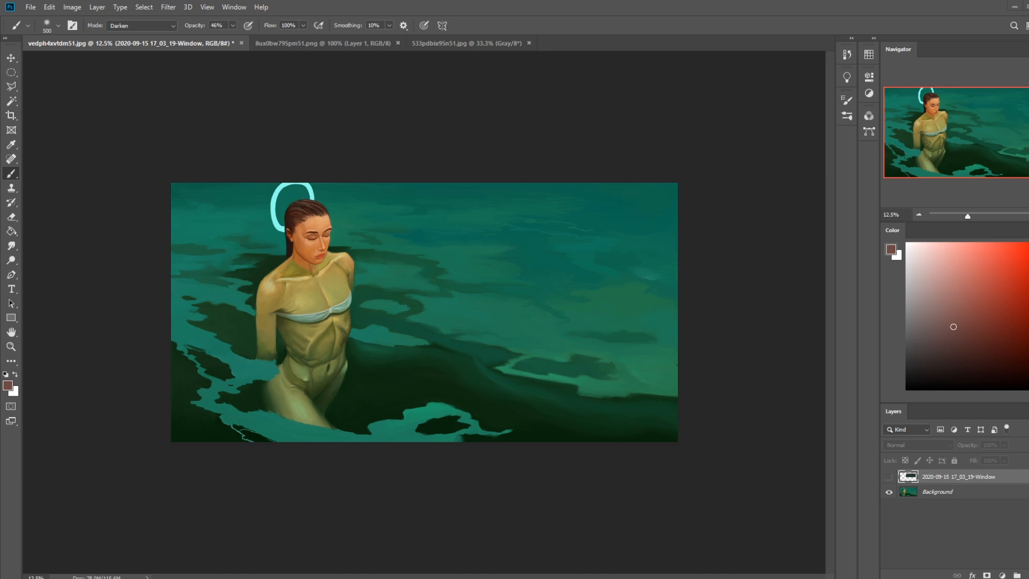
# - Switch to the browser and try to open iammoteh.instagram.com in a new tab, and close that tab
pyautogui.hotkey('alt', 'Tab')
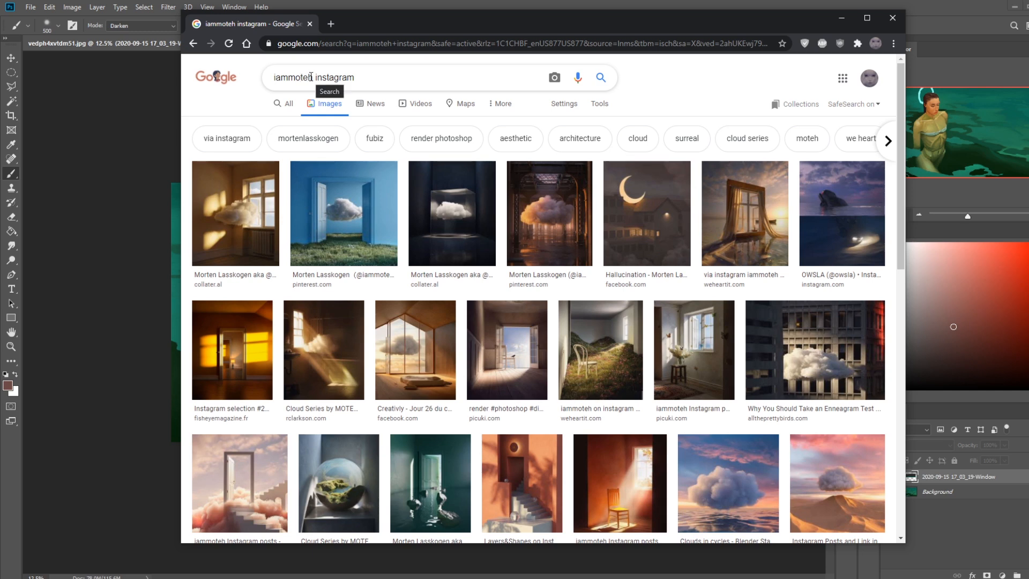
pyautogui.click(330, 24)
pyautogui.write('ia')
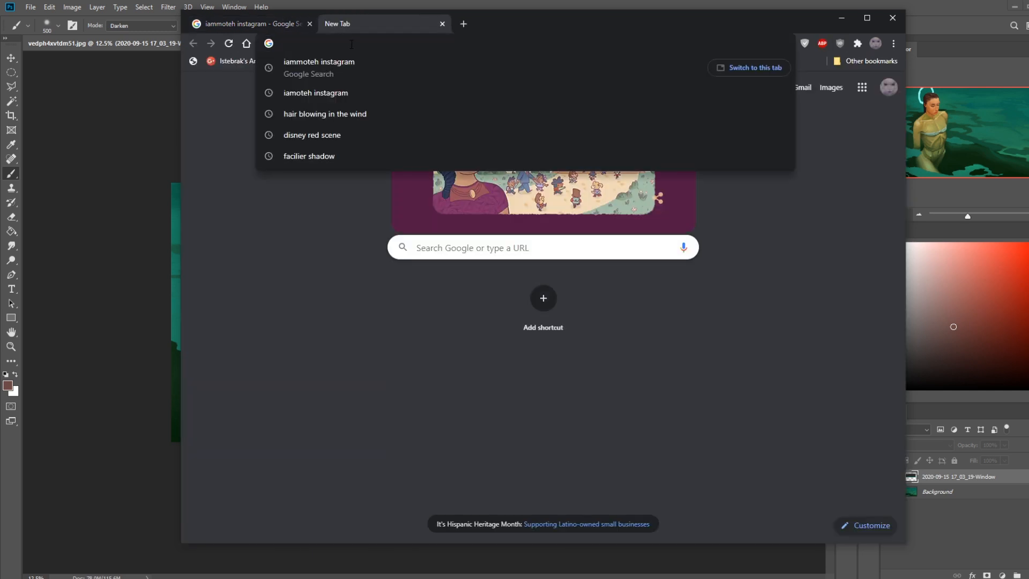
pyautogui.write('mmoteh.')
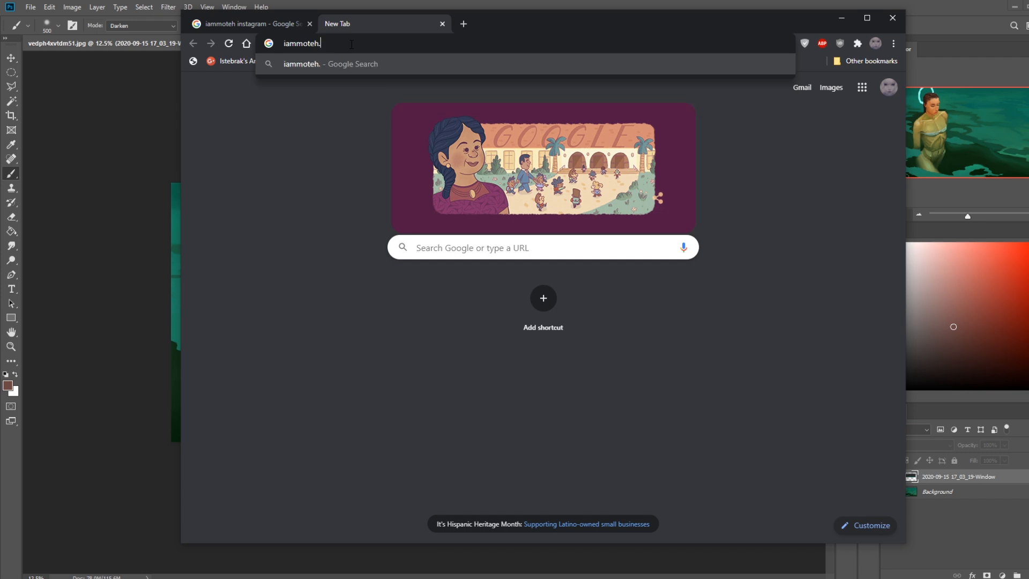
pyautogui.write('instagram.com')
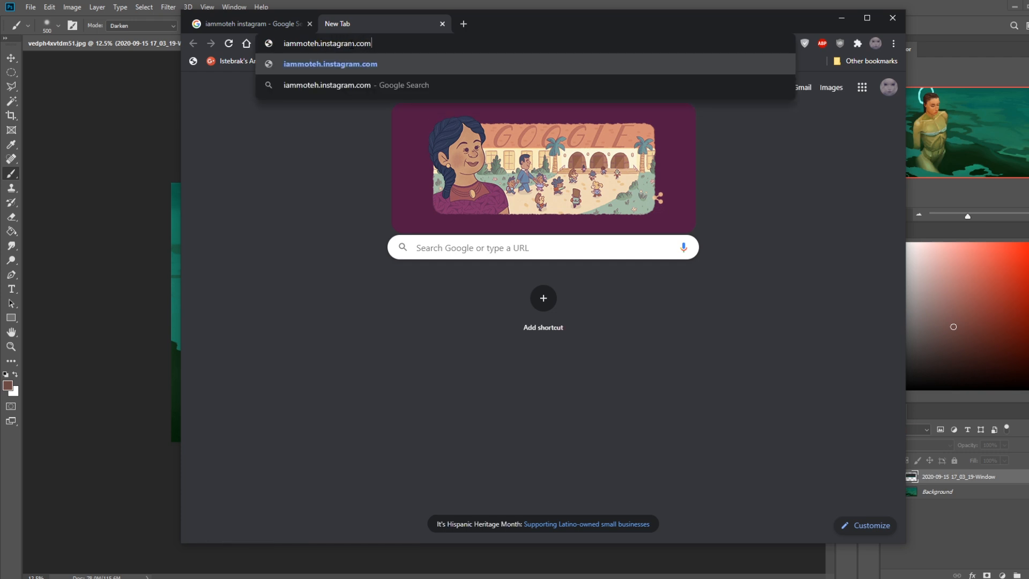
pyautogui.press('Return')
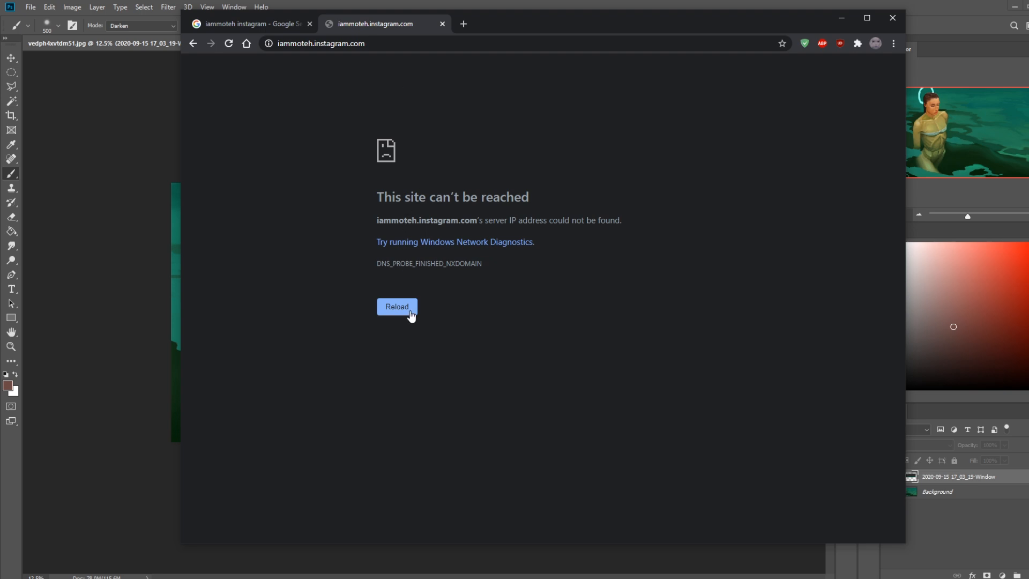
pyautogui.click(442, 25)
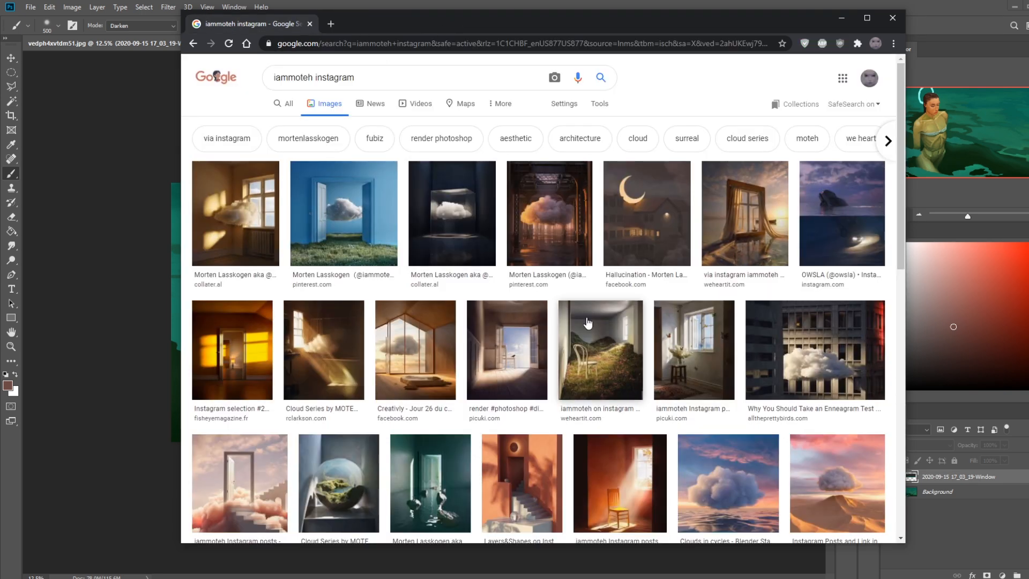
# - Preview the grassy room, window at sea, glass house with cloud and orange staircase among the iammoteh image results in a maximized browser window
pyautogui.click(613, 368)
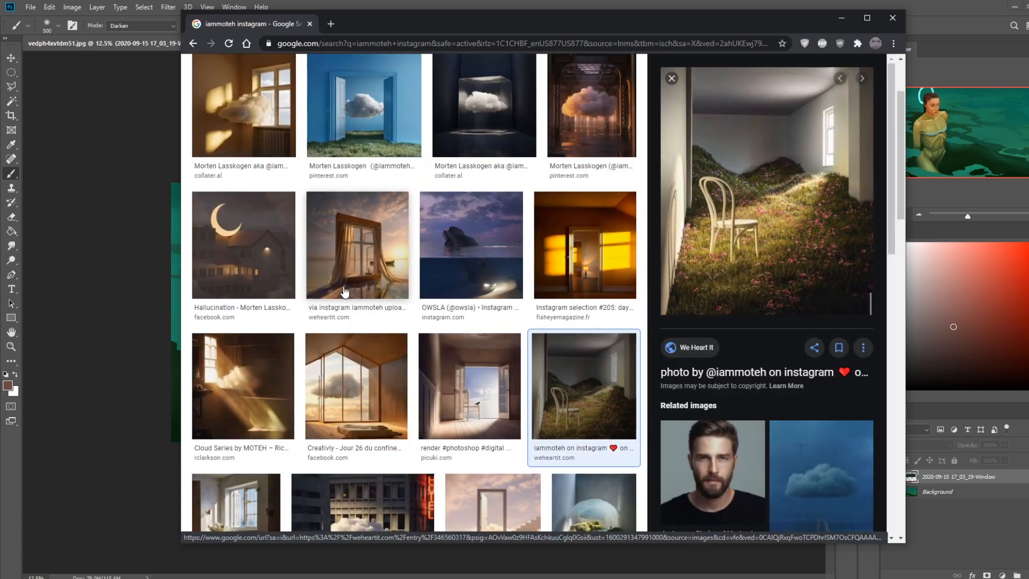
pyautogui.click(358, 245)
pyautogui.click(867, 18)
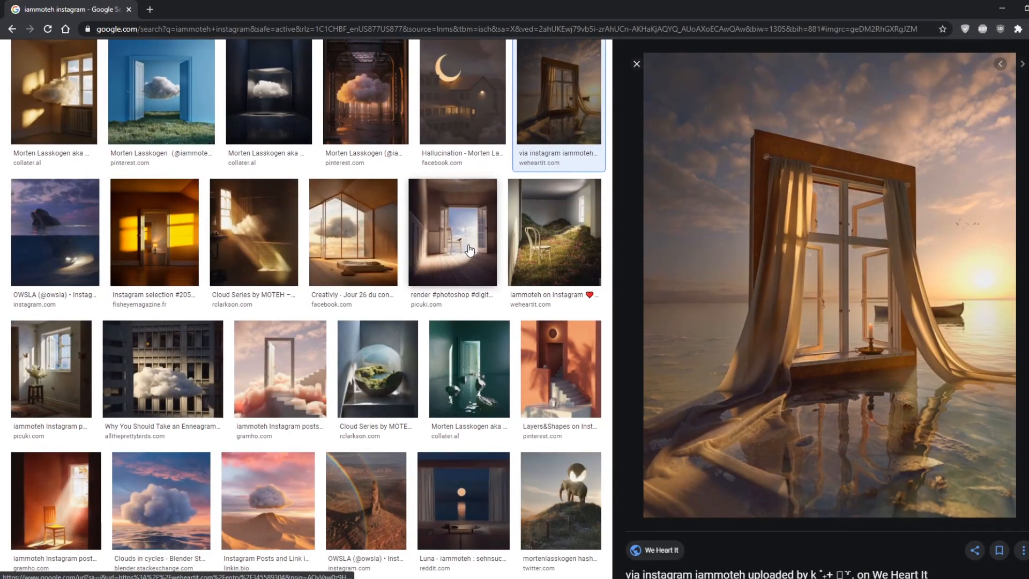
pyautogui.click(354, 252)
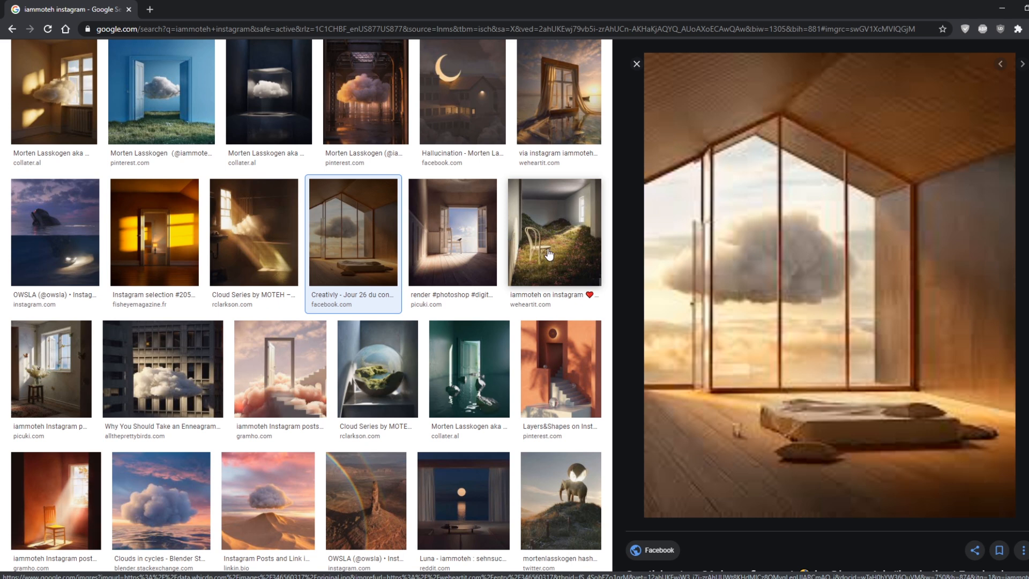
pyautogui.click(561, 395)
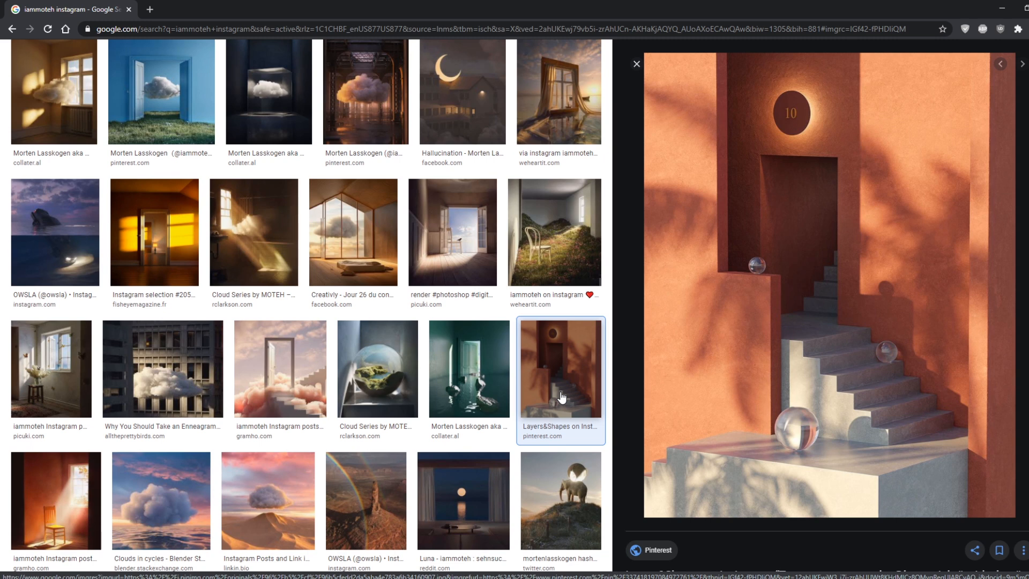
# - Compare the lighting in further iammoteh images, from the window at sea and sunlit interiors to the door in the clouds and flowers by a window
pyautogui.scroll(2, 563, 394)
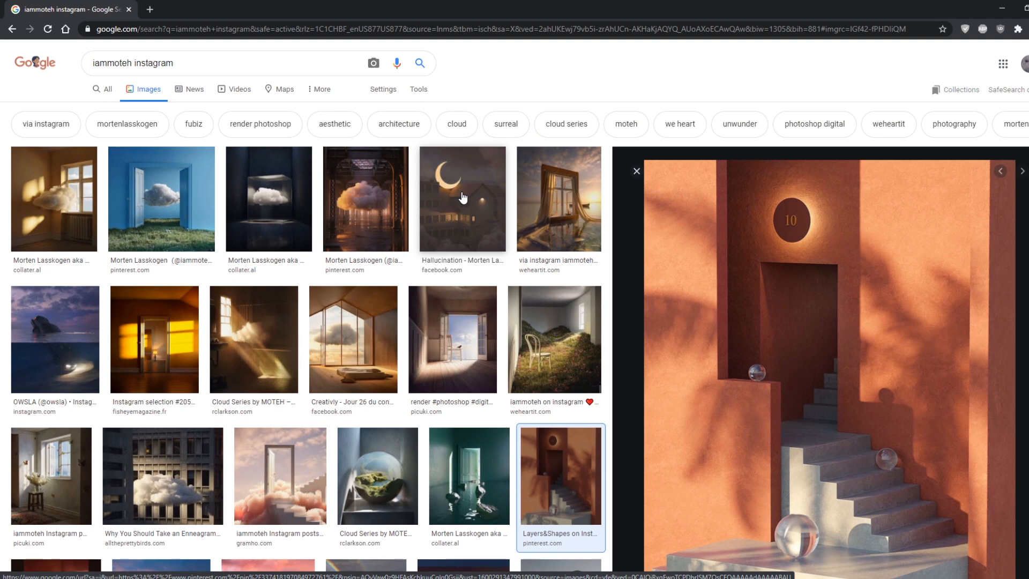
pyautogui.scroll(-2, 465, 198)
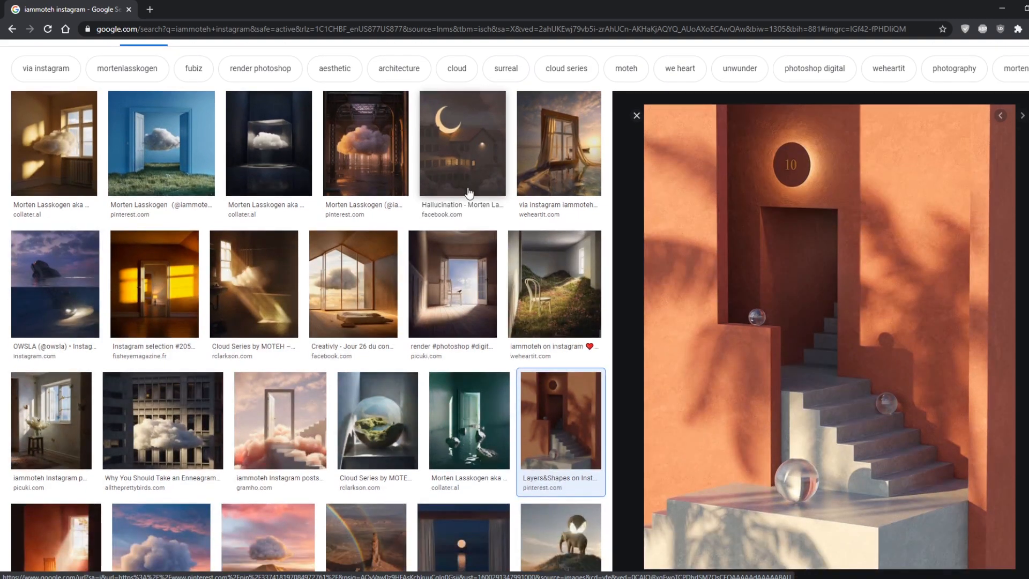
pyautogui.click(571, 147)
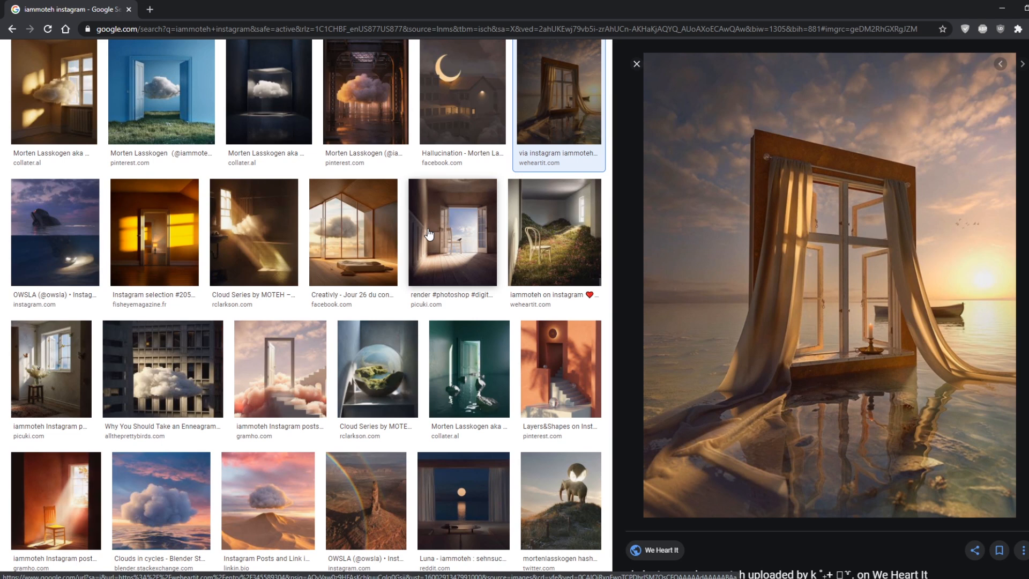
pyautogui.click(448, 236)
pyautogui.click(248, 245)
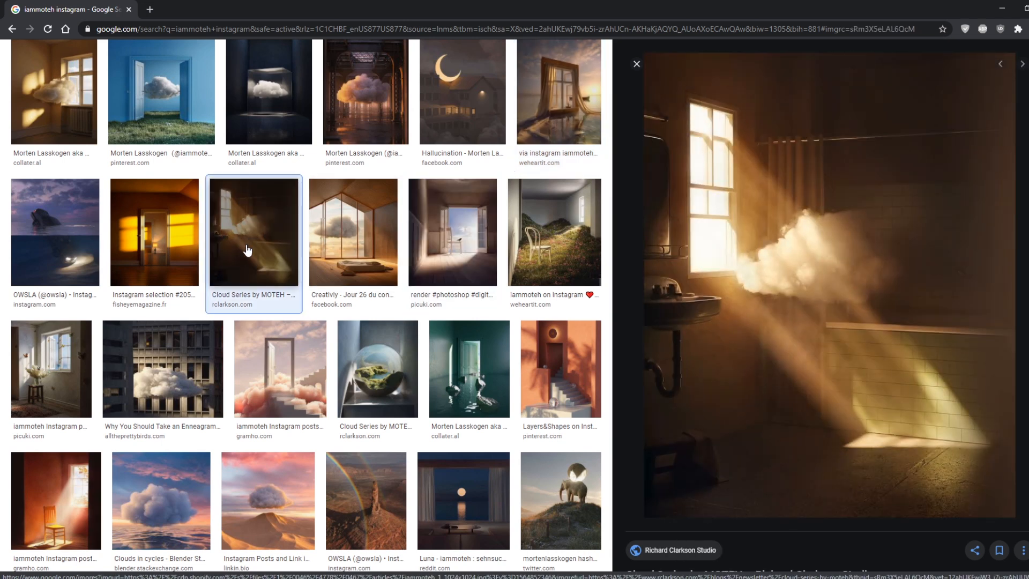
pyautogui.click(153, 241)
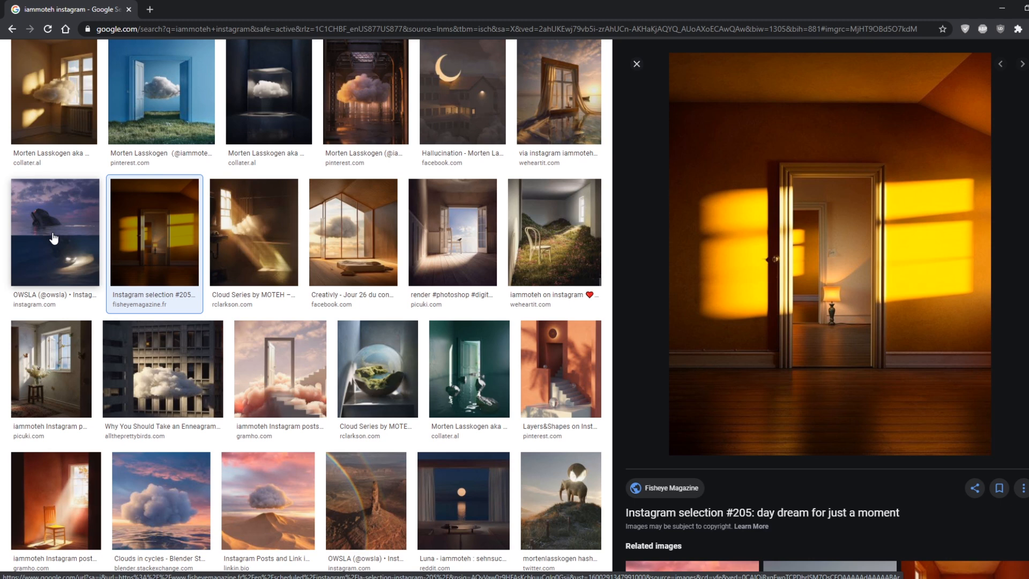
pyautogui.click(54, 238)
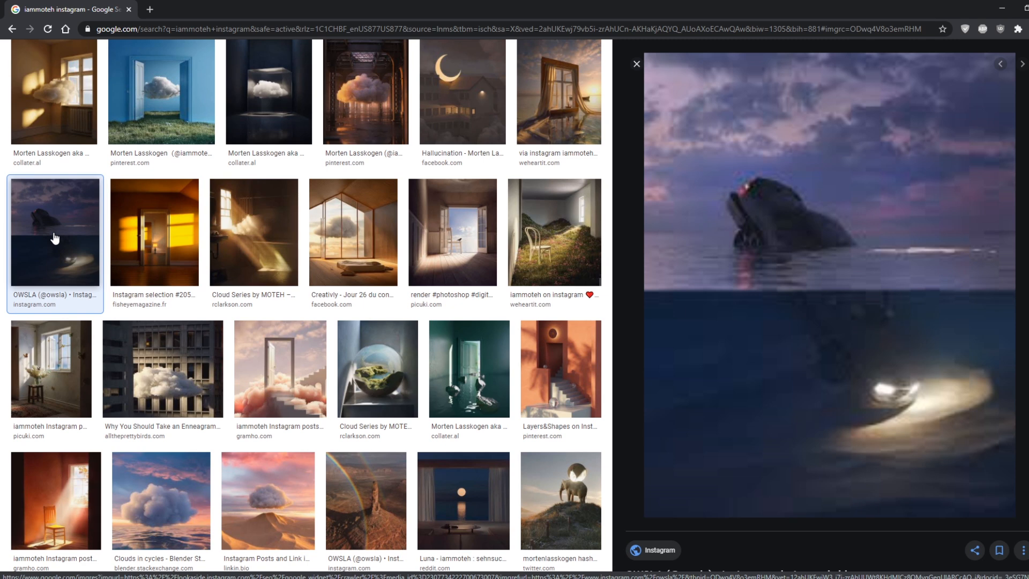
pyautogui.click(281, 374)
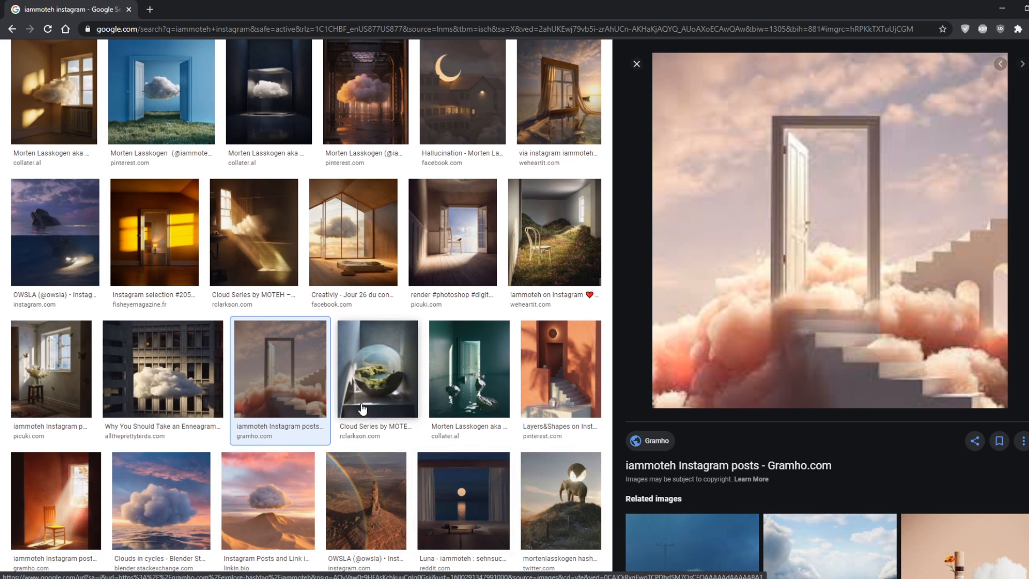
pyautogui.click(50, 390)
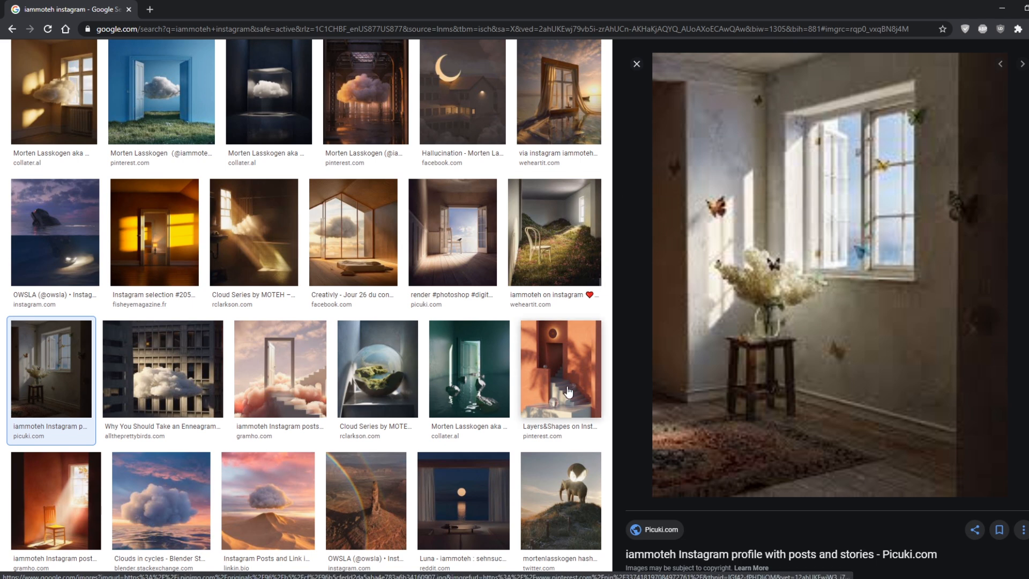
# - Return to the general web results for iammoteh instagram and open the artist's Instagram profile
pyautogui.scroll(1, 546, 400)
pyautogui.scroll(1, 547, 400)
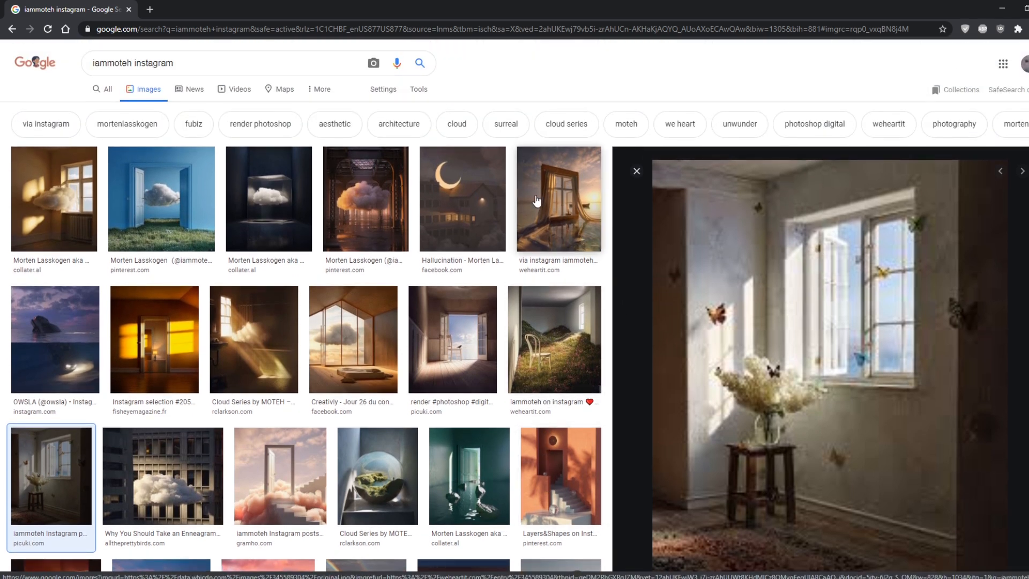
pyautogui.click(101, 90)
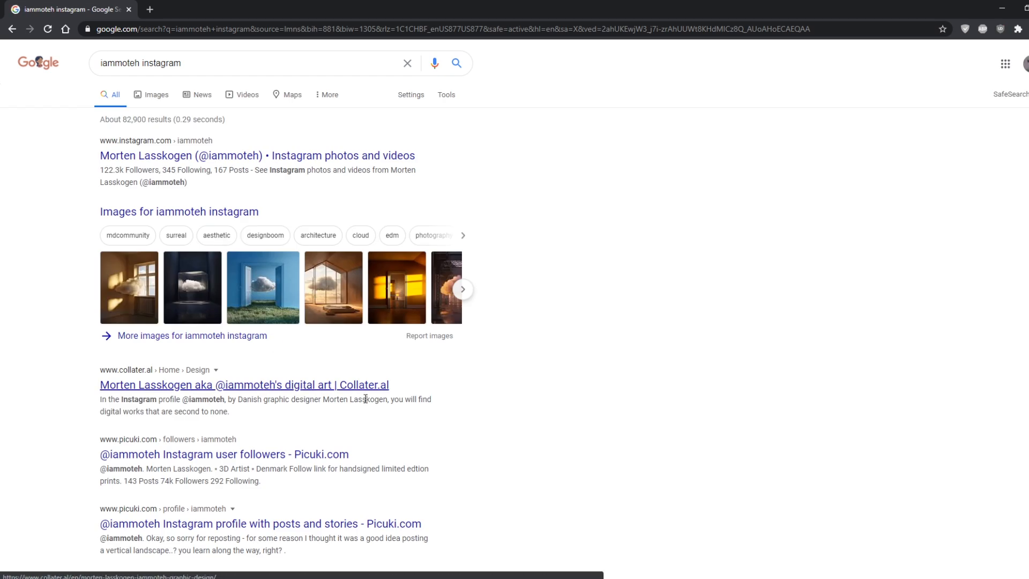
pyautogui.scroll(-2, 514, 394)
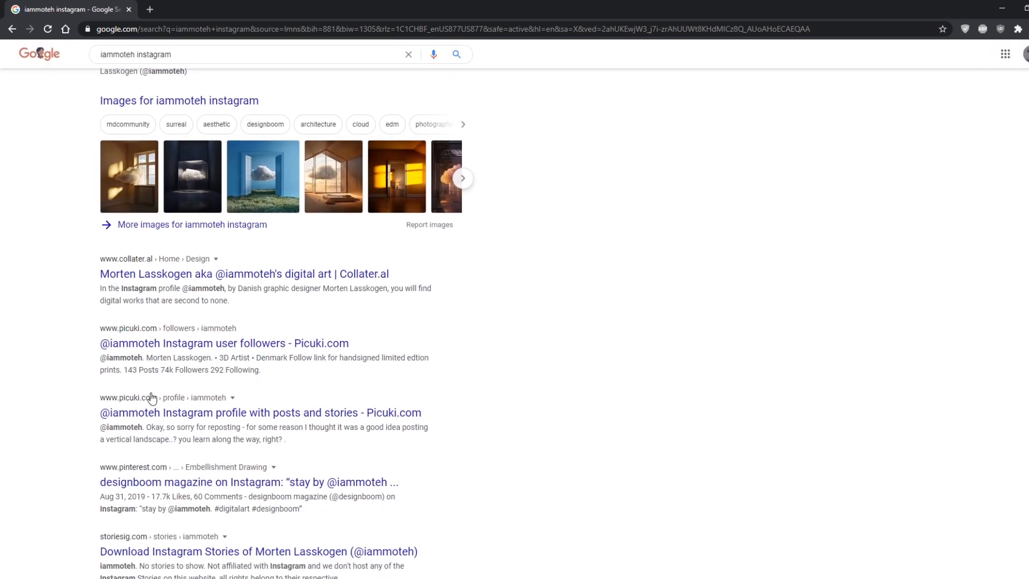
pyautogui.scroll(2, 241, 472)
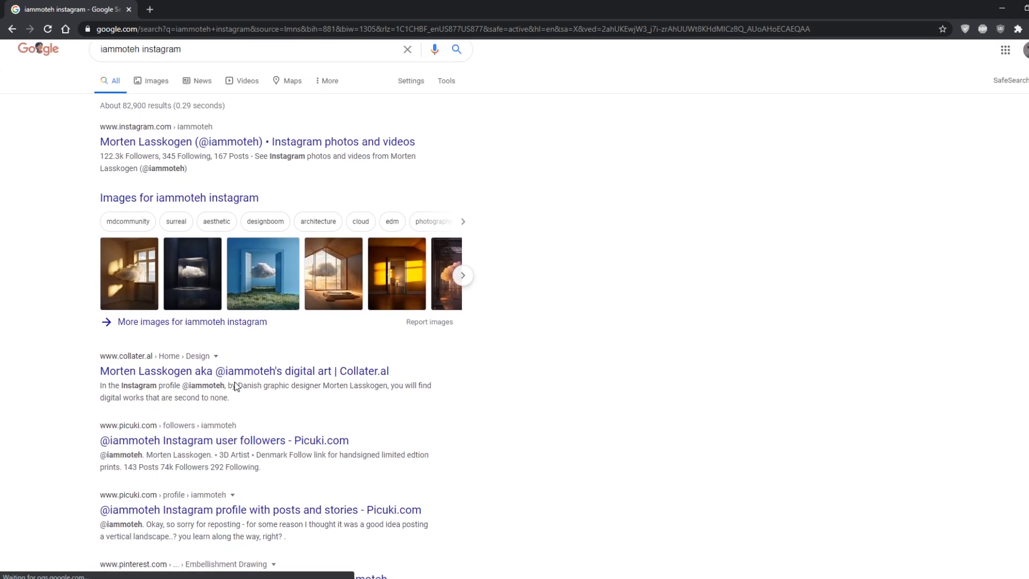
pyautogui.click(194, 157)
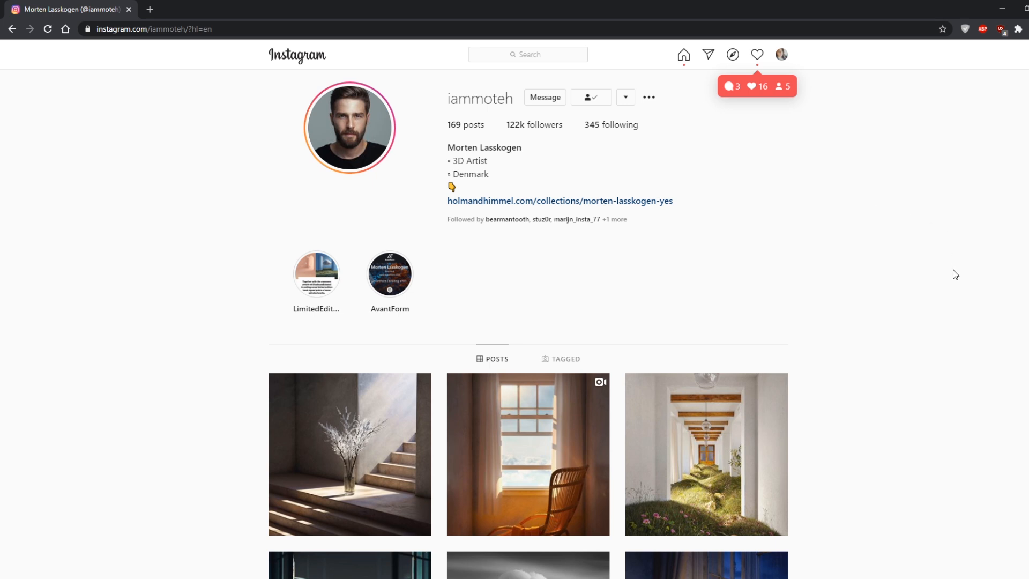
# - Look over the top of the iammoteh profile and point out the account name by highlighting part of it
pyautogui.scroll(-3, 933, 318)
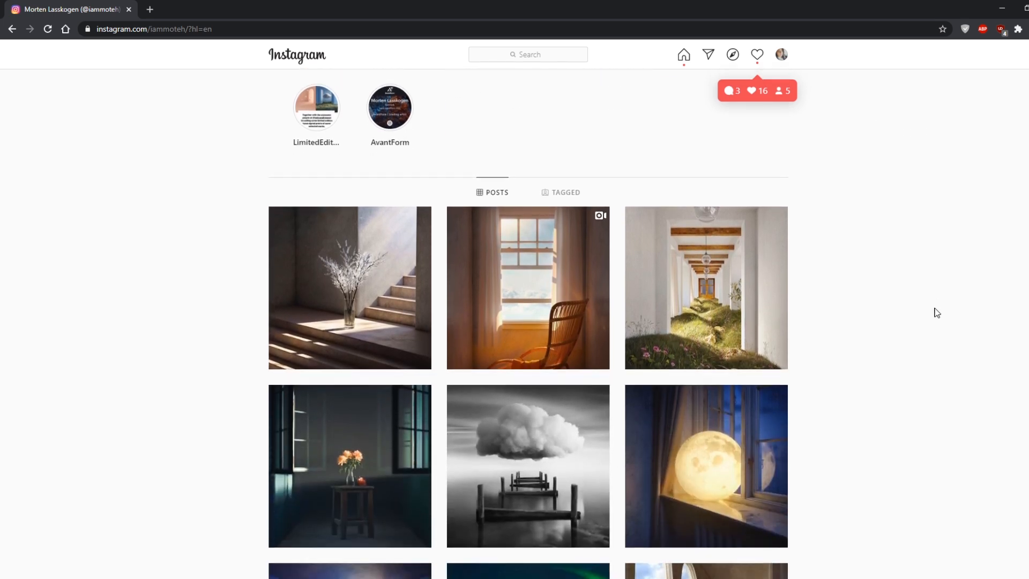
pyautogui.scroll(-1, 935, 314)
pyautogui.scroll(4, 937, 313)
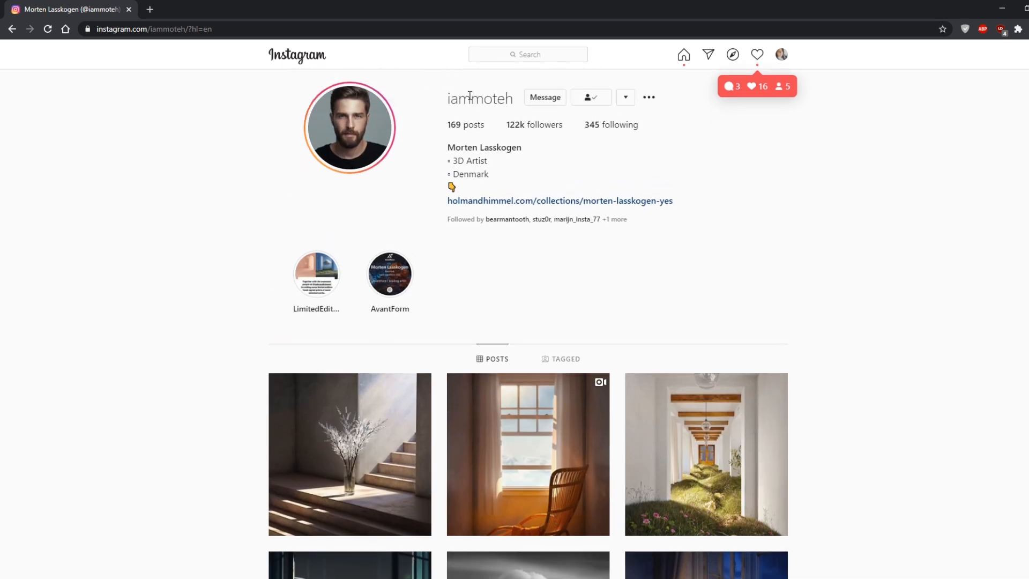
pyautogui.moveTo(475, 101); pyautogui.dragTo(514, 101)
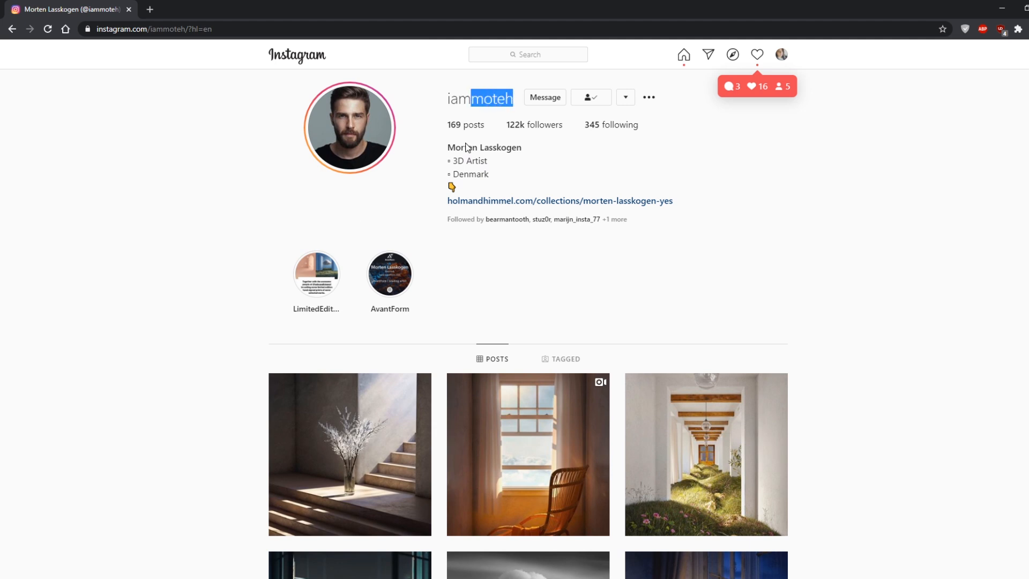
pyautogui.click(141, 406)
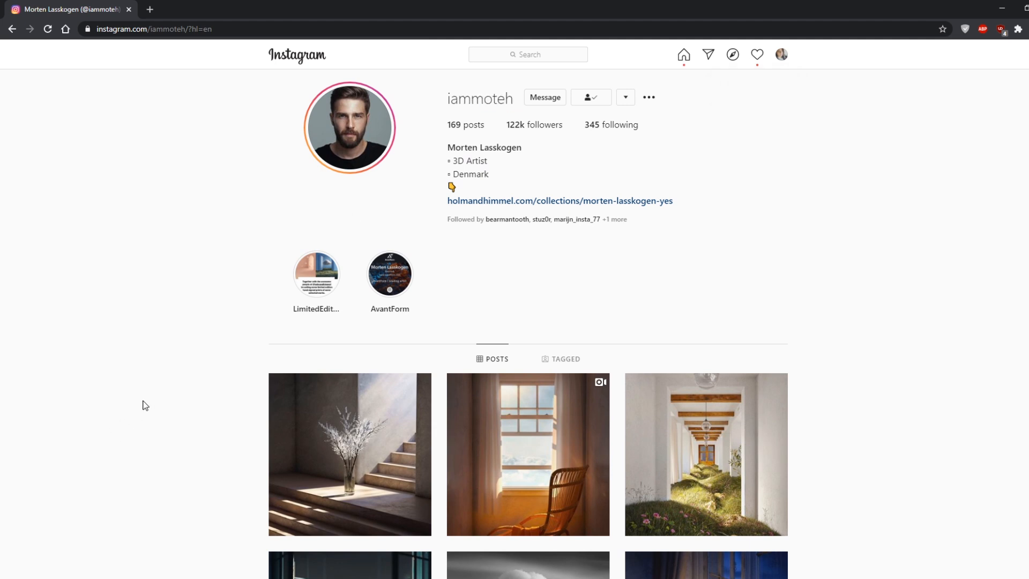
# - View the "30,000 ft." chair post and the "Sundown." staircase post, and continue down the profile's post grid
pyautogui.scroll(-5, 140, 406)
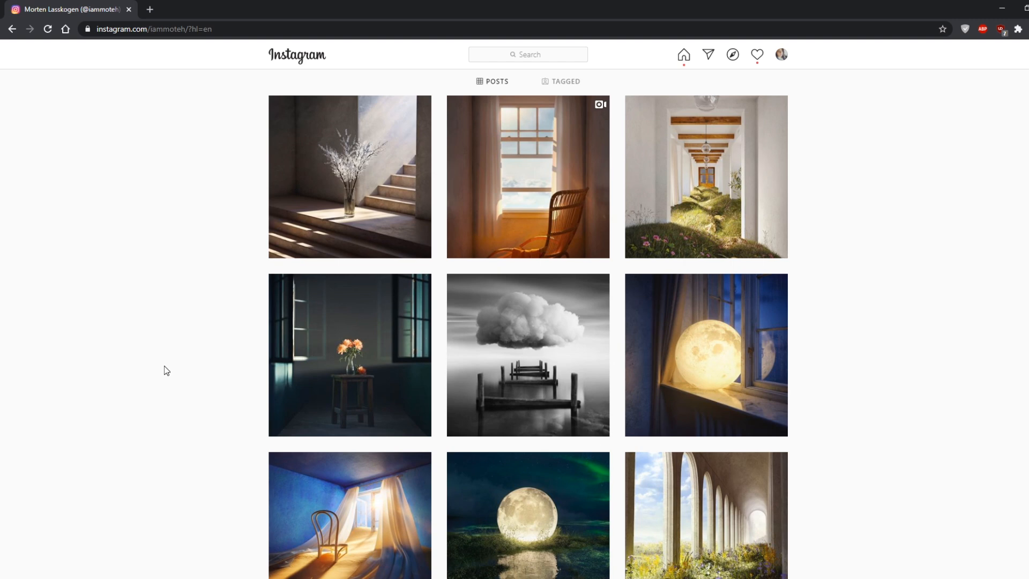
pyautogui.click(529, 217)
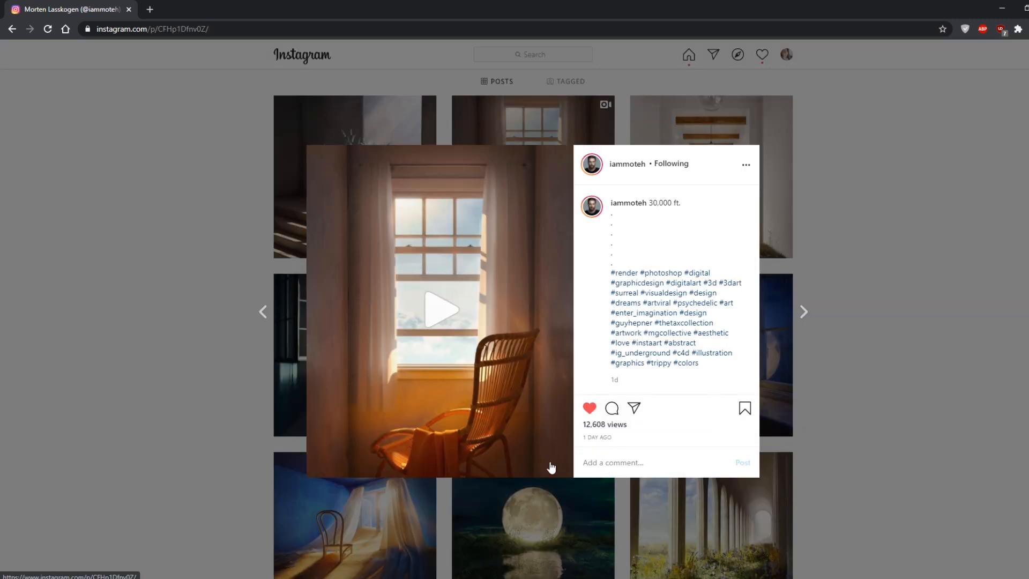
pyautogui.click(154, 325)
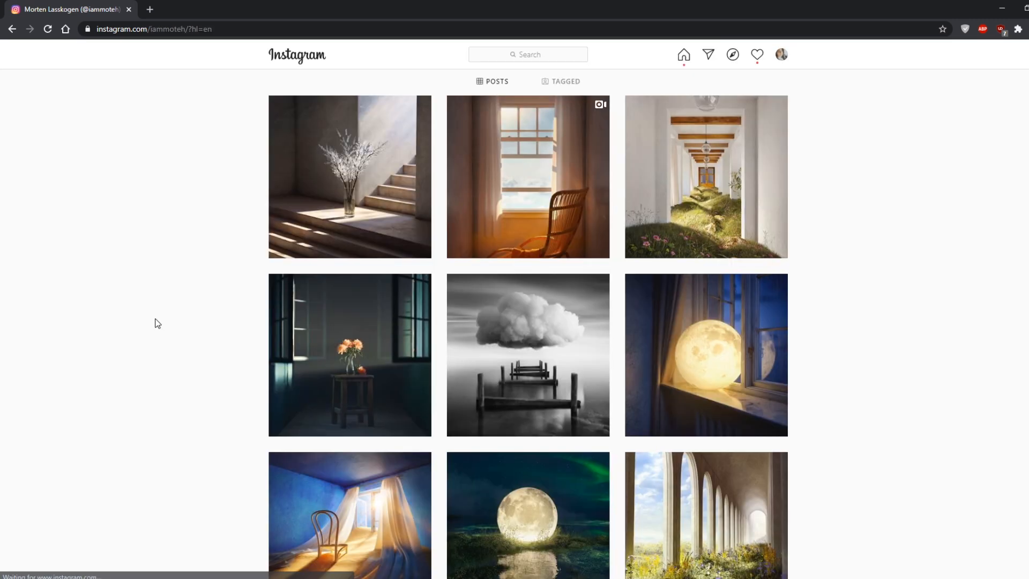
pyautogui.click(361, 155)
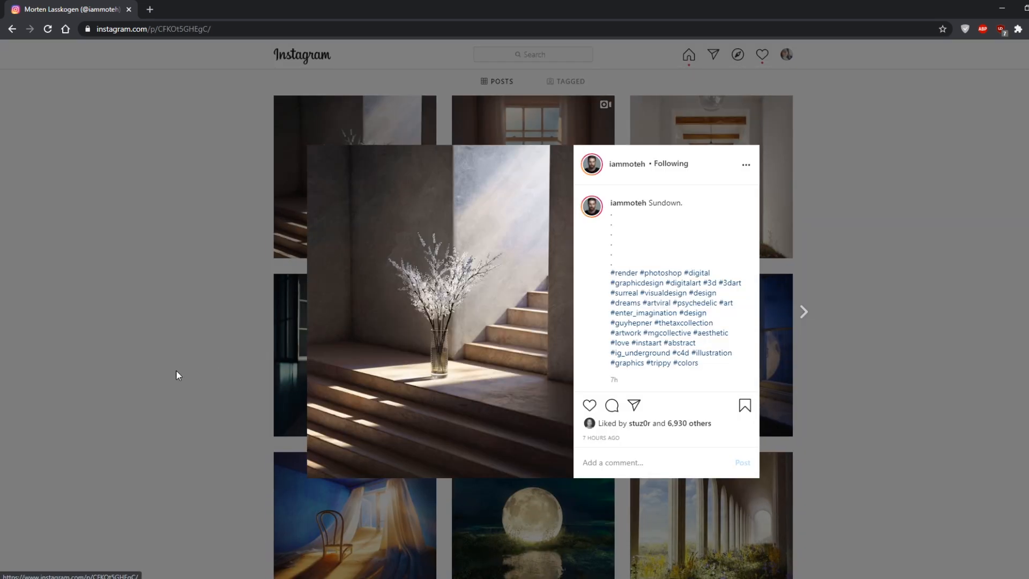
pyautogui.click(174, 344)
pyautogui.scroll(-3, 174, 341)
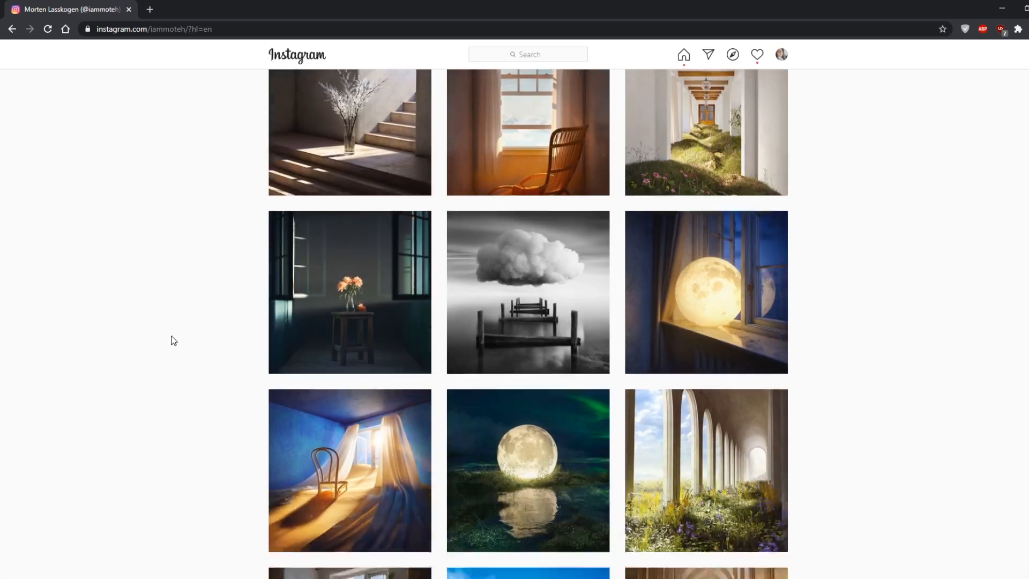
pyautogui.click(568, 323)
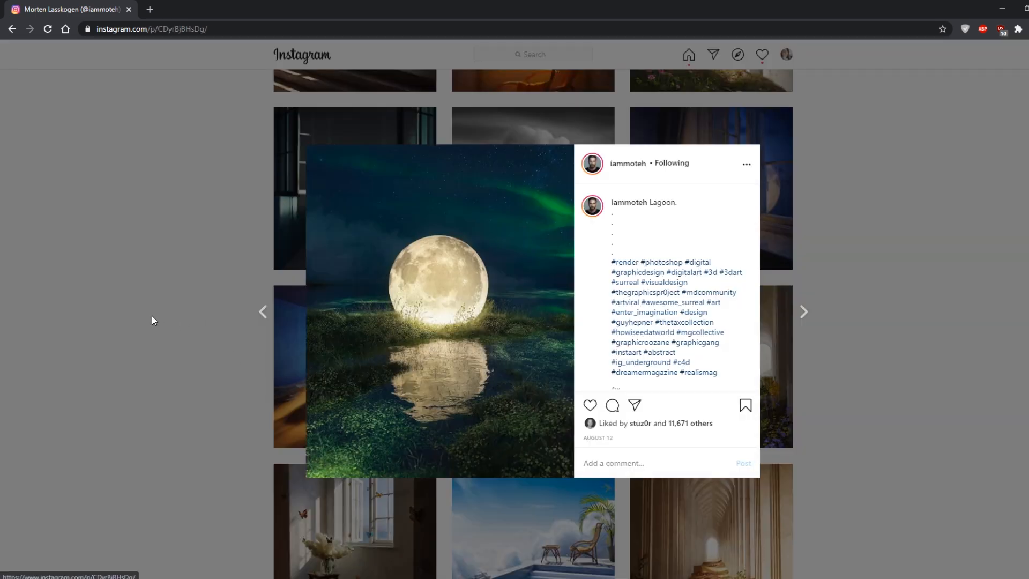
pyautogui.click(144, 276)
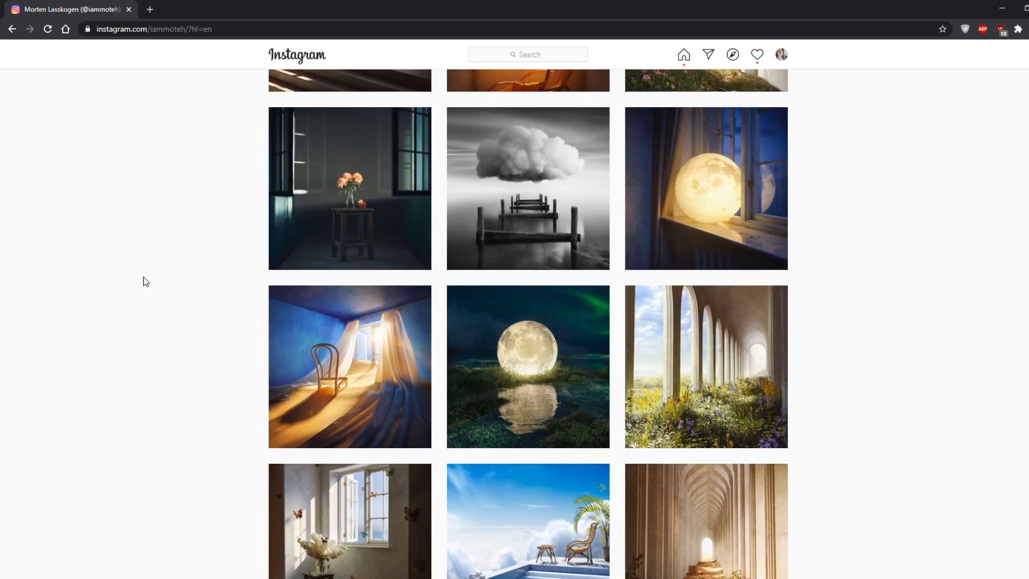
pyautogui.click(397, 358)
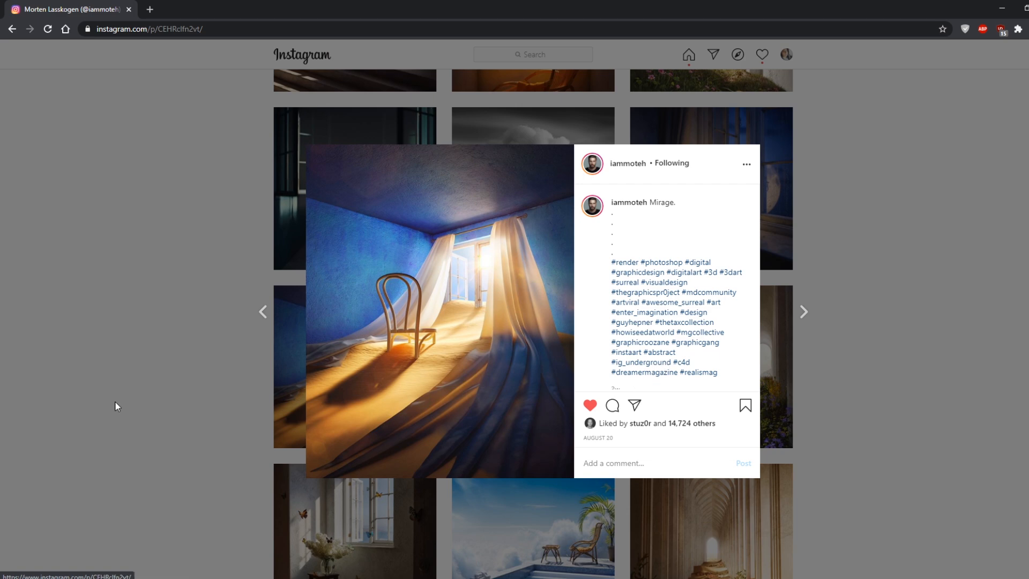
pyautogui.click(149, 256)
# - Browse further through the iammoteh post grid and return to the house, car and sunlit bedroom images
pyautogui.scroll(-6, 855, 395)
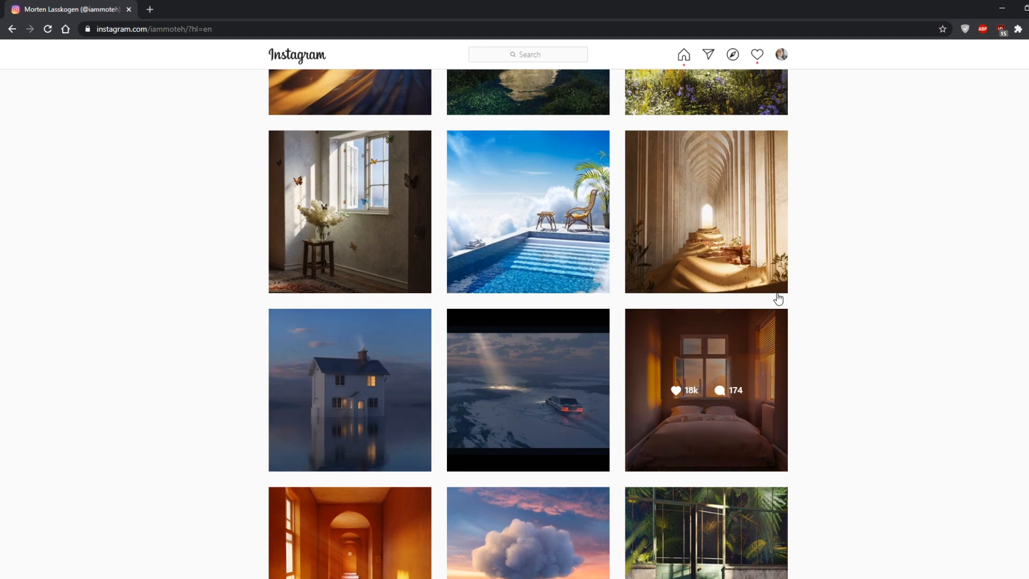
pyautogui.scroll(-5, 867, 249)
pyautogui.scroll(-8, 879, 259)
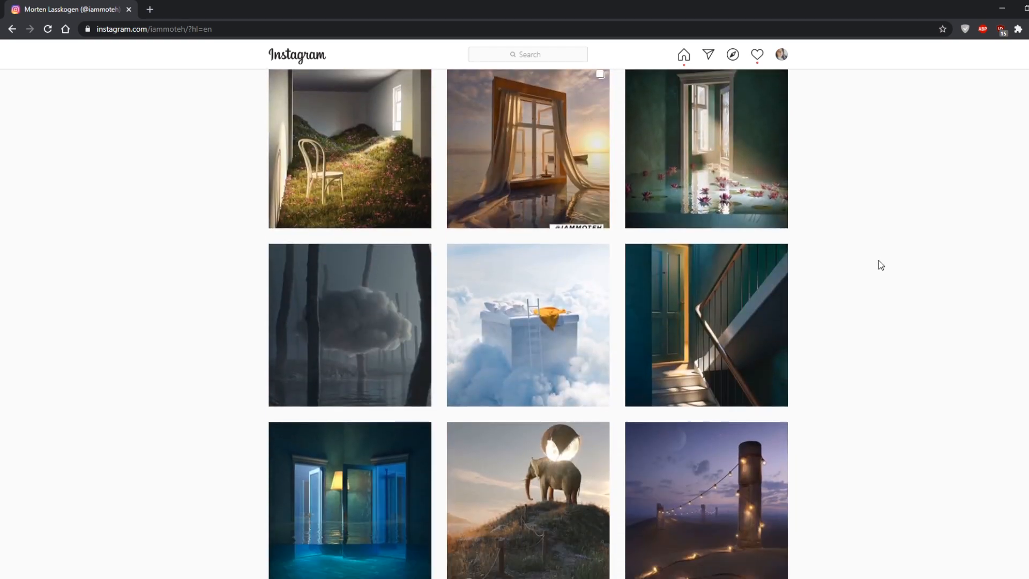
pyautogui.scroll(-4, 879, 260)
pyautogui.scroll(-6, 907, 266)
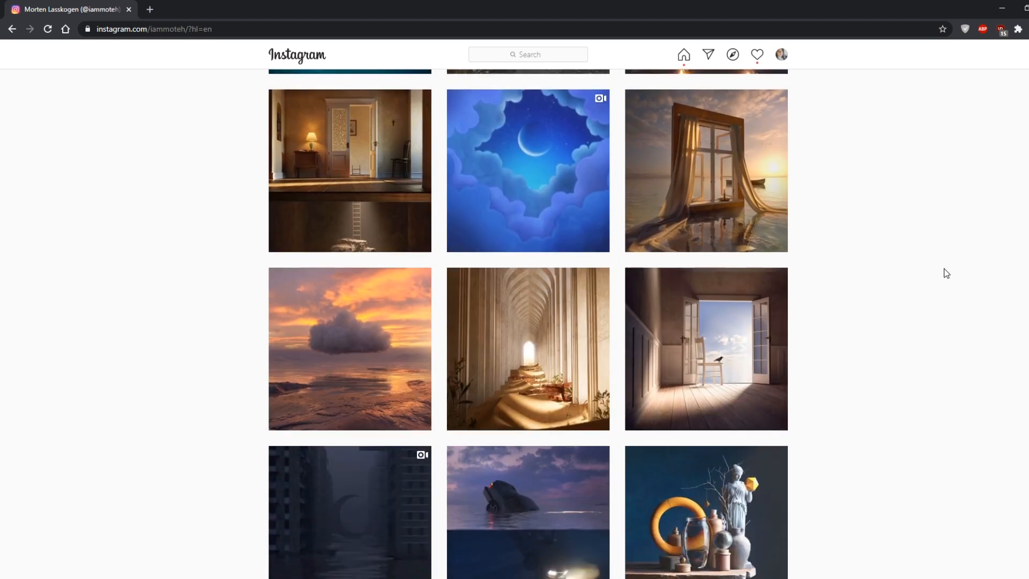
pyautogui.scroll(20, 940, 274)
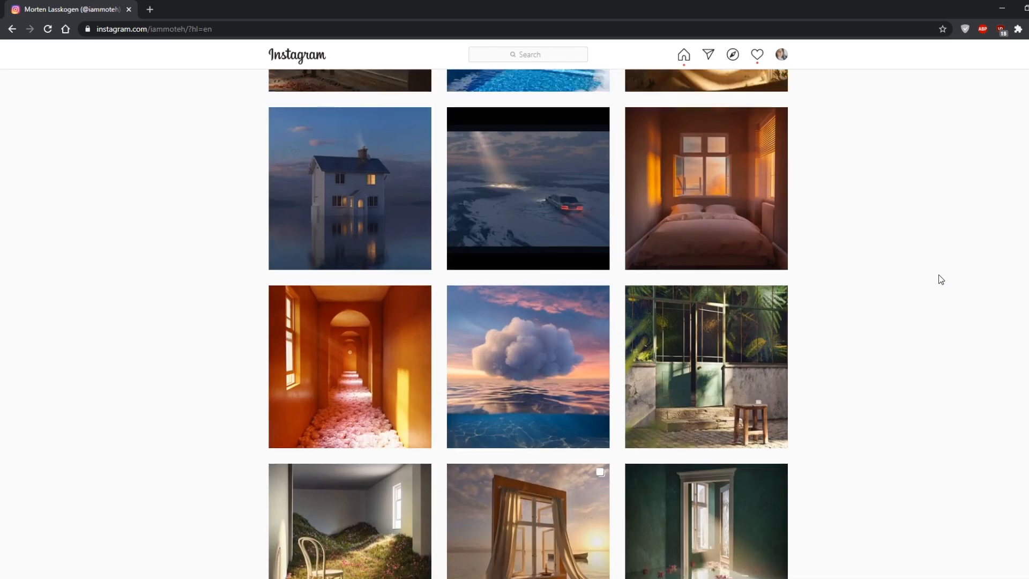
pyautogui.scroll(4, 938, 284)
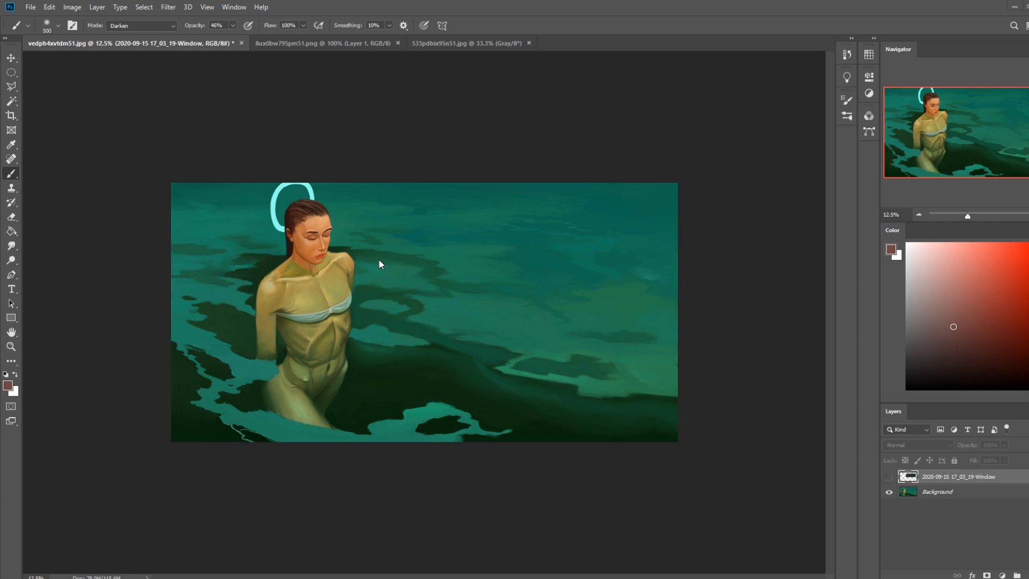
# - Make the Background layer of the swimmer painting active in Photoshop for editing
pyautogui.click(343, 263)
pyautogui.click(538, 227)
pyautogui.click(949, 497)
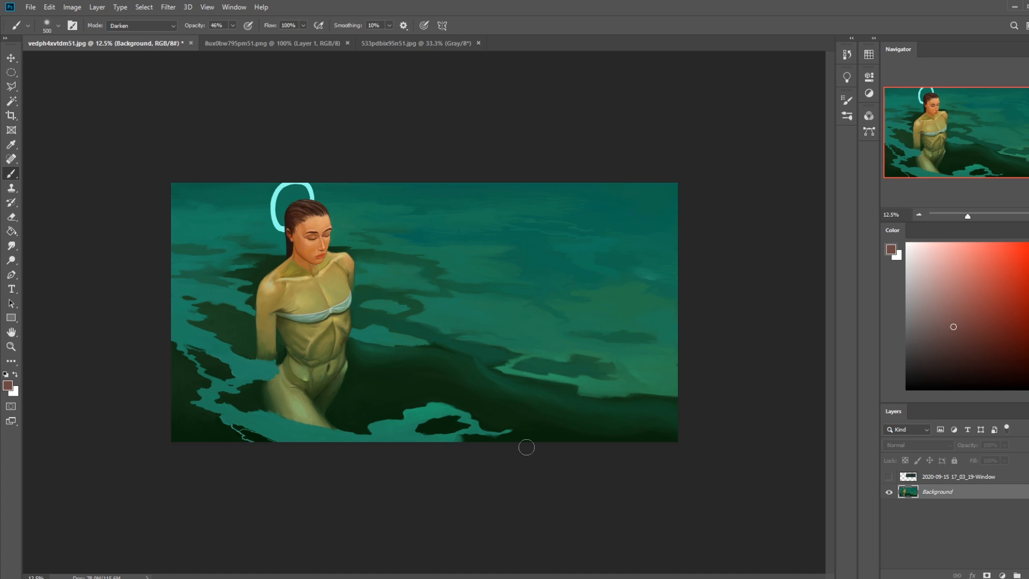
pyautogui.rightClick(413, 287)
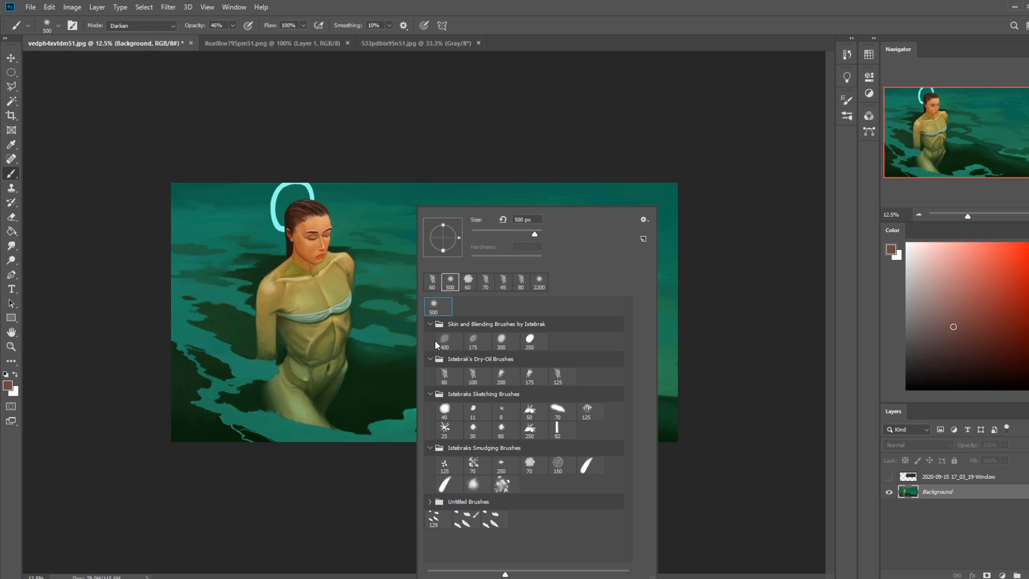
pyautogui.click(368, 290)
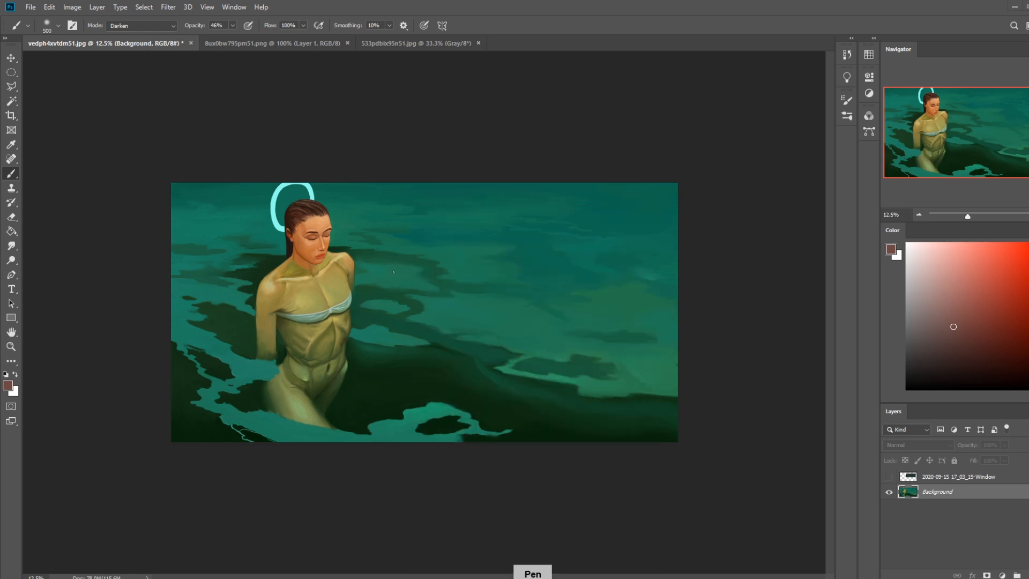
pyautogui.rightClick(432, 313)
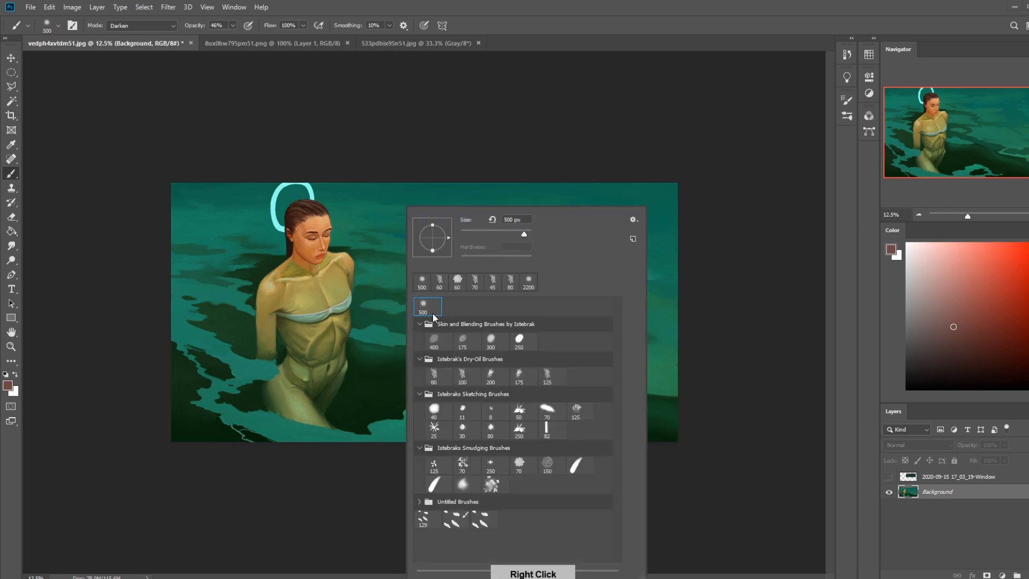
pyautogui.click(747, 303)
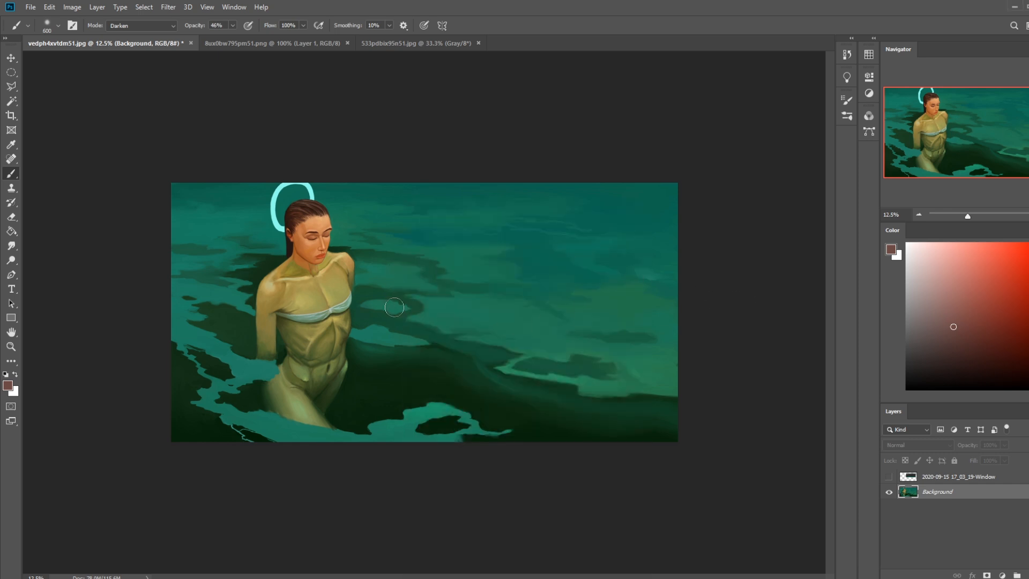
# - Set up the Smudge tool with a larger brush and 5% strength for blending the figure's torso
pyautogui.click(11, 244)
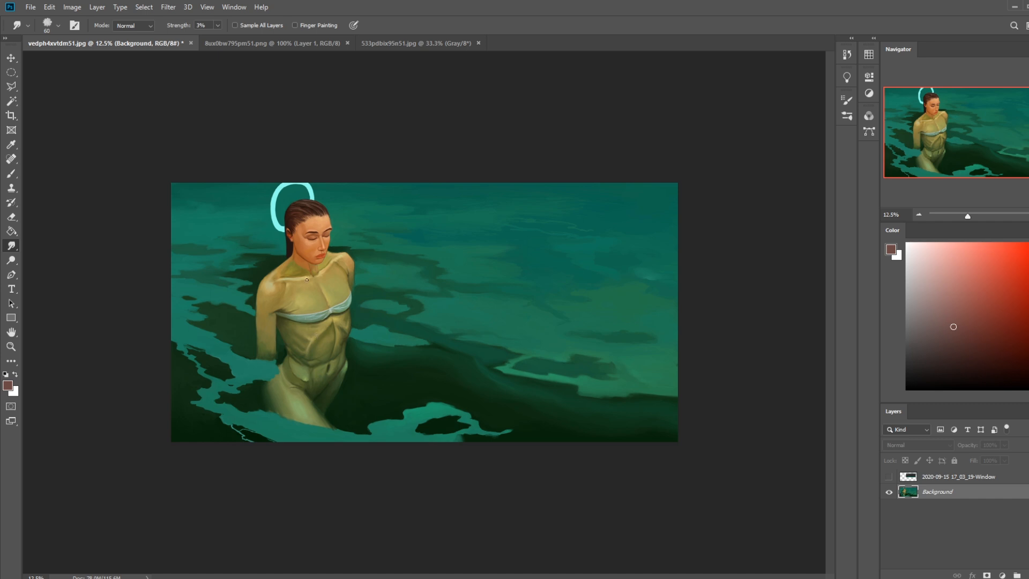
pyautogui.click(218, 25)
pyautogui.click(470, 168)
pyautogui.press(']')
pyautogui.press(']')
pyautogui.press(']')
pyautogui.press(']')
pyautogui.press(']')
pyautogui.press(']')
pyautogui.click(218, 25)
pyautogui.moveTo(219, 38); pyautogui.dragTo(216, 38)
# - Smudge the hard muscle lines on the abdomen smooth with the brush reduced to 125 px
pyautogui.click(305, 354)
pyautogui.press('[')
pyautogui.press('[')
pyautogui.press('[')
pyautogui.press('[')
pyautogui.press('[')
pyautogui.moveTo(320, 330)
pyautogui.mouseDown()
pyautogui.moveTo(306, 368)
pyautogui.moveTo(330, 340)
pyautogui.mouseUp()
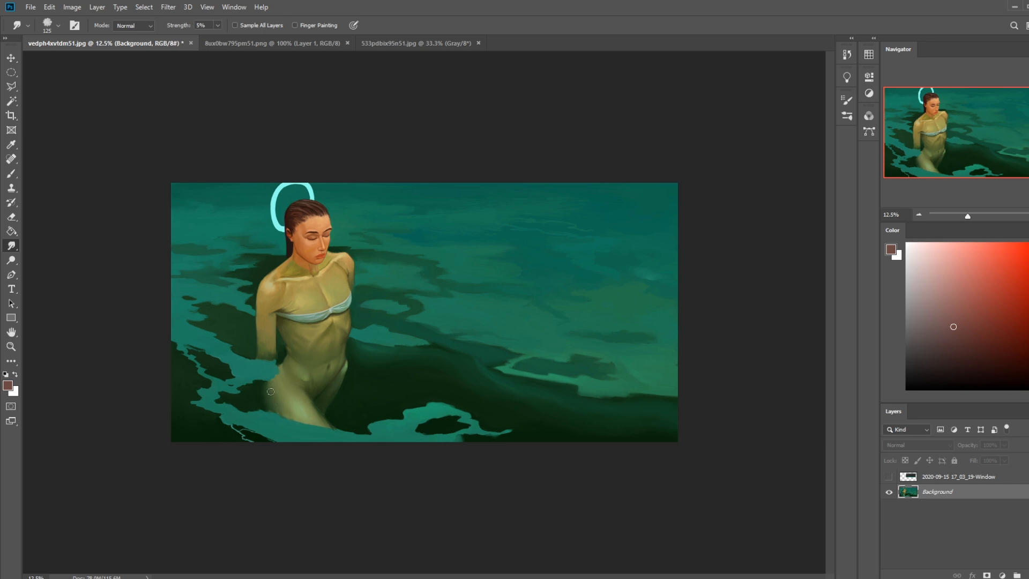
# - Smudge the hips and lower belly with progressively smaller brush sizes, down to 70 px
pyautogui.press('[')
pyautogui.press('[')
pyautogui.press('[')
pyautogui.press(']')
pyautogui.press('[')
pyautogui.press('[')
# - Switch to the freehand Lasso tool and outline the hip area at the figure's waist
pyautogui.press('l')
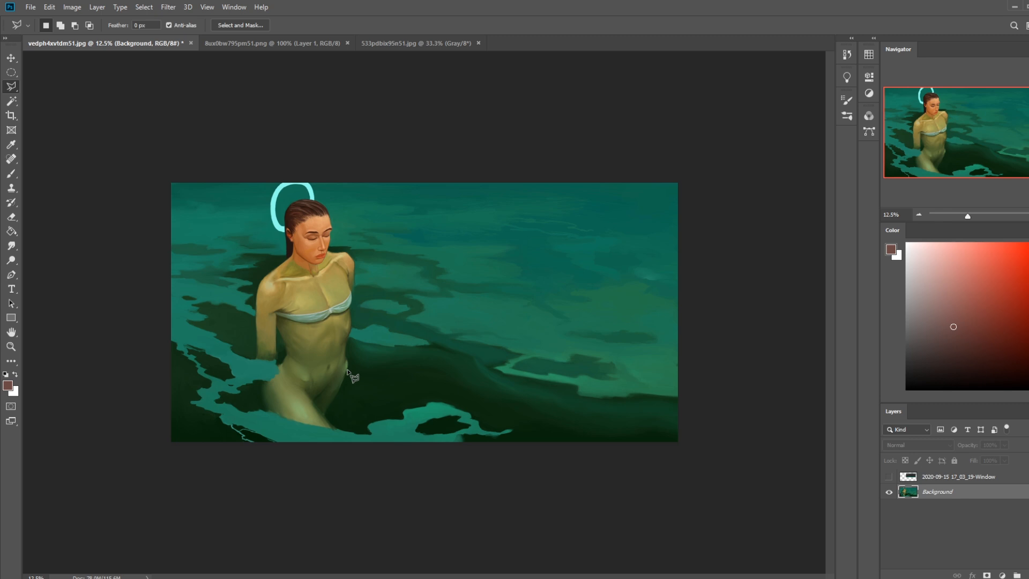
pyautogui.rightClick(12, 86)
pyautogui.click(48, 87)
pyautogui.moveTo(346, 360)
pyautogui.mouseDown()
pyautogui.moveTo(317, 394)
pyautogui.moveTo(347, 361)
pyautogui.mouseUp()
pyautogui.hotkey('ctrl', 'd')
# - Shade the hip and lower belly with a 1700 px soft brush in Darken mode, using skin tones sampled from the torso
pyautogui.press('b')
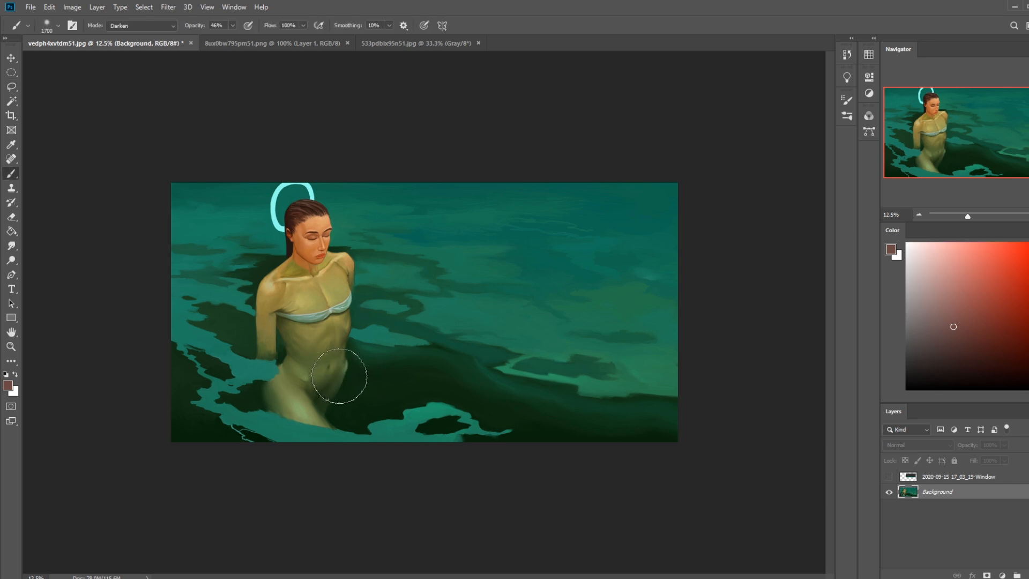
pyautogui.keyDown('alt'); pyautogui.click(339, 374); pyautogui.keyUp('alt')
pyautogui.keyDown('alt'); pyautogui.click(335, 390); pyautogui.keyUp('alt')
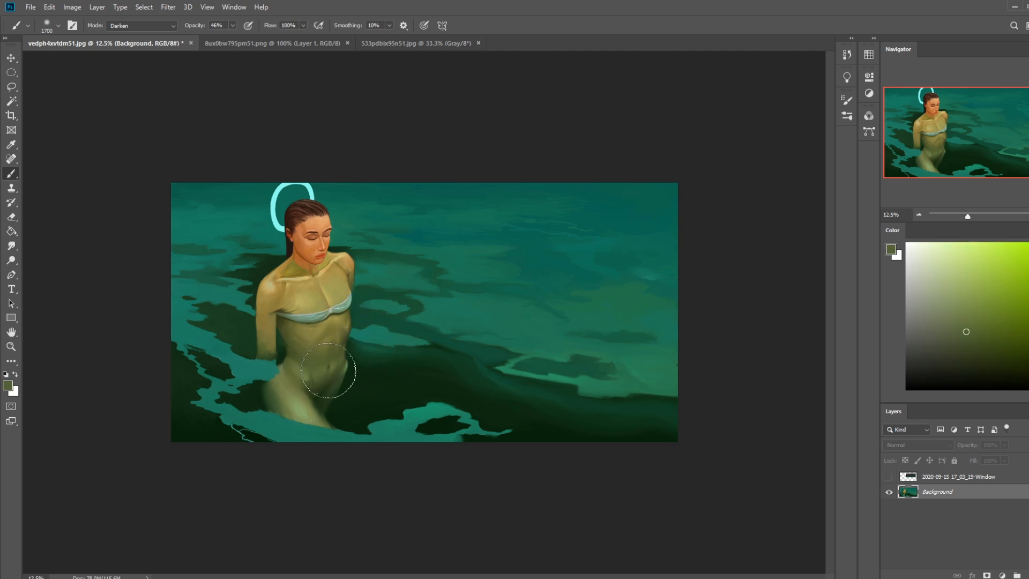
pyautogui.keyDown('alt'); pyautogui.click(319, 374); pyautogui.keyUp('alt')
pyautogui.keyDown('alt'); pyautogui.click(337, 324); pyautogui.keyUp('alt')
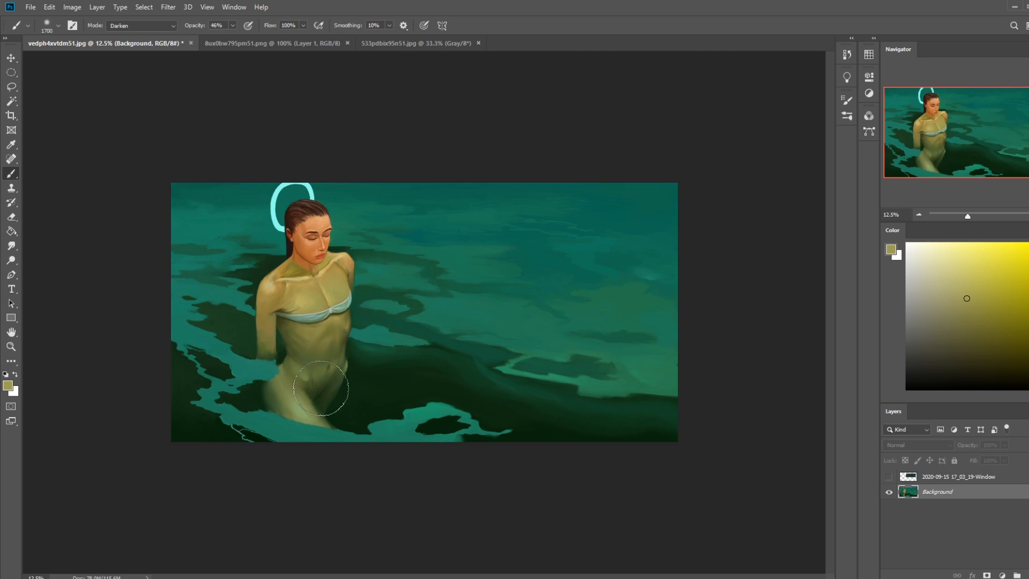
# - Set the brush mode to Normal and paint sampled tones along the waist and hip
pyautogui.click(142, 25)
pyautogui.click(129, 35)
pyautogui.moveTo(351, 332)
pyautogui.mouseDown()
pyautogui.moveTo(334, 379)
pyautogui.moveTo(306, 391)
pyautogui.moveTo(365, 353)
pyautogui.mouseUp()
pyautogui.keyDown('alt'); pyautogui.click(342, 359); pyautogui.keyUp('alt')
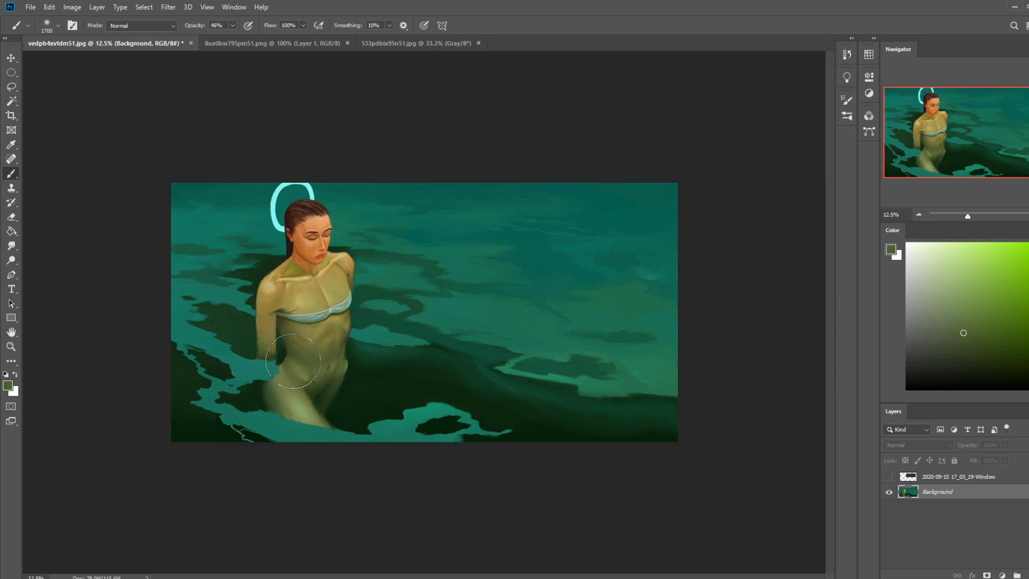
# - Clear the selection and smudge the skin around the navel
pyautogui.press('m')
pyautogui.rightClick(307, 327)
pyautogui.click(327, 340)
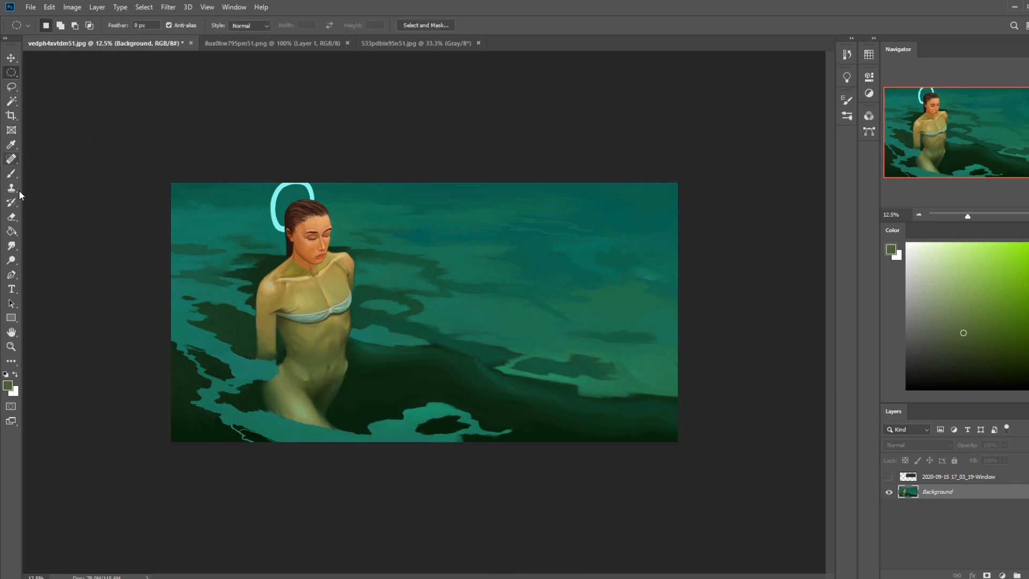
pyautogui.click(15, 249)
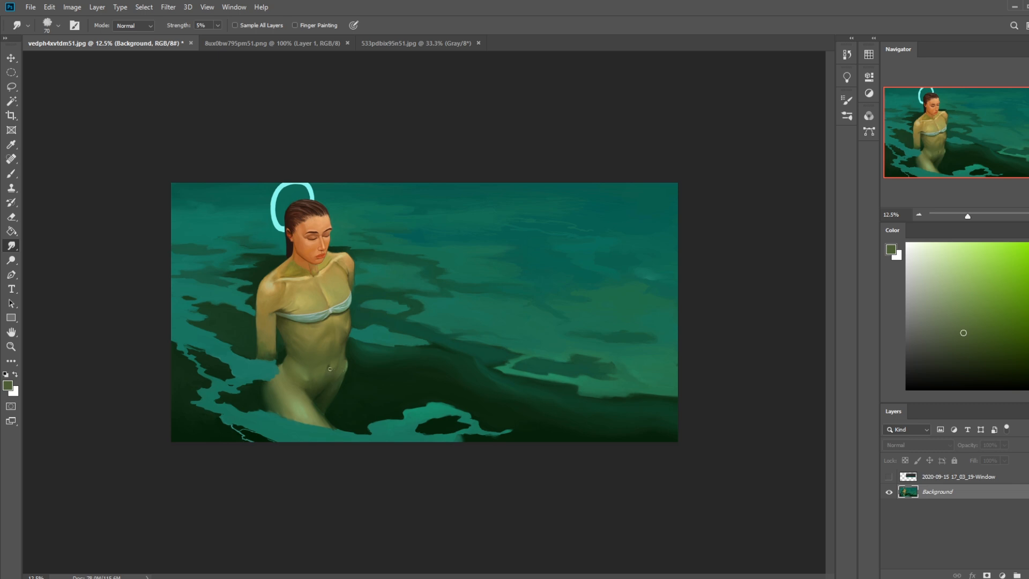
# - Choose the 30 px brush from Istebraks Sketching Brushes and sample the dark olive shadow between arm and waist
pyautogui.press('b')
pyautogui.rightClick(386, 294)
pyautogui.click(443, 429)
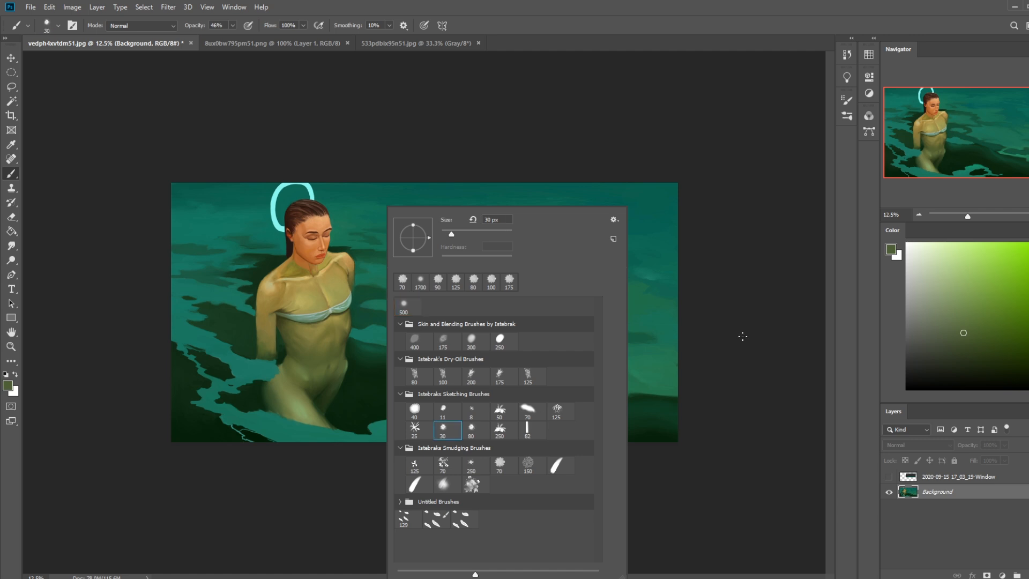
pyautogui.click(678, 334)
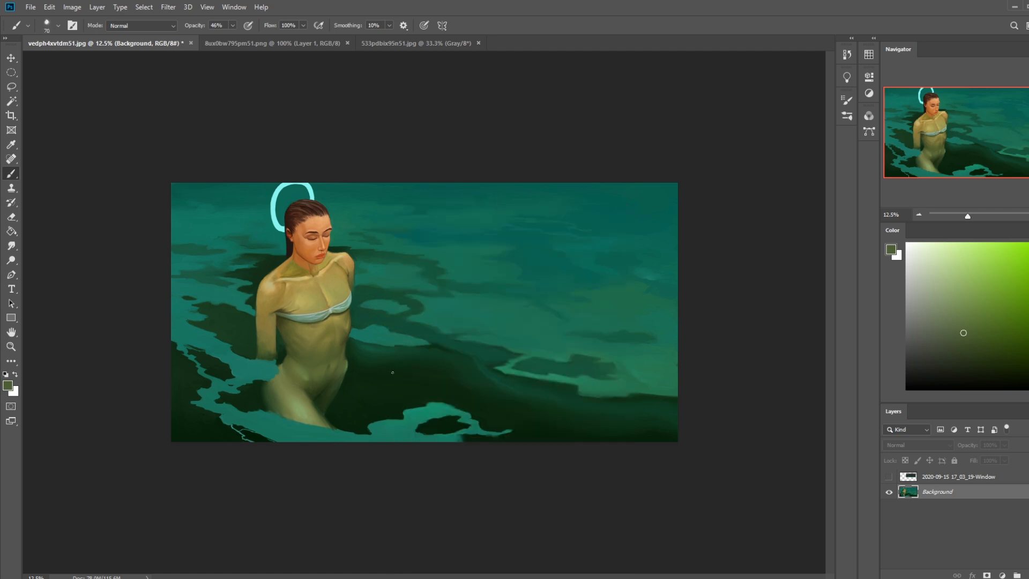
pyautogui.keyDown('alt'); pyautogui.click(277, 344); pyautogui.keyUp('alt')
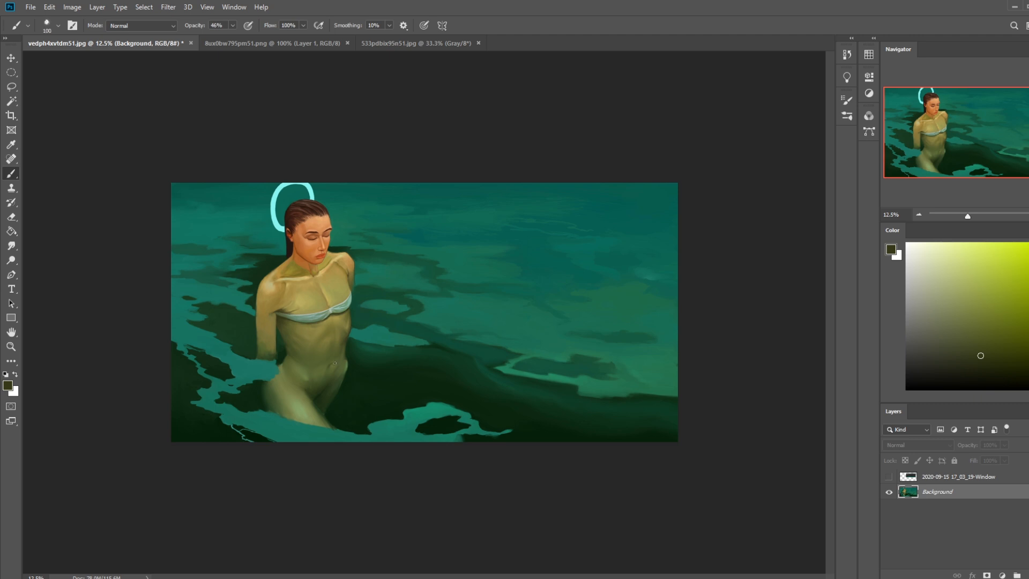
# - Paint dark shading on the abdomen, varying the brush size up to 300 px
pyautogui.press(']')
pyautogui.press(']')
pyautogui.press(']')
pyautogui.press(']')
pyautogui.press(']')
pyautogui.press('[')
pyautogui.press('[')
pyautogui.press('[')
pyautogui.press(']')
pyautogui.press(']')
pyautogui.press(']')
pyautogui.press(']')
# - Smudge the collarbones, shoulders and upper chest to soften their sharp edges, using smaller brush sizes
pyautogui.click(12, 246)
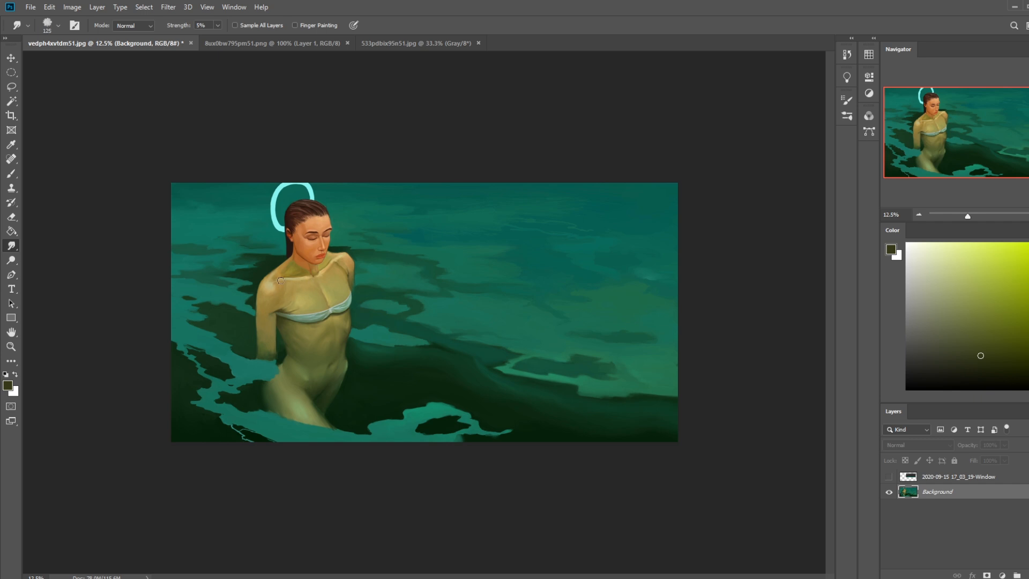
pyautogui.press('[')
pyautogui.press('[')
pyautogui.press(']')
pyautogui.press('[')
pyautogui.press('[')
pyautogui.press('[')
pyautogui.press('[')
# - Choose the 30 px sketching brush again and sample a light olive skin tone from the torso
pyautogui.press('b')
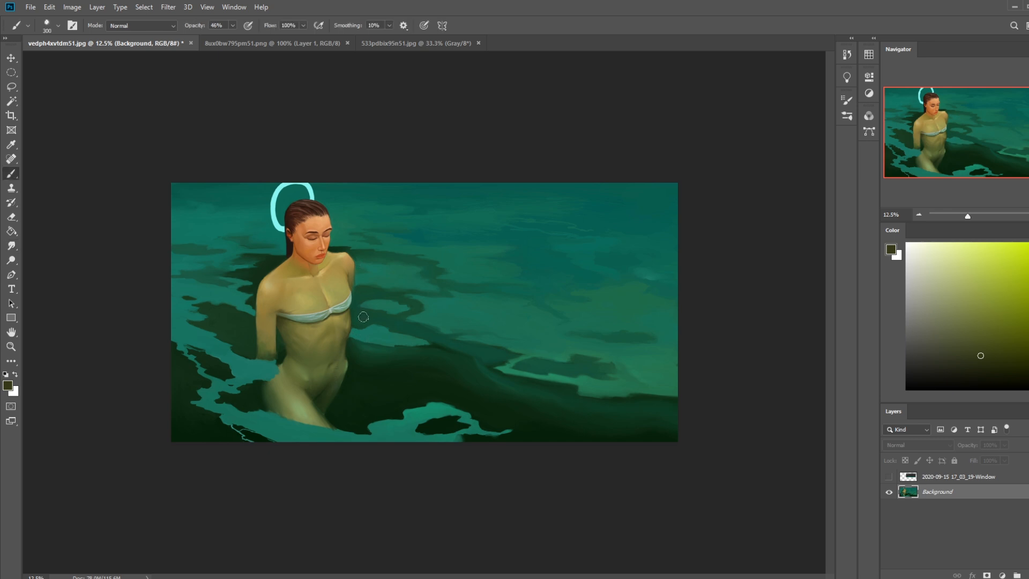
pyautogui.rightClick(363, 314)
pyautogui.doubleClick(426, 428)
pyautogui.hotkey('ctrl', '+')
pyautogui.keyDown('alt'); pyautogui.click(316, 285); pyautogui.keyUp('alt')
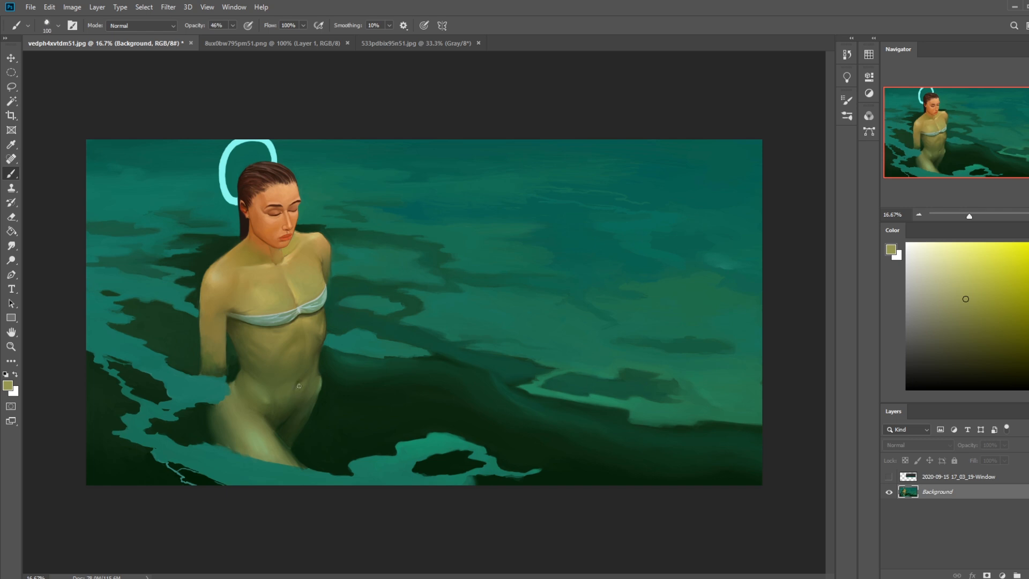
# - Try a light stroke on the lower abdomen with the brush at 175 px and undo it
pyautogui.press(']')
pyautogui.press(']')
pyautogui.press(']')
pyautogui.hotkey('ctrl', 'z')
pyautogui.hotkey('ctrl', '-')
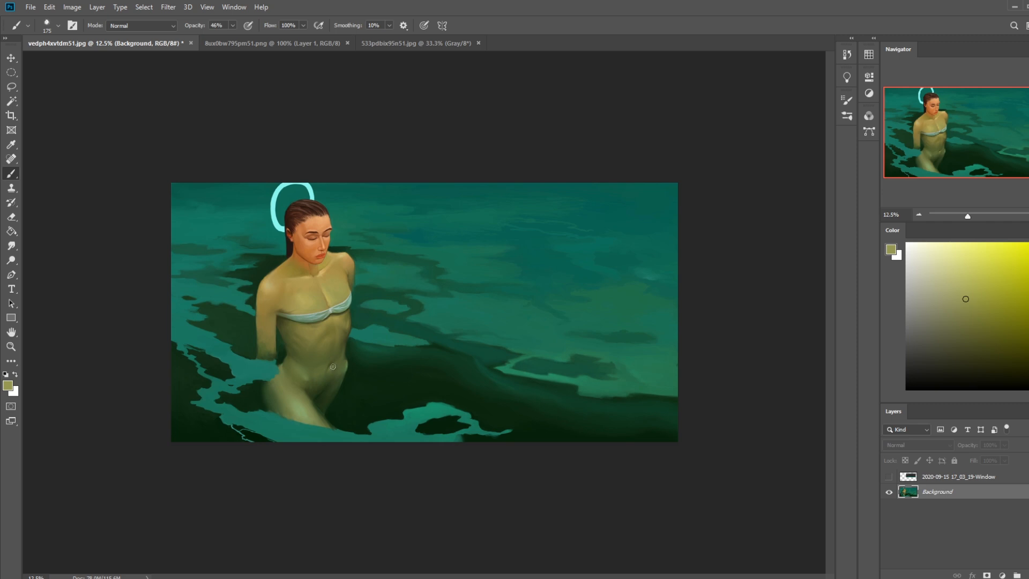
# - Paint light skin tones over the hip and abdomen, changing the brush size to suit each form
pyautogui.press(']')
pyautogui.press(']')
pyautogui.press(']')
pyautogui.press('[')
pyautogui.press('[')
pyautogui.press('[')
pyautogui.press('[')
pyautogui.press('[')
pyautogui.press('[')
pyautogui.press(']')
pyautogui.press(']')
pyautogui.press(']')
pyautogui.press(']')
pyautogui.press(']')
pyautogui.press(']')
pyautogui.press(']')
pyautogui.press('[')
pyautogui.press('[')
pyautogui.press('[')
pyautogui.press(']')
pyautogui.press(']')
pyautogui.press('[')
# - Paint under the bikini top and along the waist with tones sampled from the chest, arm, ribs, belly and thigh
pyautogui.keyDown('alt'); pyautogui.click(289, 304); pyautogui.keyUp('alt')
pyautogui.moveTo(299, 328); pyautogui.dragTo(286, 328)
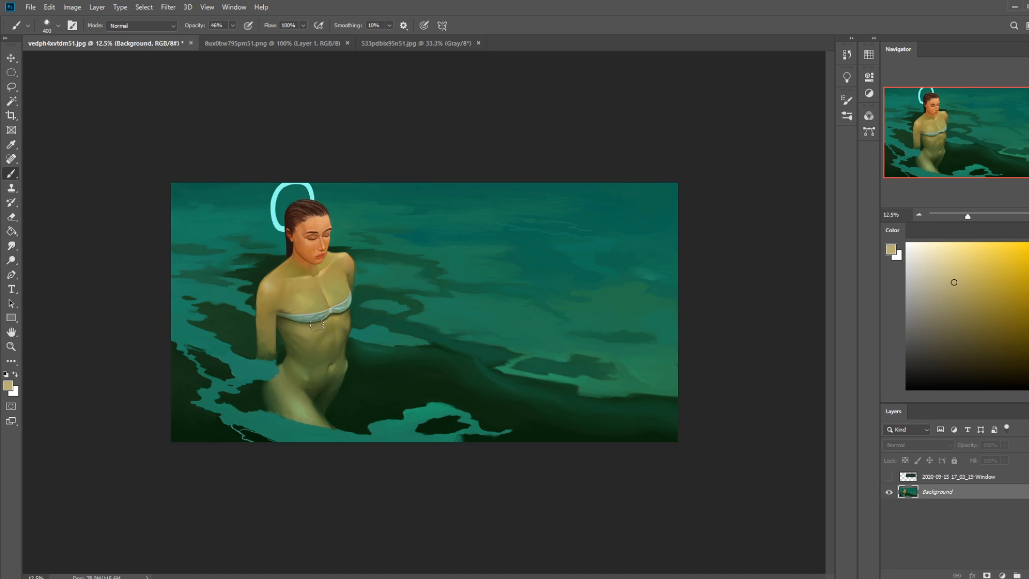
pyautogui.keyDown('alt'); pyautogui.click(266, 306); pyautogui.keyUp('alt')
pyautogui.keyDown('alt'); pyautogui.click(324, 319); pyautogui.keyUp('alt')
pyautogui.keyDown('alt'); pyautogui.click(297, 359); pyautogui.keyUp('alt')
pyautogui.moveTo(296, 359); pyautogui.dragTo(279, 378)
pyautogui.keyDown('alt'); pyautogui.click(288, 416); pyautogui.keyUp('alt')
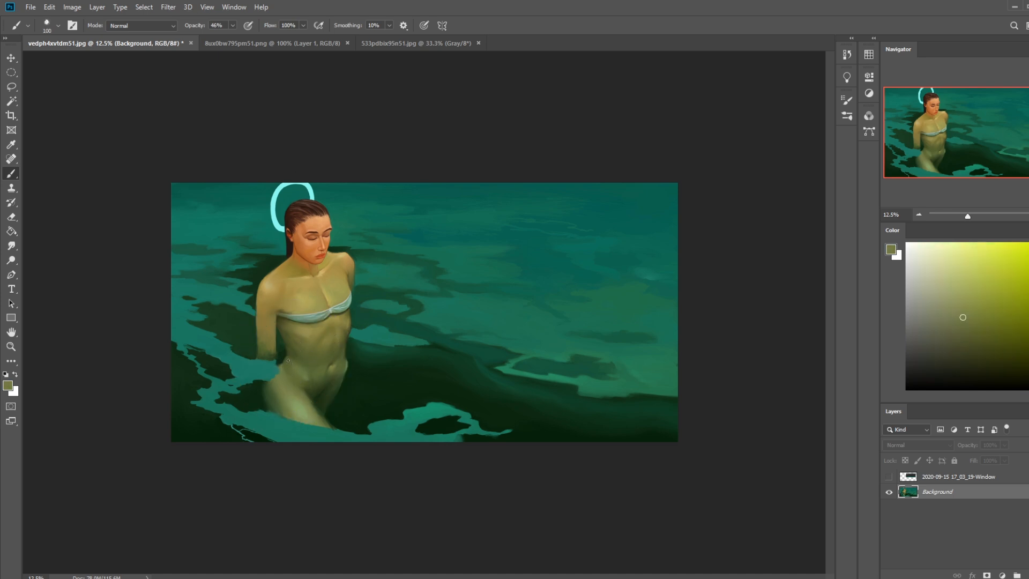
# - Set the brush opacity to 74% and refine the waist edge beside the arm with tones sampled there
pyautogui.moveTo(244, 38); pyautogui.dragTo(248, 38)
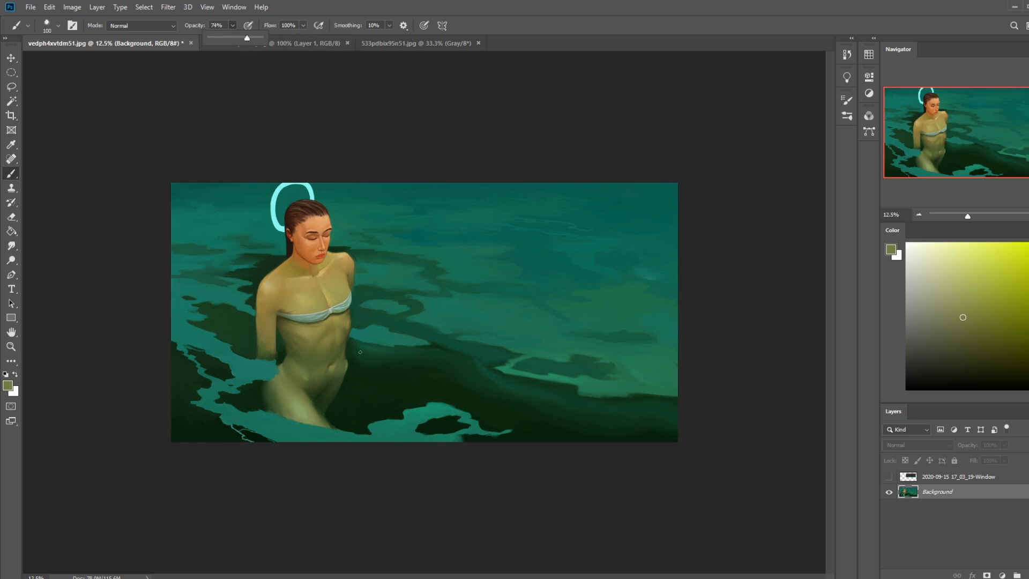
pyautogui.keyDown('alt'); pyautogui.click(285, 366); pyautogui.keyUp('alt')
pyautogui.keyDown('alt'); pyautogui.click(280, 366); pyautogui.keyUp('alt')
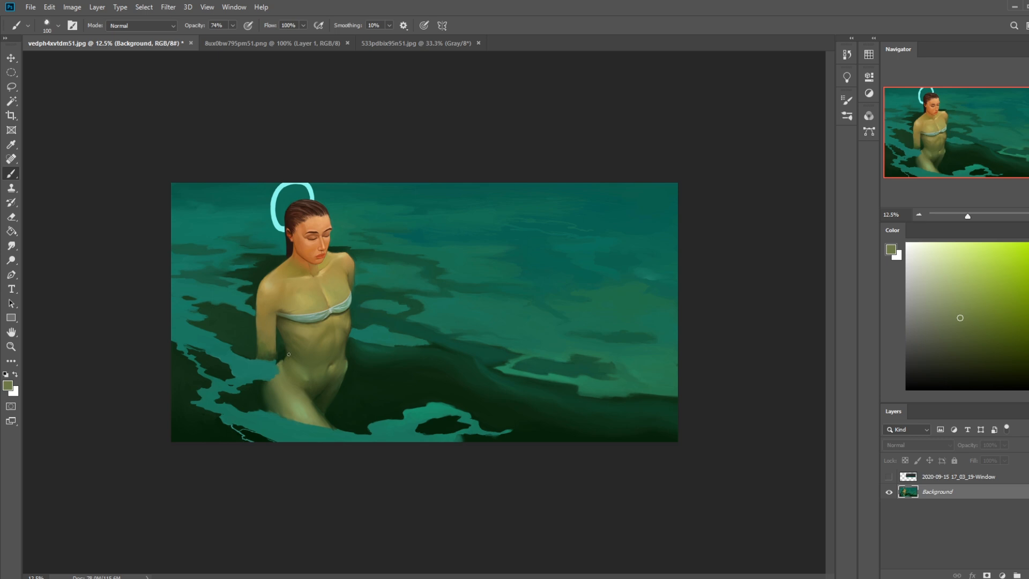
pyautogui.keyDown('alt'); pyautogui.click(286, 362); pyautogui.keyUp('alt')
# - Smudge the waist at 5% strength and touch up the torso with tones sampled from the chest and thigh
pyautogui.press('r')
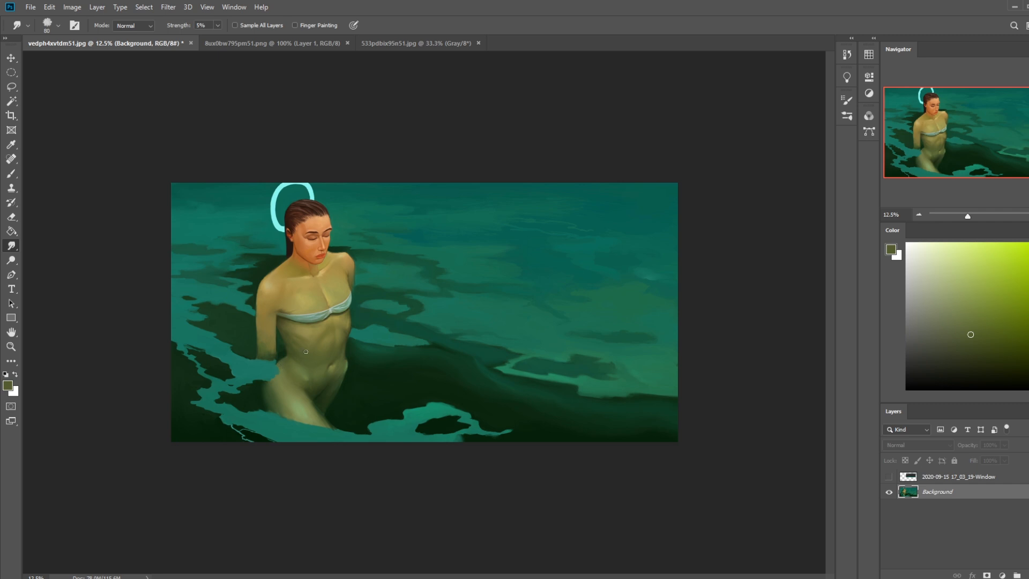
pyautogui.press('b')
pyautogui.keyDown('alt'); pyautogui.click(319, 299); pyautogui.keyUp('alt')
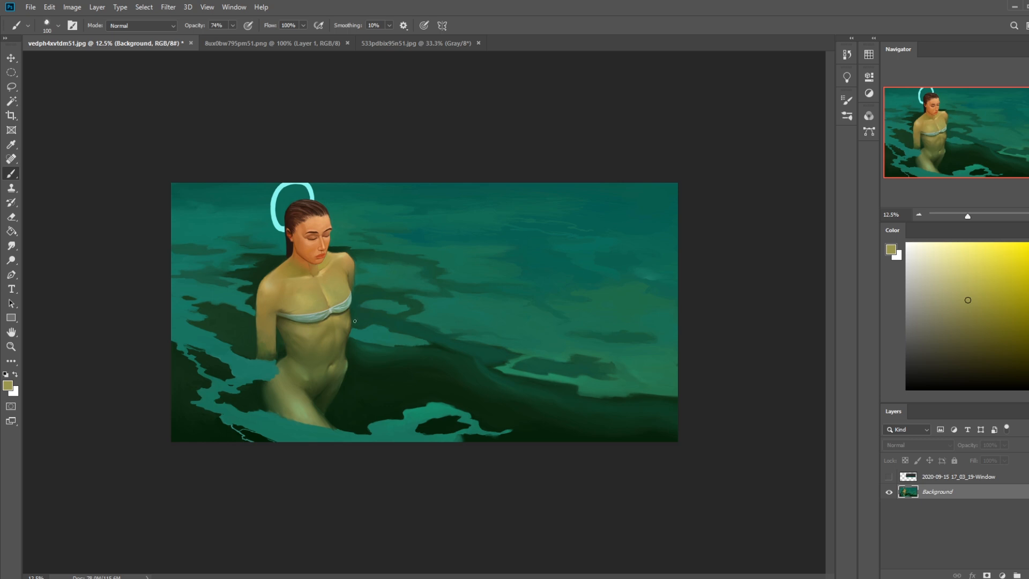
pyautogui.rightClick(360, 297)
pyautogui.doubleClick(421, 430)
pyautogui.keyDown('alt'); pyautogui.click(296, 424); pyautogui.keyUp('alt')
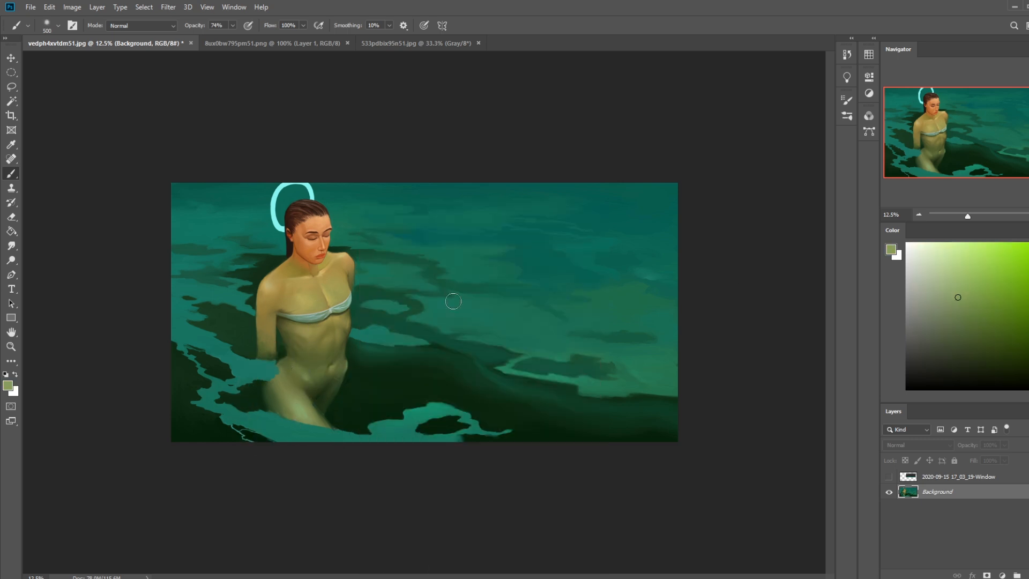
# - Resize the brush to 200 px and refine the far hip edge with the dark tone sampled beside it
pyautogui.press(']')
pyautogui.press(']')
pyautogui.press('[')
pyautogui.press('[')
pyautogui.press('[')
pyautogui.press('[')
pyautogui.press('[')
pyautogui.press('[')
pyautogui.press('[')
pyautogui.press('[')
pyautogui.press('[')
pyautogui.press('[')
pyautogui.press('[')
pyautogui.press('[')
pyautogui.press('[')
pyautogui.press('[')
pyautogui.press('[')
pyautogui.press('[')
pyautogui.press('[')
pyautogui.press(']')
pyautogui.press(']')
pyautogui.press(']')
pyautogui.press(']')
pyautogui.keyDown('alt'); pyautogui.click(336, 378); pyautogui.keyUp('alt')
# - Open the edit history and return to the original vedph4xvtdm51.jpg snapshot to view the painting before the edits
pyautogui.click(848, 55)
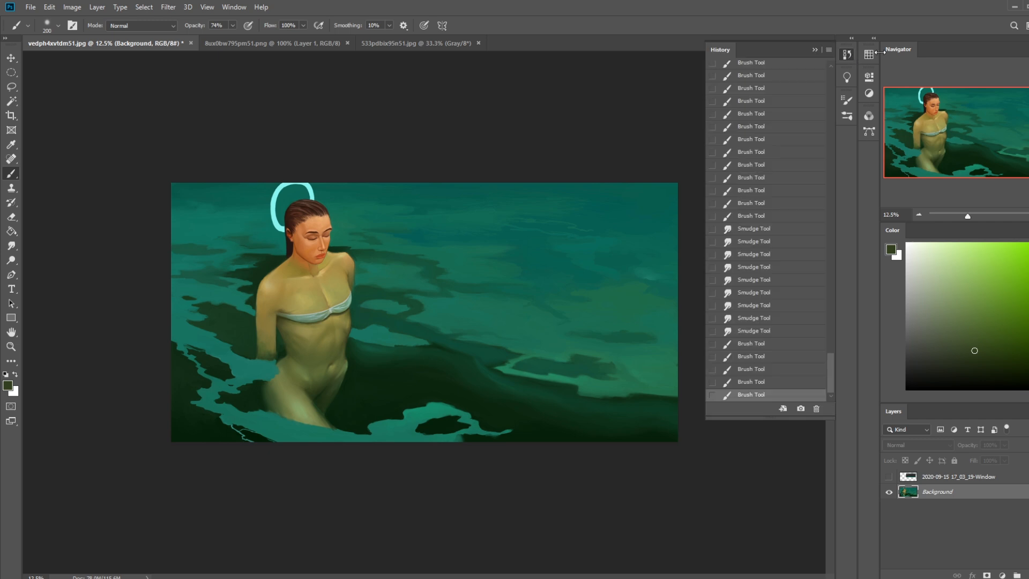
pyautogui.moveTo(832, 378)
pyautogui.mouseDown()
pyautogui.moveTo(857, 156)
pyautogui.moveTo(845, 72)
pyautogui.mouseUp()
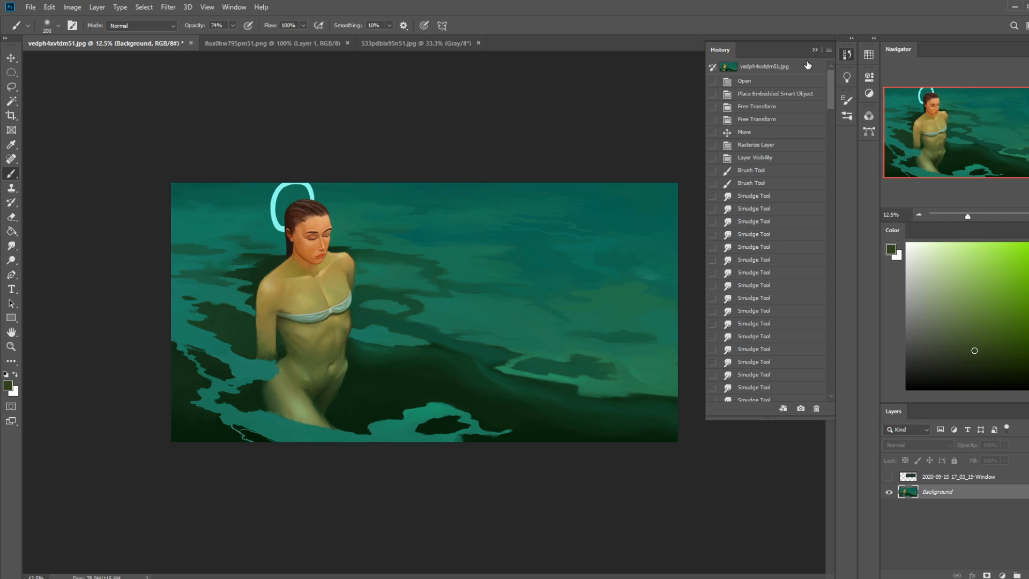
pyautogui.click(808, 65)
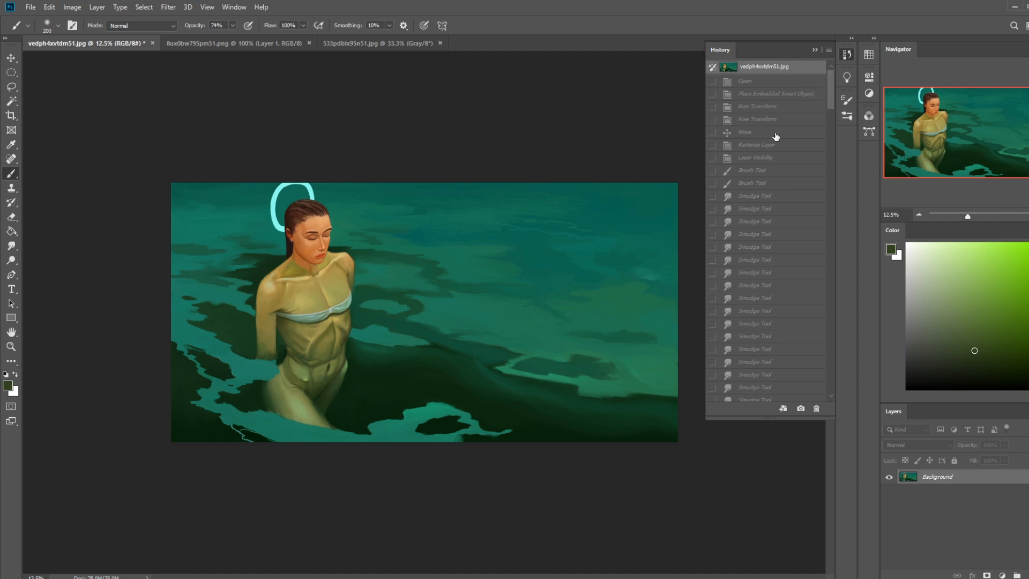
# - Step forward through the smudge and brush states in the history to review how the torso was reworked
pyautogui.moveTo(766, 186); pyautogui.dragTo(775, 285)
pyautogui.moveTo(786, 208)
pyautogui.mouseDown()
pyautogui.moveTo(771, 306)
pyautogui.moveTo(781, 233)
pyautogui.moveTo(783, 242)
pyautogui.mouseUp()
pyautogui.click(783, 239)
pyautogui.scroll(-8, 782, 239)
pyautogui.click(782, 240)
pyautogui.scroll(-8, 782, 239)
pyautogui.click(783, 240)
pyautogui.scroll(-7, 782, 240)
pyautogui.click(783, 240)
pyautogui.scroll(-6, 784, 239)
pyautogui.click(783, 239)
pyautogui.scroll(-7, 784, 240)
pyautogui.click(784, 240)
pyautogui.scroll(-6, 784, 239)
pyautogui.click(784, 240)
pyautogui.scroll(-6, 783, 240)
pyautogui.click(784, 240)
pyautogui.scroll(-6, 784, 240)
pyautogui.click(784, 239)
pyautogui.scroll(-5, 784, 240)
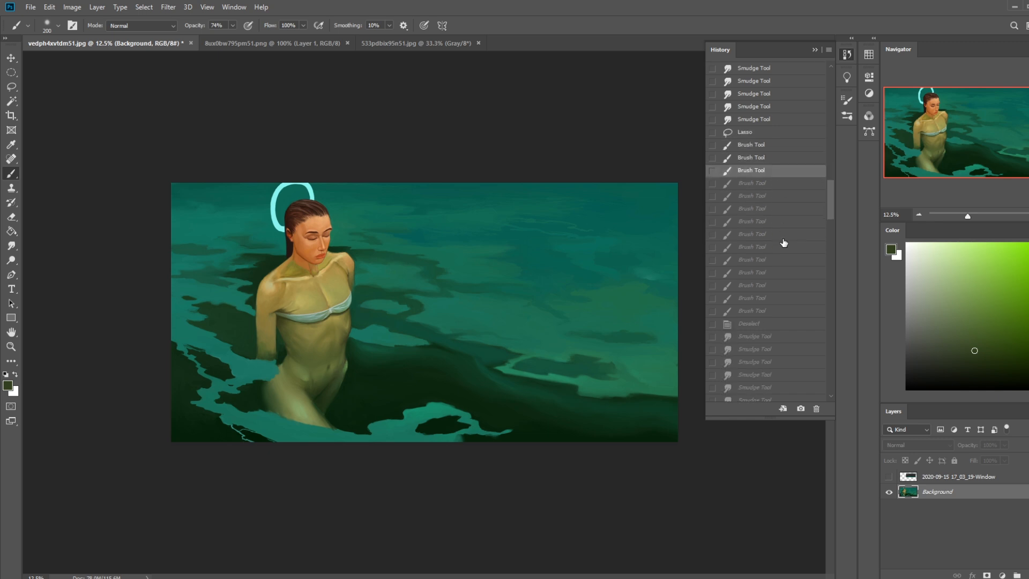
pyautogui.scroll(-2, 784, 240)
pyautogui.click(783, 240)
pyautogui.scroll(-3, 784, 240)
pyautogui.click(784, 240)
pyautogui.scroll(-4, 784, 240)
pyautogui.click(783, 239)
pyautogui.scroll(-7, 784, 239)
pyautogui.scroll(-13, 784, 239)
pyautogui.click(783, 239)
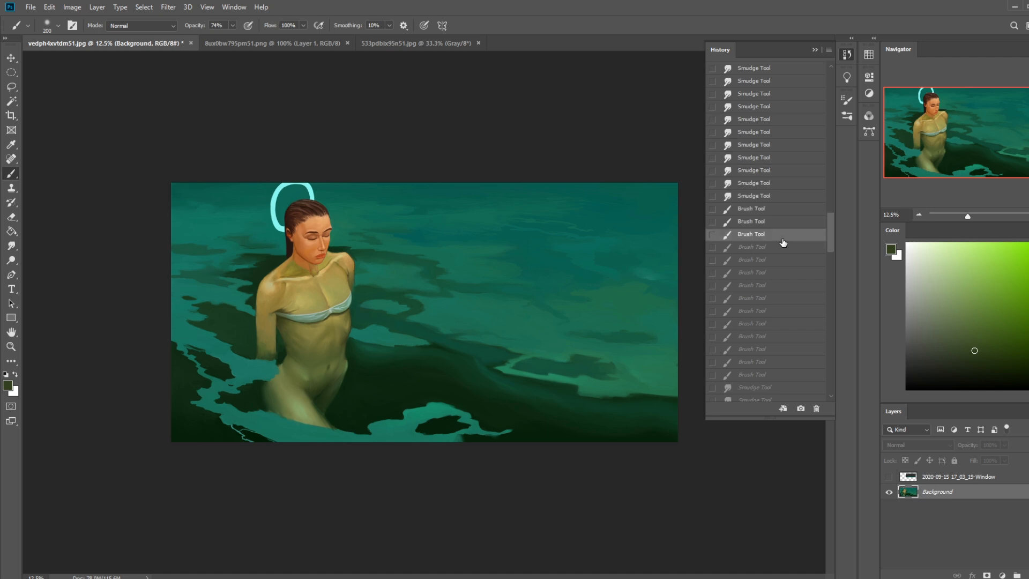
pyautogui.scroll(-10, 784, 242)
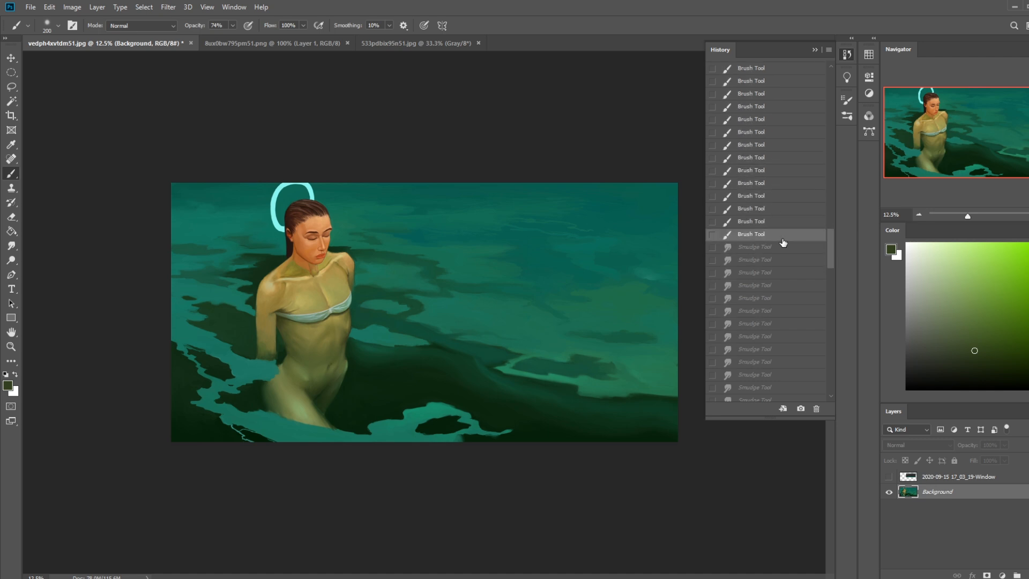
pyautogui.click(783, 240)
pyautogui.scroll(-4, 783, 243)
pyautogui.click(784, 240)
pyautogui.scroll(-6, 784, 242)
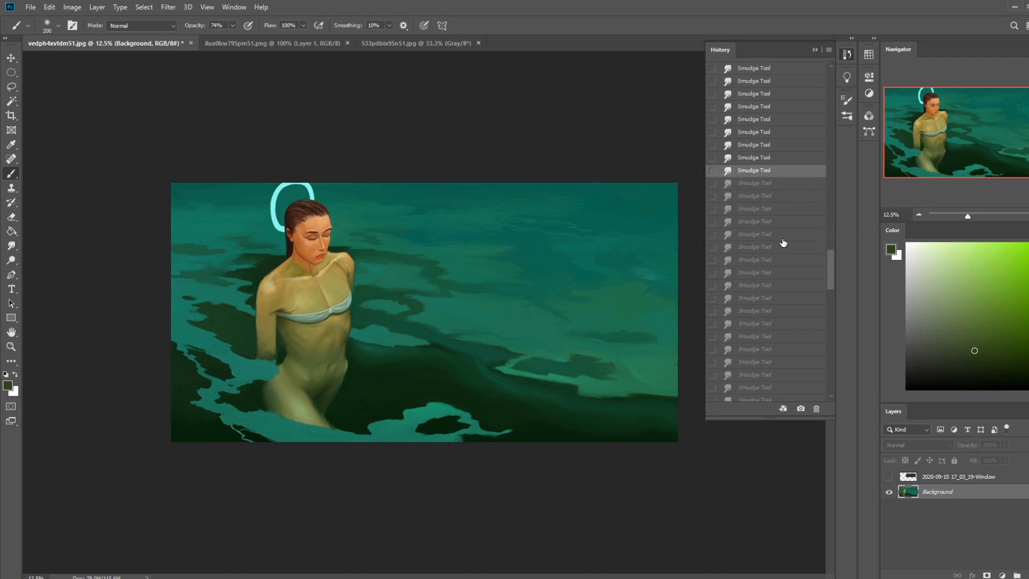
pyautogui.scroll(-5, 784, 242)
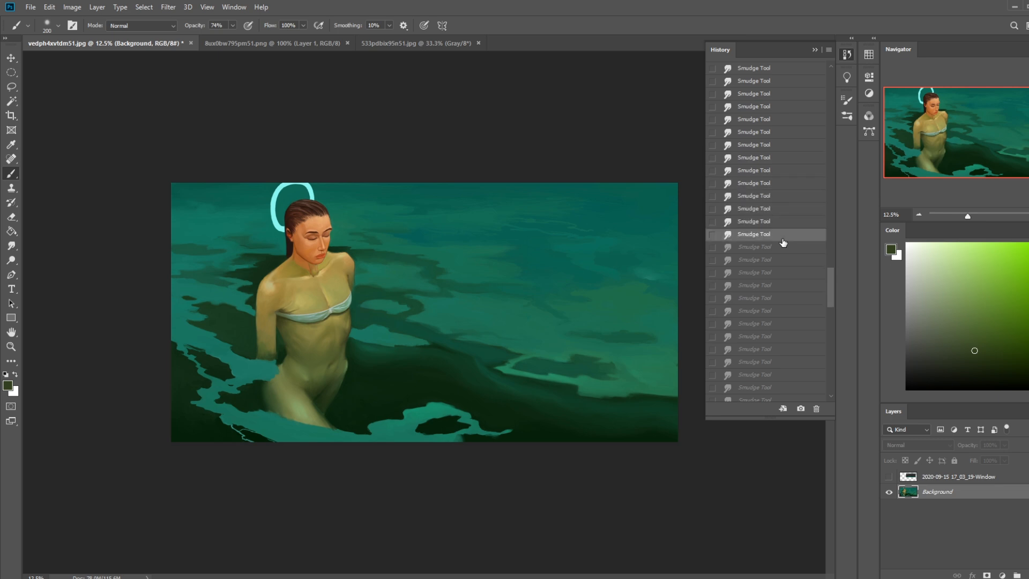
pyautogui.click(784, 235)
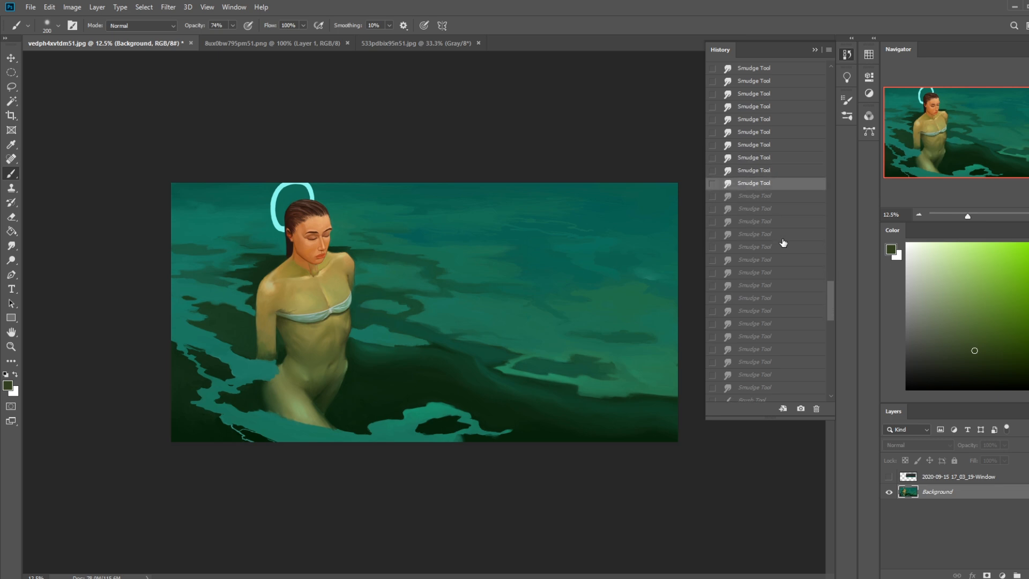
pyautogui.scroll(-6, 784, 242)
pyautogui.click(784, 236)
pyautogui.scroll(-2, 783, 242)
pyautogui.scroll(-2, 784, 243)
pyautogui.click(784, 240)
pyautogui.scroll(-5, 784, 243)
pyautogui.click(783, 240)
pyautogui.scroll(-5, 784, 242)
pyautogui.click(783, 240)
pyautogui.scroll(-5, 783, 243)
pyautogui.click(783, 239)
pyautogui.scroll(-6, 783, 242)
pyautogui.click(784, 240)
# - Go back several history states and replay the later brush and smudge edits up to the end of the list
pyautogui.scroll(13, 784, 242)
pyautogui.click(784, 239)
pyautogui.scroll(7, 784, 242)
pyautogui.click(784, 240)
pyautogui.scroll(-5, 784, 242)
pyautogui.click(783, 240)
pyautogui.scroll(-7, 784, 242)
pyautogui.click(782, 239)
pyautogui.scroll(-6, 783, 242)
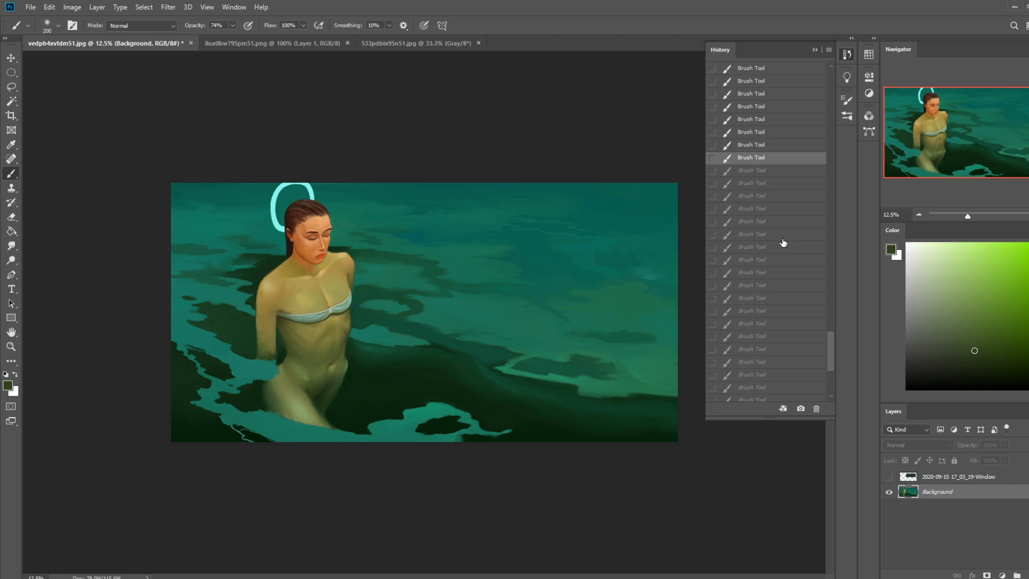
pyautogui.scroll(-6, 783, 242)
pyautogui.click(784, 239)
pyautogui.scroll(-7, 783, 242)
pyautogui.click(784, 239)
pyautogui.scroll(-2, 784, 242)
pyautogui.click(784, 241)
# - Restore the latest Brush Tool state in the history and close the history list
pyautogui.click(775, 295)
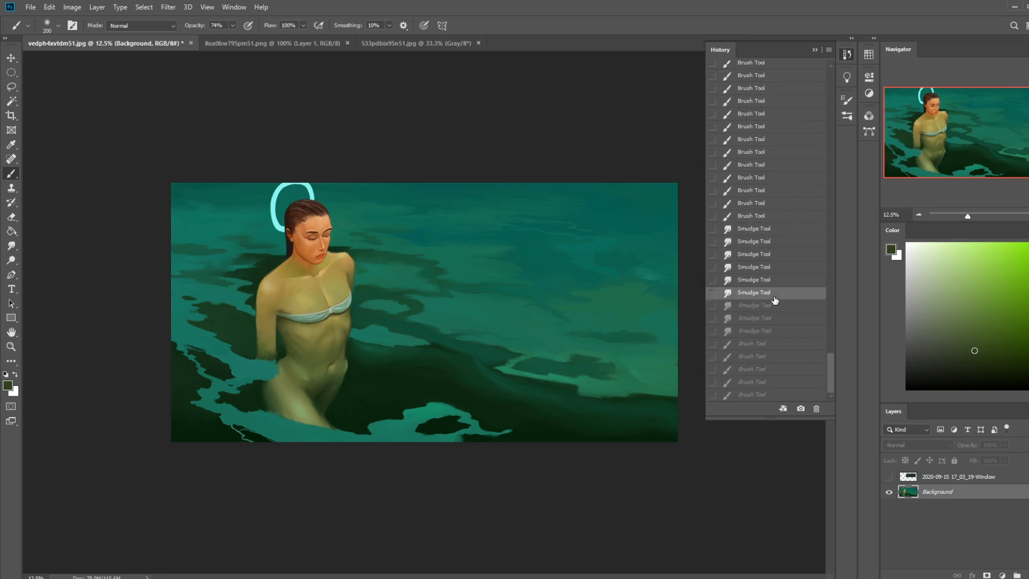
pyautogui.click(770, 333)
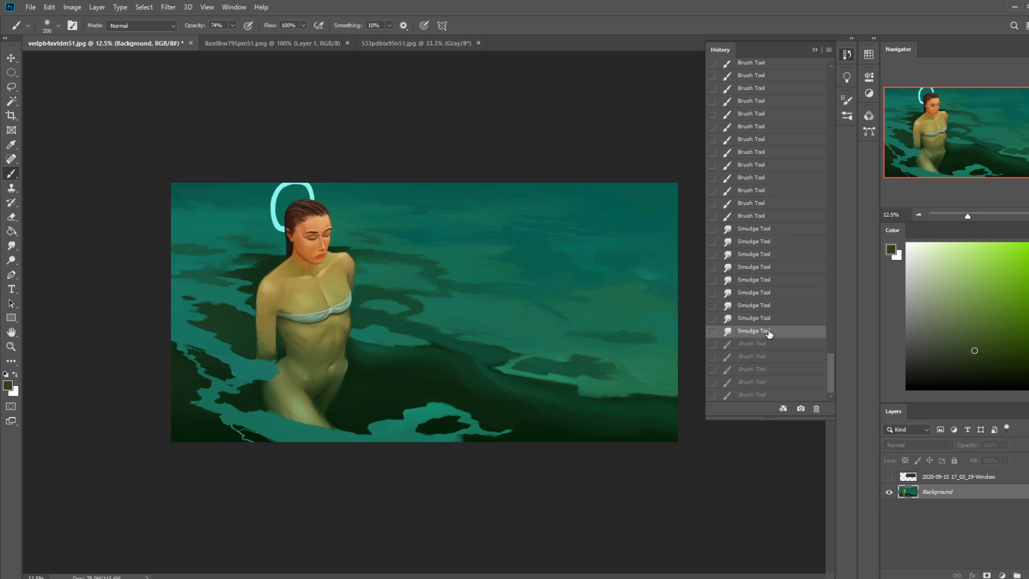
pyautogui.click(757, 396)
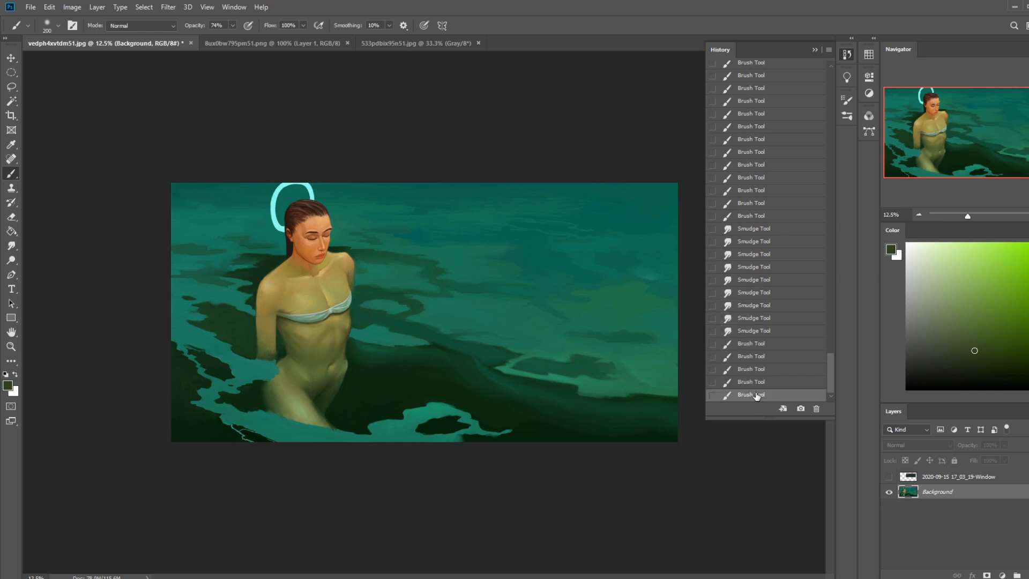
pyautogui.click(814, 49)
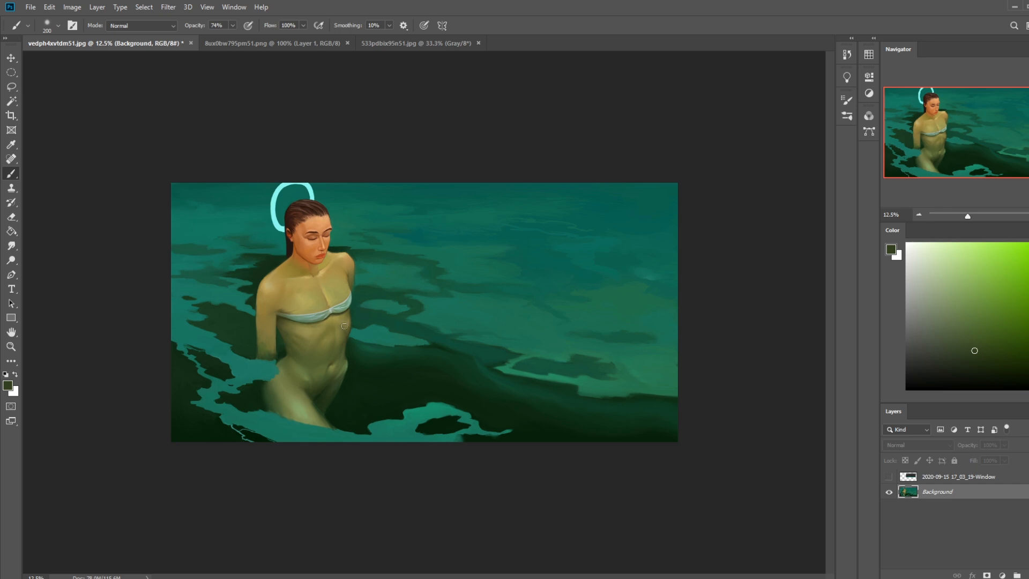
# - Lasso the far edge of the ribcage below the bikini top, where it meets the water
pyautogui.click(11, 245)
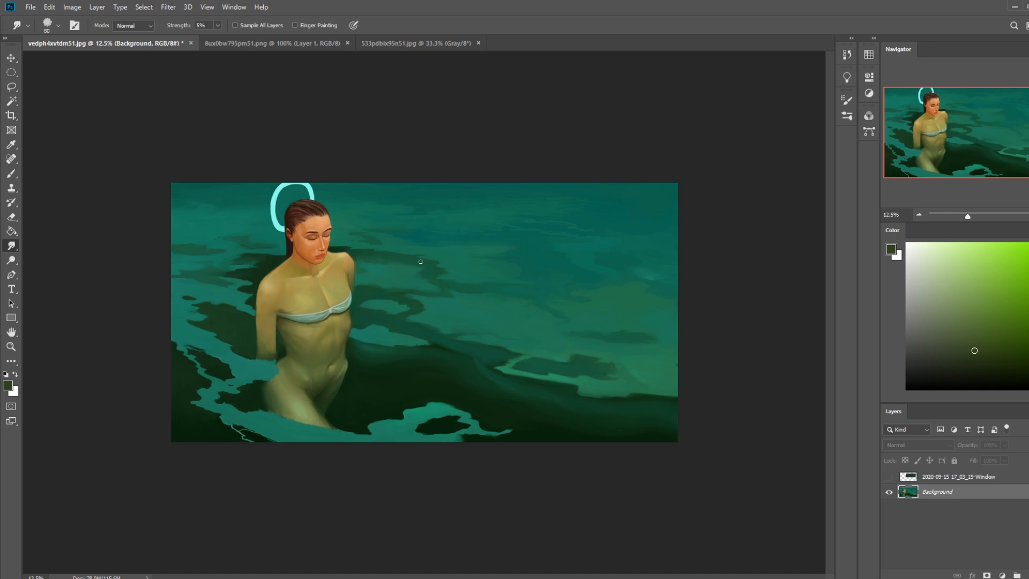
pyautogui.press('l')
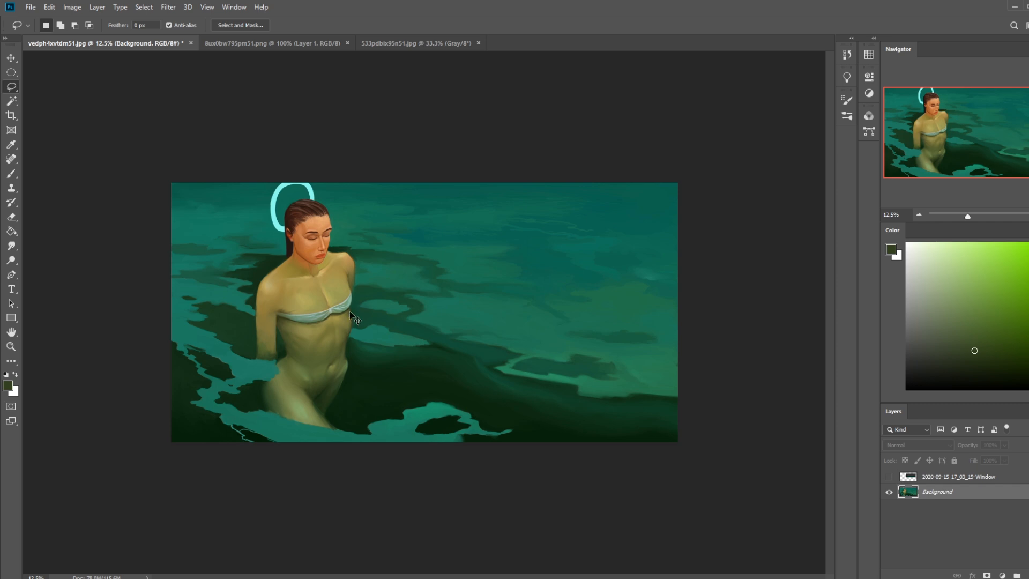
pyautogui.hotkey('ctrl', '+')
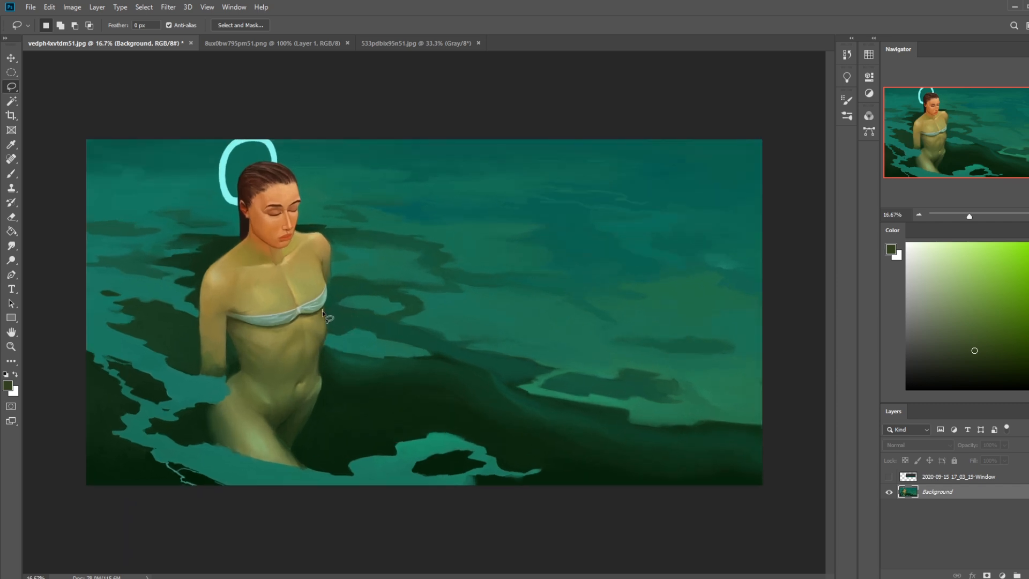
pyautogui.moveTo(320, 339)
pyautogui.mouseDown()
pyautogui.moveTo(326, 358)
pyautogui.moveTo(340, 325)
pyautogui.moveTo(332, 311)
pyautogui.mouseUp()
pyautogui.hotkey('ctrl', 'd')
# - Trim the far ribcage edge with water tones sampled nearby, using a 700 px Normal brush at 100% opacity, and clear the selection
pyautogui.press('b')
pyautogui.keyDown('alt'); pyautogui.click(331, 345); pyautogui.keyUp('alt')
pyautogui.press(']')
pyautogui.click(144, 27)
pyautogui.click(143, 36)
pyautogui.moveTo(232, 26); pyautogui.dragTo(281, 37)
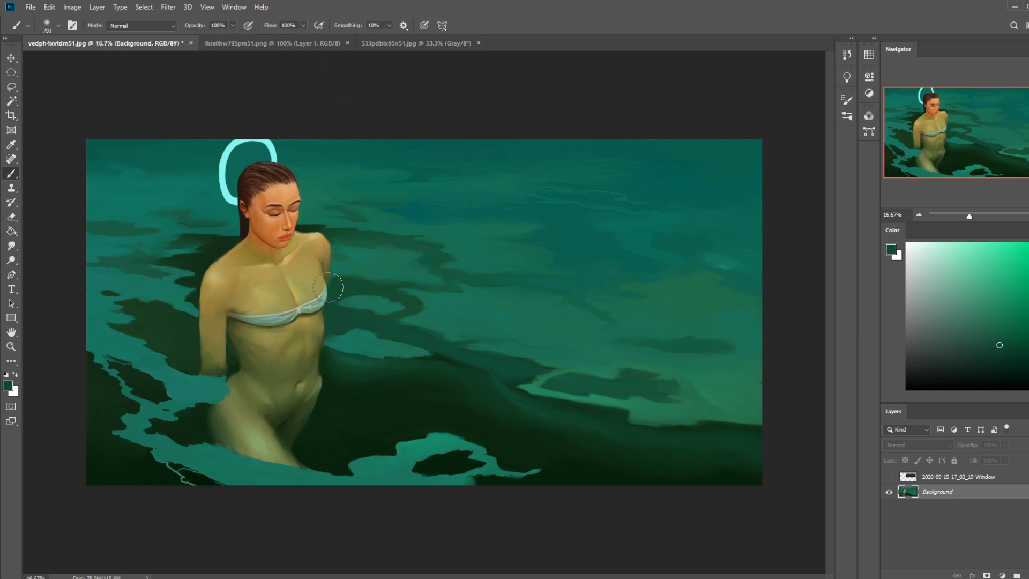
pyautogui.keyDown('alt'); pyautogui.click(323, 335); pyautogui.keyUp('alt')
pyautogui.keyDown('alt'); pyautogui.click(319, 348); pyautogui.keyUp('alt')
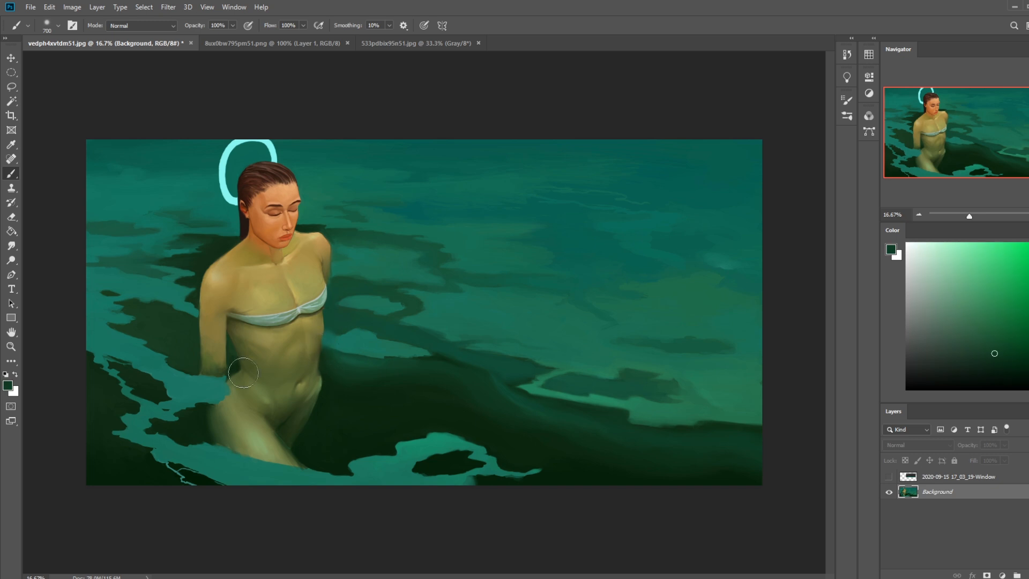
pyautogui.press('m')
pyautogui.rightClick(354, 292)
pyautogui.click(374, 297)
# - Soften the figure's edges with the Blur tool at 200 px and 100% strength
pyautogui.moveTo(11, 245); pyautogui.dragTo(37, 245)
pyautogui.press(']')
pyautogui.press(']')
pyautogui.press(']')
pyautogui.press(']')
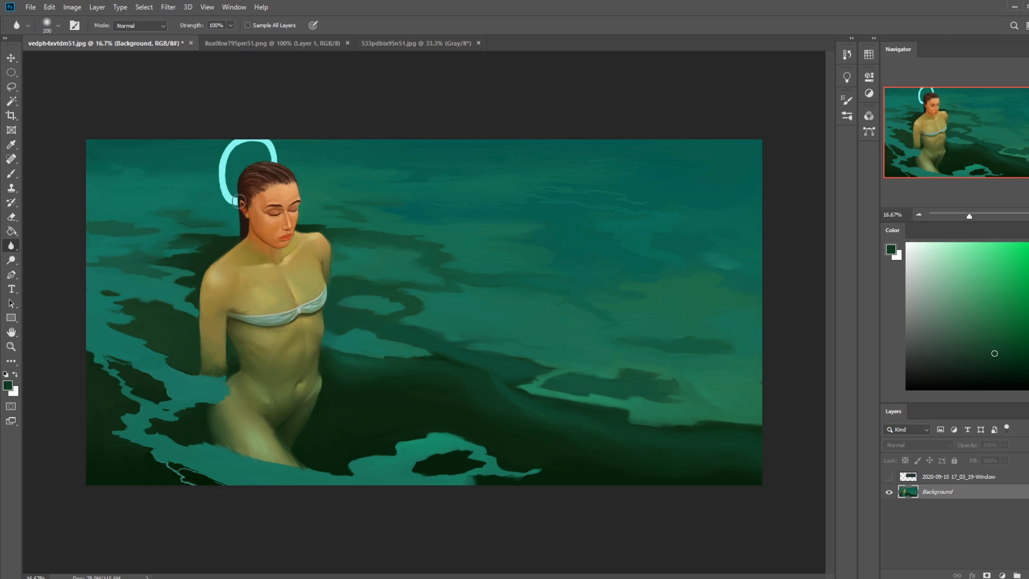
# - Lasso the top of the far shoulder and paint it lower with the water tone sampled beside it
pyautogui.press('l')
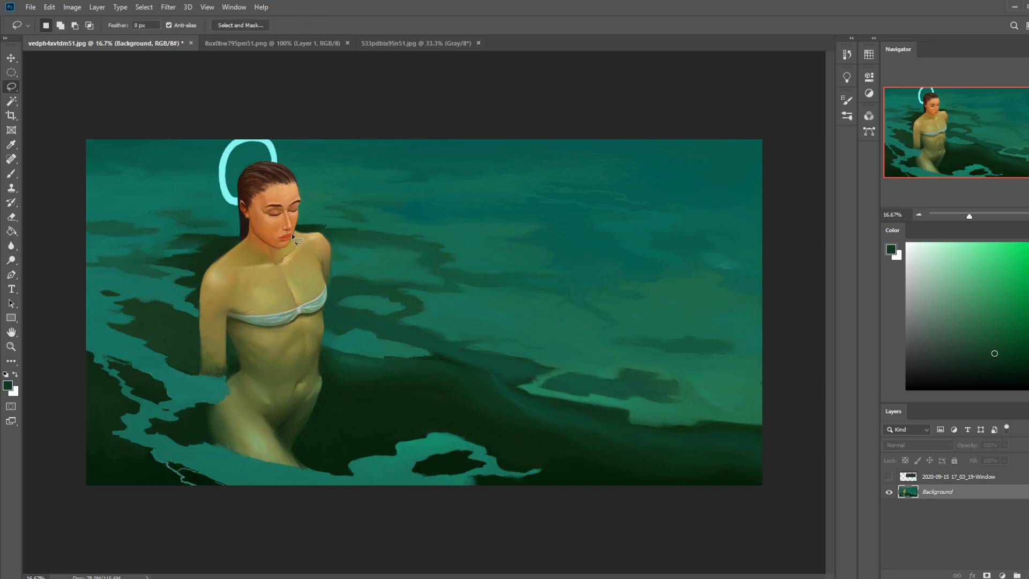
pyautogui.moveTo(323, 236)
pyautogui.mouseDown()
pyautogui.moveTo(330, 247)
pyautogui.moveTo(311, 227)
pyautogui.moveTo(292, 236)
pyautogui.moveTo(323, 219)
pyautogui.mouseUp()
pyautogui.hotkey('ctrl', 'd')
pyautogui.press('b')
pyautogui.keyDown('alt'); pyautogui.click(336, 236); pyautogui.keyUp('alt')
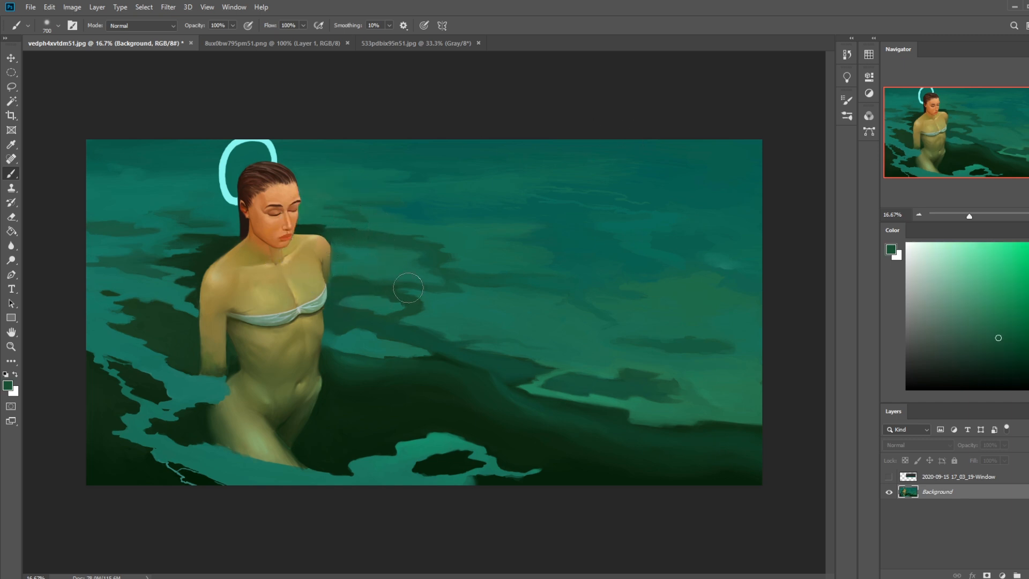
# - Paint the chest with light skin tones sampled above the bikini top, resizing the brush to 600 px
pyautogui.rightClick(308, 260)
pyautogui.keyDown('alt'); pyautogui.click(293, 293); pyautogui.keyUp('alt')
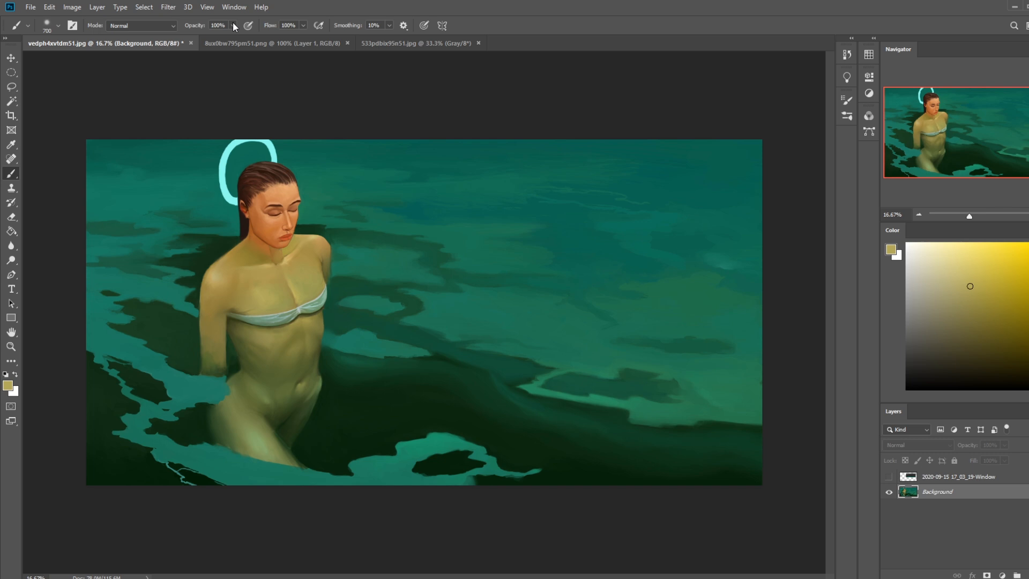
pyautogui.keyDown('alt'); pyautogui.click(295, 291); pyautogui.keyUp('alt')
pyautogui.press(']')
pyautogui.press(']')
pyautogui.press(']')
pyautogui.press(']')
pyautogui.press('[')
pyautogui.press('[')
pyautogui.press('[')
pyautogui.press('[')
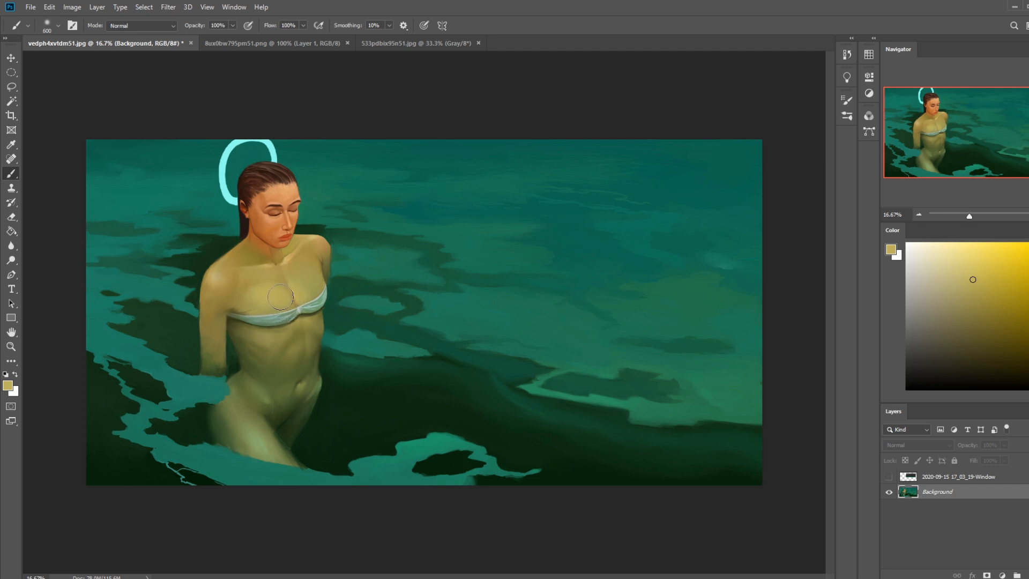
# - Sample a skin tone near the front shoulder and set the brush to 800 px in Darken mode
pyautogui.press(']')
pyautogui.press(']')
pyautogui.keyDown('alt'); pyautogui.click(235, 280); pyautogui.keyUp('alt')
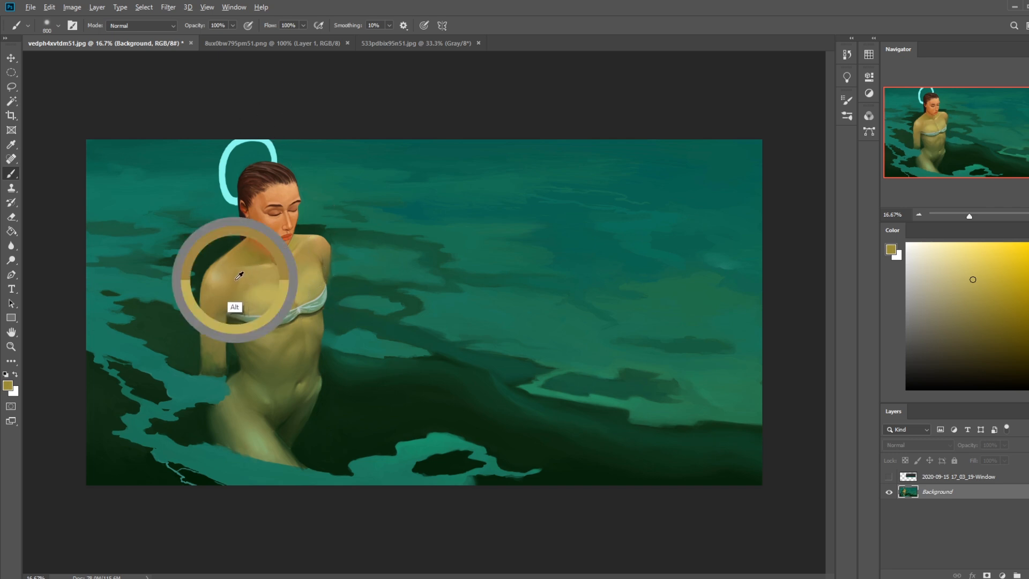
pyautogui.click(142, 26)
pyautogui.click(123, 59)
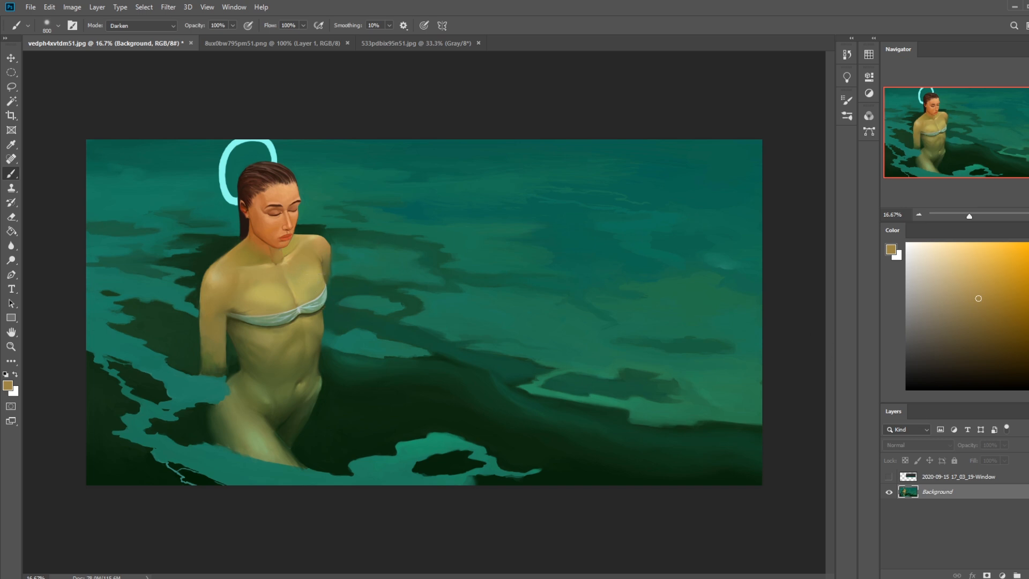
# - Add a new layer above the background and sample a dark skin tone beside the bikini top's outer edge
pyautogui.click(1021, 575)
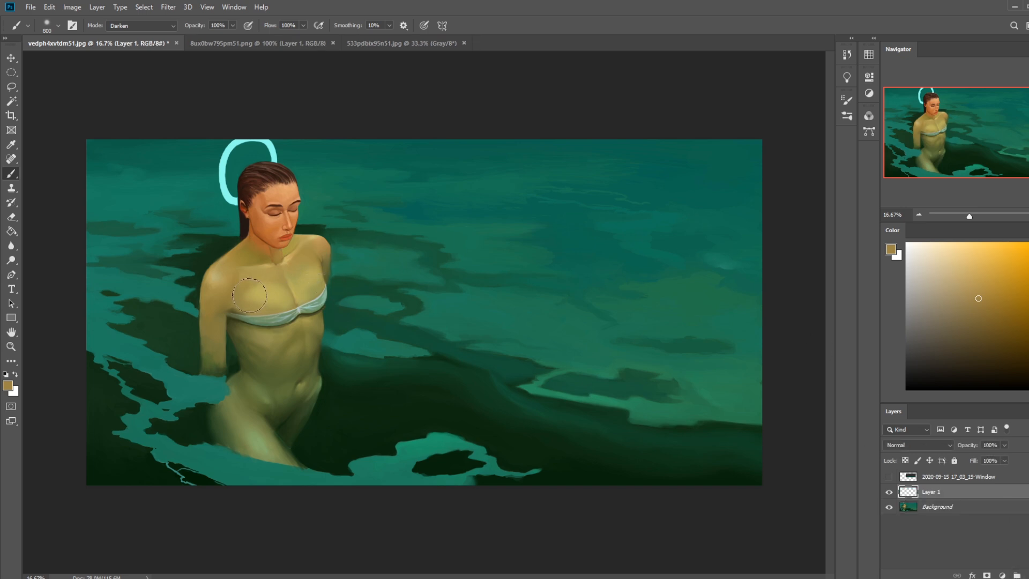
pyautogui.keyDown('alt'); pyautogui.click(238, 307); pyautogui.keyUp('alt')
pyautogui.hotkey('ctrl', '-')
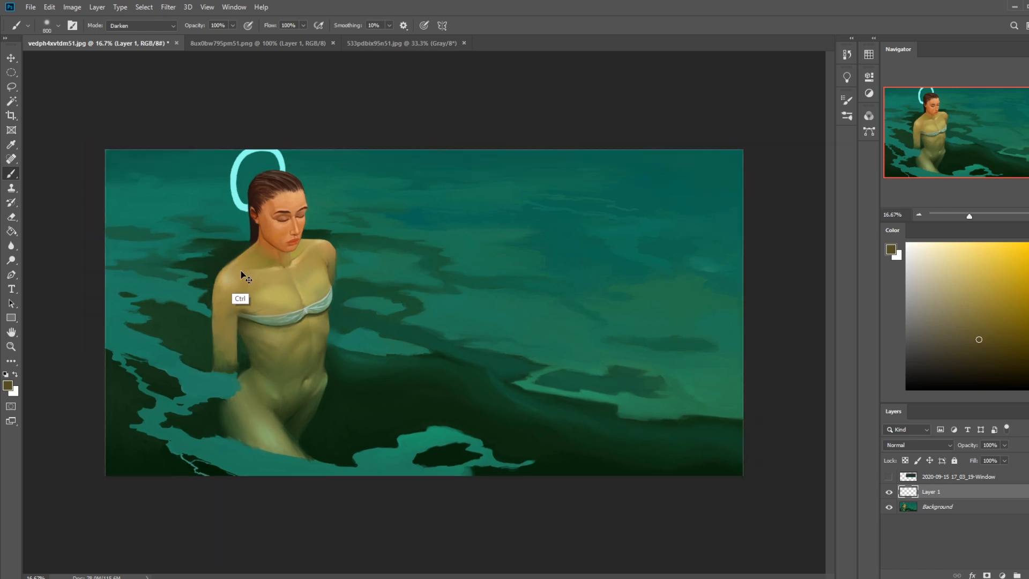
# - Try a dark stroke over the figure with an enlarged brush at 100% opacity and undo it
pyautogui.press(']')
pyautogui.press(']')
pyautogui.press(']')
pyautogui.press(']')
pyautogui.press('[')
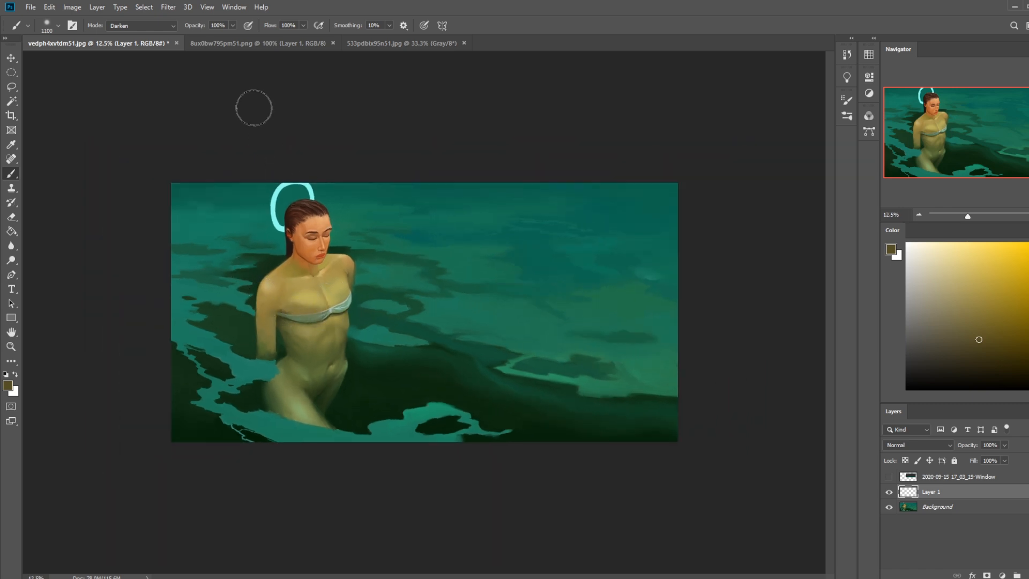
pyautogui.hotkey('ctrl', 'z')
# - Lower the brush opacity to 22% and shade the bikini top on the new layer with a 175 px brush
pyautogui.click(232, 24)
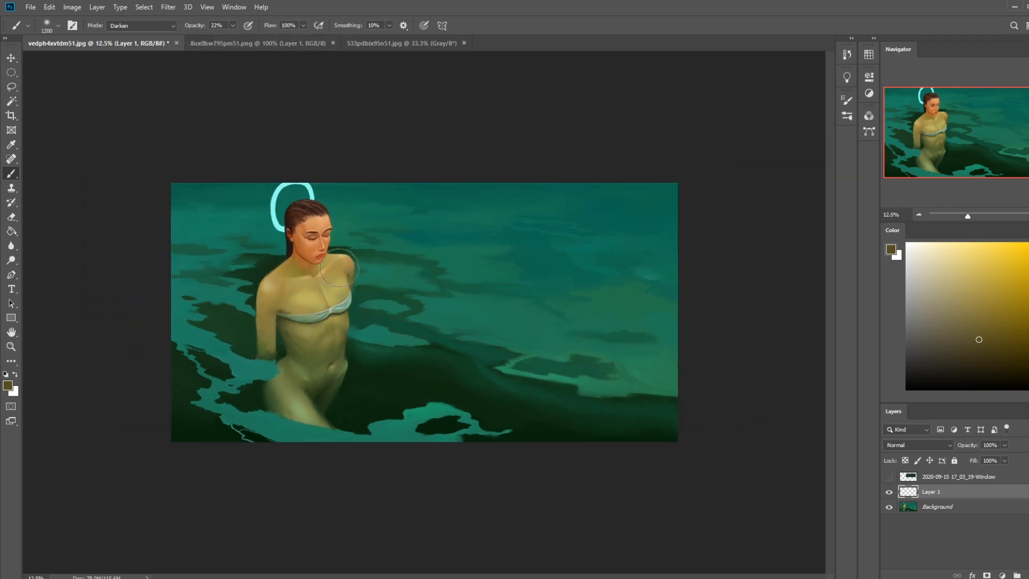
pyautogui.press('[')
pyautogui.press('[')
pyautogui.press('[')
pyautogui.press('[')
pyautogui.moveTo(343, 287)
pyautogui.mouseDown()
pyautogui.moveTo(354, 292)
pyautogui.moveTo(345, 297)
pyautogui.mouseUp()
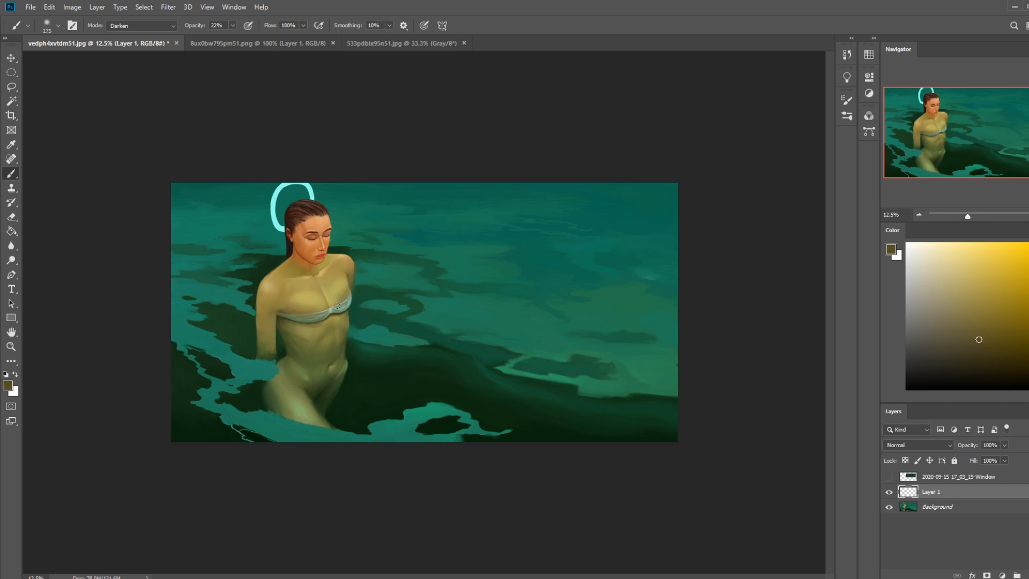
# - Undo the last stroke and reshade the far half of the bikini top with a slightly larger brush
pyautogui.hotkey('ctrl', 'z')
pyautogui.press(']')
pyautogui.moveTo(350, 294); pyautogui.dragTo(330, 310)
pyautogui.press('e')
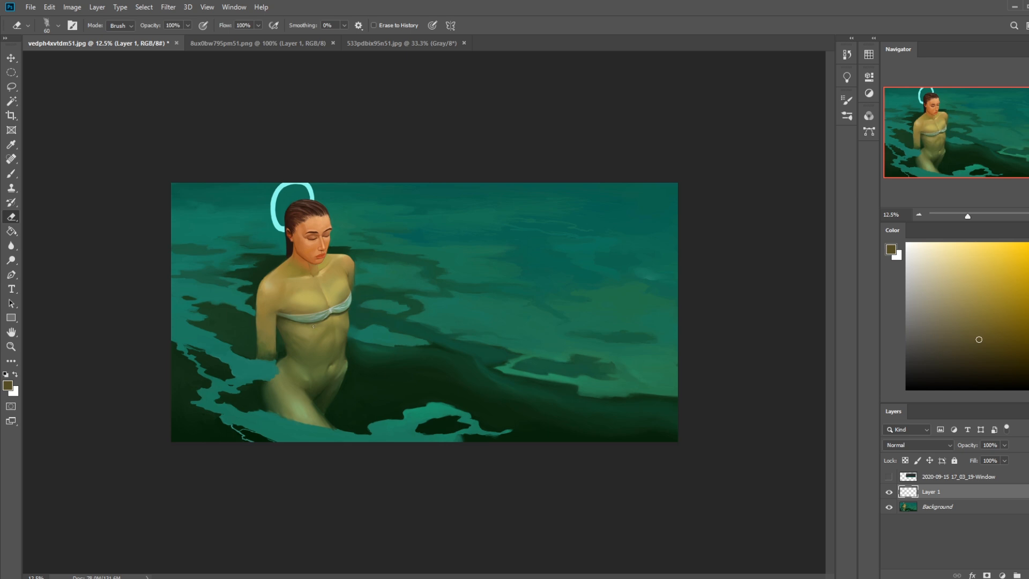
# - Compare the painting with and without the Layer 1 shading, and merge Layer 1 down into the background
pyautogui.click(889, 492)
pyautogui.click(889, 492)
pyautogui.press('b')
pyautogui.keyDown('alt'); pyautogui.click(301, 308); pyautogui.keyUp('alt')
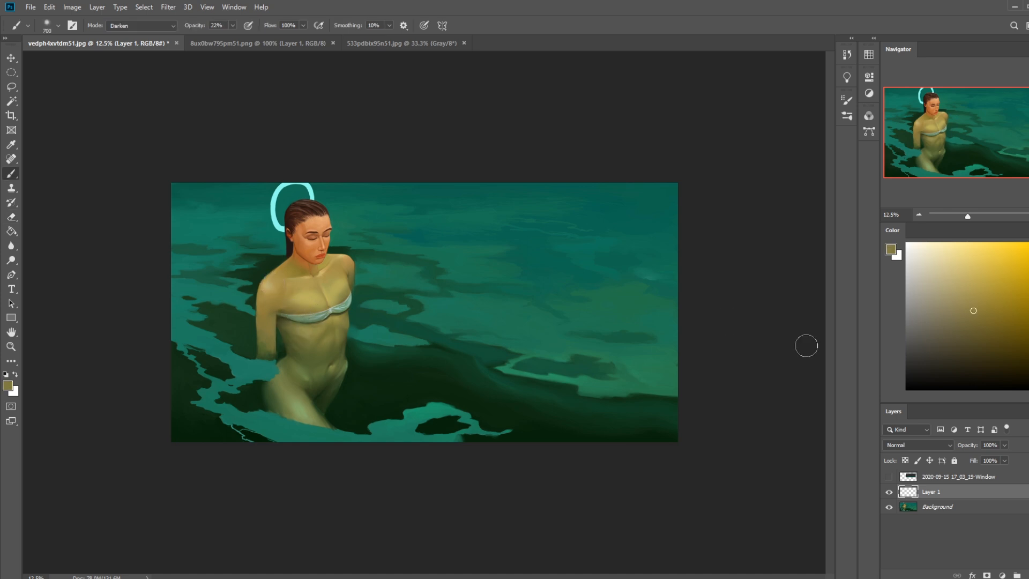
pyautogui.click(889, 493)
pyautogui.click(890, 491)
pyautogui.rightClick(939, 492)
pyautogui.click(959, 351)
# - Lasso the far edge of the chest just above the bikini top and sample the adjacent skin tone
pyautogui.scroll(2, 407, 305)
pyautogui.moveTo(328, 264); pyautogui.dragTo(542, 299)
pyautogui.press('l')
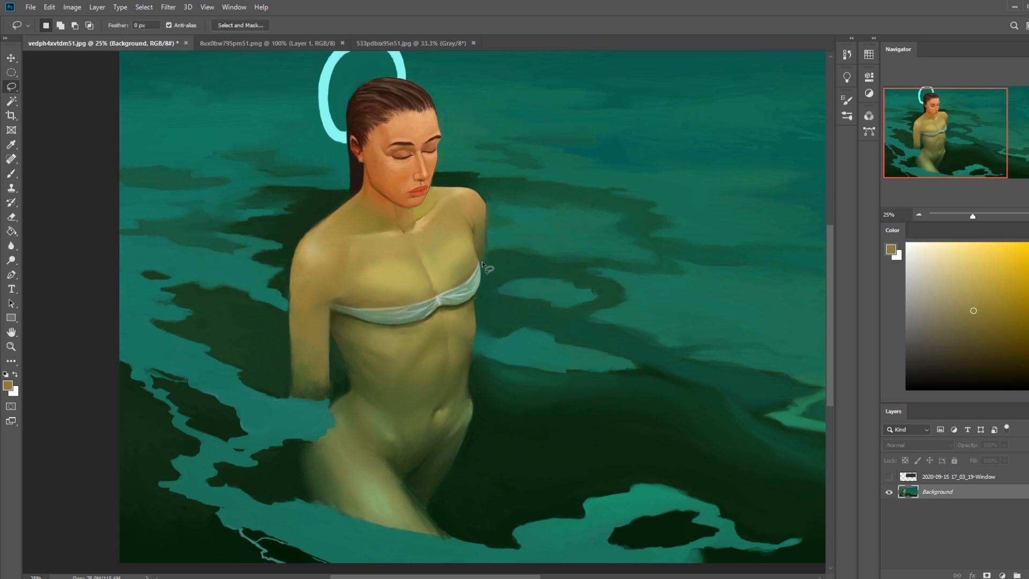
pyautogui.moveTo(466, 259); pyautogui.dragTo(472, 269)
pyautogui.press('b')
pyautogui.hotkey('ctrl', 'd')
pyautogui.keyDown('alt'); pyautogui.click(471, 274); pyautogui.keyUp('alt')
# - Set the brush to Normal mode at 93% opacity and paint the far chest edge with sampled skin tones
pyautogui.click(141, 25)
pyautogui.scroll(5, 140, 80)
pyautogui.click(160, 29)
pyautogui.click(232, 26)
pyautogui.keyDown('alt'); pyautogui.click(465, 257); pyautogui.keyUp('alt')
pyautogui.moveTo(474, 250); pyautogui.dragTo(479, 244)
pyautogui.keyDown('alt'); pyautogui.click(462, 245); pyautogui.keyUp('alt')
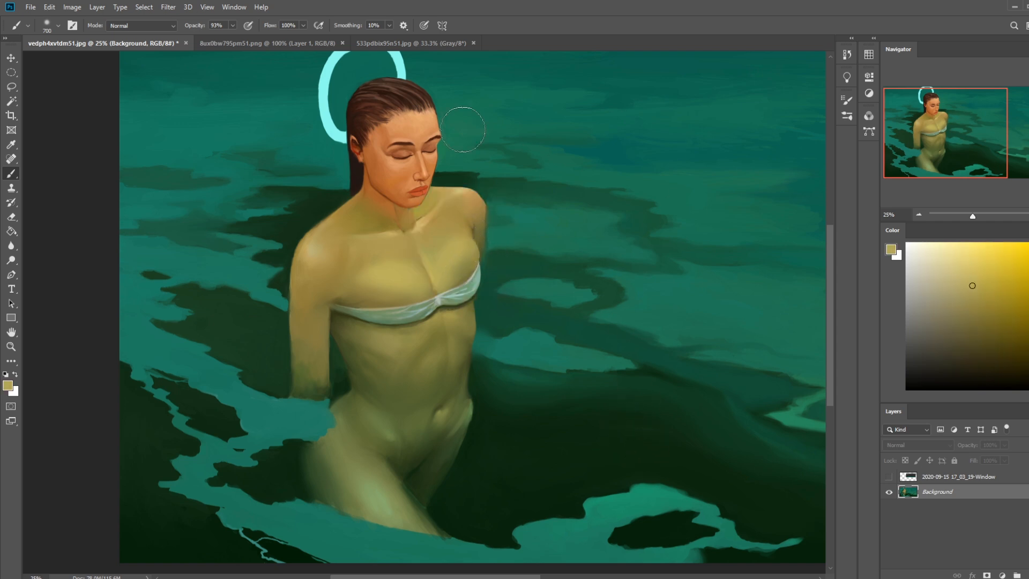
# - Lasso the rounded chest form above the far bikini cup and hide the selection outline
pyautogui.press('m')
pyautogui.rightClick(473, 254)
pyautogui.press('Escape')
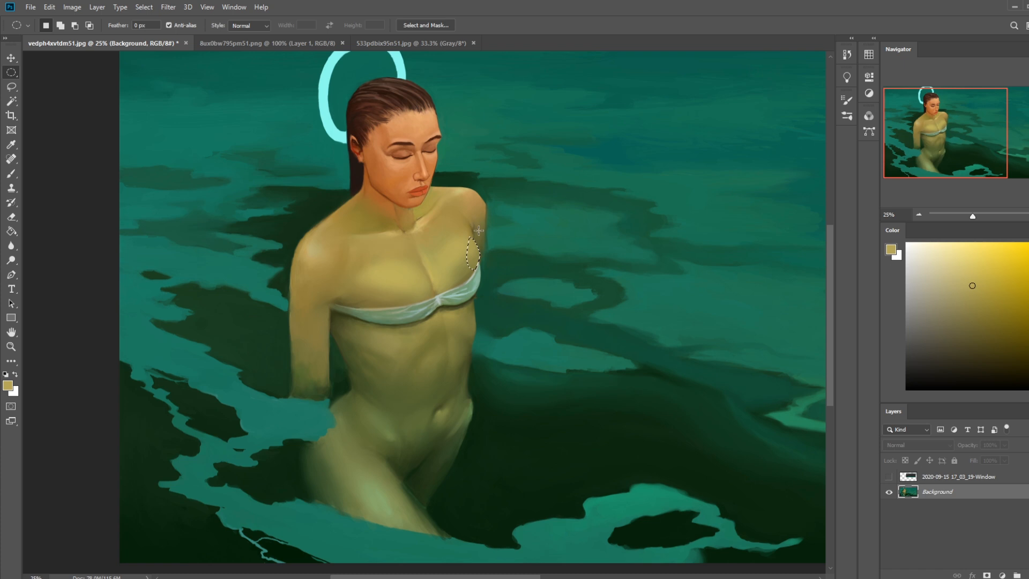
pyautogui.press('l')
pyautogui.press('shift')
pyautogui.moveTo(449, 291); pyautogui.dragTo(466, 239)
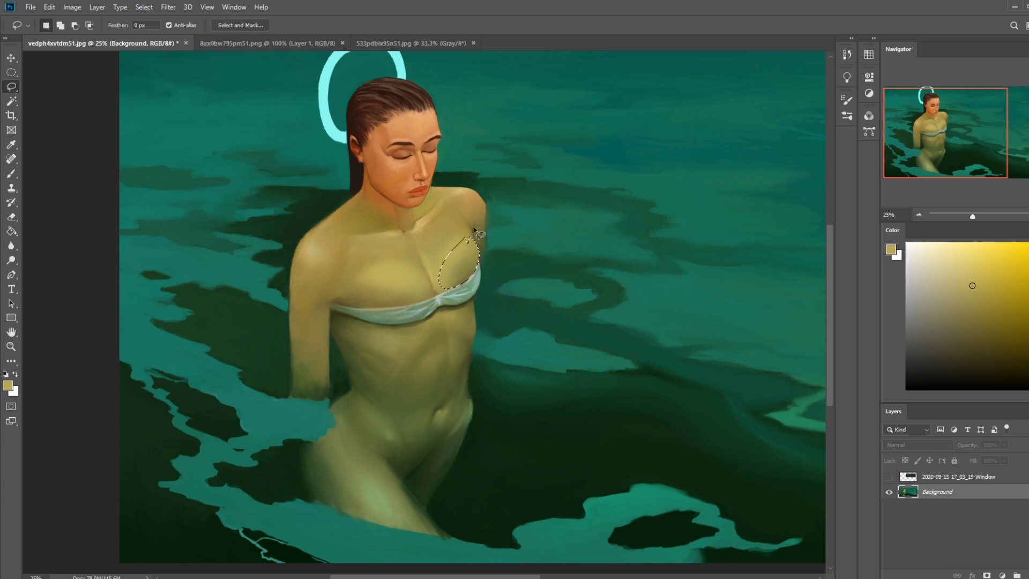
pyautogui.hotkey('ctrl', 'h')
# - Refine the shading and outer contour of the far chest form with a resized brush, and deselect
pyautogui.press('b')
pyautogui.press('[')
pyautogui.press('[')
pyautogui.press('[')
pyautogui.press('[')
pyautogui.press('[')
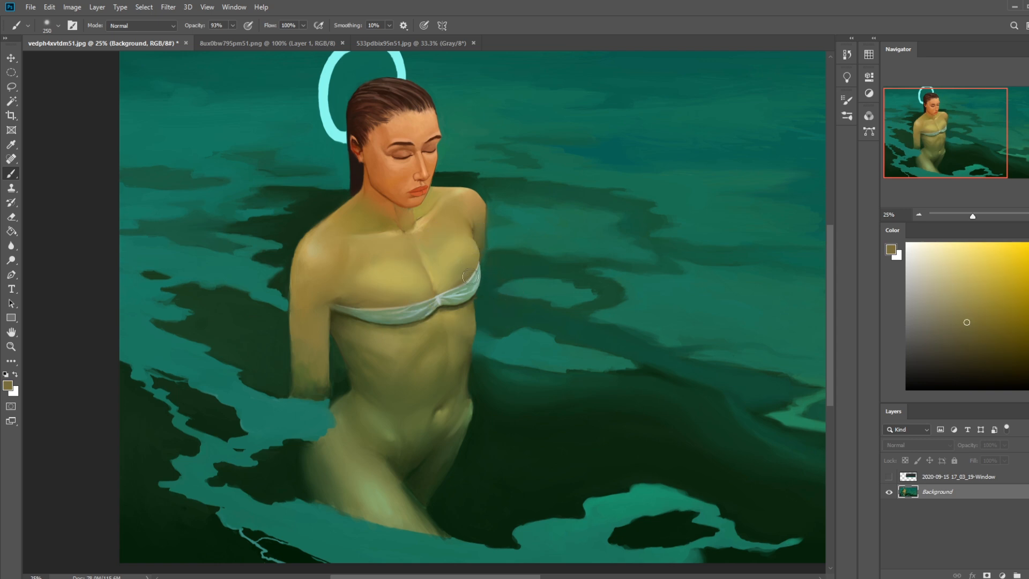
pyautogui.press(']')
pyautogui.press(']')
pyautogui.press(']')
pyautogui.keyDown('alt'); pyautogui.click(483, 262); pyautogui.keyUp('alt')
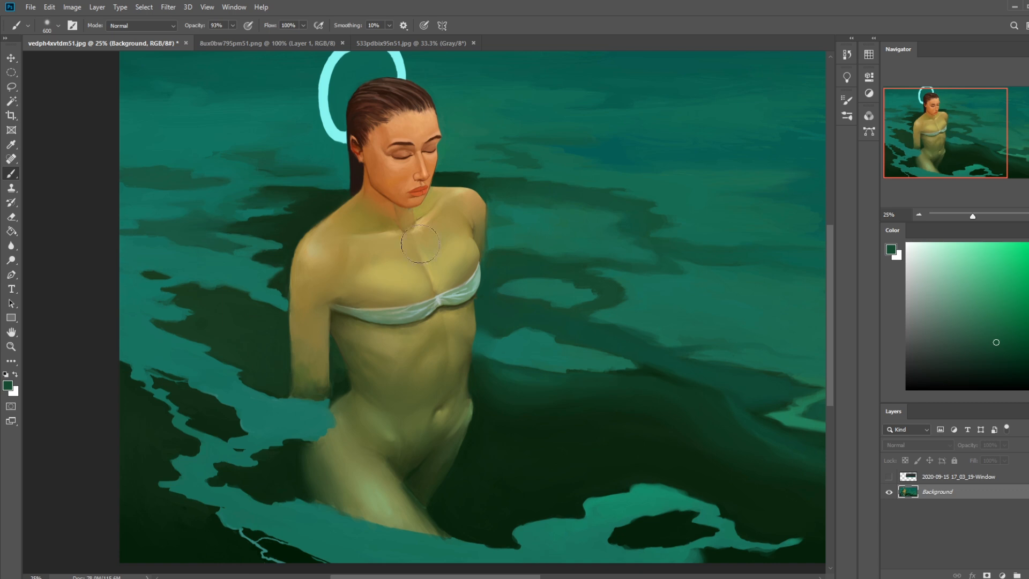
pyautogui.press('m')
pyautogui.rightClick(508, 247)
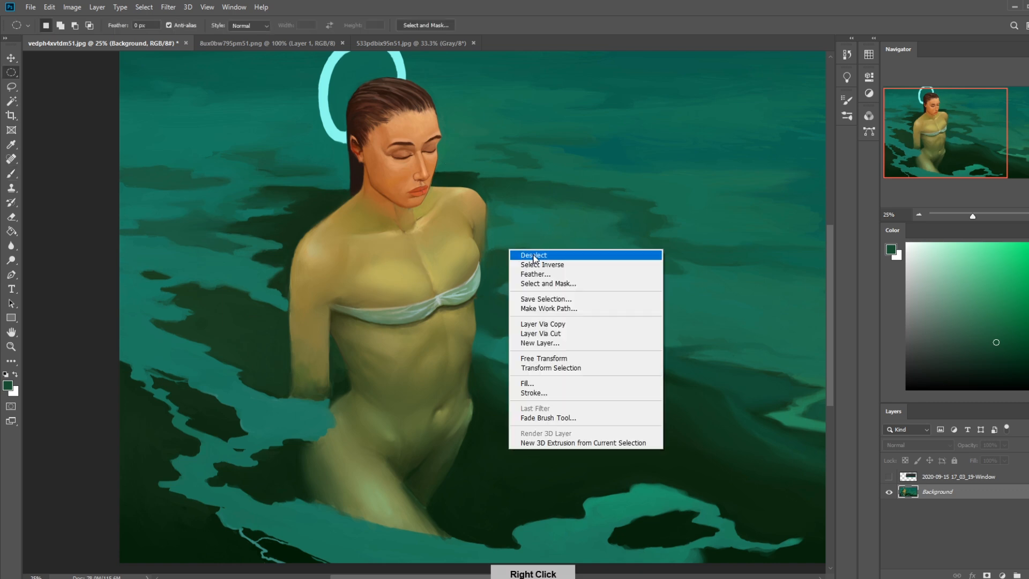
pyautogui.press('Escape')
# - Sample a dark olive tone beside the near arm, add a layer above the background, and lower the brush opacity to 21%
pyautogui.press('b')
pyautogui.press('alt')
pyautogui.keyDown('alt'); pyautogui.click(324, 319); pyautogui.keyUp('alt')
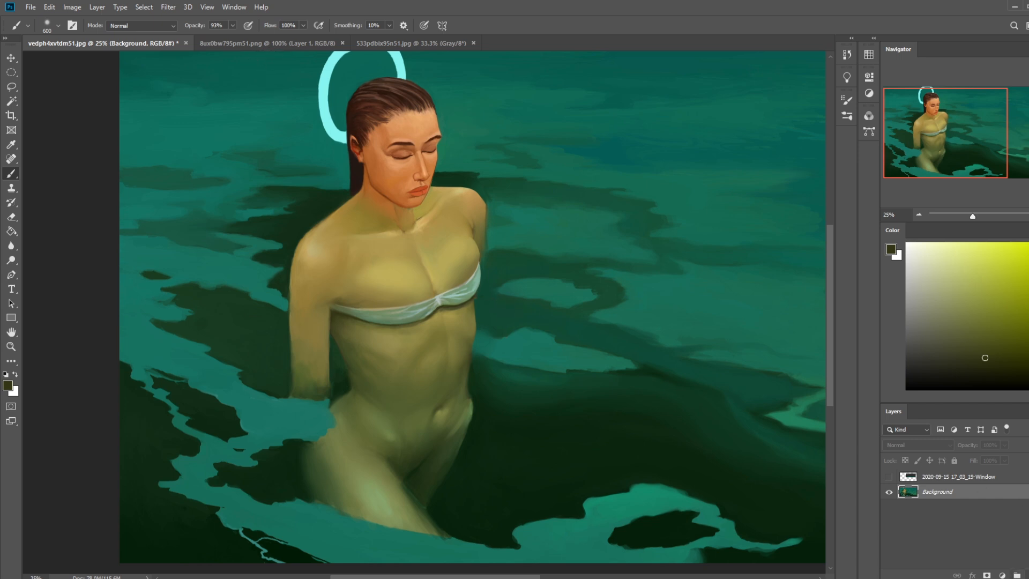
pyautogui.hotkey('ctrl', 'shift', 'alt', 'n')
pyautogui.press('[')
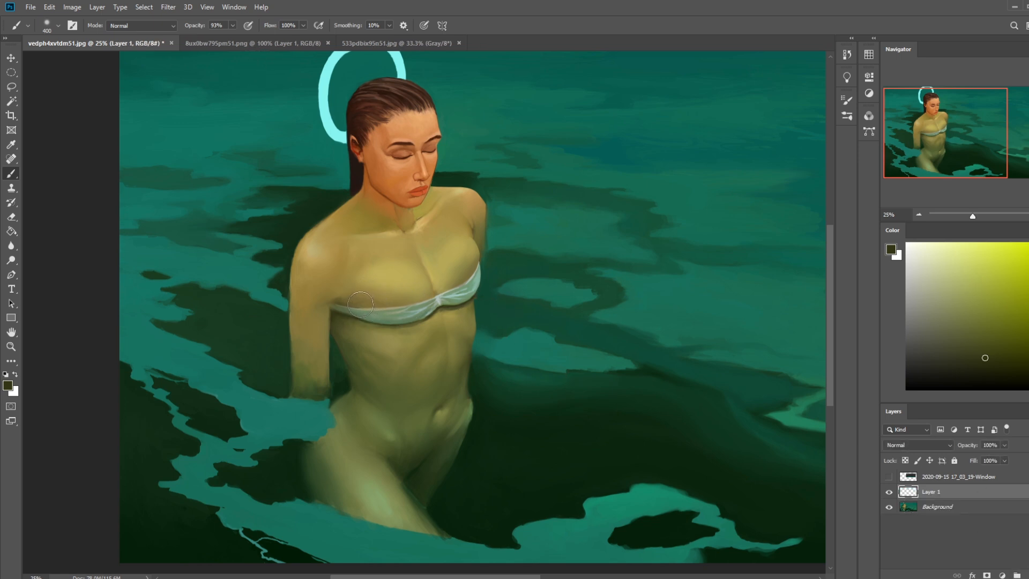
pyautogui.moveTo(232, 25); pyautogui.dragTo(207, 40)
# - Shade the near side of the bikini top on the new layer, reducing the brush to 175 px
pyautogui.press(']')
pyautogui.press(']')
pyautogui.press(']')
pyautogui.press('[')
pyautogui.press('[')
pyautogui.press('[')
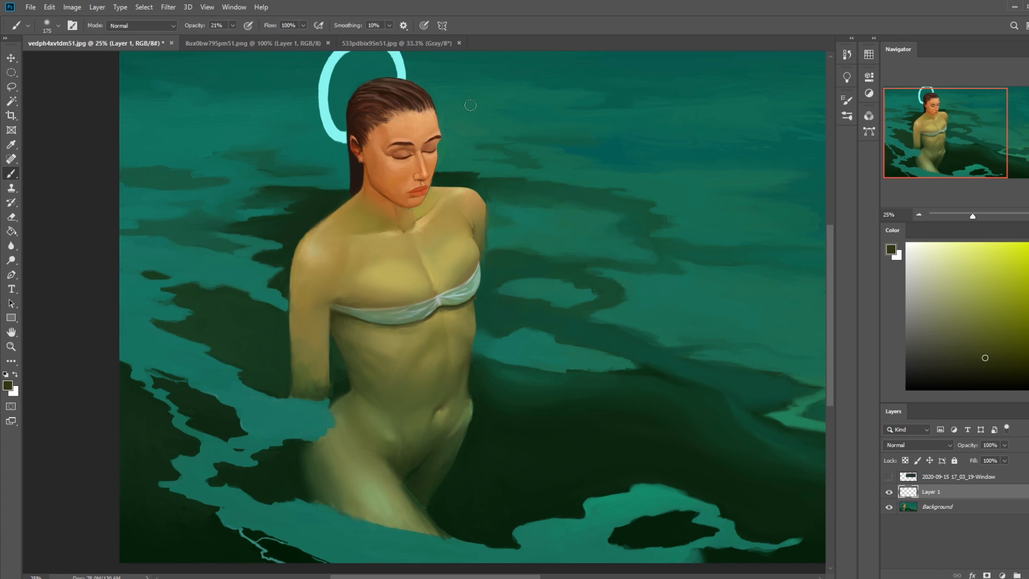
# - Erase the excess shading along the bikini band and merge Layer 1 down into the background
pyautogui.press('e')
pyautogui.moveTo(421, 310); pyautogui.dragTo(335, 310)
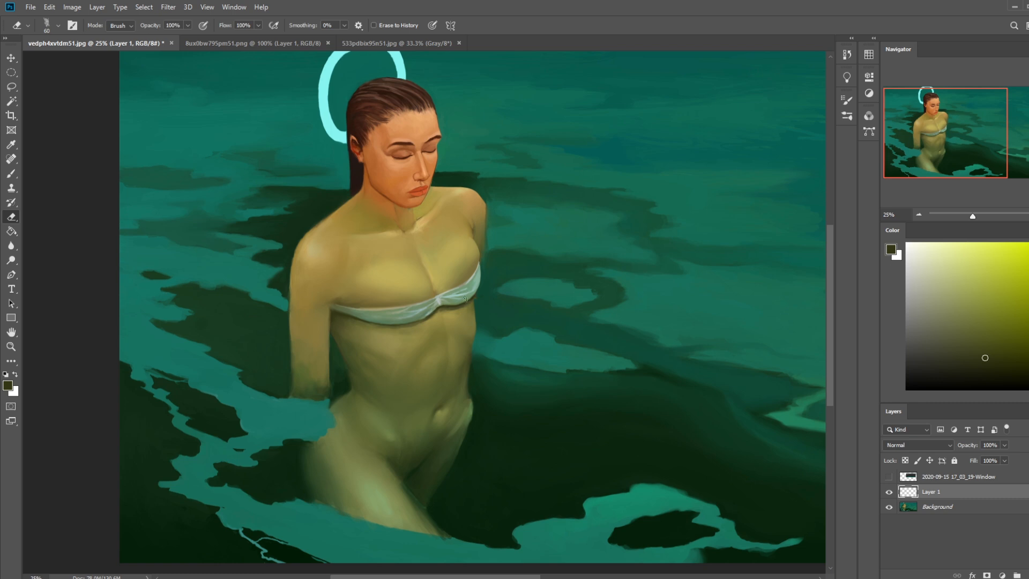
pyautogui.rightClick(939, 492)
pyautogui.click(964, 354)
# - Lasso the centre of the chest above the bikini knot and sample the skin tone there
pyautogui.press('l')
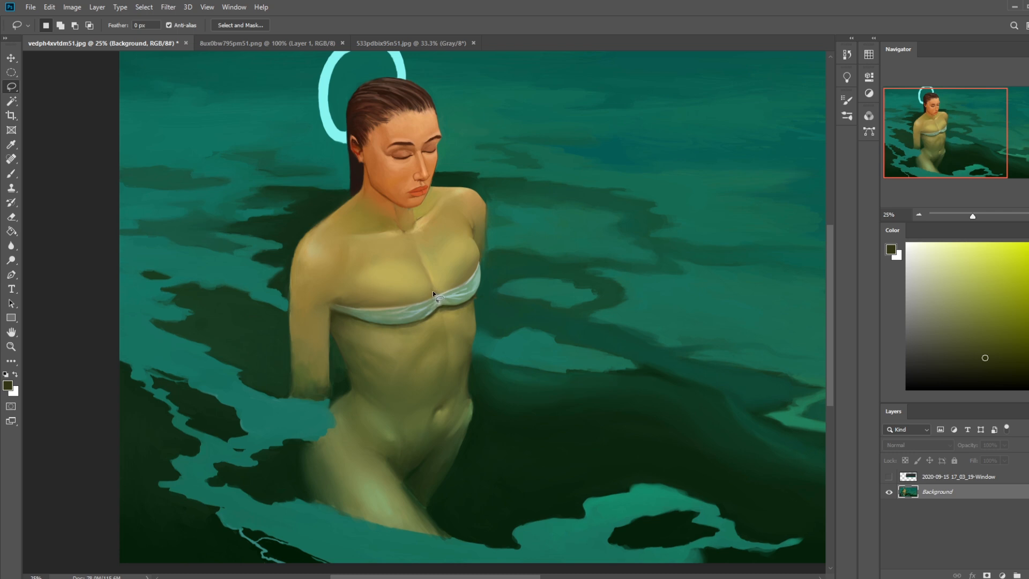
pyautogui.moveTo(434, 284)
pyautogui.mouseDown()
pyautogui.moveTo(430, 301)
pyautogui.moveTo(445, 296)
pyautogui.mouseUp()
pyautogui.moveTo(433, 283)
pyautogui.mouseDown()
pyautogui.moveTo(429, 308)
pyautogui.moveTo(423, 284)
pyautogui.moveTo(428, 307)
pyautogui.moveTo(420, 276)
pyautogui.moveTo(440, 275)
pyautogui.moveTo(422, 313)
pyautogui.moveTo(429, 250)
pyautogui.moveTo(433, 303)
pyautogui.mouseUp()
pyautogui.hotkey('ctrl', 'd')
pyautogui.press('b')
pyautogui.keyDown('alt'); pyautogui.click(437, 287); pyautogui.keyUp('alt')
# - Paint the lassoed chest centre with a 600 px brush in Normal mode at 100% opacity
pyautogui.click(142, 25)
pyautogui.click(237, 21)
pyautogui.moveTo(233, 25); pyautogui.dragTo(318, 36)
pyautogui.press(']')
pyautogui.press(']')
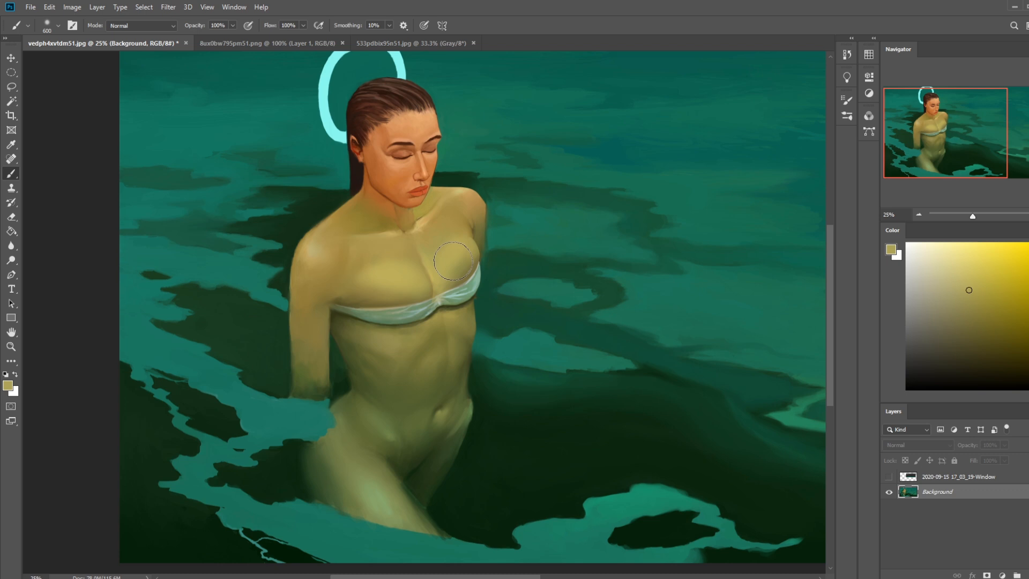
# - Switch to the 80 px dry-oil brush, repaint the chest centre with a sampled skin tone, and deselect
pyautogui.rightClick(469, 274)
pyautogui.doubleClick(488, 376)
pyautogui.keyDown('alt'); pyautogui.click(434, 279); pyautogui.keyUp('alt')
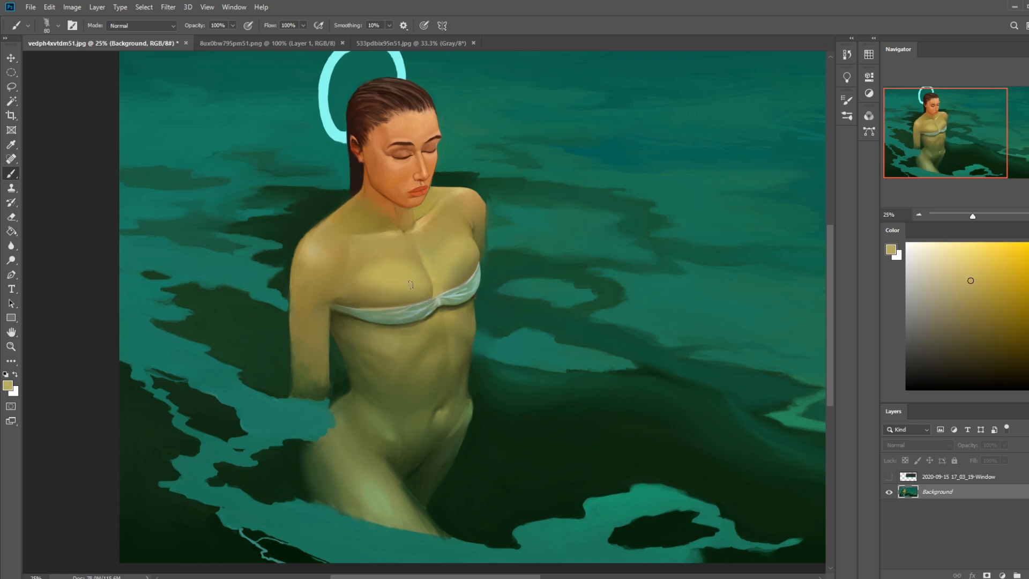
pyautogui.rightClick(423, 280)
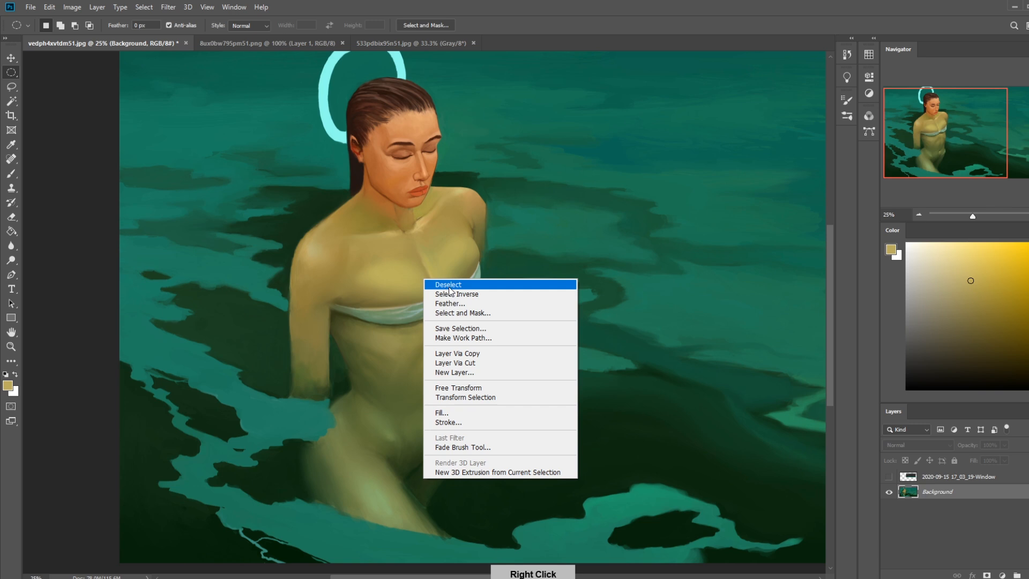
pyautogui.press('Escape')
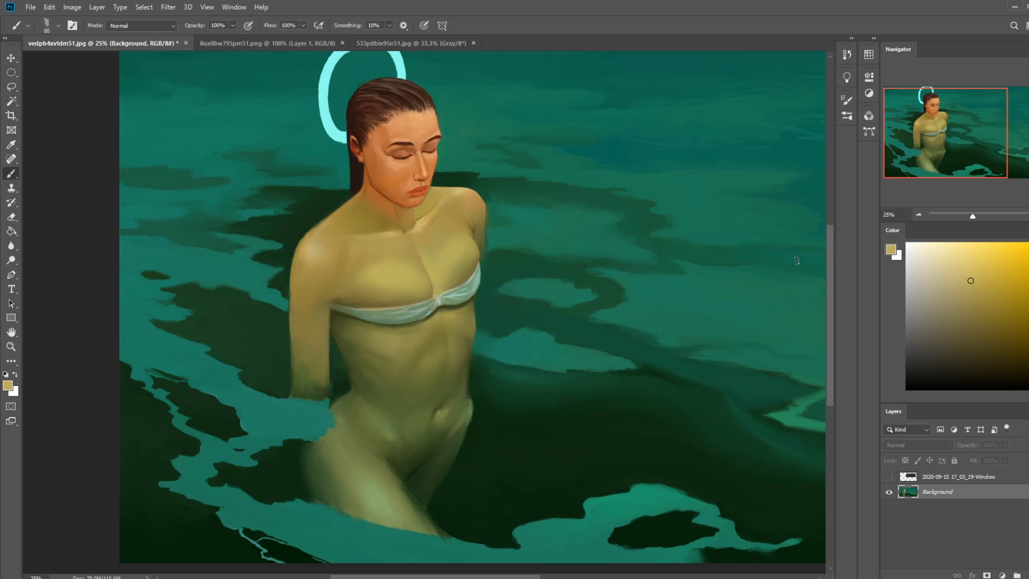
# - Choose the 30 px sketching brush and rework the centre line of the chest with sampled skin tones
pyautogui.rightClick(459, 264)
pyautogui.click(526, 429)
pyautogui.keyDown('alt'); pyautogui.click(444, 289); pyautogui.keyUp('alt')
pyautogui.keyDown('alt'); pyautogui.click(432, 247); pyautogui.keyUp('alt')
pyautogui.keyDown('alt'); pyautogui.click(428, 255); pyautogui.keyUp('alt')
pyautogui.press(']')
pyautogui.keyDown('alt'); pyautogui.click(401, 294); pyautogui.keyUp('alt')
# - Pick a pale cream colour, set the brush opacity to 10%, and add soft highlights to the upper chest
pyautogui.click(924, 261)
pyautogui.click(233, 25)
pyautogui.click(192, 39)
pyautogui.click(424, 269)
pyautogui.moveTo(476, 214); pyautogui.dragTo(462, 243)
# - Blend the chest with sampled skin tones in Normal mode at 29% opacity, finishing with the Smudge tool at 5% strength
pyautogui.click(119, 27)
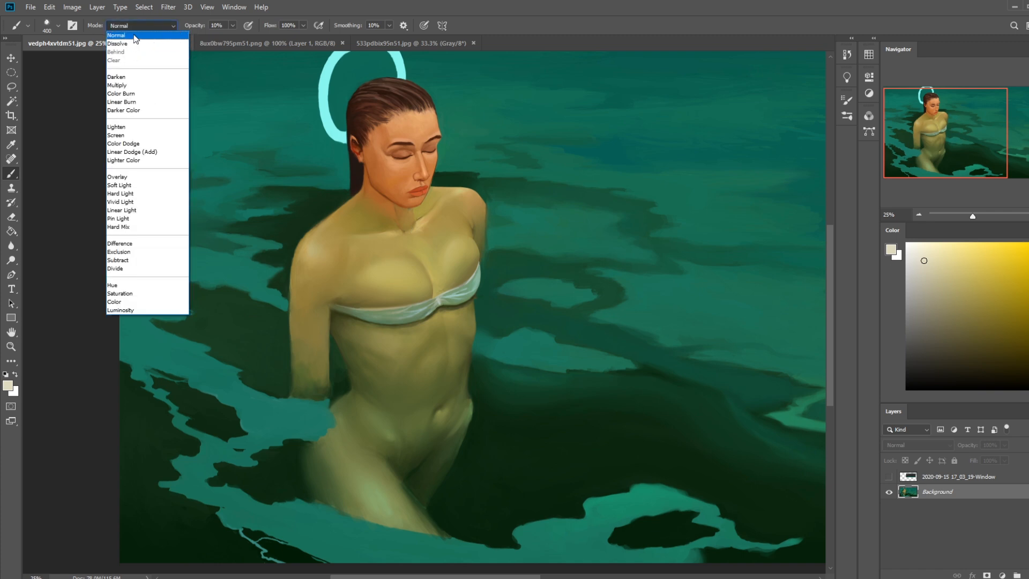
pyautogui.click(133, 36)
pyautogui.click(233, 25)
pyautogui.moveTo(234, 39); pyautogui.dragTo(245, 39)
pyautogui.keyDown('alt'); pyautogui.click(418, 300); pyautogui.keyUp('alt')
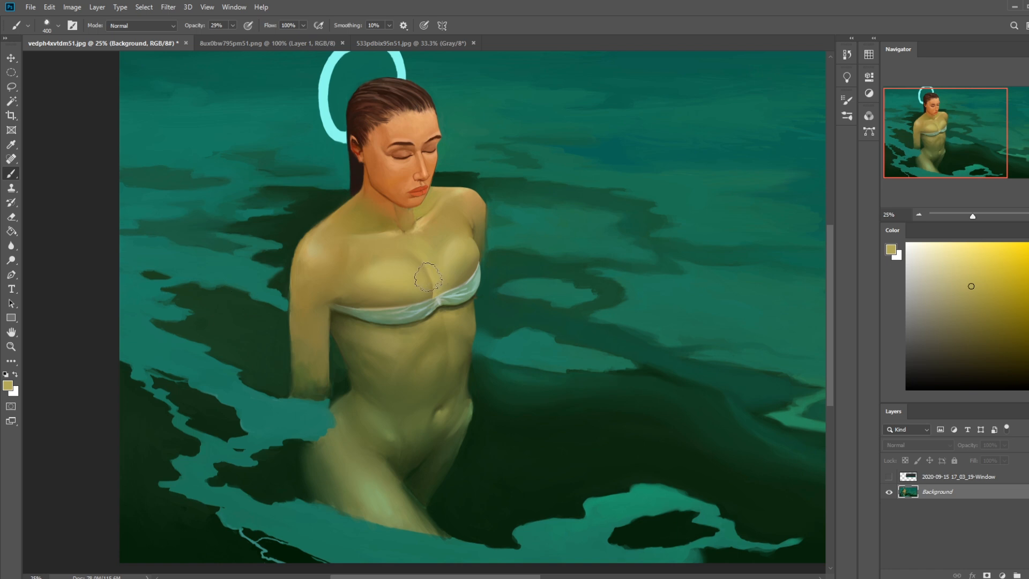
pyautogui.keyDown('alt'); pyautogui.click(457, 272); pyautogui.keyUp('alt')
pyautogui.rightClick(10, 246)
pyautogui.click(48, 265)
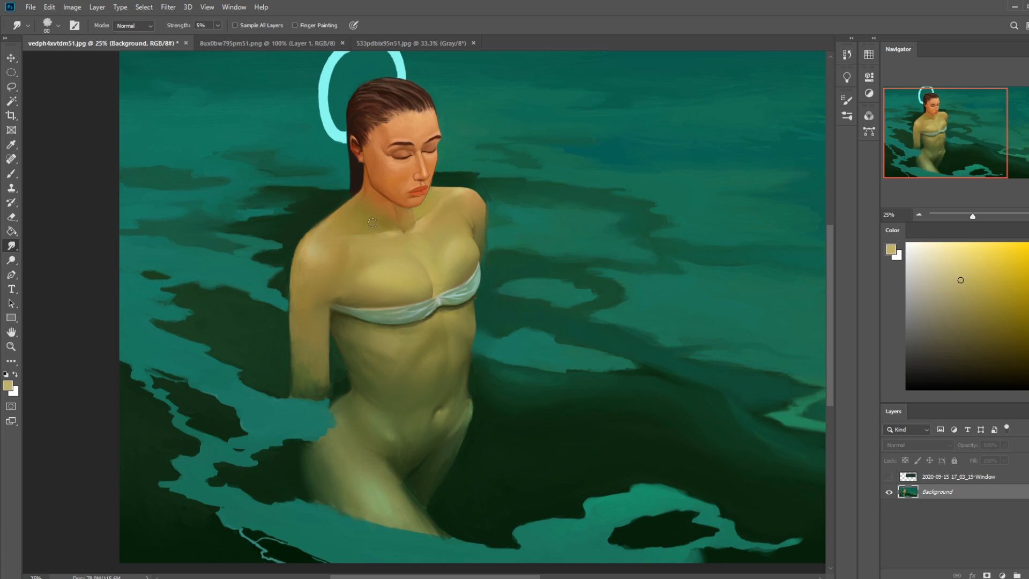
# - Shade the neck base and far shoulder with a sampled brown, using the soft 500 px preset brush reduced to 250 px
pyautogui.press('b')
pyautogui.keyDown('alt'); pyautogui.click(387, 296); pyautogui.keyUp('alt')
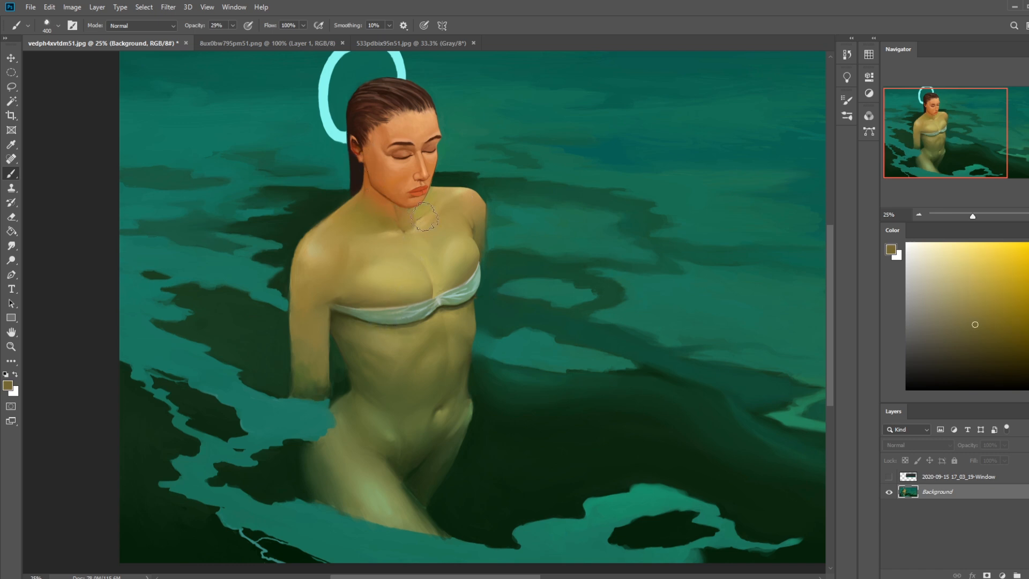
pyautogui.rightClick(487, 206)
pyautogui.click(513, 305)
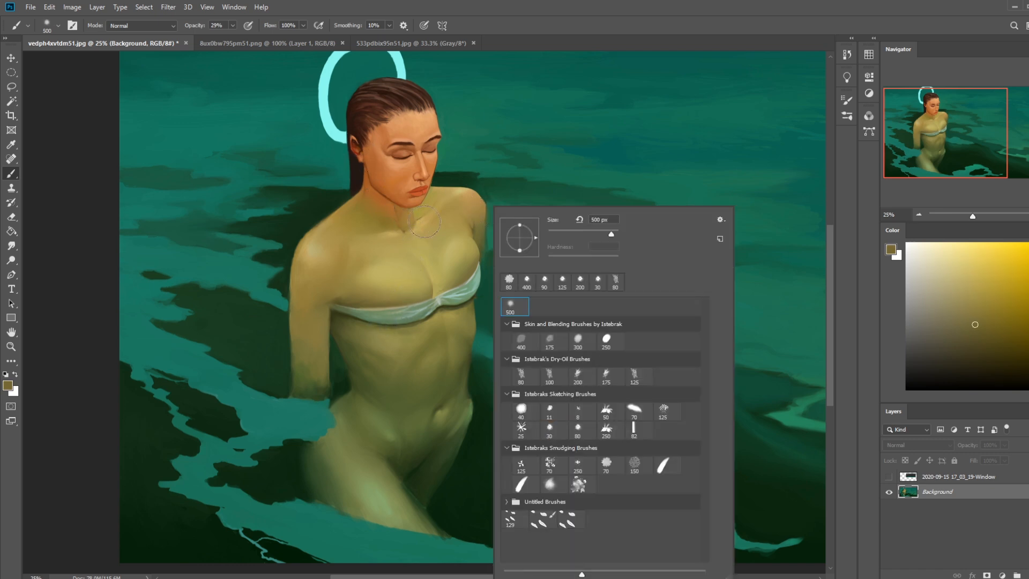
pyautogui.click(437, 203)
pyautogui.press('[')
pyautogui.press('[')
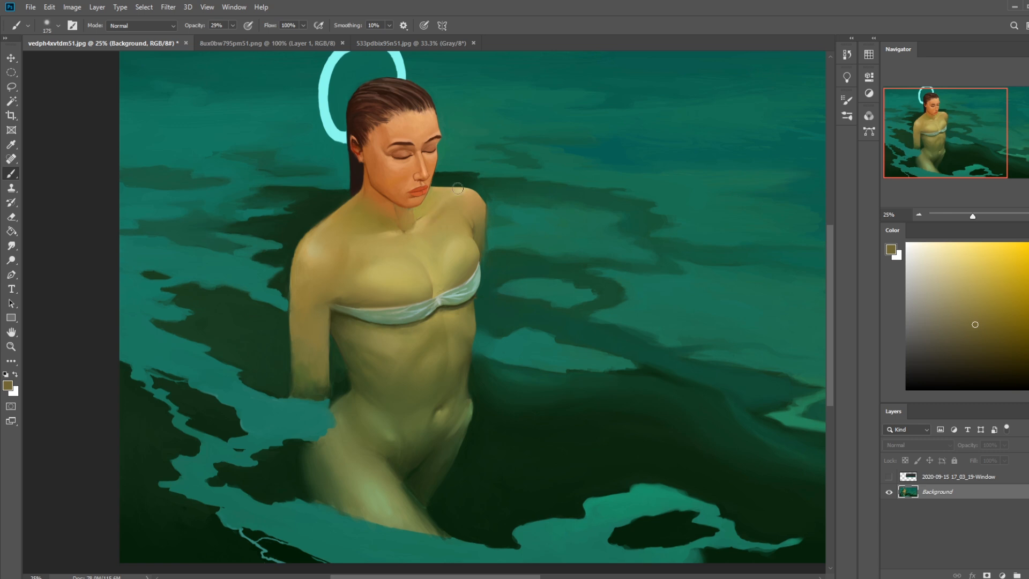
pyautogui.press(']')
pyautogui.press(']')
pyautogui.hotkey('ctrl', '-')
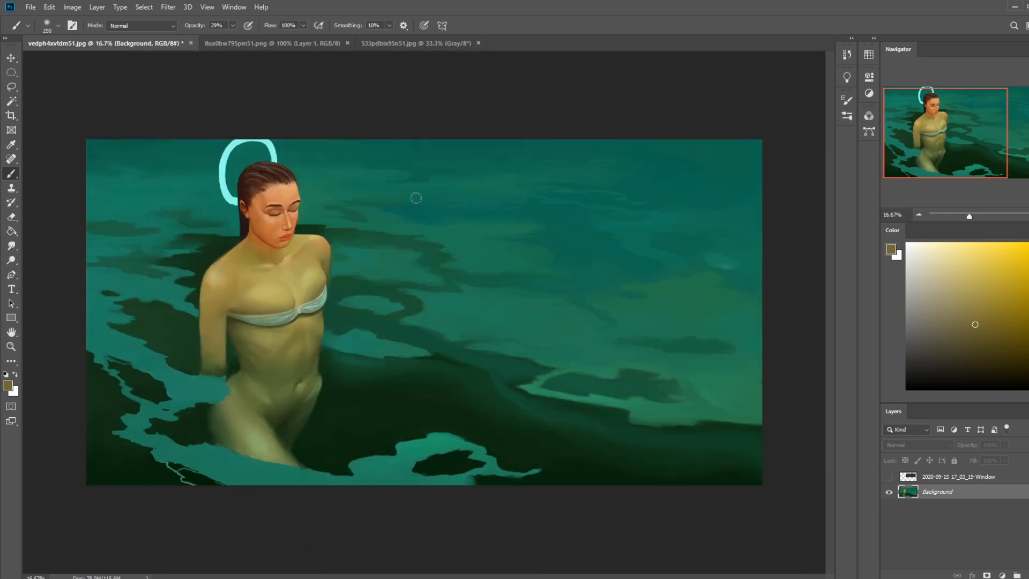
# - Soften the chest with a sampled skin tone and a 700 px brush, and switch to the 30 px sketching brush
pyautogui.keyDown('alt'); pyautogui.click(274, 310); pyautogui.keyUp('alt')
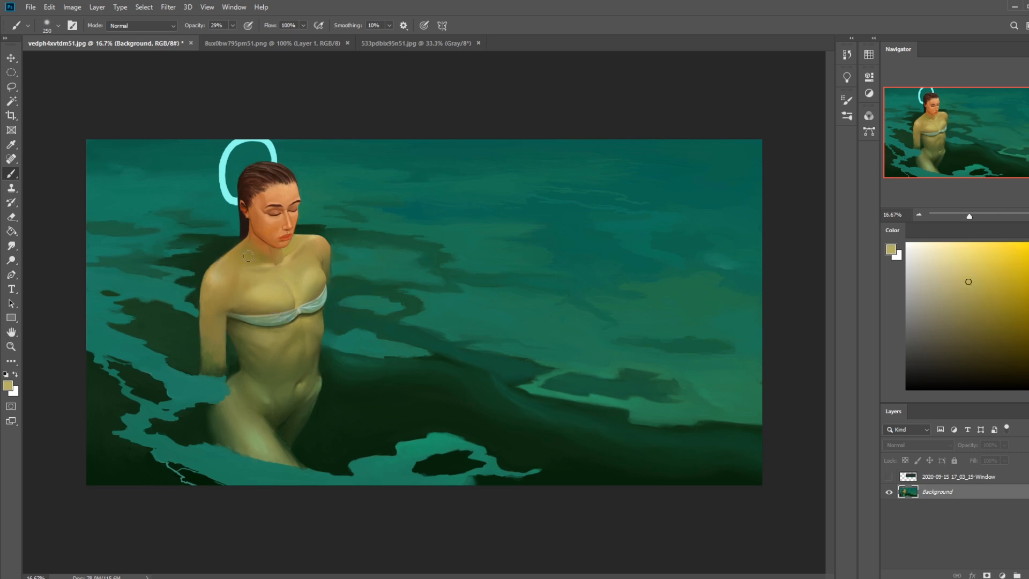
pyautogui.click(173, 26)
pyautogui.click(174, 27)
pyautogui.rightClick(347, 267)
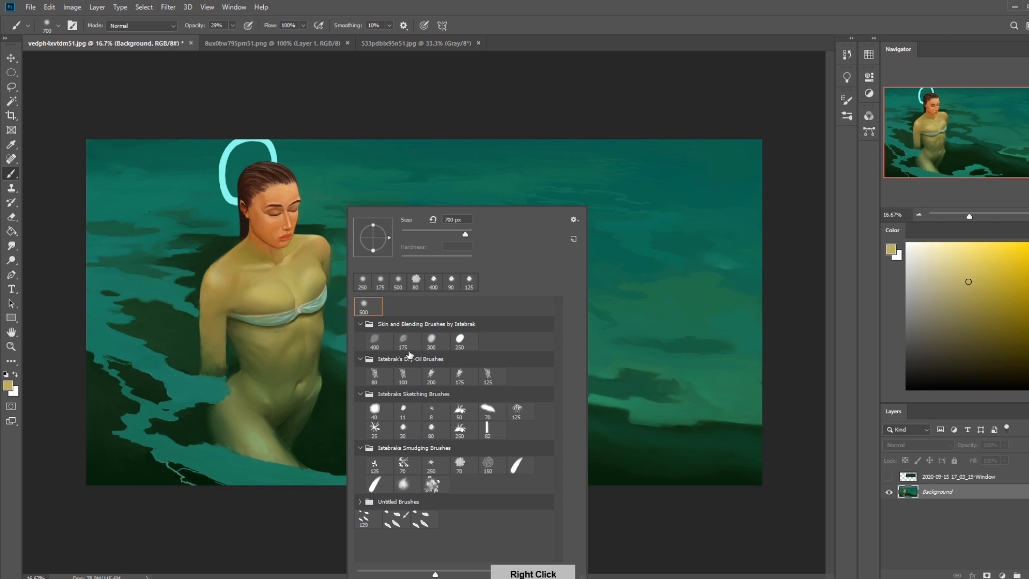
pyautogui.click(403, 428)
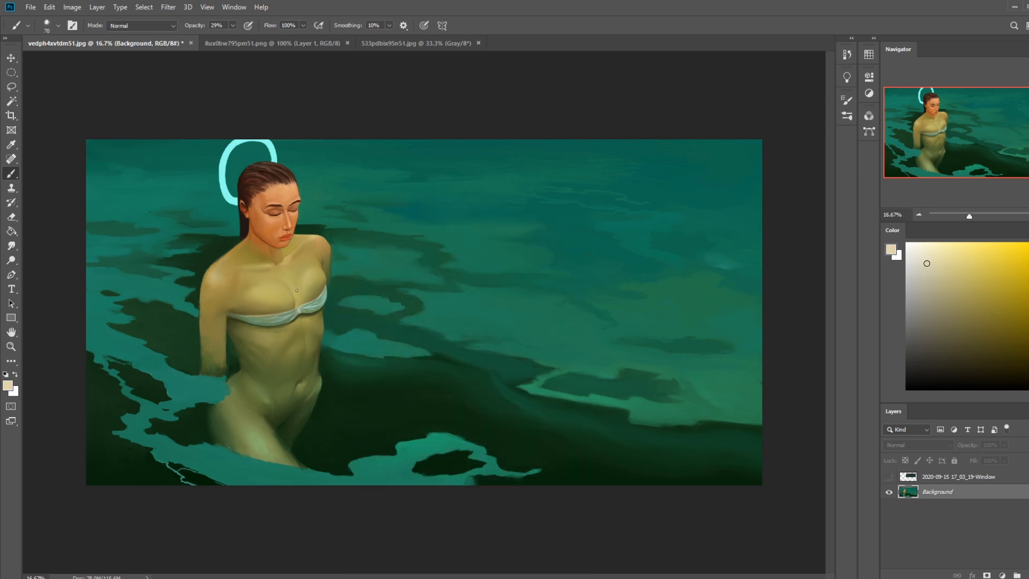
# - Try a pale stroke over the water beside the figure and undo it
pyautogui.click(394, 266)
pyautogui.moveTo(397, 267); pyautogui.dragTo(439, 225)
pyautogui.hotkey('ctrl', 'z')
# - Sample a near-white tone from the bikini knot for highlights and smooth the chest with the Smudge tool
pyautogui.keyDown('alt'); pyautogui.click(298, 316); pyautogui.keyUp('alt')
pyautogui.click(12, 246)
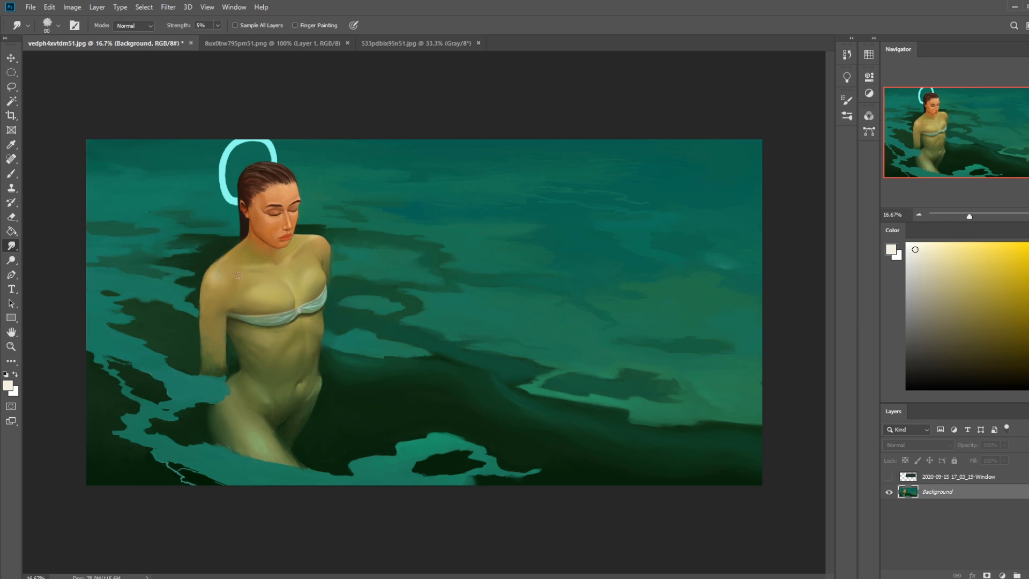
# - Darken the skin around the near end of the bikini band with sampled olive tones at 49% opacity, and smudge the transitions
pyautogui.press('b')
pyautogui.keyDown('alt'); pyautogui.click(233, 337); pyautogui.keyUp('alt')
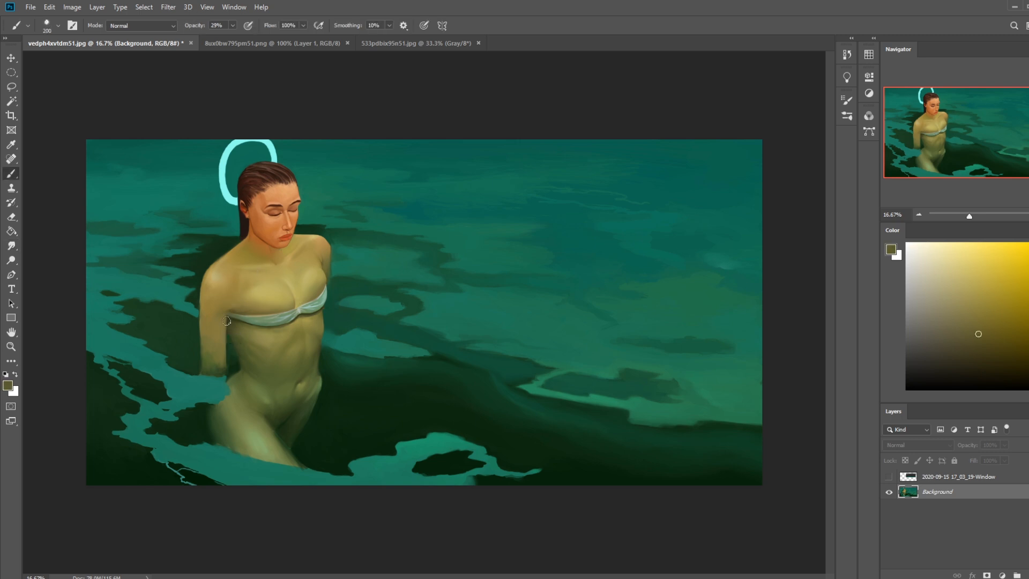
pyautogui.moveTo(233, 26); pyautogui.dragTo(242, 29)
pyautogui.keyDown('alt'); pyautogui.click(232, 310); pyautogui.keyUp('alt')
pyautogui.press(']')
pyautogui.press(']')
pyautogui.press(']')
pyautogui.press(']')
pyautogui.click(12, 245)
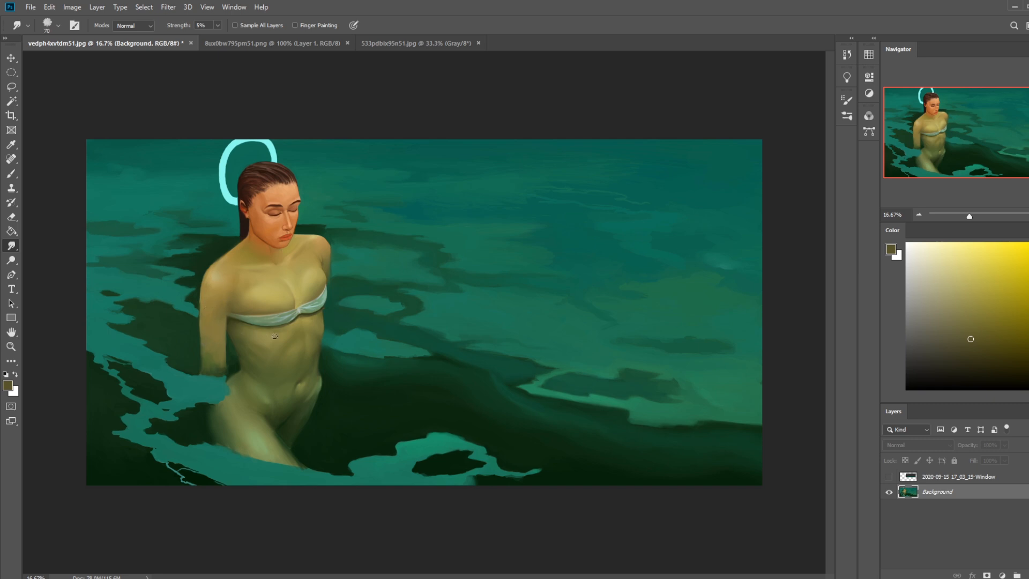
# - Lasso the strip of skin directly beneath the bikini band, adding the section under the far cup
pyautogui.press('l')
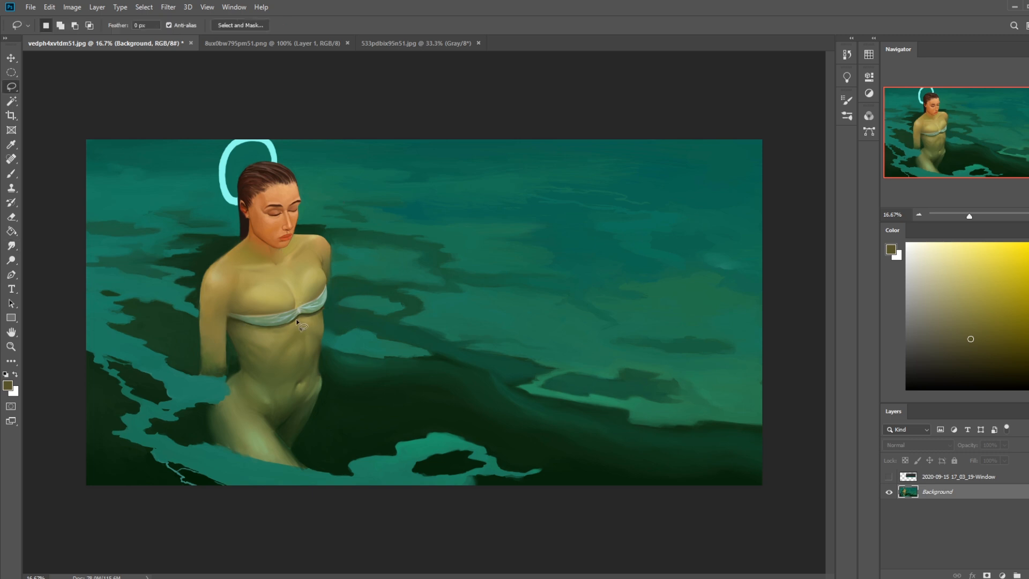
pyautogui.moveTo(254, 336)
pyautogui.mouseDown()
pyautogui.moveTo(231, 323)
pyautogui.moveTo(295, 319)
pyautogui.mouseUp()
pyautogui.press('alt')
pyautogui.press('shift')
pyautogui.moveTo(309, 314)
pyautogui.mouseDown()
pyautogui.moveTo(297, 319)
pyautogui.moveTo(321, 315)
pyautogui.mouseUp()
pyautogui.hotkey('ctrl', 'd')
# - Paint a shadow beneath the bikini band with a 400 px brush in Darken mode, using a sampled dark olive tone
pyautogui.press('b')
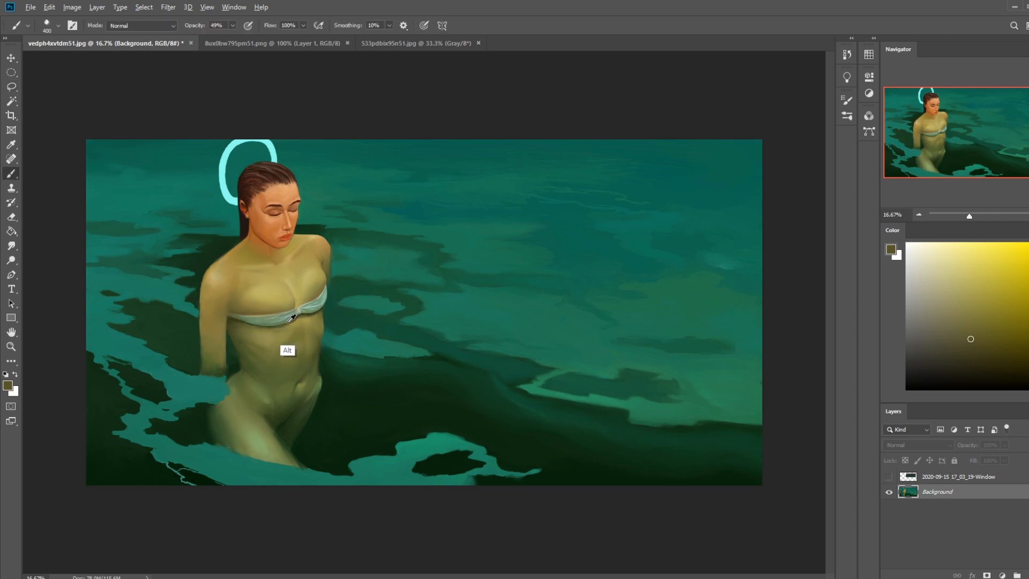
pyautogui.keyDown('alt'); pyautogui.click(284, 323); pyautogui.keyUp('alt')
pyautogui.click(142, 25)
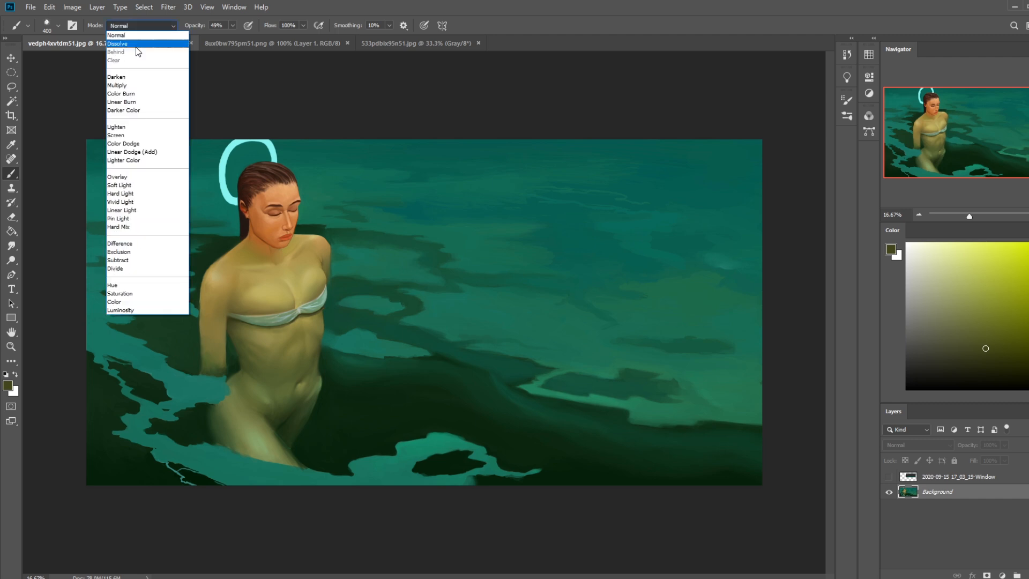
pyautogui.click(123, 73)
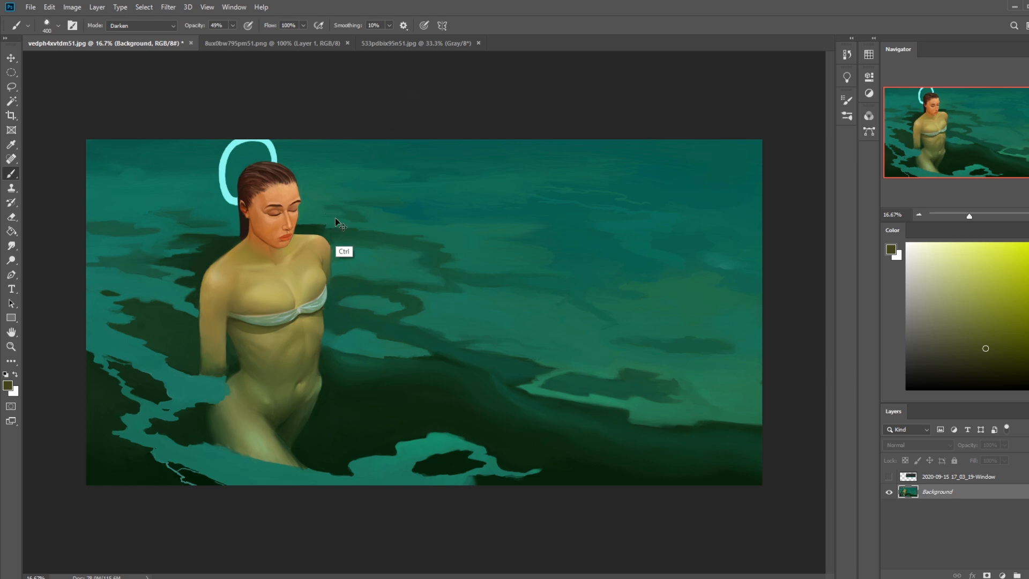
# - Undo the last shadow stroke and lasso a narrower strip of skin directly beneath the bikini band, under both cups
pyautogui.hotkey('ctrl', 'z')
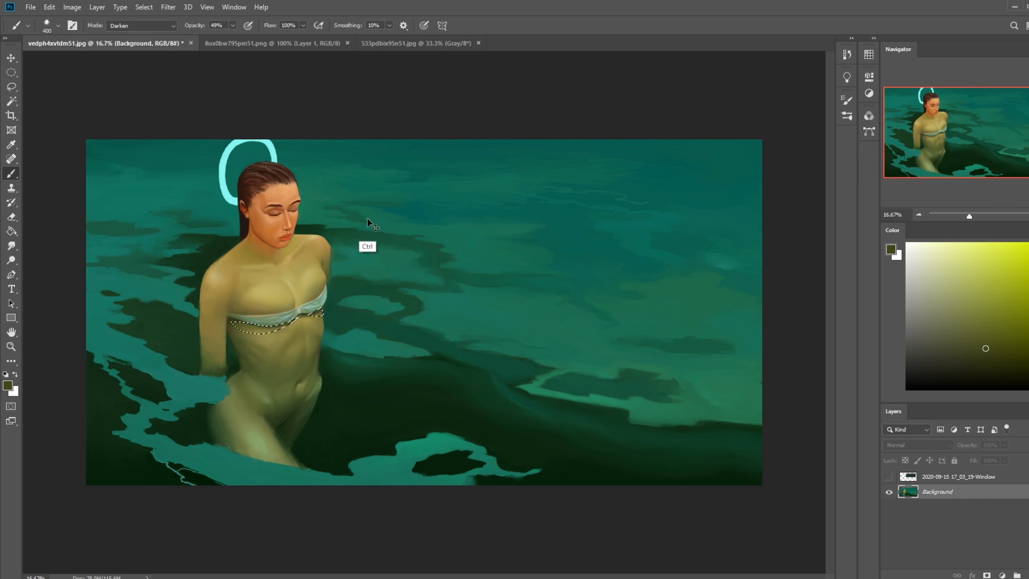
pyautogui.press('l')
pyautogui.click(245, 321)
pyautogui.moveTo(245, 320)
pyautogui.mouseDown()
pyautogui.moveTo(323, 310)
pyautogui.moveTo(279, 328)
pyautogui.moveTo(229, 323)
pyautogui.moveTo(268, 335)
pyautogui.moveTo(220, 275)
pyautogui.moveTo(282, 330)
pyautogui.moveTo(229, 344)
pyautogui.moveTo(275, 356)
pyautogui.moveTo(250, 293)
pyautogui.mouseUp()
pyautogui.press('shift')
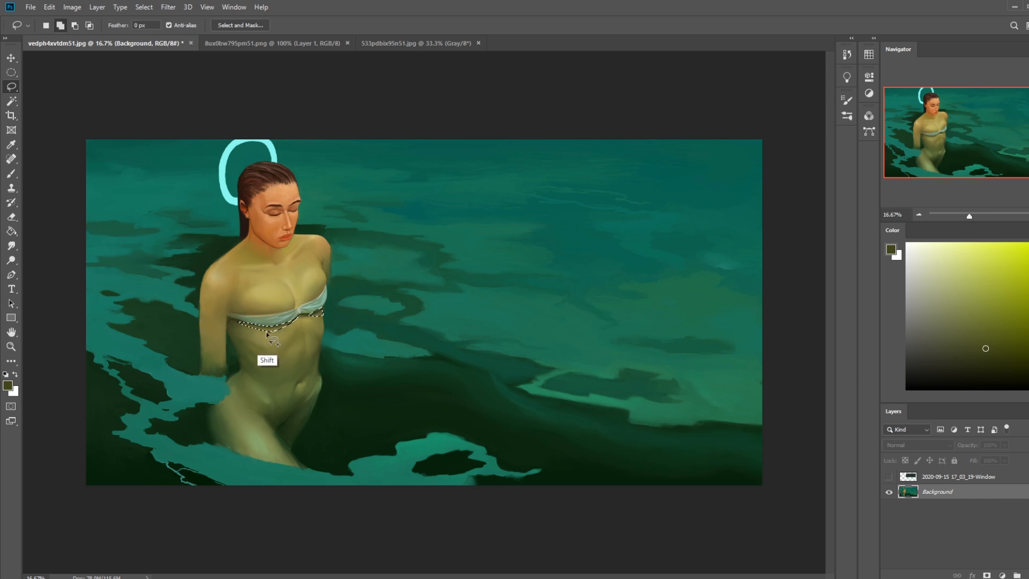
pyautogui.moveTo(287, 327)
pyautogui.mouseDown()
pyautogui.moveTo(232, 333)
pyautogui.moveTo(236, 323)
pyautogui.mouseUp()
pyautogui.press('alt')
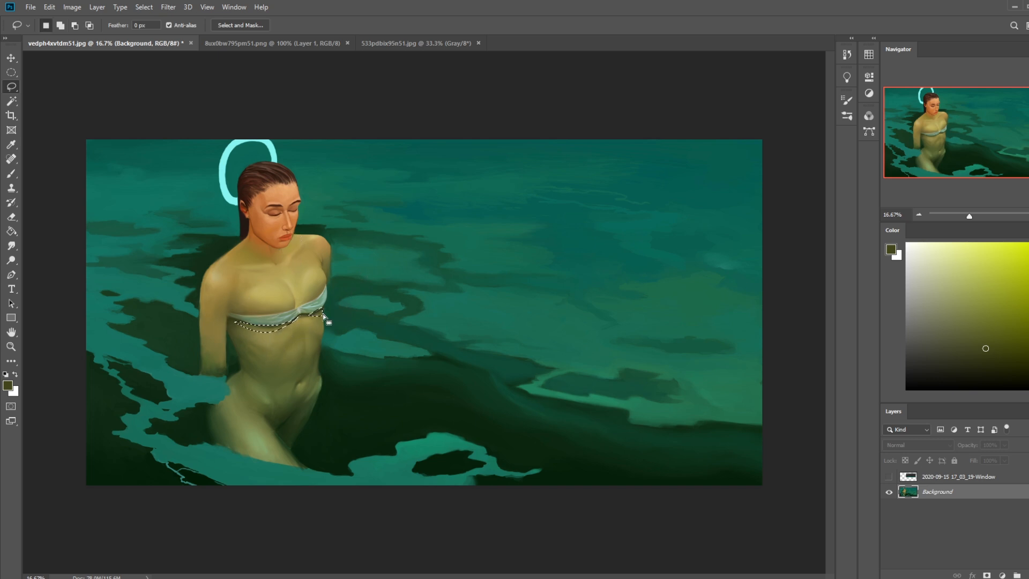
pyautogui.moveTo(323, 314)
pyautogui.mouseDown()
pyautogui.moveTo(292, 283)
pyautogui.moveTo(324, 284)
pyautogui.mouseUp()
# - Paint the shadow beneath the bikini band in Darken mode at 49% opacity with a sampled dark olive tone, and clear the selection
pyautogui.hotkey('ctrl', 'h')
pyautogui.press('b')
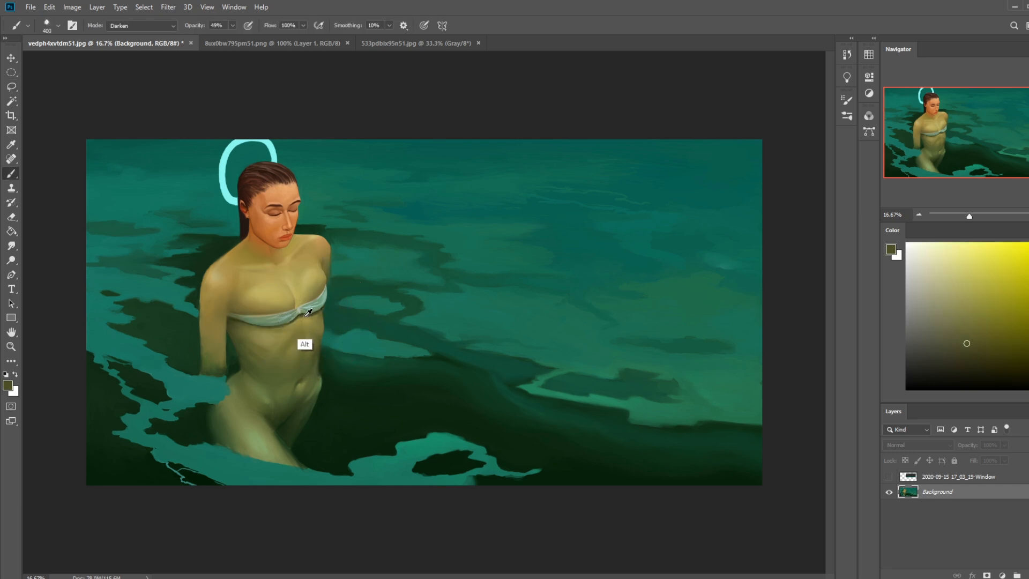
pyautogui.keyDown('alt'); pyautogui.click(301, 320); pyautogui.keyUp('alt')
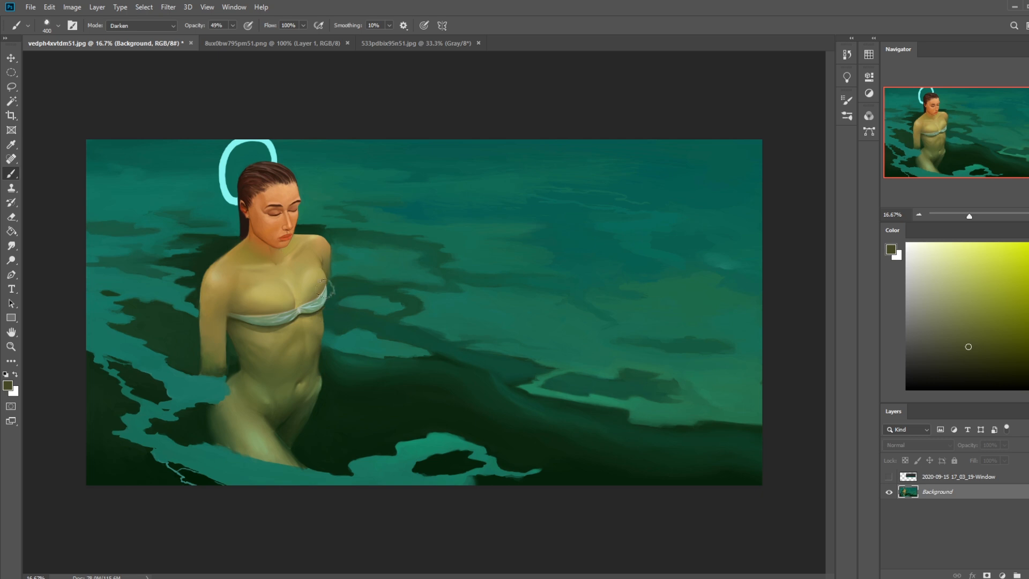
pyautogui.press('z')
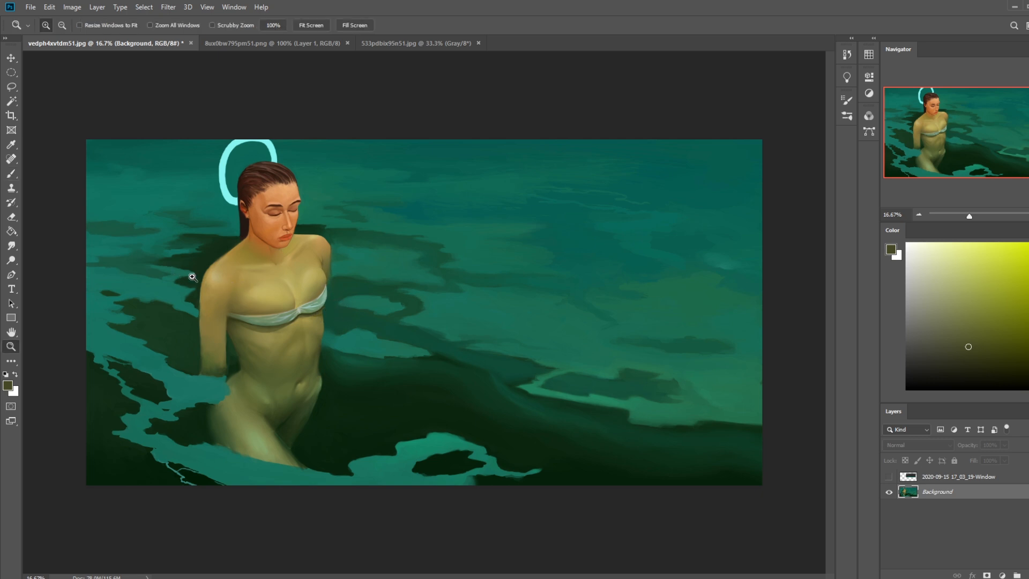
pyautogui.moveTo(189, 276); pyautogui.dragTo(375, 327)
pyautogui.rightClick(488, 310)
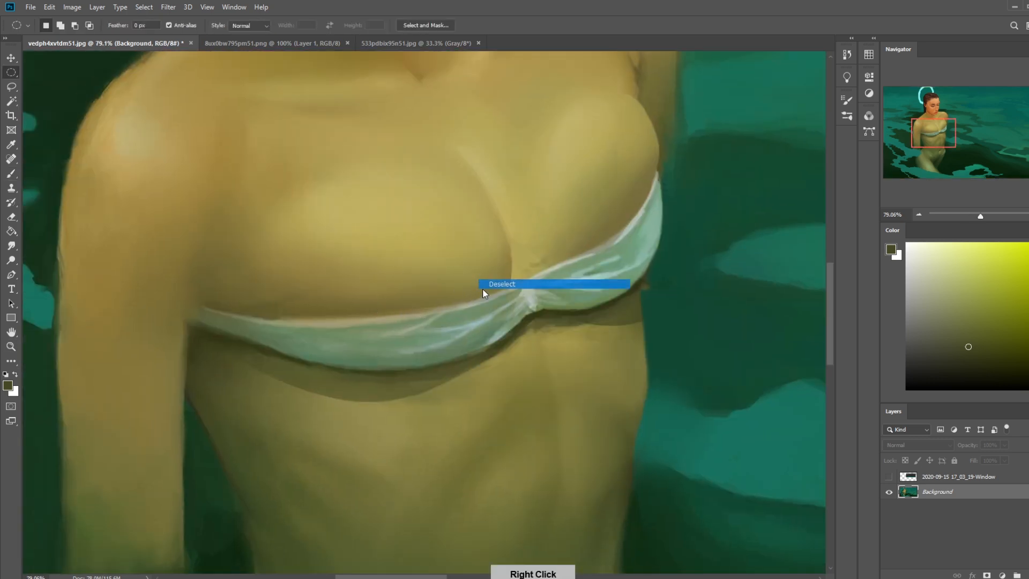
# - Soften the hard edges of the shadow beneath the bikini band using the Blur tool at 100% strength
pyautogui.click(12, 247)
pyautogui.click(52, 246)
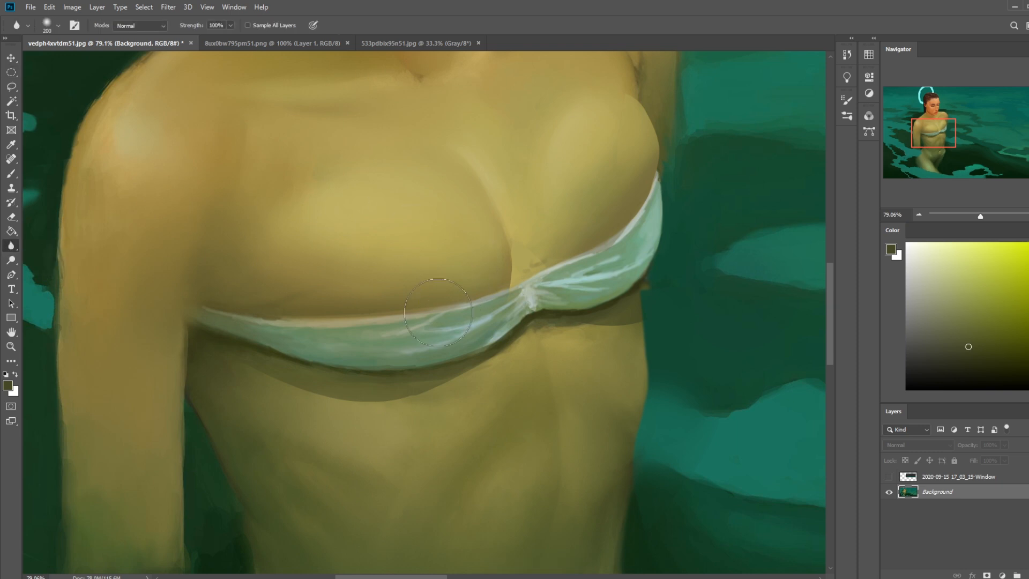
pyautogui.press('z')
pyautogui.click(11, 245)
pyautogui.press('[')
pyautogui.press('[')
pyautogui.press('[')
# - Blend the shadow's lower edge under the near cup with a 200 px soft brush in Normal mode, using a sampled olive skin tone
pyautogui.press('b')
pyautogui.keyDown('alt'); pyautogui.click(382, 419); pyautogui.keyUp('alt')
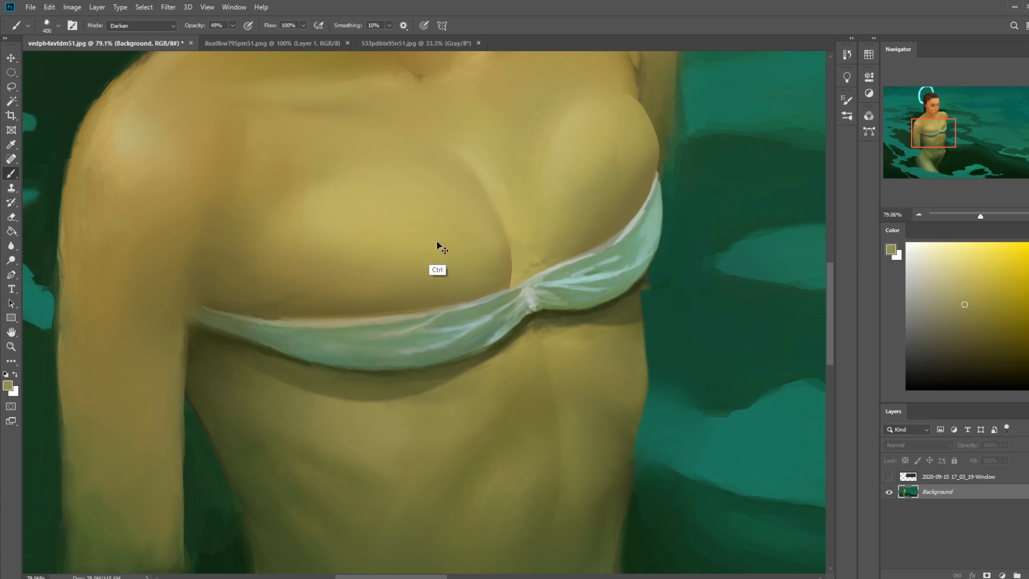
pyautogui.rightClick(445, 208)
pyautogui.click(460, 308)
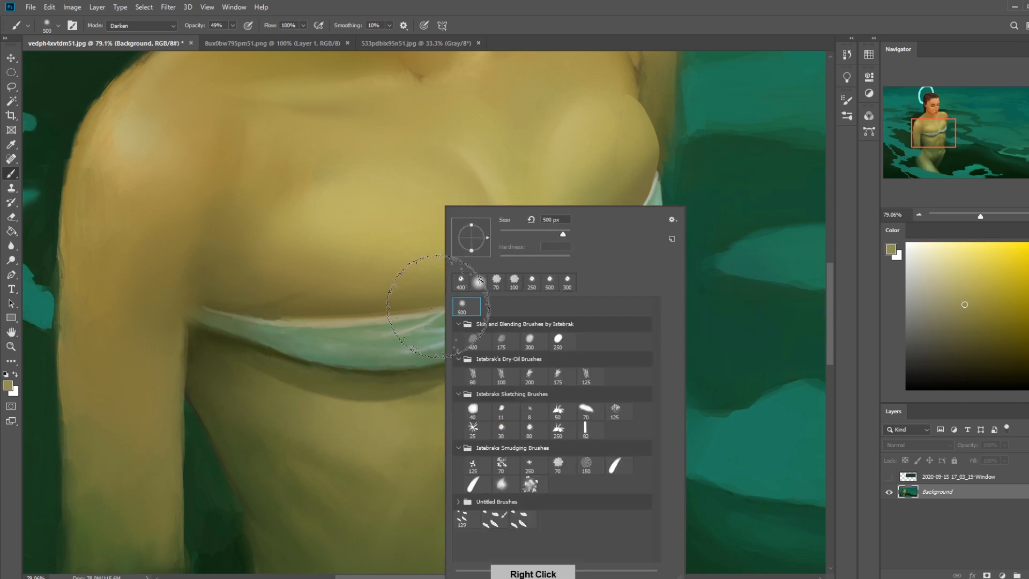
pyautogui.click(372, 402)
pyautogui.press('[')
pyautogui.press('[')
pyautogui.press('[')
pyautogui.press('[')
pyautogui.press('[')
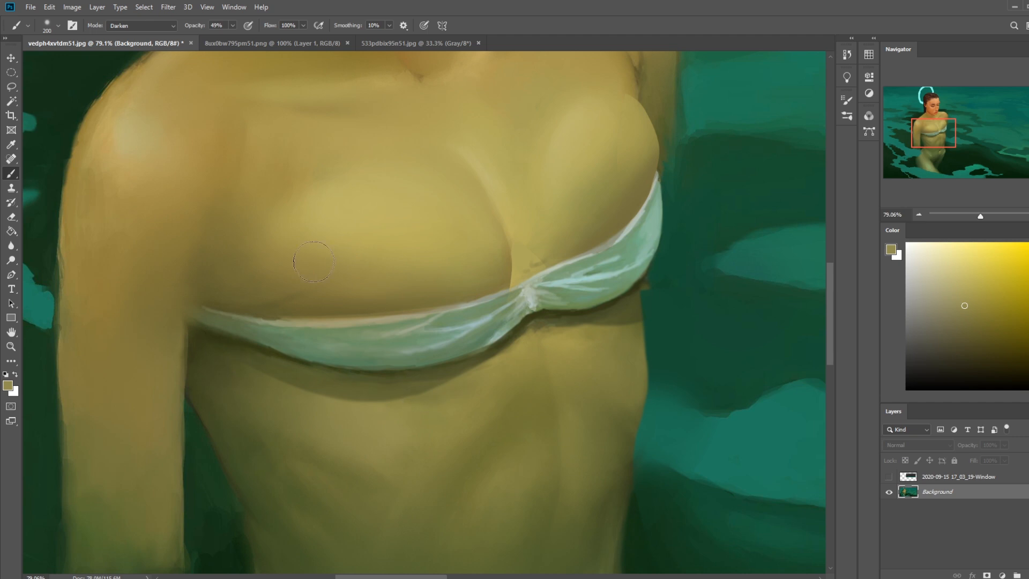
pyautogui.click(153, 25)
pyautogui.click(126, 30)
pyautogui.moveTo(408, 402); pyautogui.dragTo(329, 398)
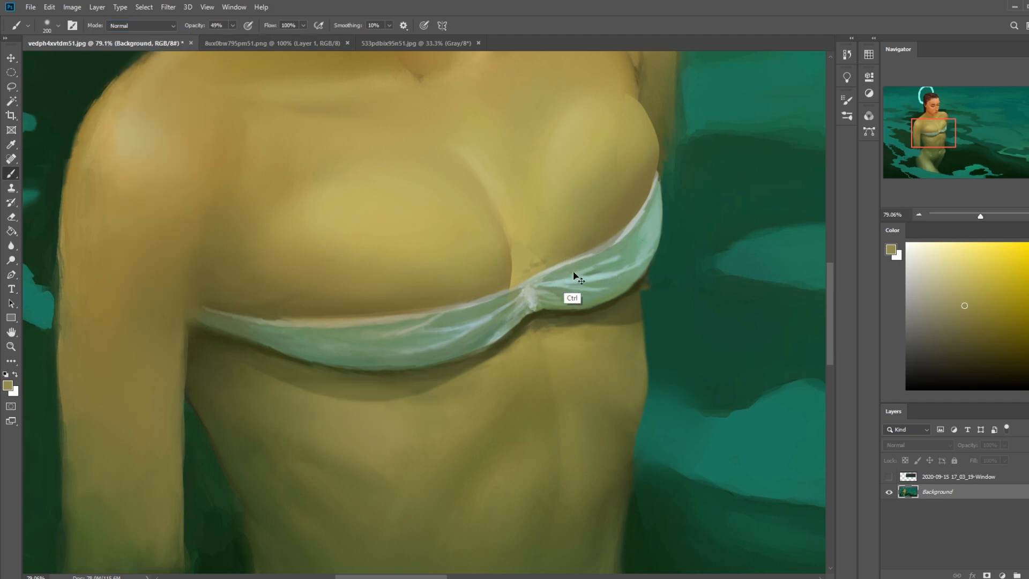
# - Create a new layer and paint a soft pale beige glow over the chest and far bikini cup with a large brush
pyautogui.moveTo(573, 274); pyautogui.dragTo(255, 335)
pyautogui.press(']')
pyautogui.press(']')
pyautogui.press(']')
pyautogui.press(']')
pyautogui.press(']')
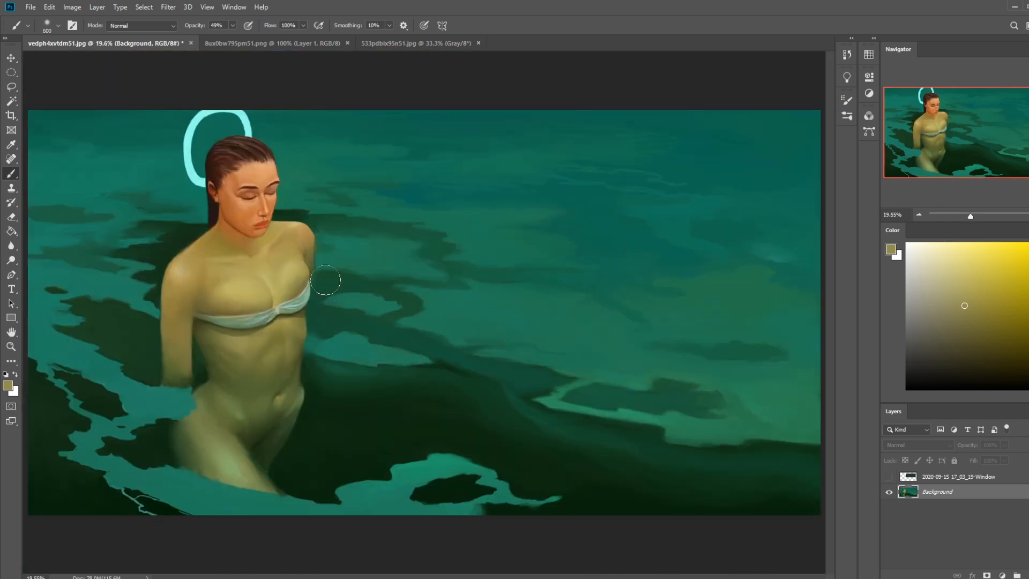
pyautogui.hotkey('ctrl', 'shift', 'alt', 'n')
pyautogui.moveTo(937, 282); pyautogui.dragTo(933, 271)
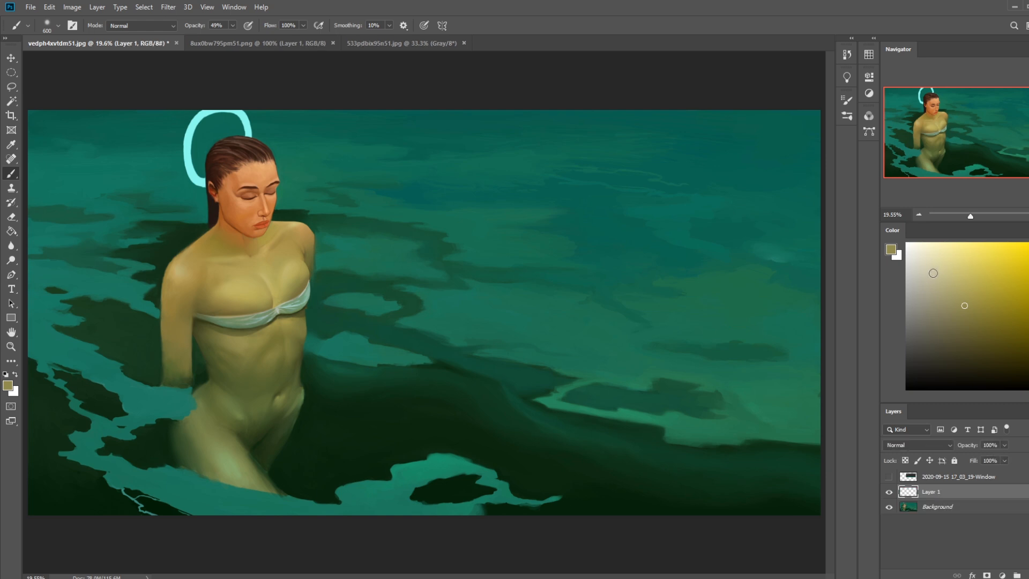
pyautogui.press(']')
pyautogui.press(']')
pyautogui.moveTo(311, 313)
pyautogui.mouseDown()
pyautogui.moveTo(266, 284)
pyautogui.moveTo(273, 294)
pyautogui.mouseUp()
# - Trim the excess glow around the far cup with a 250 px eraser and check the whole figure
pyautogui.press('[')
pyautogui.press('[')
pyautogui.press('[')
pyautogui.press('e')
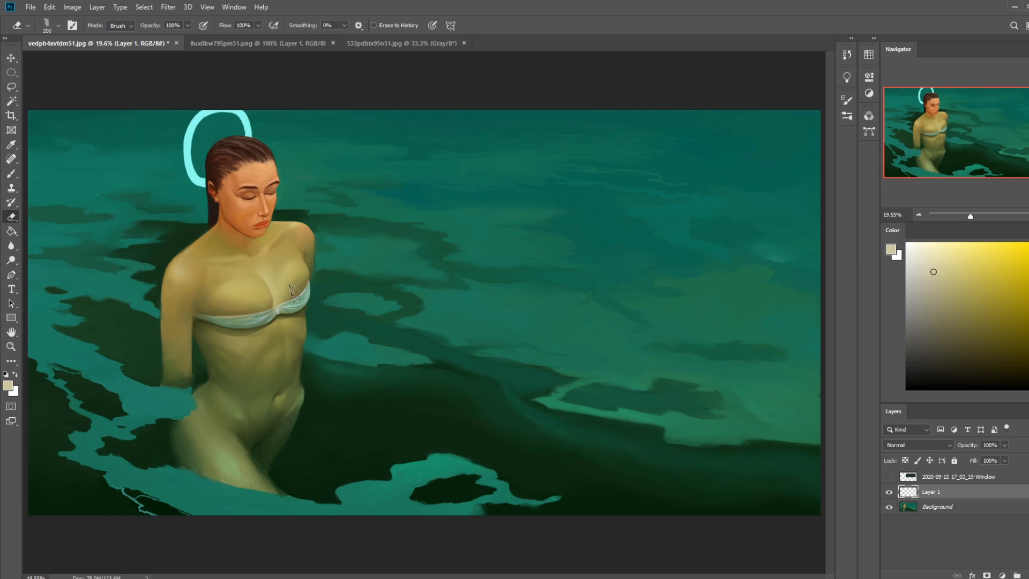
pyautogui.press(']')
pyautogui.hotkey('ctrl', '-')
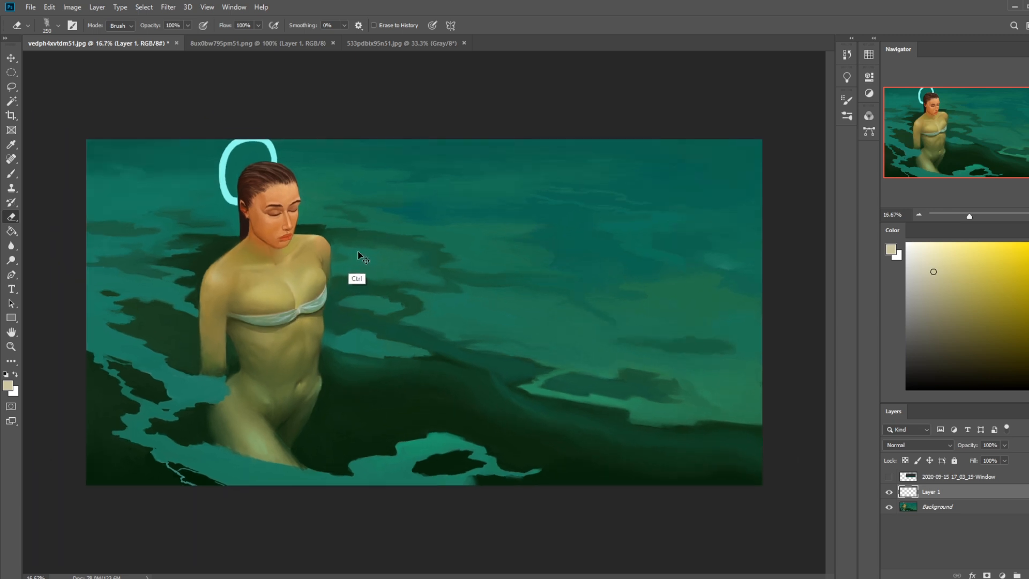
pyautogui.hotkey('ctrl', '-')
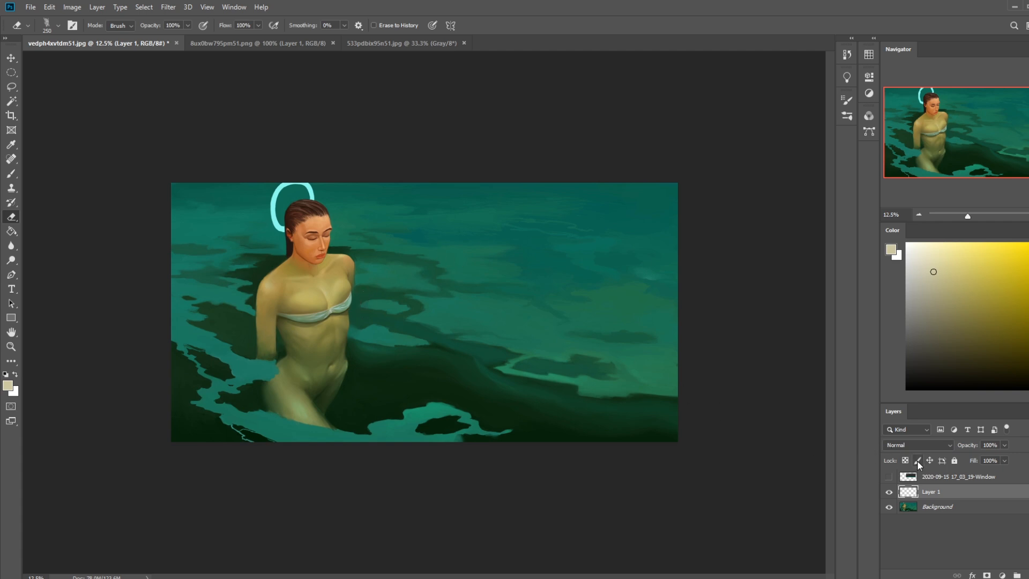
# - Lasso the small skin area just above the bikini knot, shade it with a sampled olive-brown tone, and clear the selection
pyautogui.press('z')
pyautogui.click(391, 340)
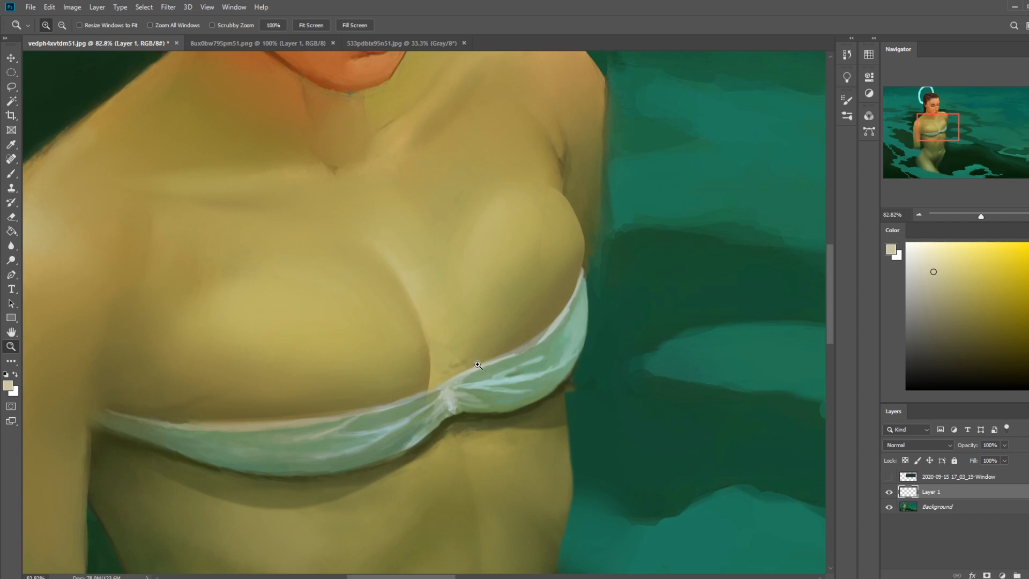
pyautogui.press('l')
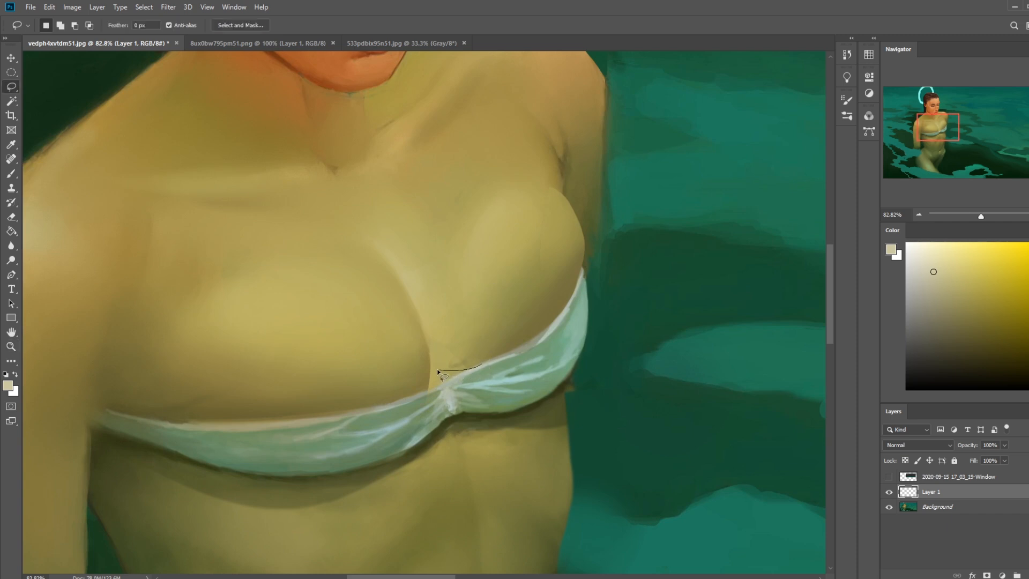
pyautogui.moveTo(474, 366); pyautogui.dragTo(481, 365)
pyautogui.hotkey('ctrl', 'h')
pyautogui.press('b')
pyautogui.keyDown('alt'); pyautogui.click(518, 338); pyautogui.keyUp('alt')
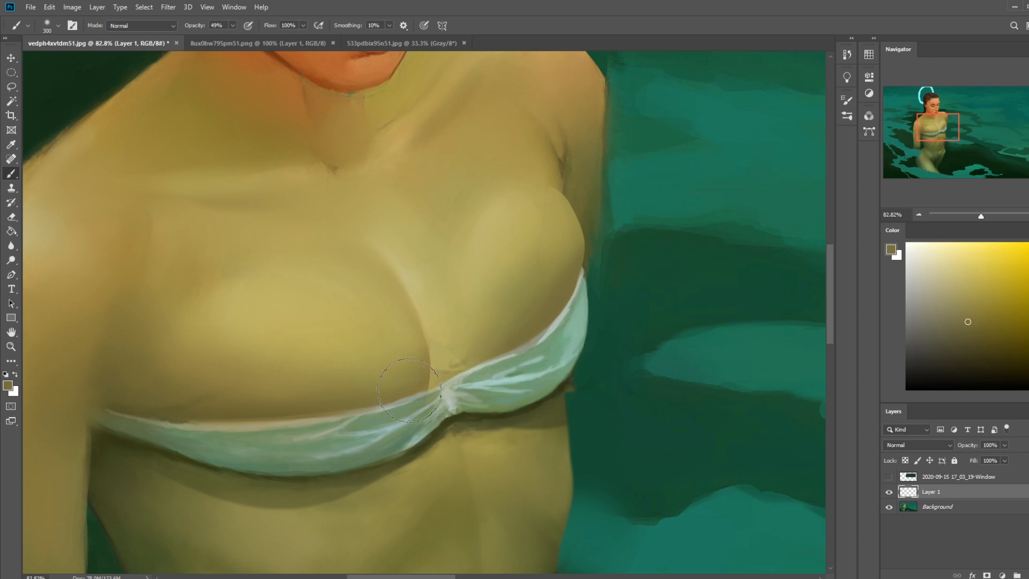
pyautogui.hotkey('ctrl', '0')
pyautogui.hotkey('ctrl', '-')
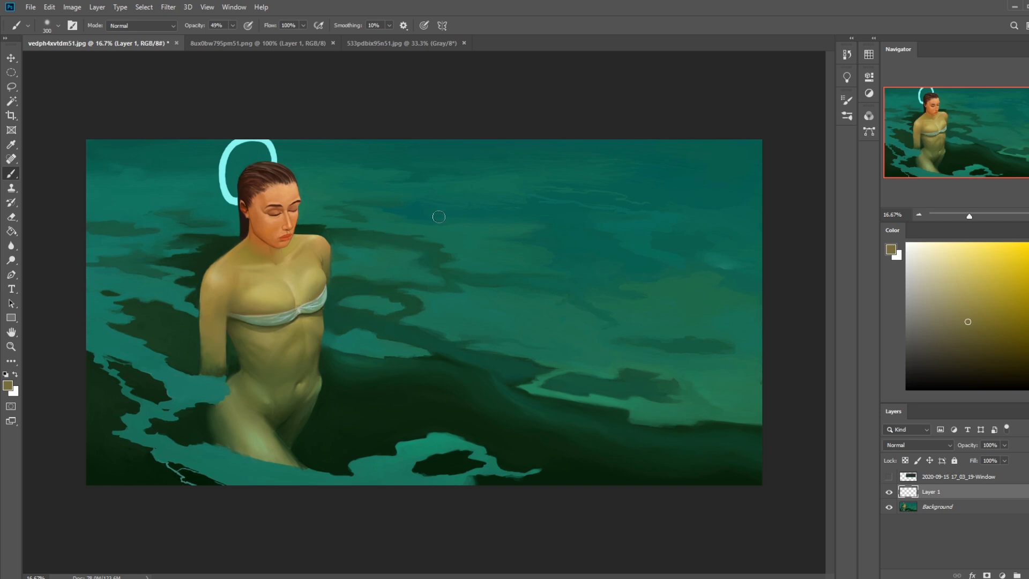
pyautogui.rightClick(350, 276)
pyautogui.press('m')
pyautogui.rightClick(332, 262)
pyautogui.press('Escape')
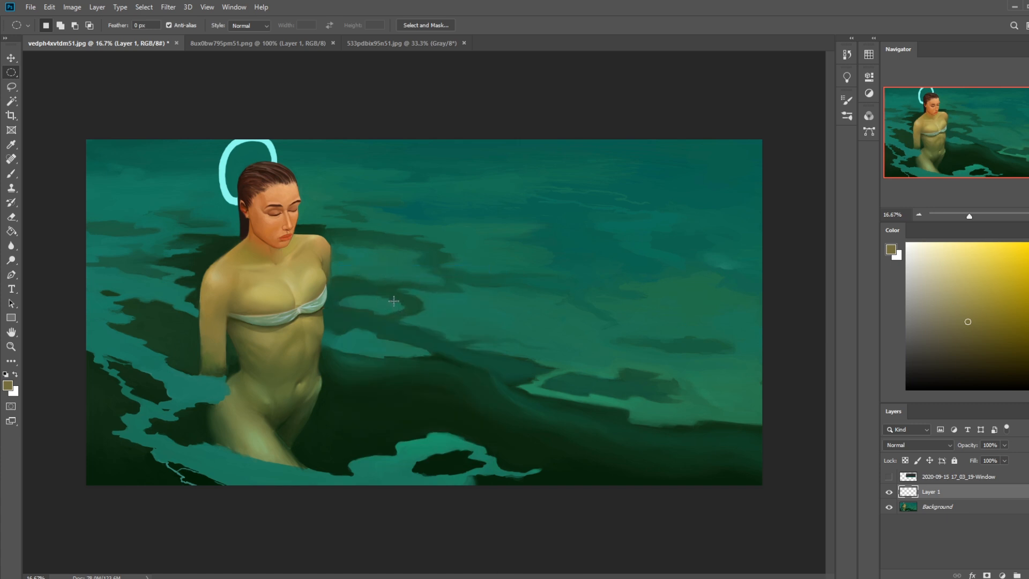
# - Touch up the chest with a 175 px brush in a sampled golden skin tone, and merge Layer 1 into the Background
pyautogui.press('b')
pyautogui.keyDown('alt'); pyautogui.click(271, 290); pyautogui.keyUp('alt')
pyautogui.press(']')
pyautogui.press(']')
pyautogui.press(']')
pyautogui.press(']')
pyautogui.press(']')
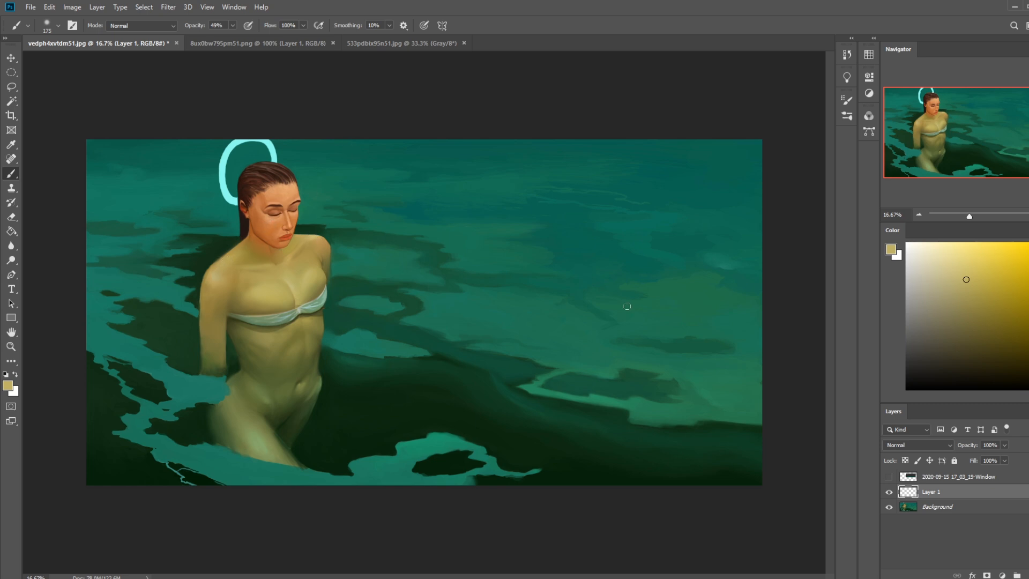
pyautogui.rightClick(923, 490)
pyautogui.click(942, 351)
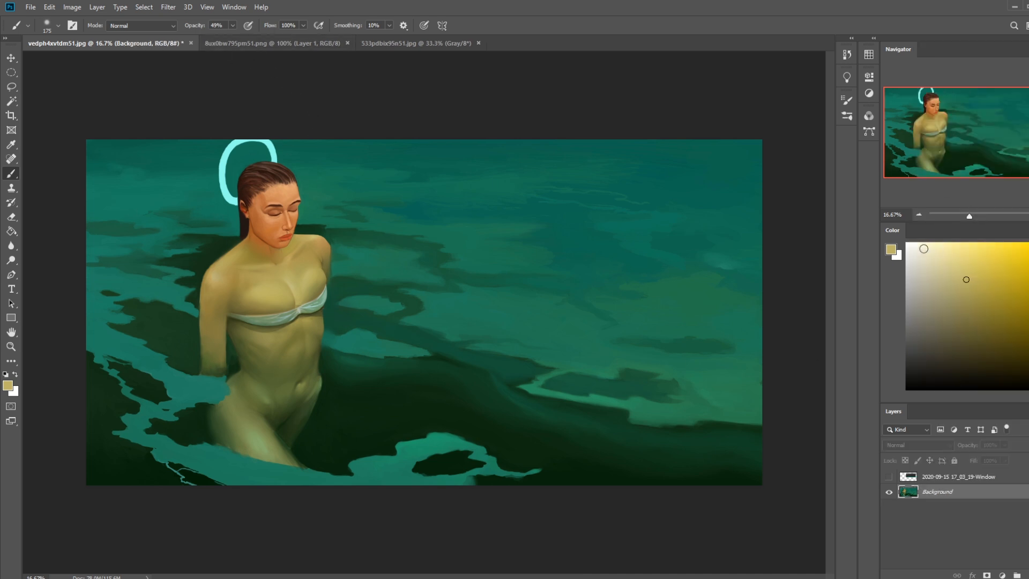
# - Try repainting the ring behind the swimmer's head with its own sampled cyan tone
pyautogui.keyDown('alt'); pyautogui.click(274, 147); pyautogui.keyUp('alt')
pyautogui.moveTo(271, 156)
pyautogui.mouseDown()
pyautogui.moveTo(212, 160)
pyautogui.moveTo(265, 146)
pyautogui.mouseUp()
pyautogui.hotkey('ctrl', 'z')
pyautogui.hotkey('ctrl', 'z')
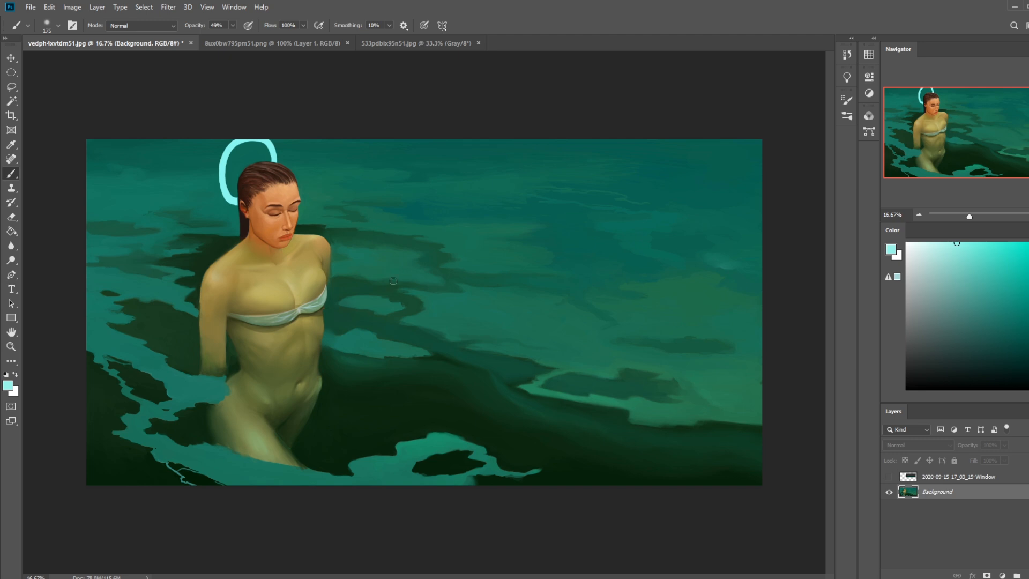
# - Lasso the swimmer's upper body from above the head to the bikini band, adding the near arm down to the water
pyautogui.moveTo(11, 246); pyautogui.dragTo(46, 264)
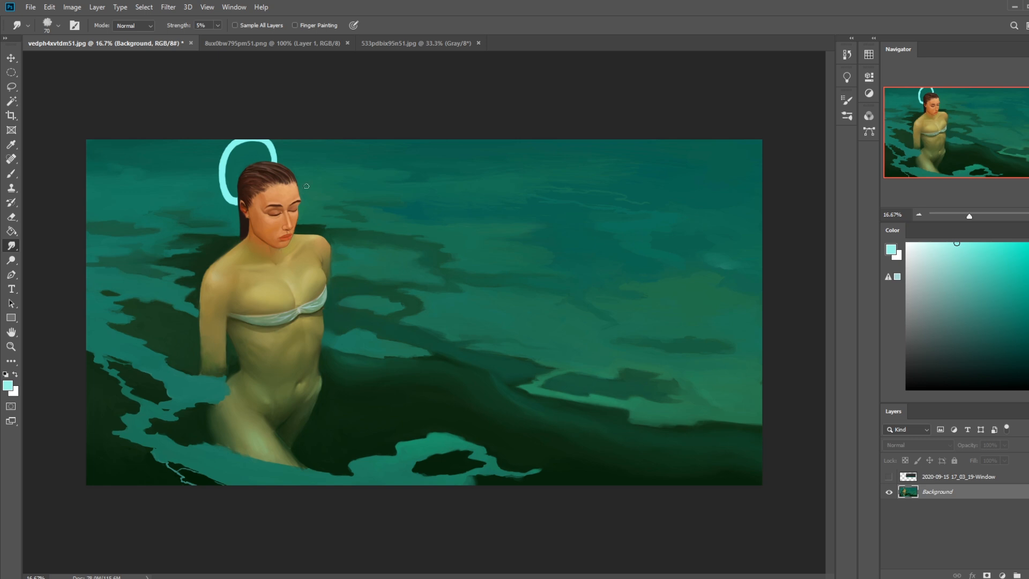
pyautogui.hotkey('ctrl', '-')
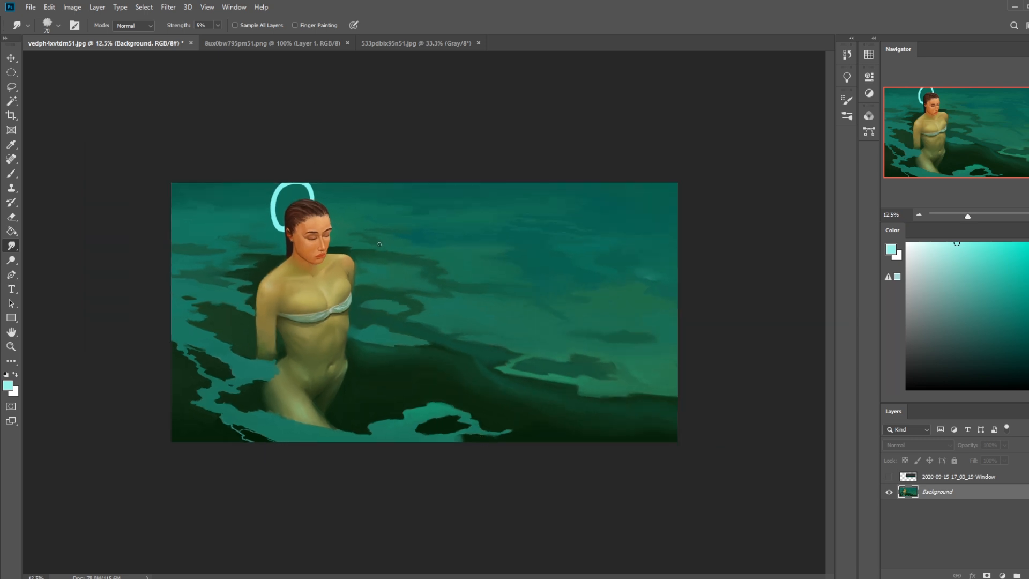
pyautogui.press('l')
pyautogui.moveTo(369, 187)
pyautogui.mouseDown()
pyautogui.moveTo(285, 158)
pyautogui.moveTo(236, 277)
pyautogui.moveTo(235, 346)
pyautogui.moveTo(248, 367)
pyautogui.moveTo(268, 358)
pyautogui.moveTo(282, 326)
pyautogui.moveTo(339, 314)
pyautogui.moveTo(392, 257)
pyautogui.moveTo(366, 182)
pyautogui.mouseUp()
pyautogui.press('shift')
pyautogui.moveTo(279, 328)
pyautogui.mouseDown()
pyautogui.moveTo(266, 376)
pyautogui.moveTo(231, 315)
pyautogui.mouseUp()
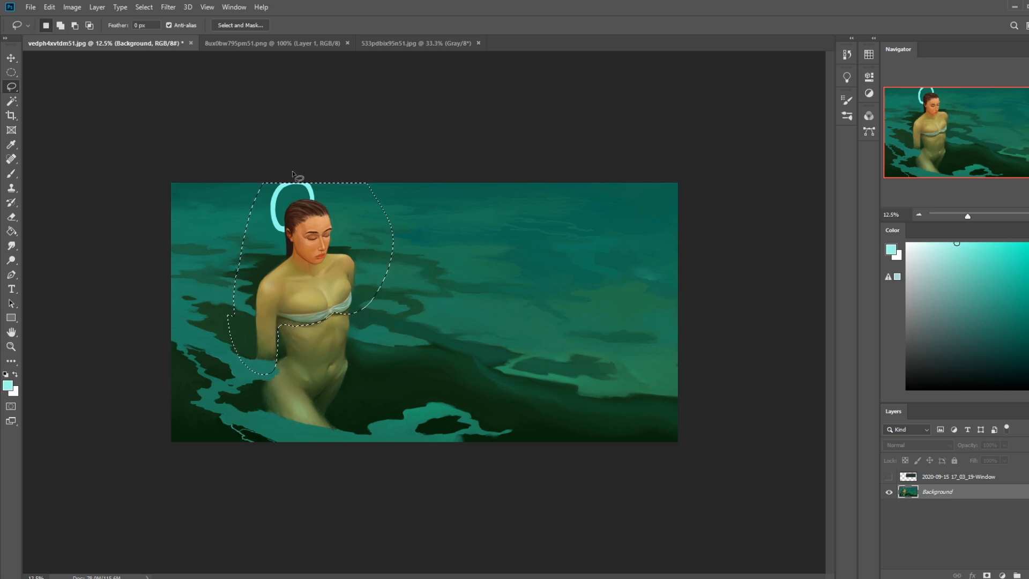
# - Copy the selected upper body to a new layer, scale it down slightly, and reposition it over the torso
pyautogui.hotkey('ctrl', 'j')
pyautogui.press('v')
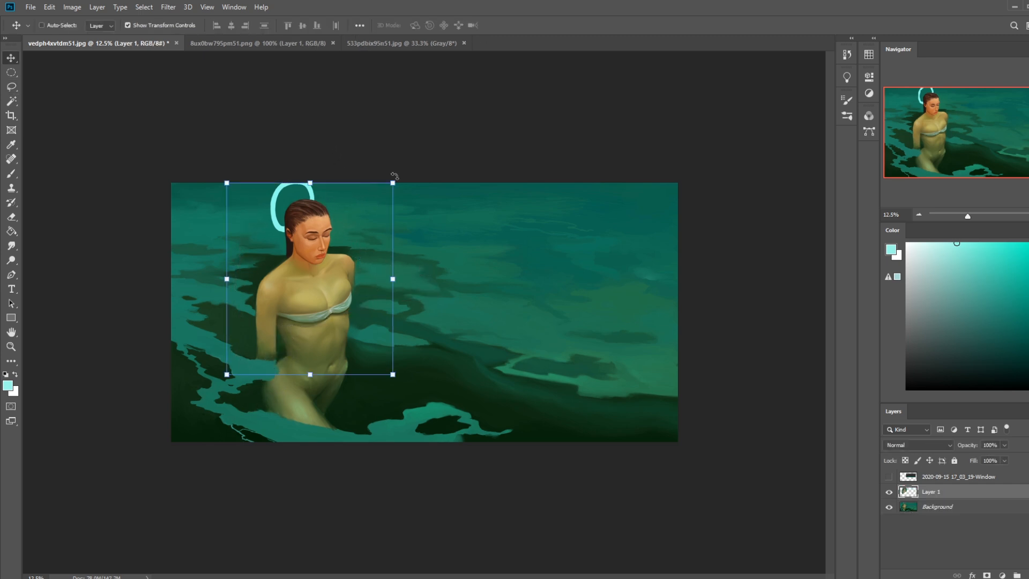
pyautogui.moveTo(393, 183); pyautogui.dragTo(385, 192)
pyautogui.moveTo(313, 274); pyautogui.dragTo(318, 269)
pyautogui.click(510, 25)
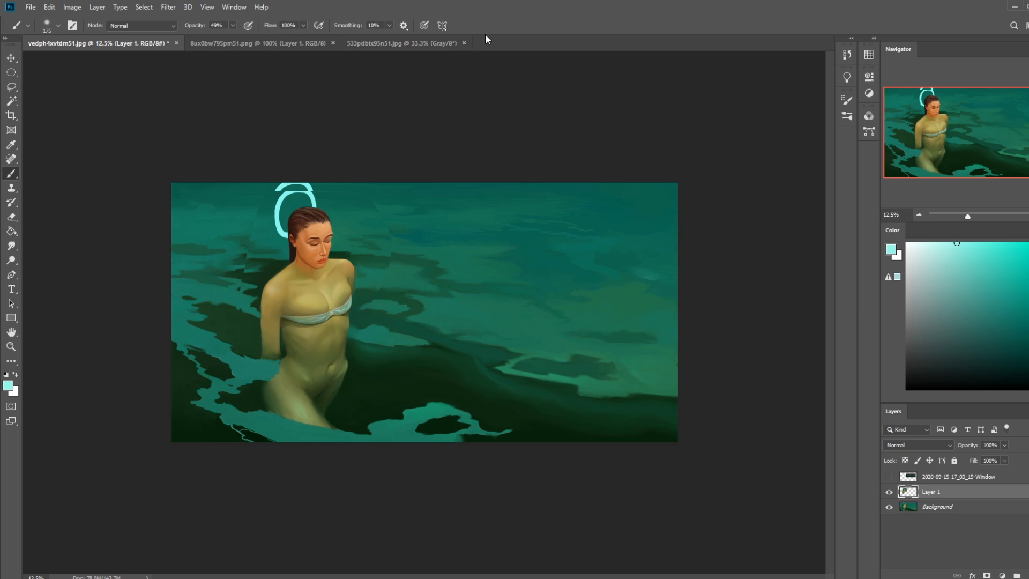
# - Nudge the scaled upper-body layer into alignment with the swimmer's waist
pyautogui.press('v')
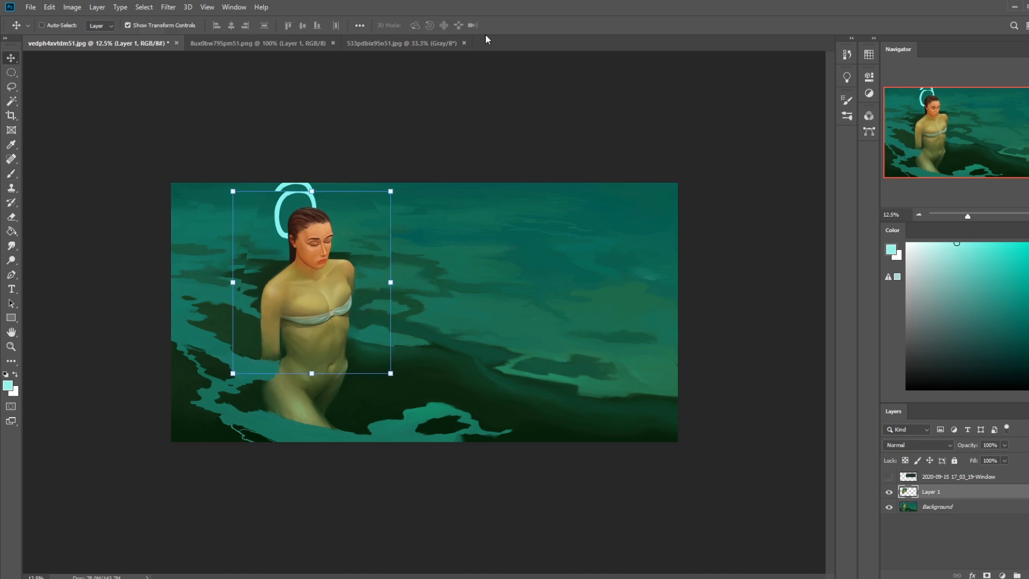
pyautogui.press('Down')
pyautogui.press('Down')
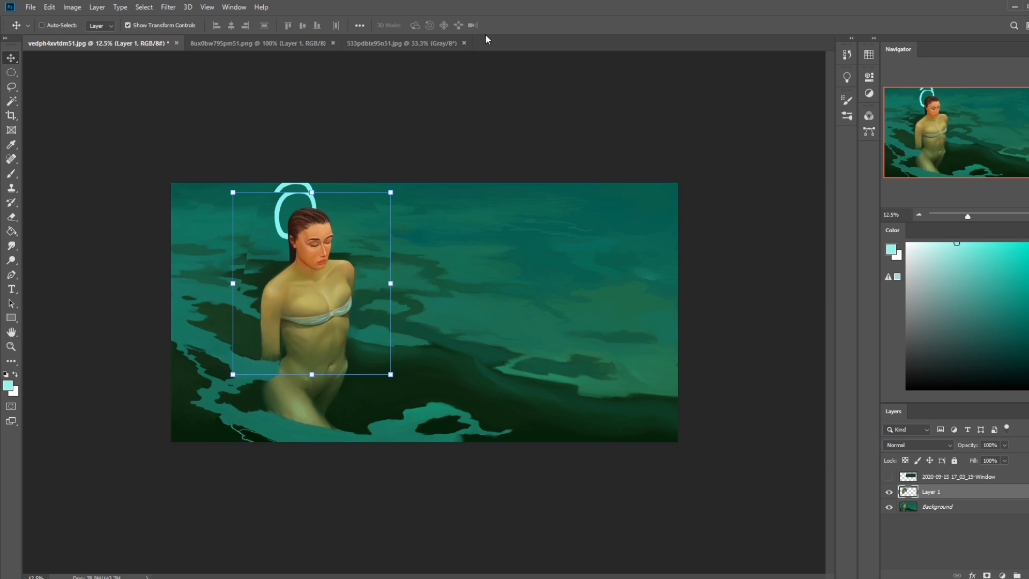
pyautogui.press('Up')
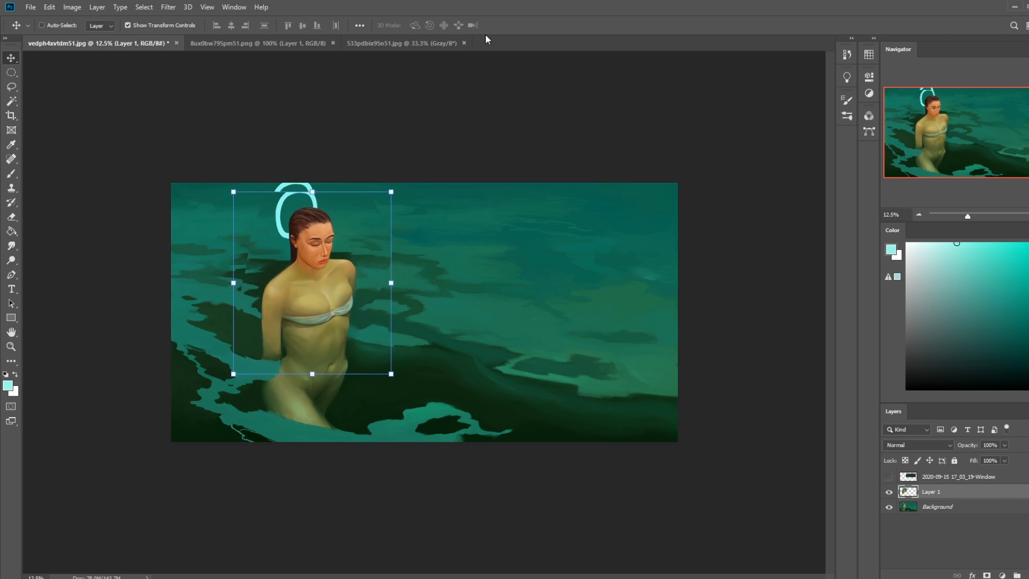
pyautogui.press('Left')
# - Compare the scaled upper body with the original by toggling Layer 1's visibility, and shift the layer slightly to the right
pyautogui.click(890, 492)
pyautogui.click(890, 493)
pyautogui.click(891, 493)
pyautogui.click(891, 493)
pyautogui.click(890, 493)
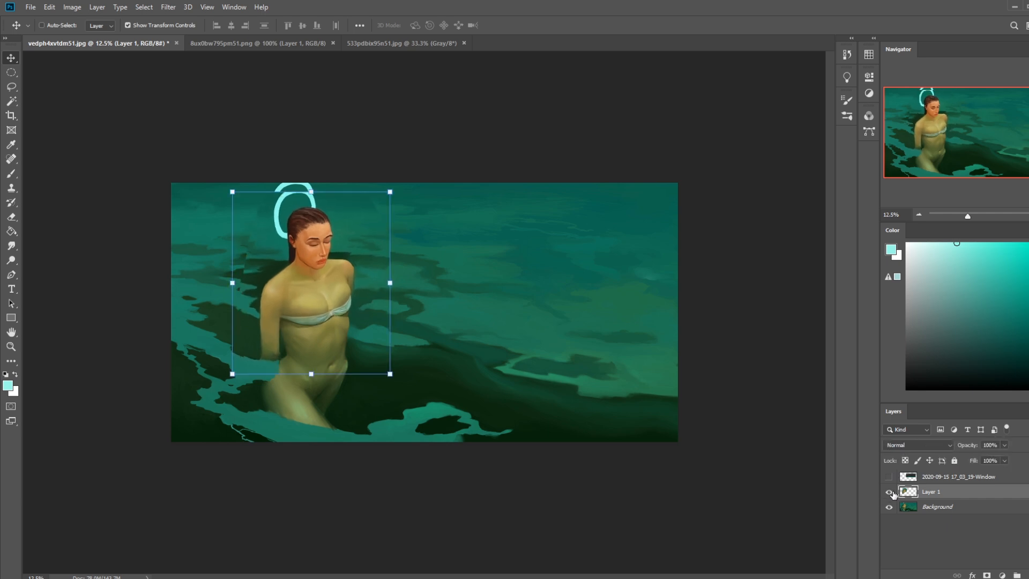
pyautogui.hotkey('shift', 'Right')
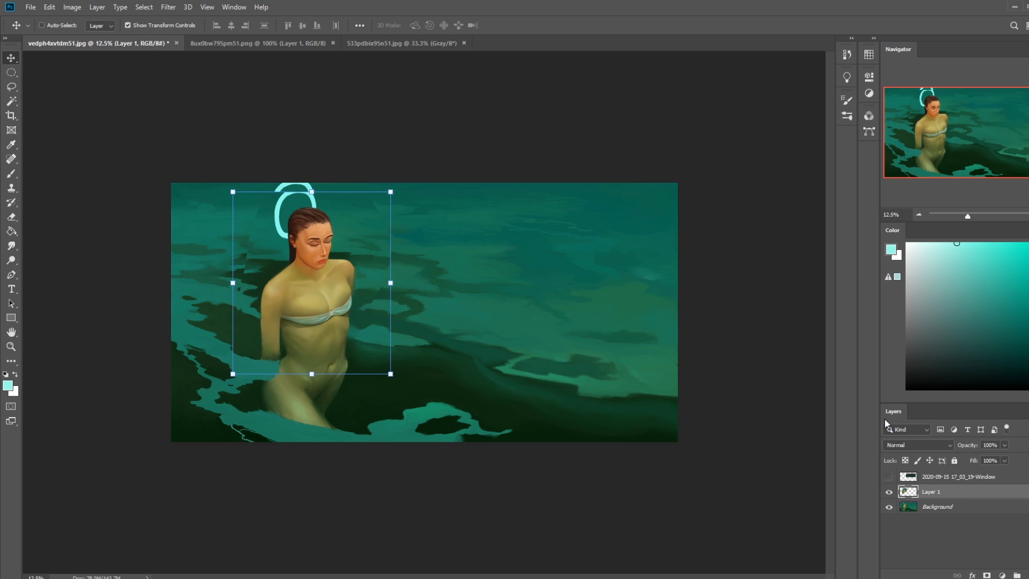
# - Nudge the upper-body layer slightly left and erase its mismatched water edges around the swimmer
pyautogui.hotkey('shift', 'Left')
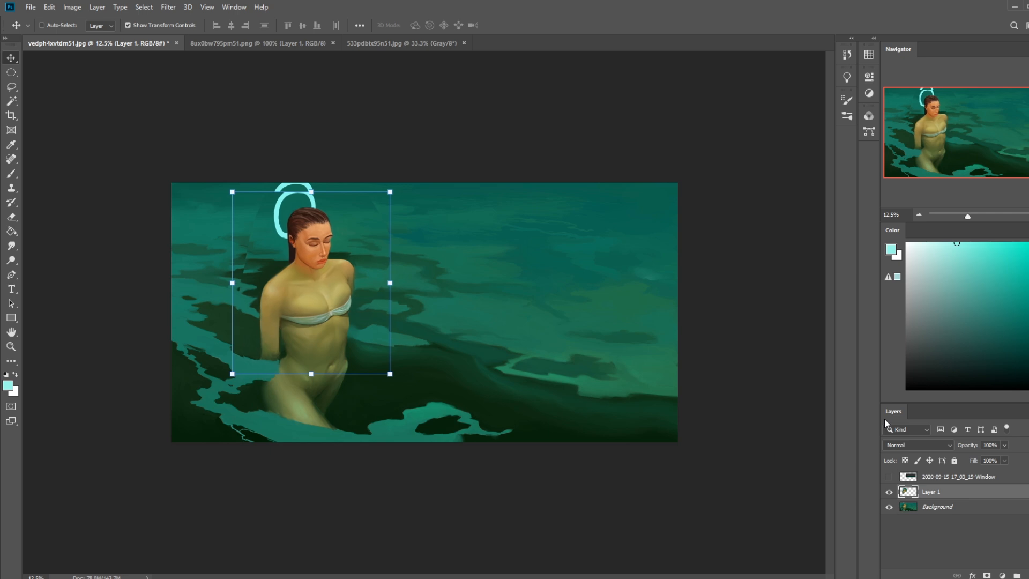
pyautogui.press('b')
pyautogui.click(889, 493)
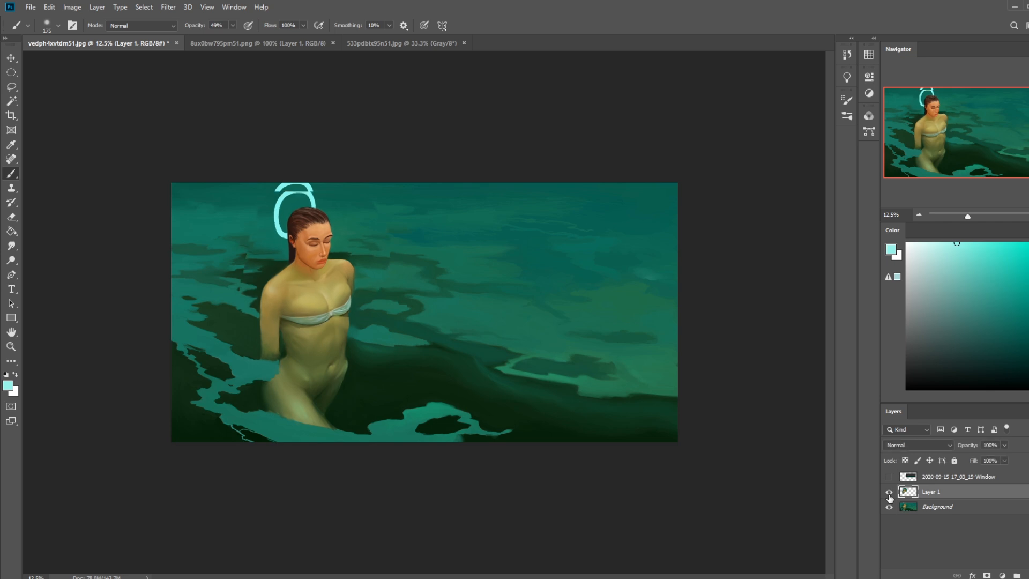
pyautogui.click(890, 495)
pyautogui.press('e')
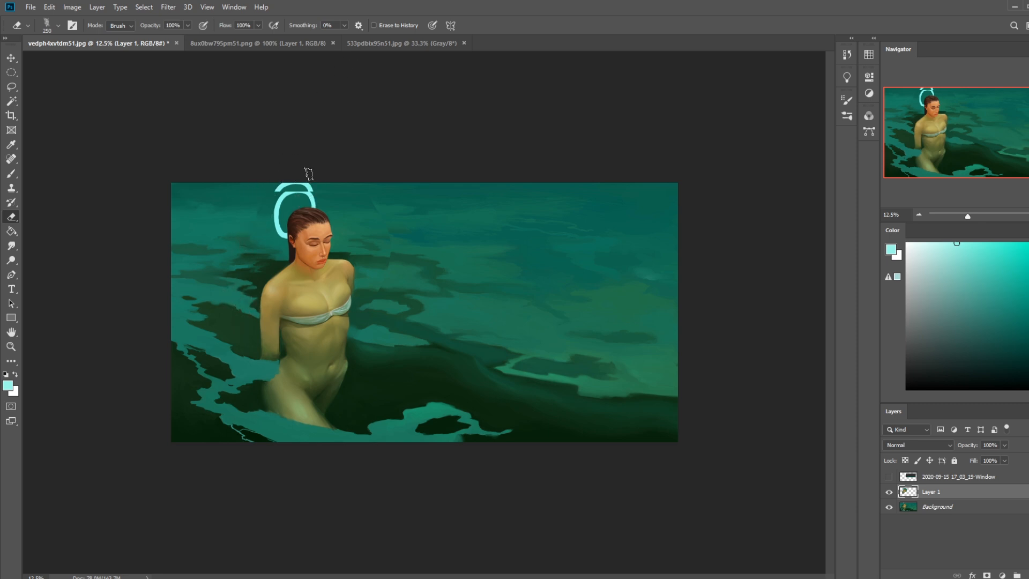
# - Paint over the duplicate halo arc above the head with sampled water colour, using a textured brush at 100% opacity
pyautogui.press('b')
pyautogui.rightClick(314, 193)
pyautogui.click(362, 379)
pyautogui.press('Return')
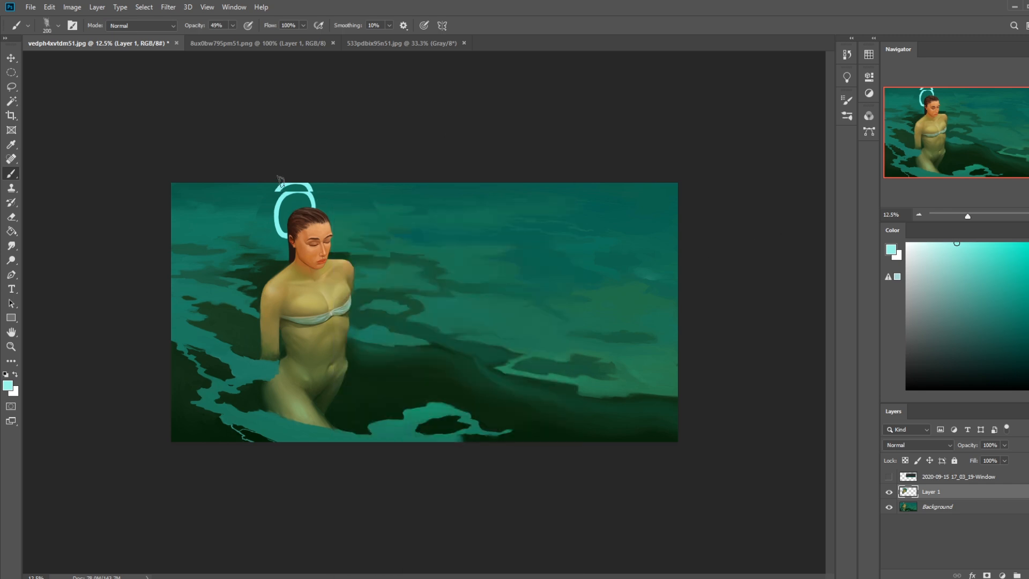
pyautogui.press('0')
pyautogui.keyDown('alt'); pyautogui.click(262, 202); pyautogui.keyUp('alt')
pyautogui.moveTo(273, 188)
pyautogui.mouseDown()
pyautogui.moveTo(302, 172)
pyautogui.moveTo(321, 186)
pyautogui.moveTo(311, 194)
pyautogui.moveTo(289, 181)
pyautogui.moveTo(308, 187)
pyautogui.moveTo(276, 189)
pyautogui.moveTo(323, 190)
pyautogui.moveTo(306, 176)
pyautogui.moveTo(322, 194)
pyautogui.moveTo(295, 184)
pyautogui.mouseUp()
pyautogui.keyDown('alt'); pyautogui.click(311, 195); pyautogui.keyUp('alt')
pyautogui.keyDown('alt'); pyautogui.click(320, 216); pyautogui.keyUp('alt')
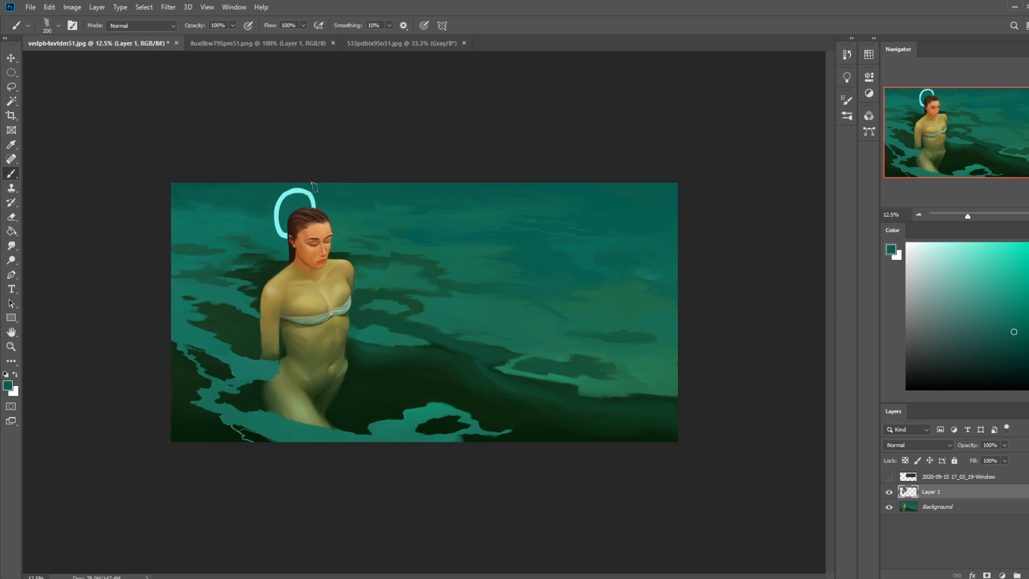
pyautogui.press('alt')
pyautogui.keyDown('alt'); pyautogui.click(287, 225); pyautogui.keyUp('alt')
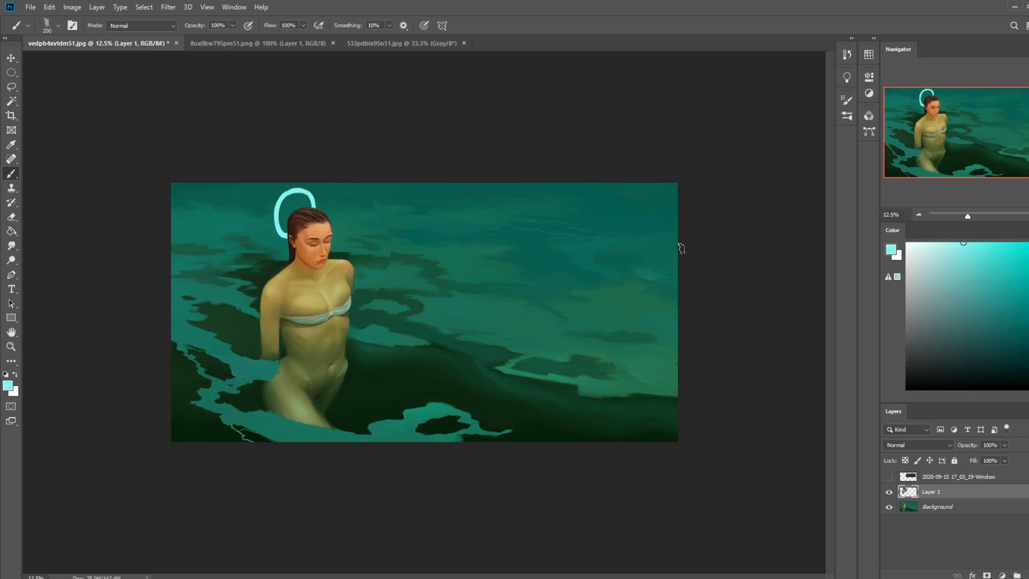
# - Tint the reddish face with the chest's skin tone using the brush in Color mode at 38% opacity
pyautogui.keyDown('alt'); pyautogui.click(307, 300); pyautogui.keyUp('alt')
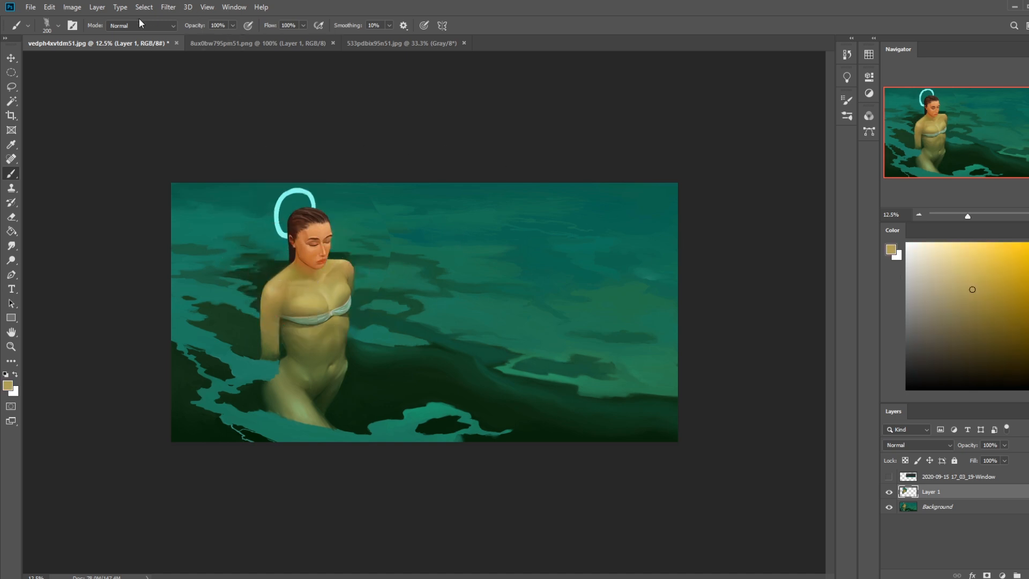
pyautogui.click(137, 26)
pyautogui.click(134, 302)
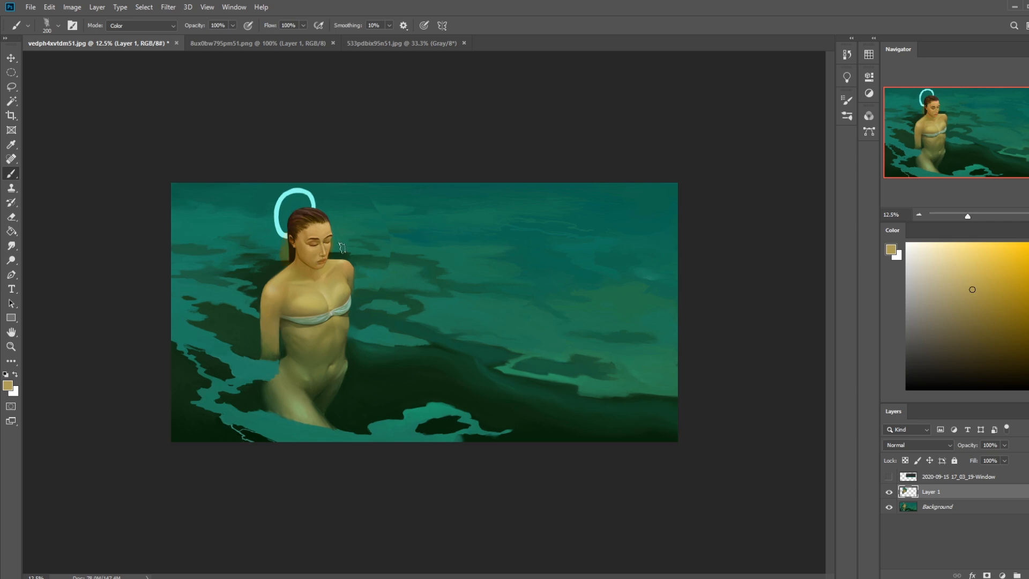
pyautogui.press('alt')
pyautogui.keyDown('alt'); pyautogui.click(336, 279); pyautogui.keyUp('alt')
pyautogui.moveTo(233, 26); pyautogui.dragTo(213, 43)
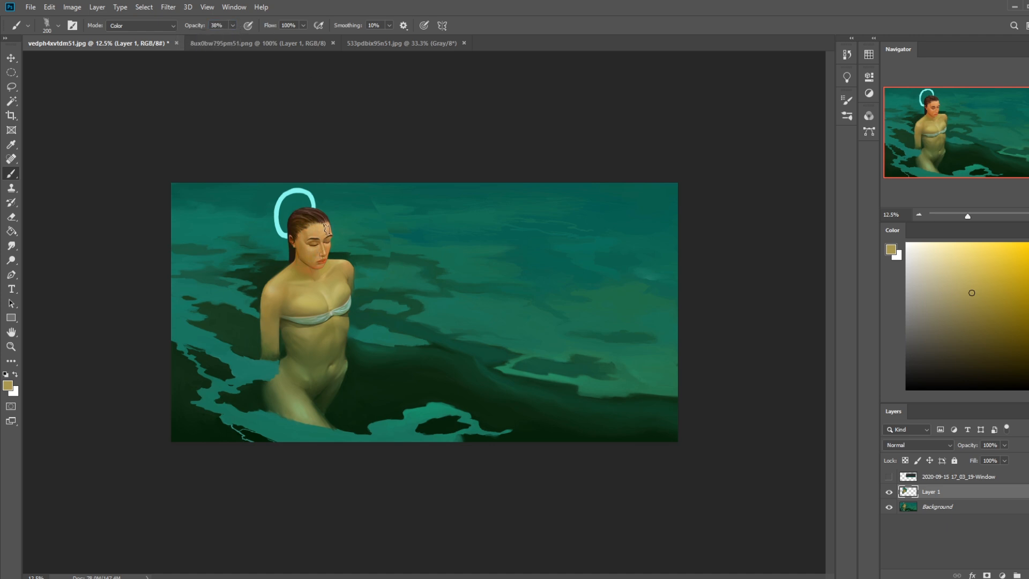
pyautogui.keyDown('alt'); pyautogui.click(350, 231); pyautogui.keyUp('alt')
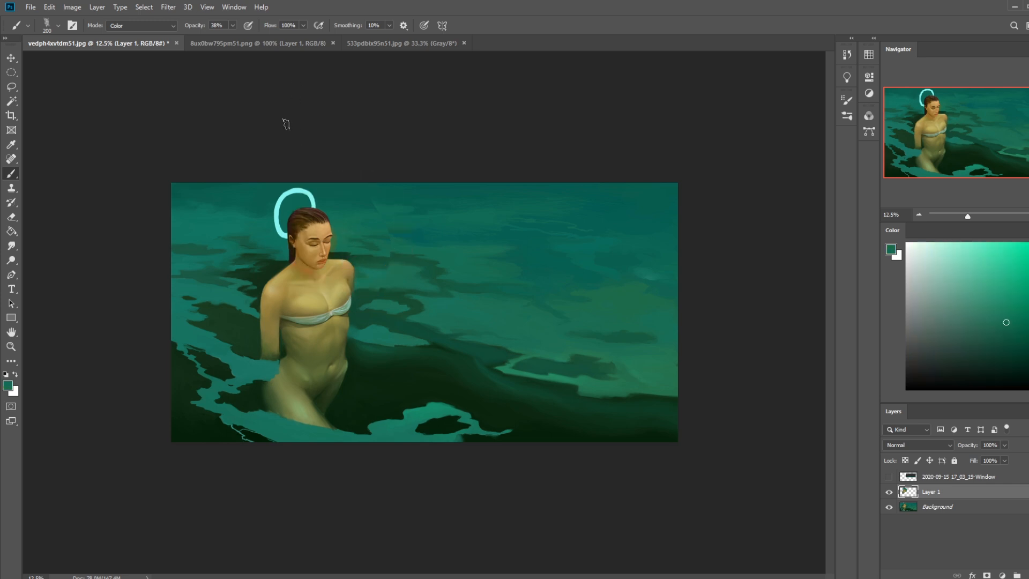
pyautogui.keyDown('alt'); pyautogui.click(325, 234); pyautogui.keyUp('alt')
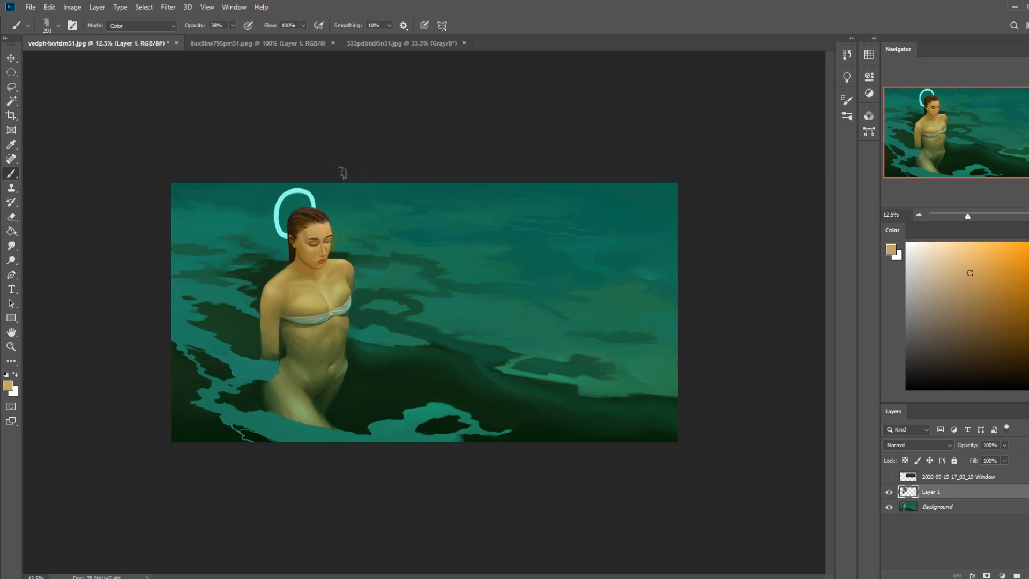
# - Set the brush opacity to 47% and even out the face and neck tint with colours sampled from the neck and chest
pyautogui.moveTo(238, 35); pyautogui.dragTo(239, 35)
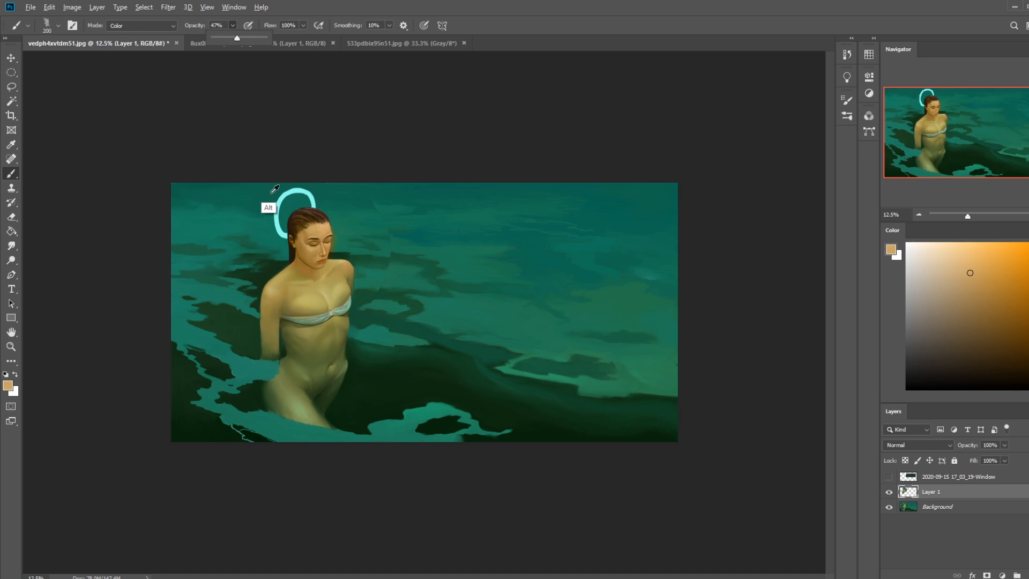
pyautogui.keyDown('alt'); pyautogui.click(306, 272); pyautogui.keyUp('alt')
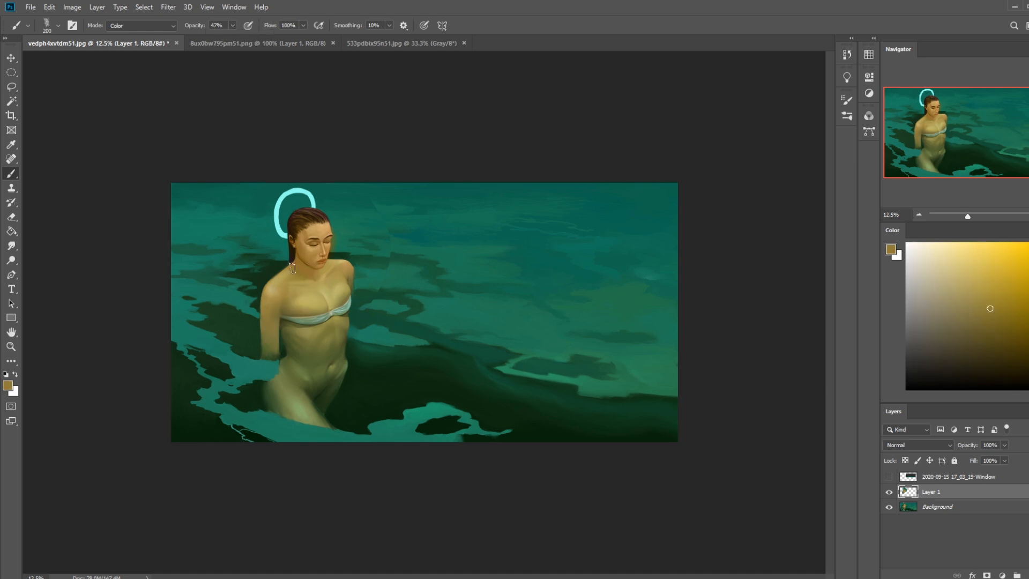
pyautogui.keyDown('alt'); pyautogui.click(298, 295); pyautogui.keyUp('alt')
# - Return the brush to Normal mode at 100% opacity and sample the water colour beside the head for touch-ups
pyautogui.click(150, 25)
pyautogui.click(121, 36)
pyautogui.click(233, 26)
pyautogui.moveTo(238, 41); pyautogui.dragTo(265, 39)
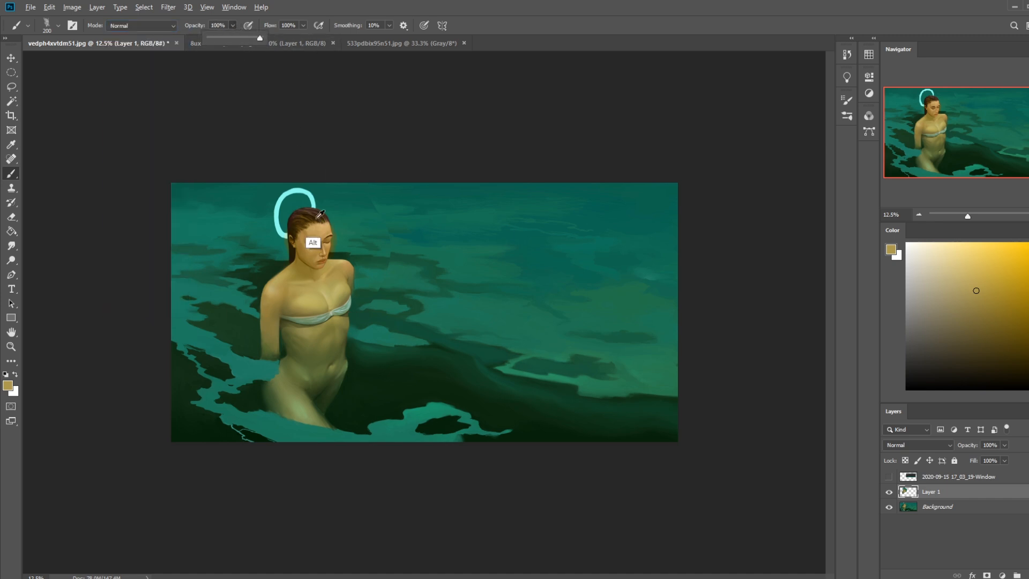
pyautogui.keyDown('alt'); pyautogui.click(347, 225); pyautogui.keyUp('alt')
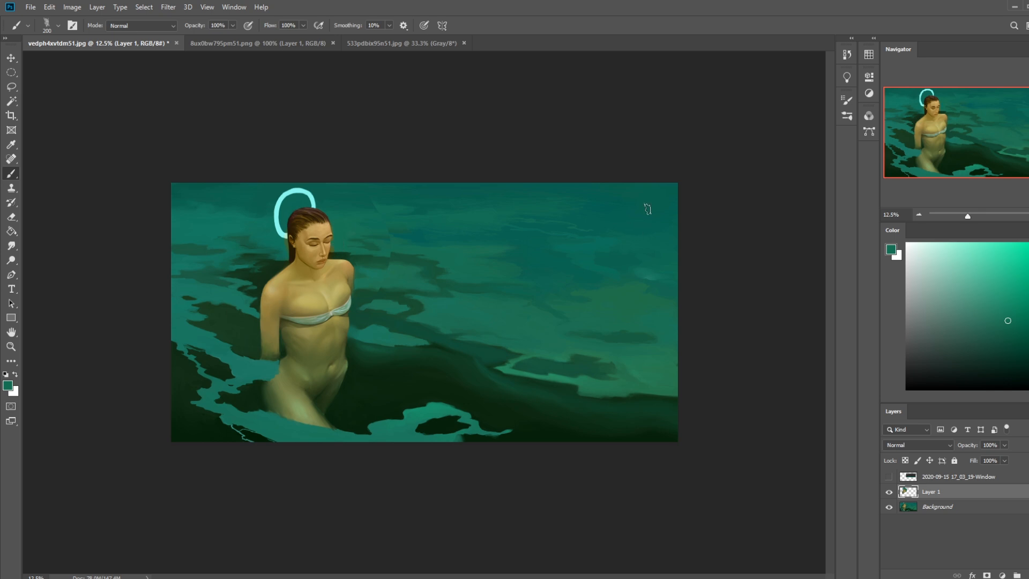
# - Compare the upper-body layer with the original by toggling its visibility, and merge it down into the Background
pyautogui.click(889, 492)
pyautogui.click(889, 492)
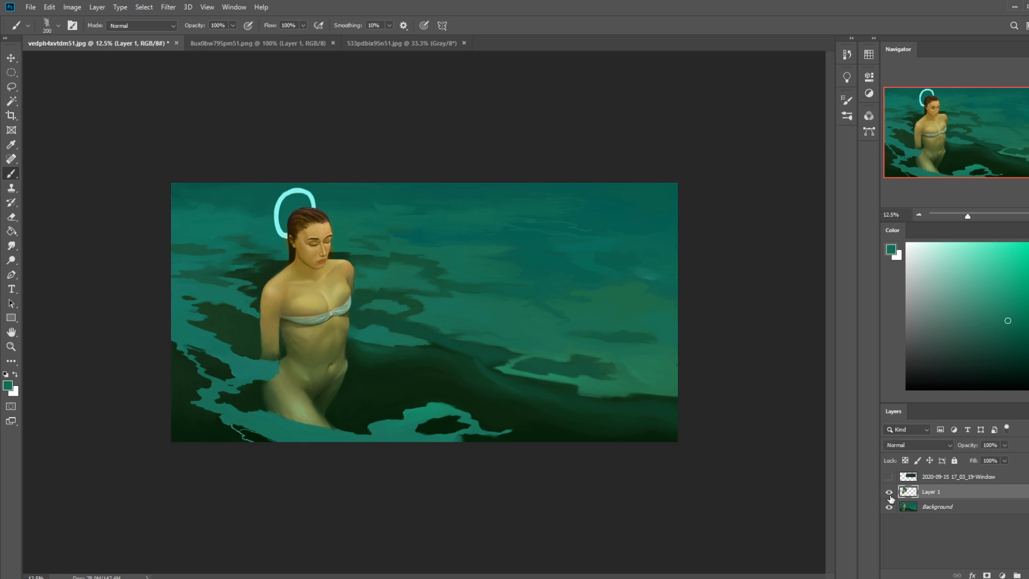
pyautogui.rightClick(938, 493)
pyautogui.click(961, 354)
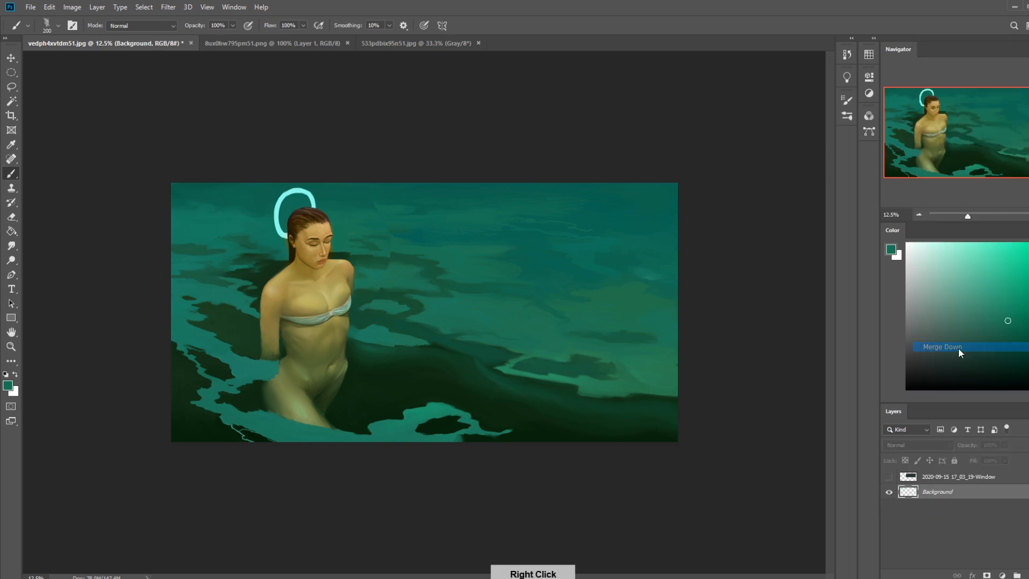
# - Repaint the water beside the swimmer's head and far shoulder with sampled greens to blend the visible copy seams
pyautogui.keyDown('alt'); pyautogui.click(396, 249); pyautogui.keyUp('alt')
pyautogui.keyDown('alt'); pyautogui.click(353, 224); pyautogui.keyUp('alt')
pyautogui.keyDown('alt'); pyautogui.click(385, 213); pyautogui.keyUp('alt')
pyautogui.keyDown('alt'); pyautogui.click(379, 198); pyautogui.keyUp('alt')
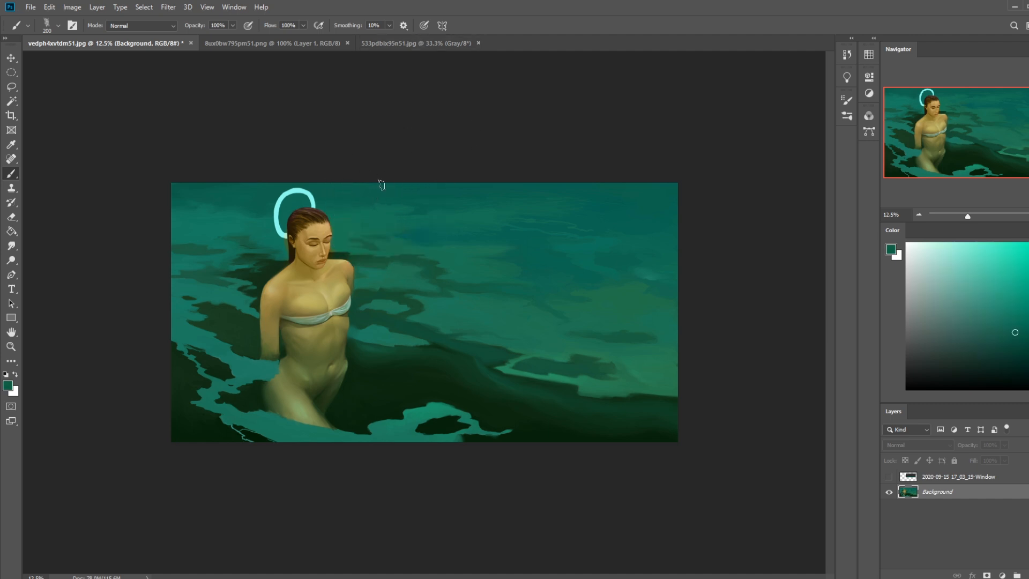
pyautogui.keyDown('alt'); pyautogui.click(395, 246); pyautogui.keyUp('alt')
pyautogui.keyDown('alt'); pyautogui.click(395, 272); pyautogui.keyUp('alt')
pyautogui.keyDown('alt'); pyautogui.click(389, 252); pyautogui.keyUp('alt')
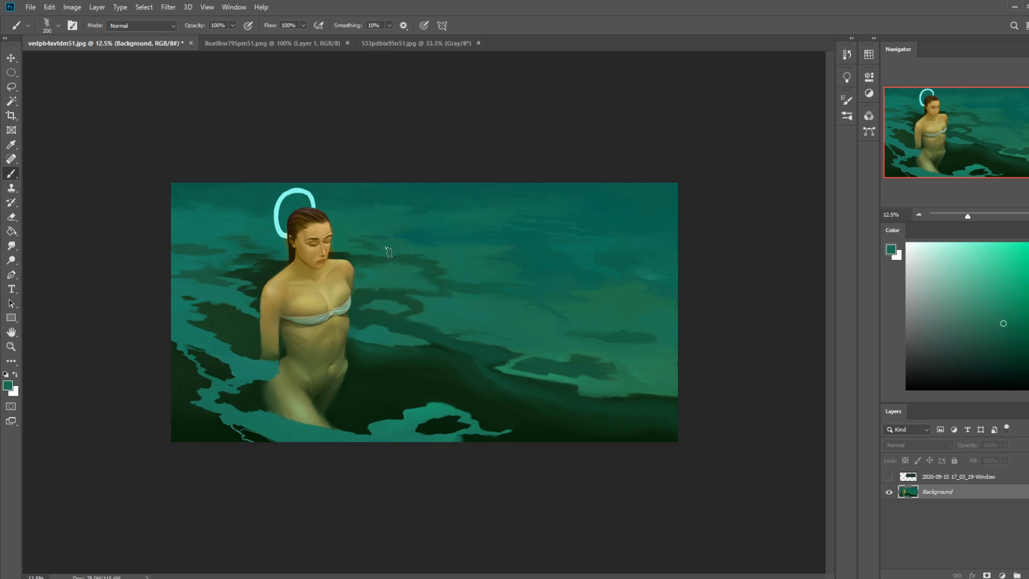
pyautogui.keyDown('alt'); pyautogui.click(406, 258); pyautogui.keyUp('alt')
pyautogui.keyDown('alt'); pyautogui.click(411, 266); pyautogui.keyUp('alt')
pyautogui.keyDown('alt'); pyautogui.click(402, 228); pyautogui.keyUp('alt')
pyautogui.keyDown('alt'); pyautogui.click(397, 224); pyautogui.keyUp('alt')
pyautogui.keyDown('alt'); pyautogui.click(408, 241); pyautogui.keyUp('alt')
pyautogui.keyDown('alt'); pyautogui.click(378, 225); pyautogui.keyUp('alt')
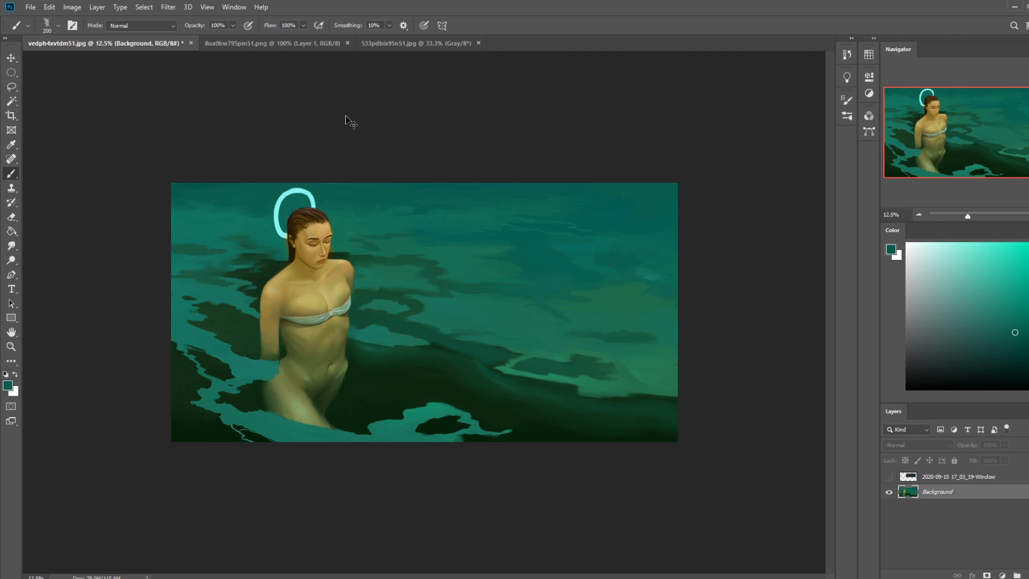
pyautogui.keyDown('alt'); pyautogui.click(354, 183); pyautogui.keyUp('alt')
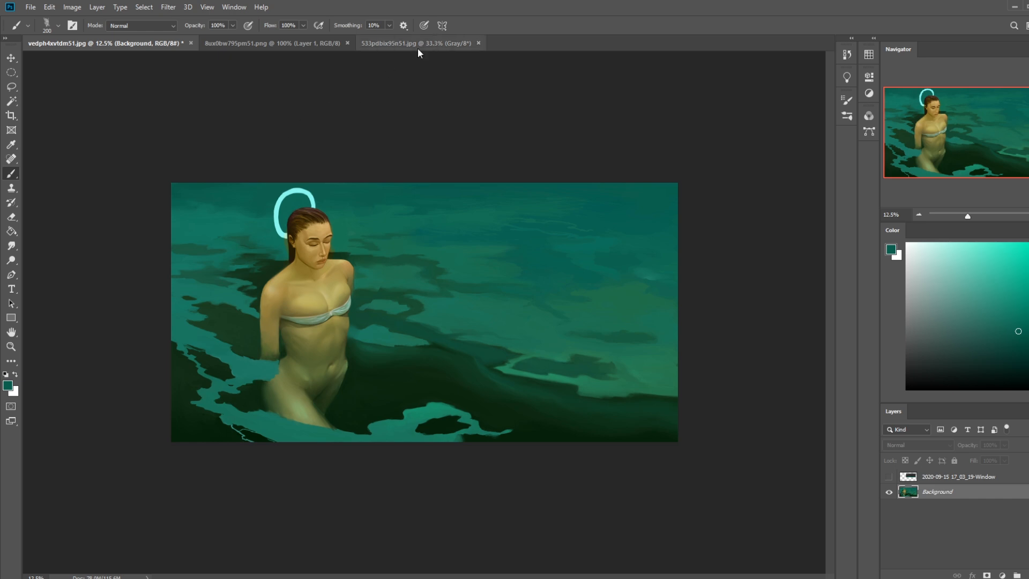
# - Clean up the water and hair edge behind the swimmer's head with a smaller brush and locally sampled colours
pyautogui.keyDown('alt'); pyautogui.click(280, 238); pyautogui.keyUp('alt')
pyautogui.press('[')
pyautogui.press('[')
pyautogui.press('[')
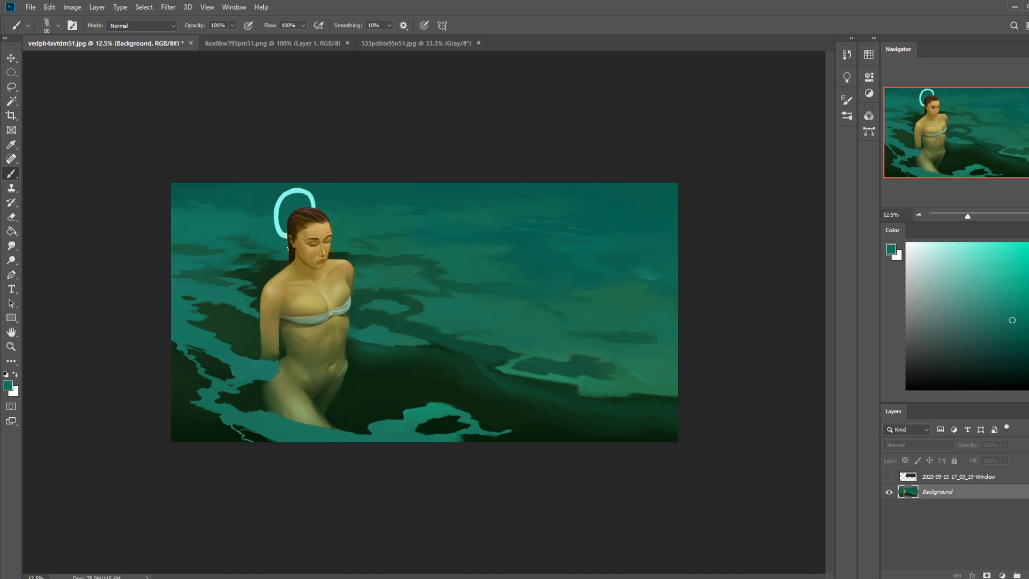
pyautogui.keyDown('alt'); pyautogui.click(276, 231); pyautogui.keyUp('alt')
pyautogui.keyDown('alt'); pyautogui.click(283, 239); pyautogui.keyUp('alt')
pyautogui.keyDown('alt'); pyautogui.click(285, 230); pyautogui.keyUp('alt')
pyautogui.keyDown('alt'); pyautogui.click(290, 227); pyautogui.keyUp('alt')
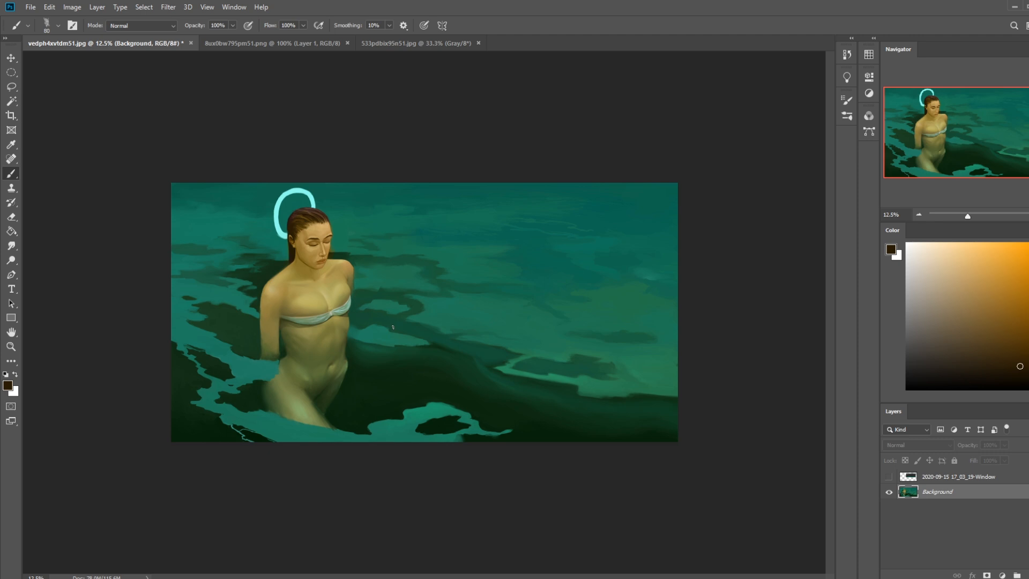
# - Touch up the bikini's centre knot with a tone sampled beside it, lowering the brush opacity to 38%
pyautogui.click(11, 245)
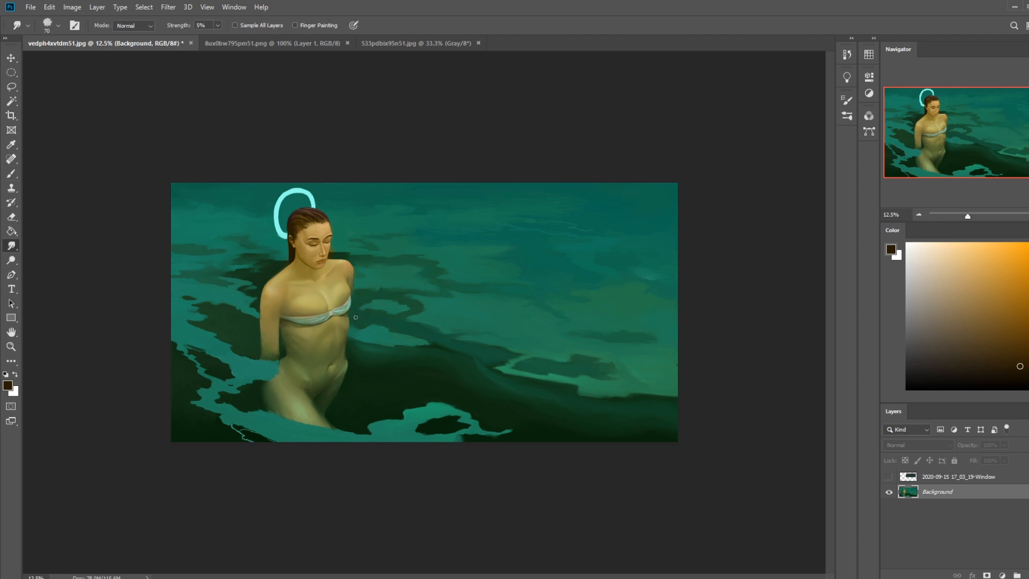
pyautogui.press('b')
pyautogui.keyDown('alt'); pyautogui.click(329, 320); pyautogui.keyUp('alt')
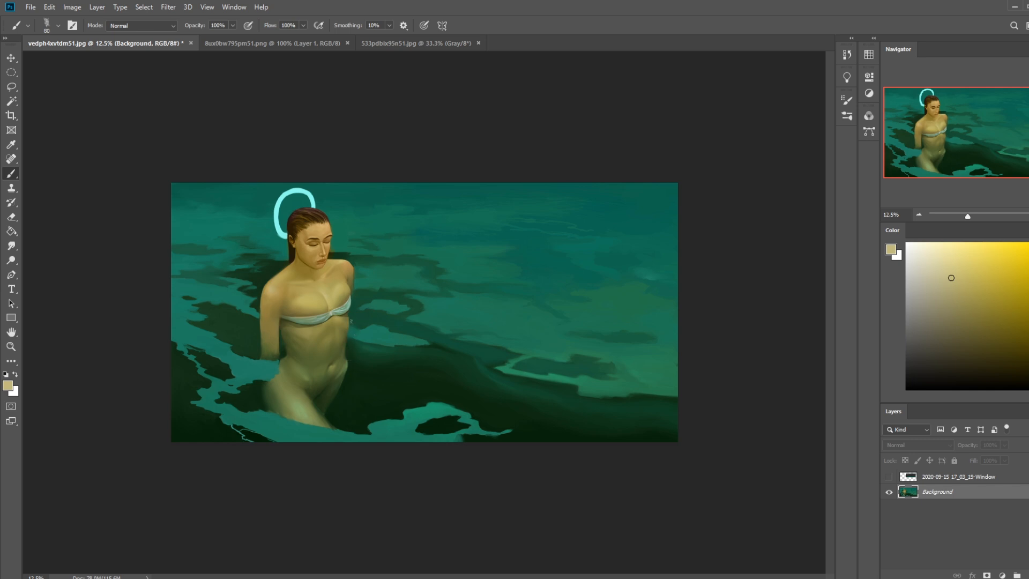
pyautogui.click(233, 27)
pyautogui.moveTo(234, 39); pyautogui.dragTo(201, 38)
pyautogui.click(330, 314)
pyautogui.hotkey('ctrl', '+')
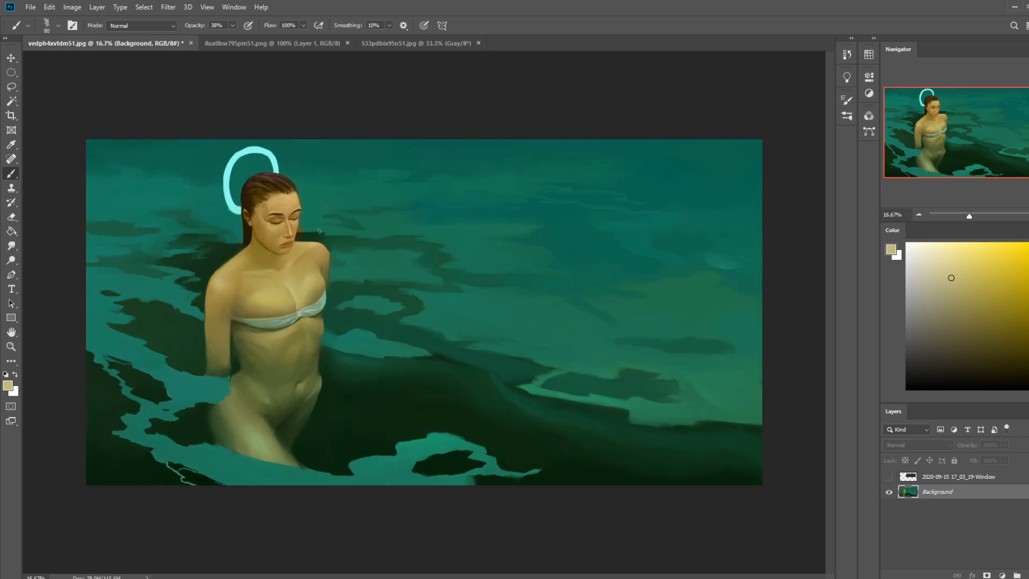
pyautogui.press('l')
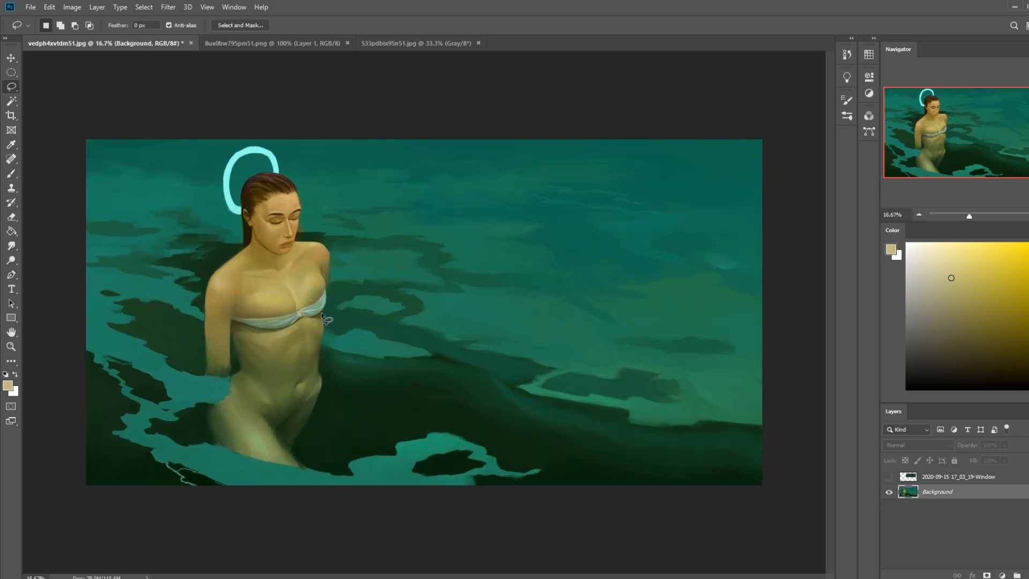
pyautogui.moveTo(321, 335); pyautogui.dragTo(322, 353)
pyautogui.moveTo(324, 310); pyautogui.dragTo(324, 312)
pyautogui.hotkey('ctrl', 'd')
pyautogui.press('b')
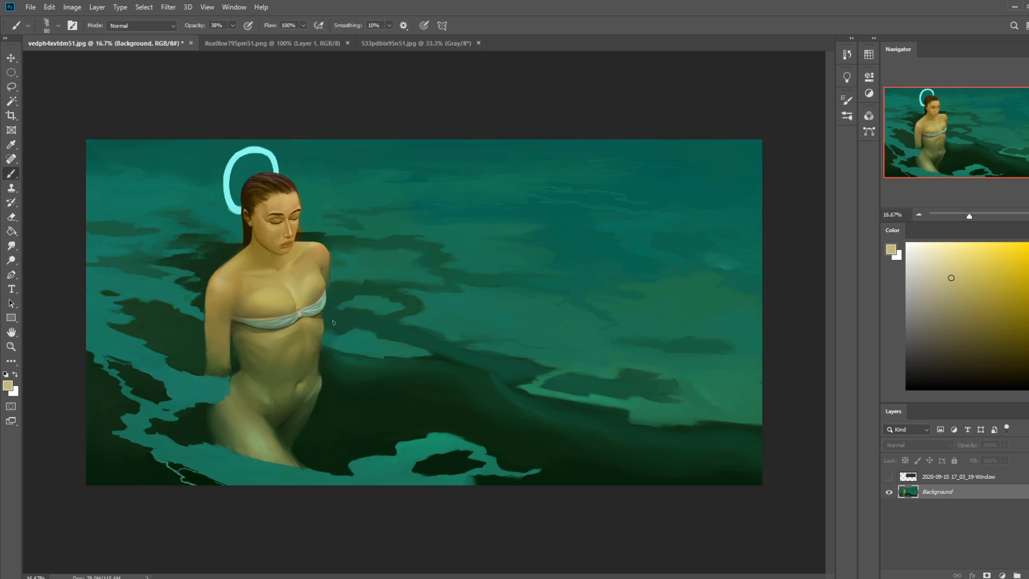
# - Refine the torso's far edge below the bikini with sampled dark water colours at 61% brush opacity, raising it to 65%
pyautogui.keyDown('alt'); pyautogui.click(329, 315); pyautogui.keyUp('alt')
pyautogui.click(232, 25)
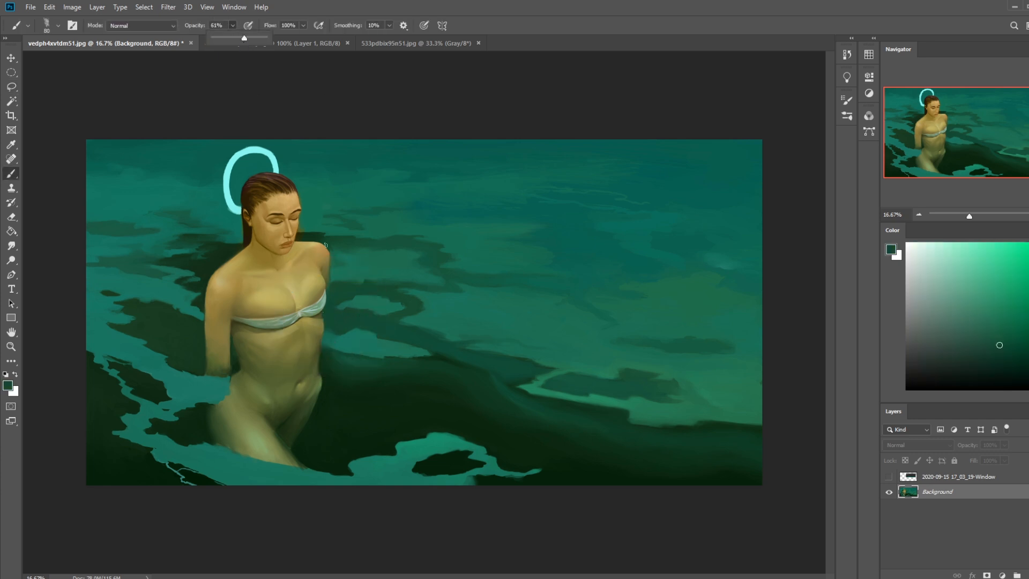
pyautogui.click(323, 311)
pyautogui.keyDown('alt'); pyautogui.click(328, 339); pyautogui.keyUp('alt')
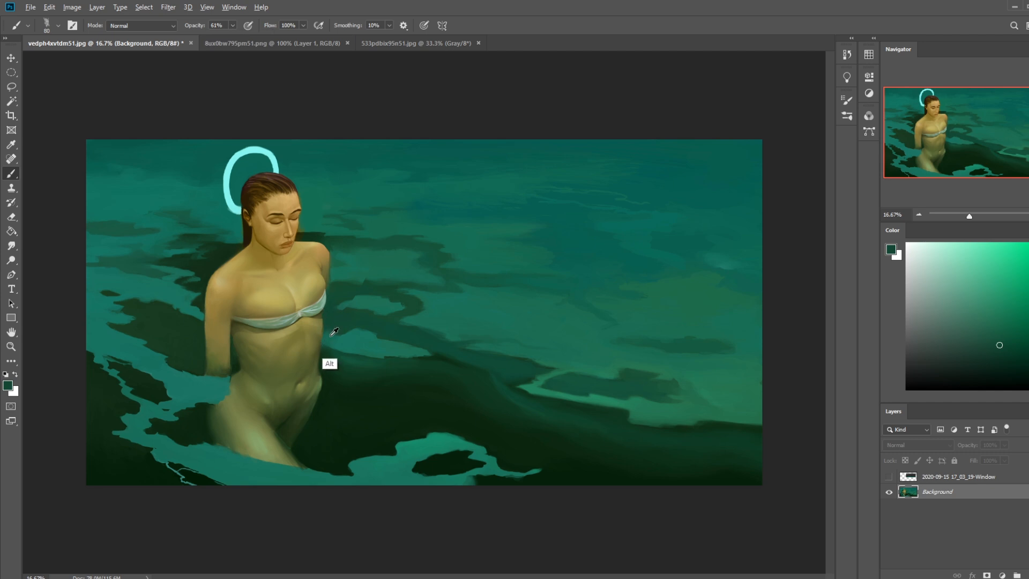
pyautogui.keyDown('alt'); pyautogui.click(334, 341); pyautogui.keyUp('alt')
pyautogui.keyDown('alt'); pyautogui.click(328, 339); pyautogui.keyUp('alt')
pyautogui.moveTo(232, 26); pyautogui.dragTo(235, 37)
pyautogui.rightClick(315, 306)
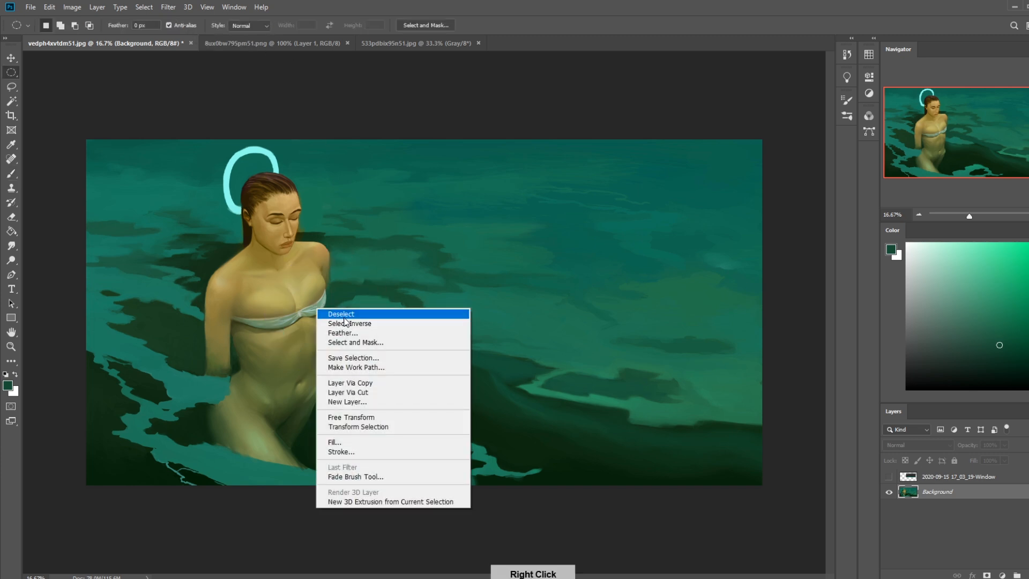
pyautogui.press('Escape')
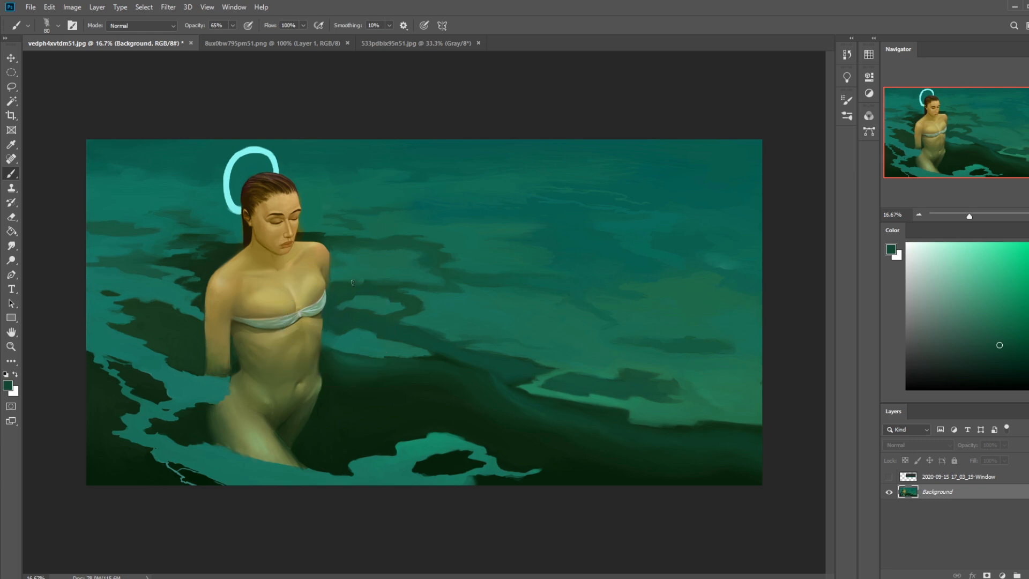
# - Copy the far edge of the bikini and upper arm onto a new layer and nudge it away from the body
pyautogui.press('l')
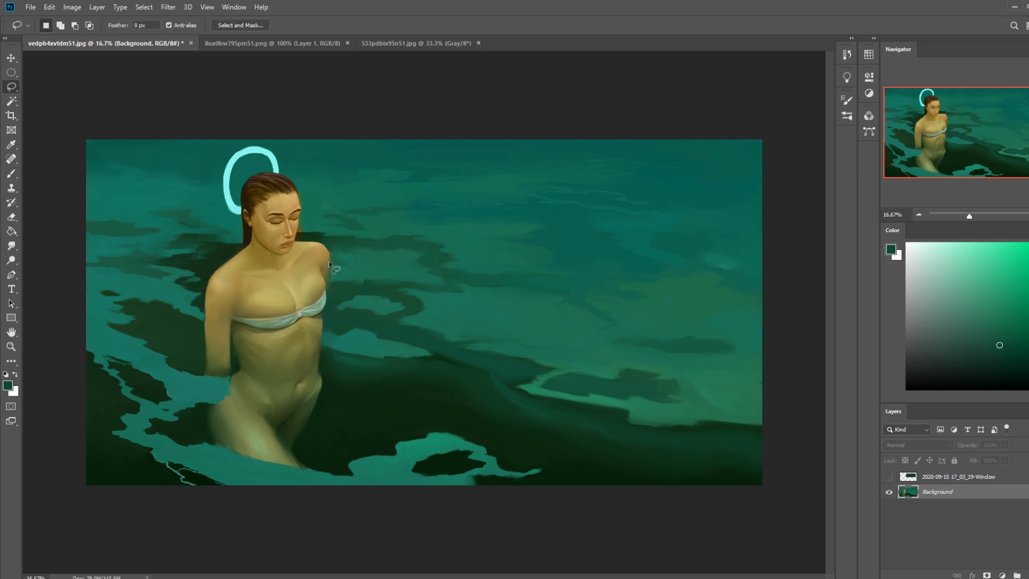
pyautogui.moveTo(328, 303)
pyautogui.mouseDown()
pyautogui.moveTo(322, 277)
pyautogui.moveTo(314, 313)
pyautogui.mouseUp()
pyautogui.hotkey('ctrl', 'j')
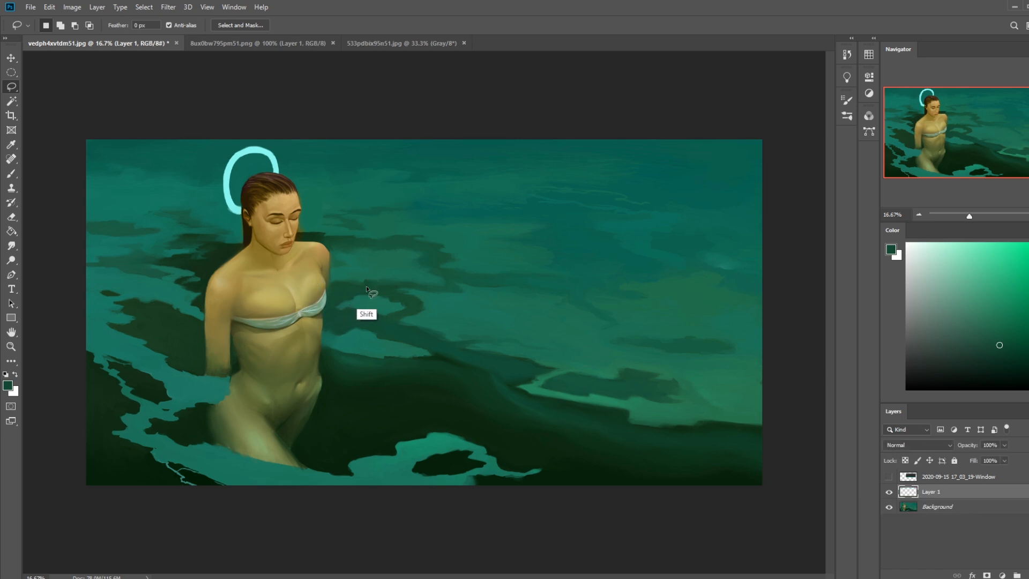
pyautogui.press('v')
pyautogui.hotkey('ctrl', 'h')
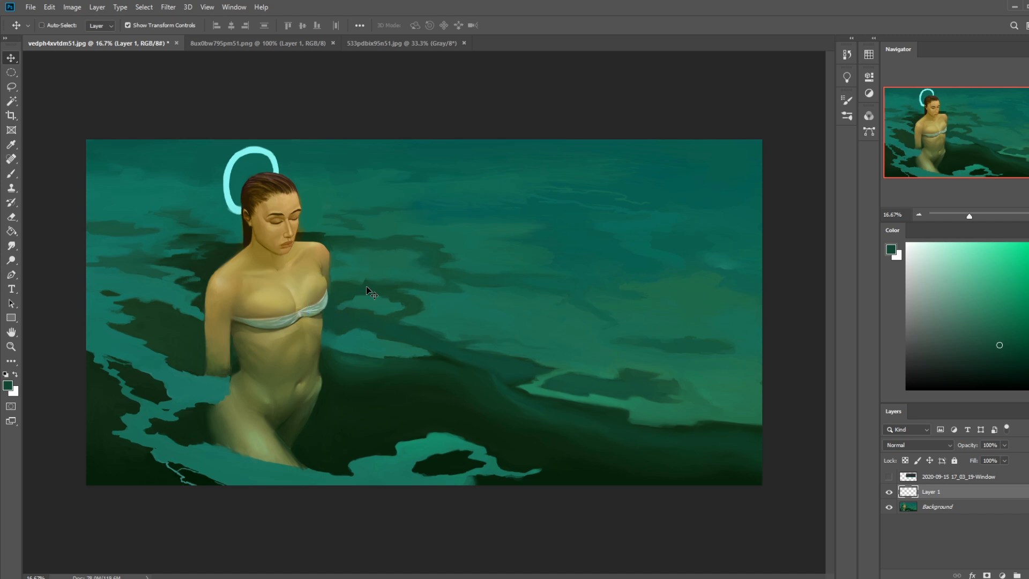
pyautogui.hotkey('shift', 'Right')
pyautogui.hotkey('shift', 'Left')
pyautogui.hotkey('shift', 'Right')
# - Clean up the copied patch's edges with a smaller eraser and merge it down into the Background
pyautogui.press('e')
pyautogui.press('[')
pyautogui.press('[')
pyautogui.press('[')
pyautogui.press('[')
pyautogui.press('[')
pyautogui.press('[')
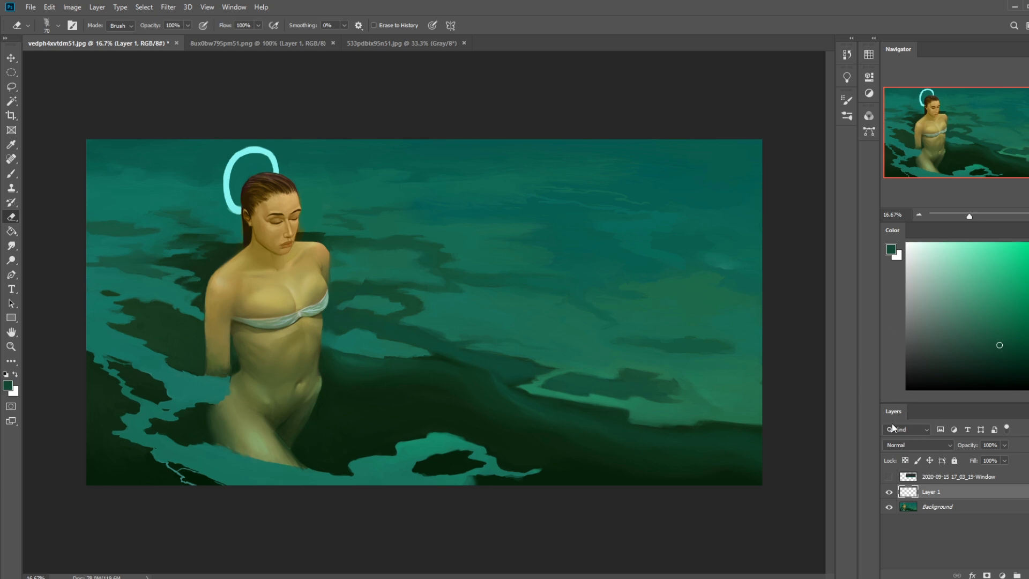
pyautogui.rightClick(947, 492)
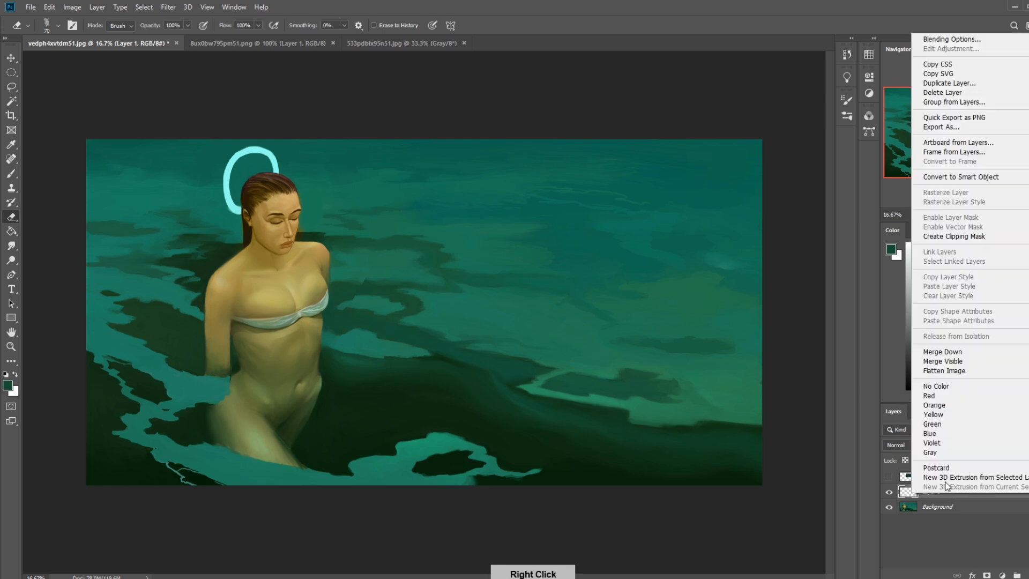
pyautogui.click(945, 352)
# - Repaint the chest above the bikini with a sampled skin tone and smudge it smooth
pyautogui.press('r')
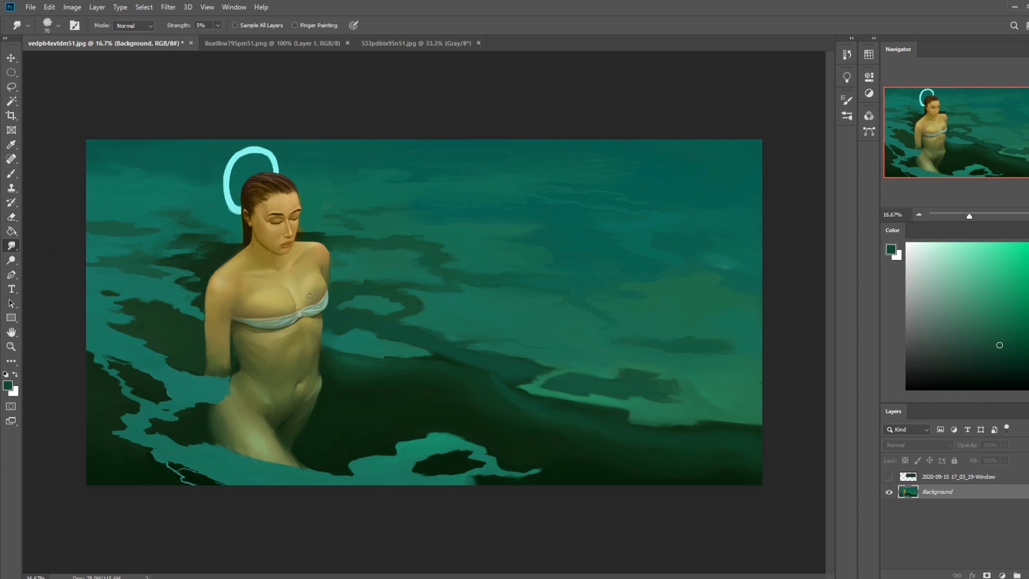
pyautogui.press('b')
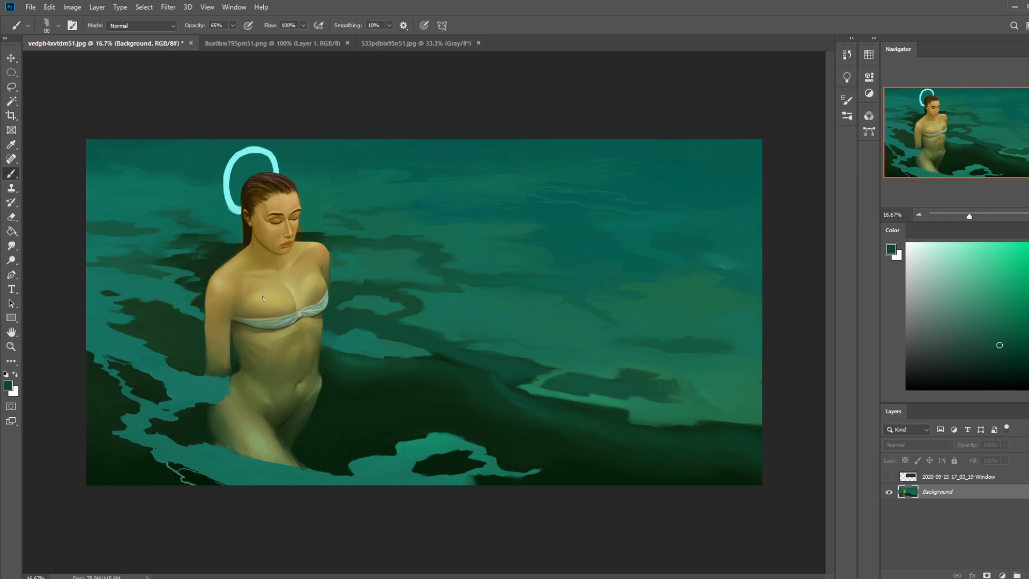
pyautogui.keyDown('alt'); pyautogui.click(263, 295); pyautogui.keyUp('alt')
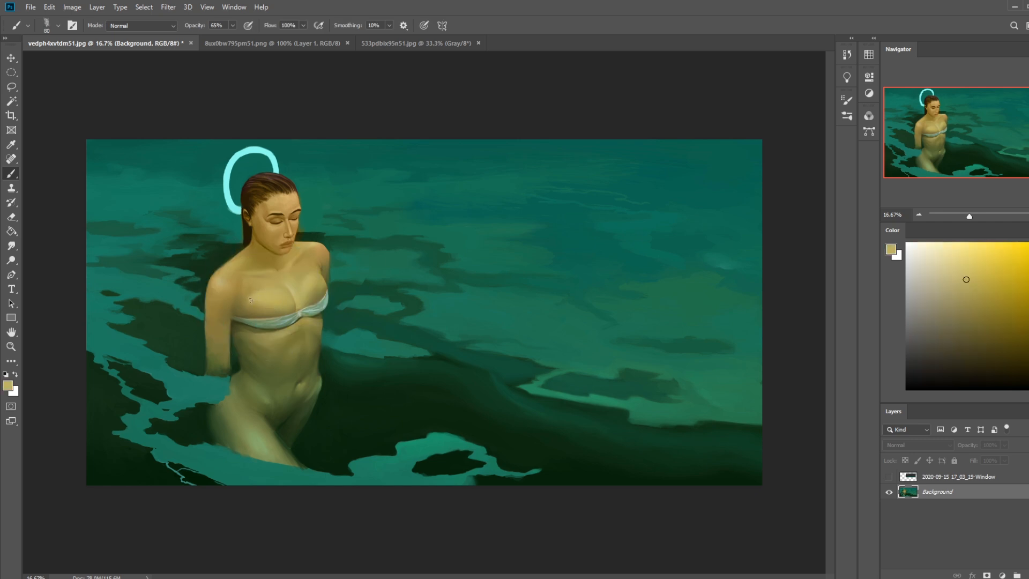
pyautogui.click(12, 245)
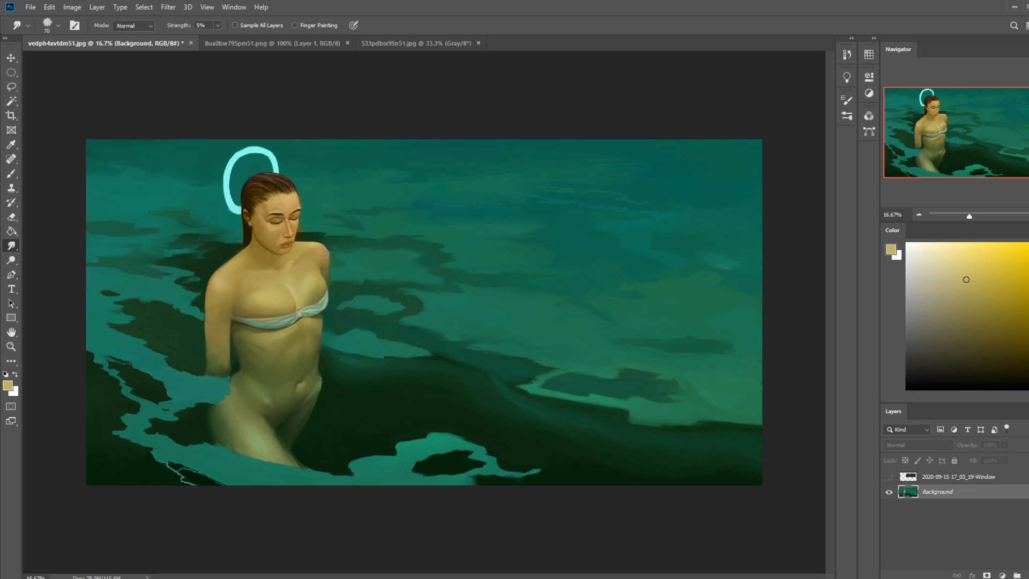
# - Model the base of the neck and the breastbone with locally sampled skin tones and smudge the strokes together
pyautogui.press('b')
pyautogui.keyDown('alt'); pyautogui.click(279, 269); pyautogui.keyUp('alt')
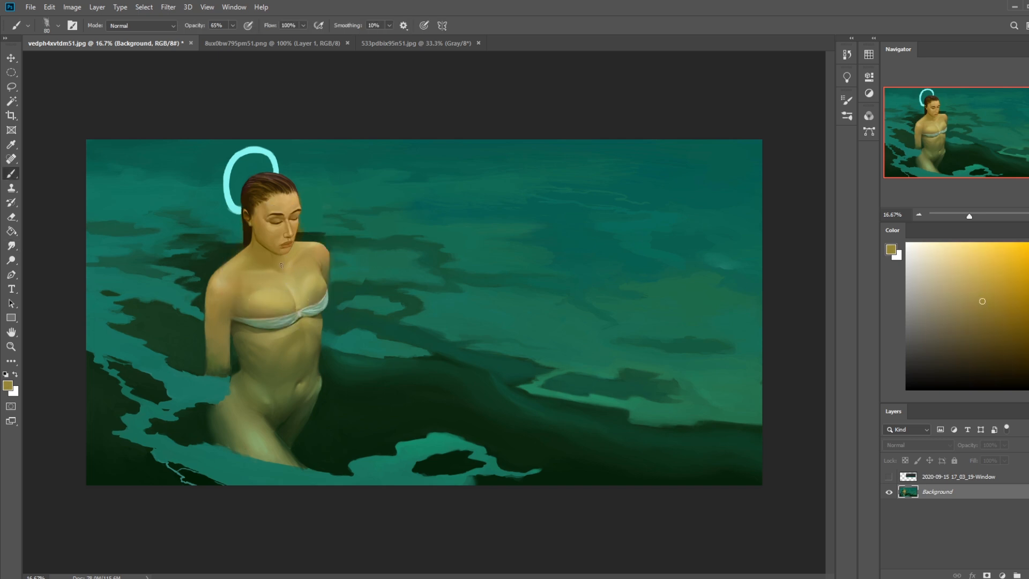
pyautogui.keyDown('alt'); pyautogui.click(275, 272); pyautogui.keyUp('alt')
pyautogui.keyDown('alt'); pyautogui.click(284, 276); pyautogui.keyUp('alt')
pyautogui.keyDown('alt'); pyautogui.click(281, 287); pyautogui.keyUp('alt')
pyautogui.click(14, 246)
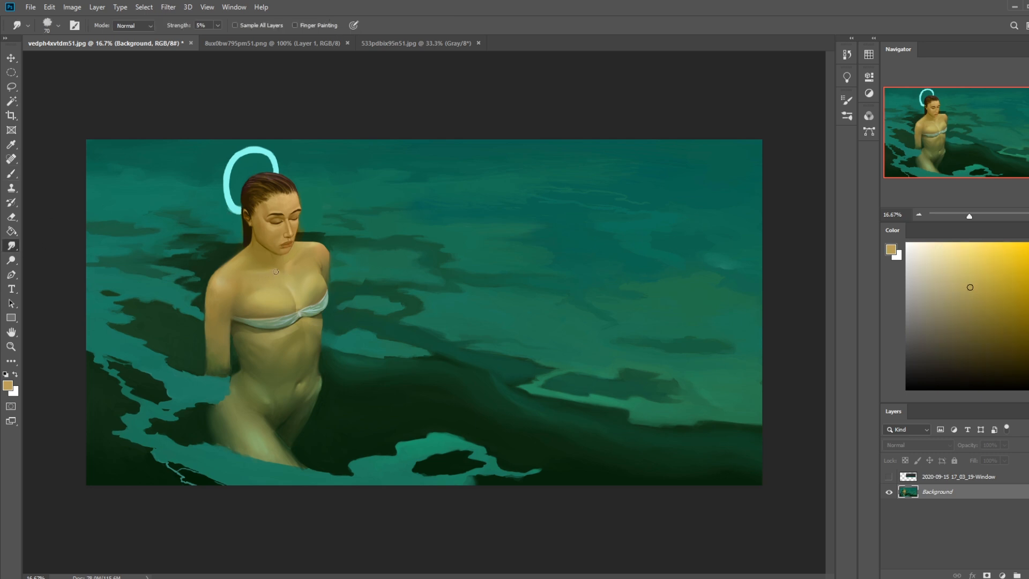
# - Refine the neck shading with sampled skin tones and clean the waist's far edge with sampled dark water colours
pyautogui.press('b')
pyautogui.keyDown('alt'); pyautogui.click(282, 255); pyautogui.keyUp('alt')
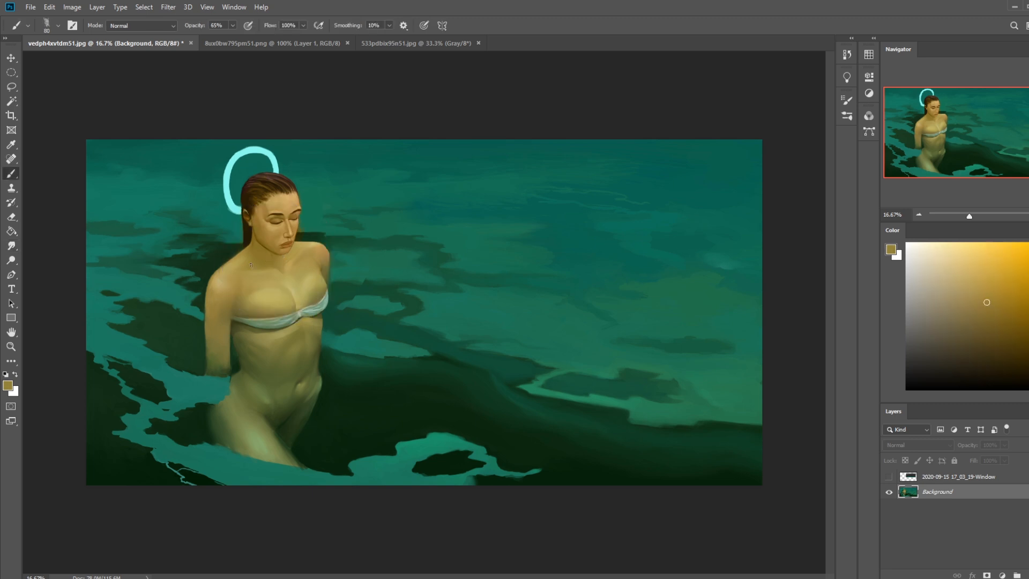
pyautogui.keyDown('alt'); pyautogui.click(299, 246); pyautogui.keyUp('alt')
pyautogui.keyDown('alt'); pyautogui.click(322, 359); pyautogui.keyUp('alt')
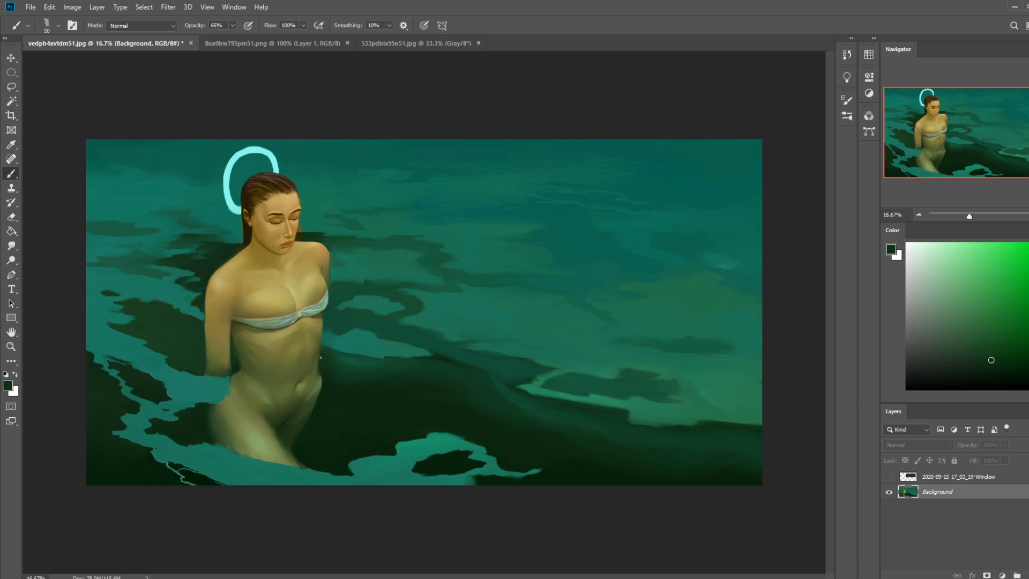
pyautogui.keyDown('alt'); pyautogui.click(333, 384); pyautogui.keyUp('alt')
# - Lasso the submerged lower body and the surrounding water, following the waistline as the upper boundary
pyautogui.press('l')
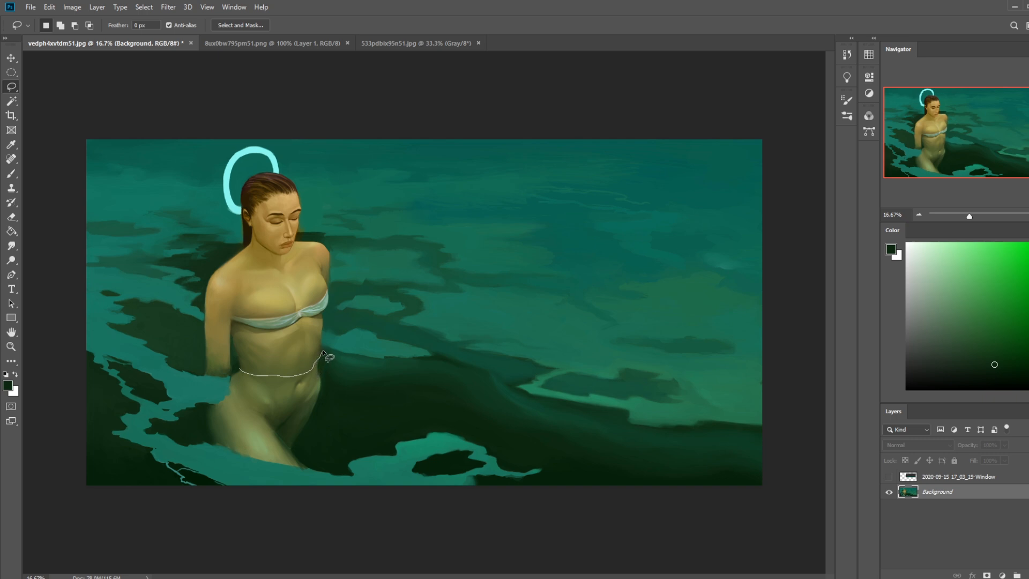
pyautogui.moveTo(328, 425); pyautogui.dragTo(316, 344)
pyautogui.press('shift')
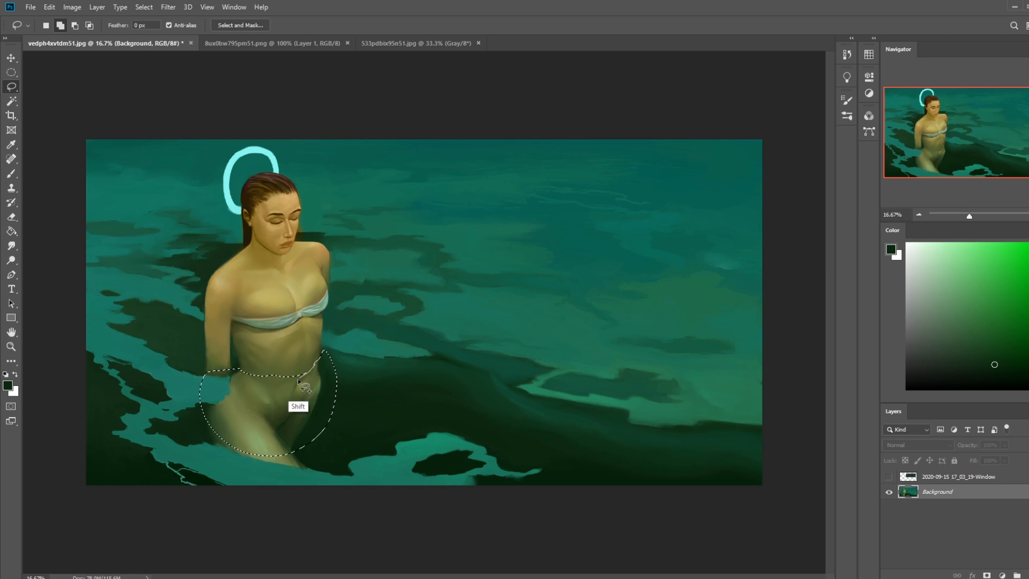
pyautogui.press('shift')
pyautogui.moveTo(197, 398)
pyautogui.mouseDown()
pyautogui.moveTo(353, 508)
pyautogui.moveTo(376, 344)
pyautogui.moveTo(356, 338)
pyautogui.mouseUp()
pyautogui.hotkey('ctrl', 'z')
pyautogui.moveTo(217, 381)
pyautogui.mouseDown()
pyautogui.moveTo(250, 508)
pyautogui.moveTo(455, 389)
pyautogui.moveTo(342, 346)
pyautogui.moveTo(323, 368)
pyautogui.moveTo(248, 402)
pyautogui.moveTo(209, 378)
pyautogui.moveTo(227, 371)
pyautogui.moveTo(203, 366)
pyautogui.moveTo(203, 411)
pyautogui.mouseUp()
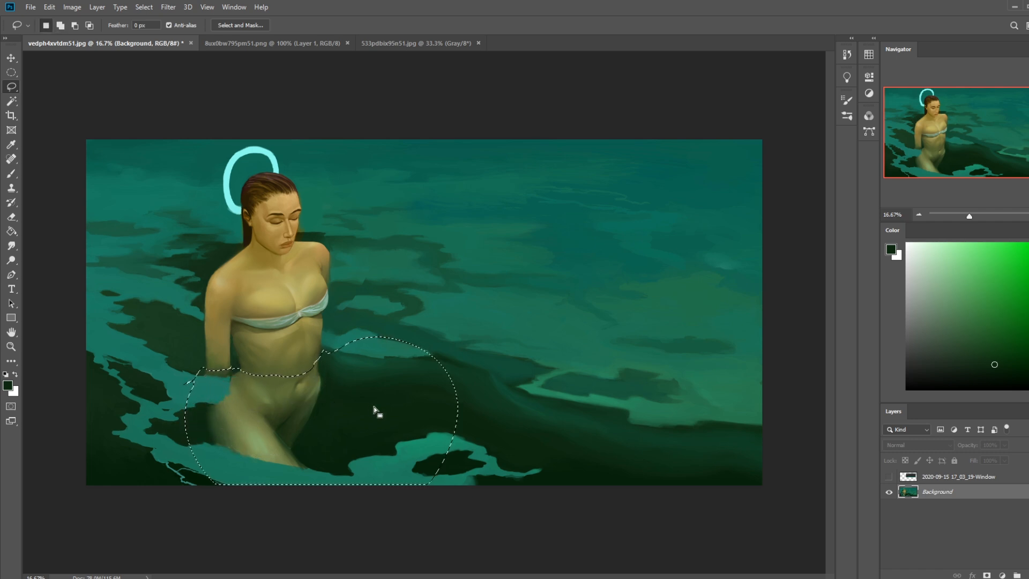
pyautogui.hotkey('ctrl', '-')
pyautogui.hotkey('ctrl', '-')
pyautogui.hotkey('ctrl', 'd')
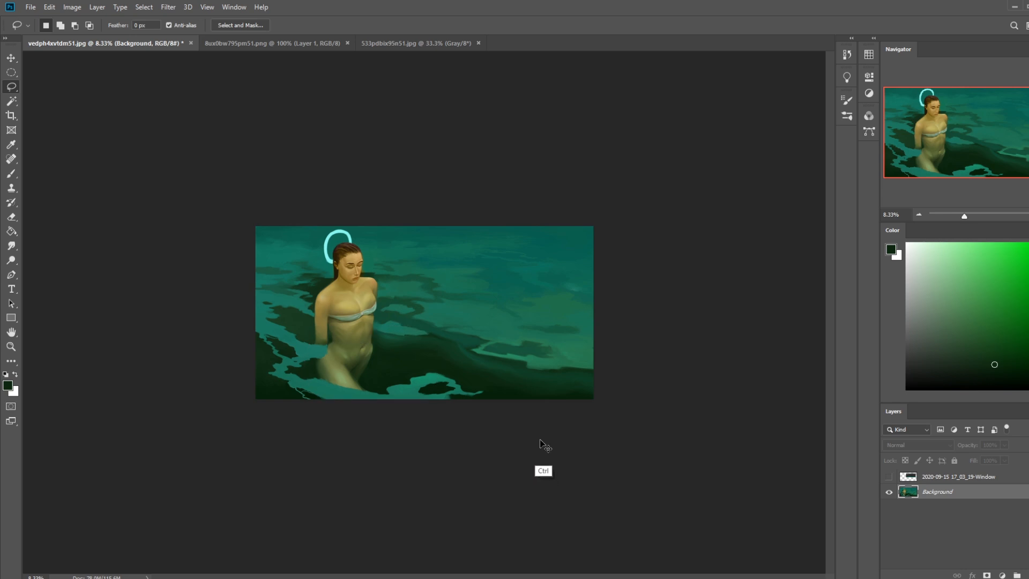
# - Enlarge the brush to 1100 px and set its blending mode to Color
pyautogui.press('b')
pyautogui.press(']')
pyautogui.press(']')
pyautogui.press(']')
pyautogui.press(']')
pyautogui.press(']')
pyautogui.press(']')
pyautogui.press(']')
pyautogui.press(']')
pyautogui.press(']')
pyautogui.press(']')
pyautogui.press(']')
pyautogui.click(141, 25)
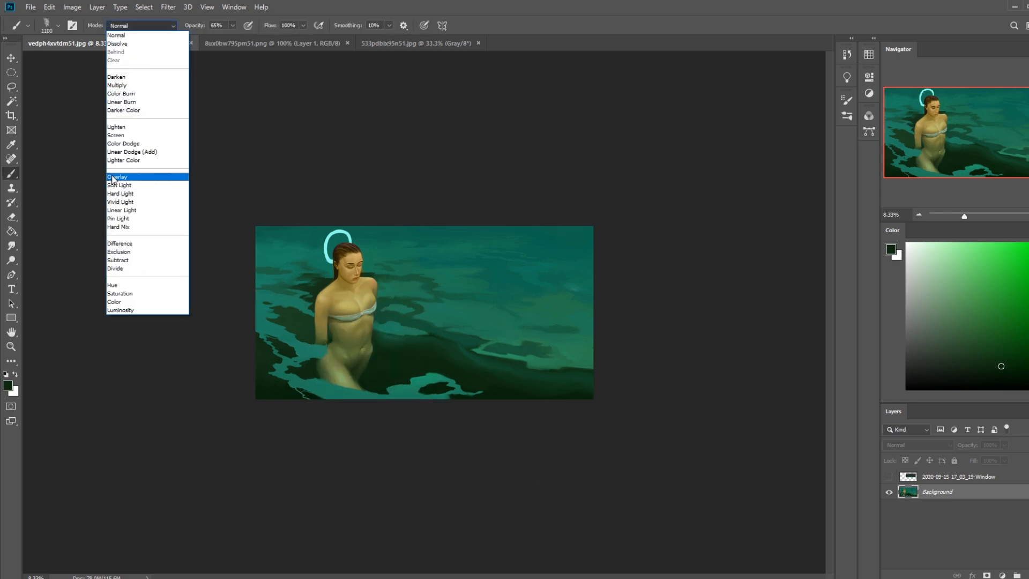
pyautogui.click(114, 302)
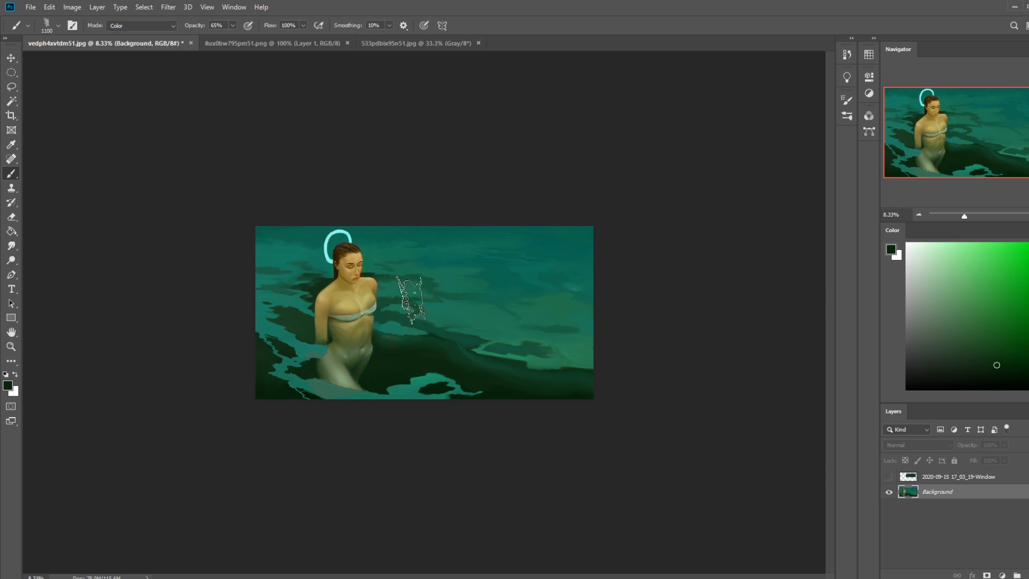
# - Switch to the 500 px soft round brush at 100% opacity and try tinting the submerged lower body dark green
pyautogui.rightClick(449, 295)
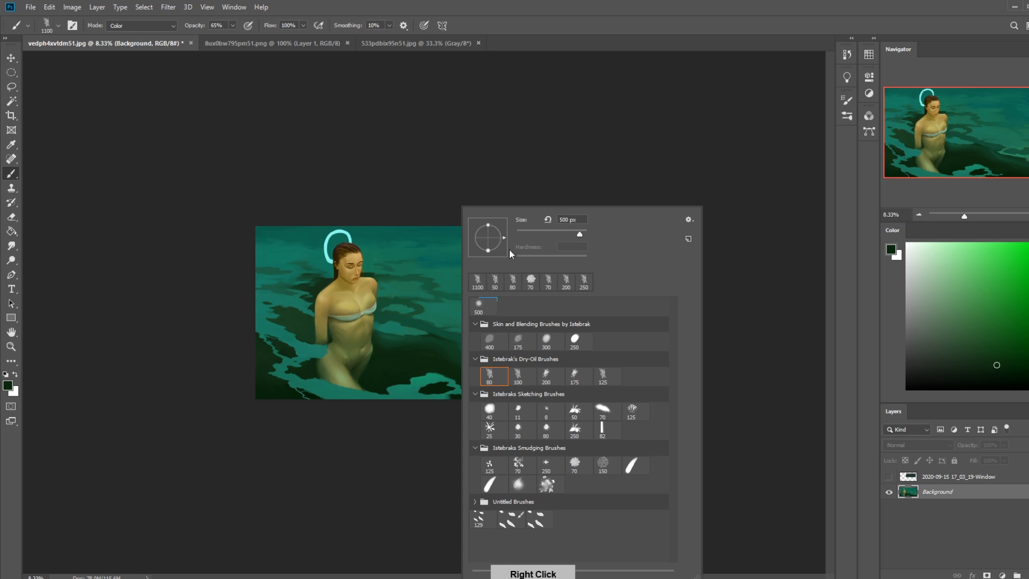
pyautogui.doubleClick(478, 306)
pyautogui.moveTo(235, 25); pyautogui.dragTo(239, 43)
pyautogui.click(351, 379)
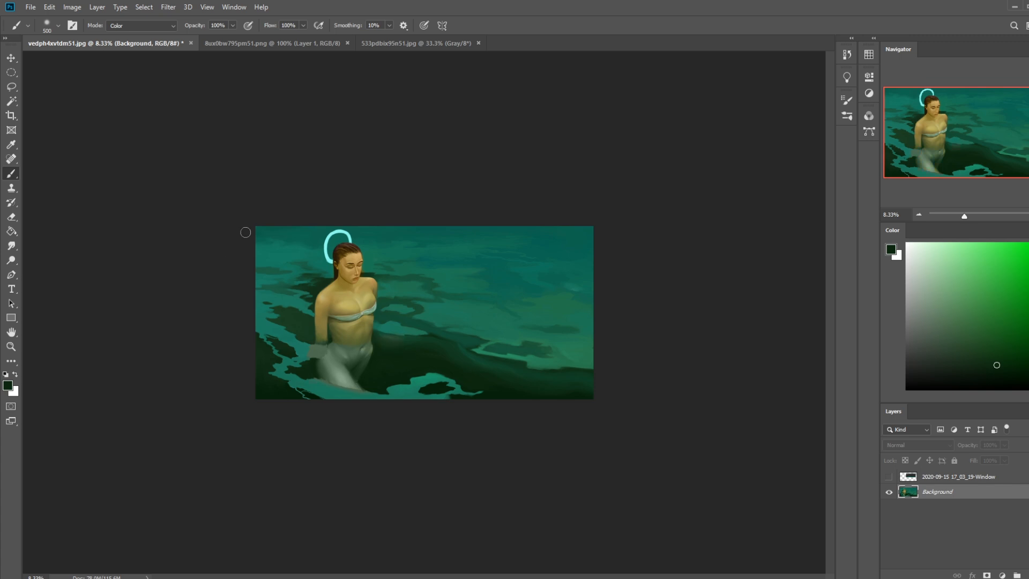
pyautogui.hotkey('ctrl', 'z')
# - Tint the submerged hips and legs with a sampled teal, using a 1000 px brush at 47% opacity
pyautogui.keyDown('alt'); pyautogui.click(394, 327); pyautogui.keyUp('alt')
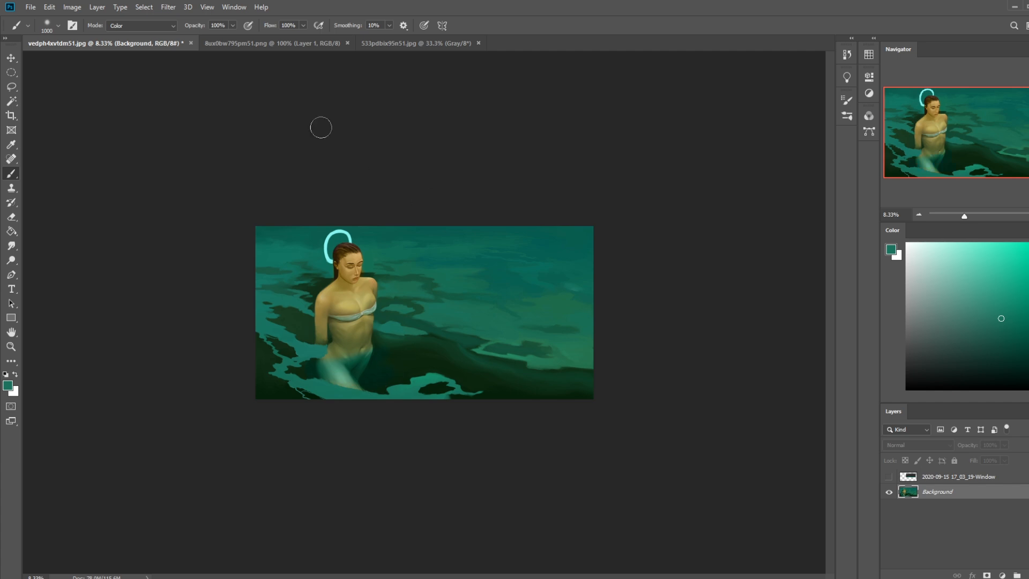
pyautogui.click(232, 25)
pyautogui.moveTo(230, 35); pyautogui.dragTo(212, 35)
pyautogui.click(376, 384)
# - Warm the transition at the waist with an olive tone sampled from the torso, enlarging the brush to 3000 px
pyautogui.keyDown('alt'); pyautogui.click(361, 335); pyautogui.keyUp('alt')
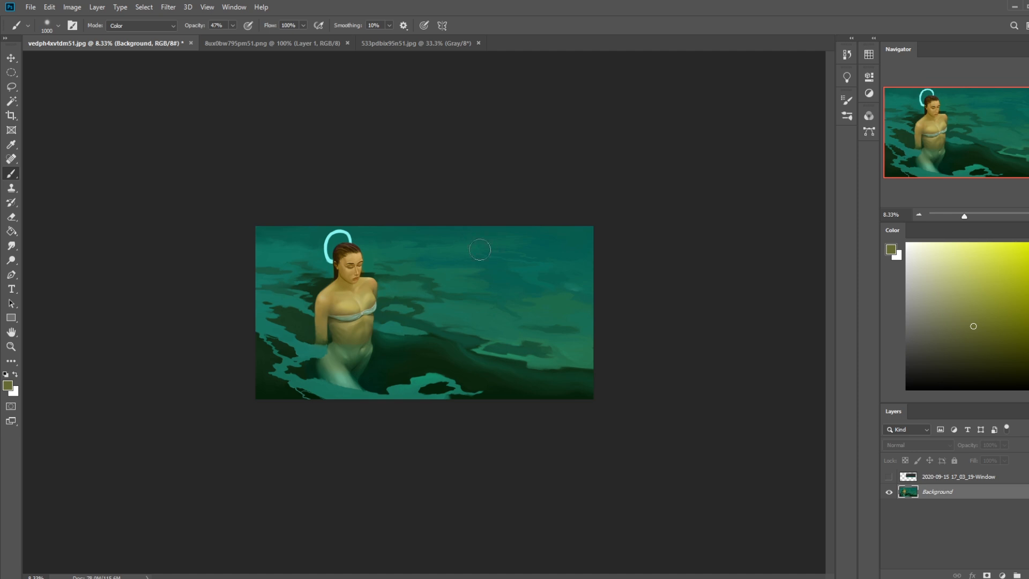
pyautogui.press(']')
pyautogui.press(']')
pyautogui.press(']')
pyautogui.press(']')
pyautogui.press(']')
pyautogui.press(']')
pyautogui.press(']')
pyautogui.press(']')
pyautogui.press(']')
pyautogui.press(']')
pyautogui.press(']')
pyautogui.press(']')
pyautogui.press(']')
pyautogui.press(']')
pyautogui.press(']')
pyautogui.press(']')
pyautogui.press(']')
pyautogui.press(']')
pyautogui.press(']')
# - Copy the whole tinted image, return to an earlier history state and paste the copy as a new layer
pyautogui.hotkey('ctrl', 'a')
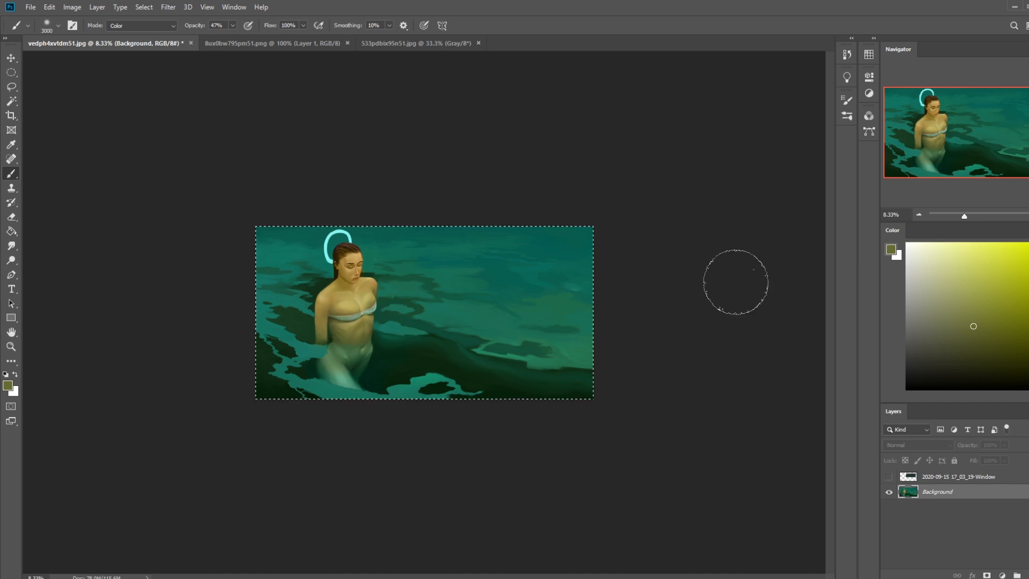
pyautogui.click(846, 54)
pyautogui.click(751, 204)
pyautogui.hotkey('ctrl', 'v')
pyautogui.click(815, 50)
# - Soften the pasted layer's tint around the waist and hips with an enlarged soft round eraser
pyautogui.press('e')
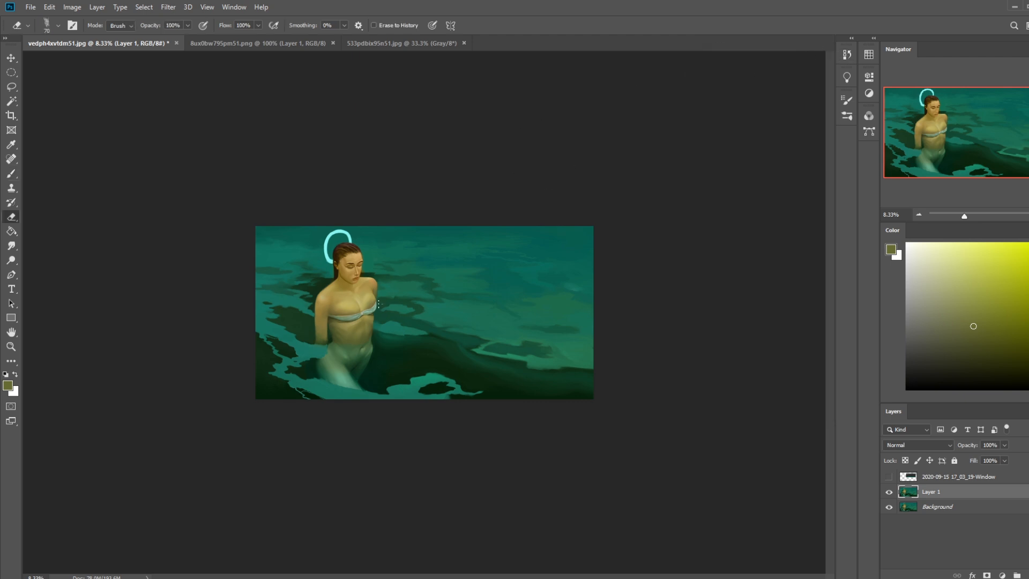
pyautogui.rightClick(444, 269)
pyautogui.doubleClick(474, 304)
pyautogui.press(']')
# - Lasso a jagged waterline shape across the swimmer's waist, extending to both sides of the body
pyautogui.press('l')
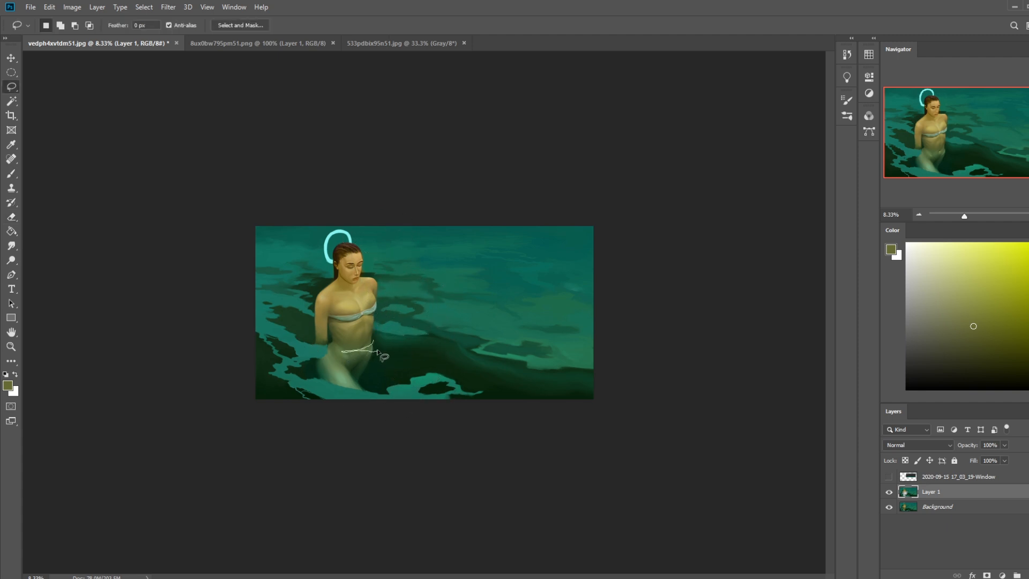
pyautogui.press('shift')
pyautogui.moveTo(379, 347); pyautogui.dragTo(314, 352)
pyautogui.press('shift')
pyautogui.moveTo(384, 349); pyautogui.dragTo(381, 346)
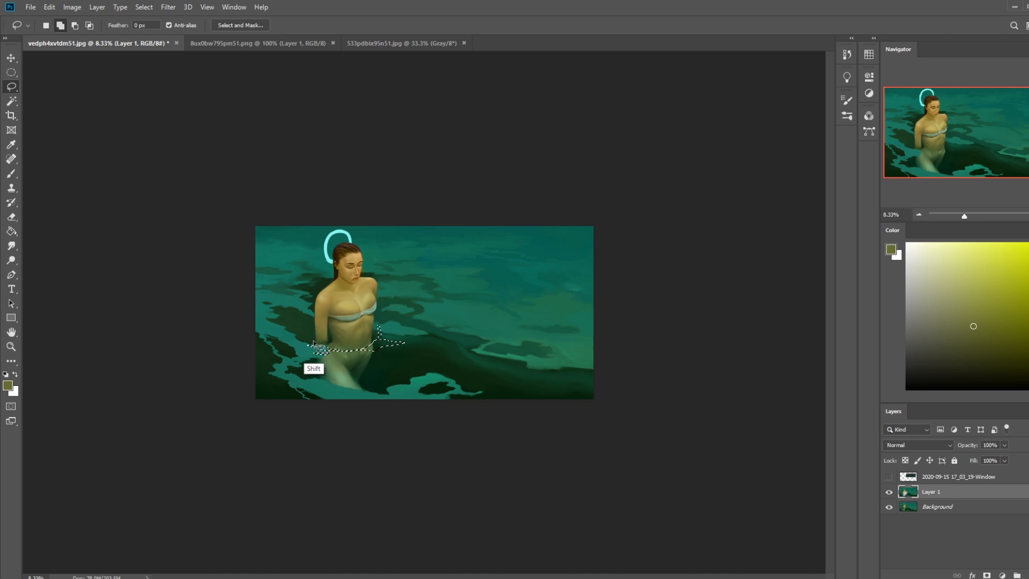
pyautogui.moveTo(300, 335)
pyautogui.mouseDown()
pyautogui.moveTo(315, 347)
pyautogui.moveTo(282, 328)
pyautogui.moveTo(361, 338)
pyautogui.mouseUp()
pyautogui.hotkey('ctrl', 'h')
# - Paint the waterline across the waist on a new layer with sampled teal at 100% brush opacity
pyautogui.press('b')
pyautogui.click(1017, 575)
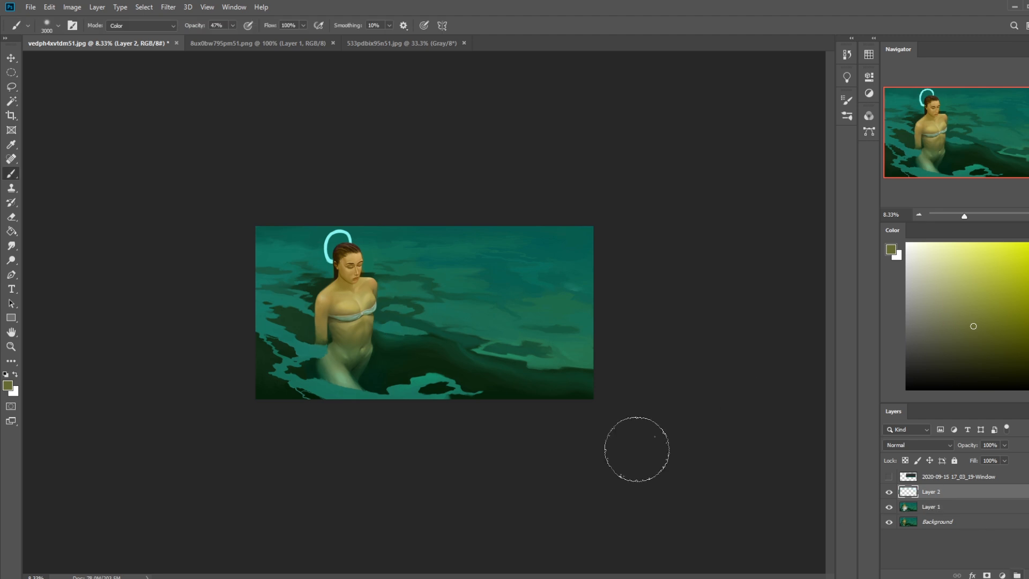
pyautogui.keyDown('alt'); pyautogui.click(317, 364); pyautogui.keyUp('alt')
pyautogui.moveTo(234, 25); pyautogui.dragTo(271, 42)
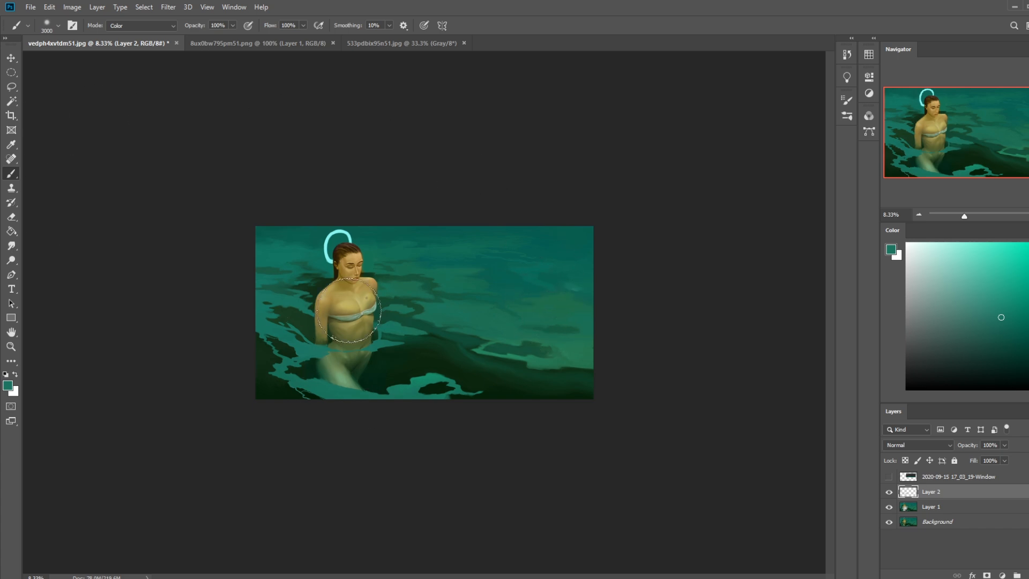
pyautogui.keyDown('alt'); pyautogui.click(347, 228); pyautogui.keyUp('alt')
pyautogui.keyDown('alt'); pyautogui.click(370, 252); pyautogui.keyUp('alt')
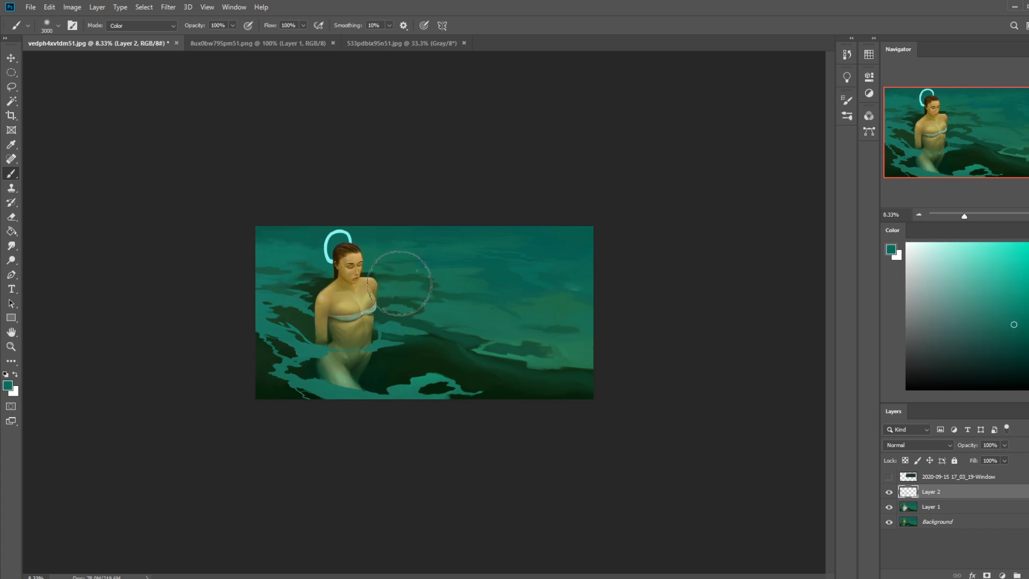
# - Try brightening the waterline with cyan sampled from the halo, using the brush in Normal mode
pyautogui.click(138, 27)
pyautogui.click(122, 30)
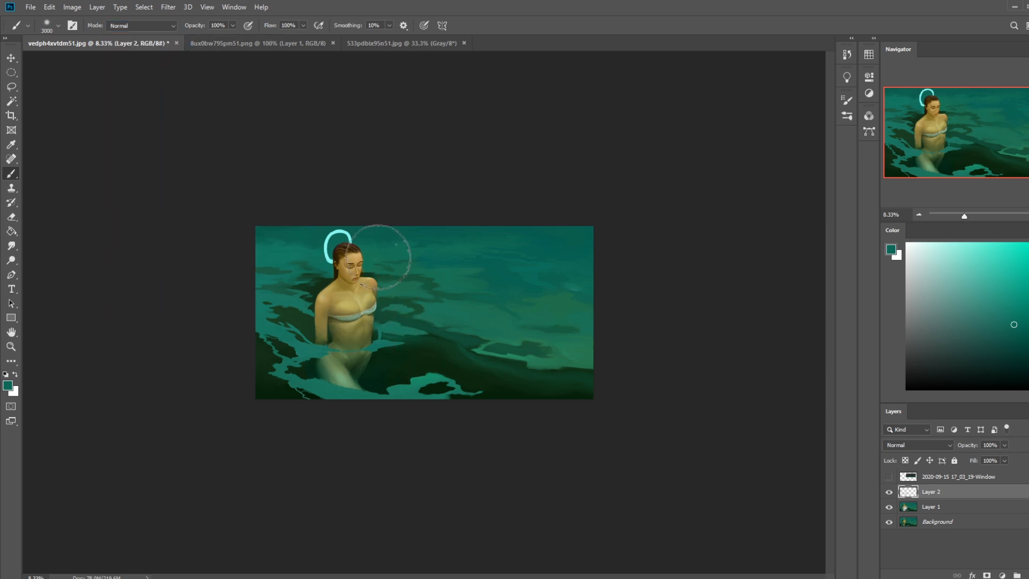
pyautogui.keyDown('alt'); pyautogui.click(328, 252); pyautogui.keyUp('alt')
pyautogui.moveTo(400, 350); pyautogui.dragTo(286, 327)
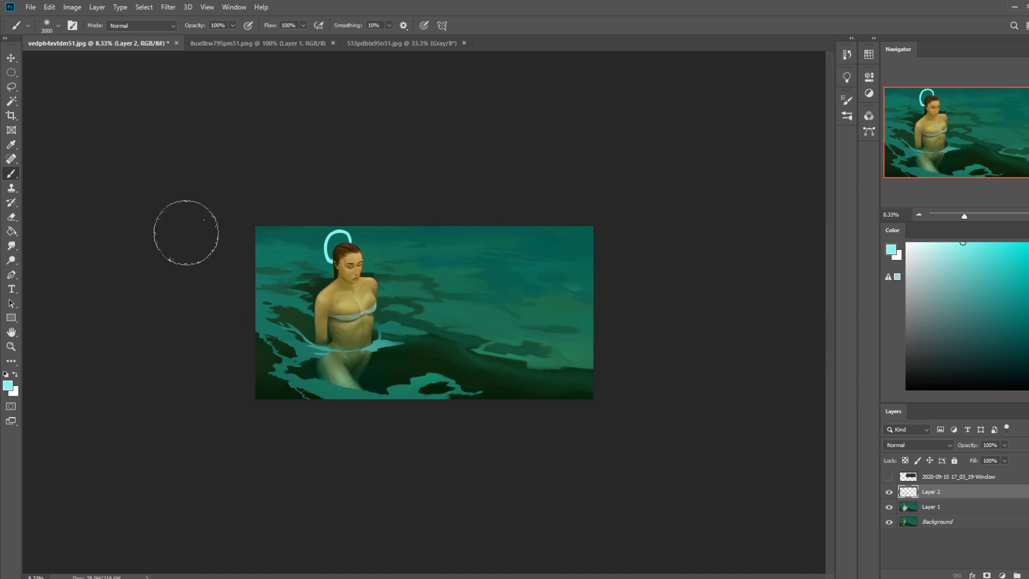
pyautogui.hotkey('ctrl', 'z')
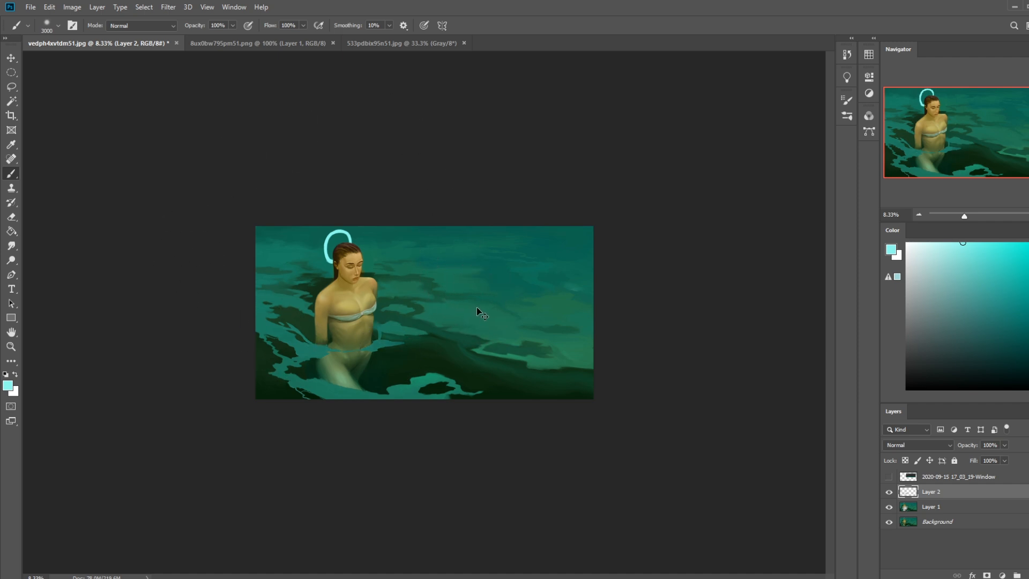
pyautogui.hotkey('ctrl', 'z')
# - Compare the painting with the upper layer off and on, and merge Layer 1 down into the Background
pyautogui.click(889, 493)
pyautogui.click(888, 491)
pyautogui.rightClick(936, 492)
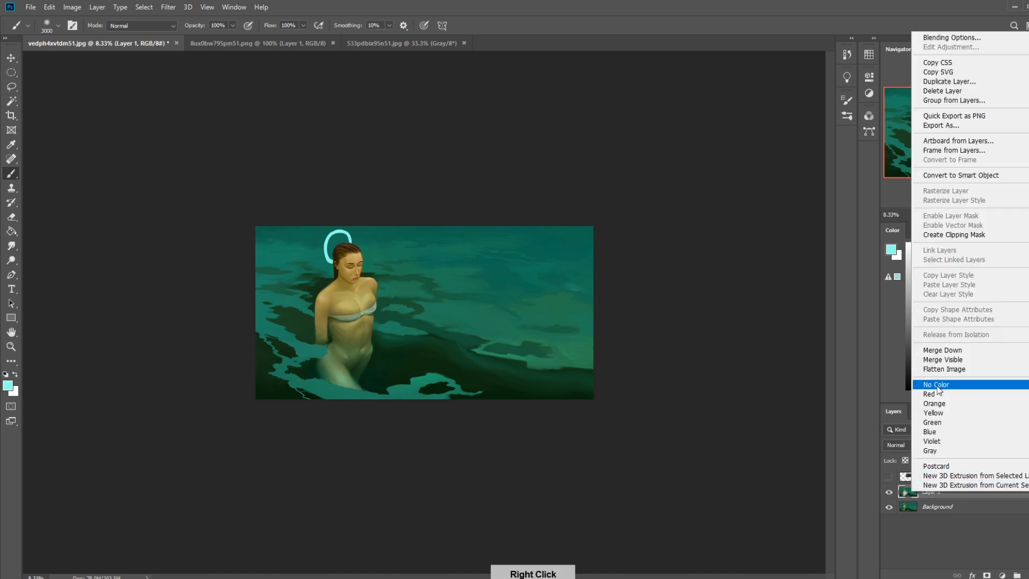
pyautogui.click(942, 351)
pyautogui.press('z')
pyautogui.moveTo(396, 257)
pyautogui.mouseDown()
pyautogui.moveTo(400, 280)
pyautogui.moveTo(494, 272)
pyautogui.mouseUp()
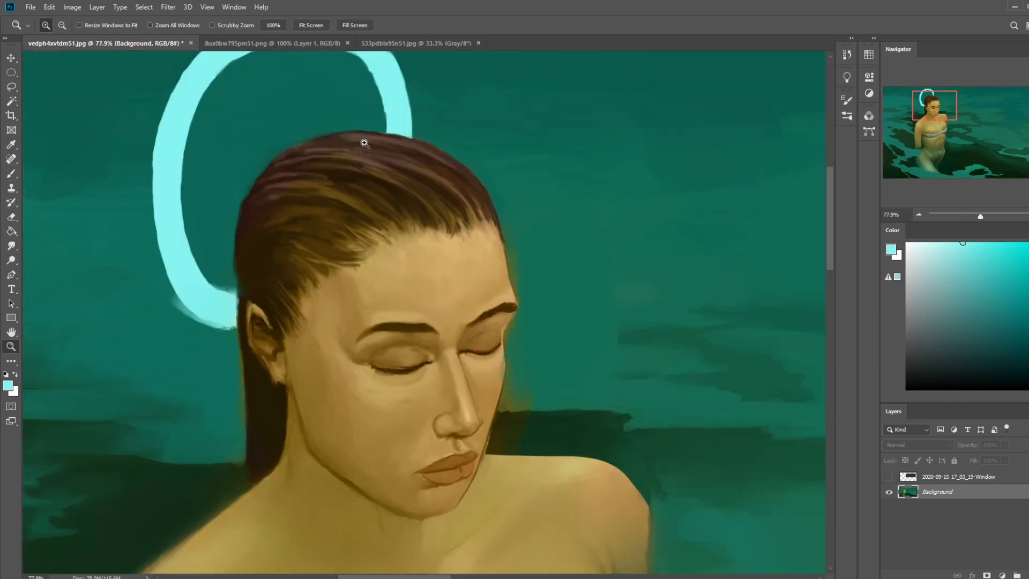
pyautogui.click(168, 7)
pyautogui.click(260, 94)
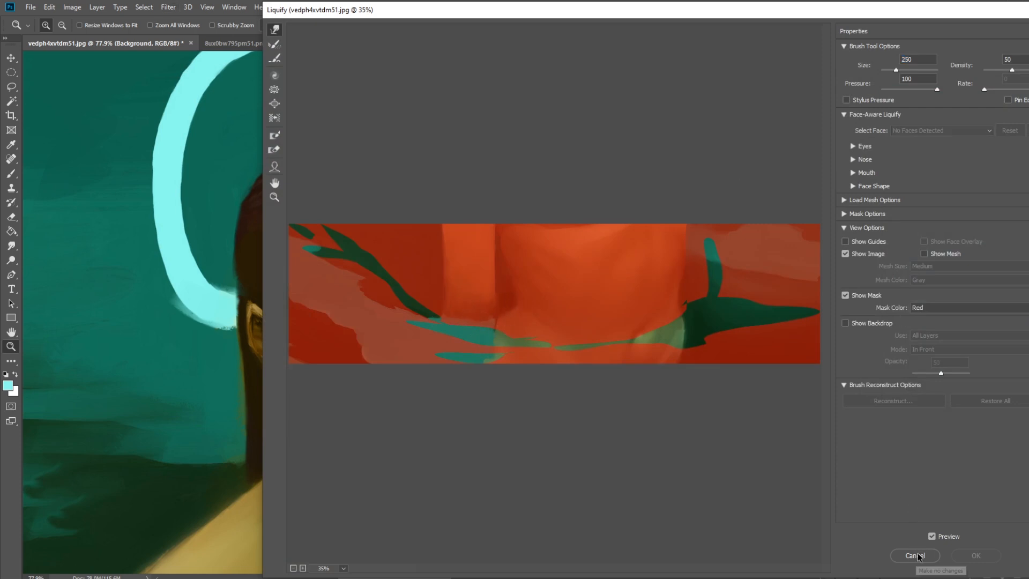
pyautogui.click(935, 571)
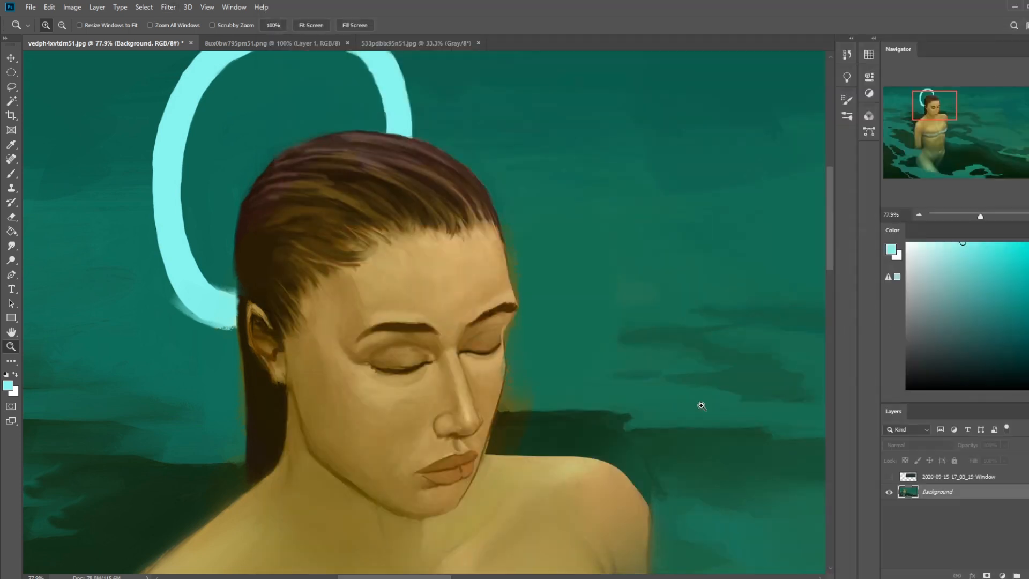
# - Clear the active selection, open the Liquify filter on the whole Background, and frame the head for Forward Warp
pyautogui.press('m')
pyautogui.rightClick(474, 247)
pyautogui.press('Escape')
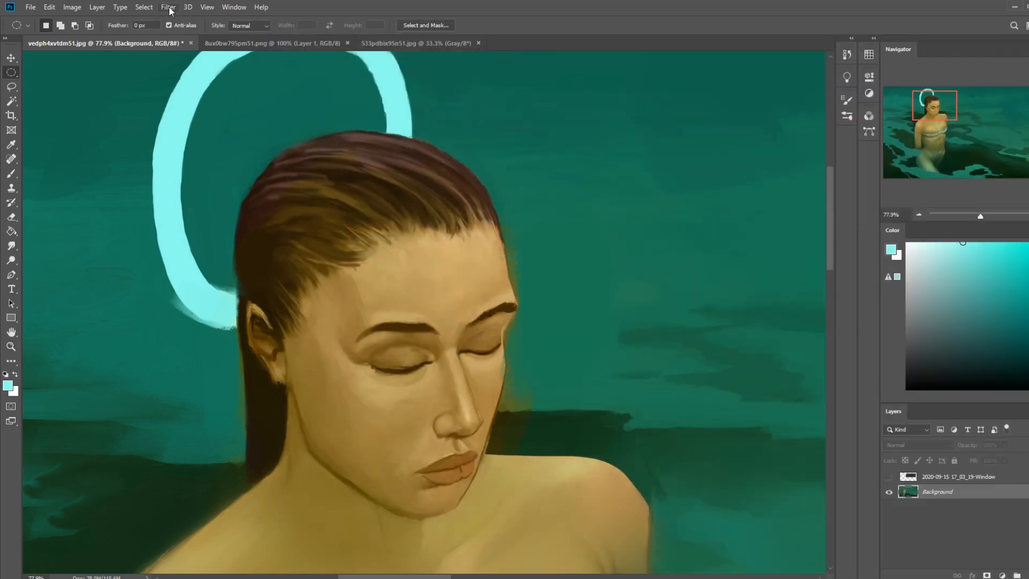
pyautogui.click(169, 8)
pyautogui.moveTo(187, 8)
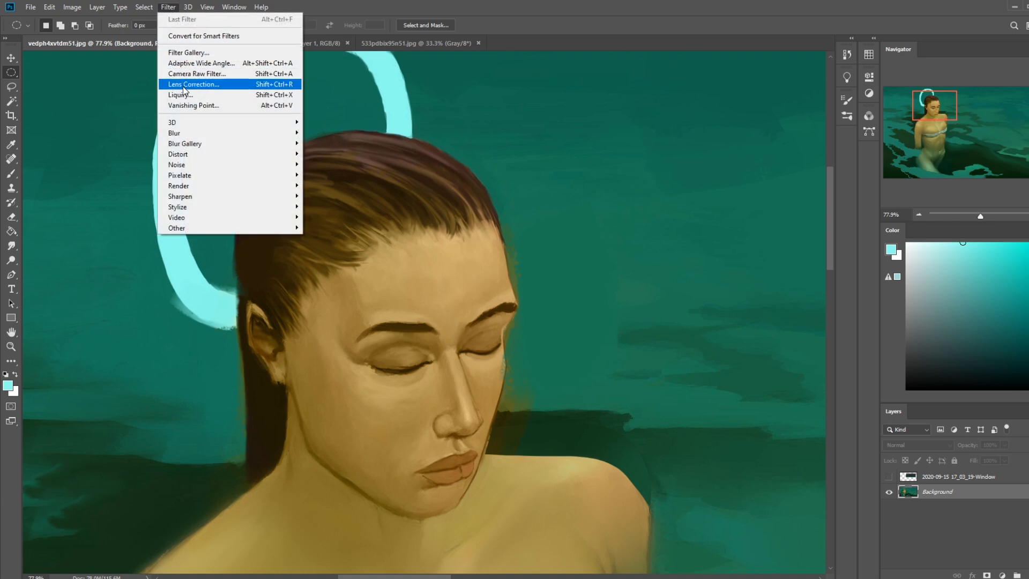
pyautogui.click(196, 93)
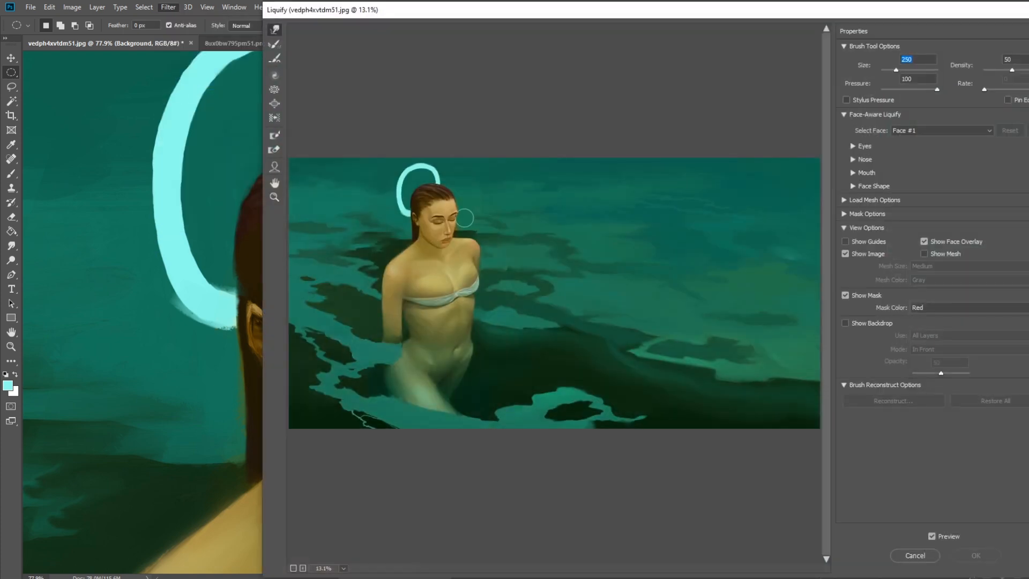
pyautogui.press('z')
pyautogui.moveTo(392, 177); pyautogui.dragTo(483, 261)
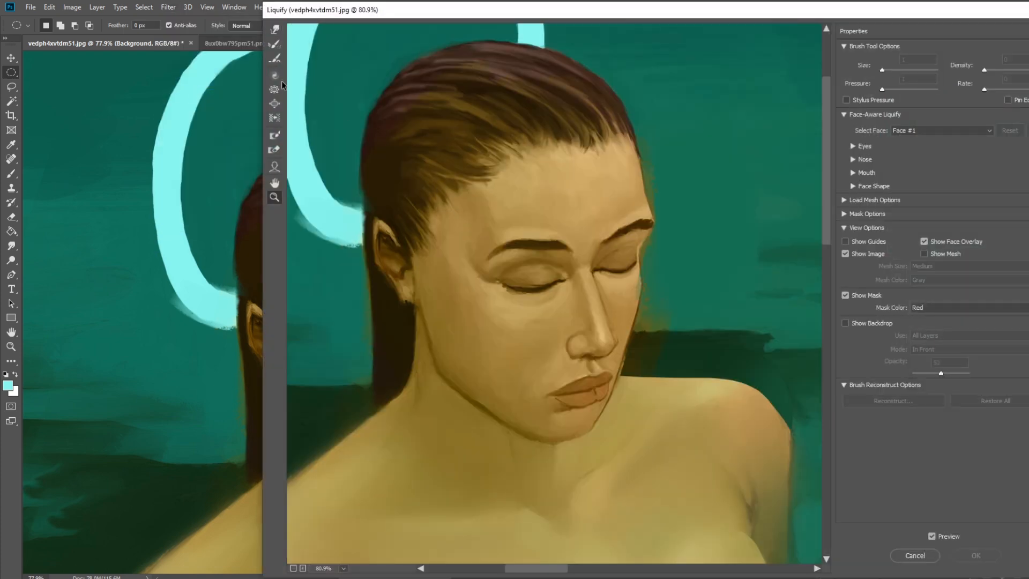
pyautogui.click(274, 30)
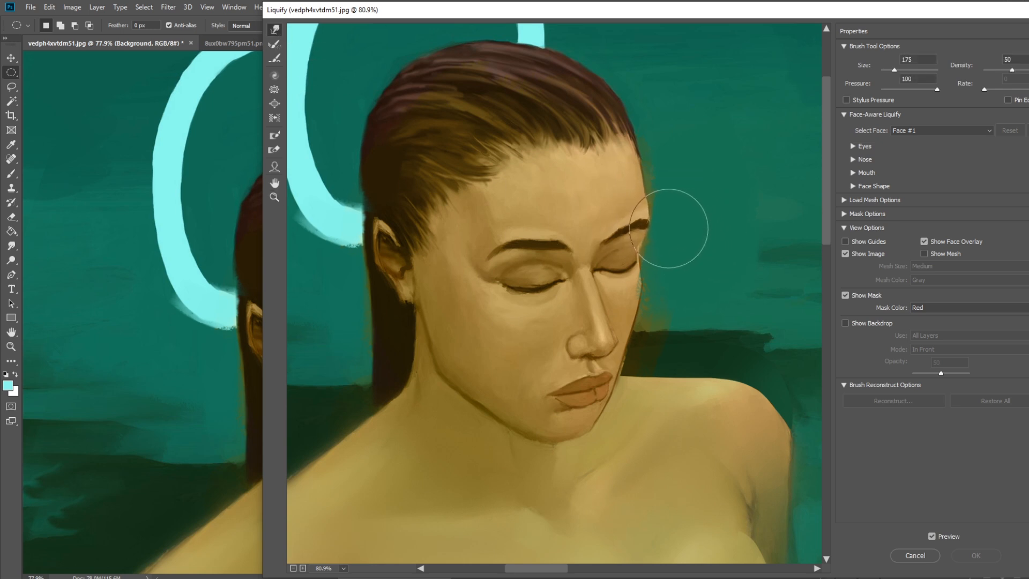
# - Push the far brow and forehead contour inward with the Forward Warp tool
pyautogui.press(']')
pyautogui.press(']')
pyautogui.press(']')
pyautogui.moveTo(684, 211); pyautogui.dragTo(662, 176)
# - Raise the hairline over the forehead and adjust the near temple with a larger warp brush, about size 300
pyautogui.press(']')
pyautogui.press(']')
pyautogui.press(']')
pyautogui.press(']')
pyautogui.press(']')
pyautogui.moveTo(551, 134); pyautogui.dragTo(529, 103)
pyautogui.press('[')
pyautogui.press('[')
pyautogui.press('[')
pyautogui.press('[')
pyautogui.moveTo(600, 140); pyautogui.dragTo(592, 119)
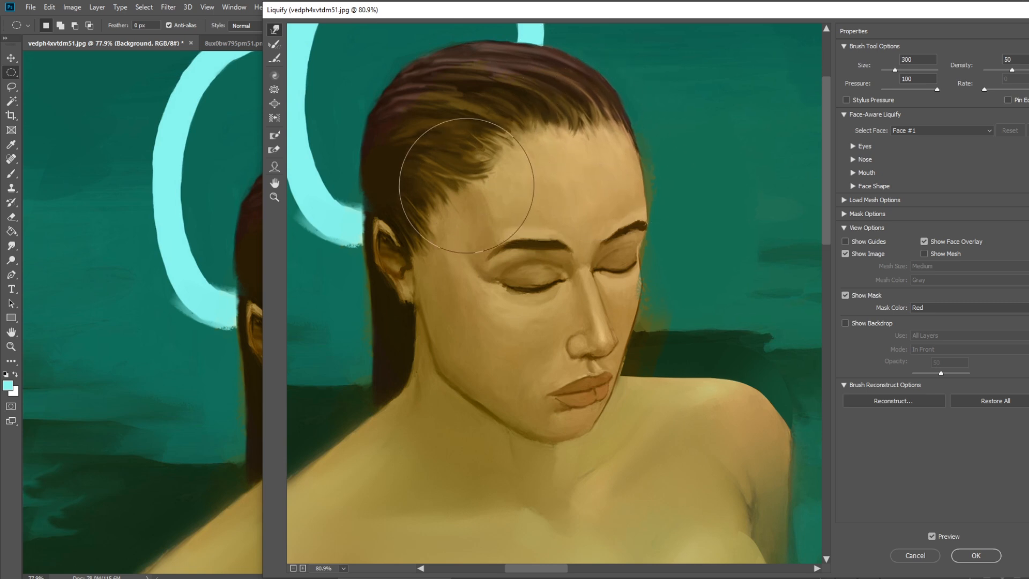
pyautogui.moveTo(439, 214); pyautogui.dragTo(503, 230)
# - Nudge the near nostril into shape with the warp brush at size 125
pyautogui.press('[')
pyautogui.press('[')
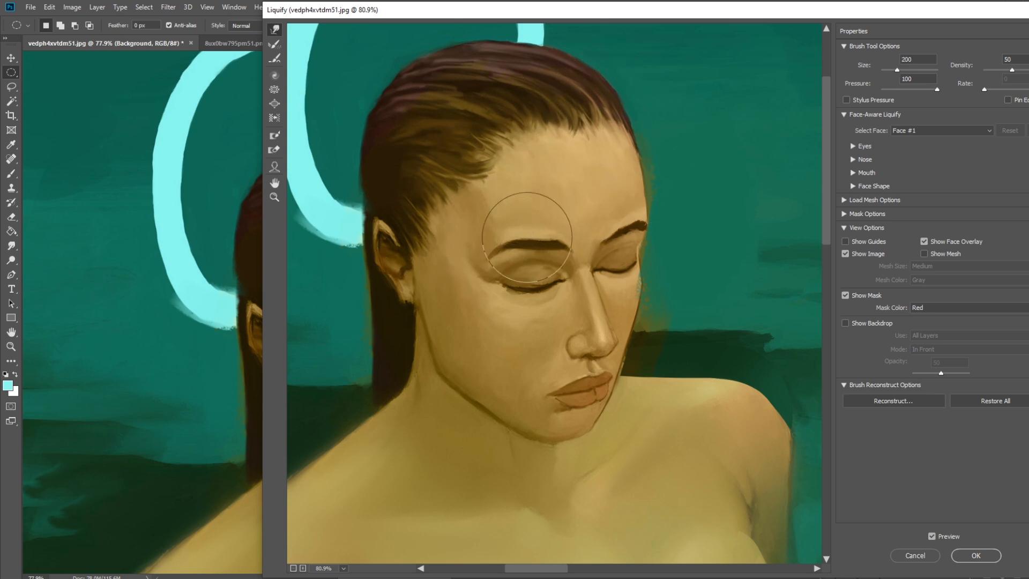
pyautogui.press('[')
pyautogui.press('[')
pyautogui.press('[')
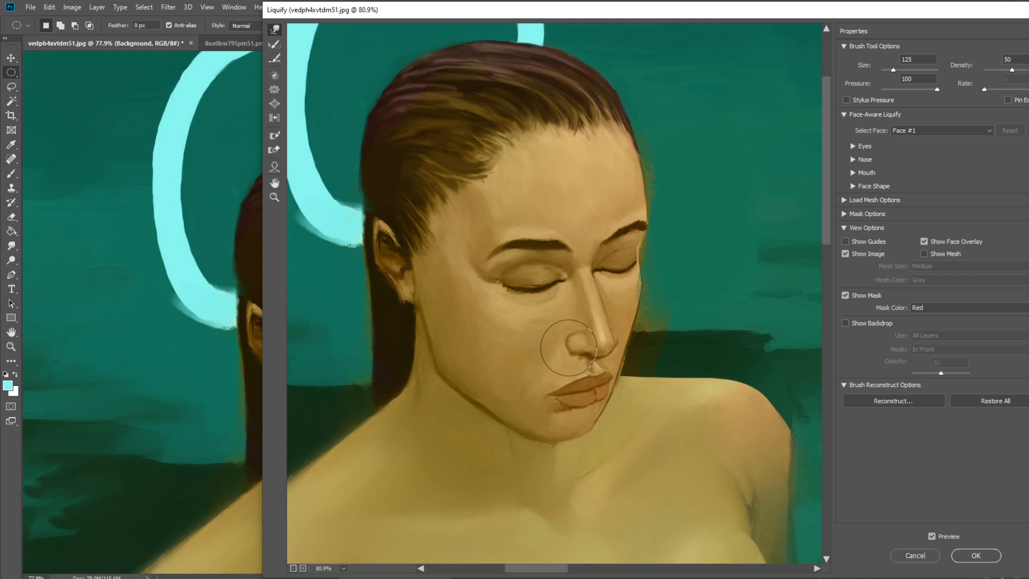
pyautogui.moveTo(570, 351); pyautogui.dragTo(573, 352)
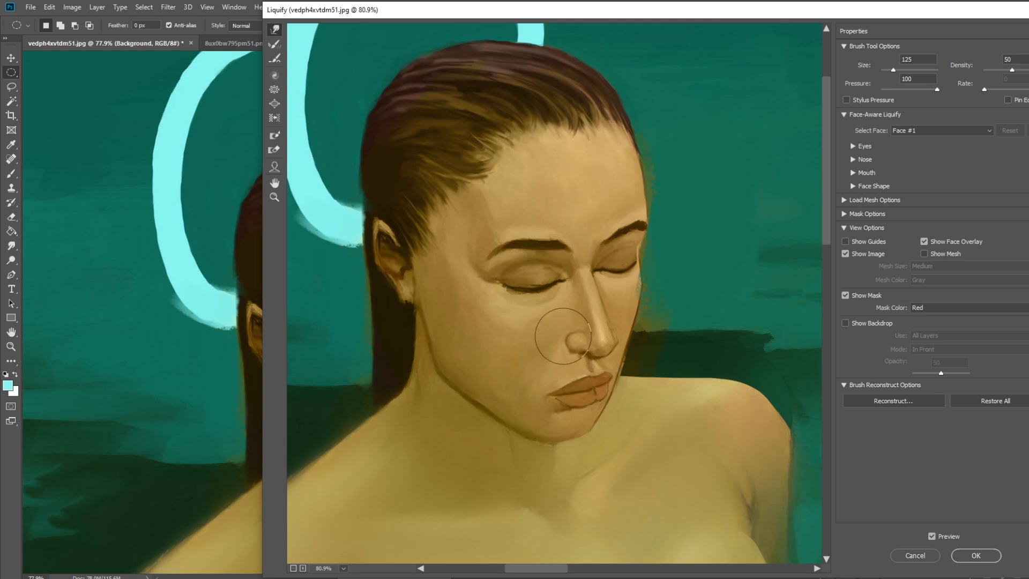
pyautogui.moveTo(556, 335); pyautogui.dragTo(578, 354)
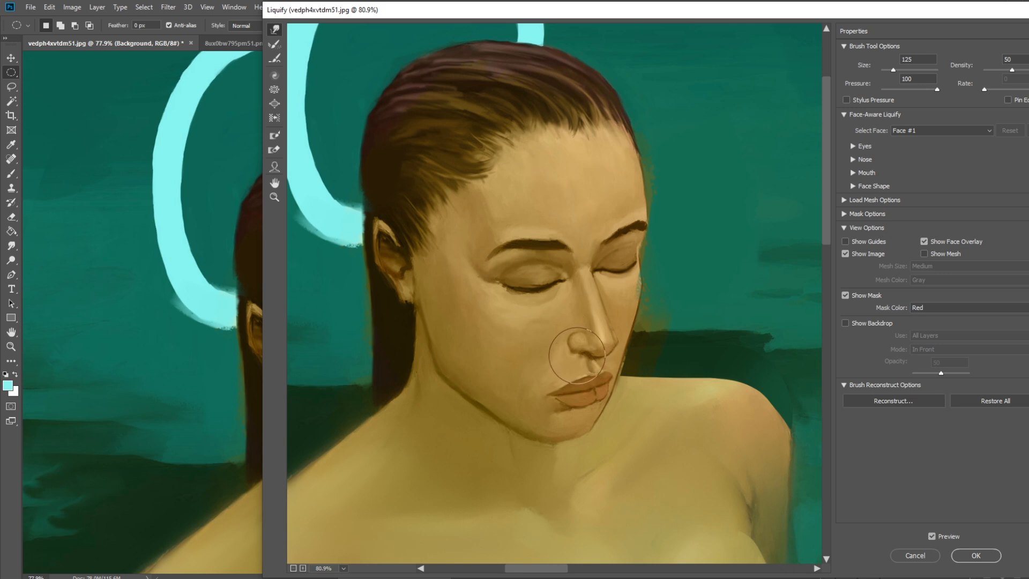
# - Reshape the near corner of the mouth with the warp brush, reducing it to size 35 for the finer adjustments
pyautogui.press('[')
pyautogui.press('[')
pyautogui.press('[')
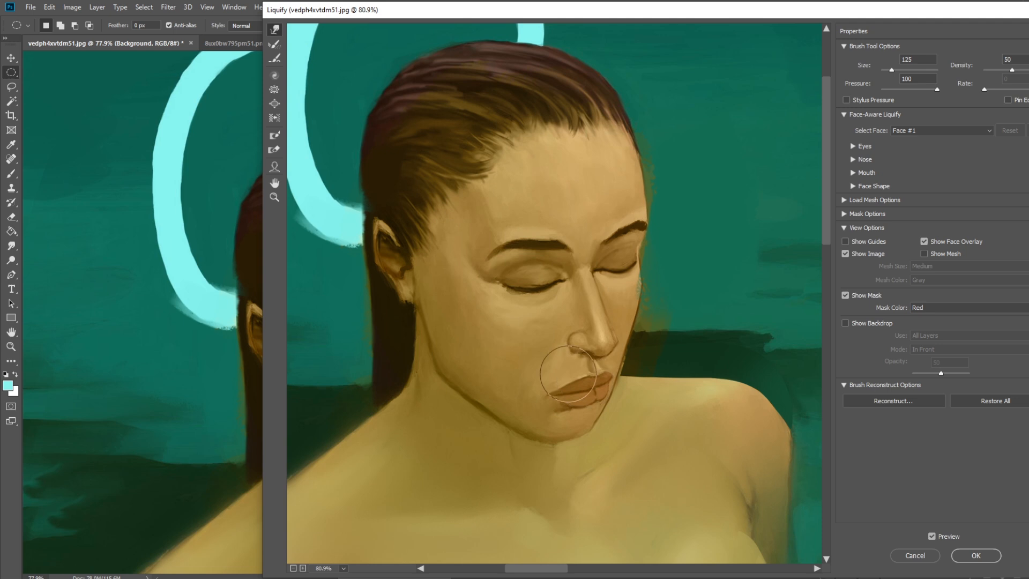
pyautogui.press(']')
pyautogui.press(']')
pyautogui.press(']')
pyautogui.press(']')
pyautogui.press(']')
pyautogui.press('[')
pyautogui.press('[')
pyautogui.press('[')
pyautogui.press('[')
pyautogui.press('[')
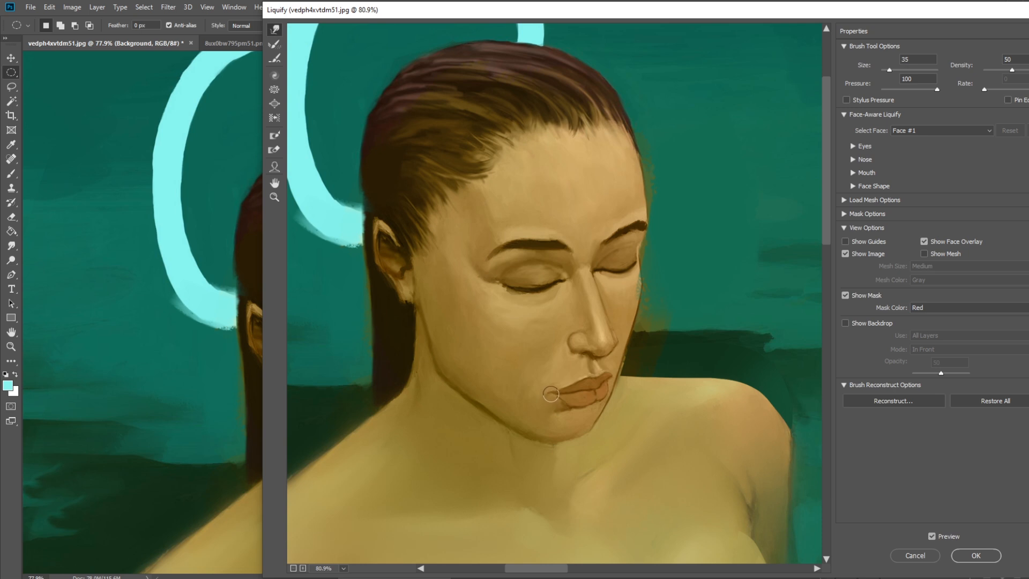
# - Refine the lower lip's contour with small warp strokes, varying the brush size
pyautogui.press(']')
pyautogui.press(']')
pyautogui.press(']')
pyautogui.press(']')
pyautogui.press('[')
pyautogui.press('[')
pyautogui.press('[')
pyautogui.moveTo(582, 404); pyautogui.dragTo(589, 399)
pyautogui.press('[')
pyautogui.press('[')
pyautogui.press('[')
pyautogui.press(']')
pyautogui.press(']')
pyautogui.press(']')
pyautogui.press(']')
pyautogui.press(']')
pyautogui.press(']')
pyautogui.press(']')
# - Nudge the upper lip and far side of the lips with a warp brush around size 50, and apply the Liquify changes
pyautogui.press('[')
pyautogui.press('[')
pyautogui.press('[')
pyautogui.press(']')
pyautogui.press(']')
pyautogui.press('[')
pyautogui.press('[')
pyautogui.press(']')
pyautogui.press(']')
pyautogui.press(']')
pyautogui.press(']')
pyautogui.press(']')
pyautogui.press(']')
pyautogui.moveTo(596, 378); pyautogui.dragTo(596, 374)
pyautogui.press('[')
pyautogui.hotkey('ctrl', '-')
pyautogui.press(']')
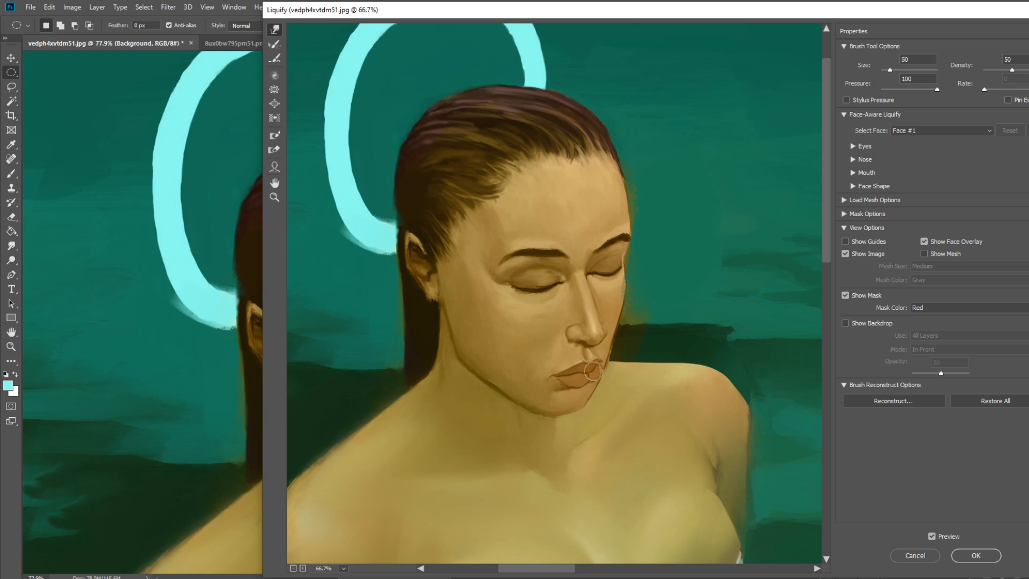
pyautogui.moveTo(593, 370)
pyautogui.mouseDown()
pyautogui.moveTo(698, 375)
pyautogui.moveTo(577, 371)
pyautogui.moveTo(601, 369)
pyautogui.mouseUp()
pyautogui.click(984, 556)
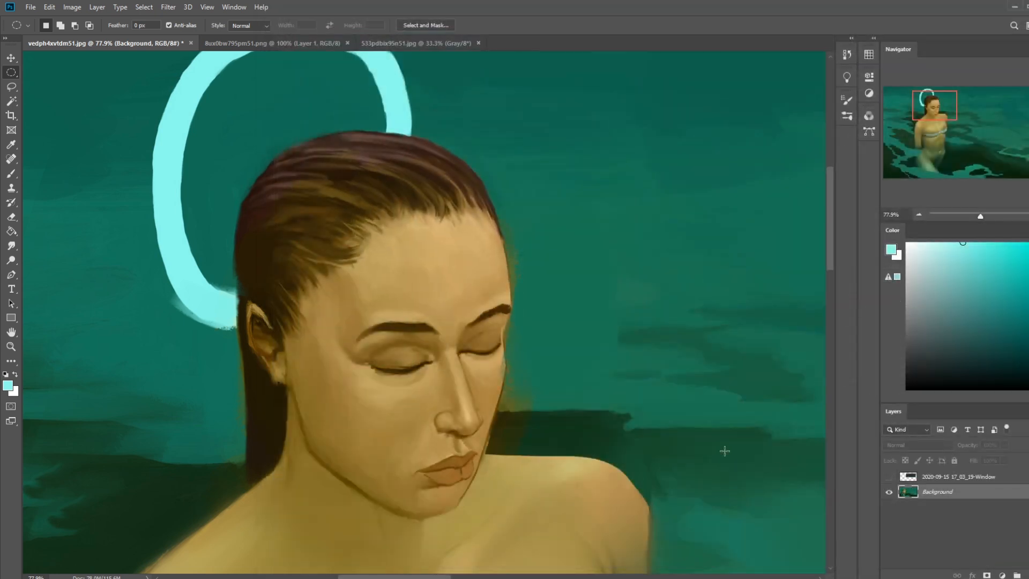
# - Compare the face before and after Liquify by switching between the Deselect and Liquify history states
pyautogui.click(847, 55)
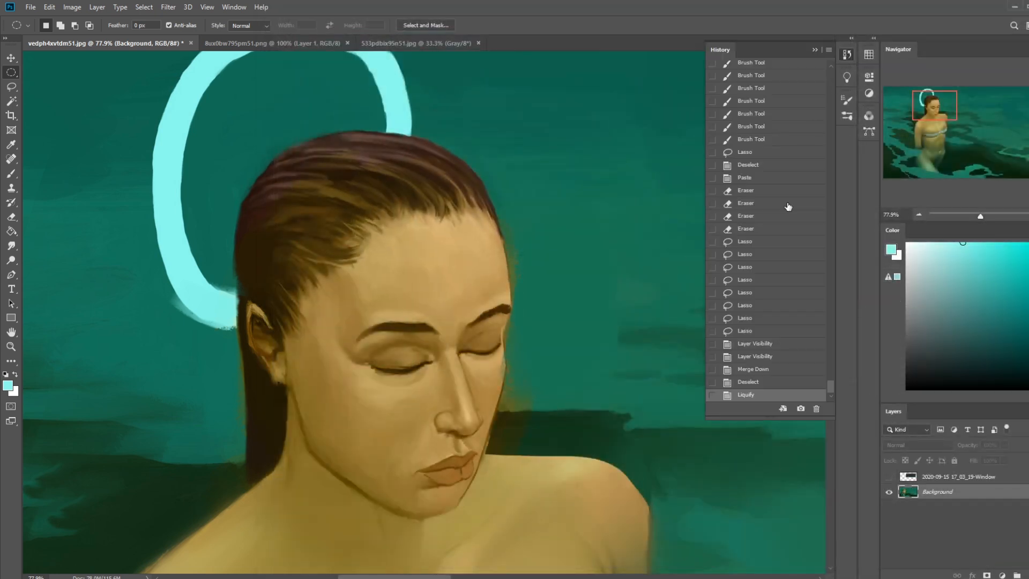
pyautogui.click(745, 331)
pyautogui.click(754, 381)
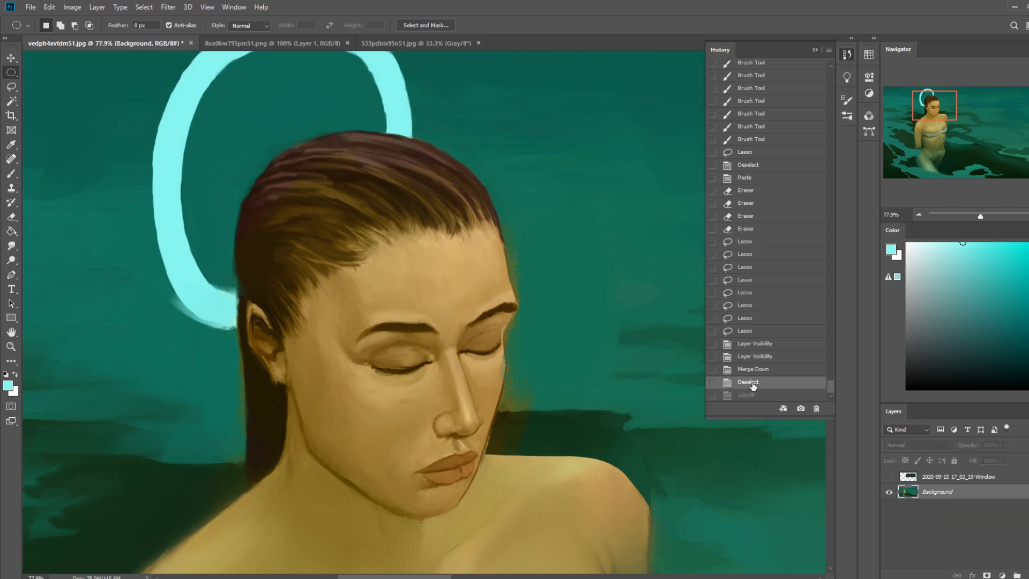
pyautogui.click(754, 370)
pyautogui.click(750, 383)
pyautogui.click(748, 395)
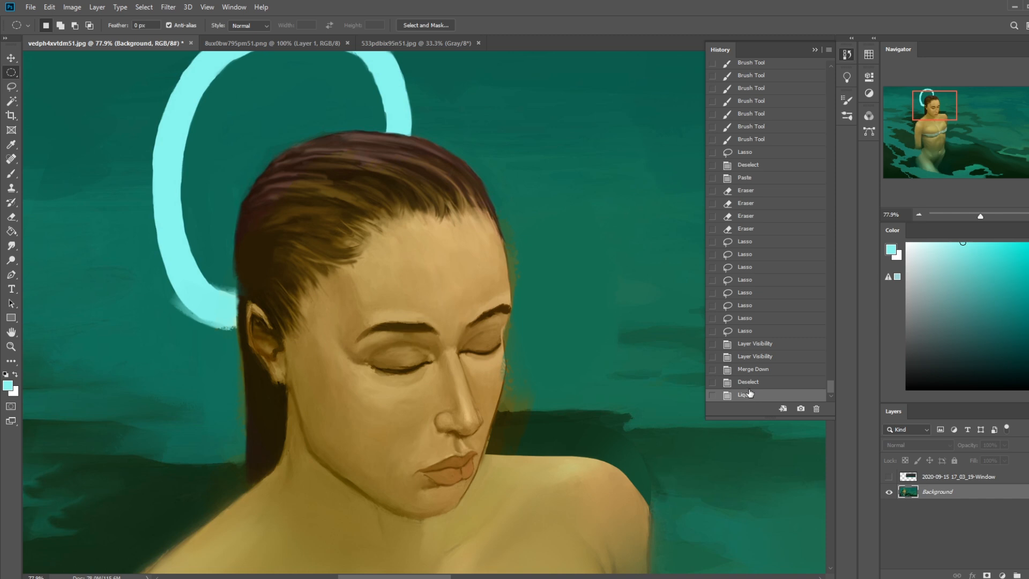
pyautogui.click(749, 383)
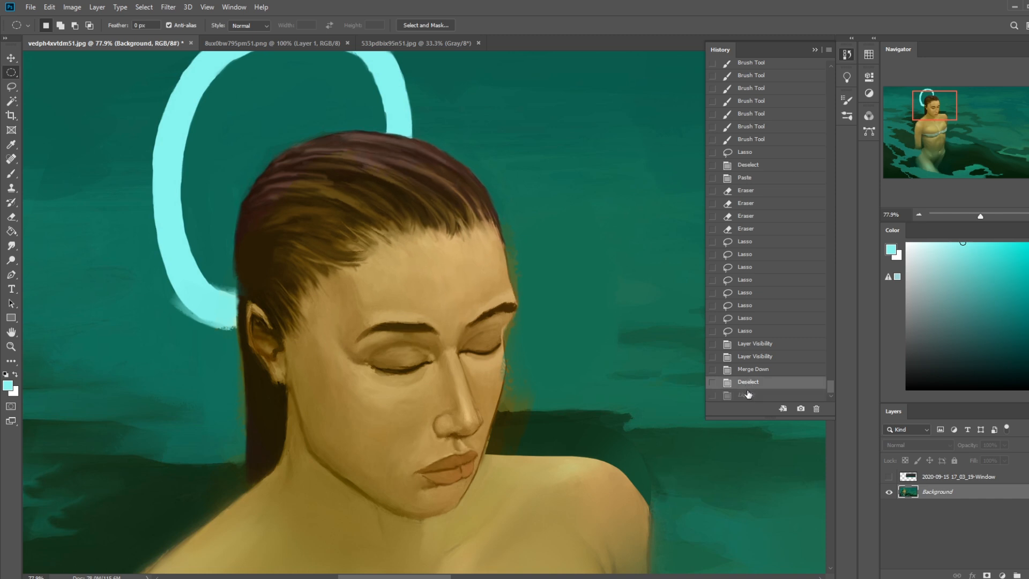
pyautogui.click(748, 395)
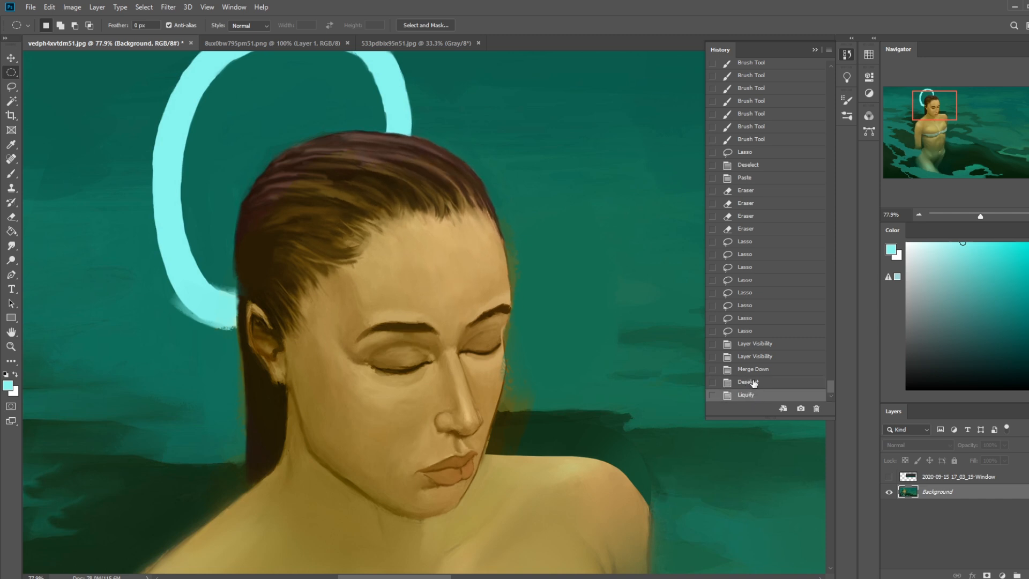
pyautogui.click(750, 382)
pyautogui.click(750, 397)
pyautogui.click(751, 383)
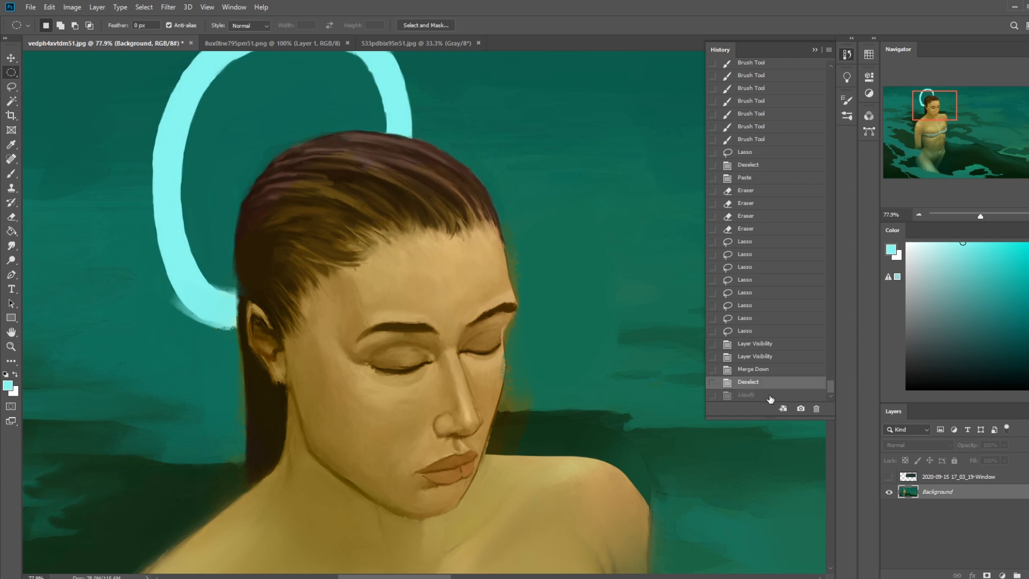
pyautogui.click(761, 397)
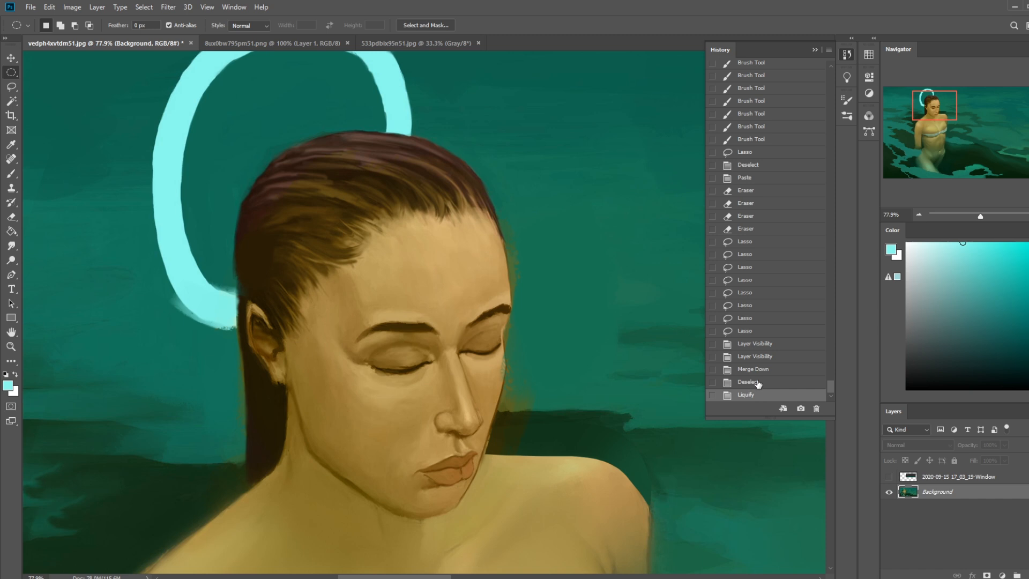
pyautogui.click(760, 384)
pyautogui.click(759, 397)
pyautogui.click(756, 383)
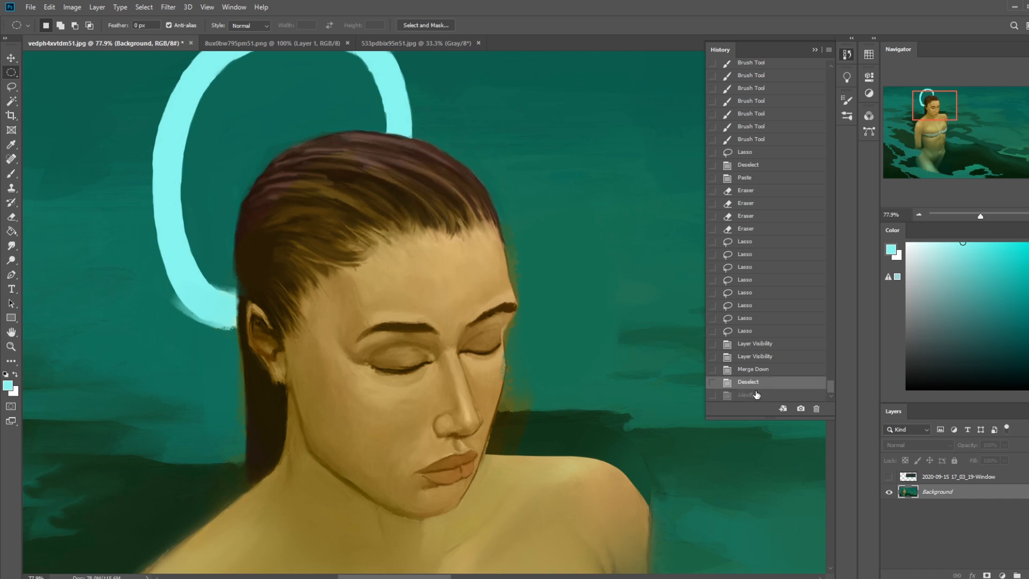
pyautogui.click(758, 397)
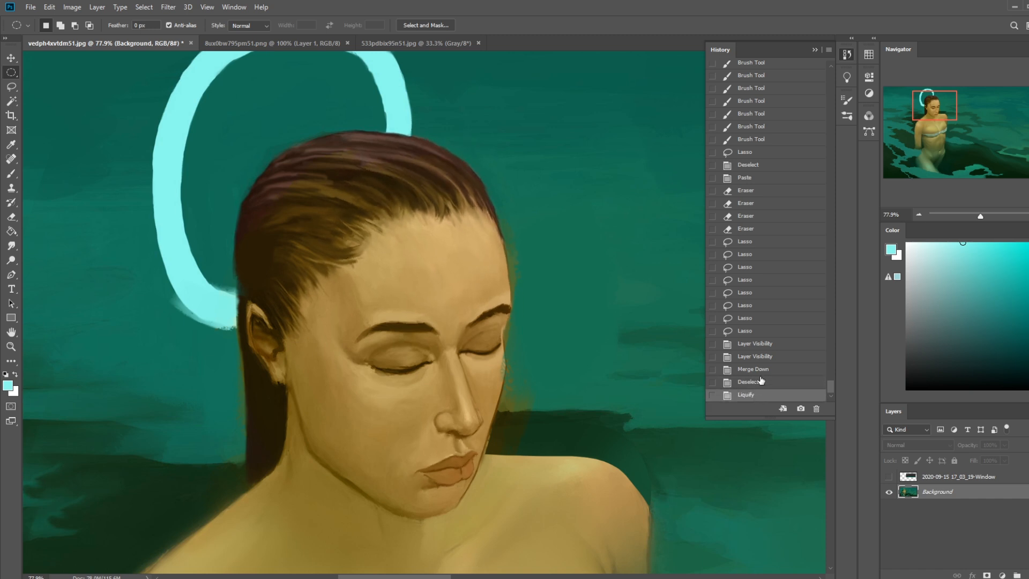
pyautogui.click(814, 50)
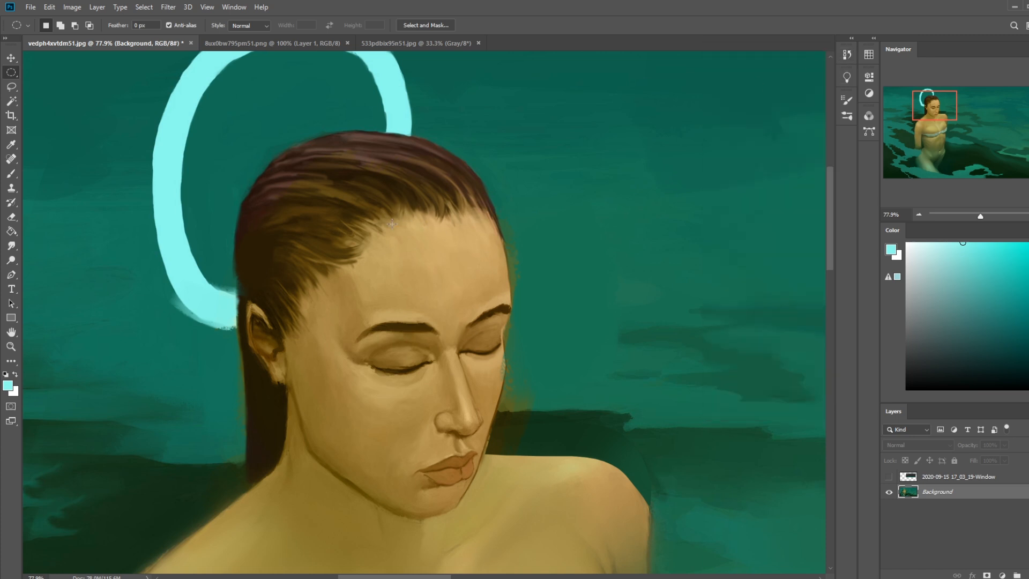
pyautogui.hotkey('ctrl', 'z')
# - Soften the hair and hairline near the temple with the Smudge tool at 13% strength, using brush sizes 60 and 20
pyautogui.hotkey('ctrl', '0')
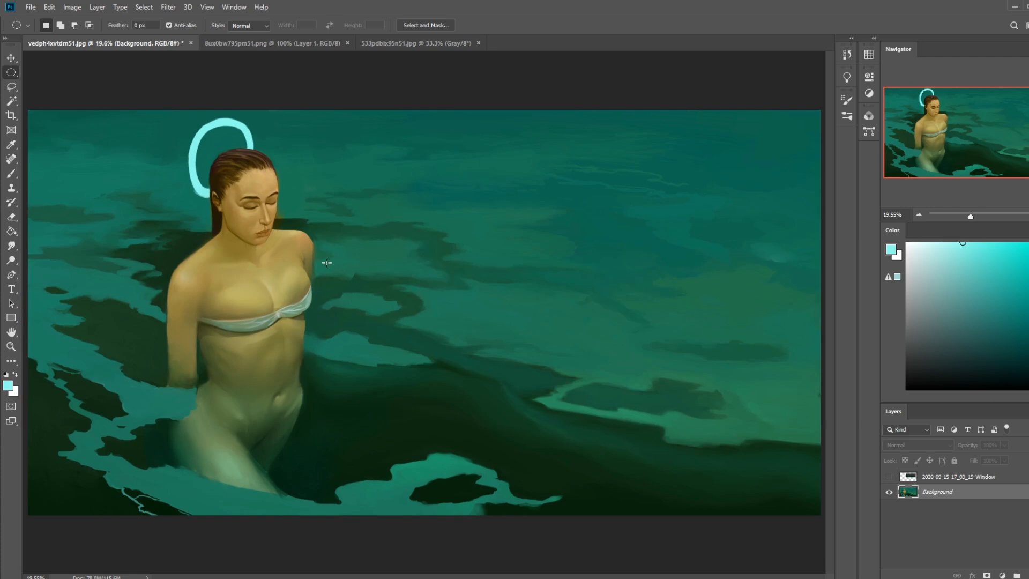
pyautogui.press('b')
pyautogui.click(11, 246)
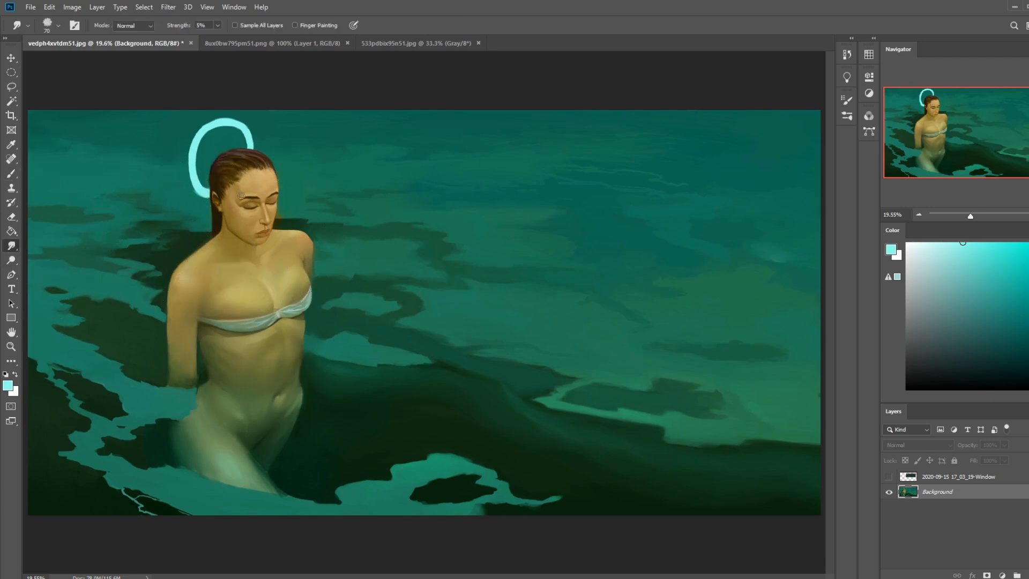
pyautogui.hotkey('ctrl', '+')
pyautogui.hotkey('ctrl', '+')
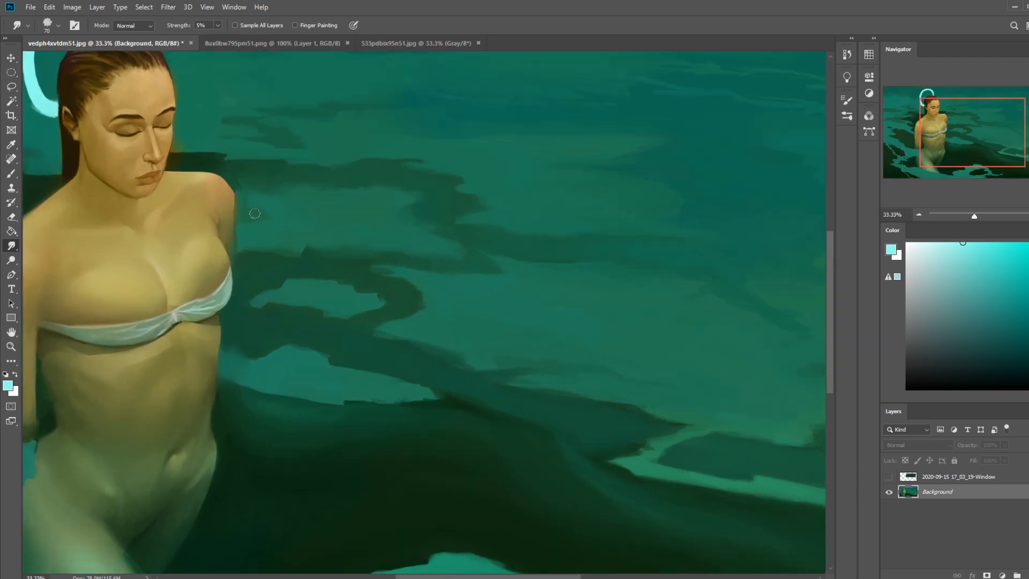
pyautogui.moveTo(290, 232); pyautogui.dragTo(503, 301)
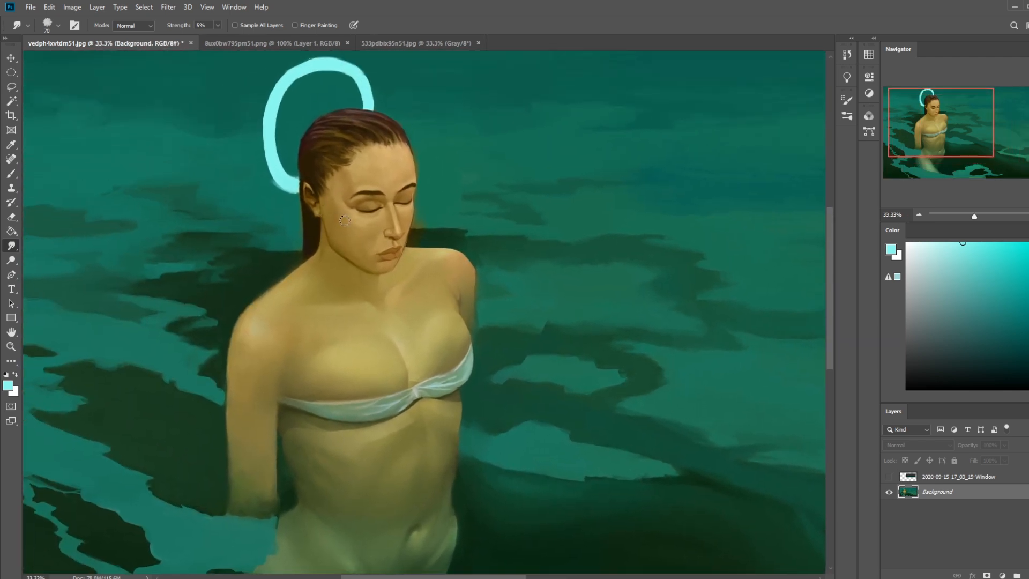
pyautogui.press('alt')
pyautogui.press('[')
pyautogui.press('[')
pyautogui.click(218, 25)
pyautogui.moveTo(219, 39); pyautogui.dragTo(215, 39)
pyautogui.click(218, 25)
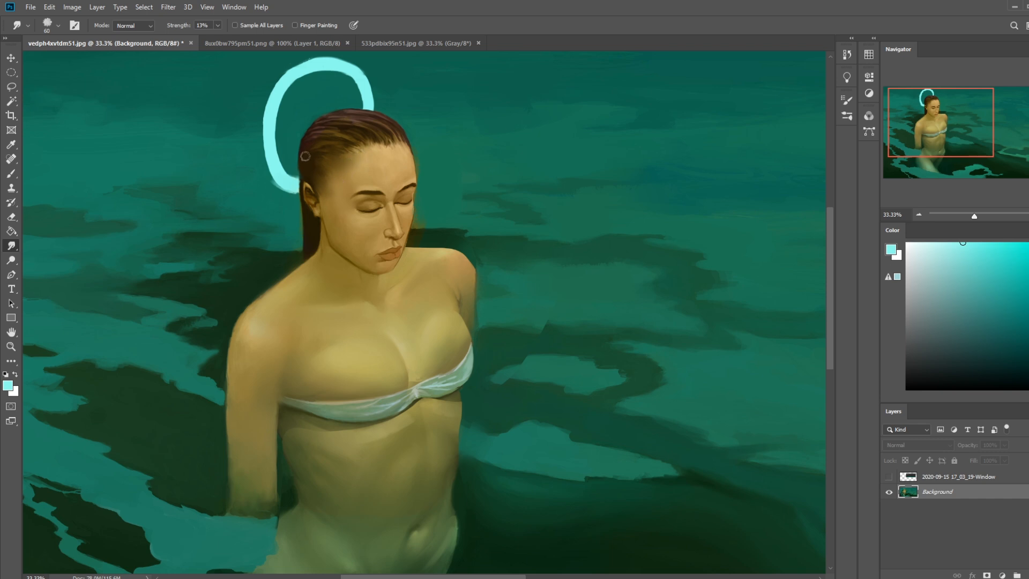
pyautogui.press('p')
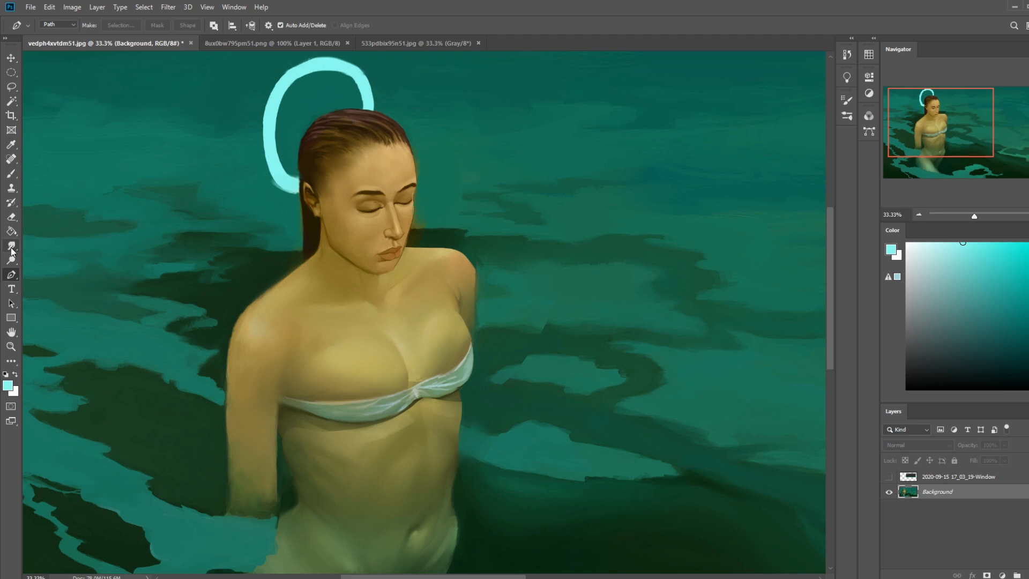
pyautogui.click(11, 247)
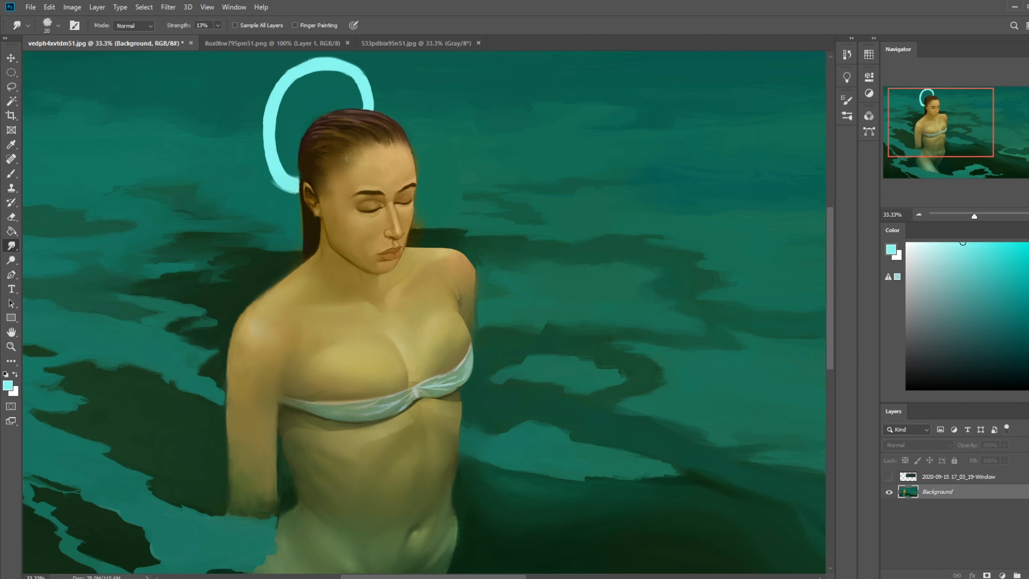
# - Rework the temple hairline with Istebrak's Dry-Oil brush, reduced from size 80 to 50, using skin tones sampled near the forehead
pyautogui.press('b')
pyautogui.rightClick(431, 177)
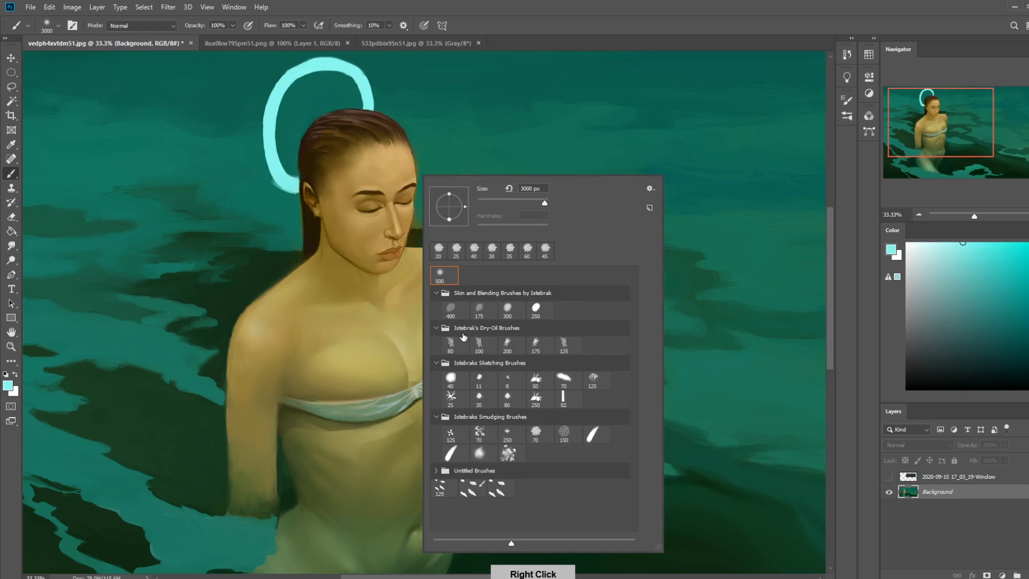
pyautogui.click(451, 343)
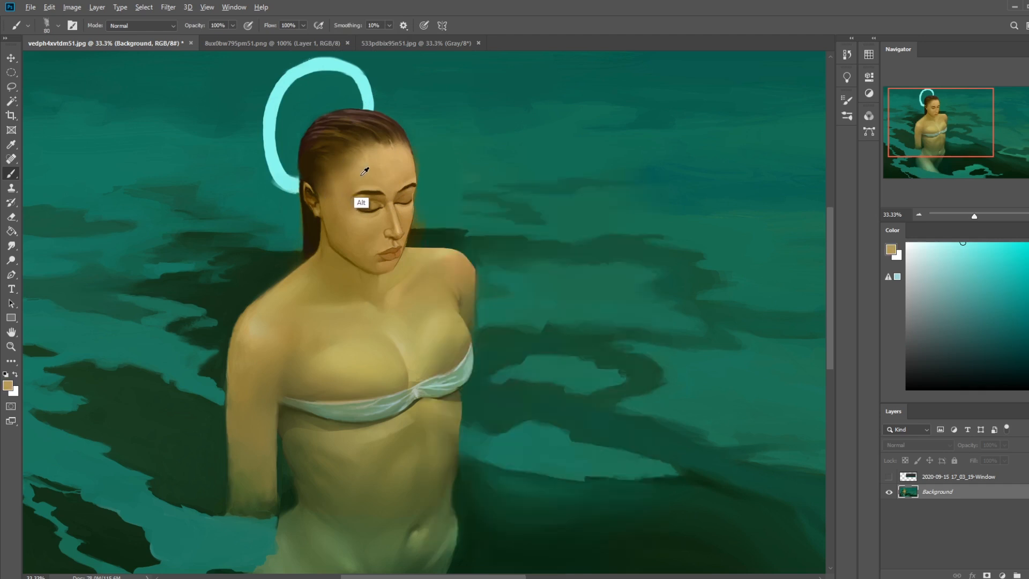
pyautogui.keyDown('alt'); pyautogui.click(364, 170); pyautogui.keyUp('alt')
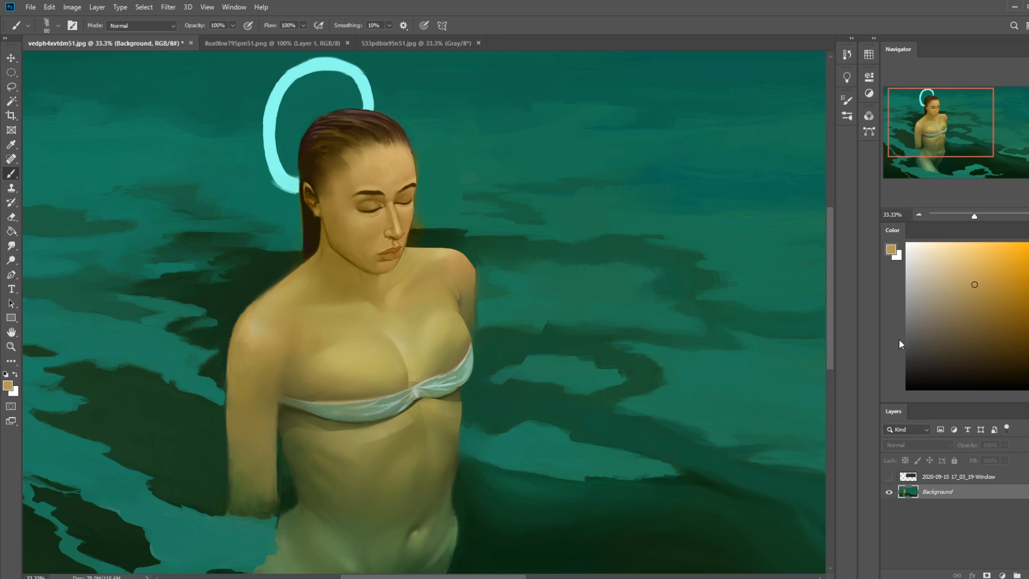
pyautogui.keyDown('alt'); pyautogui.click(342, 171); pyautogui.keyUp('alt')
pyautogui.press('[')
pyautogui.press('[')
pyautogui.press('[')
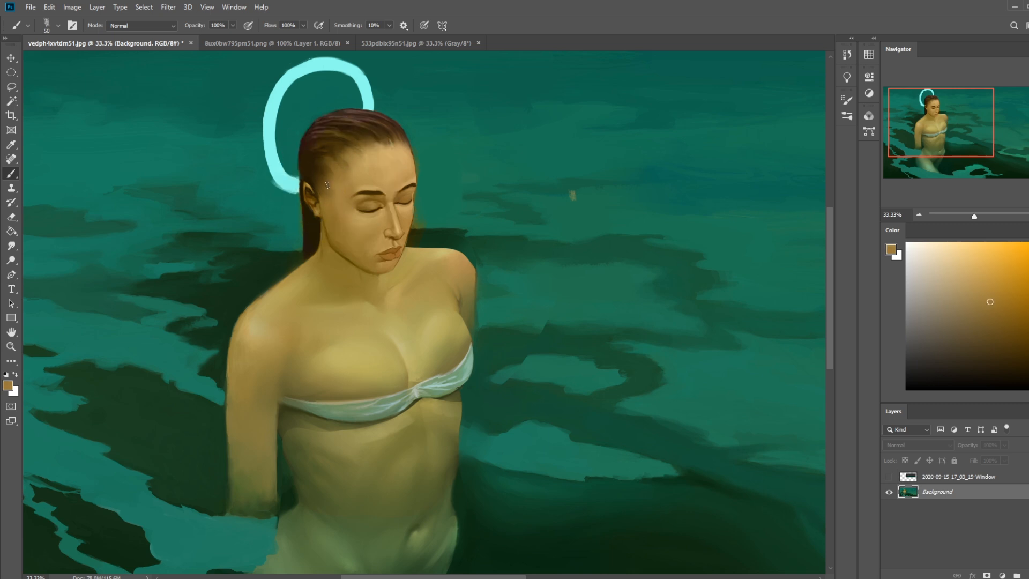
# - Paint irregular transitions along the forehead hairline, alternating dark hair browns and skin tones sampled beside it
pyautogui.keyDown('alt'); pyautogui.click(381, 130); pyautogui.keyUp('alt')
pyautogui.press('alt')
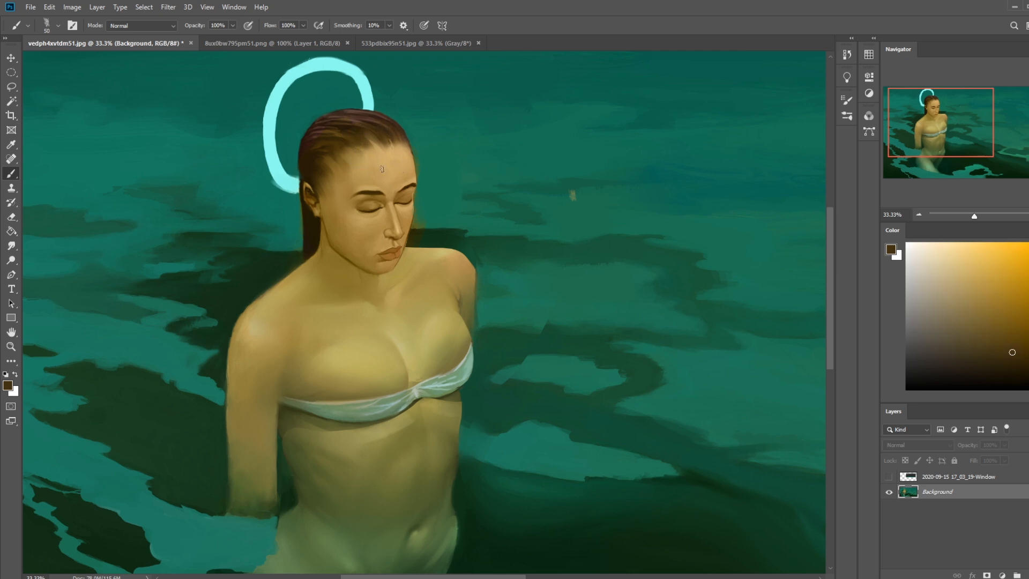
pyautogui.keyDown('alt'); pyautogui.click(348, 138); pyautogui.keyUp('alt')
pyautogui.keyDown('alt'); pyautogui.click(339, 160); pyautogui.keyUp('alt')
pyautogui.keyDown('alt'); pyautogui.click(367, 150); pyautogui.keyUp('alt')
pyautogui.hotkey('ctrl', '-')
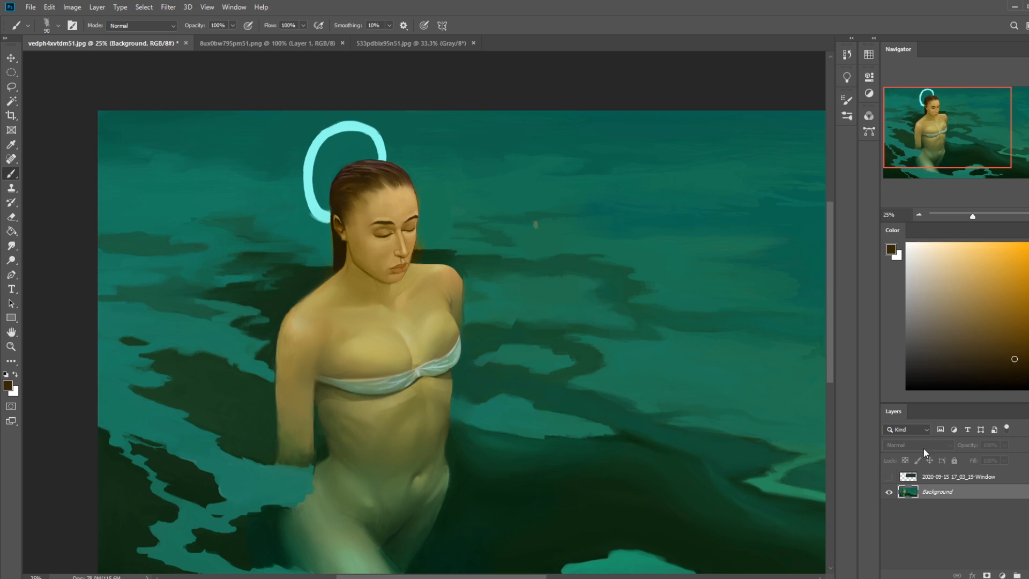
# - Show the screenshot layer to read the artist's question about when to stop painting, and delete that layer
pyautogui.click(889, 477)
pyautogui.moveTo(747, 494); pyautogui.dragTo(437, 469)
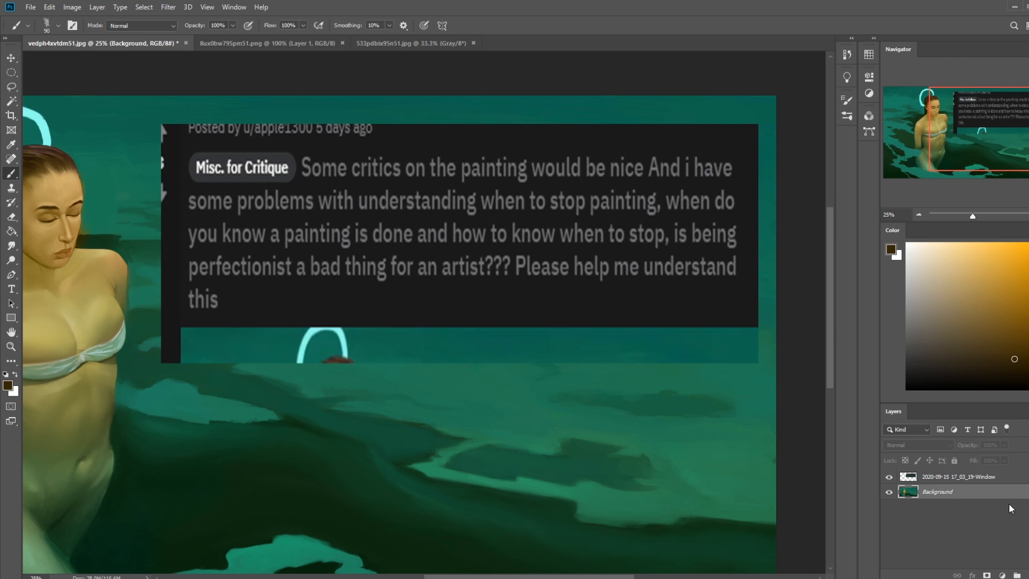
pyautogui.click(984, 479)
pyautogui.press('Delete')
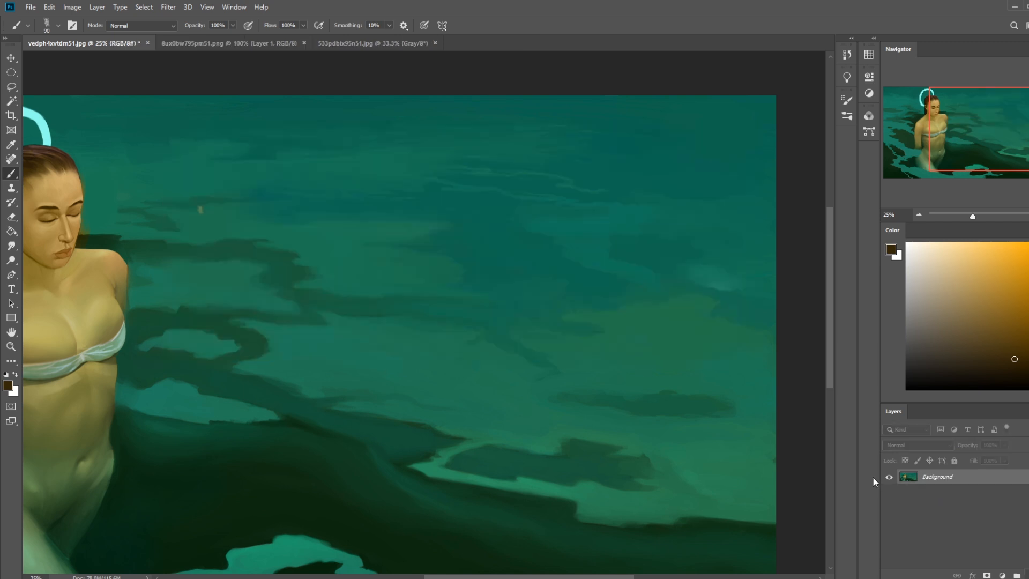
pyautogui.scroll(-2, 347, 223)
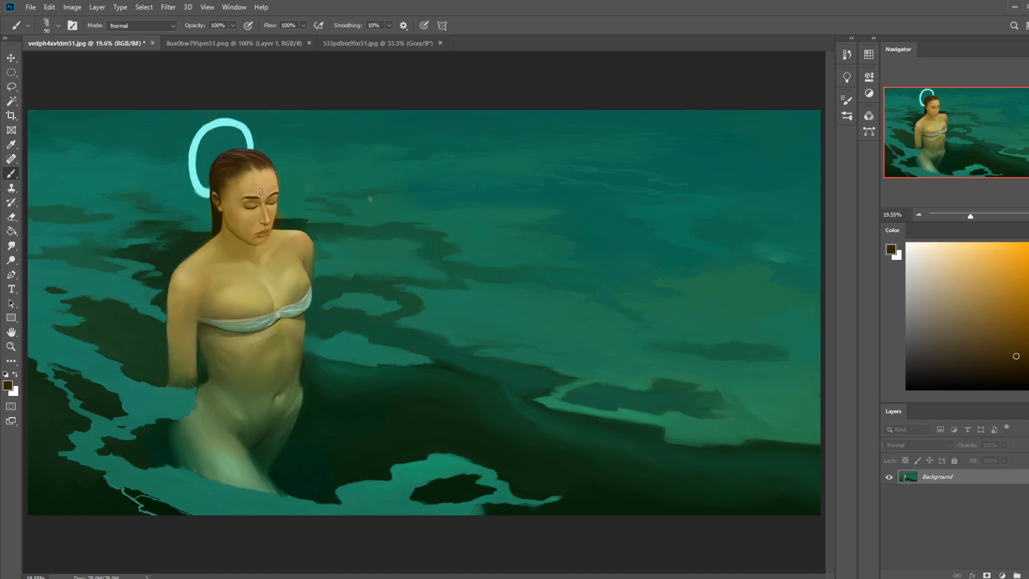
# - Touch up the forehead and the area around the eyes with skin tones sampled from the face, using a size 45 brush
pyautogui.keyDown('alt'); pyautogui.click(251, 203); pyautogui.keyUp('alt')
pyautogui.keyDown('alt'); pyautogui.click(250, 186); pyautogui.keyUp('alt')
pyautogui.keyDown('alt'); pyautogui.click(272, 199); pyautogui.keyUp('alt')
pyautogui.press('r')
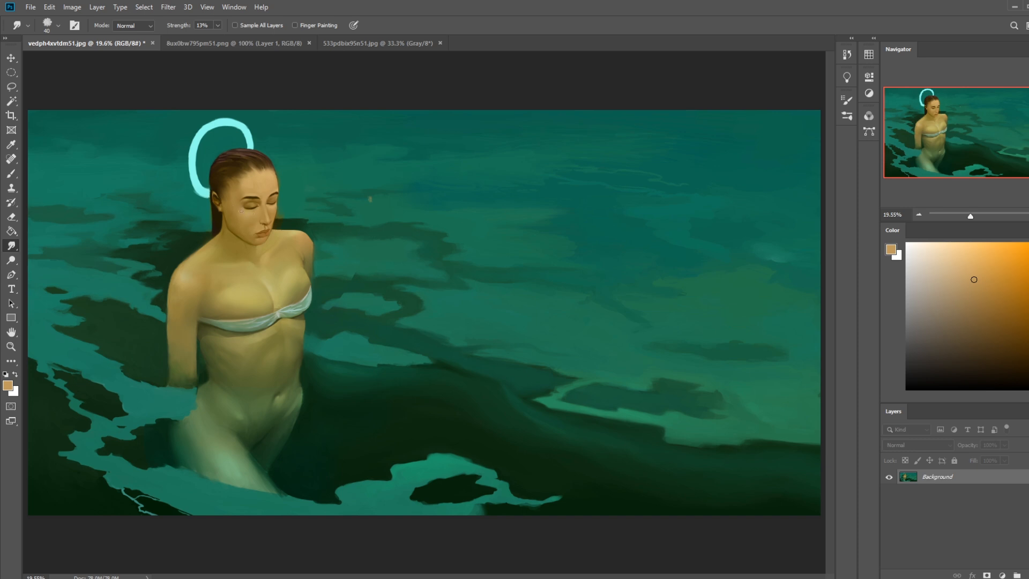
pyautogui.press('b')
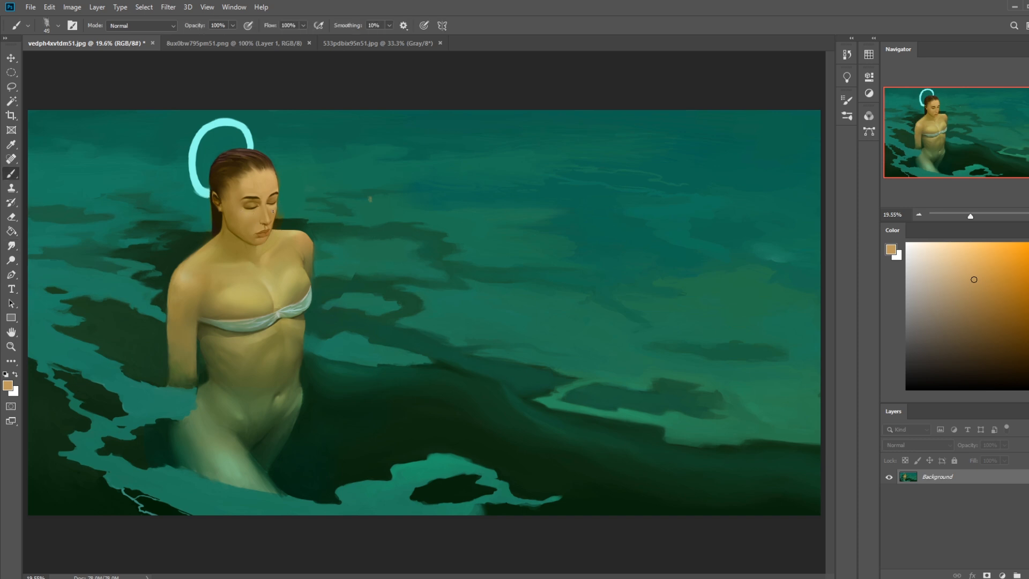
# - Choose a soft brush at 800 px in Lighten mode and sample a warm skin tone from the near cheek
pyautogui.rightClick(287, 179)
pyautogui.click(317, 290)
pyautogui.click(376, 85)
pyautogui.click(142, 25)
pyautogui.click(142, 127)
pyautogui.press(']')
pyautogui.press(']')
pyautogui.press(']')
pyautogui.keyDown('alt'); pyautogui.click(244, 213); pyautogui.keyUp('alt')
pyautogui.keyDown('alt'); pyautogui.click(233, 215); pyautogui.keyUp('alt')
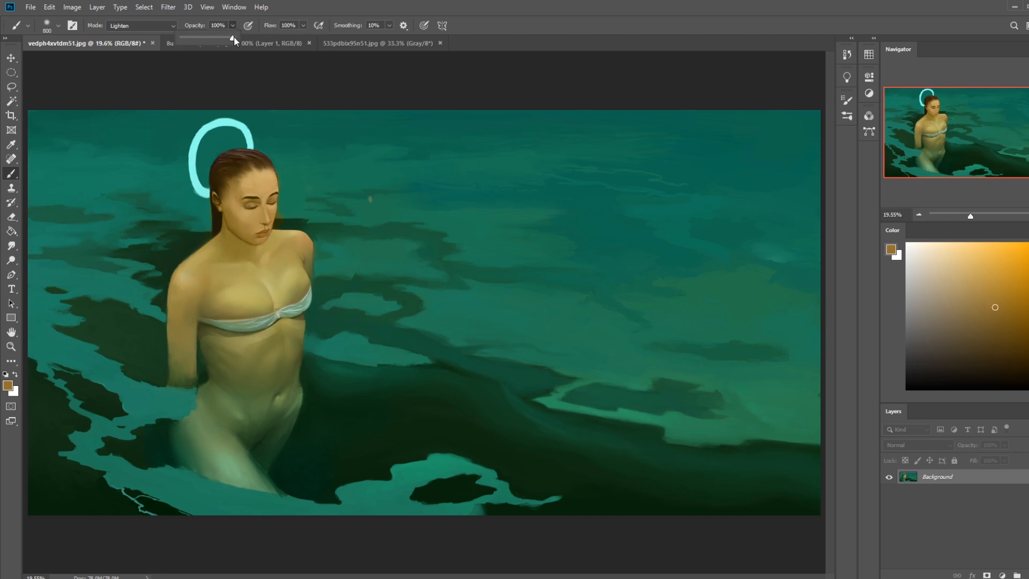
# - Return the brush to Normal mode and glaze the temple, cheek and jaw softly with sampled skin tones
pyautogui.click(150, 27)
pyautogui.click(150, 37)
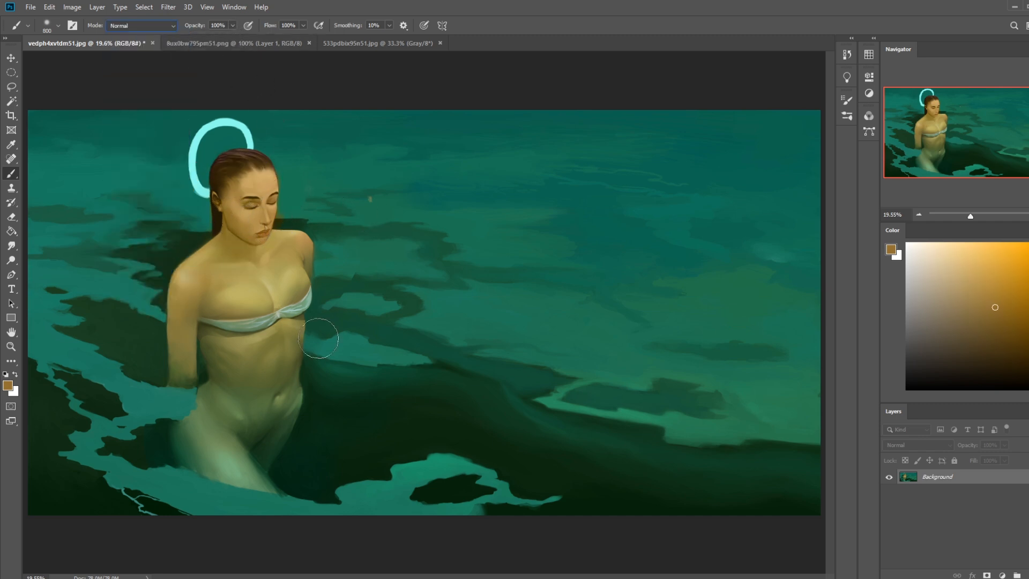
pyautogui.keyDown('alt'); pyautogui.click(228, 182); pyautogui.keyUp('alt')
pyautogui.press('alt')
pyautogui.keyDown('alt'); pyautogui.click(239, 215); pyautogui.keyUp('alt')
pyautogui.keyDown('alt'); pyautogui.click(248, 244); pyautogui.keyUp('alt')
pyautogui.click(11, 245)
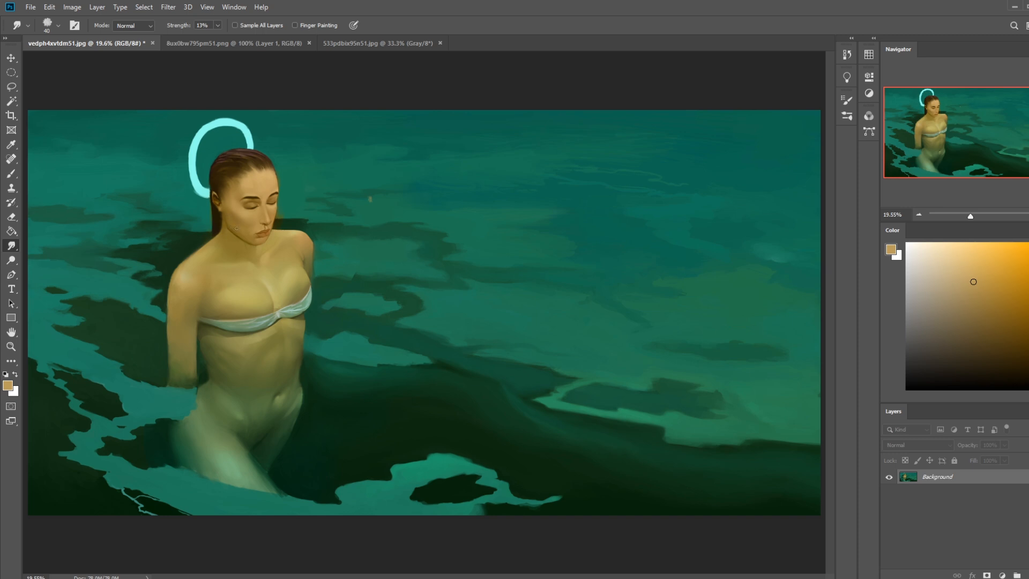
# - Darken and extend the near eye's lash line with dark brown sampled from it, reducing the brush to about 15 px
pyautogui.press('b')
pyautogui.scroll(6, 229, 185)
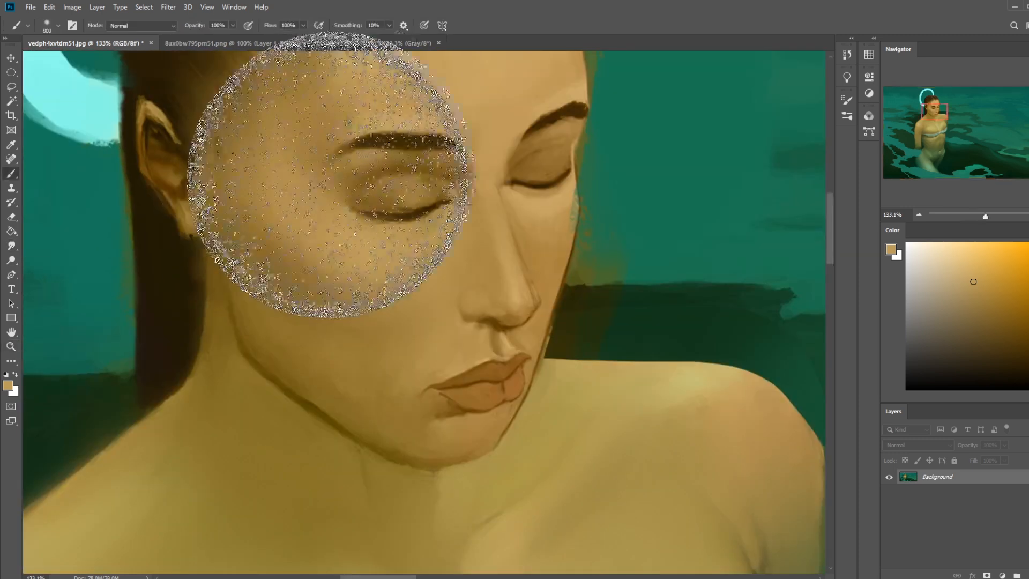
pyautogui.keyDown('alt'); pyautogui.click(421, 210); pyautogui.keyUp('alt')
pyautogui.press('[')
pyautogui.press('[')
pyautogui.press('[')
pyautogui.press('[')
pyautogui.press('[')
pyautogui.press('[')
pyautogui.press('[')
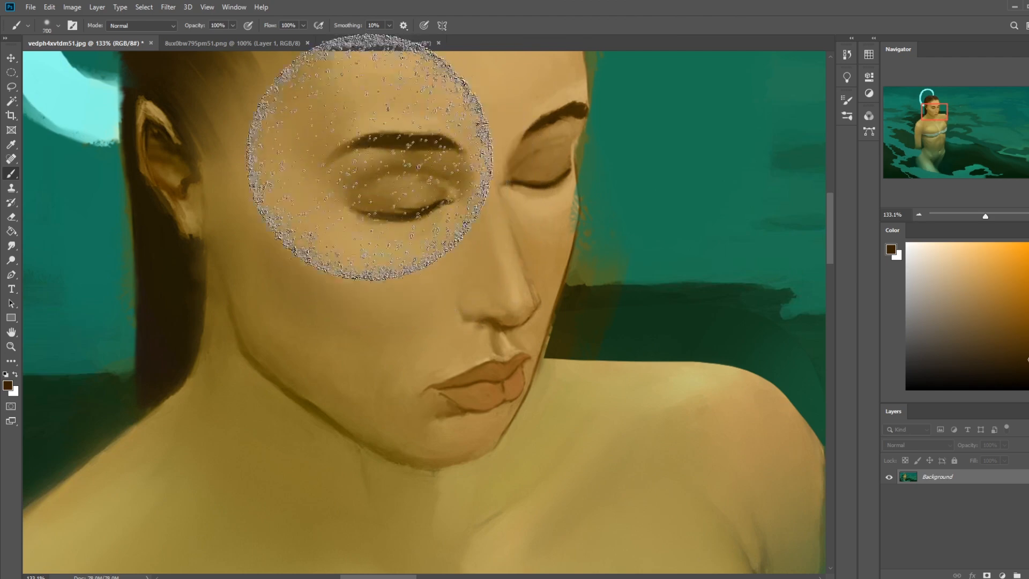
pyautogui.press('[')
pyautogui.press('[')
pyautogui.press('[')
pyautogui.press('[')
pyautogui.press('[')
pyautogui.press('[')
pyautogui.press('[')
pyautogui.press('[')
pyautogui.moveTo(370, 217)
pyautogui.mouseDown()
pyautogui.moveTo(418, 211)
pyautogui.moveTo(380, 212)
pyautogui.moveTo(391, 219)
pyautogui.moveTo(358, 205)
pyautogui.mouseUp()
pyautogui.press('[')
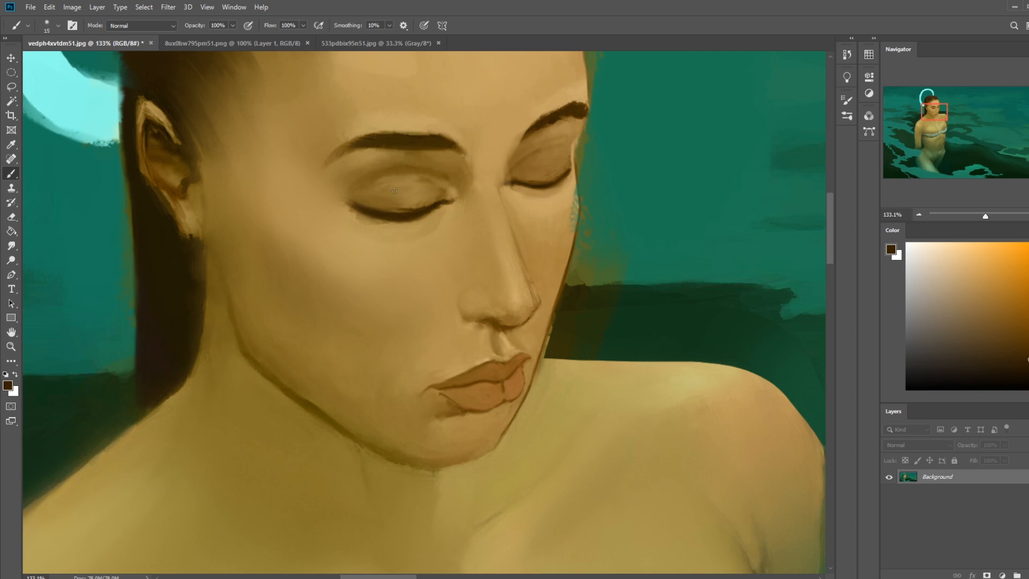
# - Enlarge the brush to 150 px for broader touch-ups around the eyes and eyebrows
pyautogui.press(']')
pyautogui.press(']')
pyautogui.press(']')
pyautogui.press(']')
pyautogui.press(']')
pyautogui.hotkey('ctrl', '-')
pyautogui.hotkey('ctrl', '-')
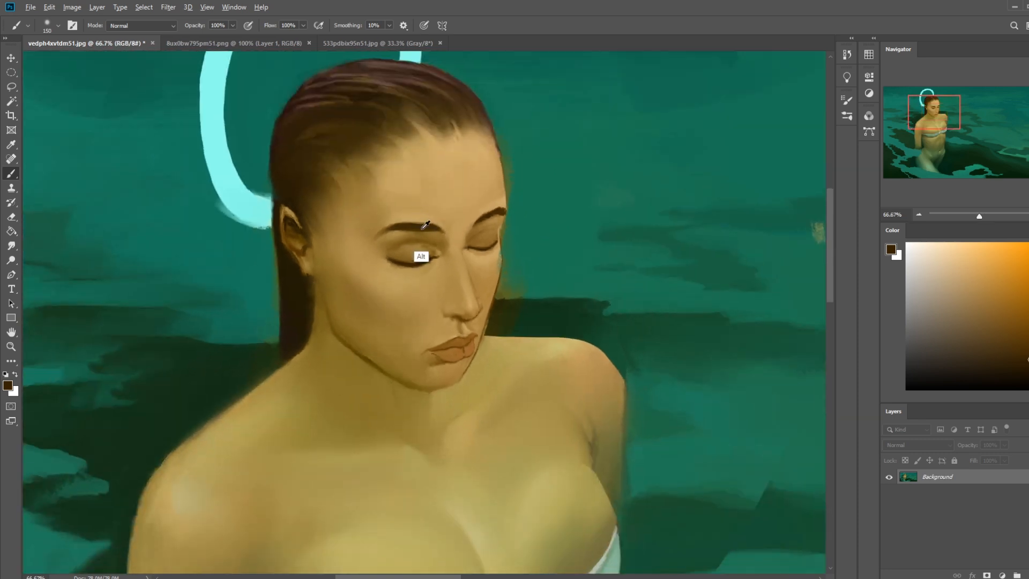
# - Open the Liquify filter on the painting and prepare a size 90 warp brush for reshaping the face
pyautogui.click(169, 7)
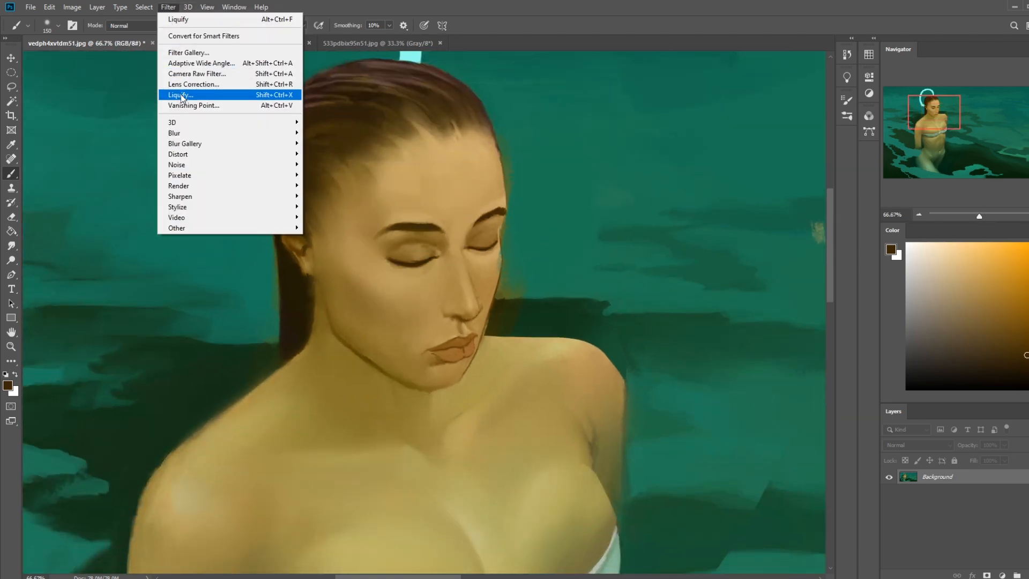
pyautogui.click(183, 100)
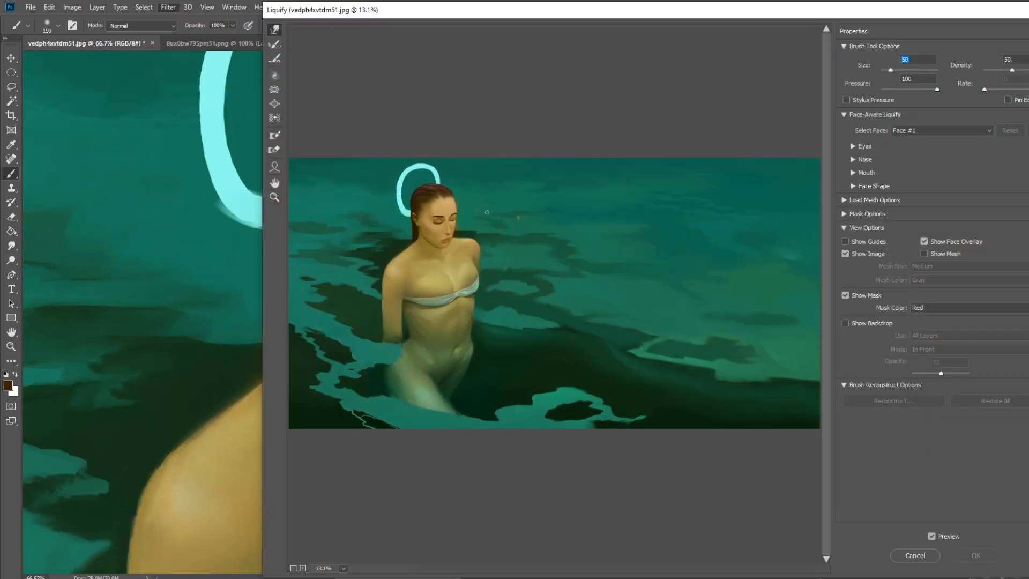
pyautogui.scroll(5, 399, 198)
pyautogui.press(']')
pyautogui.press(']')
pyautogui.press(']')
pyautogui.press(']')
pyautogui.press(']')
pyautogui.press(']')
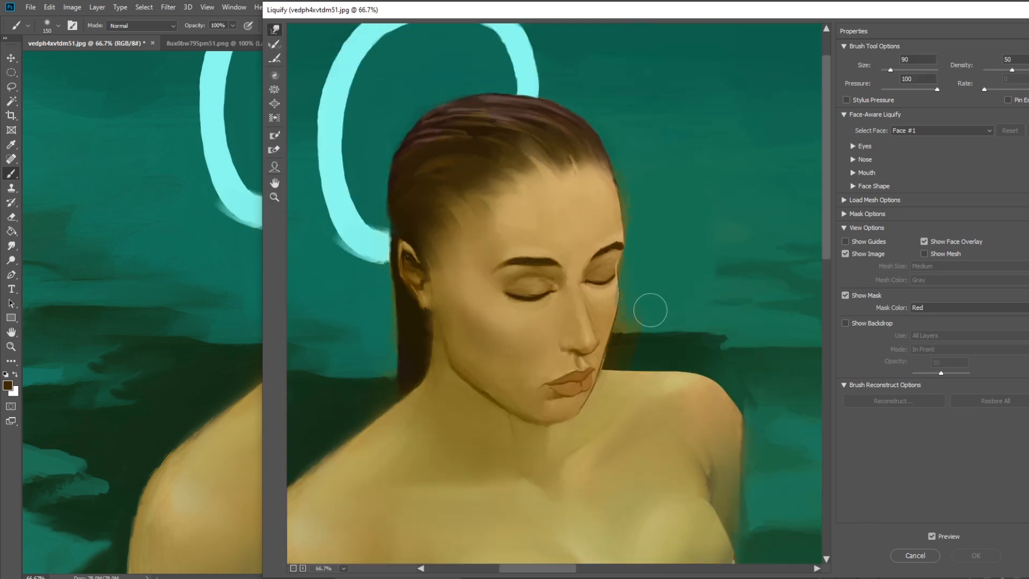
# - Enlarge the Liquify warp brush to 200 and push the contour of the far cheek inward
pyautogui.press(']')
pyautogui.press(']')
pyautogui.press(']')
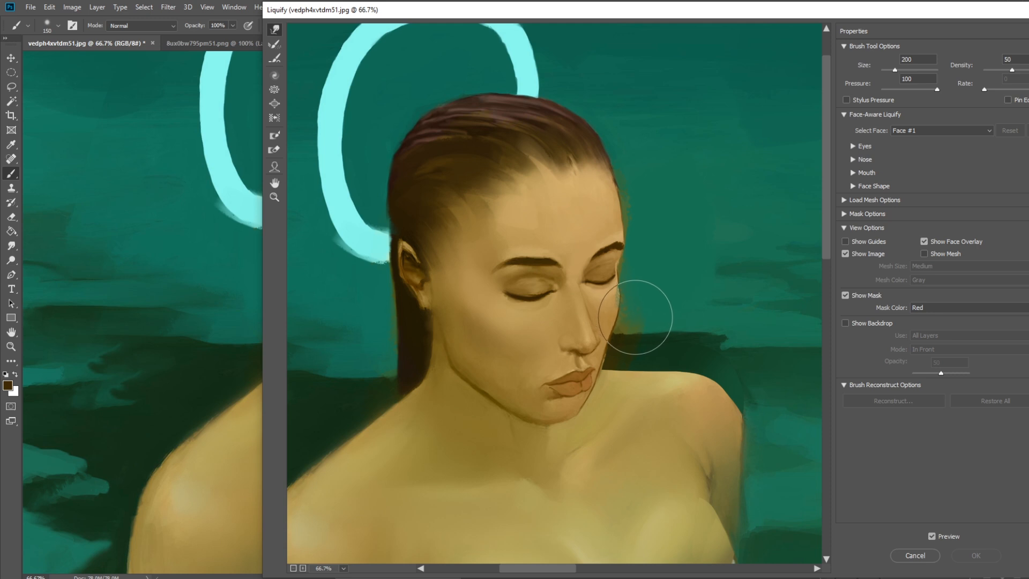
pyautogui.moveTo(638, 318); pyautogui.dragTo(632, 315)
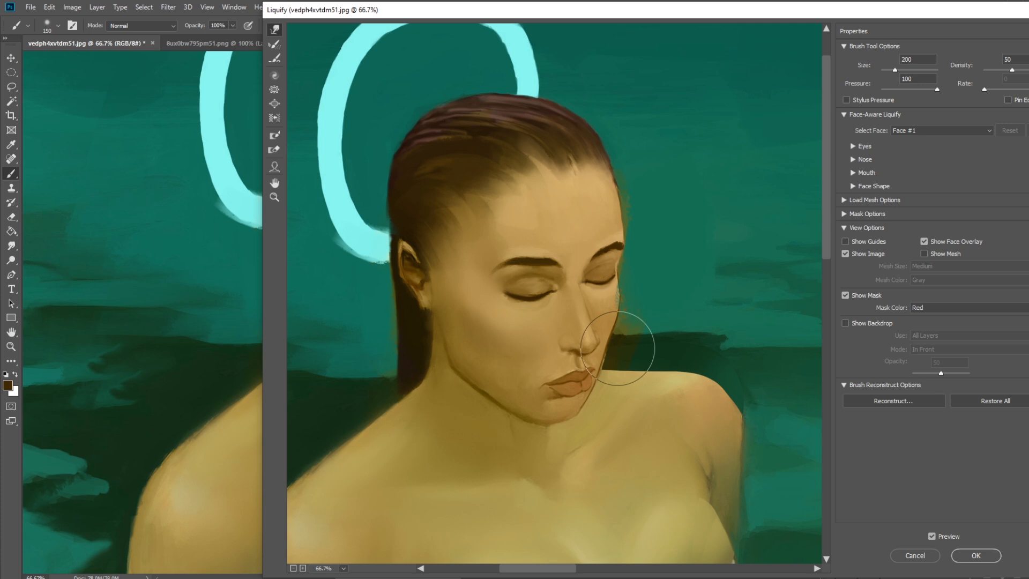
# - Reshape the chin and the underside of the jaw with the Liquify warp brush at size 200
pyautogui.press('[')
pyautogui.press('[')
pyautogui.press('[')
pyautogui.press('[')
pyautogui.press('[')
pyautogui.press(']')
pyautogui.press(']')
pyautogui.press(']')
pyautogui.press(']')
pyautogui.press(']')
pyautogui.press(']')
pyautogui.press(']')
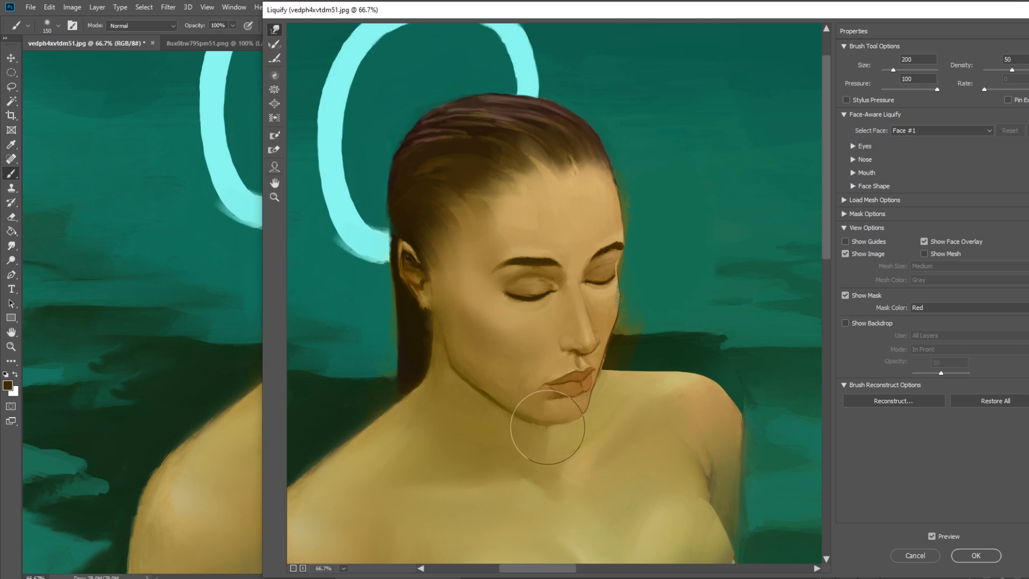
pyautogui.moveTo(539, 427)
pyautogui.mouseDown()
pyautogui.moveTo(516, 414)
pyautogui.moveTo(510, 425)
pyautogui.moveTo(496, 411)
pyautogui.mouseUp()
pyautogui.press('[')
pyautogui.press('[')
pyautogui.press('[')
pyautogui.press('[')
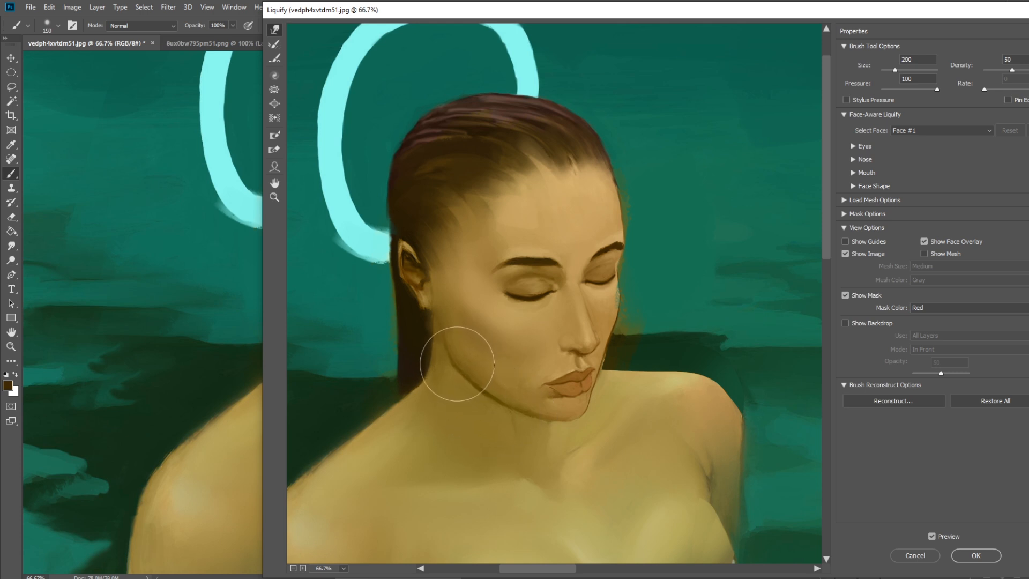
# - Refine the near jawline using larger and smaller warp brushes, ending at size 175, and apply the Liquify changes
pyautogui.press(']')
pyautogui.press(']')
pyautogui.press(']')
pyautogui.press(']')
pyautogui.press(']')
pyautogui.press(']')
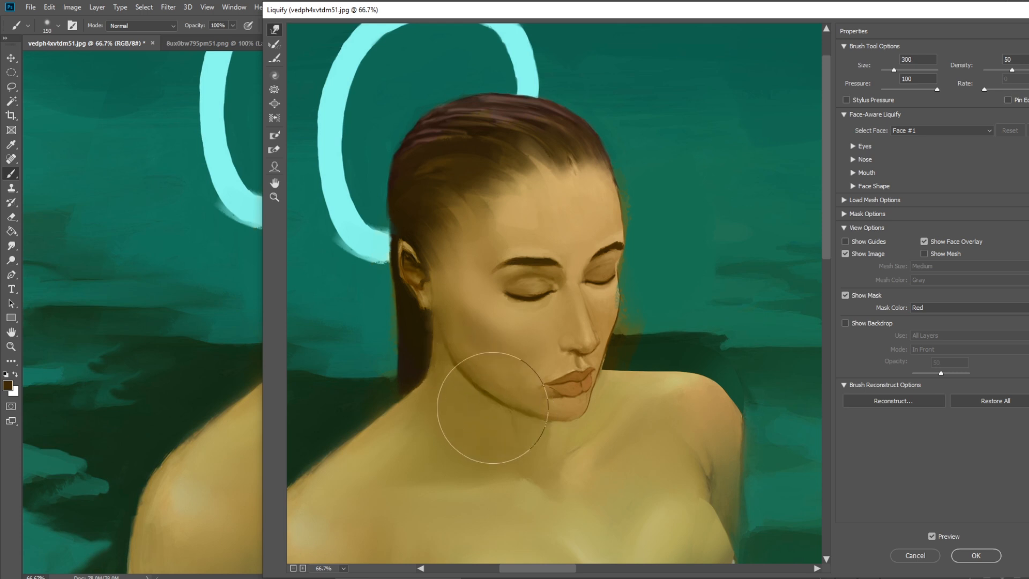
pyautogui.press('[')
pyautogui.press('[')
pyautogui.press('[')
pyautogui.press('[')
pyautogui.press('[')
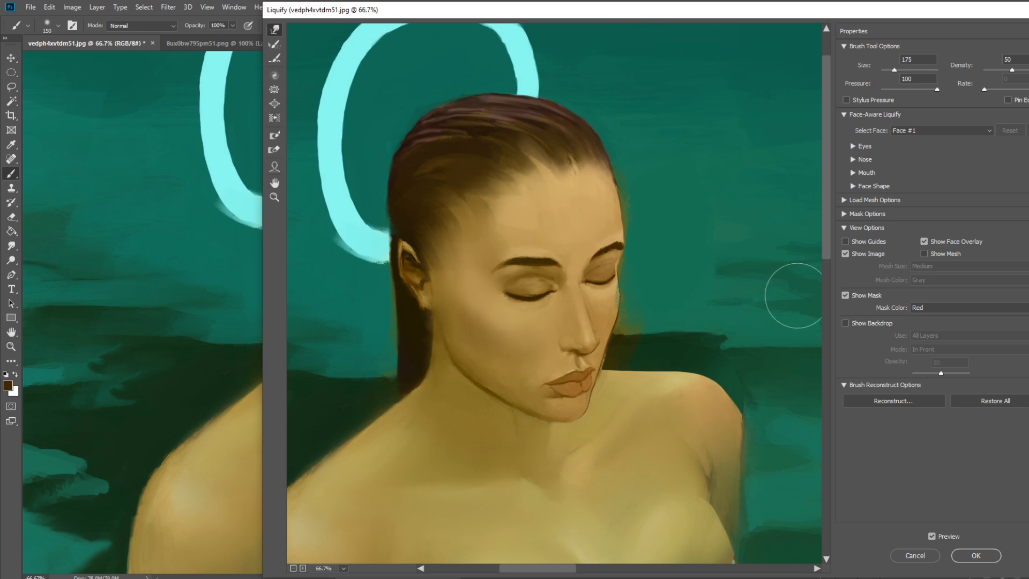
pyautogui.click(985, 556)
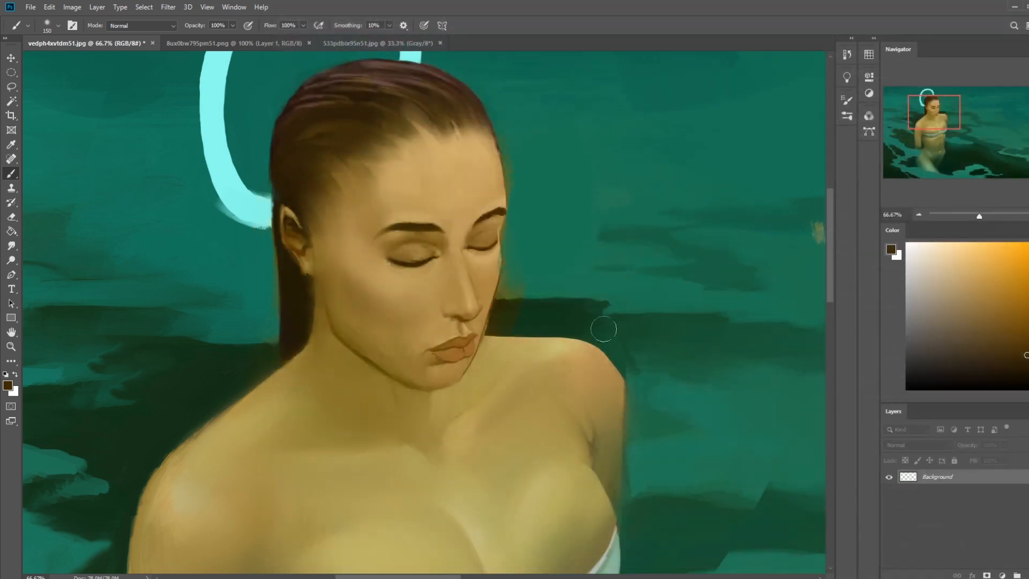
# - Touch up the eyebrows with sampled dark brown at 56% brush opacity and soften them with the Smudge tool
pyautogui.keyDown('alt'); pyautogui.click(500, 214); pyautogui.keyUp('alt')
pyautogui.press('[')
pyautogui.press('[')
pyautogui.press('[')
pyautogui.press('[')
pyautogui.moveTo(232, 26); pyautogui.dragTo(210, 38)
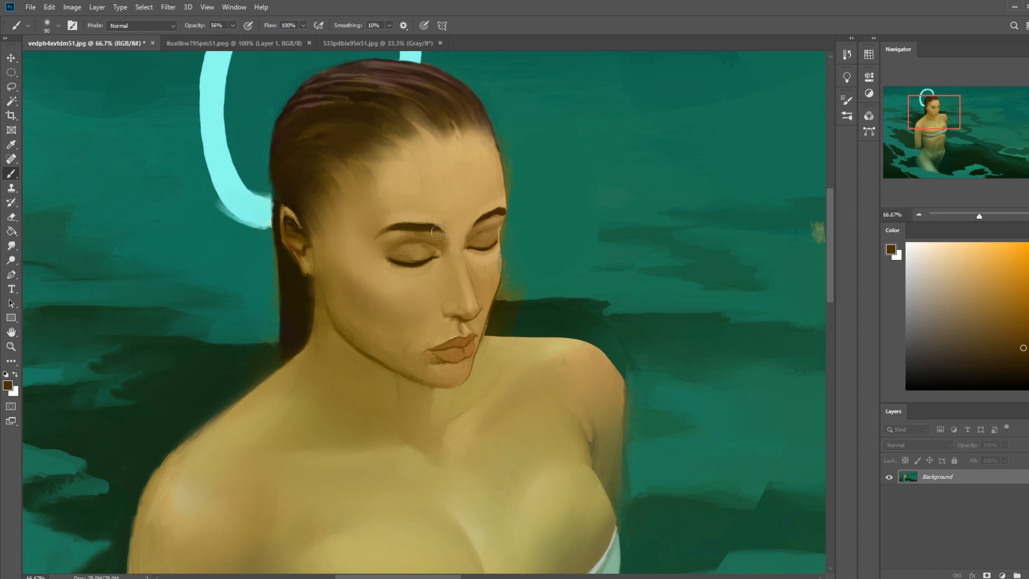
pyautogui.click(11, 246)
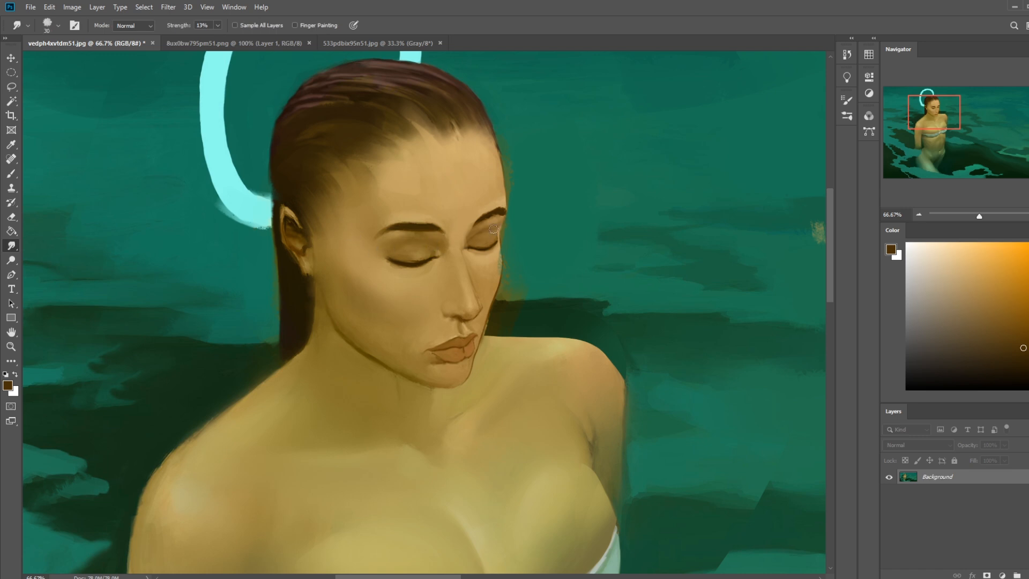
# - Sample the skin tone between the brows and softly lighten both eyelids with a 200 px brush at 56% opacity
pyautogui.press('b')
pyautogui.keyDown('alt'); pyautogui.click(453, 217); pyautogui.keyUp('alt')
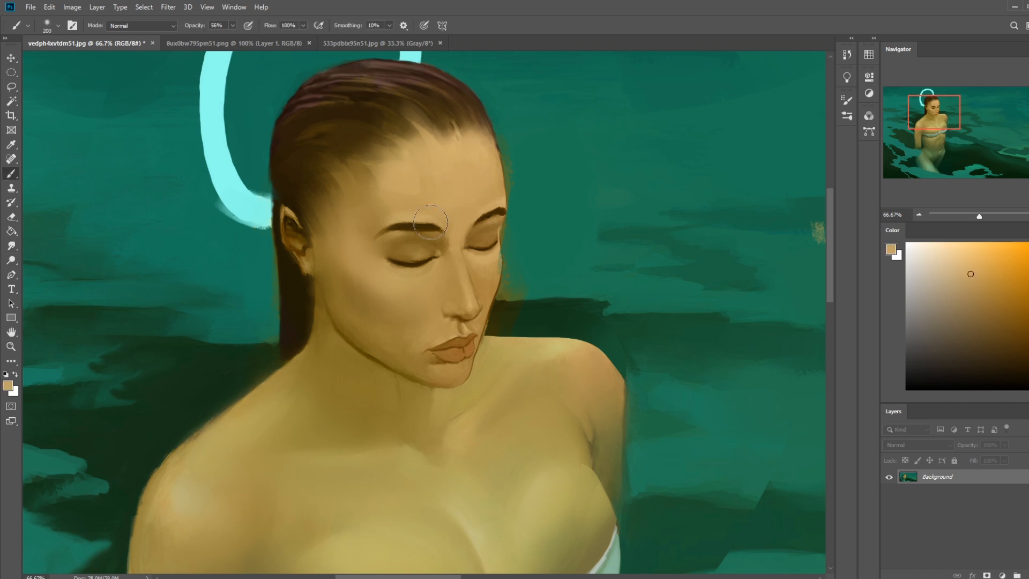
pyautogui.moveTo(406, 252); pyautogui.dragTo(419, 250)
pyautogui.moveTo(490, 235)
pyautogui.mouseDown()
pyautogui.moveTo(488, 221)
pyautogui.moveTo(491, 244)
pyautogui.mouseUp()
pyautogui.moveTo(409, 233)
pyautogui.mouseDown()
pyautogui.moveTo(431, 225)
pyautogui.moveTo(424, 234)
pyautogui.mouseUp()
pyautogui.press('[')
pyautogui.press('[')
pyautogui.press('[')
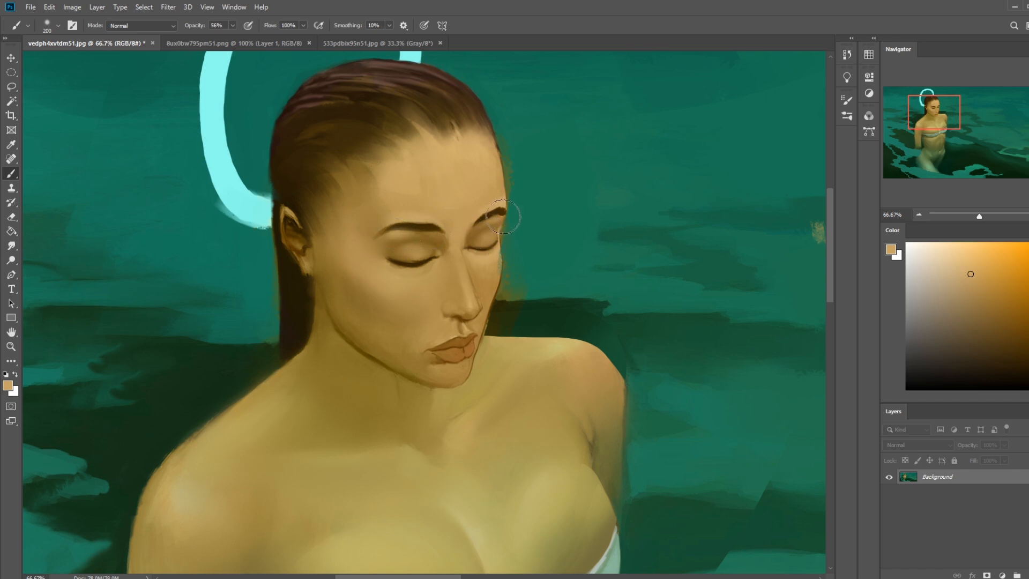
# - Redraw the far eyebrow in sampled dark brown with a 60 px brush, raising the opacity to 77%
pyautogui.keyDown('alt'); pyautogui.click(495, 245); pyautogui.keyUp('alt')
pyautogui.press('[')
pyautogui.press('[')
pyautogui.press('[')
pyautogui.press('[')
pyautogui.press('[')
pyautogui.press('[')
pyautogui.press('[')
pyautogui.moveTo(502, 210); pyautogui.dragTo(463, 240)
pyautogui.moveTo(235, 38); pyautogui.dragTo(247, 37)
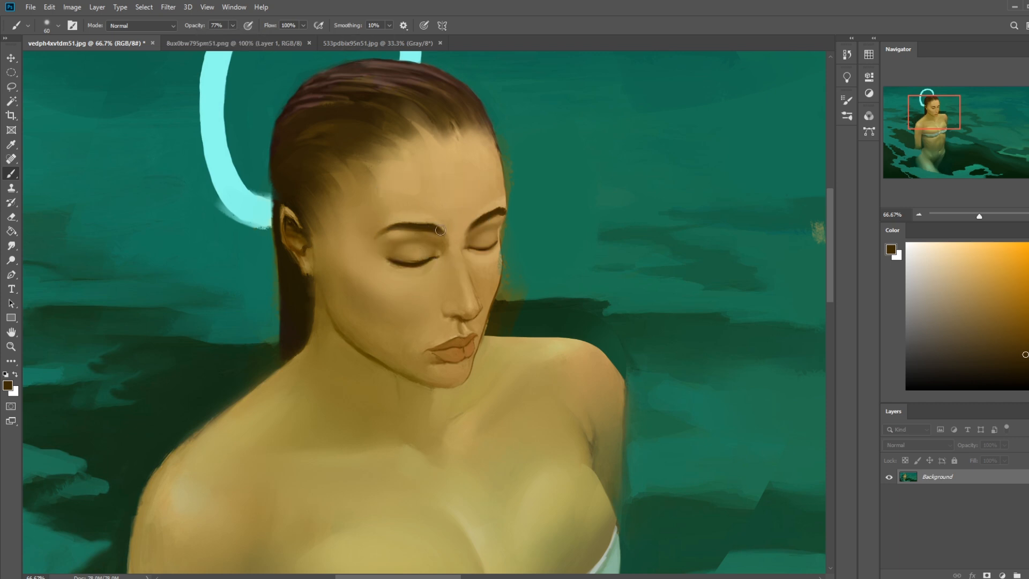
# - Blend the inner end of the near eyebrow into the skin with the Smudge tool at 13% strength
pyautogui.keyDown('alt'); pyautogui.click(449, 243); pyautogui.keyUp('alt')
pyautogui.click(11, 246)
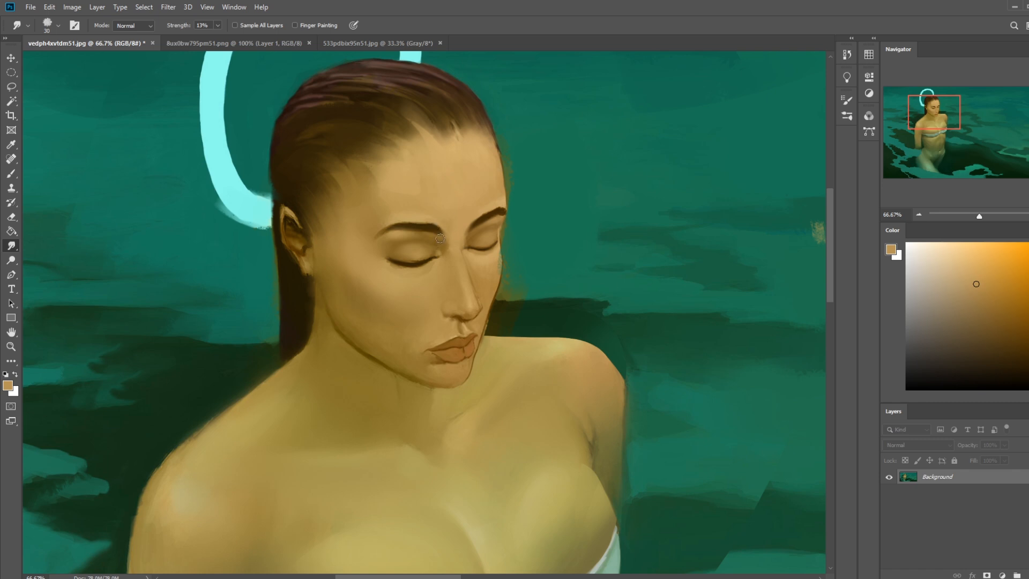
pyautogui.moveTo(437, 226); pyautogui.dragTo(453, 229)
pyautogui.press('[')
pyautogui.press('[')
pyautogui.press(']')
# - Switch to Istebrak's 80 px dry-oil brush, reduce its size, and refine the near eyebrow in sampled dark brown
pyautogui.press('b')
pyautogui.keyDown('alt'); pyautogui.click(426, 227); pyautogui.keyUp('alt')
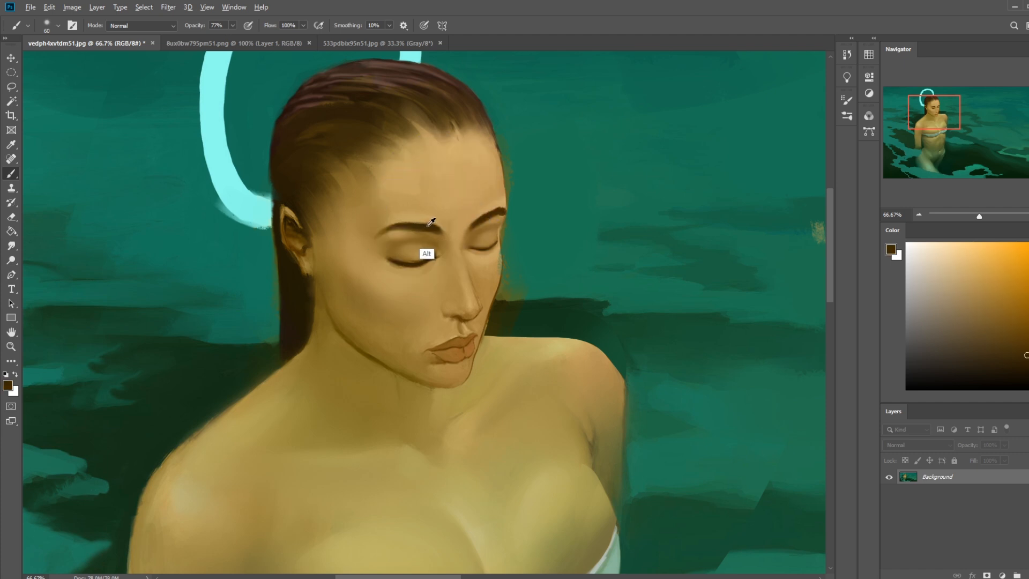
pyautogui.rightClick(438, 210)
pyautogui.click(476, 376)
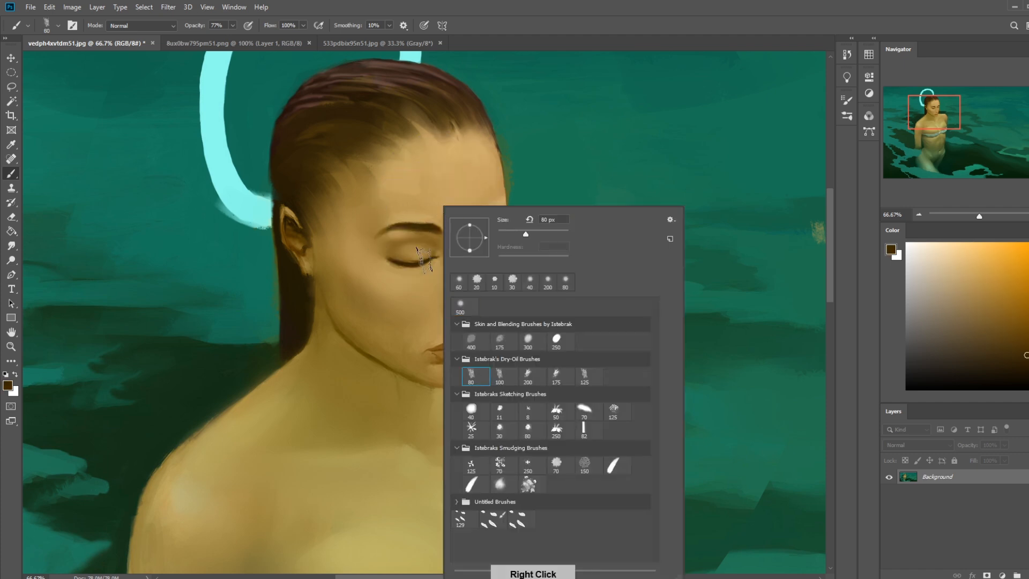
pyautogui.click(432, 250)
pyautogui.press('[')
pyautogui.press('[')
pyautogui.press('[')
pyautogui.press('[')
pyautogui.press('[')
pyautogui.press('[')
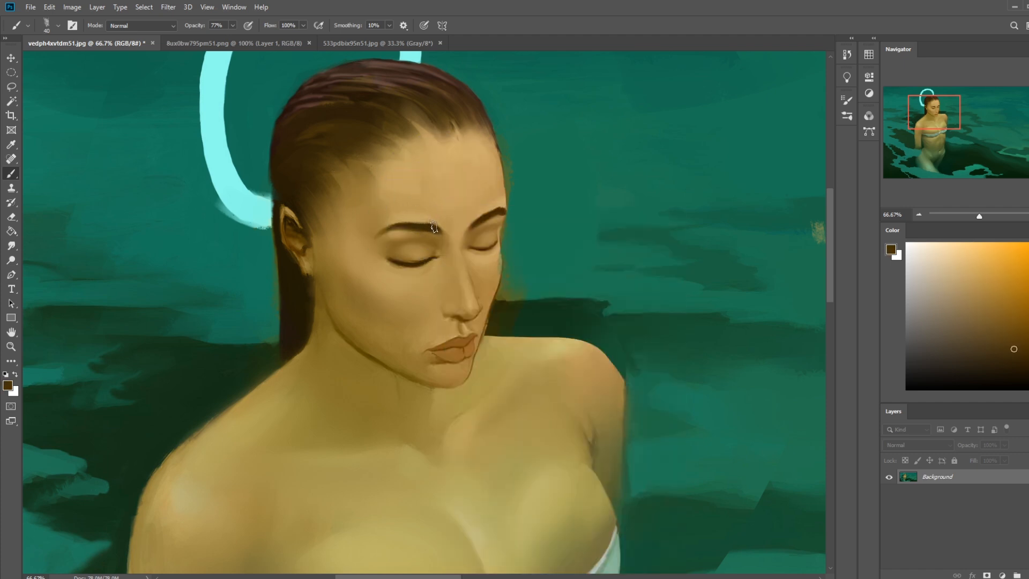
pyautogui.moveTo(384, 231); pyautogui.dragTo(374, 237)
# - Sharpen the outer ends of both eyebrows with sampled skin and brow tones at 100% opacity
pyautogui.keyDown('alt'); pyautogui.click(381, 227); pyautogui.keyUp('alt')
pyautogui.keyDown('alt'); pyautogui.click(398, 226); pyautogui.keyUp('alt')
pyautogui.keyDown('alt'); pyautogui.click(500, 236); pyautogui.keyUp('alt')
pyautogui.keyDown('alt'); pyautogui.click(503, 240); pyautogui.keyUp('alt')
pyautogui.press('0')
pyautogui.keyDown('alt'); pyautogui.click(504, 215); pyautogui.keyUp('alt')
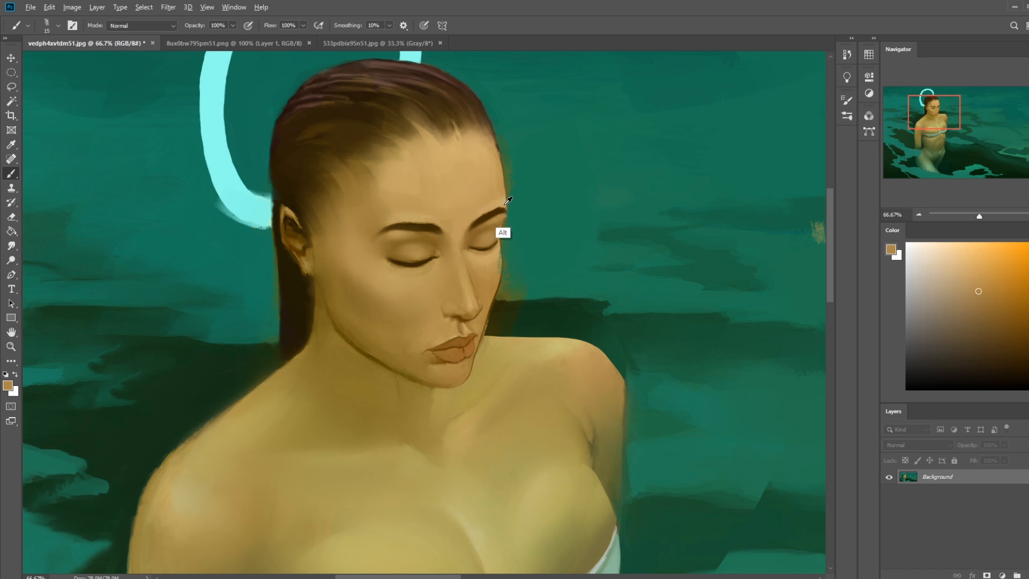
pyautogui.keyDown('alt'); pyautogui.click(507, 206); pyautogui.keyUp('alt')
pyautogui.keyDown('alt'); pyautogui.click(376, 242); pyautogui.keyUp('alt')
pyautogui.keyDown('alt'); pyautogui.click(399, 224); pyautogui.keyUp('alt')
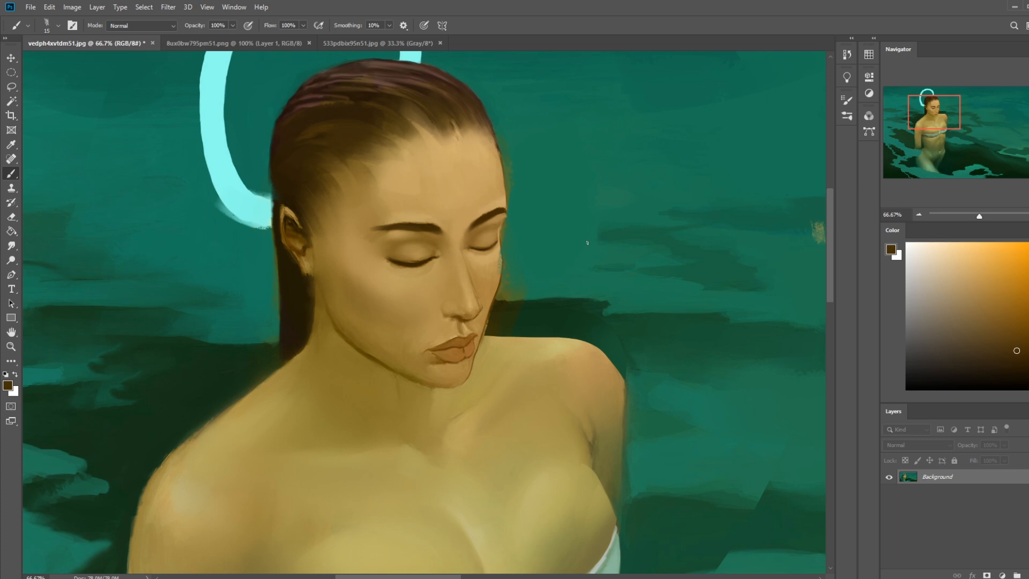
# - Paint sampled skin tone beneath the outer half of the near eyebrow with a 30 px brush
pyautogui.hotkey('ctrl', '0')
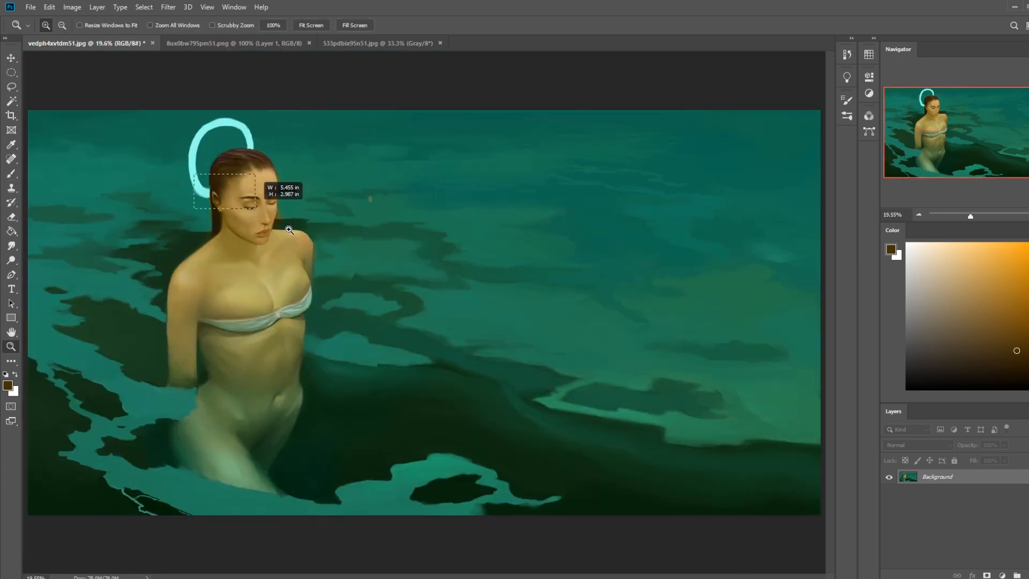
pyautogui.scroll(6, 257, 192)
pyautogui.keyDown('alt'); pyautogui.click(386, 242); pyautogui.keyUp('alt')
pyautogui.press(']')
pyautogui.press(']')
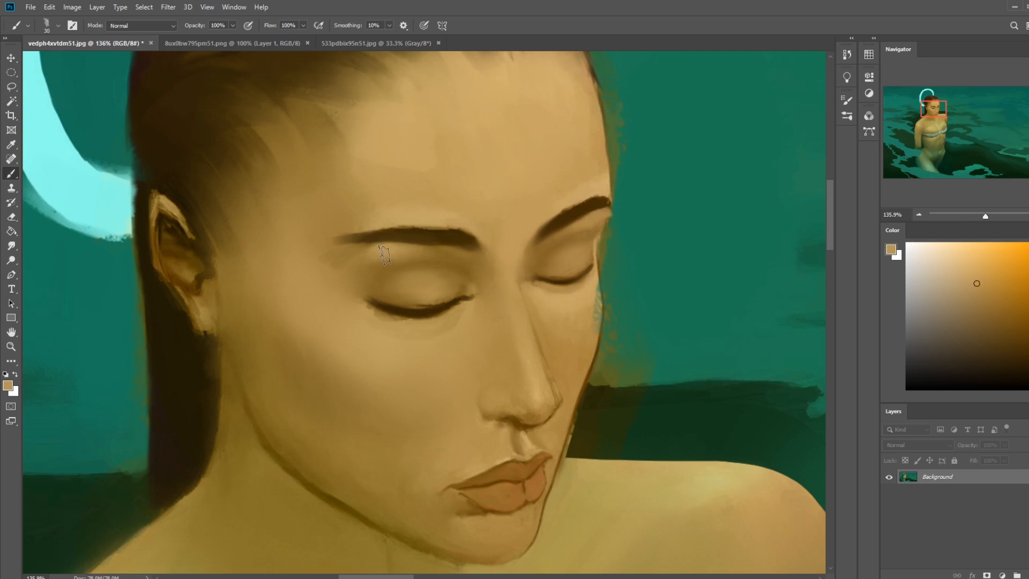
pyautogui.moveTo(380, 251); pyautogui.dragTo(332, 253)
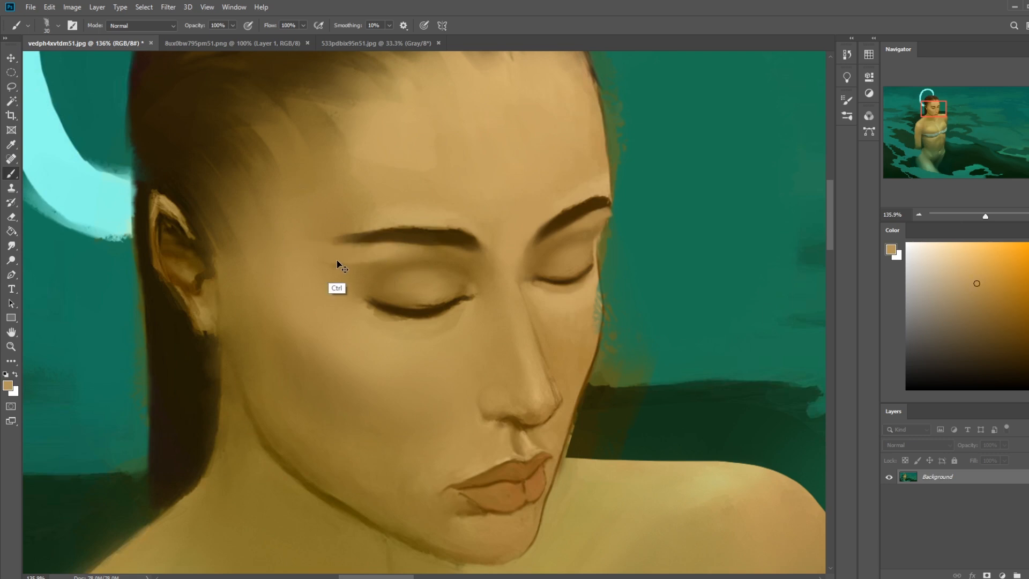
pyautogui.scroll(-6, 337, 272)
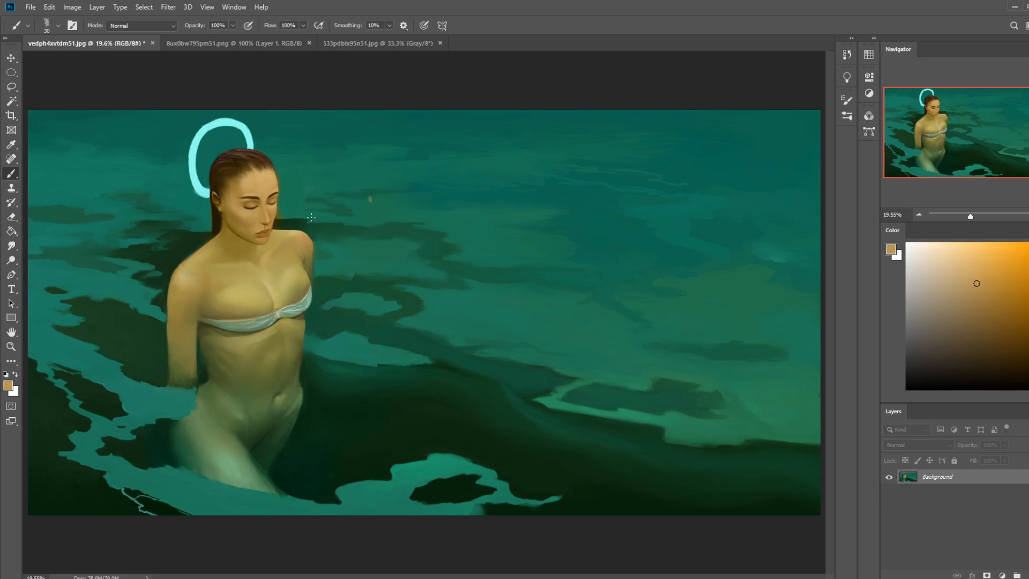
# - Extend the far eyebrow and brow ridge past the face contour with sampled tones, setting the brush to 35 px
pyautogui.scroll(5, 322, 241)
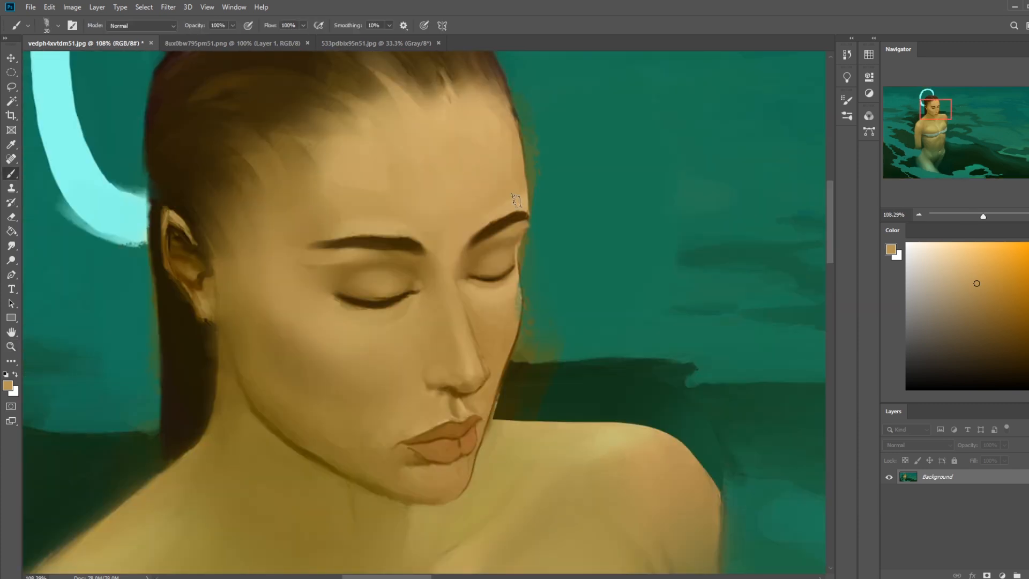
pyautogui.keyDown('alt'); pyautogui.click(521, 225); pyautogui.keyUp('alt')
pyautogui.moveTo(522, 230)
pyautogui.mouseDown()
pyautogui.moveTo(548, 199)
pyautogui.moveTo(531, 162)
pyautogui.moveTo(497, 173)
pyautogui.moveTo(526, 209)
pyautogui.moveTo(514, 219)
pyautogui.moveTo(536, 209)
pyautogui.mouseUp()
pyautogui.keyDown('alt'); pyautogui.click(517, 218); pyautogui.keyUp('alt')
pyautogui.press('[')
pyautogui.press(']')
pyautogui.press(']')
pyautogui.press(']')
pyautogui.press(']')
pyautogui.press(']')
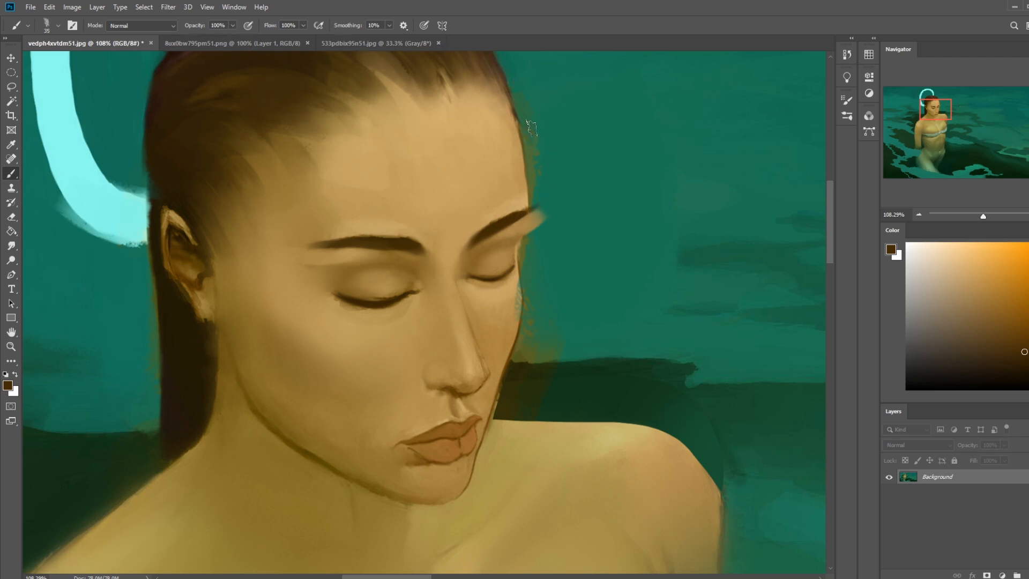
# - Paint sampled background green along the far side of the forehead, brow and eye to clean the face contour
pyautogui.keyDown('alt'); pyautogui.click(533, 142); pyautogui.keyUp('alt')
pyautogui.moveTo(540, 134); pyautogui.dragTo(533, 145)
pyautogui.moveTo(539, 214)
pyautogui.mouseDown()
pyautogui.moveTo(533, 120)
pyautogui.moveTo(540, 223)
pyautogui.mouseUp()
pyautogui.moveTo(526, 119)
pyautogui.mouseDown()
pyautogui.moveTo(540, 242)
pyautogui.moveTo(551, 198)
pyautogui.moveTo(537, 208)
pyautogui.moveTo(528, 263)
pyautogui.mouseUp()
pyautogui.moveTo(539, 225)
pyautogui.mouseDown()
pyautogui.moveTo(522, 266)
pyautogui.moveTo(542, 283)
pyautogui.moveTo(527, 289)
pyautogui.moveTo(523, 316)
pyautogui.mouseUp()
pyautogui.moveTo(533, 280); pyautogui.dragTo(531, 297)
# - Rebuild the far cheek's edge with sampled skin tone and trim it with the adjacent background green
pyautogui.keyDown('alt'); pyautogui.click(510, 290); pyautogui.keyUp('alt')
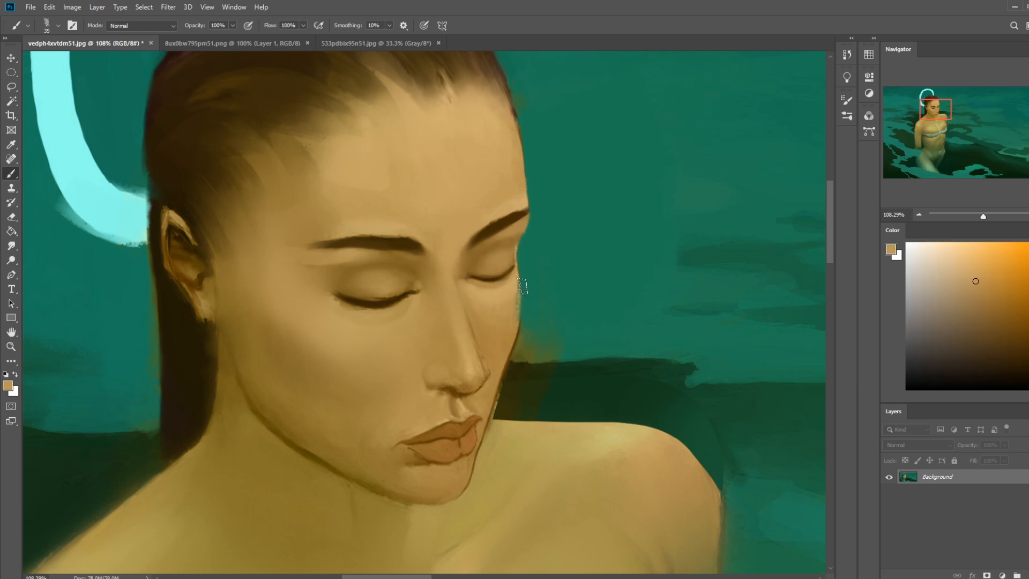
pyautogui.keyDown('alt'); pyautogui.click(538, 289); pyautogui.keyUp('alt')
pyautogui.moveTo(527, 337)
pyautogui.mouseDown()
pyautogui.moveTo(528, 270)
pyautogui.moveTo(523, 320)
pyautogui.mouseUp()
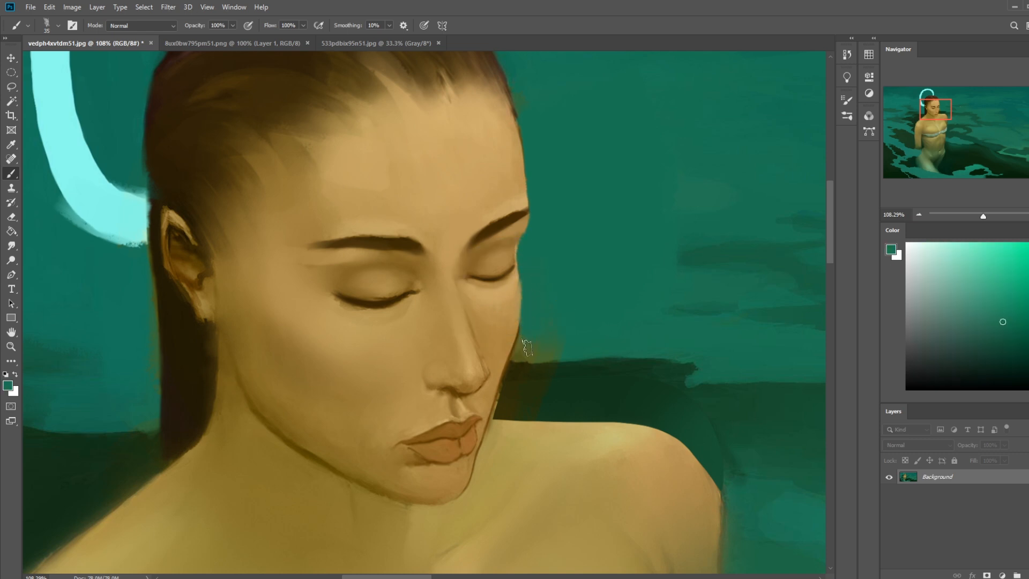
# - Soften the area around the near eyebrow's tail, extend the tail with a thin dark brown brush, and undo the stray strokes
pyautogui.click(11, 245)
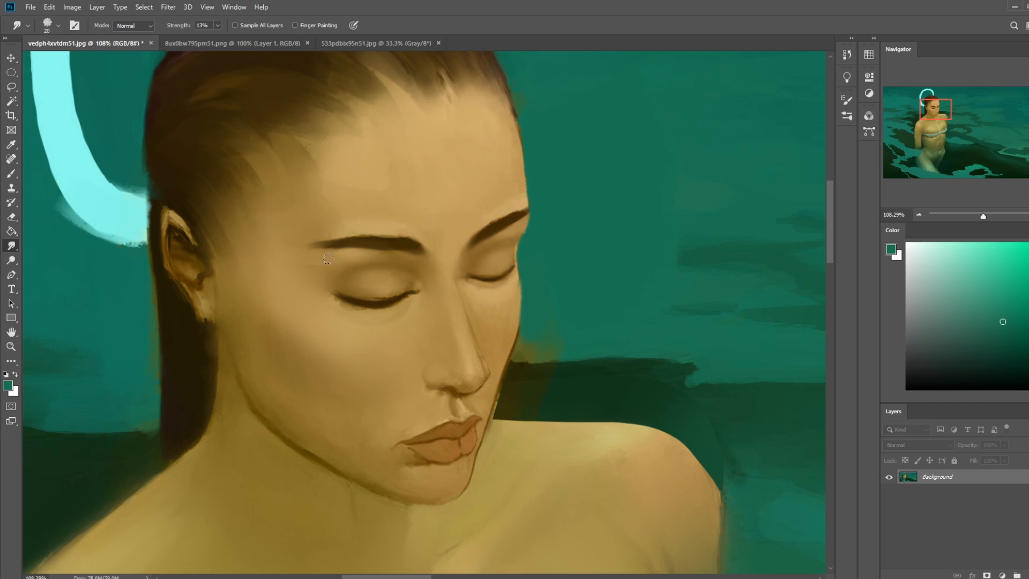
pyautogui.press('alt')
pyautogui.press('b')
pyautogui.keyDown('alt'); pyautogui.click(338, 230); pyautogui.keyUp('alt')
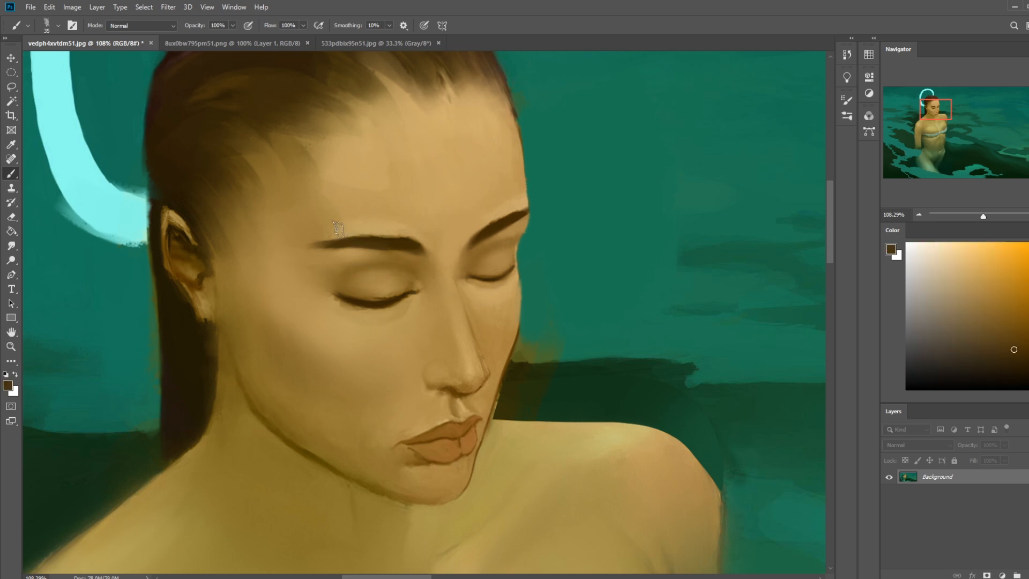
pyautogui.press('[')
pyautogui.press('[')
pyautogui.press('[')
pyautogui.press('[')
pyautogui.press('[')
pyautogui.moveTo(321, 245)
pyautogui.mouseDown()
pyautogui.moveTo(300, 246)
pyautogui.moveTo(238, 181)
pyautogui.mouseUp()
pyautogui.hotkey('ctrl', 'z')
pyautogui.hotkey('ctrl', 'z')
# - Define the outer tip of the far eyebrow in dark brown and sample the background green beside it
pyautogui.moveTo(512, 225); pyautogui.dragTo(527, 214)
pyautogui.keyDown('alt'); pyautogui.click(546, 250); pyautogui.keyUp('alt')
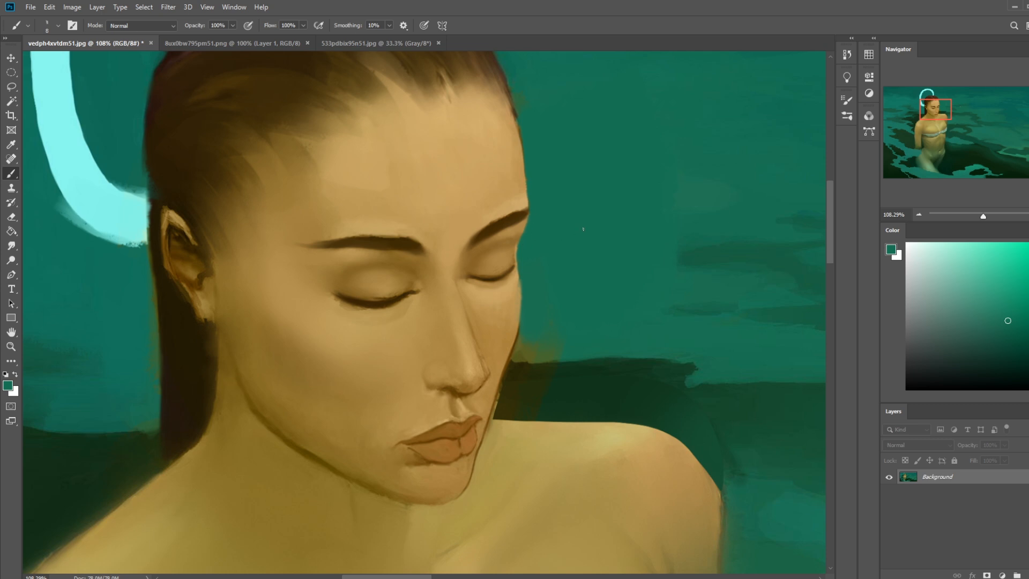
pyautogui.hotkey('ctrl', '0')
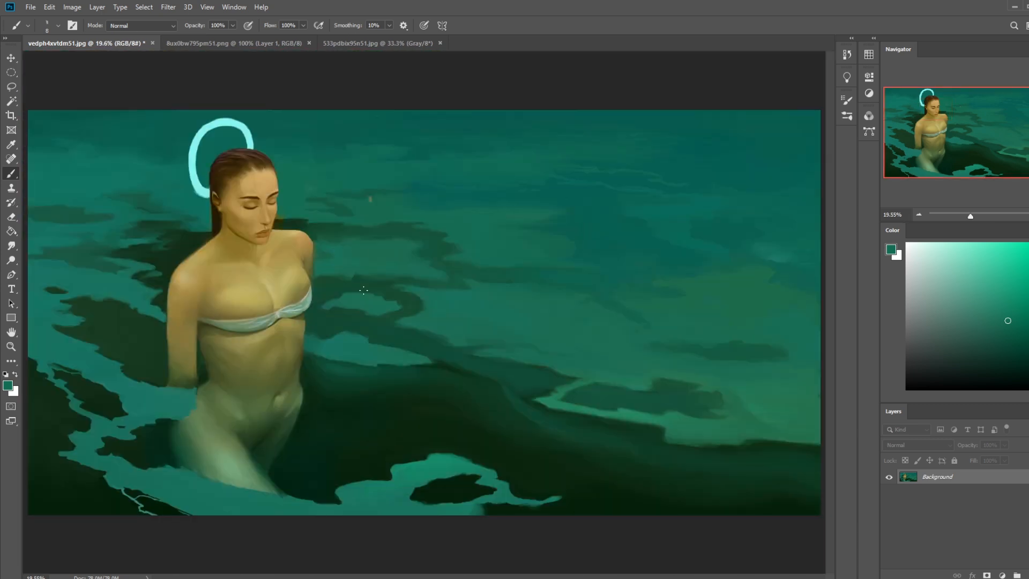
# - Darken the near nostril with dark brown sampled from the eyelash line and retouch its surroundings with sampled skin tones
pyautogui.moveTo(220, 188); pyautogui.dragTo(278, 189)
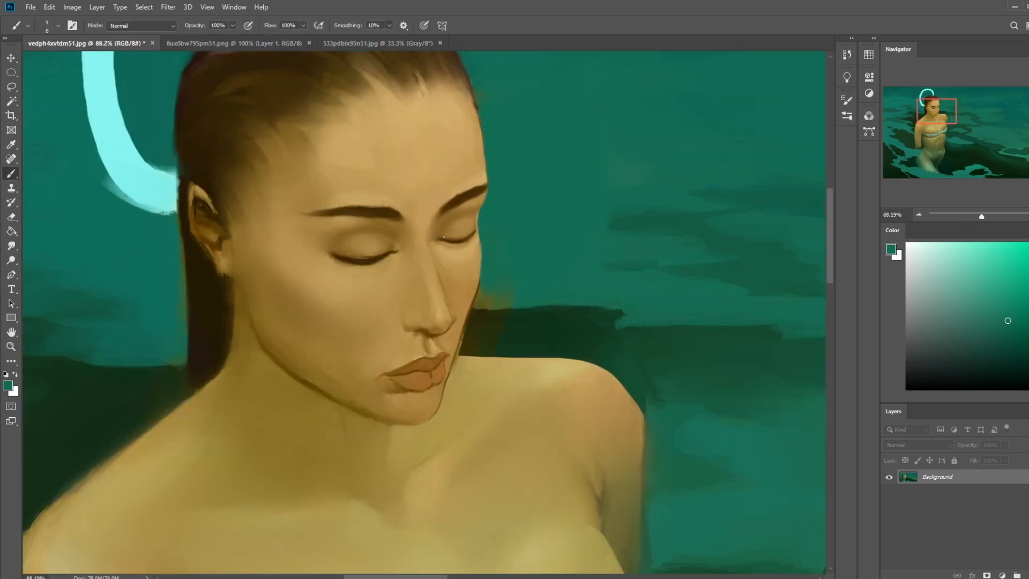
pyautogui.keyDown('alt'); pyautogui.click(398, 250); pyautogui.keyUp('alt')
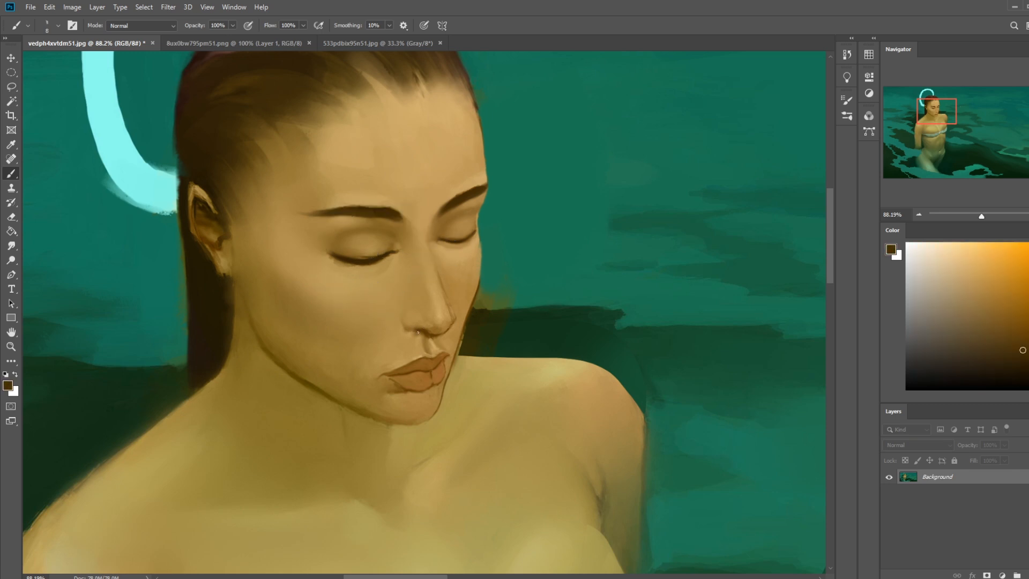
pyautogui.moveTo(416, 331); pyautogui.dragTo(403, 326)
pyautogui.keyDown('alt'); pyautogui.click(409, 345); pyautogui.keyUp('alt')
pyautogui.keyDown('alt'); pyautogui.click(424, 319); pyautogui.keyUp('alt')
pyautogui.keyDown('alt'); pyautogui.click(328, 262); pyautogui.keyUp('alt')
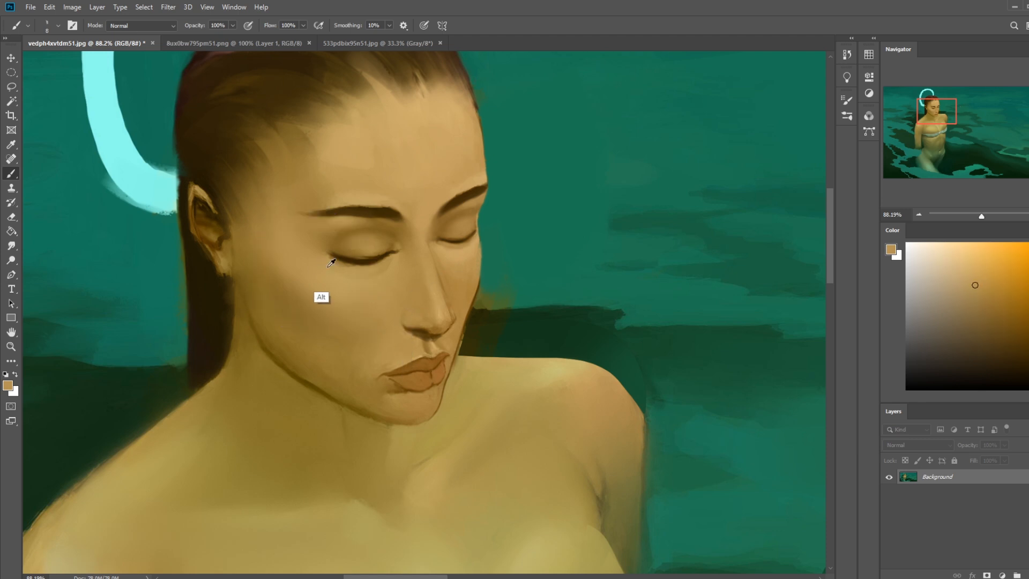
pyautogui.press(']')
pyautogui.press(']')
pyautogui.press(']')
# - Redefine the upper lip with sampled dark brown and soften the mouth corner and lower lip outline with skin tone
pyautogui.keyDown('alt'); pyautogui.click(431, 335); pyautogui.keyUp('alt')
pyautogui.moveTo(444, 357); pyautogui.dragTo(398, 373)
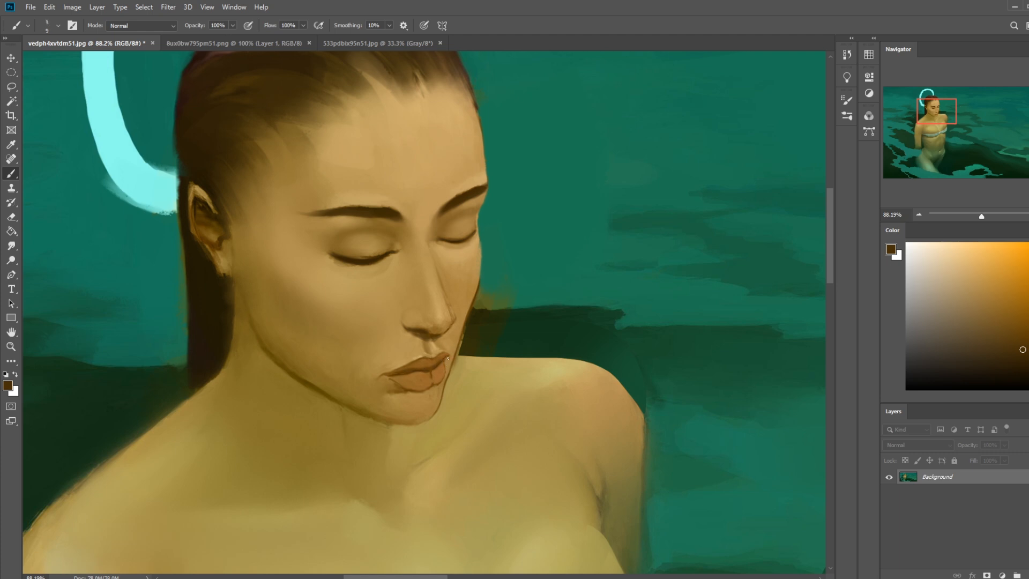
pyautogui.keyDown('alt'); pyautogui.click(404, 346); pyautogui.keyUp('alt')
pyautogui.moveTo(380, 380); pyautogui.dragTo(423, 377)
pyautogui.press(']')
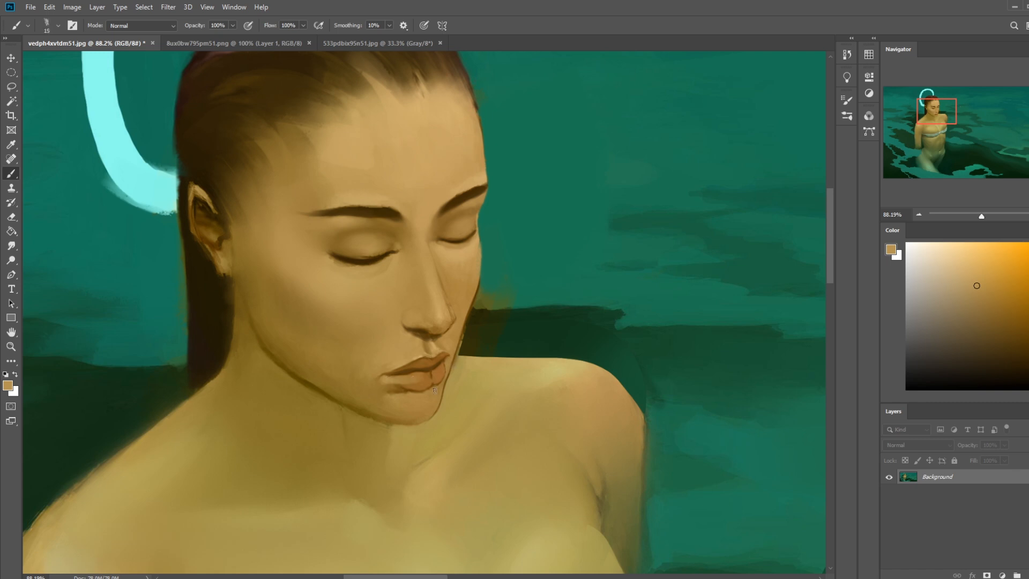
# - Define the parting line and shade of the lips with brown sampled from the mouth
pyautogui.keyDown('alt'); pyautogui.click(432, 365); pyautogui.keyUp('alt')
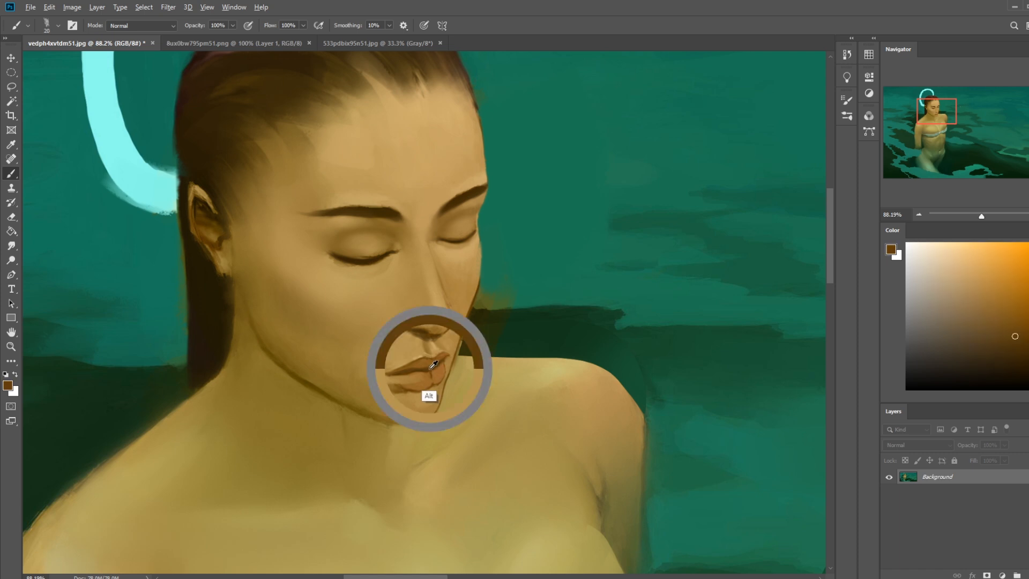
pyautogui.moveTo(443, 371)
pyautogui.mouseDown()
pyautogui.moveTo(420, 385)
pyautogui.moveTo(381, 374)
pyautogui.mouseUp()
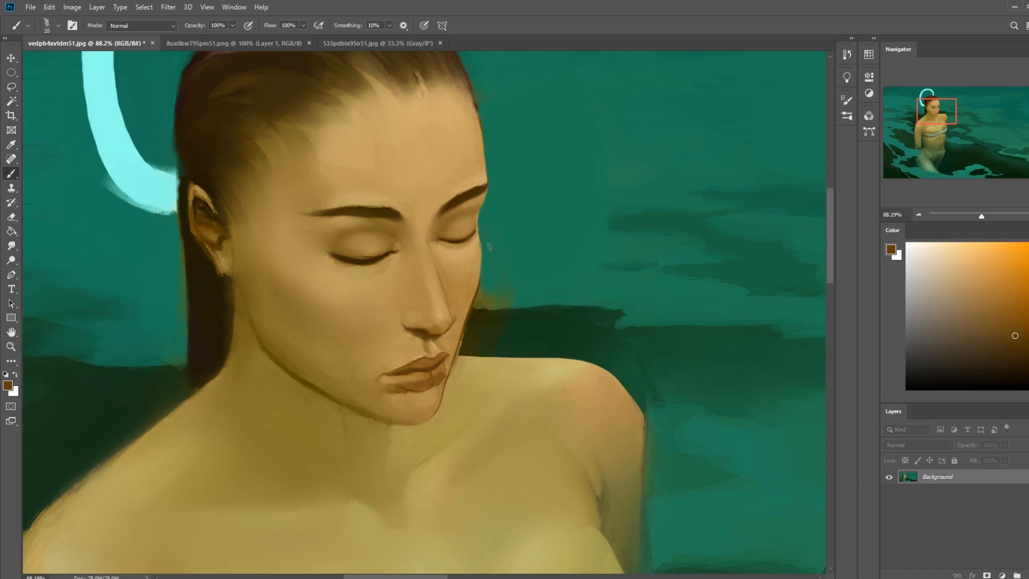
pyautogui.hotkey('ctrl', '0')
pyautogui.press('z')
pyautogui.moveTo(197, 162)
pyautogui.mouseDown()
pyautogui.moveTo(322, 230)
pyautogui.moveTo(337, 302)
pyautogui.mouseUp()
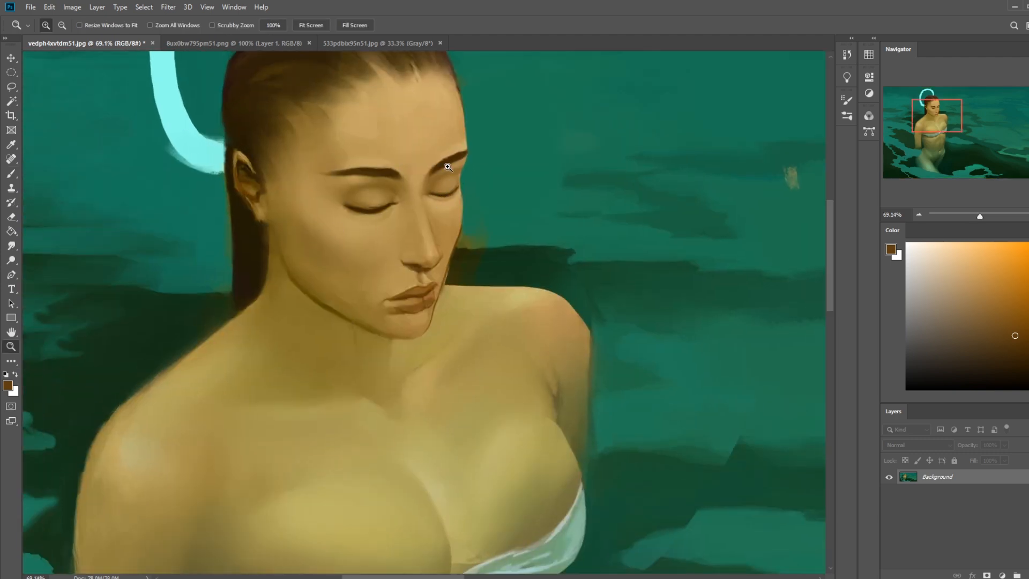
pyautogui.keyDown('alt'); pyautogui.click(461, 254); pyautogui.keyUp('alt')
# - Flip the canvas horizontally to check the face in mirror view
pyautogui.hotkey('ctrl', 'shift', 'h')
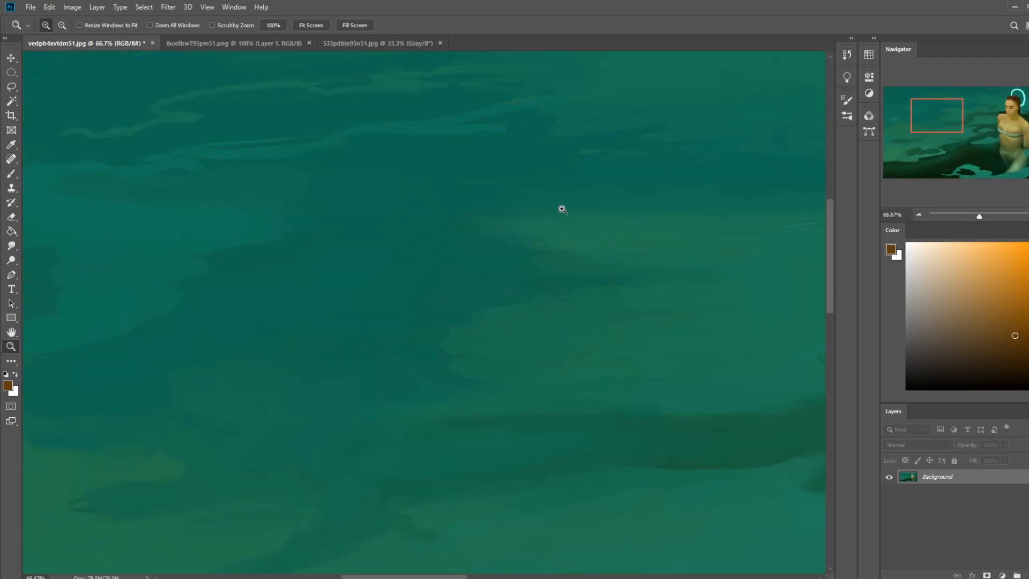
pyautogui.click(1011, 111)
pyautogui.moveTo(402, 202)
pyautogui.mouseDown()
pyautogui.moveTo(562, 265)
pyautogui.moveTo(598, 237)
pyautogui.mouseUp()
# - Lasso the far eye, copy it to a new layer and nudge the copy slightly down
pyautogui.press('l')
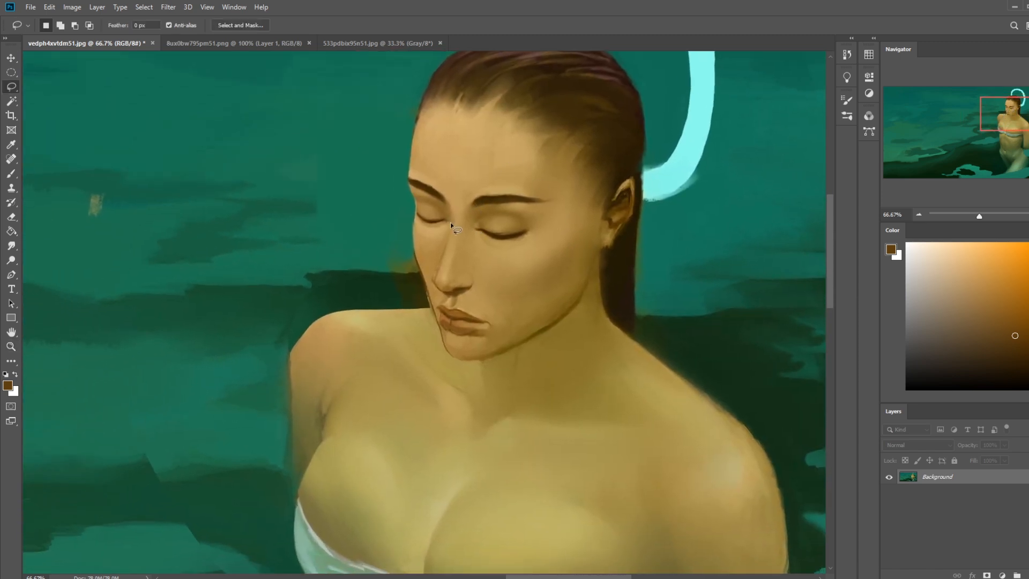
pyautogui.moveTo(436, 199)
pyautogui.mouseDown()
pyautogui.moveTo(410, 217)
pyautogui.moveTo(446, 200)
pyautogui.mouseUp()
pyautogui.hotkey('ctrl', 'j')
pyautogui.press('v')
pyautogui.press('Down')
pyautogui.press('Down')
pyautogui.press('Down')
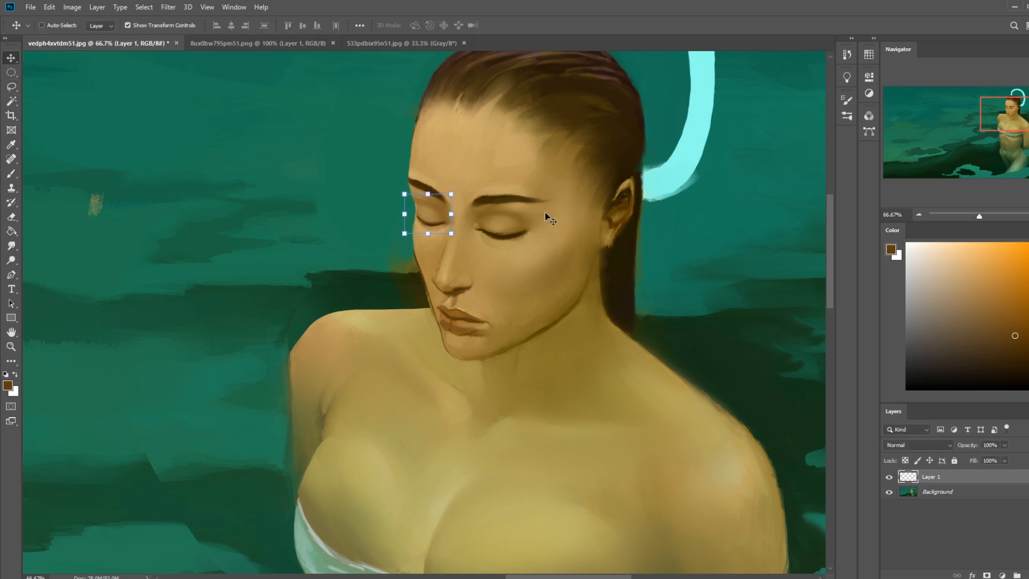
pyautogui.hotkey('ctrl', '0')
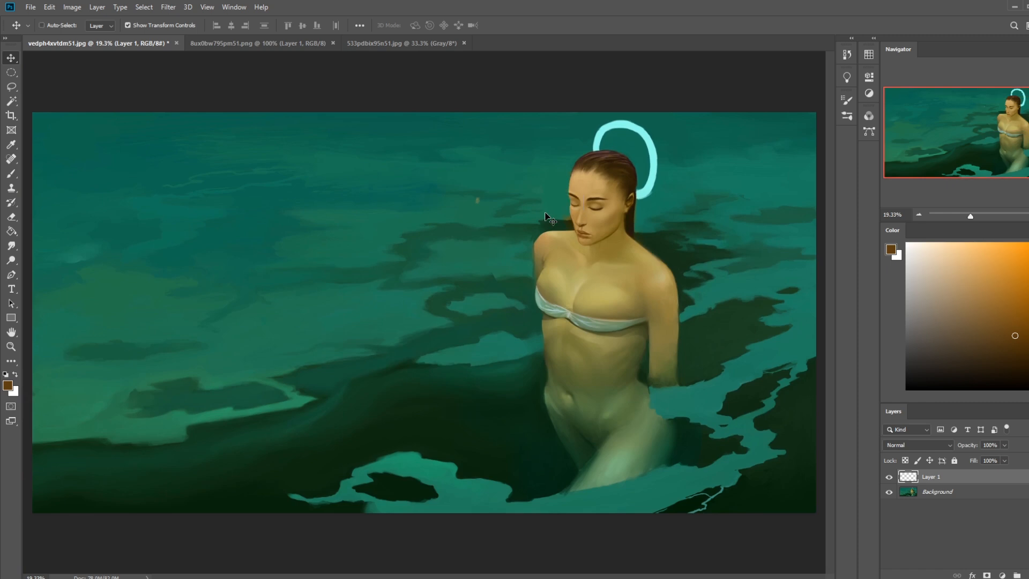
pyautogui.press('Down')
pyautogui.hotkey('ctrl', '+')
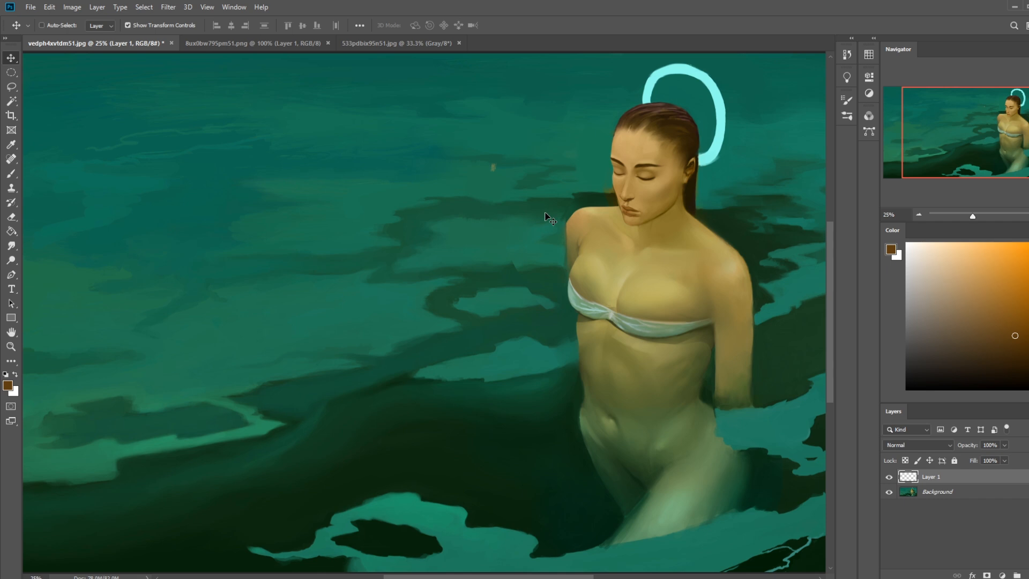
# - Erase the edges of the copied far eye with the eraser reduced to 90 px, and flip the canvas back
pyautogui.press('e')
pyautogui.moveTo(555, 144); pyautogui.dragTo(718, 217)
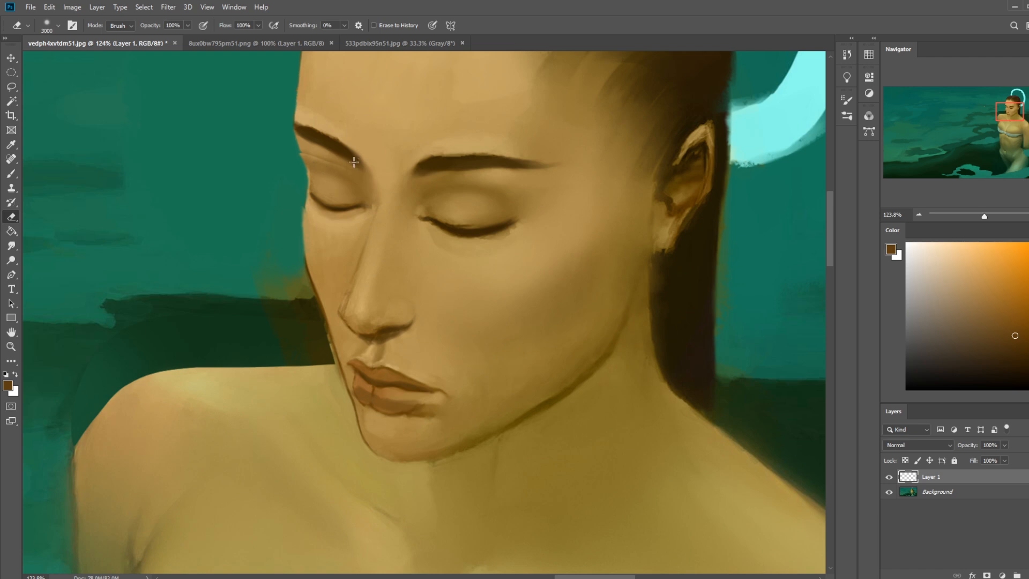
pyautogui.press('m')
pyautogui.rightClick(425, 169)
pyautogui.press('Escape')
pyautogui.press('e')
pyautogui.press('[')
pyautogui.press('[')
pyautogui.press('[')
pyautogui.press('[')
pyautogui.press('[')
pyautogui.press('[')
pyautogui.press('[')
pyautogui.press('[')
pyautogui.press('[')
pyautogui.press('[')
pyautogui.hotkey('ctrl', '0')
pyautogui.hotkey('ctrl', 'shift', 'h')
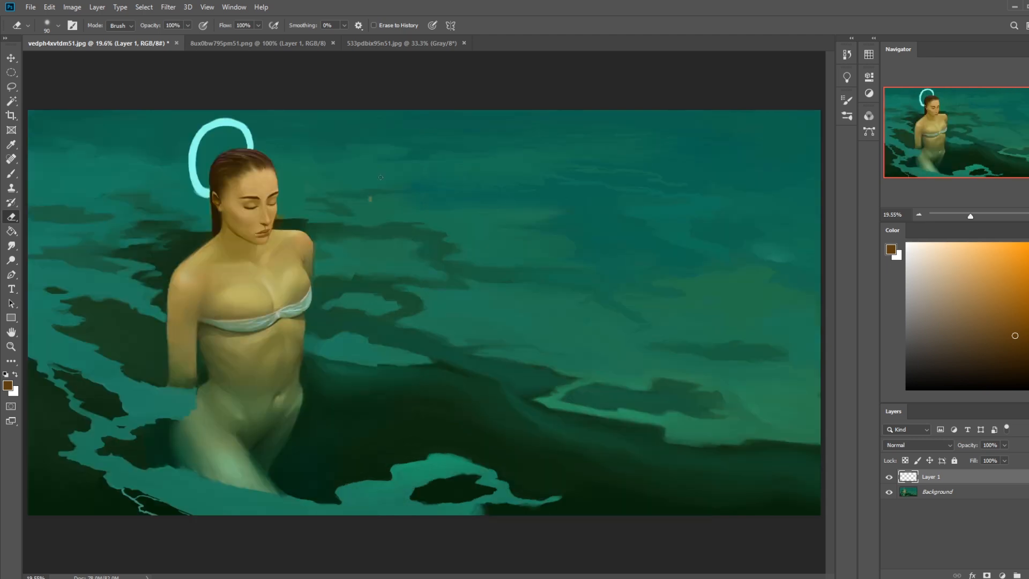
# - Touch up the far side of the lips with sampled brown and a 10 px brush
pyautogui.press('b')
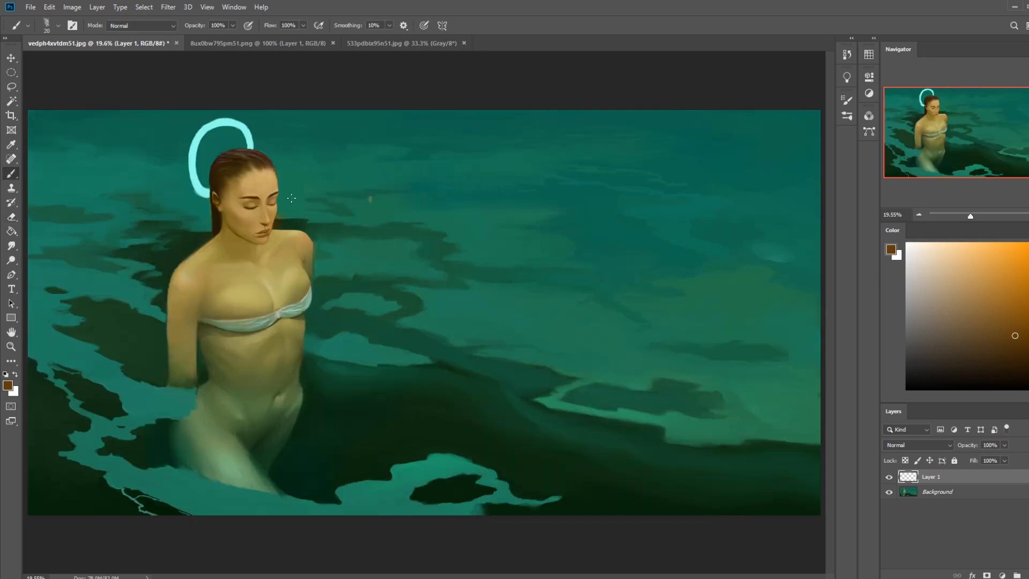
pyautogui.scroll(5, 294, 198)
pyautogui.keyDown('alt'); pyautogui.click(517, 394); pyautogui.keyUp('alt')
pyautogui.press('[')
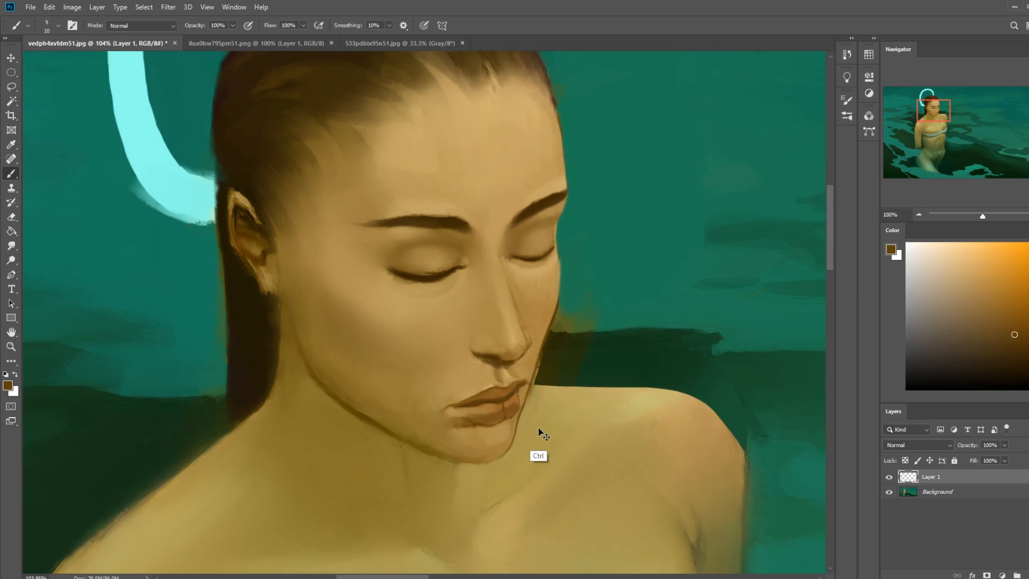
pyautogui.keyDown('alt'); pyautogui.scroll(-3, 513, 452); pyautogui.keyUp('alt')
# - Merge the copied eye layer into the background and save the image
pyautogui.click(12, 245)
pyautogui.press('[')
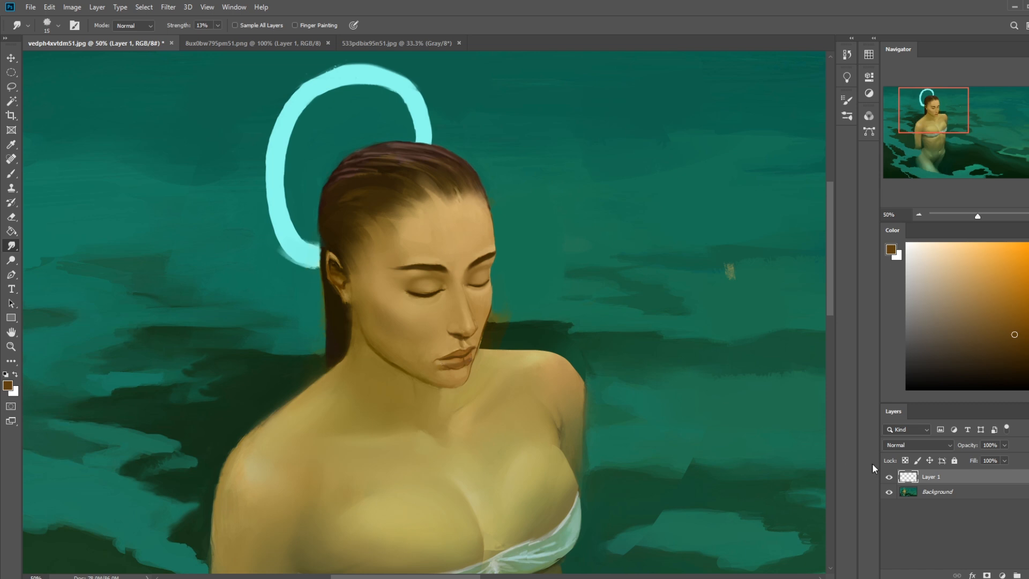
pyautogui.rightClick(944, 475)
pyautogui.click(959, 357)
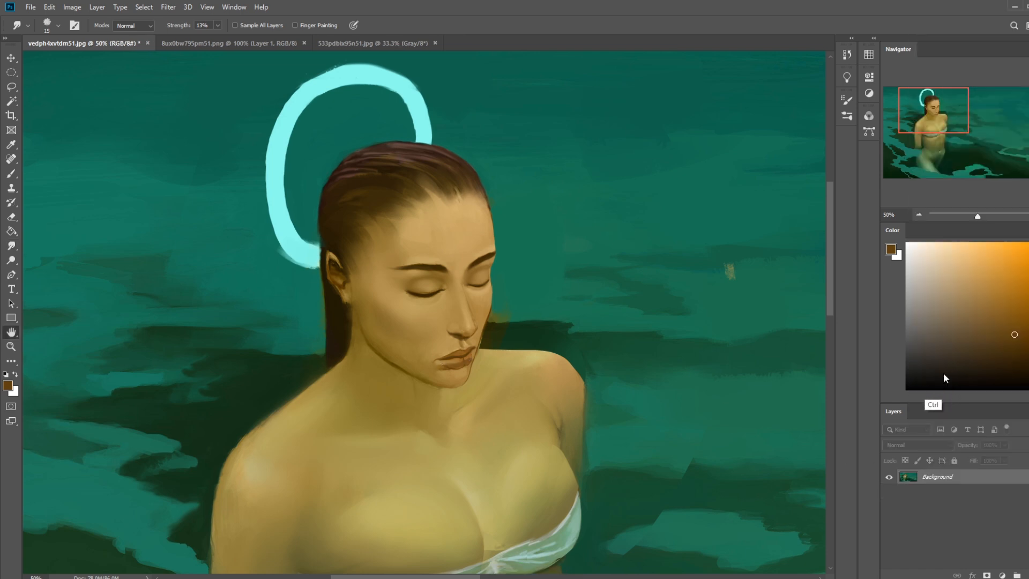
pyautogui.hotkey('ctrl', 's')
pyautogui.click(598, 147)
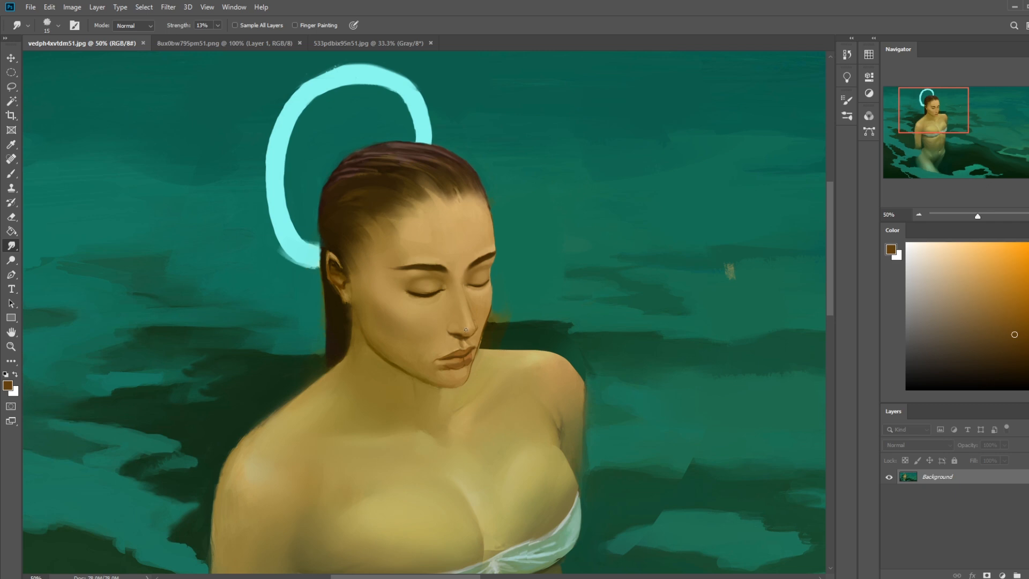
# - Smudge the lips and mouth corner softly at 13% strength
pyautogui.moveTo(444, 365); pyautogui.dragTo(475, 355)
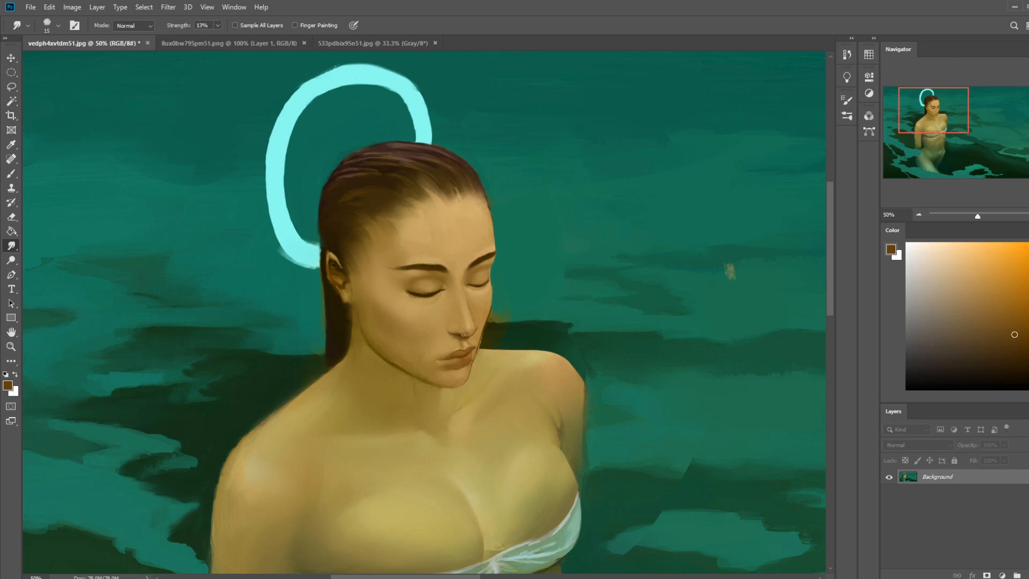
# - Brighten the bridge of the nose in a light skin tone, using Istebrak's 80 px Dry-Oil brush at a reduced size
pyautogui.press('b')
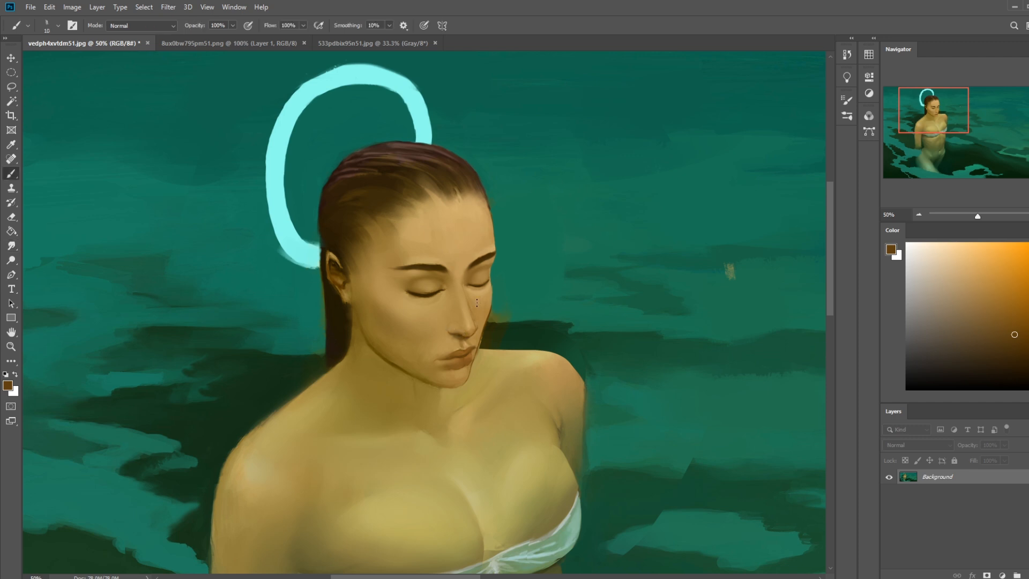
pyautogui.rightClick(467, 283)
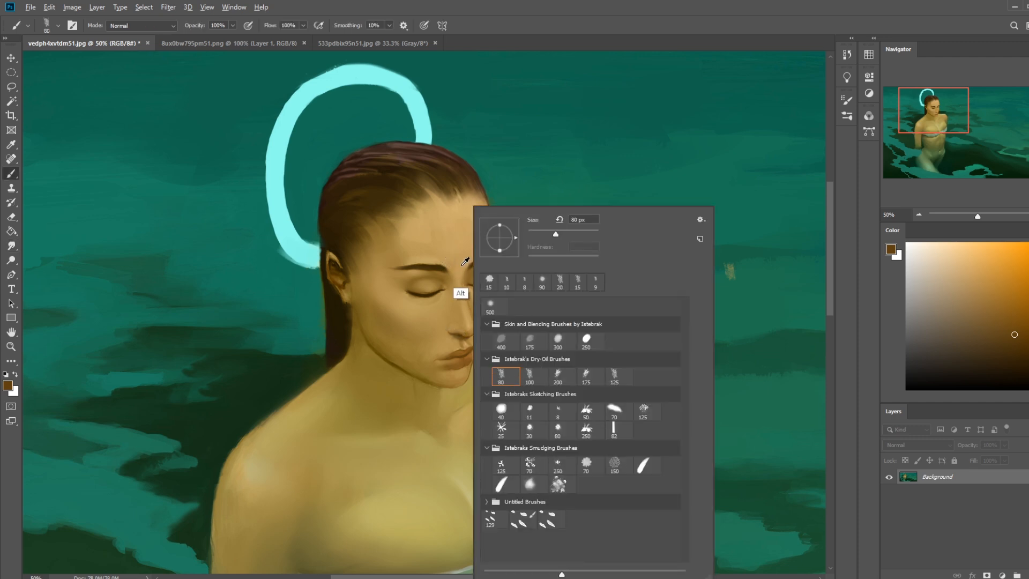
pyautogui.keyDown('alt'); pyautogui.click(459, 292); pyautogui.keyUp('alt')
pyautogui.press('[')
pyautogui.press('[')
pyautogui.press('[')
pyautogui.press('[')
pyautogui.press('[')
pyautogui.press('[')
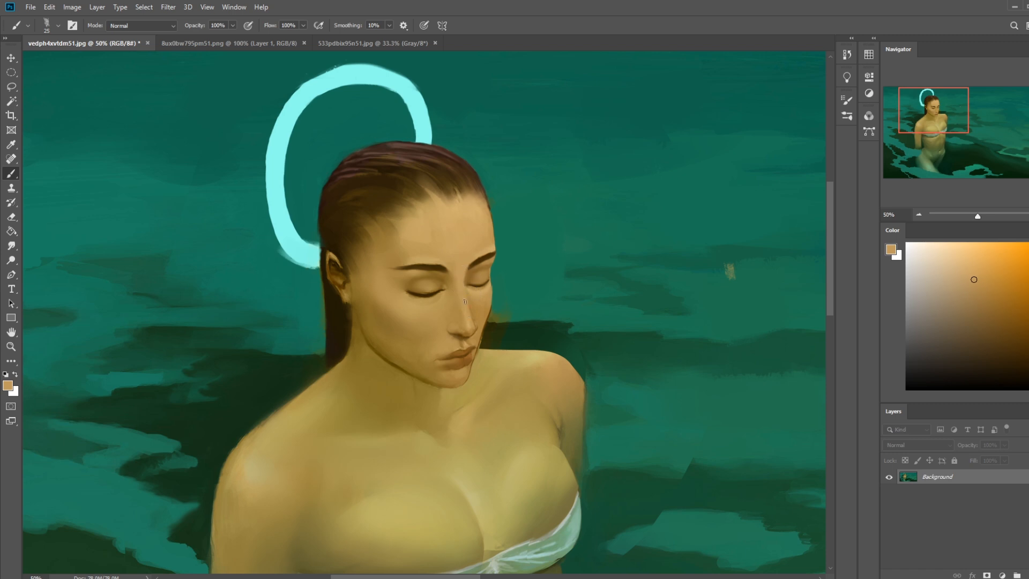
pyautogui.keyDown('alt'); pyautogui.click(403, 310); pyautogui.keyUp('alt')
pyautogui.click(945, 267)
pyautogui.press('[')
pyautogui.moveTo(462, 283); pyautogui.dragTo(468, 310)
pyautogui.press('ctrl')
pyautogui.keyDown('alt'); pyautogui.click(460, 276); pyautogui.keyUp('alt')
# - Retouch the skin beside the nose and around the lips with sampled tones, reducing the brush to 9 px
pyautogui.keyDown('alt'); pyautogui.click(409, 322); pyautogui.keyUp('alt')
pyautogui.keyDown('alt'); pyautogui.click(432, 323); pyautogui.keyUp('alt')
pyautogui.press('[')
pyautogui.press('[')
pyautogui.keyDown('alt'); pyautogui.click(460, 357); pyautogui.keyUp('alt')
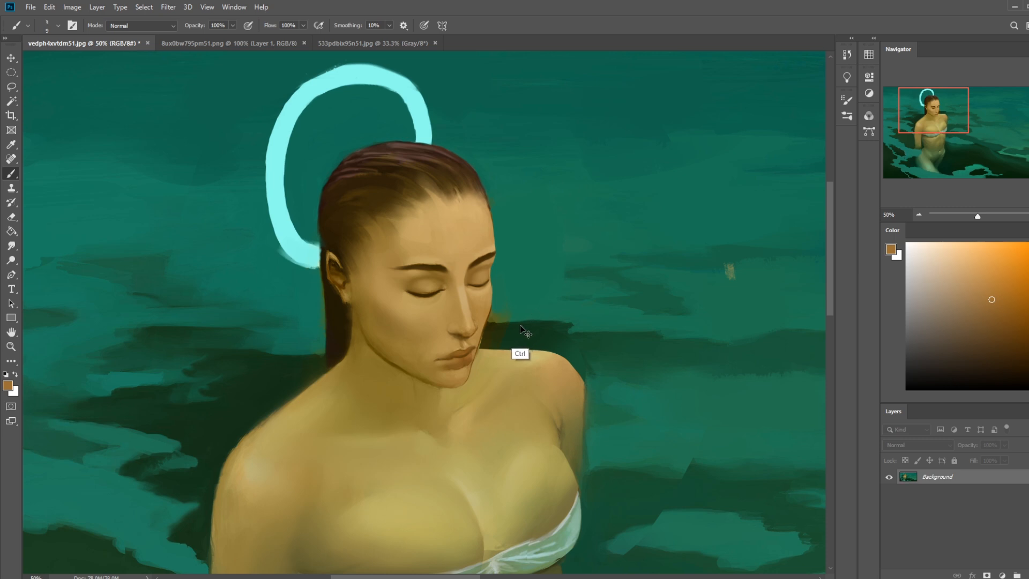
pyautogui.hotkey('ctrl', '-')
pyautogui.hotkey('ctrl', '-')
pyautogui.hotkey('ctrl', '-')
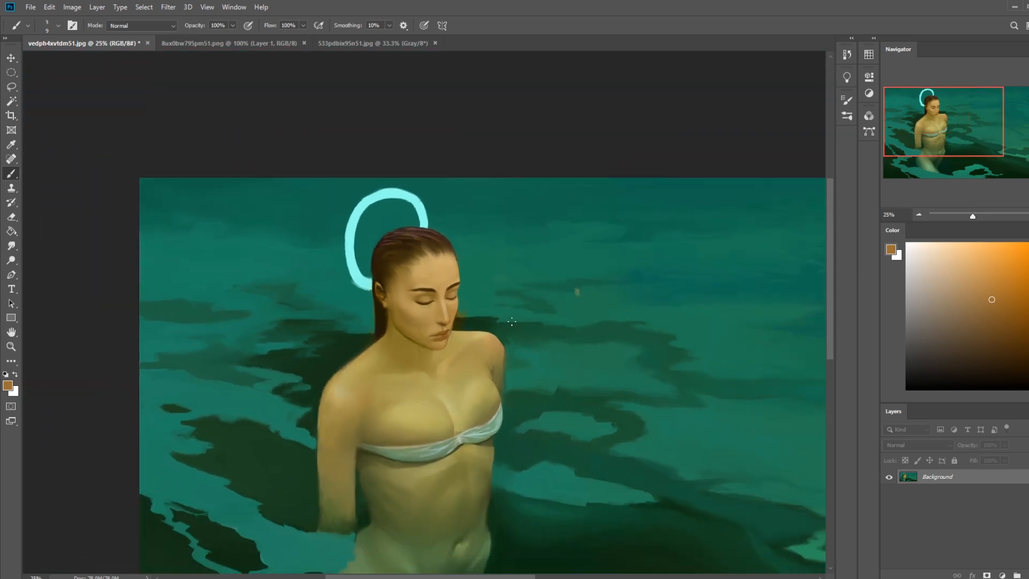
pyautogui.hotkey('ctrl', '-')
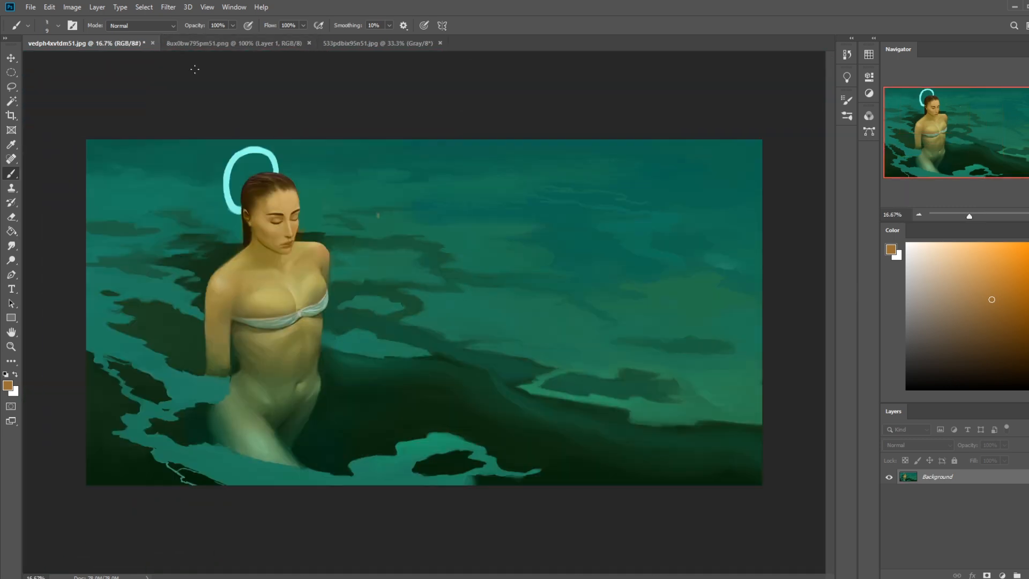
# - Shade the hair and head in sampled dark brown with a large soft brush in Darken mode at 25% opacity
pyautogui.rightClick(294, 198)
pyautogui.click(314, 306)
pyautogui.click(452, 100)
pyautogui.keyDown('alt'); pyautogui.click(291, 187); pyautogui.keyUp('alt')
pyautogui.press(']')
pyautogui.press(']')
pyautogui.press(']')
pyautogui.press(']')
pyautogui.press(']')
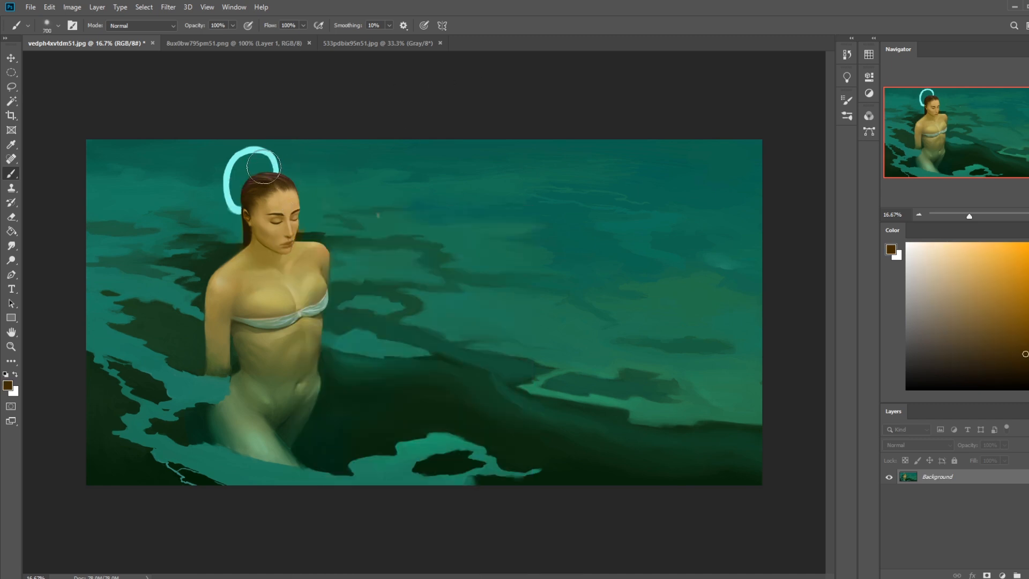
pyautogui.click(141, 26)
pyautogui.click(123, 71)
pyautogui.press('[')
pyautogui.moveTo(232, 25); pyautogui.dragTo(214, 37)
pyautogui.press('[')
pyautogui.press('[')
pyautogui.press('[')
pyautogui.press('[')
pyautogui.press(']')
pyautogui.press(']')
pyautogui.press('[')
pyautogui.press(']')
pyautogui.press(']')
pyautogui.press('[')
pyautogui.press('[')
pyautogui.press(']')
pyautogui.press(']')
pyautogui.press(']')
pyautogui.press(']')
pyautogui.press(']')
pyautogui.press(']')
# - Glaze soft off-white light over the forehead and cheek with the 800 px brush in Normal mode
pyautogui.click(918, 253)
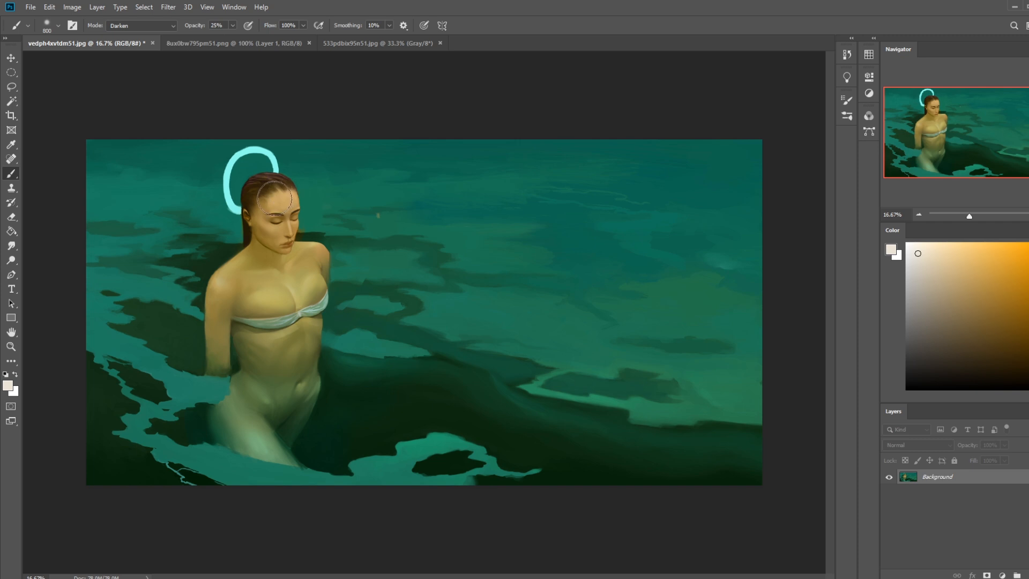
pyautogui.click(142, 25)
pyautogui.click(117, 34)
pyautogui.moveTo(286, 195)
pyautogui.mouseDown()
pyautogui.moveTo(278, 190)
pyautogui.moveTo(294, 224)
pyautogui.moveTo(272, 188)
pyautogui.moveTo(274, 228)
pyautogui.moveTo(253, 226)
pyautogui.moveTo(249, 212)
pyautogui.moveTo(273, 228)
pyautogui.mouseUp()
# - Darken the far eye's outer lash line in sampled dark brown with the 30 px sketching brush reduced to 20 px, at 100% opacity
pyautogui.press('z')
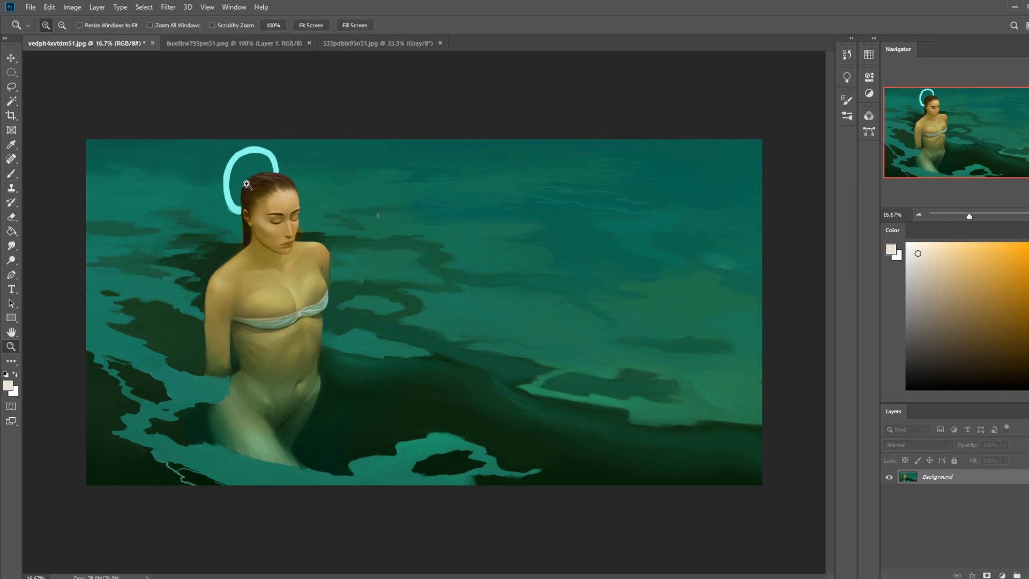
pyautogui.click(252, 186)
pyautogui.press('b')
pyautogui.rightClick(561, 208)
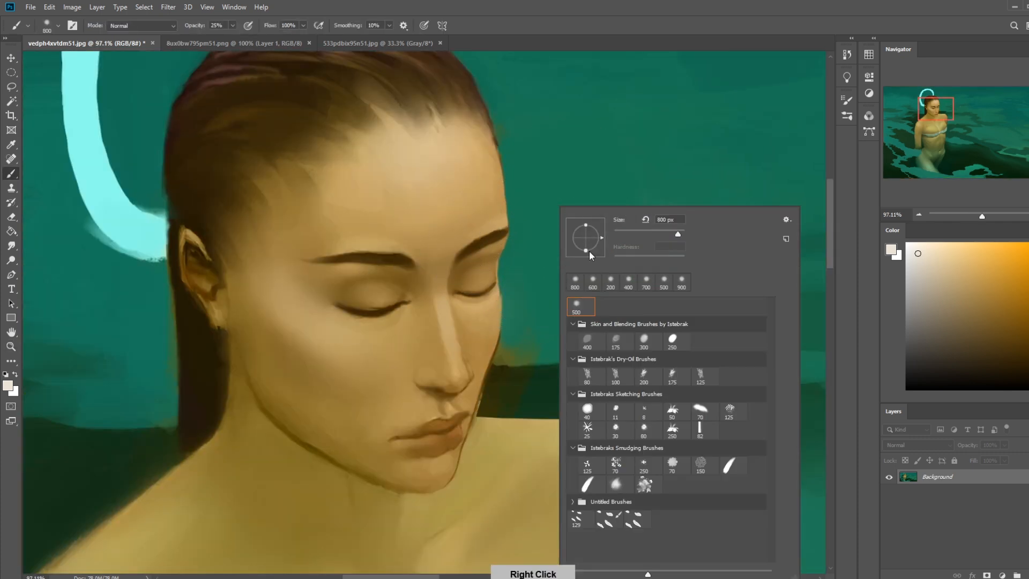
pyautogui.click(615, 429)
pyautogui.press('alt')
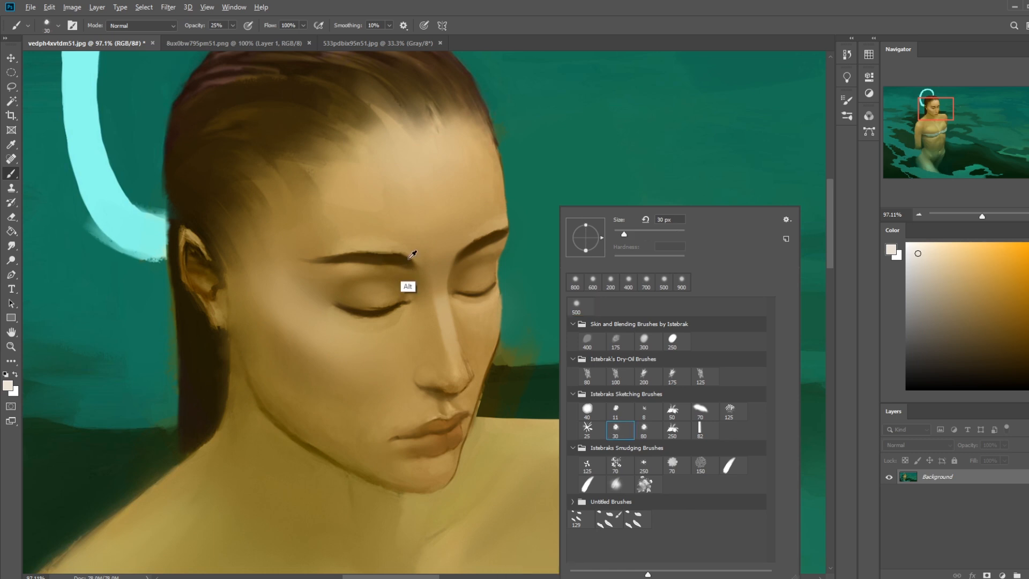
pyautogui.keyDown('alt'); pyautogui.click(478, 242); pyautogui.keyUp('alt')
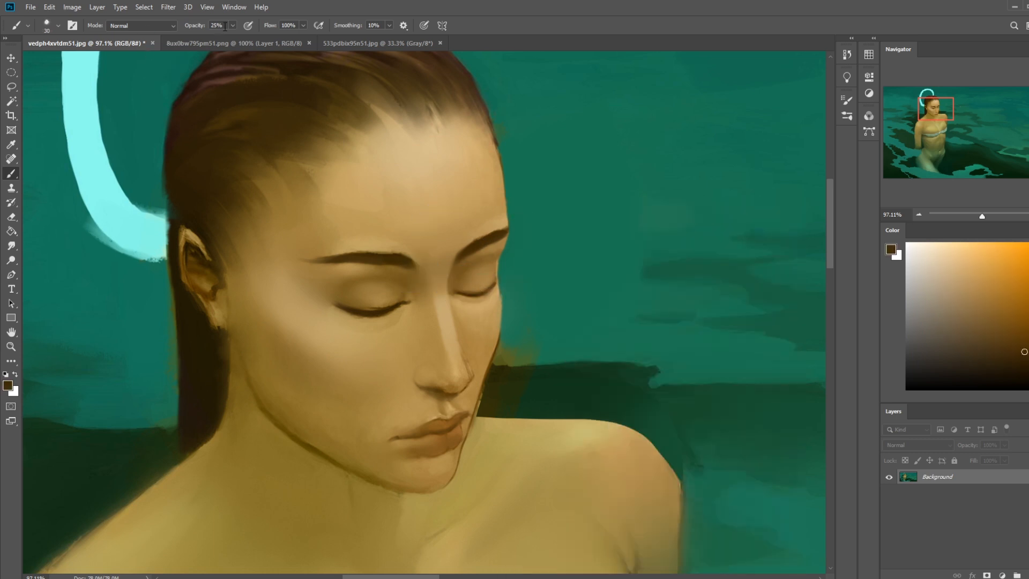
pyautogui.press('0')
pyautogui.press('[')
pyautogui.press('[')
pyautogui.press(']')
pyautogui.keyDown('alt'); pyautogui.click(492, 278); pyautogui.keyUp('alt')
pyautogui.moveTo(493, 277)
pyautogui.mouseDown()
pyautogui.moveTo(495, 266)
pyautogui.moveTo(493, 289)
pyautogui.mouseUp()
pyautogui.keyDown('alt'); pyautogui.click(496, 281); pyautogui.keyUp('alt')
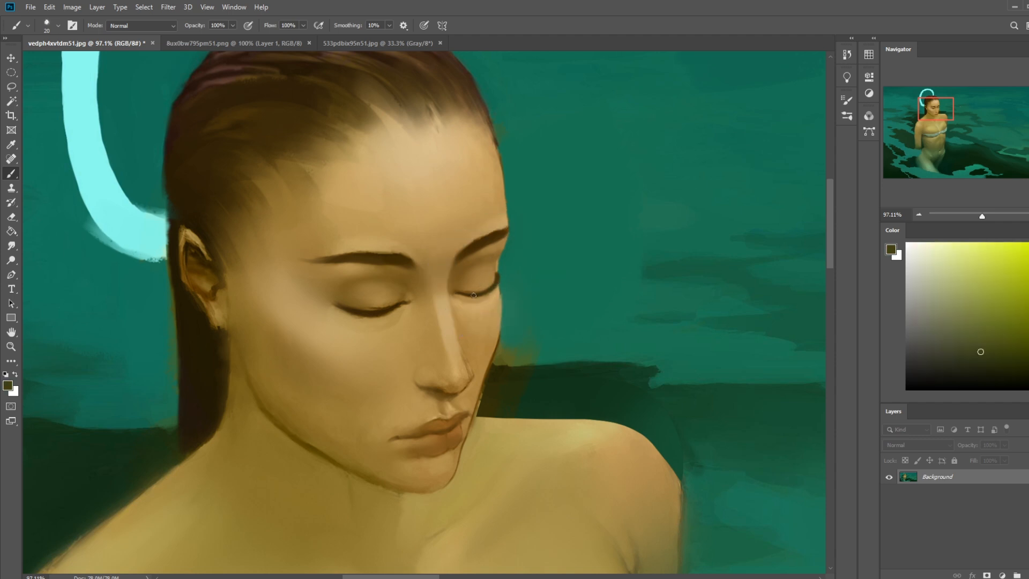
pyautogui.keyDown('alt'); pyautogui.click(497, 301); pyautogui.keyUp('alt')
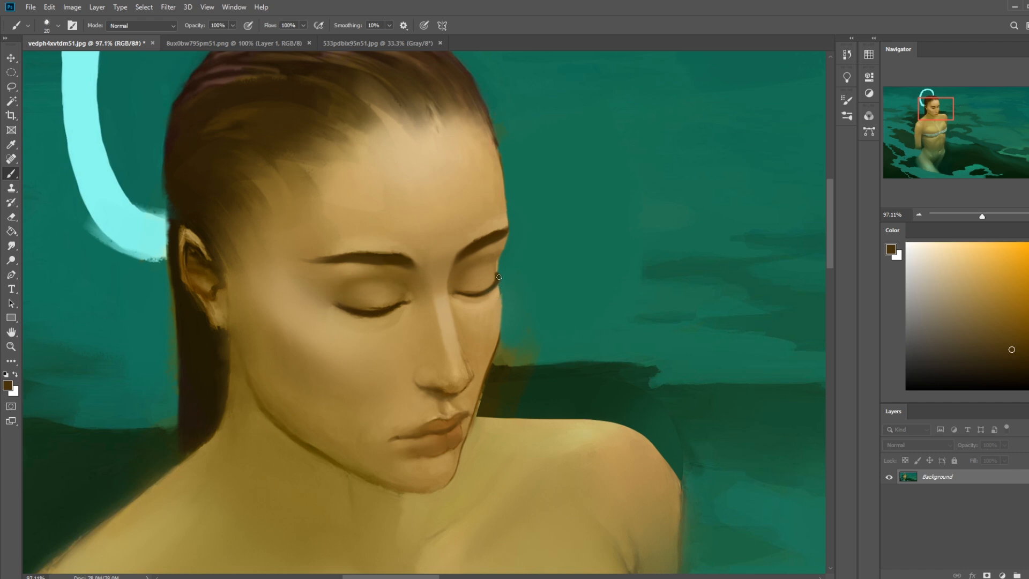
# - Retouch the near eye's lash line and corners with sampled skin and brown tones
pyautogui.keyDown('alt'); pyautogui.click(472, 326); pyautogui.keyUp('alt')
pyautogui.keyDown('alt'); pyautogui.click(396, 304); pyautogui.keyUp('alt')
pyautogui.press('ctrl')
pyautogui.keyDown('alt'); pyautogui.click(393, 314); pyautogui.keyUp('alt')
pyautogui.keyDown('alt'); pyautogui.click(344, 316); pyautogui.keyUp('alt')
# - Reinforce the far eye's lash line in black
pyautogui.click(907, 355)
pyautogui.click(907, 388)
pyautogui.moveTo(491, 289); pyautogui.dragTo(450, 294)
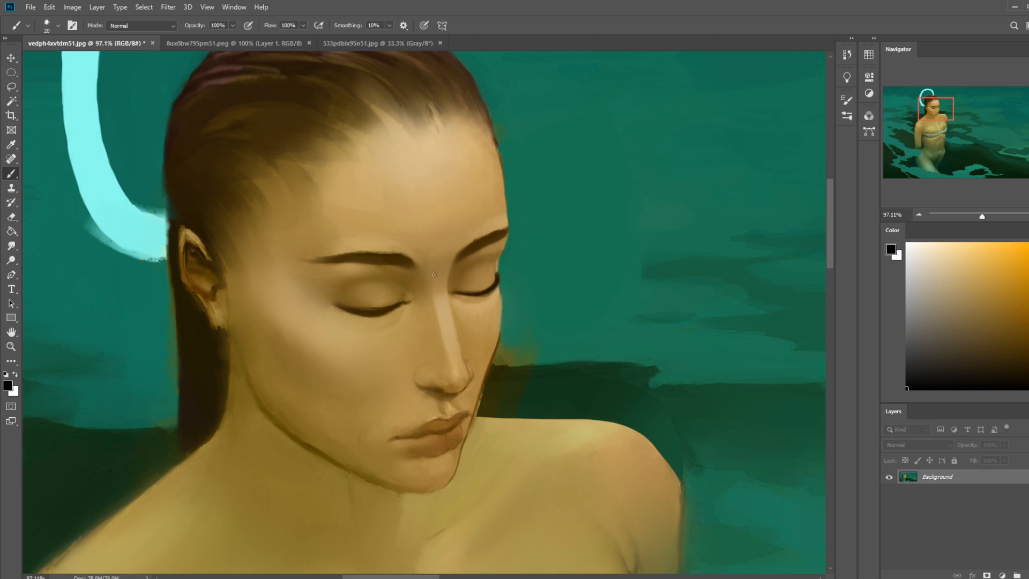
# - Blend the skin under the far eye and along the nose with sampled skin tones
pyautogui.keyDown('alt'); pyautogui.click(462, 332); pyautogui.keyUp('alt')
pyautogui.keyDown('alt'); pyautogui.click(473, 298); pyautogui.keyUp('alt')
pyautogui.keyDown('alt'); pyautogui.click(481, 292); pyautogui.keyUp('alt')
pyautogui.keyDown('alt'); pyautogui.click(461, 310); pyautogui.keyUp('alt')
pyautogui.keyDown('alt'); pyautogui.click(444, 336); pyautogui.keyUp('alt')
# - Shade the inner eye corners in sampled brown with the 30 px brush in Darken mode
pyautogui.press(']')
pyautogui.press(']')
pyautogui.press('[')
pyautogui.press('alt')
pyautogui.keyDown('alt'); pyautogui.click(413, 283); pyautogui.keyUp('alt')
pyautogui.click(149, 25)
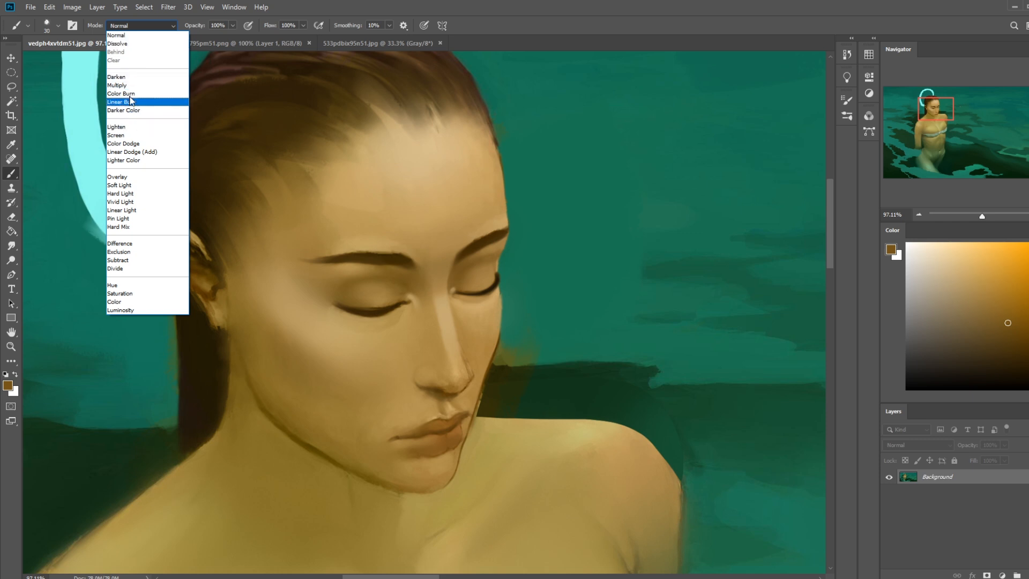
pyautogui.click(134, 76)
pyautogui.press('alt')
pyautogui.keyDown('alt'); pyautogui.click(406, 281); pyautogui.keyUp('alt')
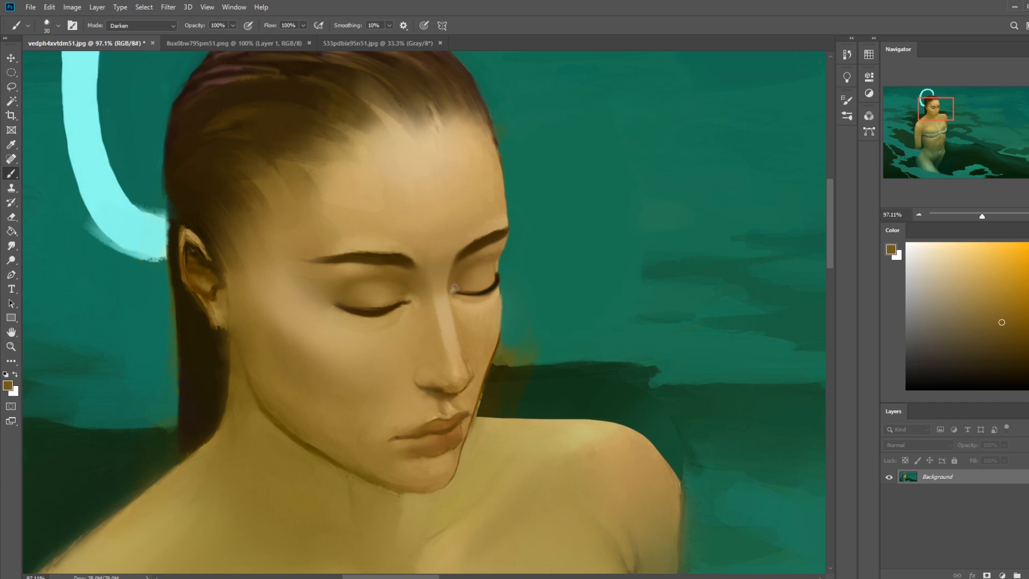
# - Smudge the near eye's inner corner into the side of the nose at 13% strength
pyautogui.click(11, 247)
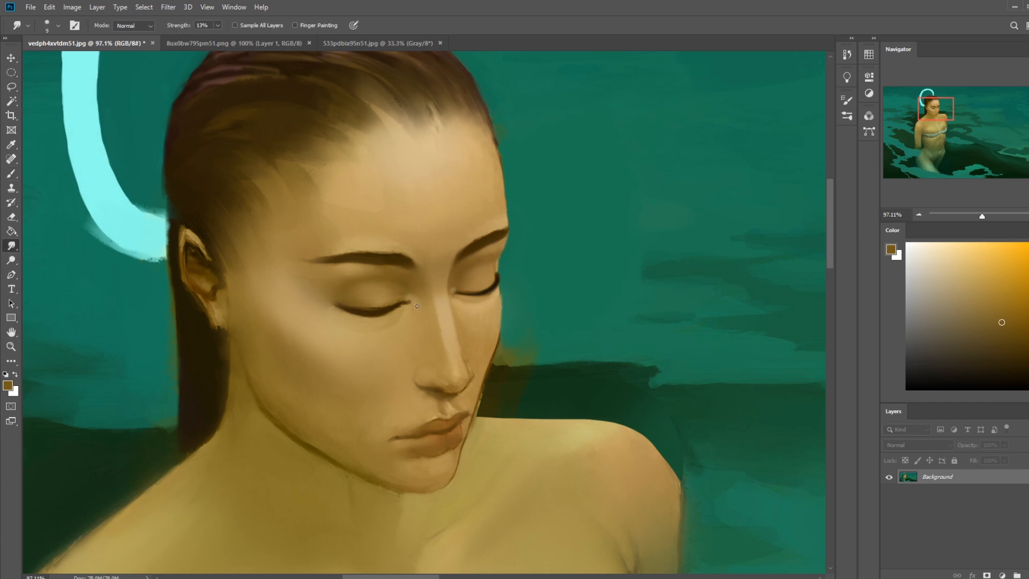
pyautogui.press(']')
pyautogui.press(']')
pyautogui.press('[')
pyautogui.press('[')
pyautogui.press('[')
# - Darken the far eye's lash line in near-black with a 25 px brush in Darken mode
pyautogui.click(997, 383)
pyautogui.press('b')
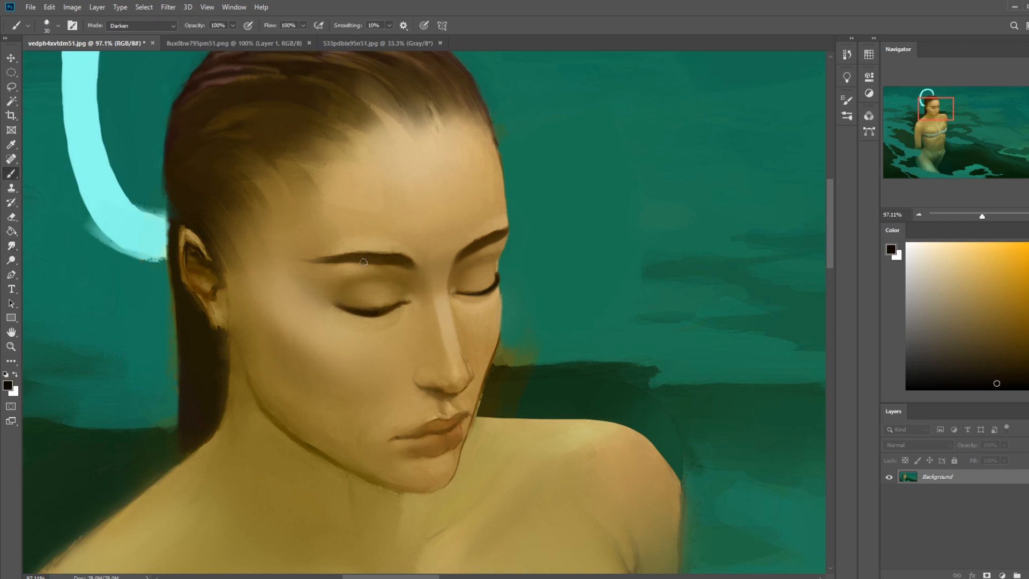
pyautogui.press('[')
pyautogui.moveTo(497, 289); pyautogui.dragTo(481, 294)
# - Clean up the face edge beside the far eye in Normal mode with sampled skin and water colours
pyautogui.keyDown('alt'); pyautogui.click(499, 268); pyautogui.keyUp('alt')
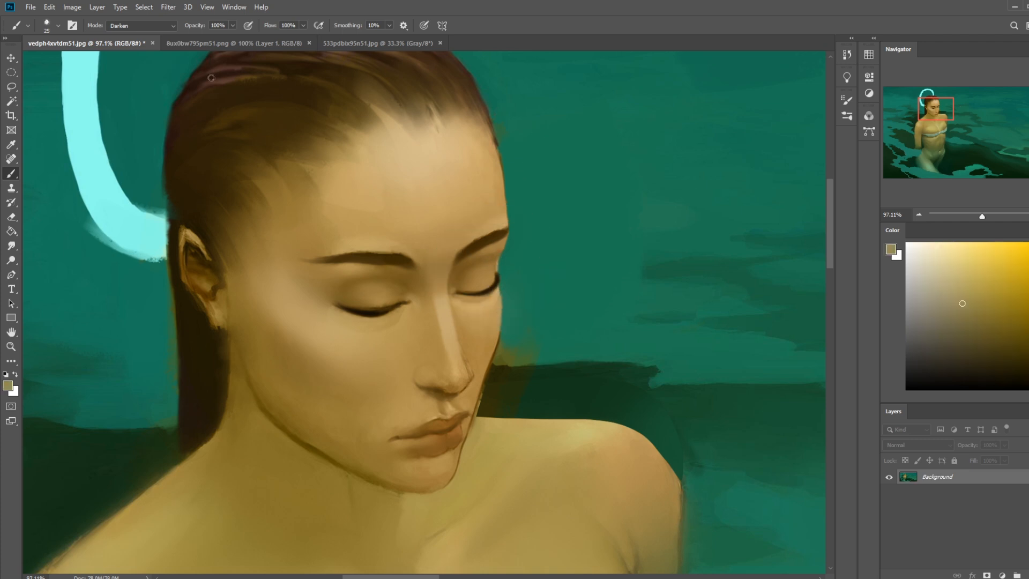
pyautogui.click(142, 25)
pyautogui.click(121, 37)
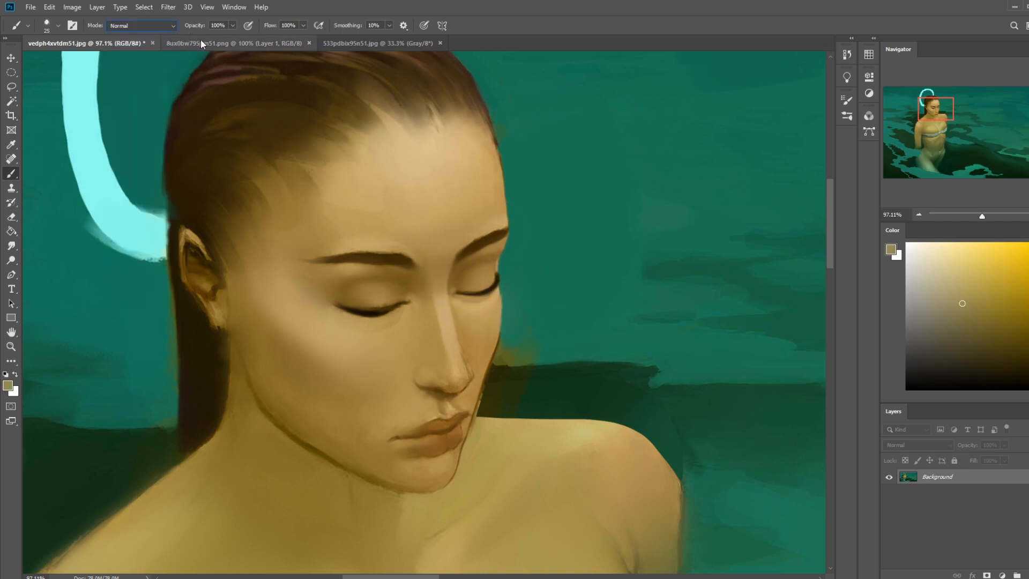
pyautogui.keyDown('alt'); pyautogui.click(498, 266); pyautogui.keyUp('alt')
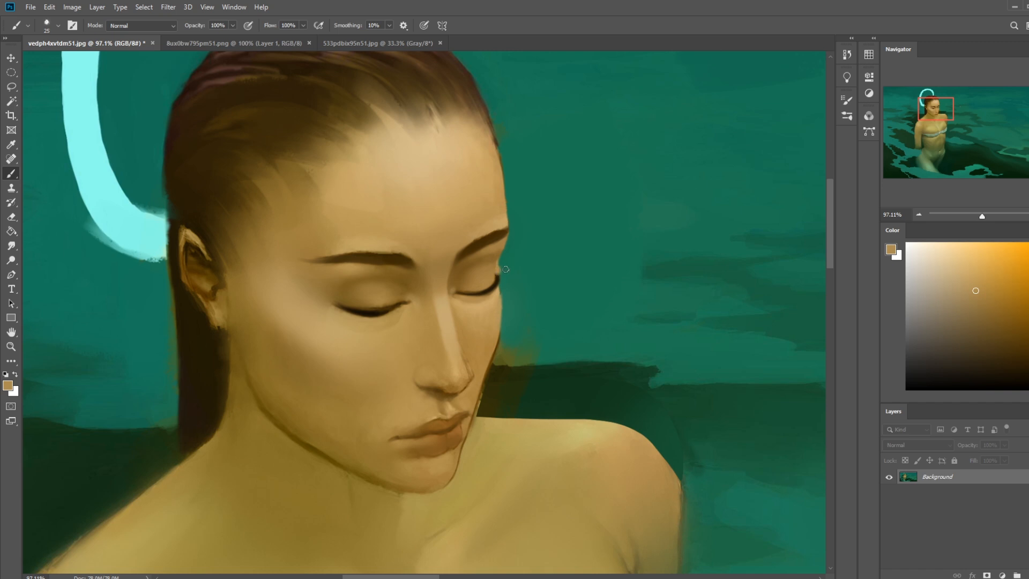
pyautogui.keyDown('alt'); pyautogui.click(513, 263); pyautogui.keyUp('alt')
pyautogui.keyDown('alt'); pyautogui.click(498, 298); pyautogui.keyUp('alt')
pyautogui.keyDown('alt'); pyautogui.click(505, 263); pyautogui.keyUp('alt')
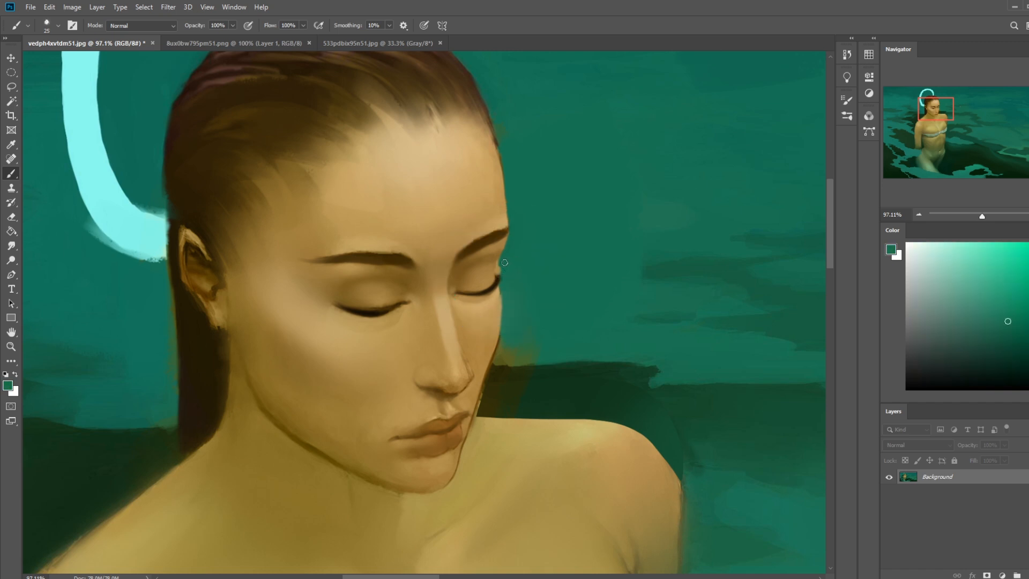
# - Redraw the outer part of the far eye's lash line in sampled dark brown
pyautogui.keyDown('alt'); pyautogui.click(493, 283); pyautogui.keyUp('alt')
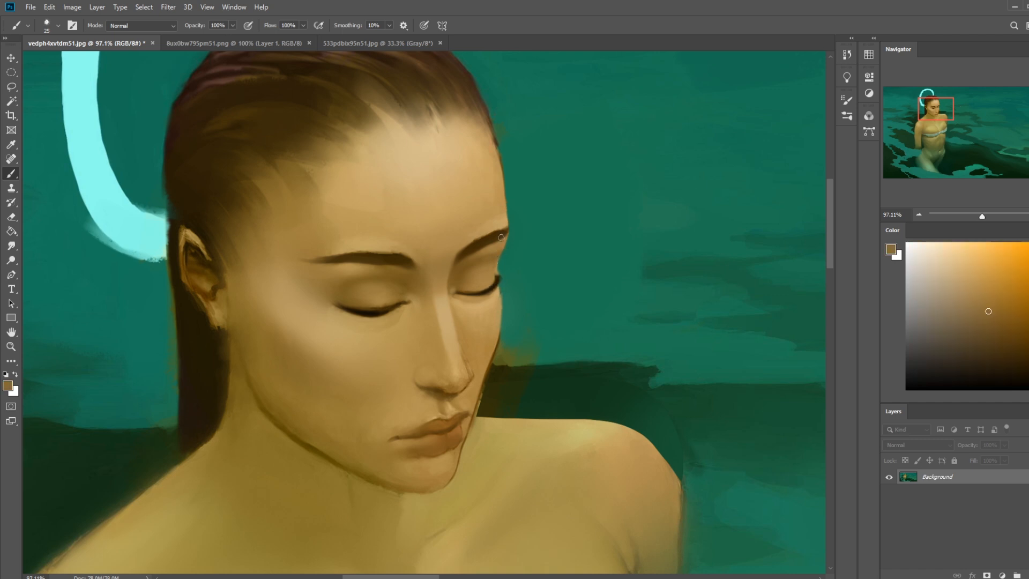
pyautogui.keyDown('alt'); pyautogui.click(498, 277); pyautogui.keyUp('alt')
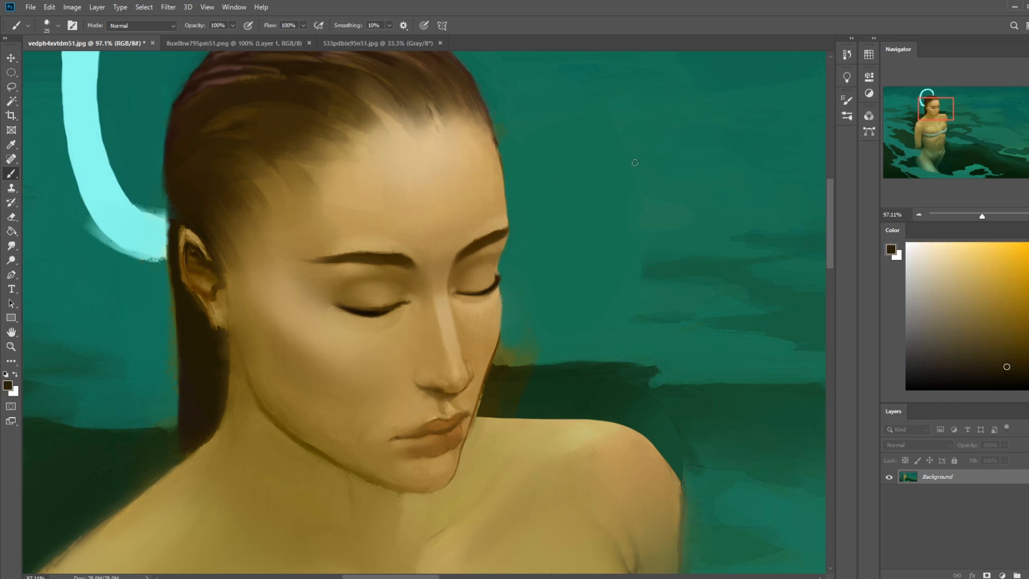
pyautogui.keyDown('alt'); pyautogui.click(481, 294); pyautogui.keyUp('alt')
pyautogui.moveTo(483, 293)
pyautogui.mouseDown()
pyautogui.moveTo(453, 296)
pyautogui.moveTo(499, 285)
pyautogui.mouseUp()
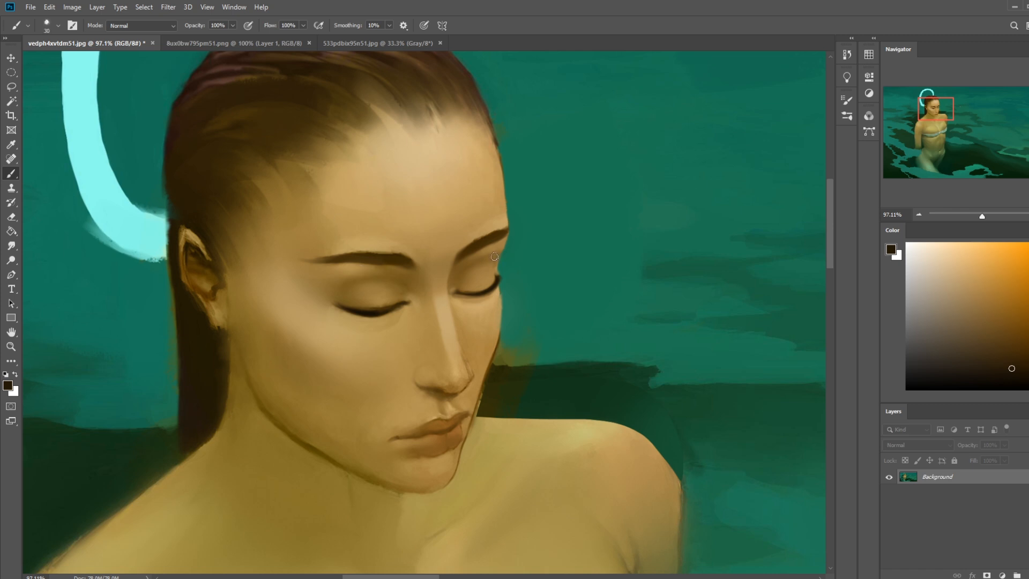
# - Reinforce the far eye's lash line toward the nose in dark brown with a 20 px brush
pyautogui.press(']')
pyautogui.press(']')
pyautogui.press(']')
pyautogui.hotkey('ctrl', '-')
pyautogui.hotkey('ctrl', '-')
pyautogui.hotkey('ctrl', '-')
pyautogui.hotkey('ctrl', '-')
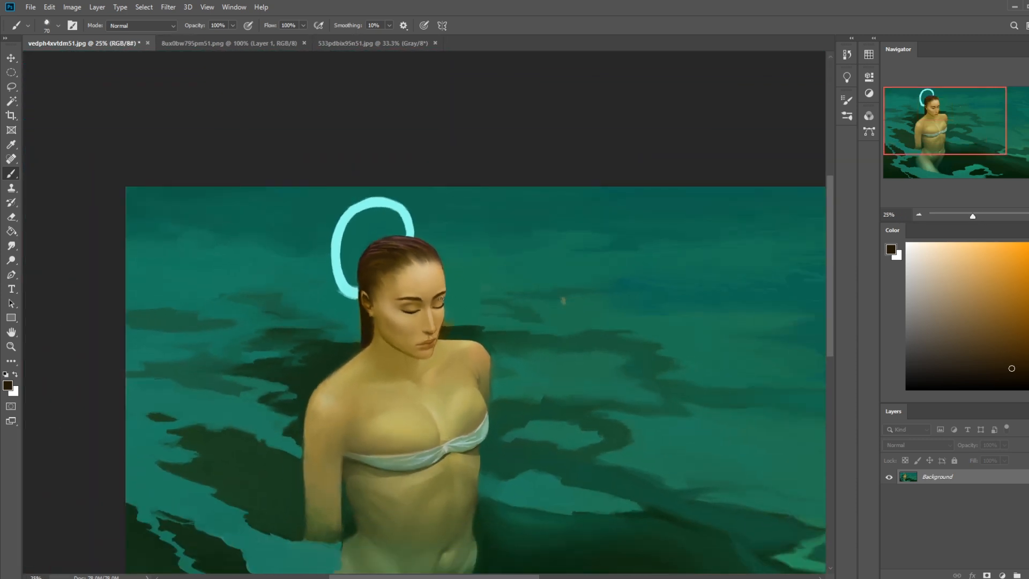
pyautogui.press('[')
pyautogui.scroll(10, 453, 301)
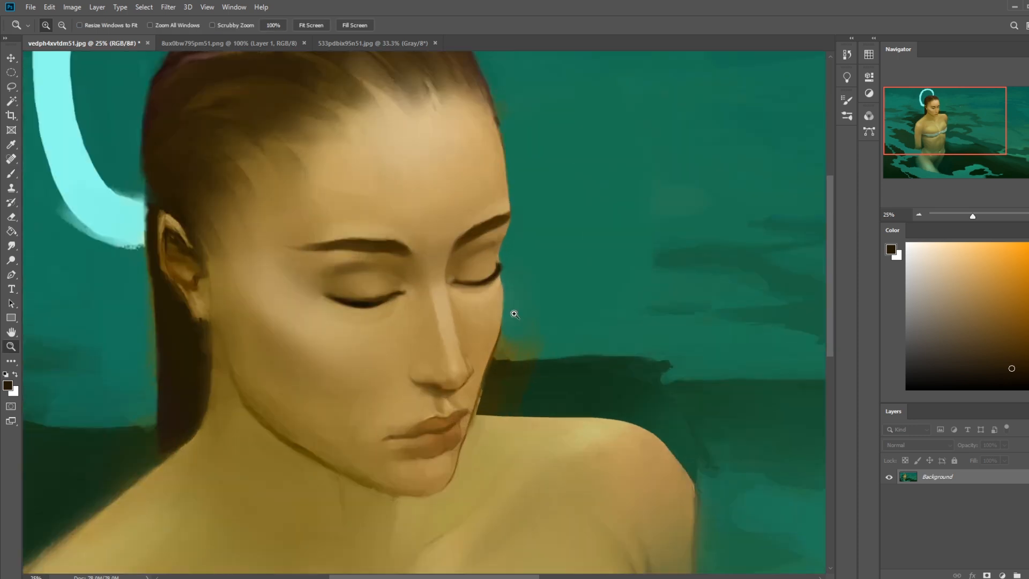
pyautogui.press('[')
pyautogui.press('[')
pyautogui.press('[')
pyautogui.press('[')
pyautogui.press('[')
pyautogui.press('[')
pyautogui.press('[')
pyautogui.press('[')
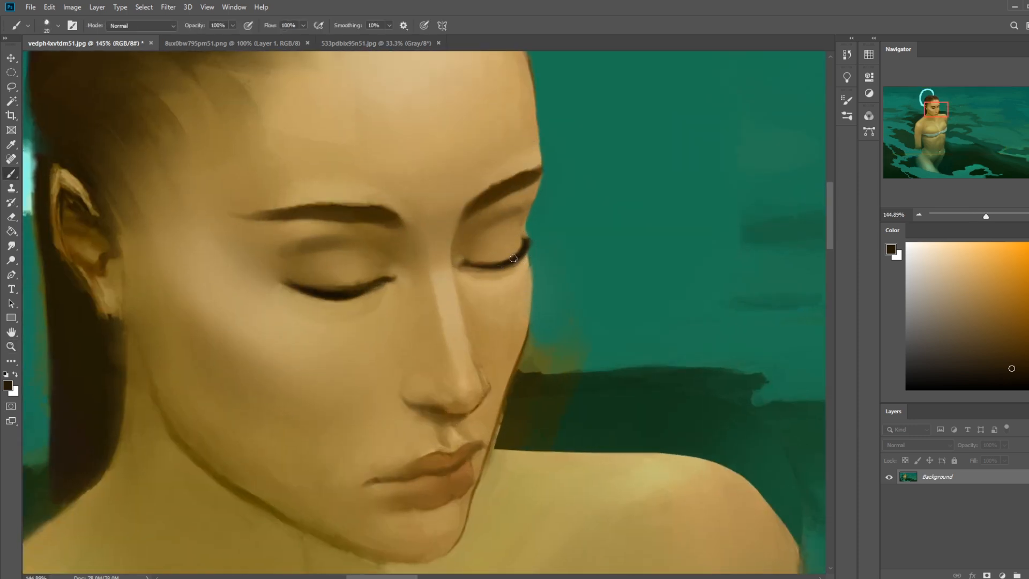
pyautogui.moveTo(516, 257); pyautogui.dragTo(461, 259)
pyautogui.hotkey('ctrl', '0')
pyautogui.press('r')
pyautogui.scroll(2, 271, 202)
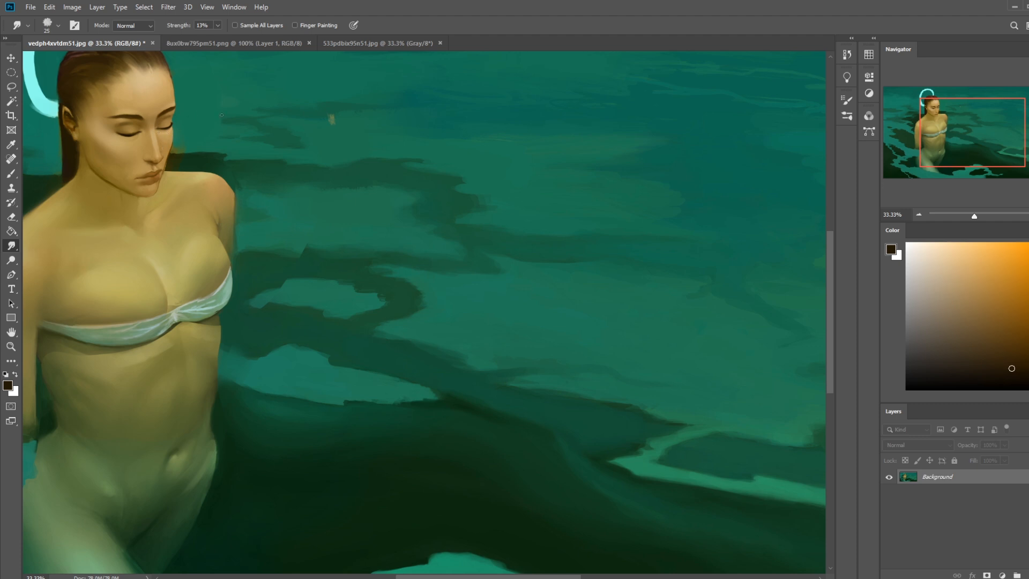
pyautogui.moveTo(278, 168); pyautogui.dragTo(493, 214)
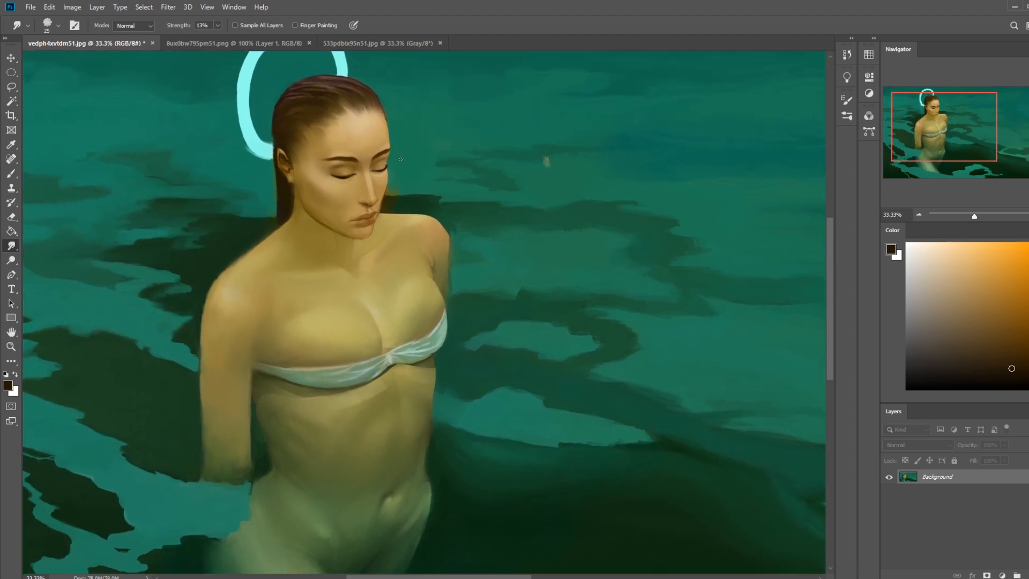
pyautogui.press('b')
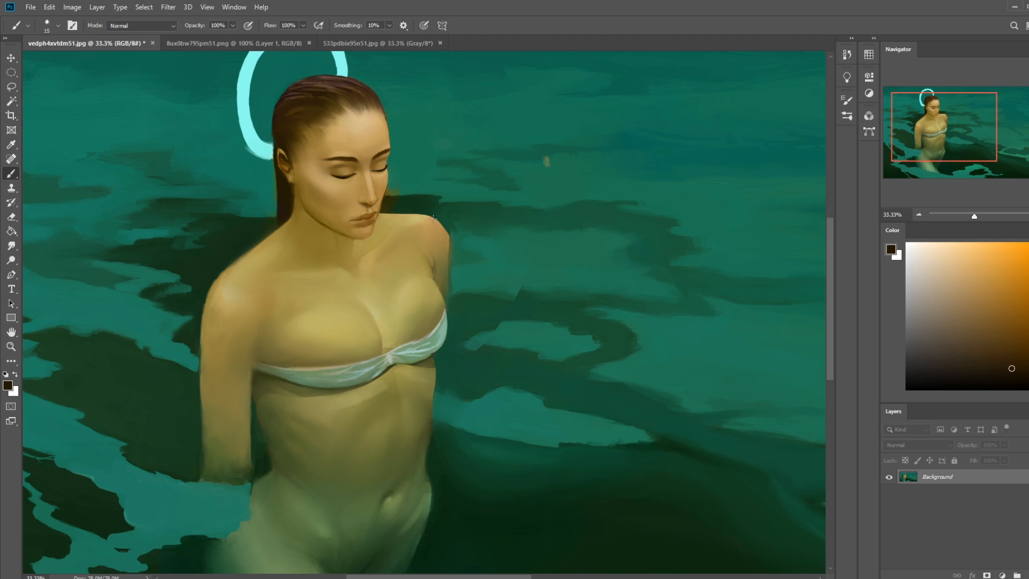
pyautogui.scroll(-3, 427, 233)
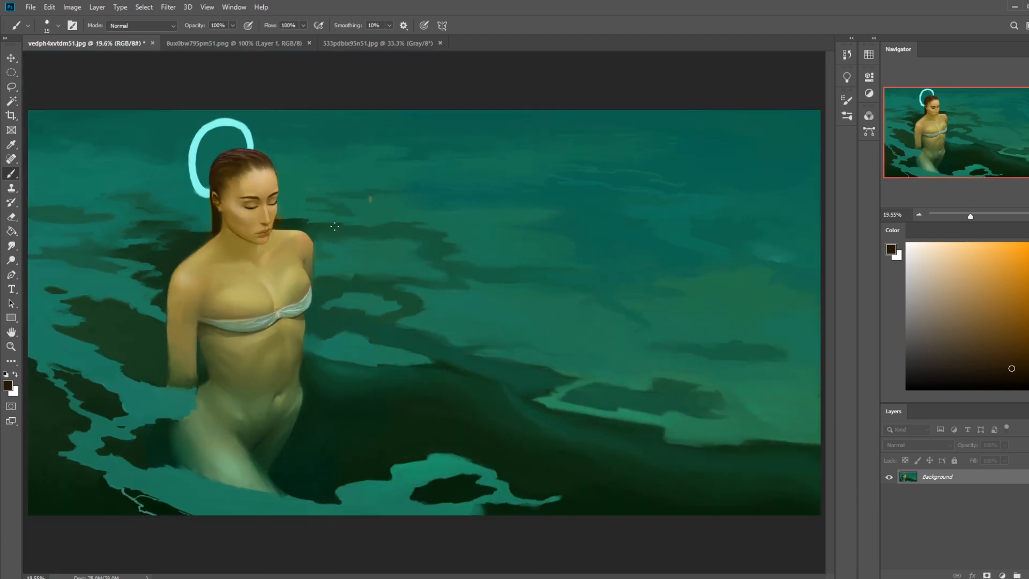
# - Set up a soft 500 px brush in Color mode with a golden skin tone sampled from the chest
pyautogui.rightClick(335, 227)
pyautogui.click(358, 308)
pyautogui.click(457, 89)
pyautogui.keyDown('alt'); pyautogui.click(245, 281); pyautogui.keyUp('alt')
pyautogui.click(140, 26)
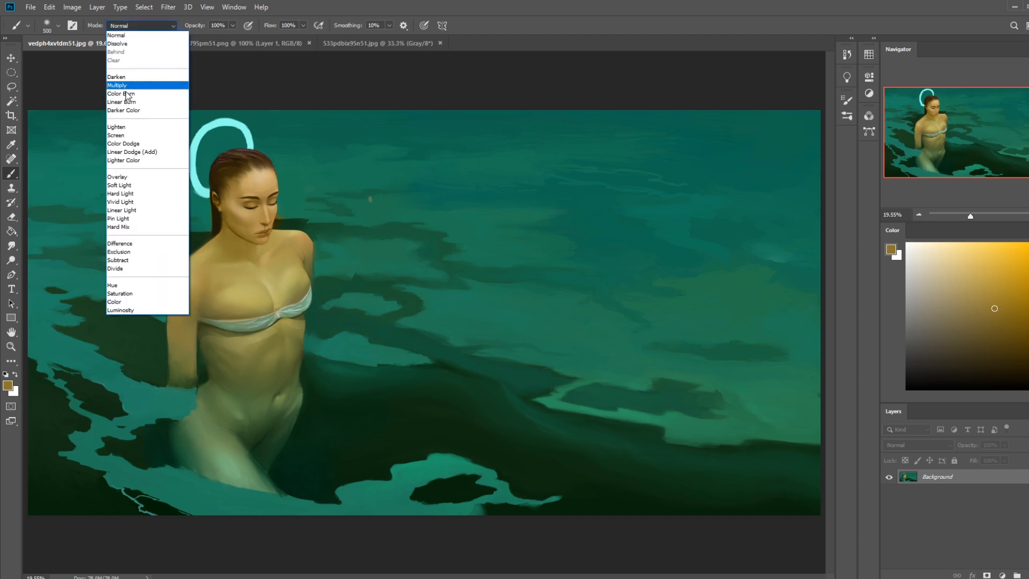
pyautogui.click(115, 302)
pyautogui.keyDown('alt'); pyautogui.click(271, 283); pyautogui.keyUp('alt')
# - Tint the face and upper body with the sampled skin tone using a 1700 px brush at 43% opacity
pyautogui.press(']')
pyautogui.press(']')
pyautogui.press(']')
pyautogui.press(']')
pyautogui.press(']')
pyautogui.press(']')
pyautogui.press(']')
pyautogui.press(']')
pyautogui.press(']')
pyautogui.press(']')
pyautogui.press(']')
pyautogui.press(']')
pyautogui.moveTo(267, 177); pyautogui.dragTo(274, 220)
pyautogui.hotkey('ctrl', 'z')
pyautogui.press('4')
pyautogui.press('3')
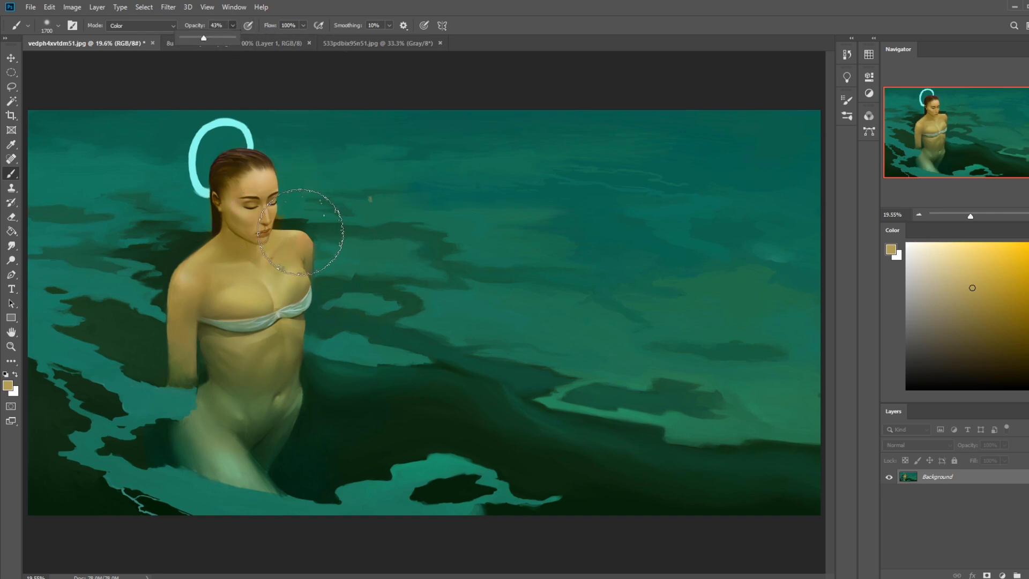
pyautogui.hotkey('ctrl', '-')
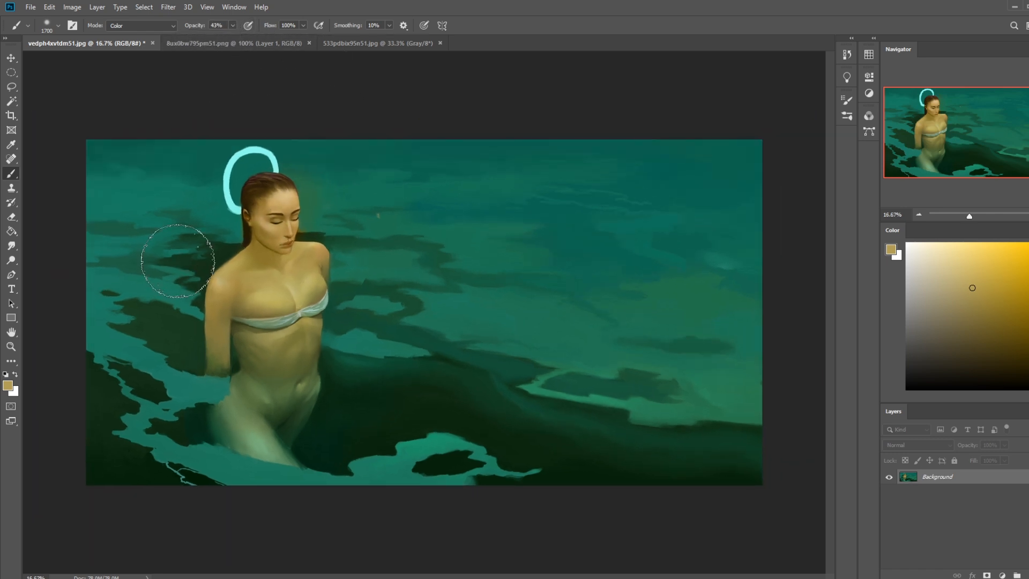
pyautogui.keyDown('alt'); pyautogui.click(299, 285); pyautogui.keyUp('alt')
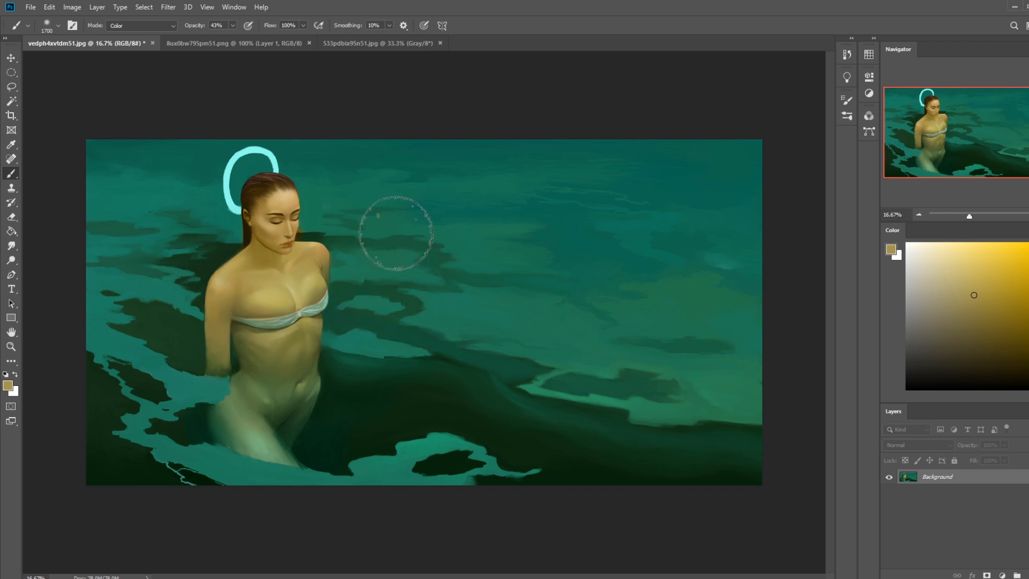
pyautogui.press('alt')
# - Brighten the chest in pale yellow with a large soft brush in Normal mode
pyautogui.click(935, 256)
pyautogui.press('[')
pyautogui.press('[')
pyautogui.press('[')
pyautogui.press('[')
pyautogui.press('[')
pyautogui.press('[')
pyautogui.press('[')
pyautogui.press('[')
pyautogui.press('[')
pyautogui.press('[')
pyautogui.press('[')
pyautogui.press('[')
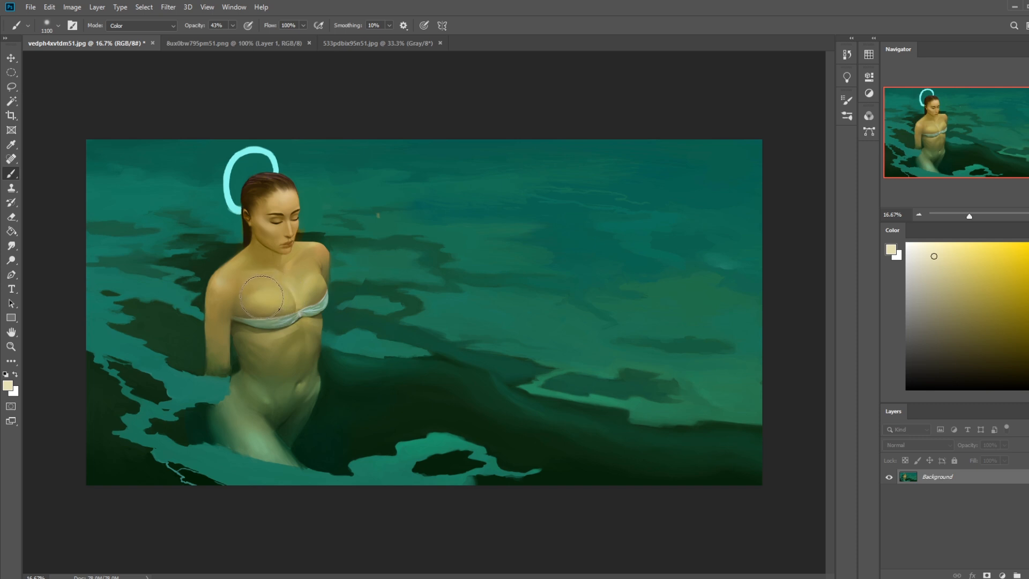
pyautogui.click(142, 25)
pyautogui.click(121, 34)
pyautogui.press(']')
pyautogui.press(']')
pyautogui.press(']')
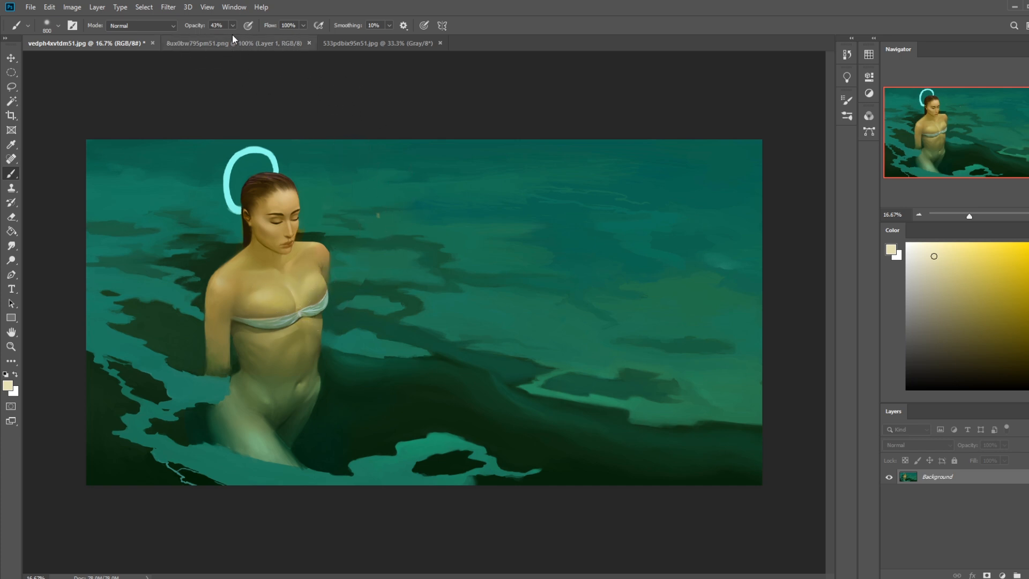
# - Set the brush opacity to 17% and switch from the soft round brush to a much smaller textured brush
pyautogui.press('1')
pyautogui.press('7')
pyautogui.press('[')
pyautogui.press('[')
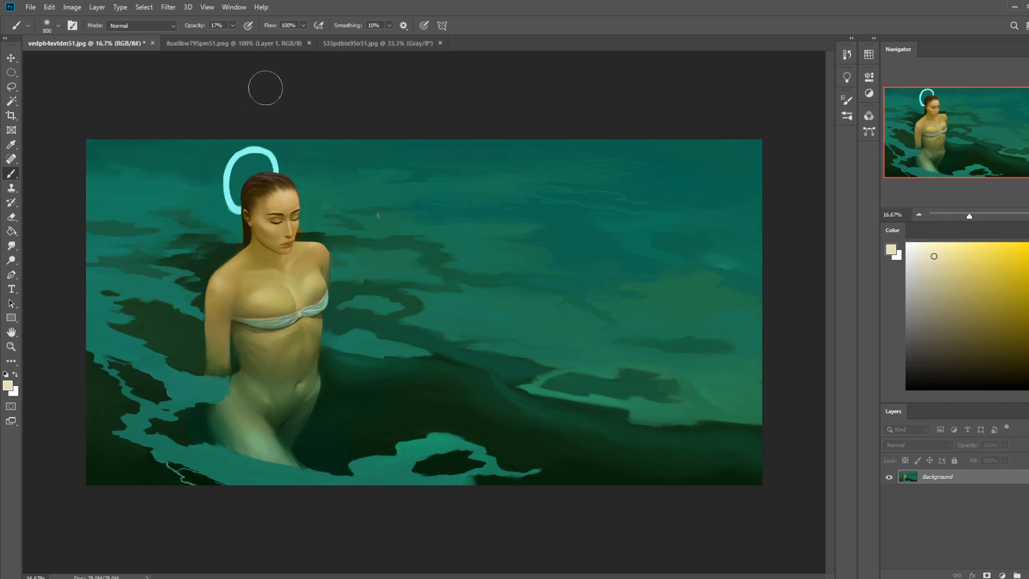
pyautogui.press('[')
pyautogui.press('[')
pyautogui.press('[')
pyautogui.press('[')
pyautogui.press('[')
pyautogui.press(']')
pyautogui.press(']')
pyautogui.press(']')
pyautogui.press(']')
pyautogui.press(']')
pyautogui.press(']')
pyautogui.press(']')
pyautogui.press(']')
pyautogui.press(']')
pyautogui.press('[')
pyautogui.press('[')
pyautogui.press('[')
pyautogui.press('[')
pyautogui.press('[')
pyautogui.press('[')
pyautogui.press('[')
pyautogui.press(']')
pyautogui.press(']')
pyautogui.press(']')
pyautogui.press(']')
pyautogui.press('[')
pyautogui.rightClick(451, 271)
pyautogui.click(424, 373)
pyautogui.click(471, 120)
# - Close the Discord window and examine the painting's Photoshop process in Task Manager
pyautogui.rightClick(135, 578)
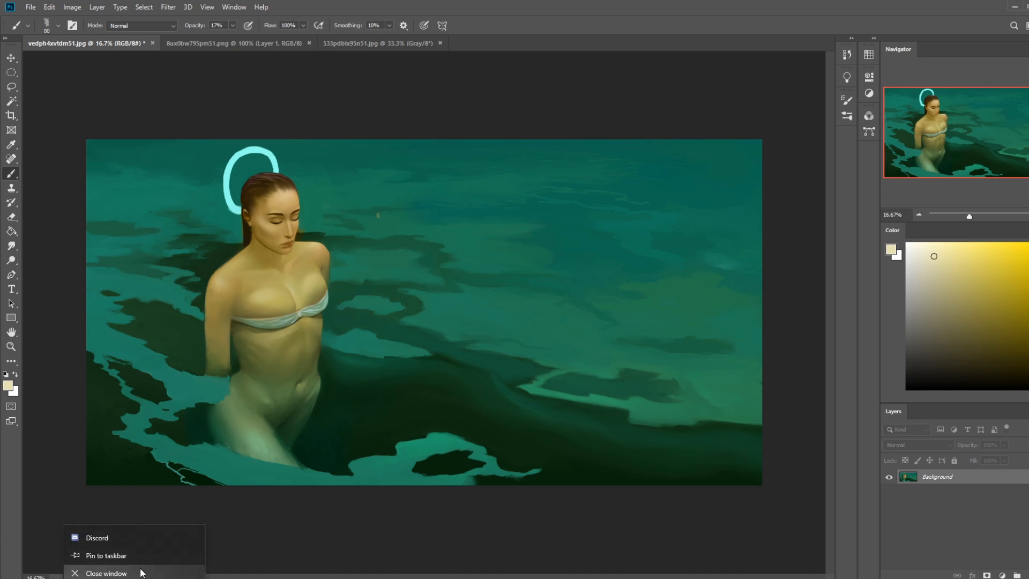
pyautogui.click(134, 573)
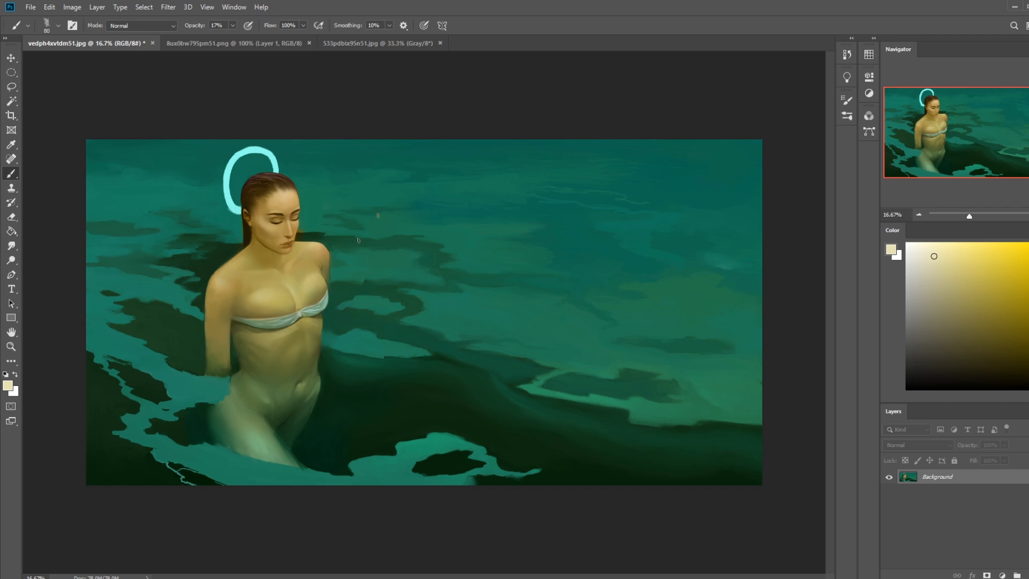
pyautogui.rightClick(156, 578)
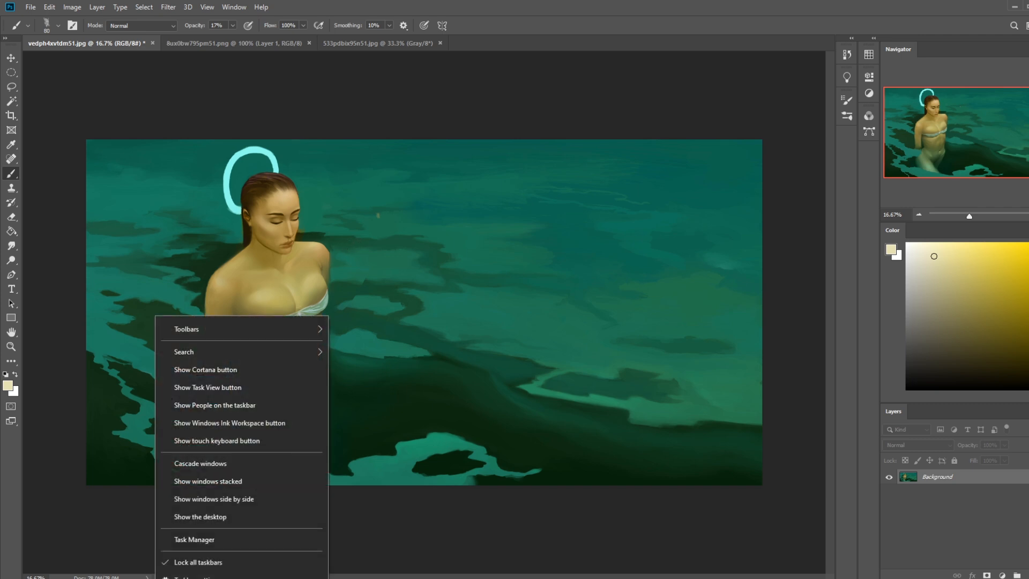
pyautogui.click(192, 540)
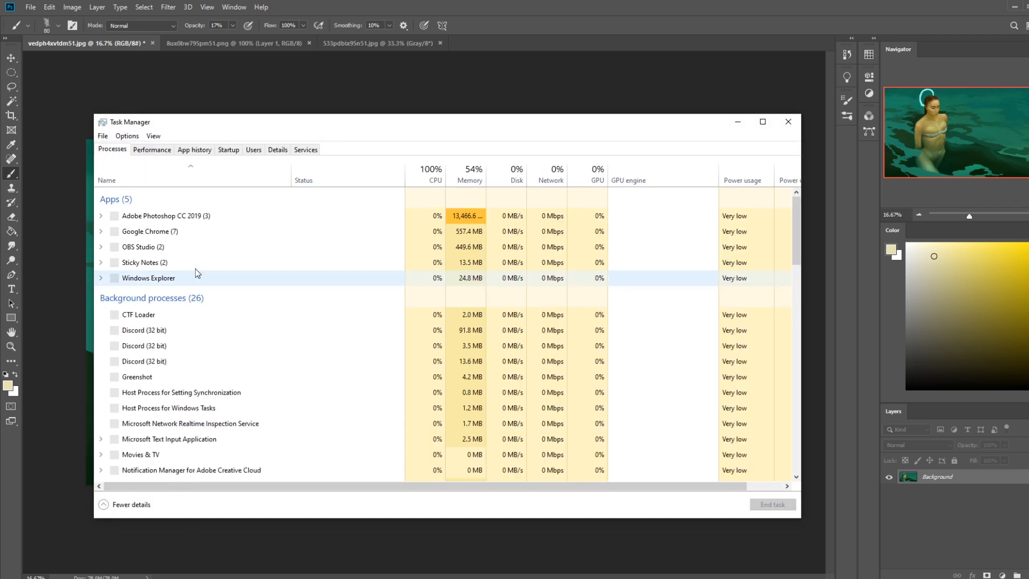
pyautogui.click(101, 216)
pyautogui.click(398, 266)
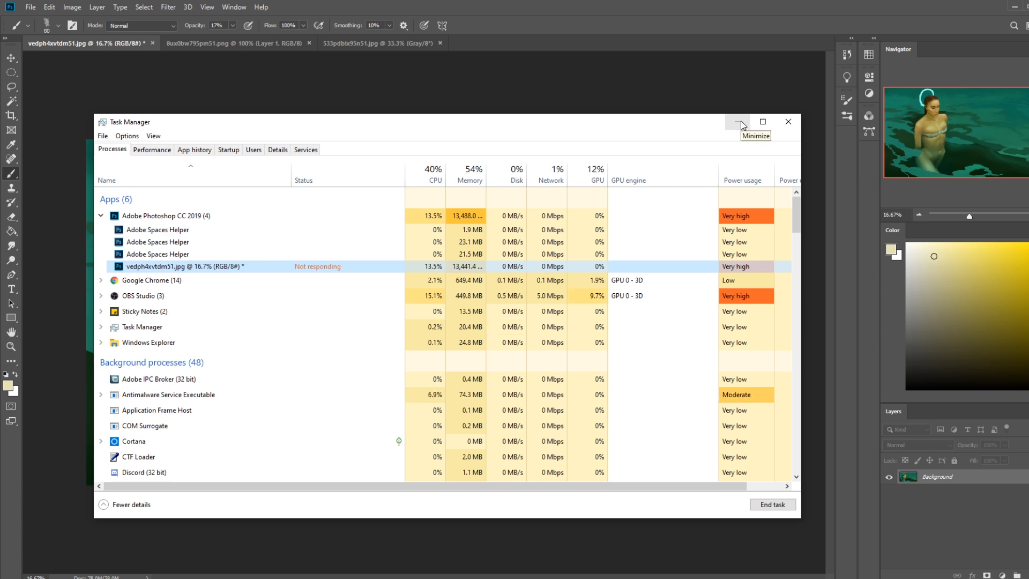
# - Recheck the painting's process status in Task Manager and return to Photoshop
pyautogui.click(312, 45)
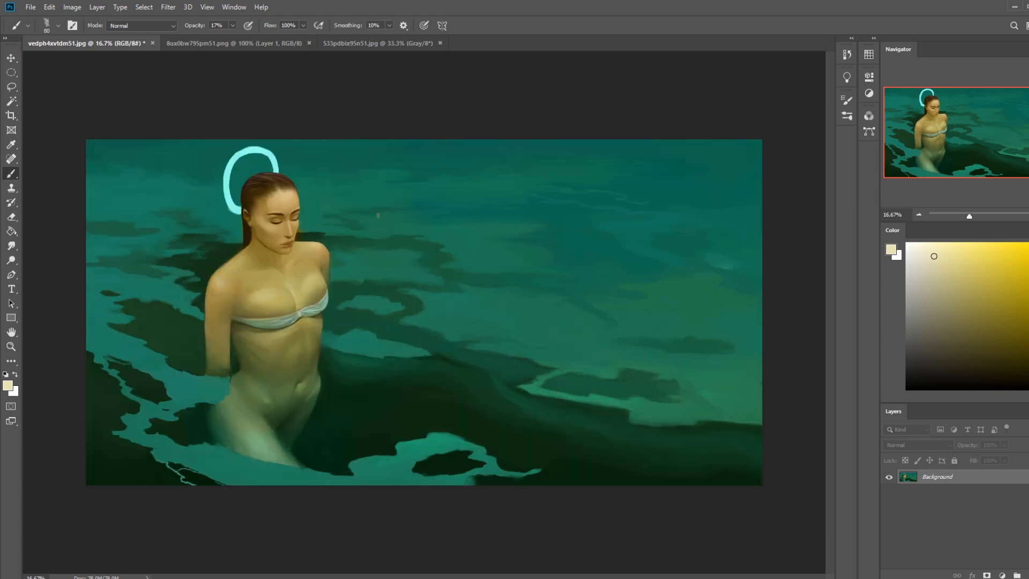
pyautogui.hotkey('alt', 'Tab')
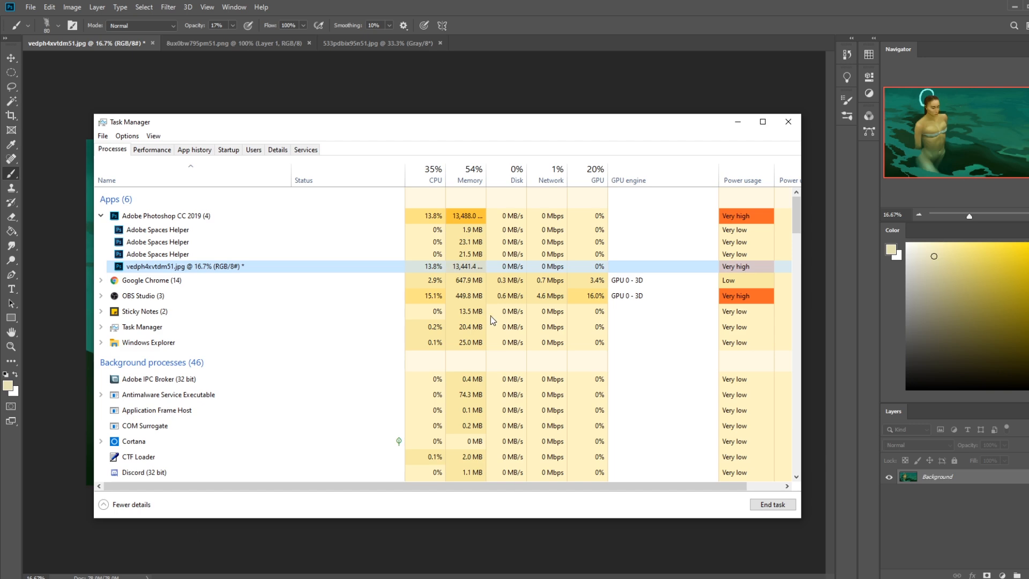
pyautogui.click(738, 121)
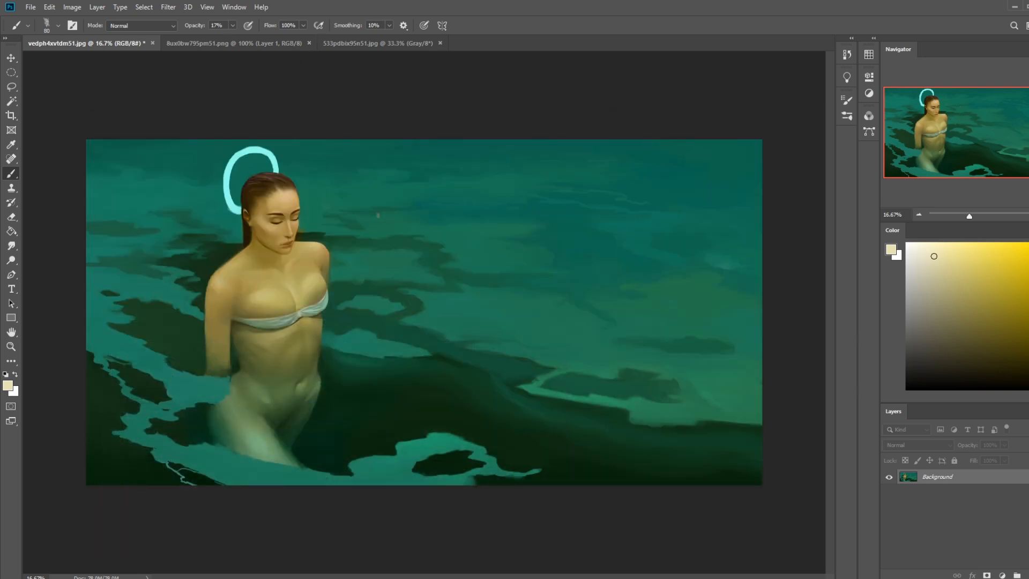
pyautogui.hotkey('alt', 'Tab')
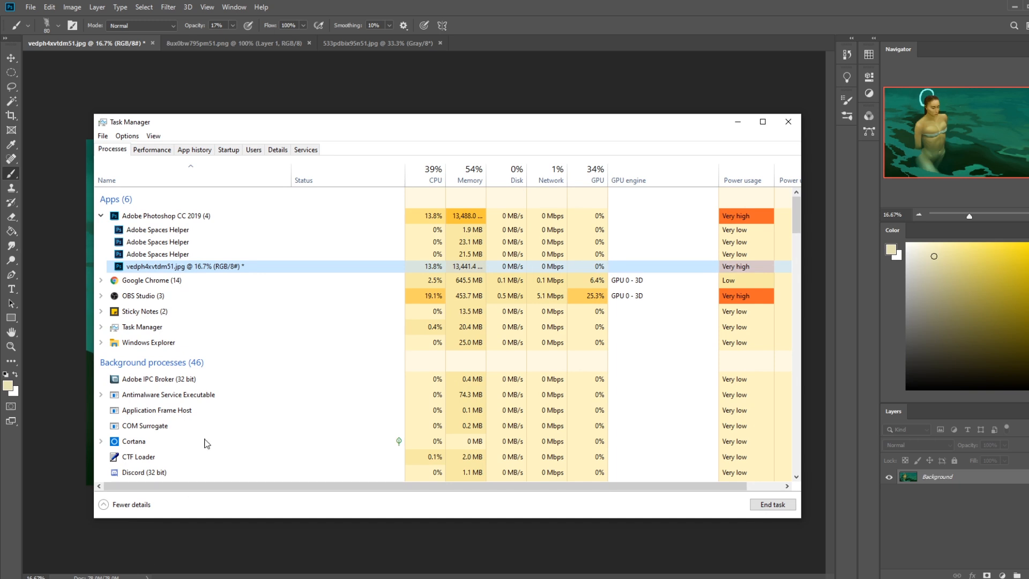
pyautogui.scroll(-2, 284, 241)
pyautogui.scroll(2, 284, 252)
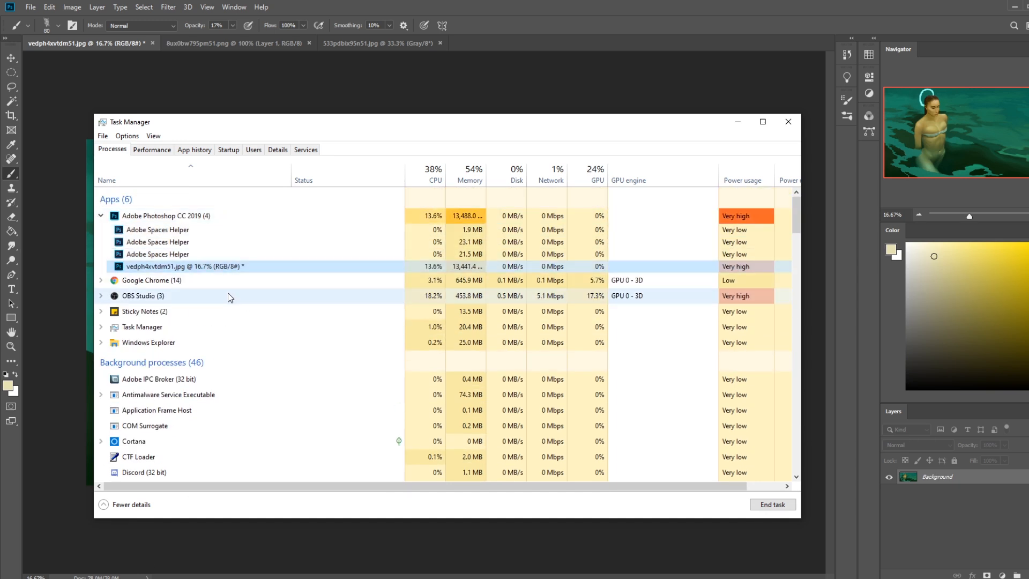
pyautogui.doubleClick(213, 266)
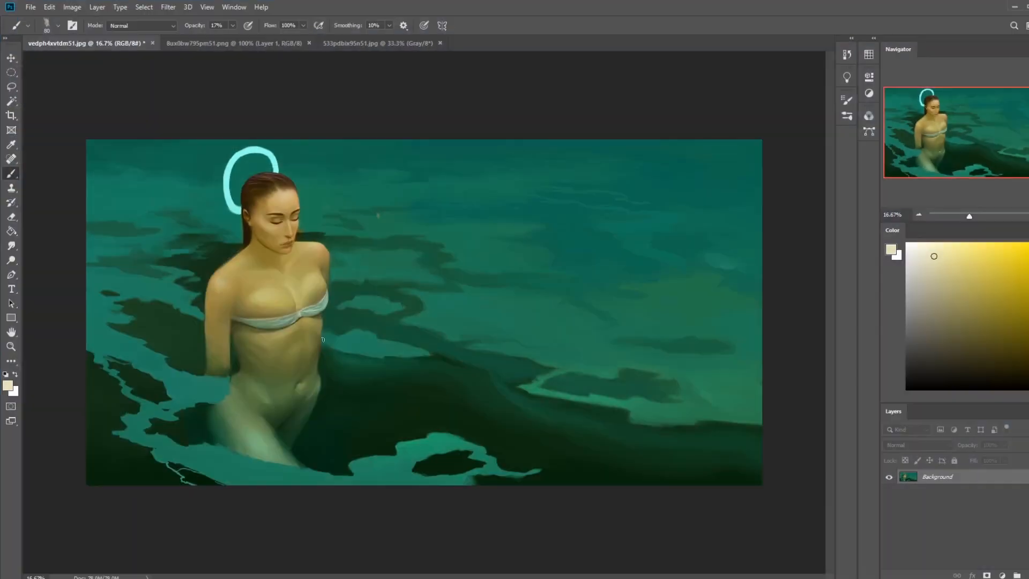
# - Save the painting and sample the green water colour beside the face
pyautogui.hotkey('ctrl', 's')
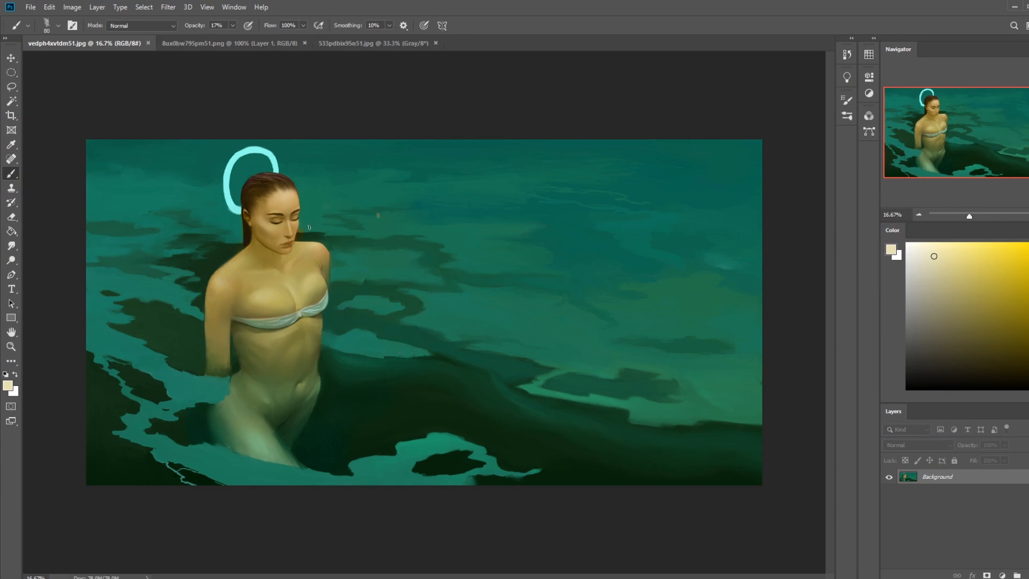
pyautogui.keyDown('alt'); pyautogui.click(309, 227); pyautogui.keyUp('alt')
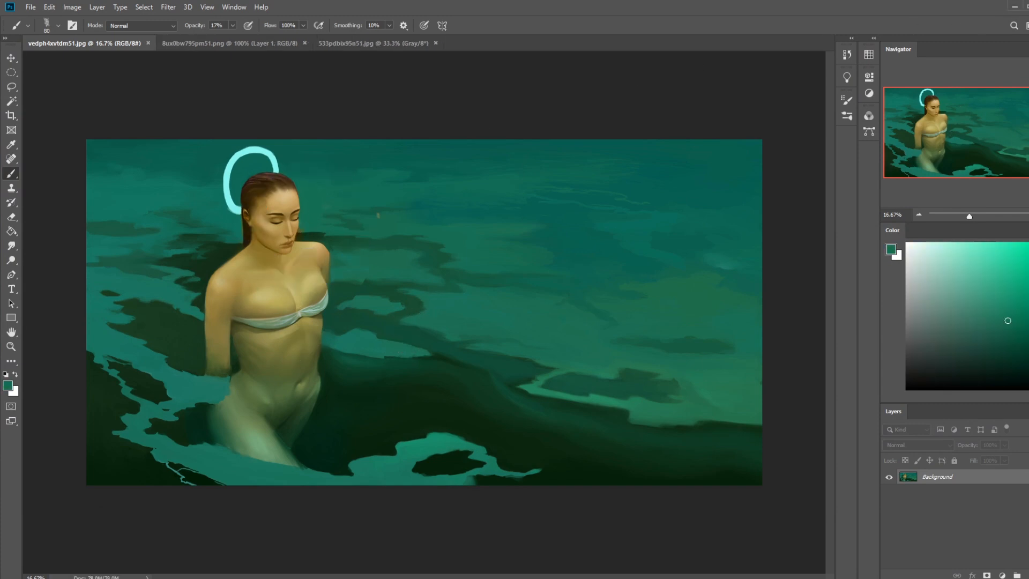
# - Relaunch Photoshop from Windows and minimize Task Manager
pyautogui.press('f')
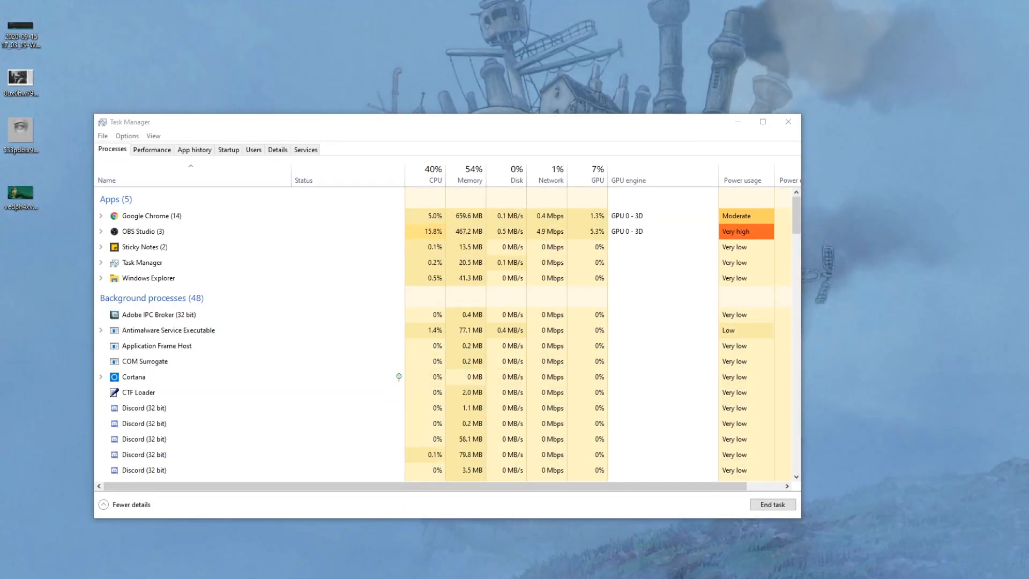
pyautogui.press('super')
pyautogui.click(46, 439)
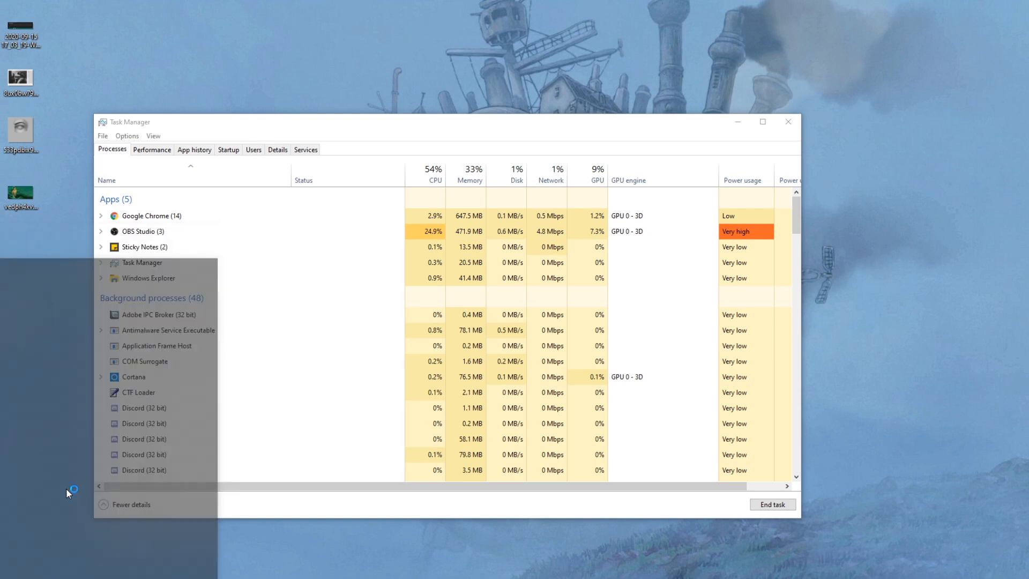
pyautogui.click(736, 120)
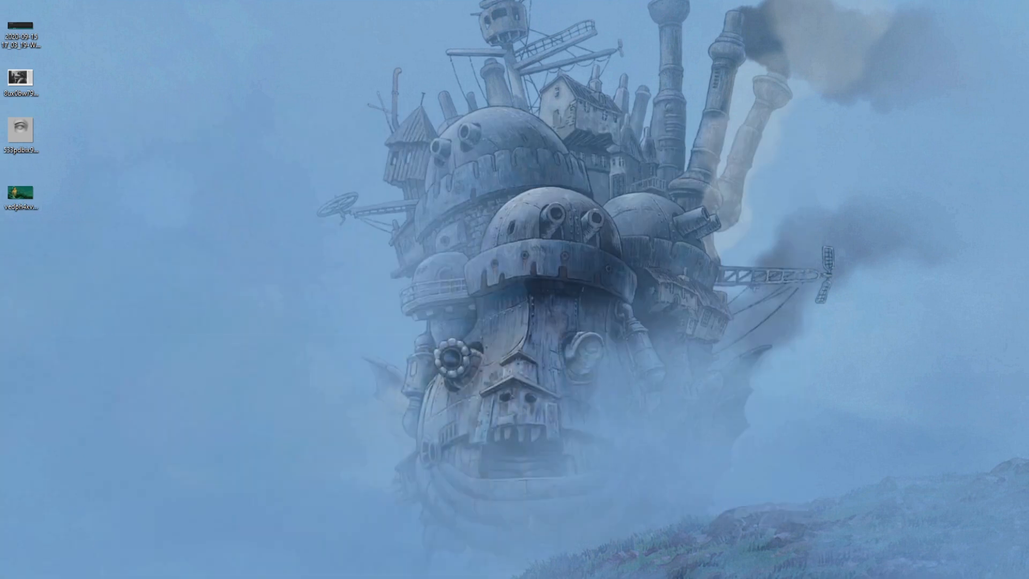
pyautogui.hotkey('ctrl', 'shift', 'Escape')
pyautogui.press('super+Down')
# - Open the desktop painting vedph4xvtdm51.jpg in Photoshop and maximize the window
pyautogui.doubleClick(19, 191)
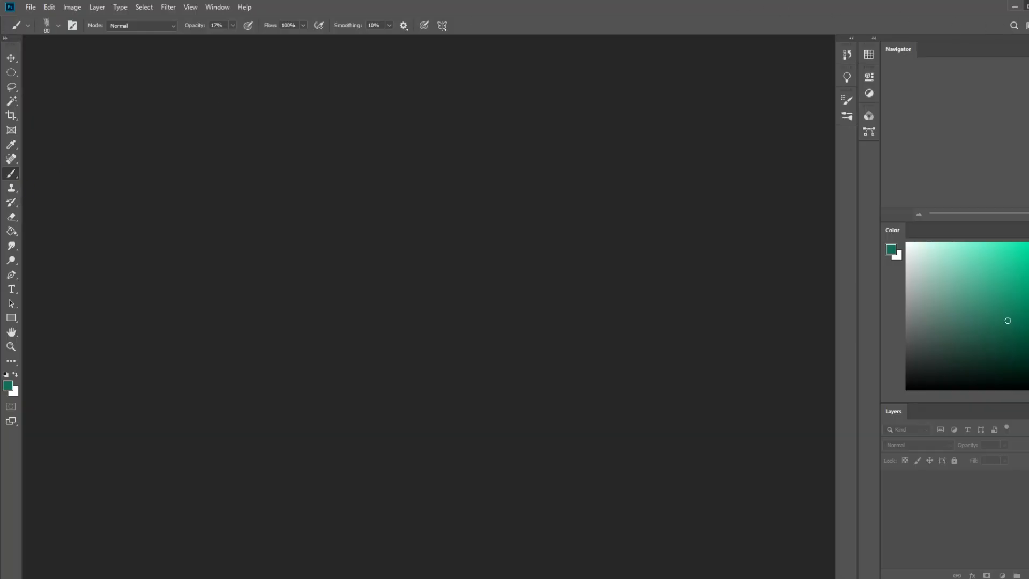
pyautogui.press('super+Down')
pyautogui.moveTo(20, 192); pyautogui.dragTo(416, 220)
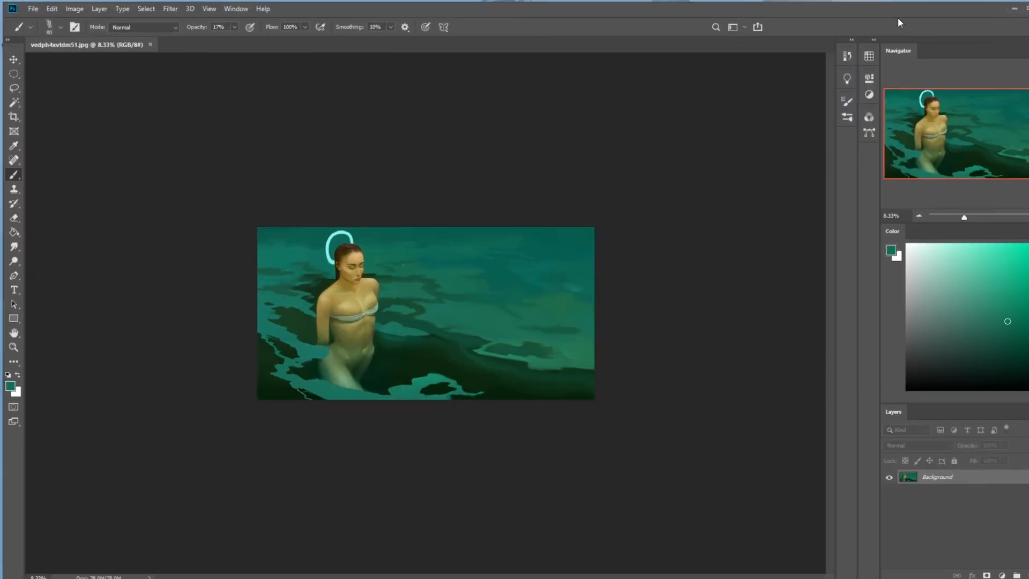
pyautogui.click(902, 18)
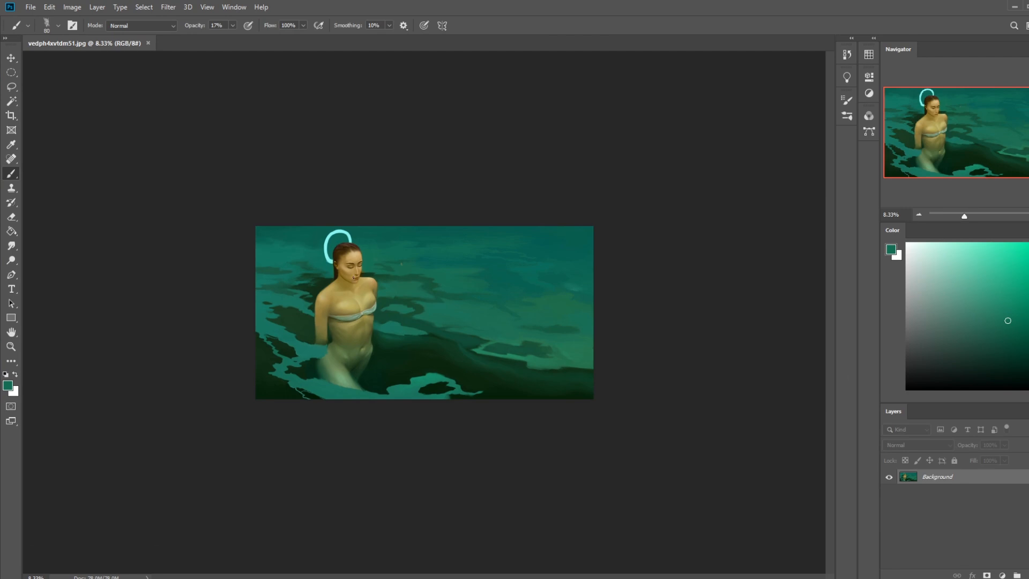
# - Paint over the orange smudge in the water beside the cheek using water greens sampled next to it
pyautogui.hotkey('ctrl', '+')
pyautogui.hotkey('ctrl', '+')
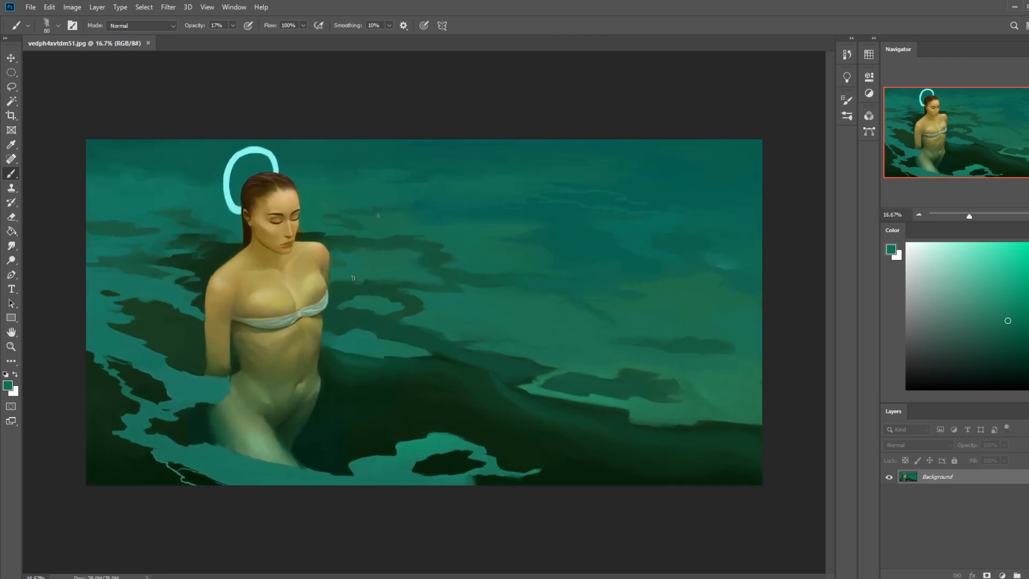
pyautogui.click(304, 225)
pyautogui.press('z')
pyautogui.moveTo(217, 173); pyautogui.dragTo(383, 281)
pyautogui.press('b')
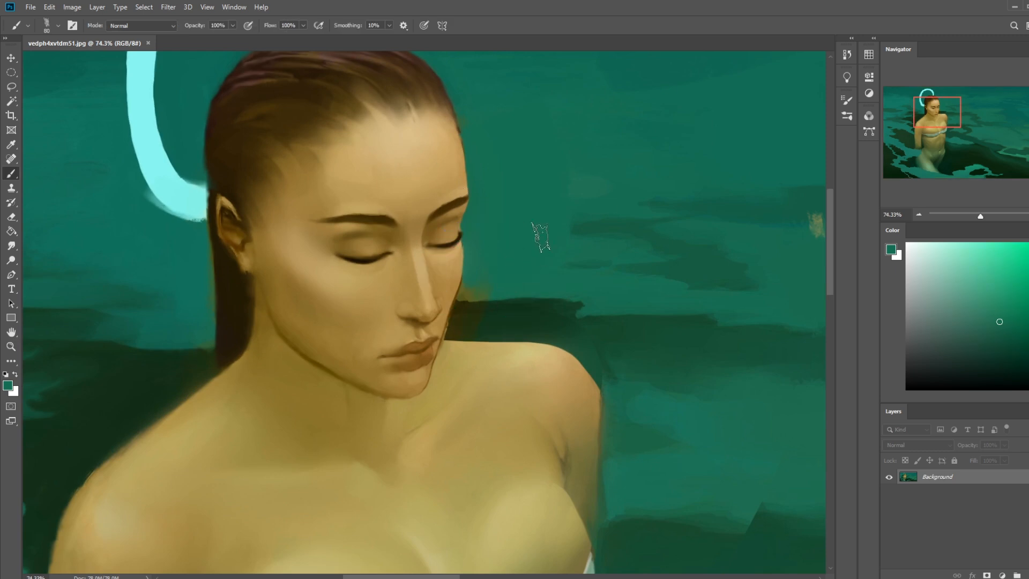
pyautogui.moveTo(531, 291); pyautogui.dragTo(494, 293)
pyautogui.press(']')
pyautogui.keyDown('alt'); pyautogui.click(500, 322); pyautogui.keyUp('alt')
pyautogui.press(']')
pyautogui.moveTo(466, 308); pyautogui.dragTo(469, 308)
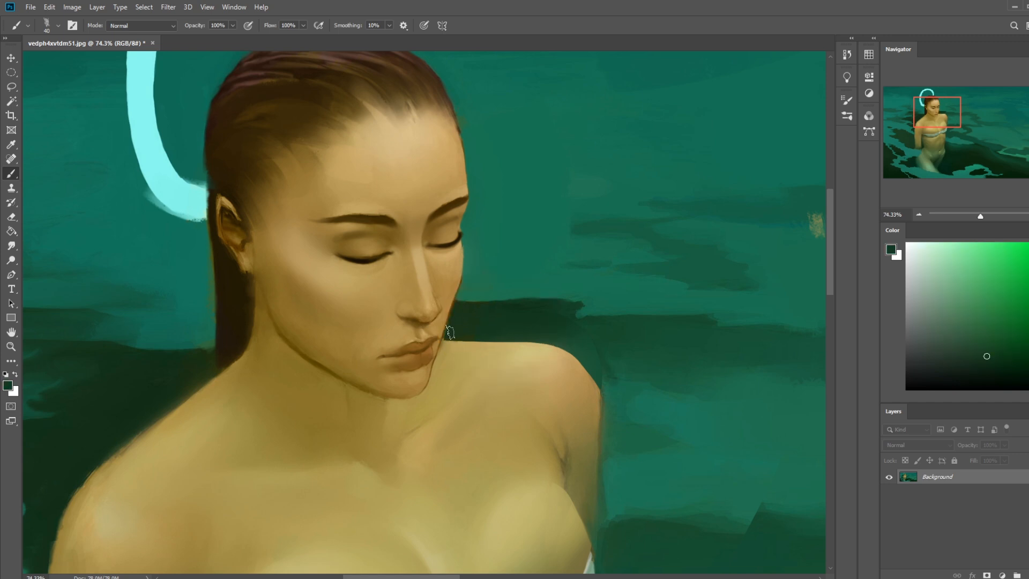
# - Clean up the cheek and jaw outline with a 15 px brush, using sampled water greens and neck skin tone
pyautogui.keyDown('alt'); pyautogui.click(477, 306); pyautogui.keyUp('alt')
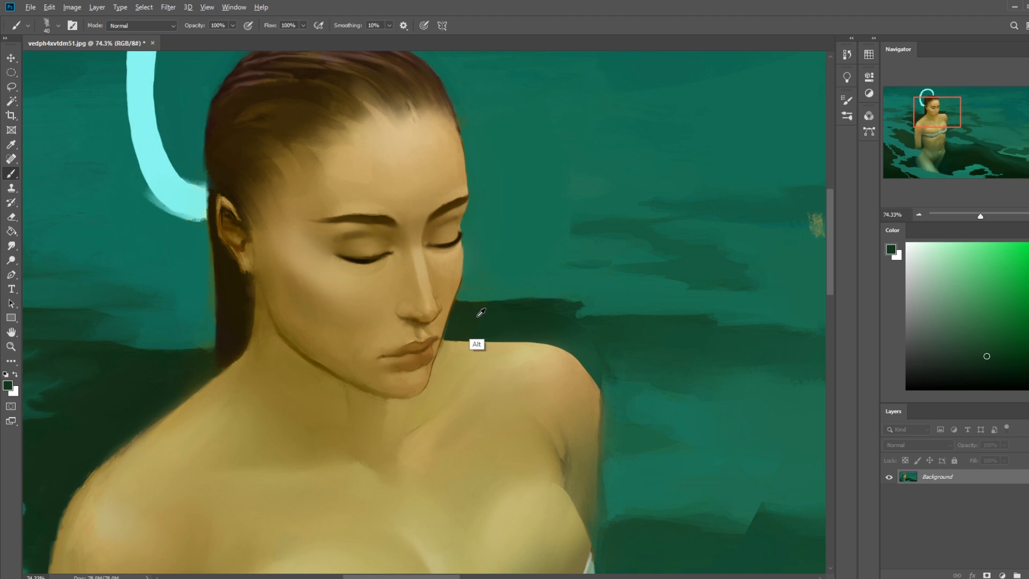
pyautogui.keyDown('alt'); pyautogui.click(475, 290); pyautogui.keyUp('alt')
pyautogui.press('[')
pyautogui.press('[')
pyautogui.press('[')
pyautogui.keyDown('alt'); pyautogui.click(468, 274); pyautogui.keyUp('alt')
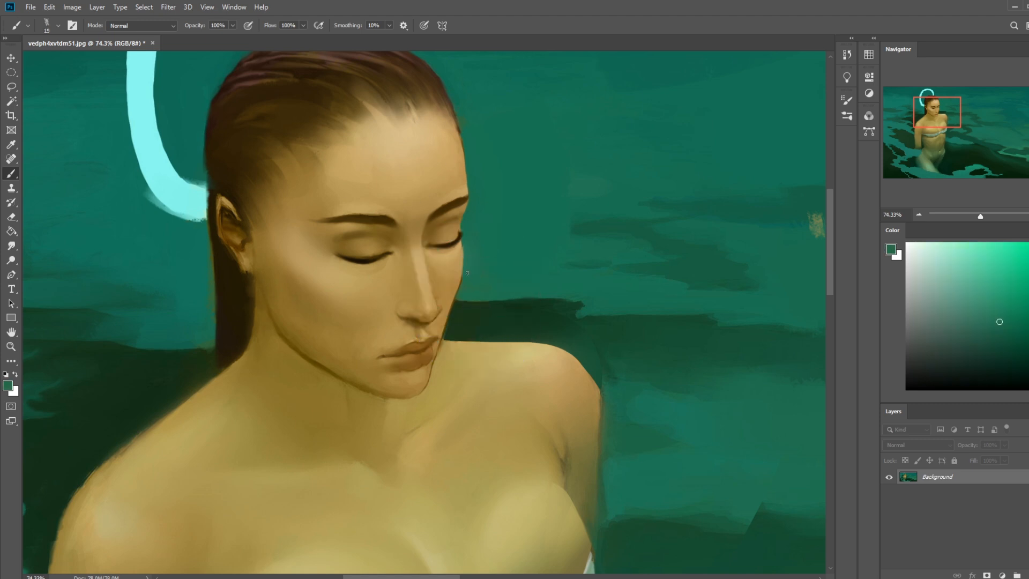
pyautogui.keyDown('alt'); pyautogui.click(440, 349); pyautogui.keyUp('alt')
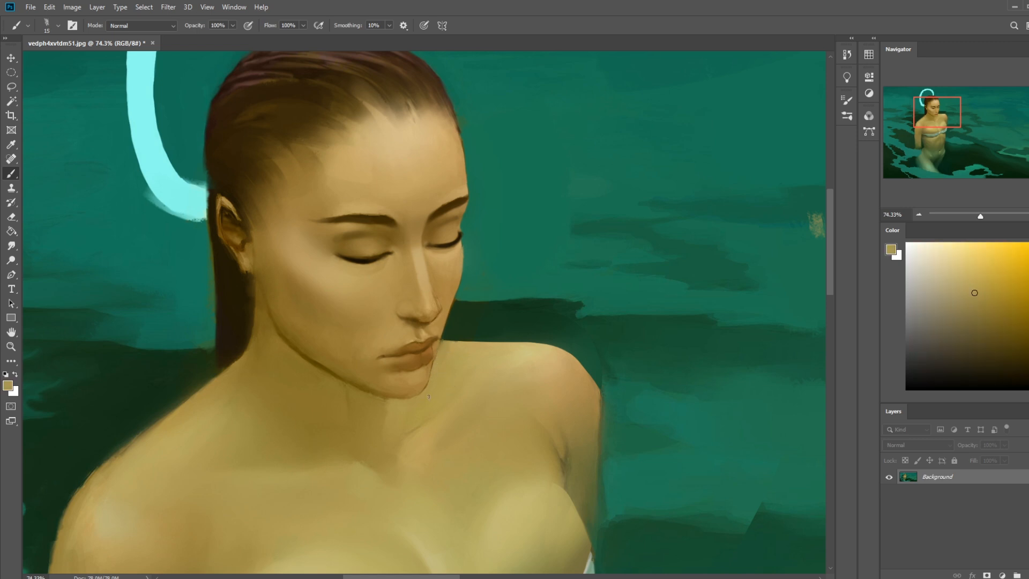
# - Undo the test stroke beside the head, choose the 80 px Dry-Oil brush and sample light skin from the forehead
pyautogui.hotkey('ctrl', '-')
pyautogui.hotkey('ctrl', '-')
pyautogui.hotkey('ctrl', '-')
pyautogui.hotkey('ctrl', '-')
pyautogui.hotkey('ctrl', '-')
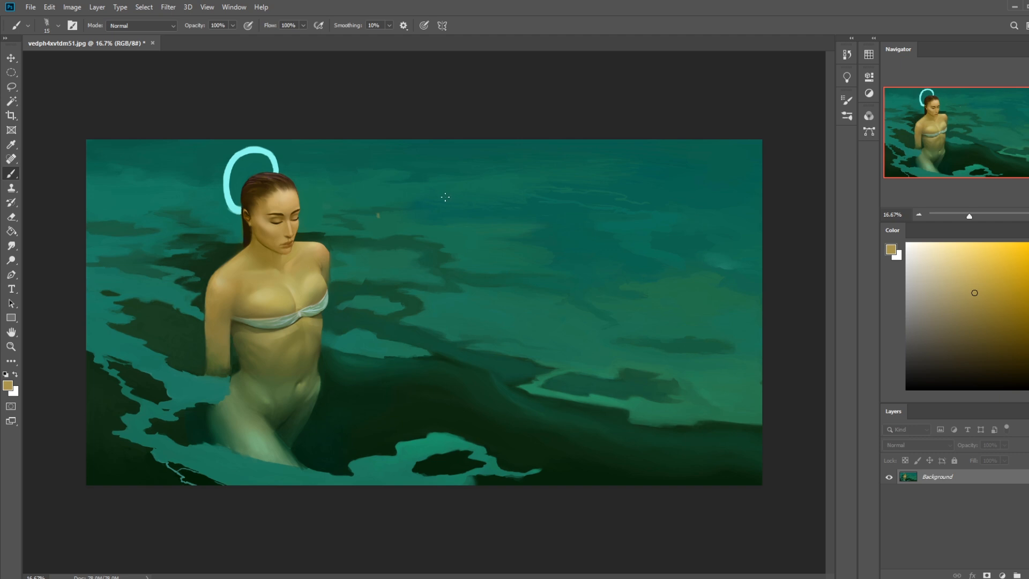
pyautogui.moveTo(348, 157)
pyautogui.mouseDown()
pyautogui.moveTo(381, 219)
pyautogui.moveTo(368, 250)
pyautogui.mouseUp()
pyautogui.hotkey('ctrl', 'z')
pyautogui.rightClick(346, 210)
pyautogui.click(397, 282)
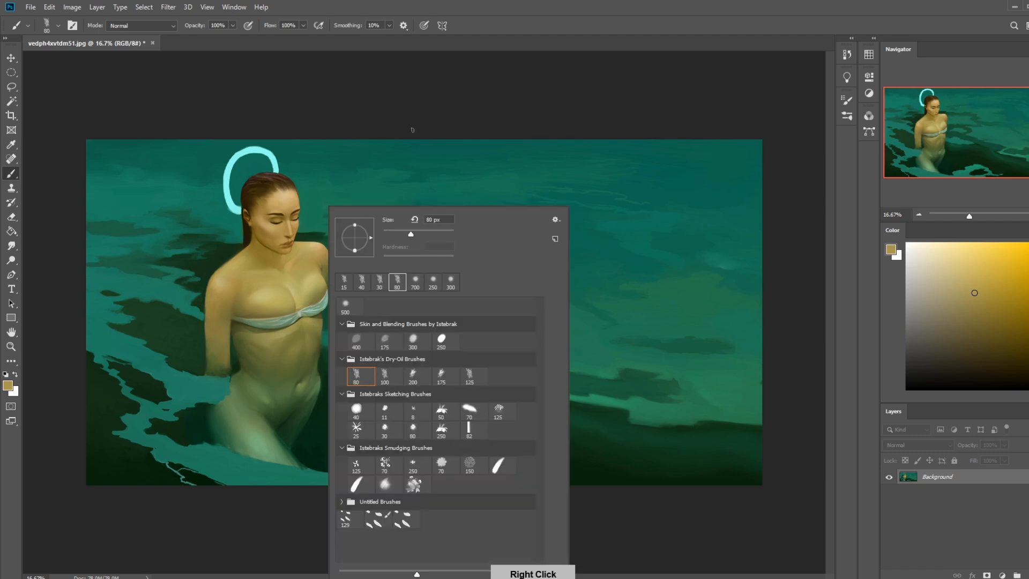
pyautogui.click(283, 150)
pyautogui.keyDown('alt'); pyautogui.click(285, 193); pyautogui.keyUp('alt')
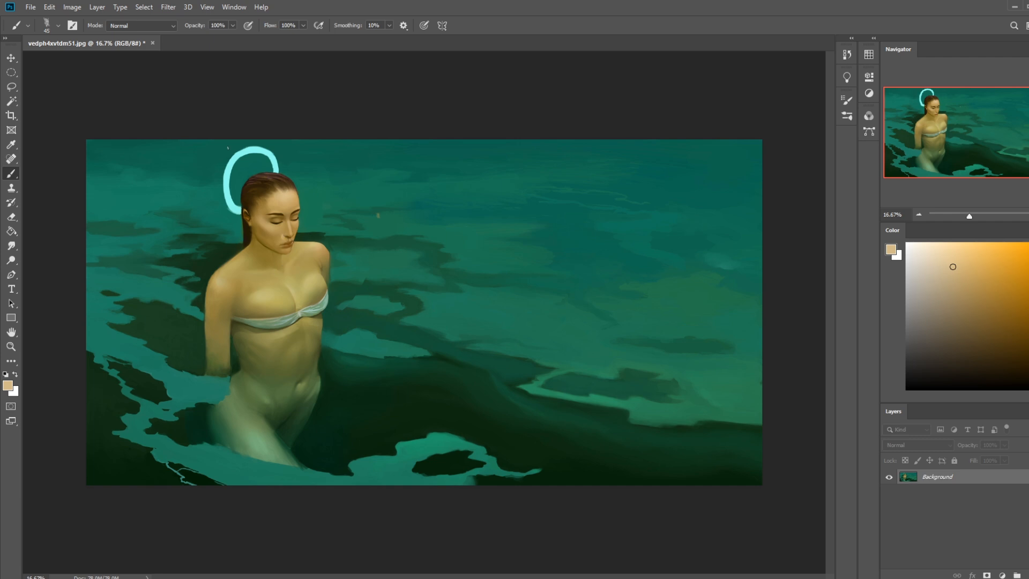
# - Refine the shading between the near arm and torso with a sampled dark olive, blending with the Smudge tool at 13% strength
pyautogui.press('r')
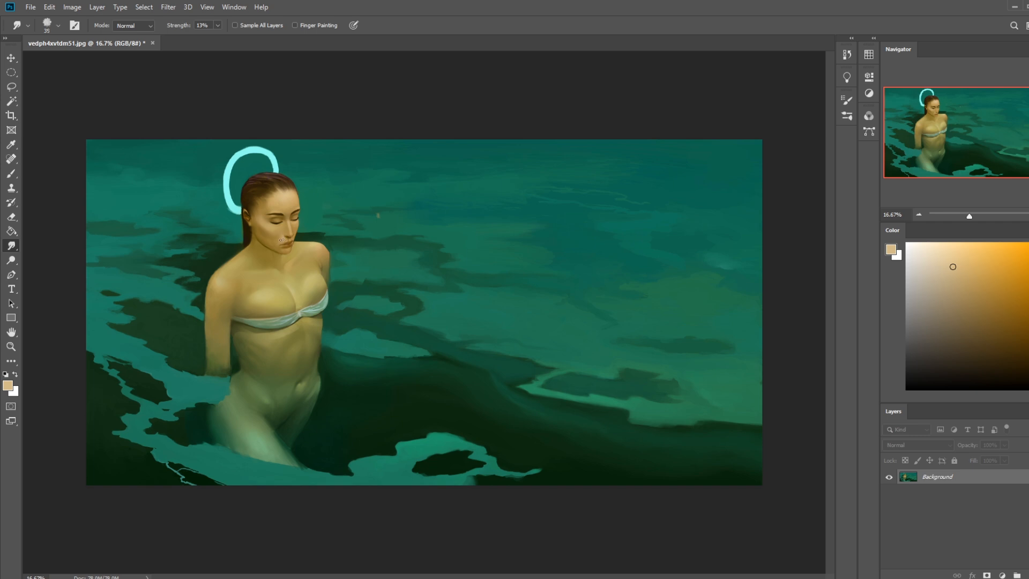
pyautogui.press('b')
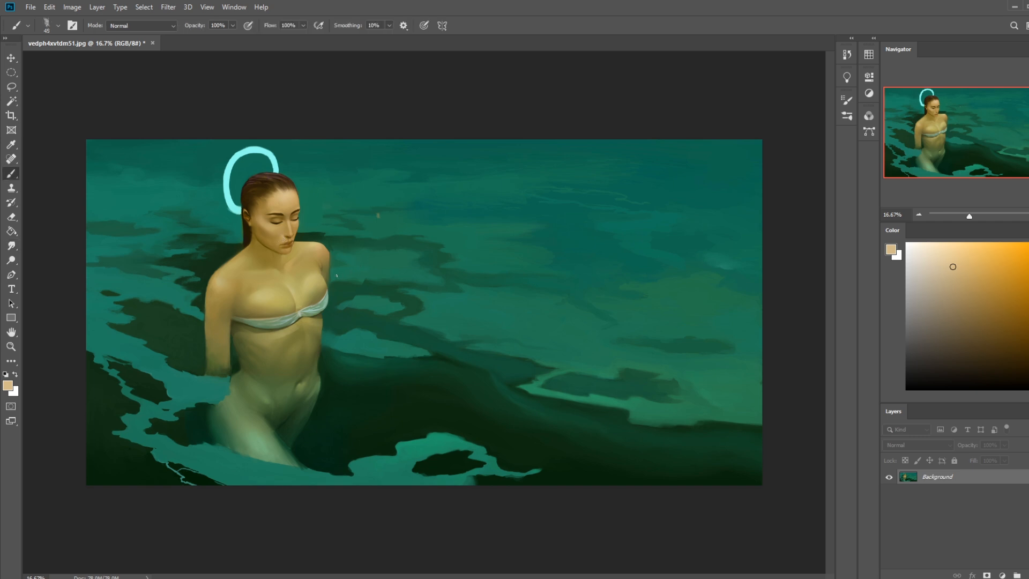
pyautogui.keyDown('alt'); pyautogui.click(236, 349); pyautogui.keyUp('alt')
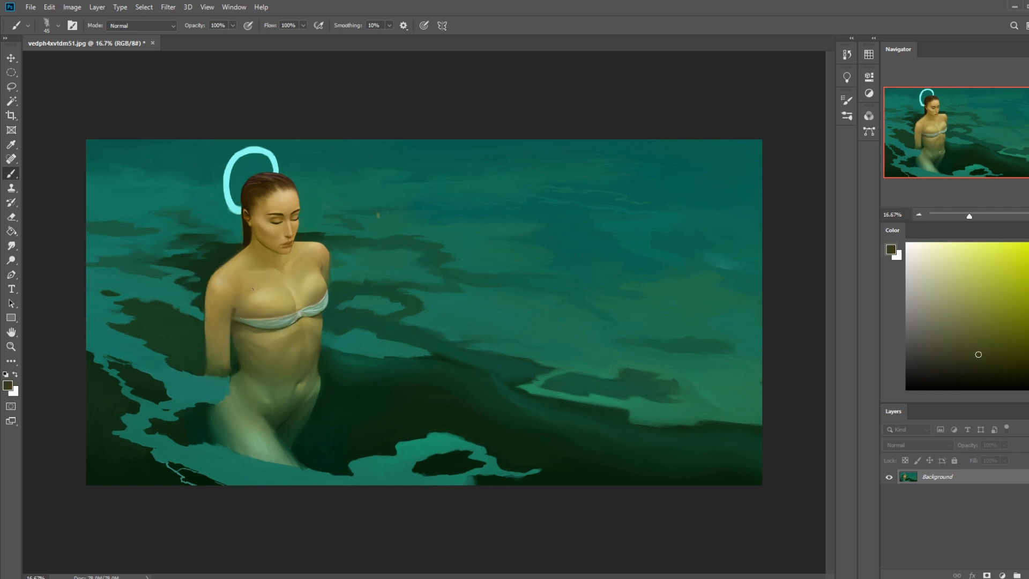
pyautogui.click(11, 245)
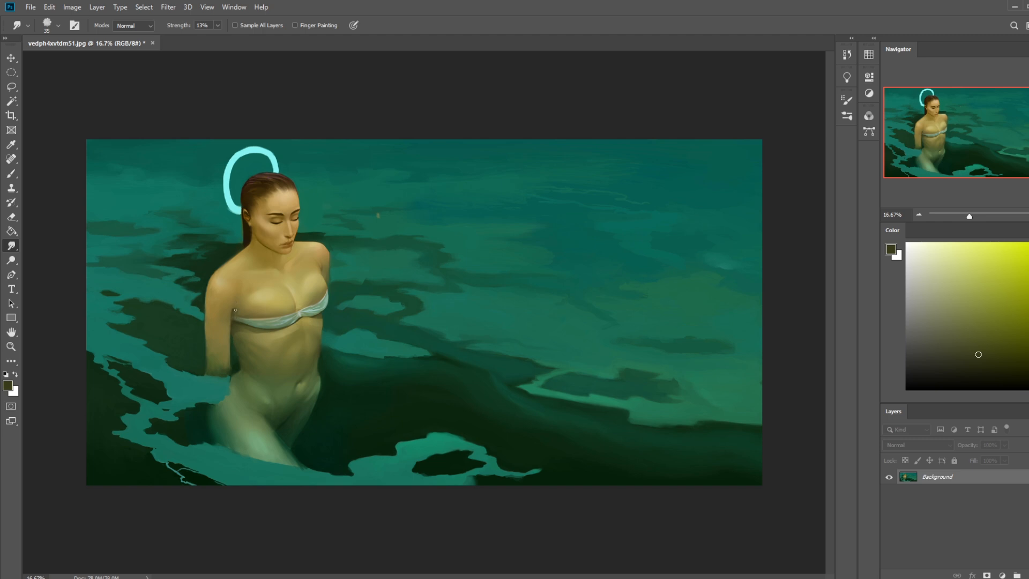
pyautogui.press('b')
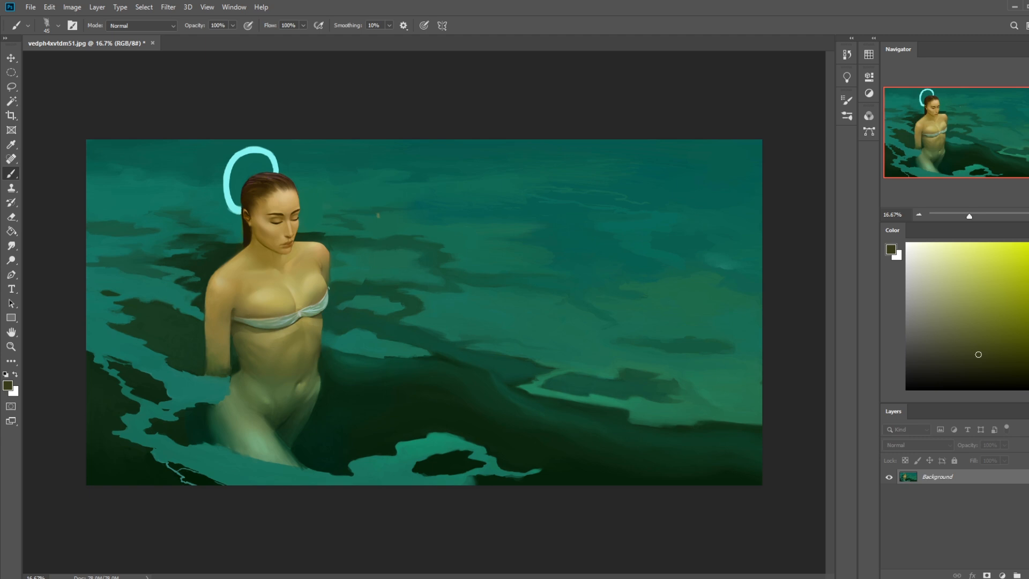
# - Trim the outer tip of the bikini top with a Lasso selection and sampled water green, clearing the selection
pyautogui.scroll(2, 348, 258)
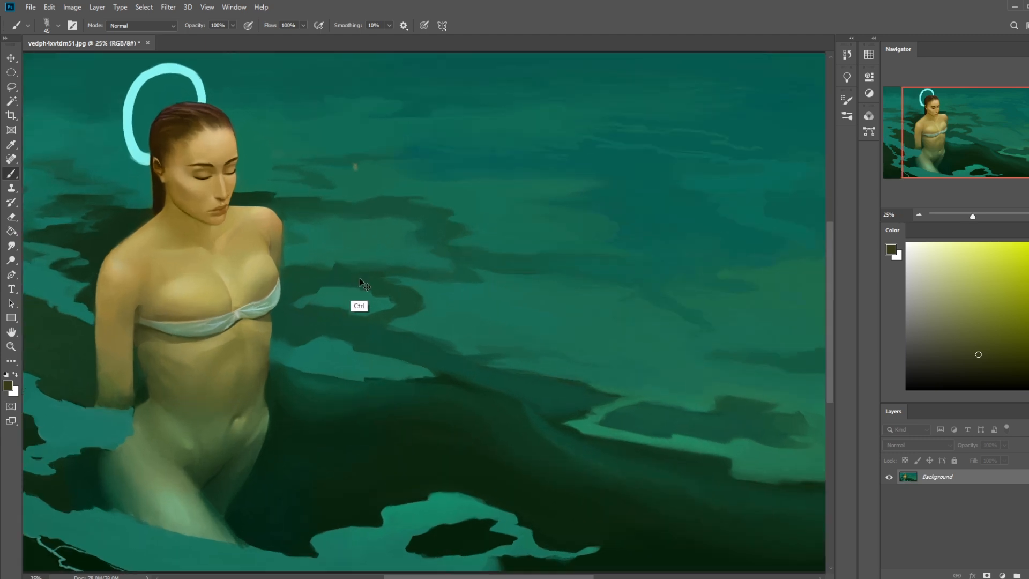
pyautogui.press('l')
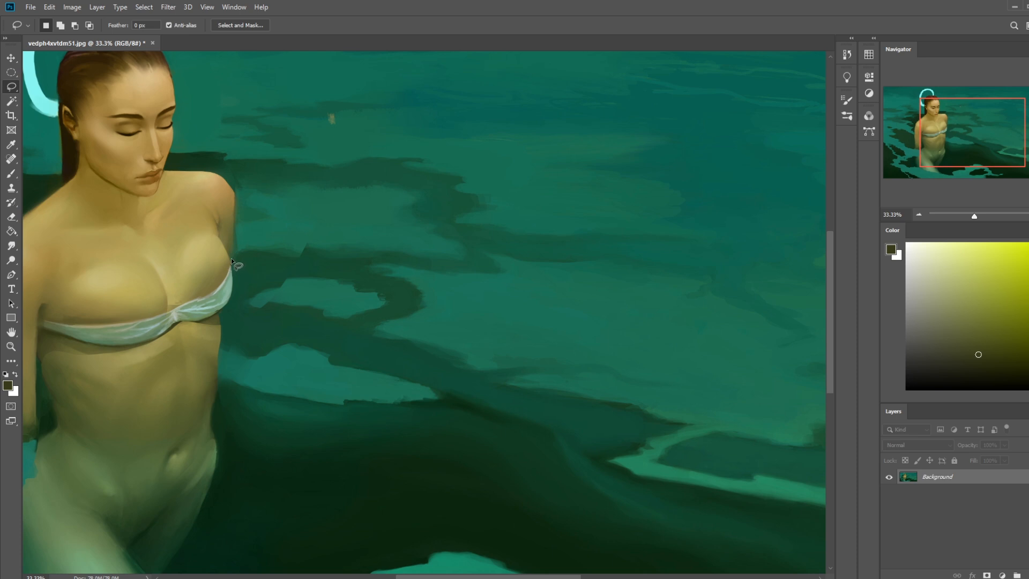
pyautogui.moveTo(230, 259)
pyautogui.mouseDown()
pyautogui.moveTo(228, 311)
pyautogui.moveTo(240, 282)
pyautogui.moveTo(234, 267)
pyautogui.moveTo(225, 310)
pyautogui.moveTo(242, 285)
pyautogui.moveTo(231, 261)
pyautogui.mouseUp()
pyautogui.press('b')
pyautogui.keyDown('alt'); pyautogui.click(235, 297); pyautogui.keyUp('alt')
pyautogui.hotkey('ctrl', 'd')
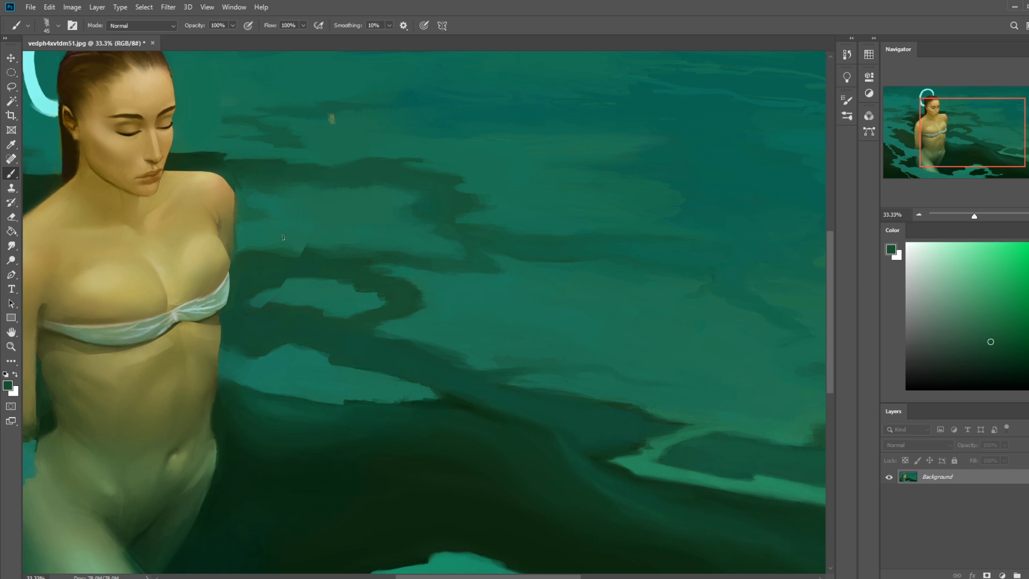
pyautogui.press('m')
pyautogui.rightClick(225, 270)
pyautogui.click(375, 284)
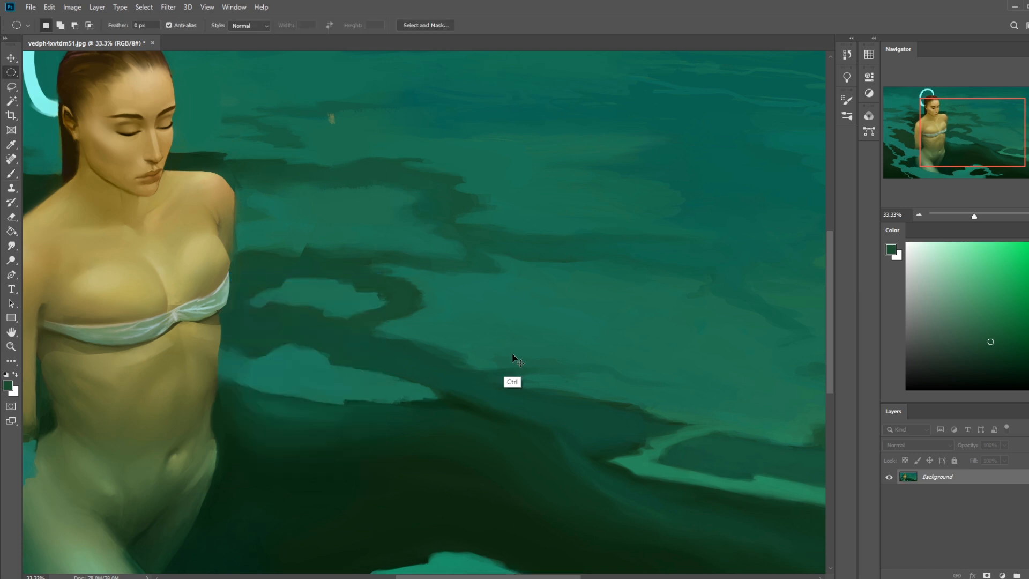
# - Rework the far arm's edge beside the bikini top with sampled water and olive skin tones
pyautogui.hotkey('ctrl', '-')
pyautogui.hotkey('ctrl', '-')
pyautogui.press('b')
pyautogui.keyDown('alt'); pyautogui.click(329, 303); pyautogui.keyUp('alt')
pyautogui.keyDown('alt'); pyautogui.click(329, 285); pyautogui.keyUp('alt')
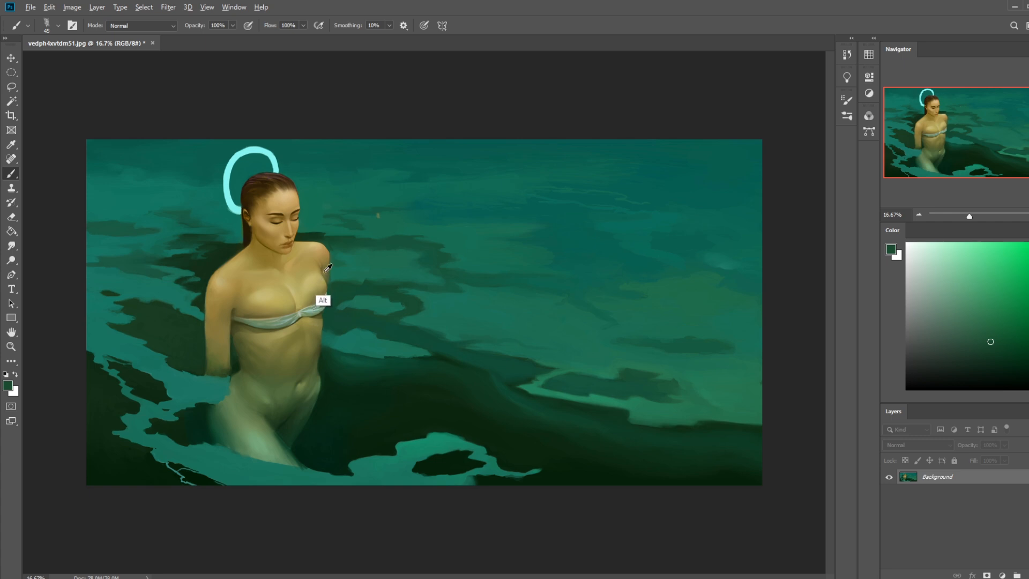
pyautogui.keyDown('alt'); pyautogui.click(324, 299); pyautogui.keyUp('alt')
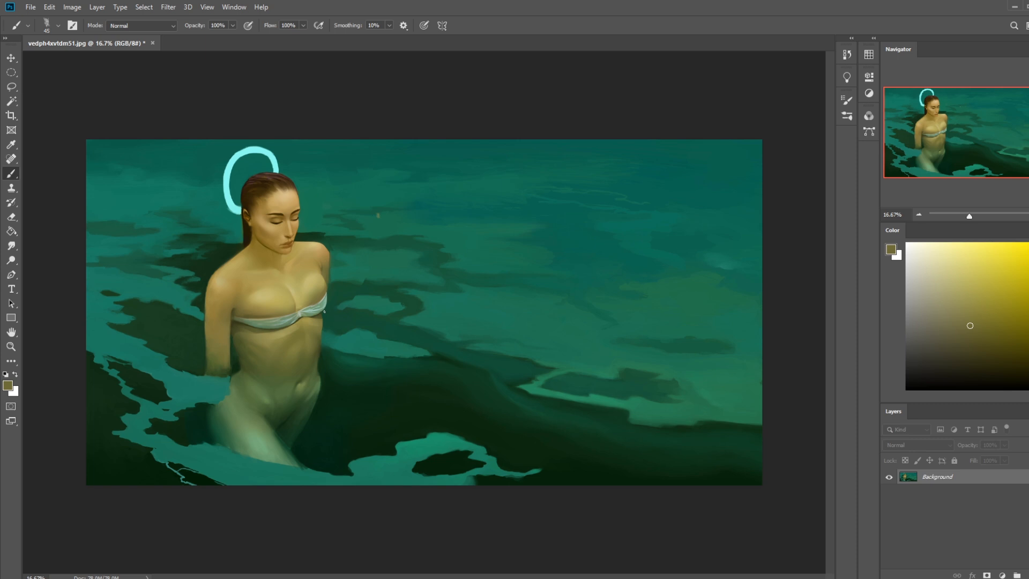
# - Switch to the 500 px soft round brush and sample the dark green water beside the near arm
pyautogui.press('ctrl')
pyautogui.press('ctrl')
pyautogui.rightClick(303, 300)
pyautogui.click(321, 304)
pyautogui.keyDown('alt'); pyautogui.click(199, 370); pyautogui.keyUp('alt')
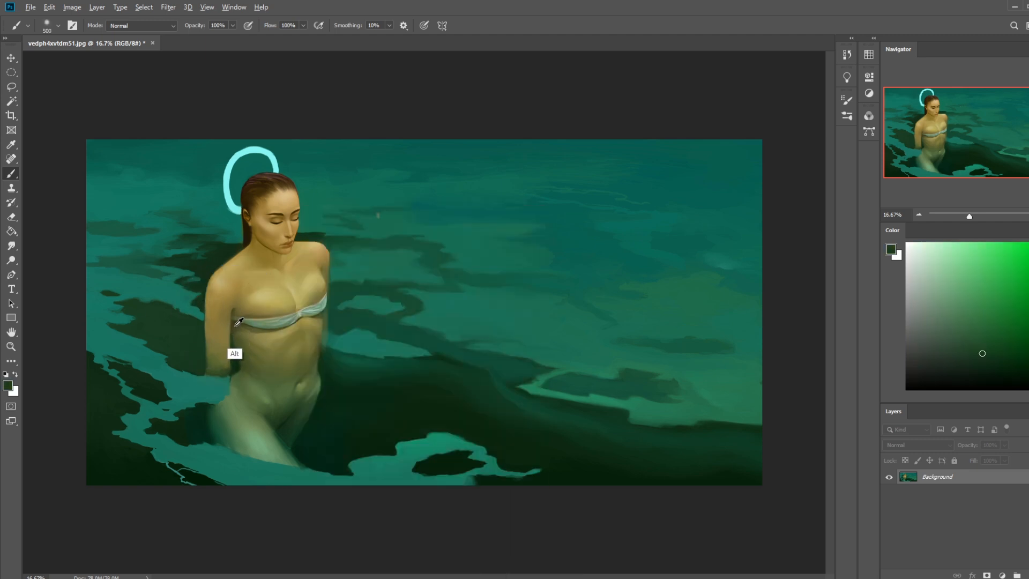
# - Shade the near arm with sampled tones using a 1000 px soft brush in Darken mode, and switch to Smudge for blending
pyautogui.keyDown('alt'); pyautogui.click(234, 354); pyautogui.keyUp('alt')
pyautogui.press(']')
pyautogui.press(']')
pyautogui.press(']')
pyautogui.press(']')
pyautogui.press(']')
pyautogui.click(142, 25)
pyautogui.click(134, 79)
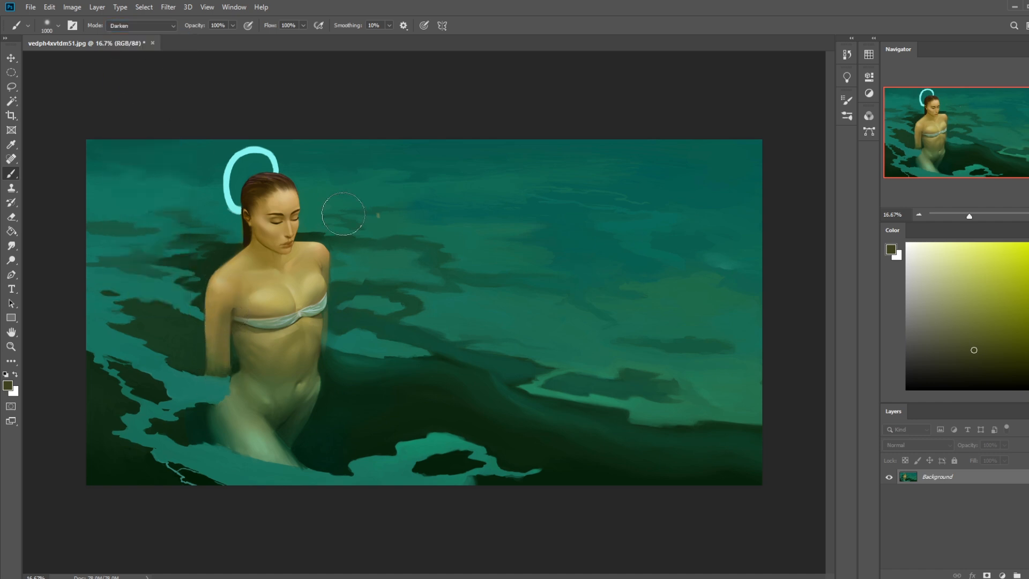
pyautogui.keyDown('alt'); pyautogui.click(214, 329); pyautogui.keyUp('alt')
pyautogui.click(12, 246)
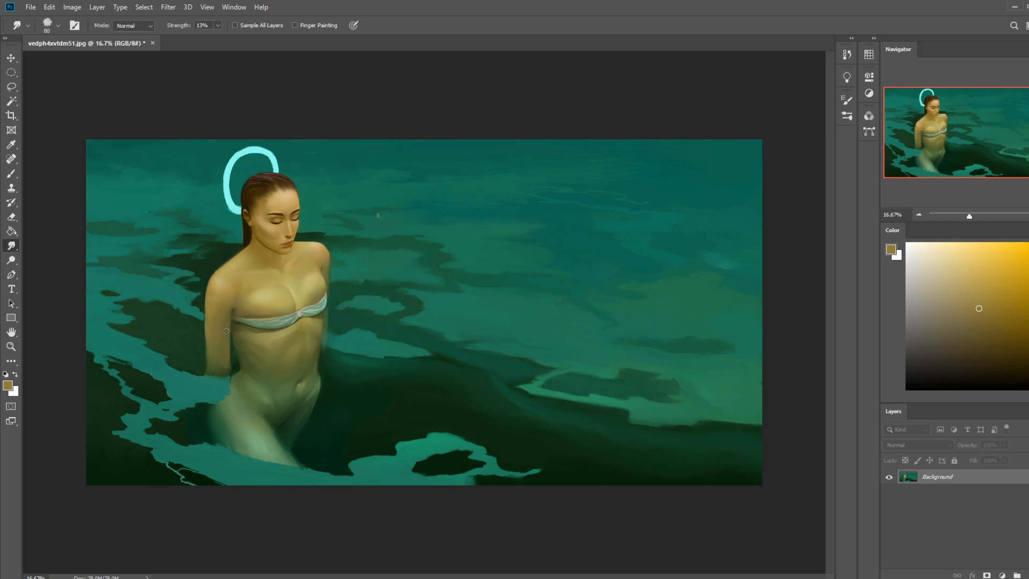
# - Touch up the near arm with sampled shoulder skin, using a 125 px Normal-mode brush at 36% opacity, and smudge the result
pyautogui.press('b')
pyautogui.keyDown('alt'); pyautogui.click(221, 278); pyautogui.keyUp('alt')
pyautogui.press('[')
pyautogui.press('[')
pyautogui.press('[')
pyautogui.press('[')
pyautogui.press('[')
pyautogui.press('[')
pyautogui.press('[')
pyautogui.press('[')
pyautogui.press('[')
pyautogui.click(231, 25)
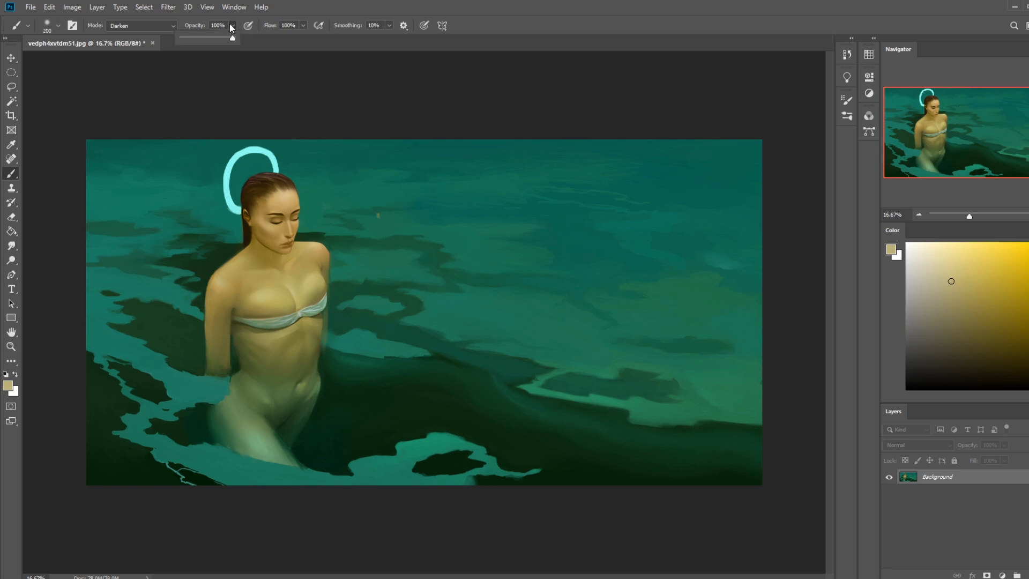
pyautogui.click(229, 328)
pyautogui.click(142, 26)
pyautogui.click(128, 34)
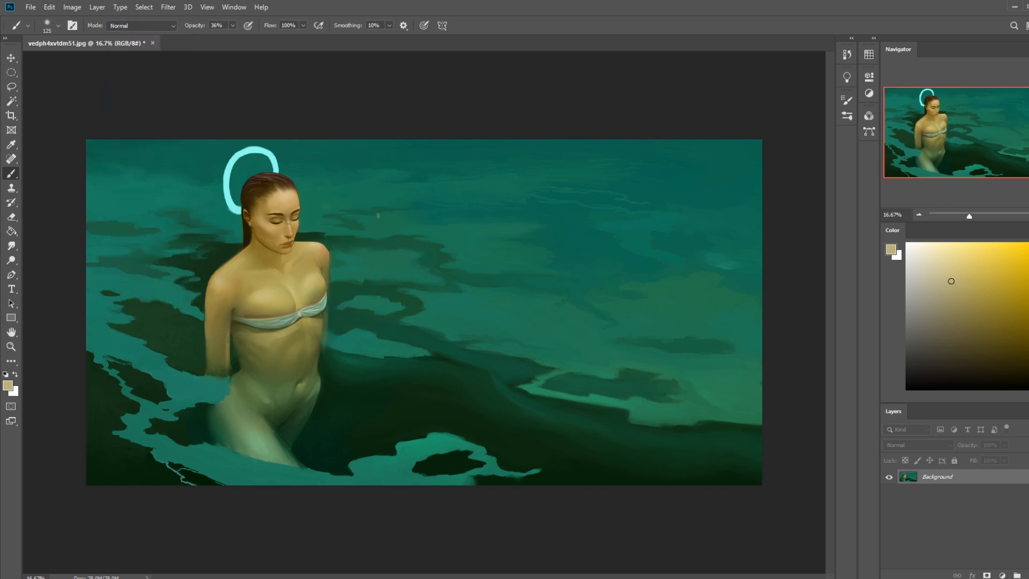
pyautogui.click(12, 245)
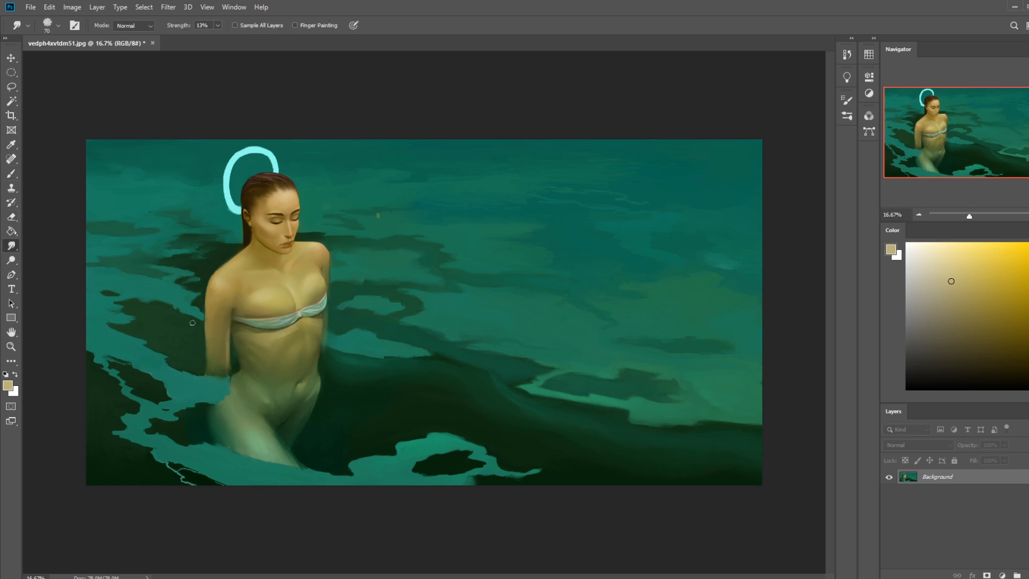
# - Select the area where the near arm meets the hip and refine it with a sampled dark green
pyautogui.press('l')
pyautogui.moveTo(233, 367)
pyautogui.mouseDown()
pyautogui.moveTo(199, 373)
pyautogui.moveTo(214, 381)
pyautogui.moveTo(234, 369)
pyautogui.mouseUp()
pyautogui.press('b')
pyautogui.keyDown('alt'); pyautogui.click(228, 375); pyautogui.keyUp('alt')
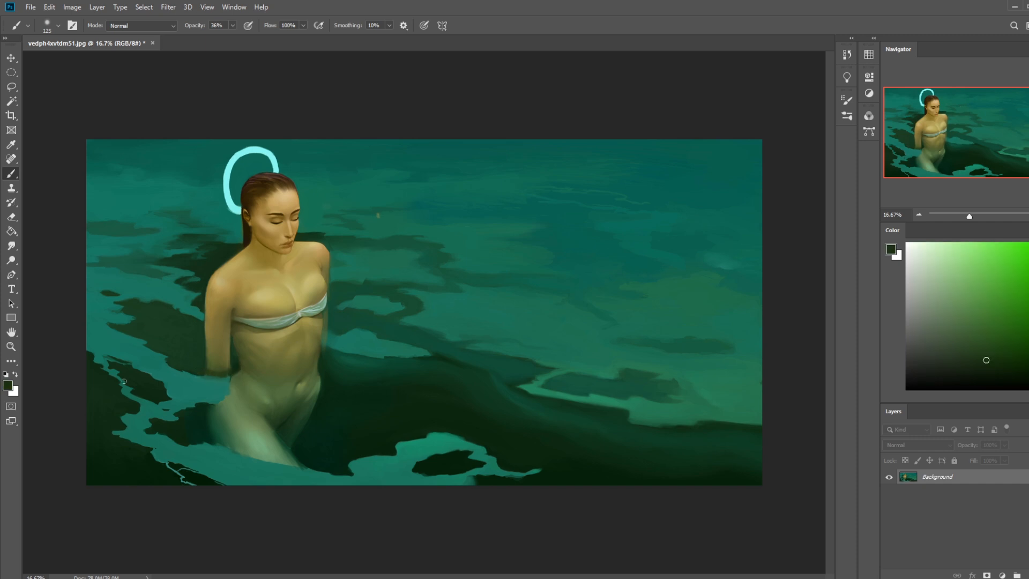
# - Select the outer hip edge beneath the near arm with the Lasso, trim the selection, and hide its outline for painting
pyautogui.press('l')
pyautogui.moveTo(229, 378)
pyautogui.mouseDown()
pyautogui.moveTo(227, 461)
pyautogui.moveTo(205, 421)
pyautogui.moveTo(215, 379)
pyautogui.mouseUp()
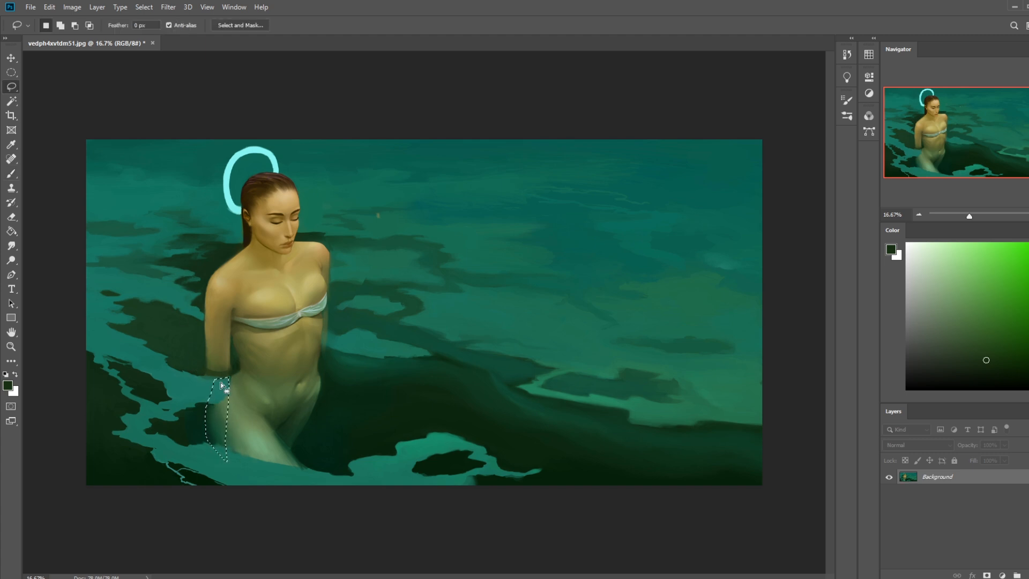
pyautogui.moveTo(231, 442)
pyautogui.mouseDown()
pyautogui.moveTo(218, 471)
pyautogui.moveTo(241, 494)
pyautogui.mouseUp()
pyautogui.press('alt')
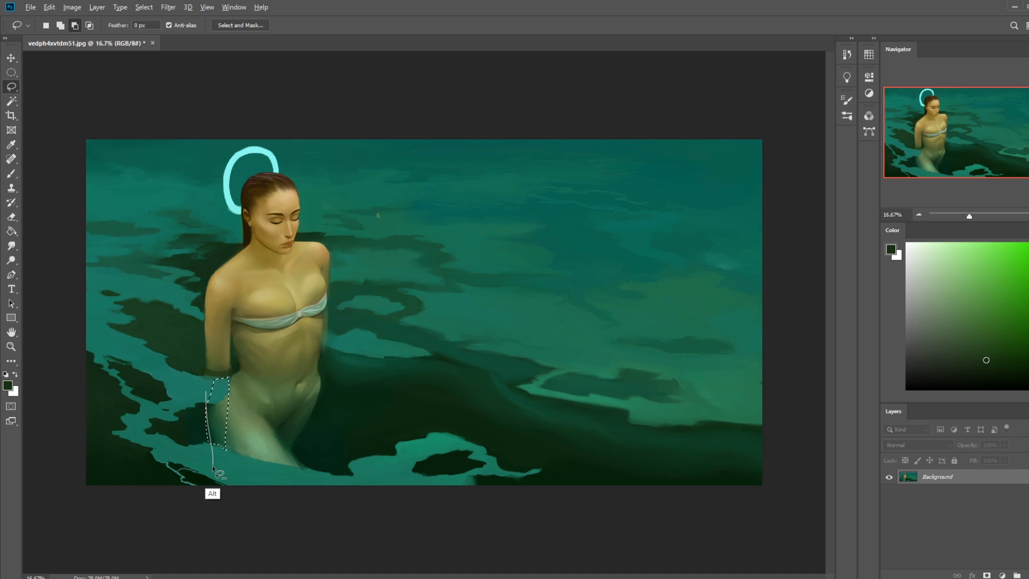
pyautogui.moveTo(208, 401)
pyautogui.mouseDown()
pyautogui.moveTo(219, 465)
pyautogui.moveTo(197, 391)
pyautogui.mouseUp()
pyautogui.hotkey('ctrl', 'h')
pyautogui.press('b')
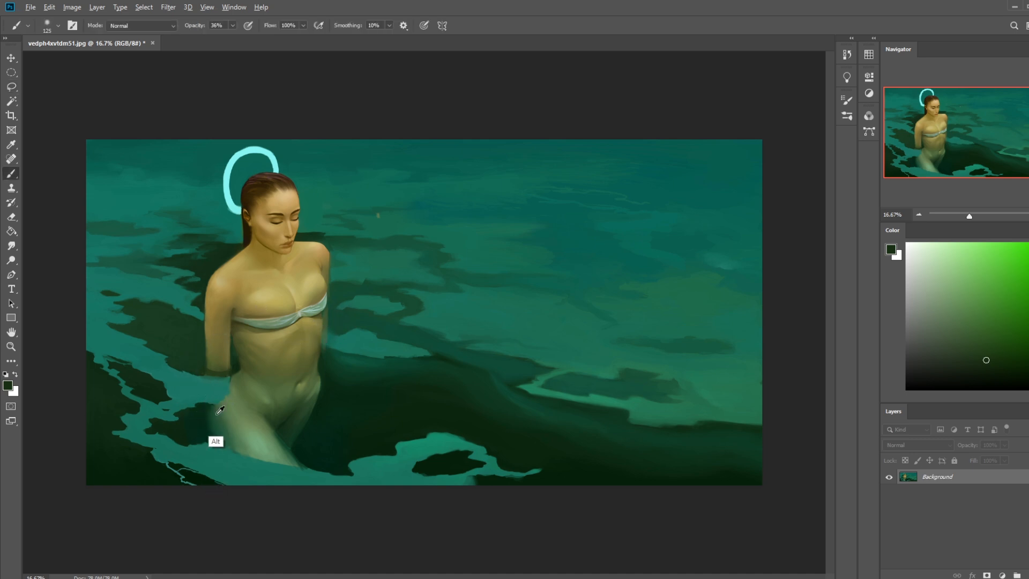
# - Blend the selected hip edge using an 1100 px soft brush and a green tone sampled from the hip
pyautogui.hotkey('ctrl', '-')
pyautogui.hotkey('ctrl', '-')
pyautogui.press(']')
pyautogui.press(']')
pyautogui.press(']')
pyautogui.press(']')
pyautogui.press(']')
pyautogui.press(']')
pyautogui.press(']')
pyautogui.press(']')
pyautogui.press(']')
pyautogui.press(']')
pyautogui.press(']')
pyautogui.press(']')
pyautogui.press(']')
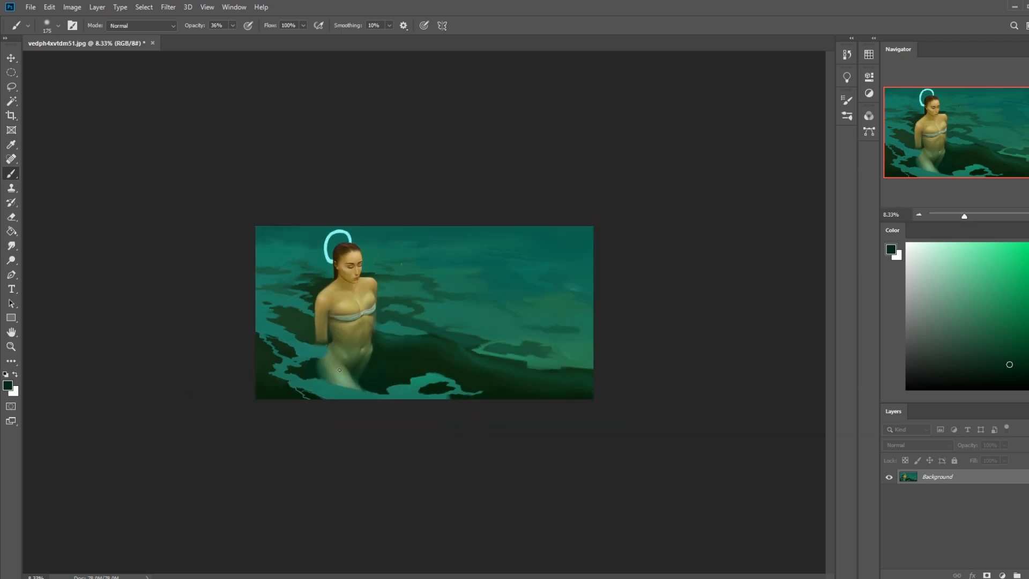
pyautogui.keyDown('alt'); pyautogui.click(324, 360); pyautogui.keyUp('alt')
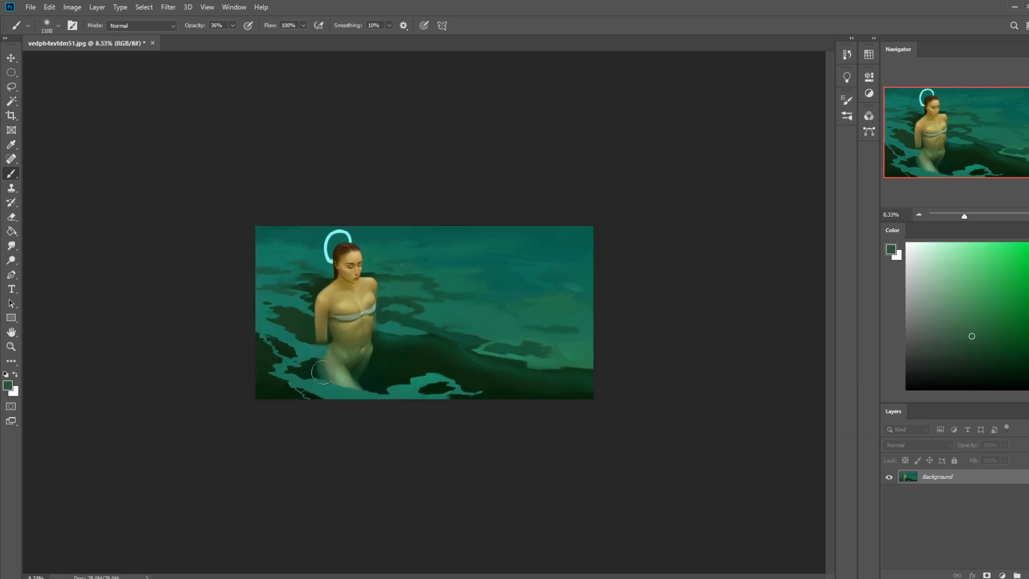
# - Sample the dark teal water beside the hip and touch up the hip edge with a 175 px brush
pyautogui.keyDown('alt'); pyautogui.click(306, 368); pyautogui.keyUp('alt')
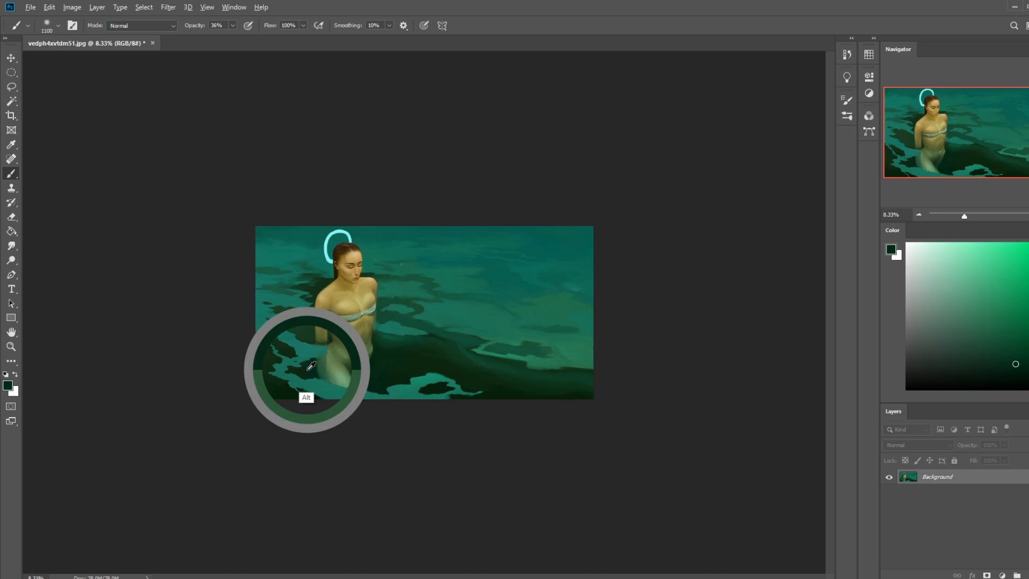
pyautogui.press('[')
pyautogui.press('[')
pyautogui.press('[')
pyautogui.press('[')
pyautogui.press('[')
pyautogui.press('[')
pyautogui.press('[')
pyautogui.press('[')
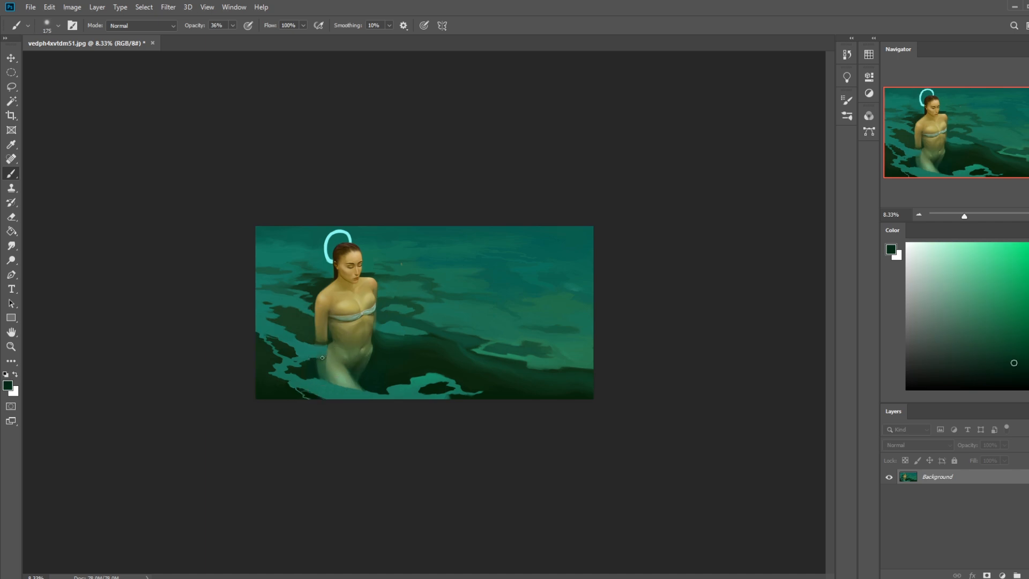
# - Lasso the water patch below the near arm and paint it with sampled teal, enlarging the soft brush to 2000 px
pyautogui.press('l')
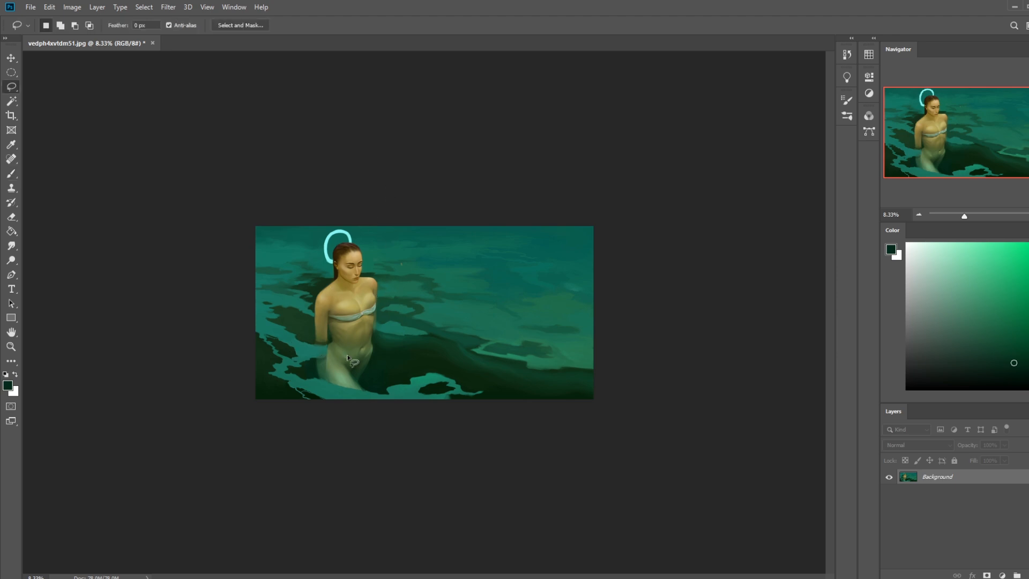
pyautogui.moveTo(326, 346); pyautogui.dragTo(315, 360)
pyautogui.press('b')
pyautogui.keyDown('alt'); pyautogui.click(316, 351); pyautogui.keyUp('alt')
pyautogui.press(']')
pyautogui.press(']')
pyautogui.press(']')
pyautogui.press(']')
pyautogui.press(']')
pyautogui.press(']')
pyautogui.press(']')
pyautogui.press(']')
pyautogui.moveTo(316, 352); pyautogui.dragTo(321, 350)
pyautogui.press(']')
pyautogui.press(']')
pyautogui.press(']')
pyautogui.press(']')
pyautogui.press(']')
pyautogui.press(']')
pyautogui.press(']')
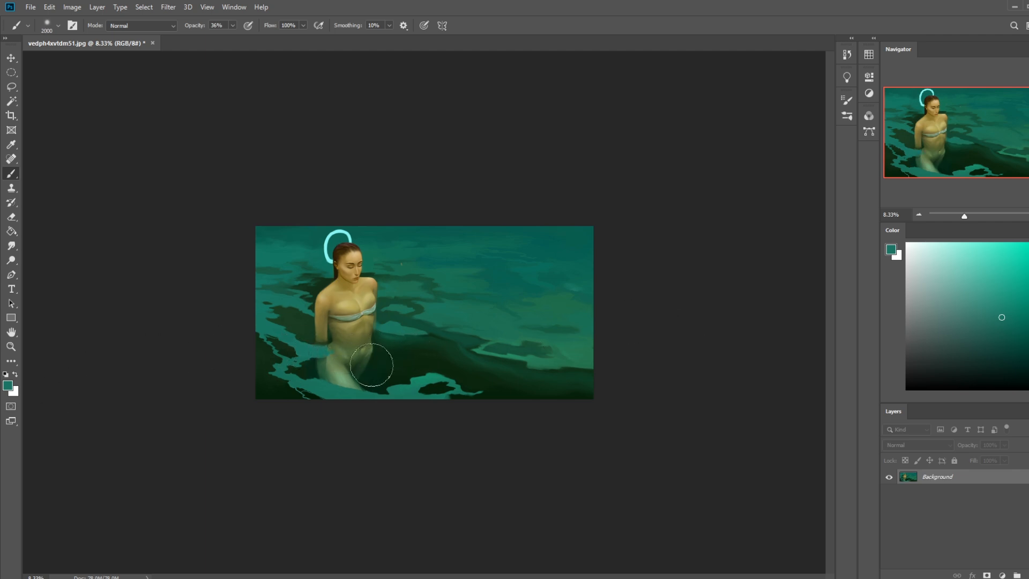
# - Select the area between the near arm and the hip and brush the teal water over the hip edge
pyautogui.press('l')
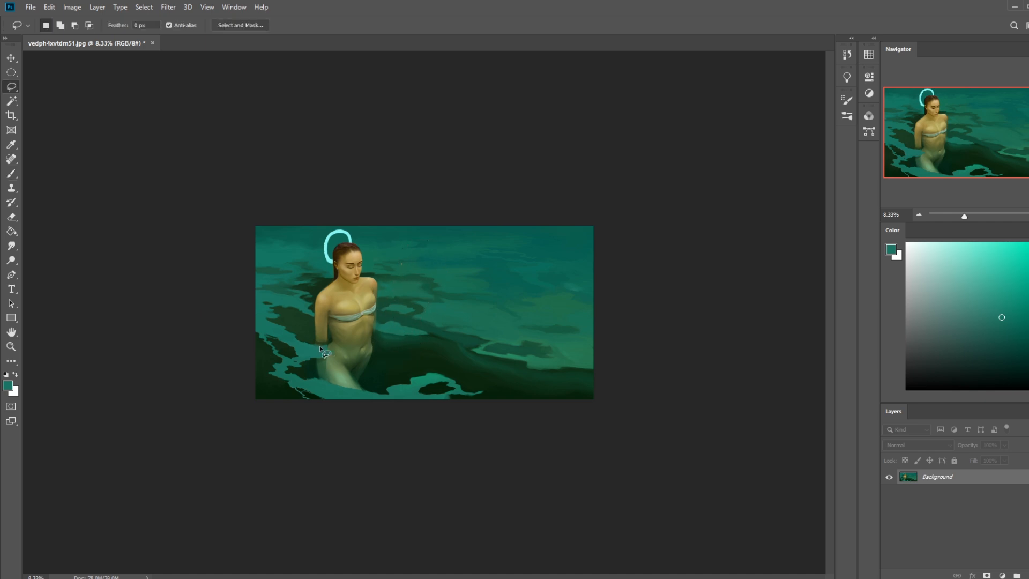
pyautogui.moveTo(331, 342); pyautogui.dragTo(321, 352)
pyautogui.press('b')
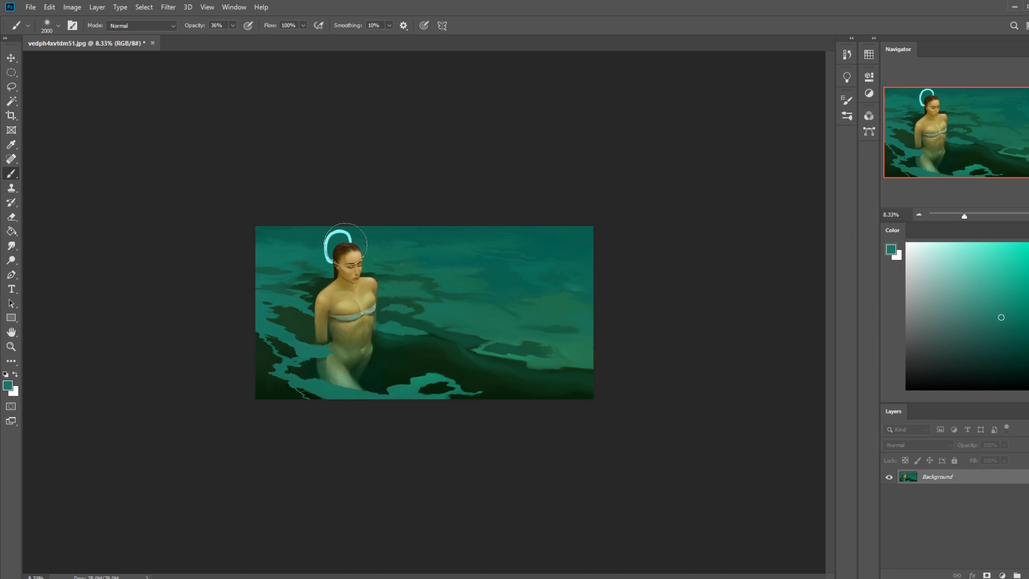
# - Select a narrow strip along the outer hip, trim it, and shade it with sampled dark green using the 2000 px brush
pyautogui.press('l')
pyautogui.moveTo(328, 355); pyautogui.dragTo(325, 392)
pyautogui.press('alt')
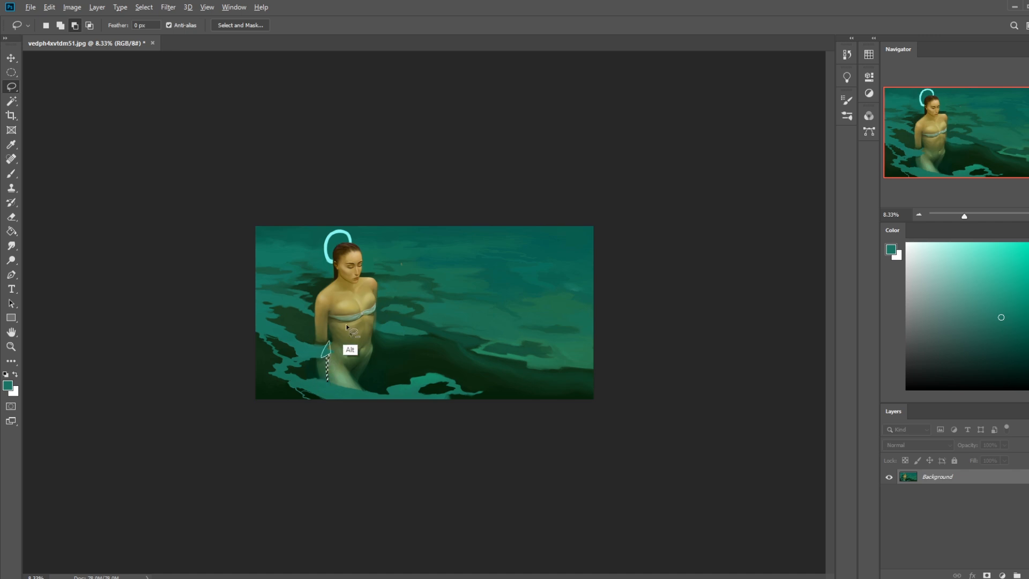
pyautogui.press('b')
pyautogui.keyDown('alt'); pyautogui.click(355, 360); pyautogui.keyUp('alt')
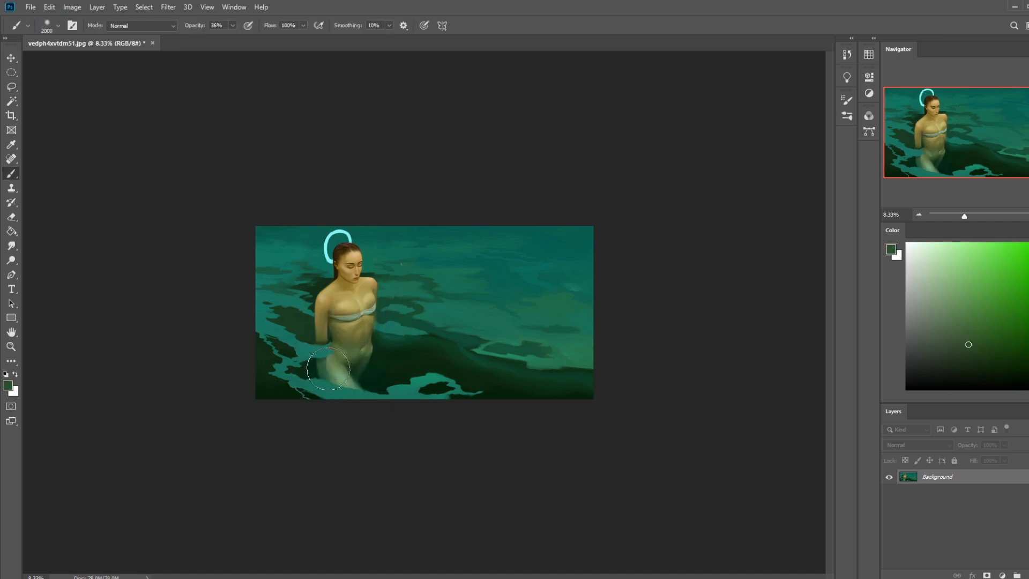
pyautogui.moveTo(325, 362); pyautogui.dragTo(325, 360)
pyautogui.rightClick(352, 327)
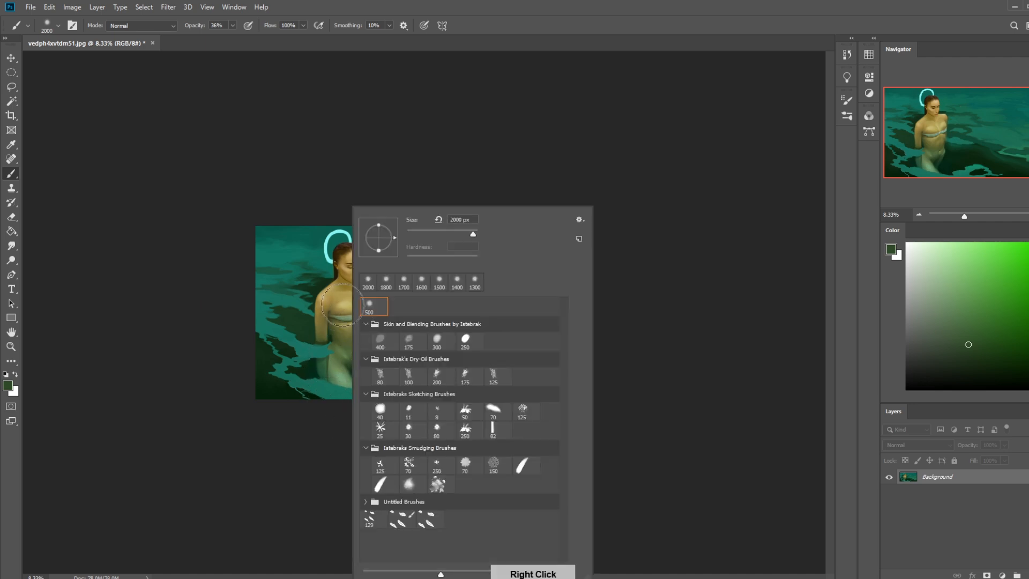
pyautogui.press('Escape')
pyautogui.press('m')
pyautogui.rightClick(331, 311)
pyautogui.press('Escape')
# - Smudge the submerged hip edge into the surrounding water, adjusting the Smudge tool's strength and brush size
pyautogui.click(11, 246)
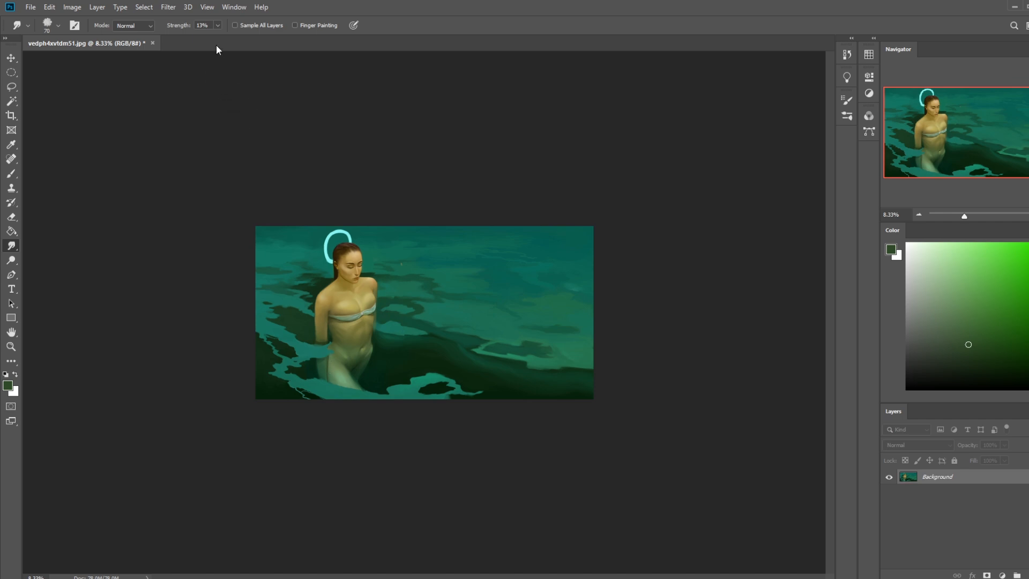
pyautogui.click(218, 25)
pyautogui.click(330, 375)
pyautogui.press('[')
pyautogui.press(']')
pyautogui.press(']')
pyautogui.press(']')
pyautogui.press(']')
pyautogui.press('[')
# - Switch to the Sponge tool and set its mode to Desaturate
pyautogui.click(11, 260)
pyautogui.click(48, 280)
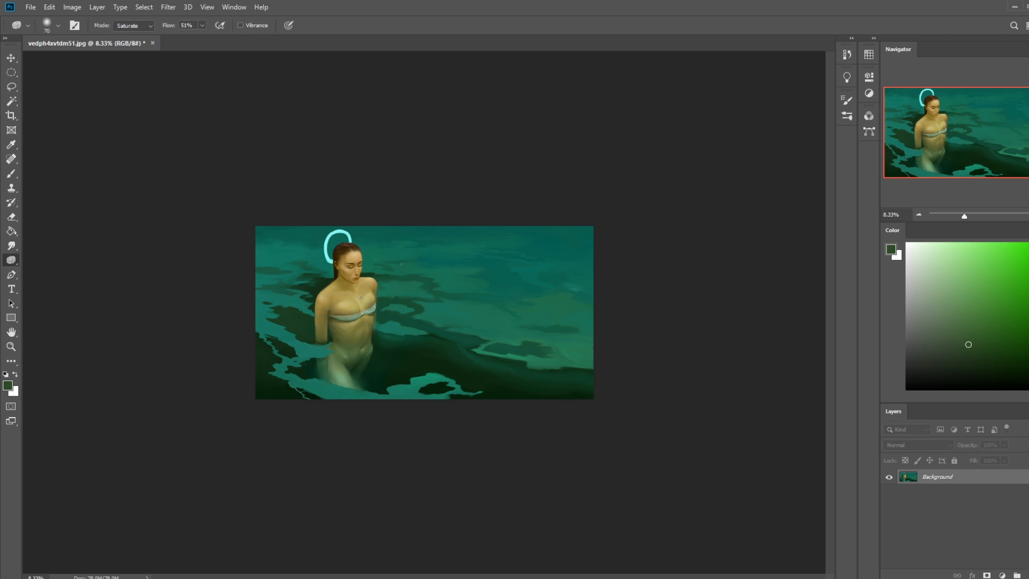
pyautogui.click(146, 26)
pyautogui.click(142, 34)
# - Add a new layer in Color blend mode and fill it with teal sampled from the upper water
pyautogui.click(1017, 575)
pyautogui.click(912, 443)
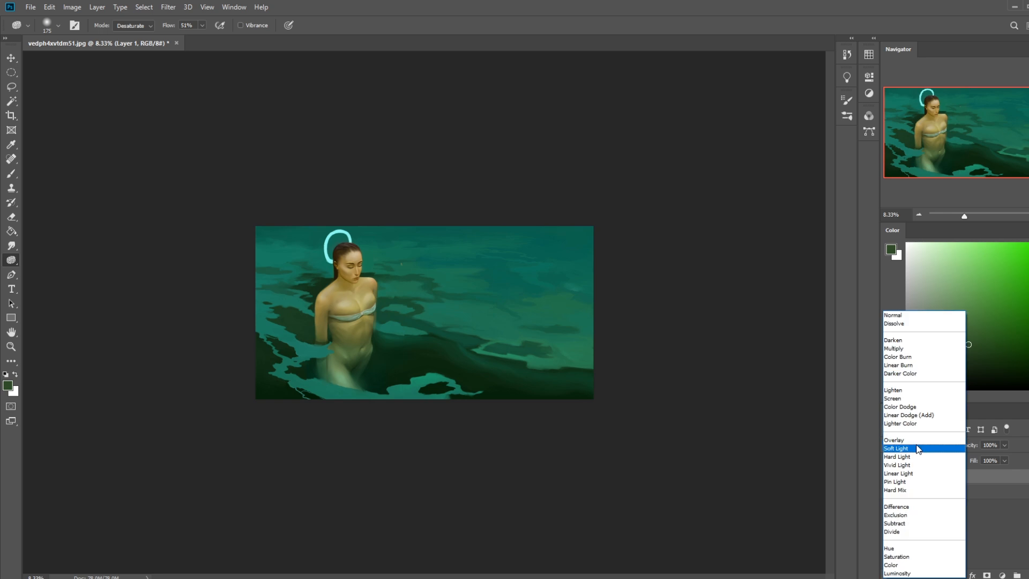
pyautogui.click(906, 553)
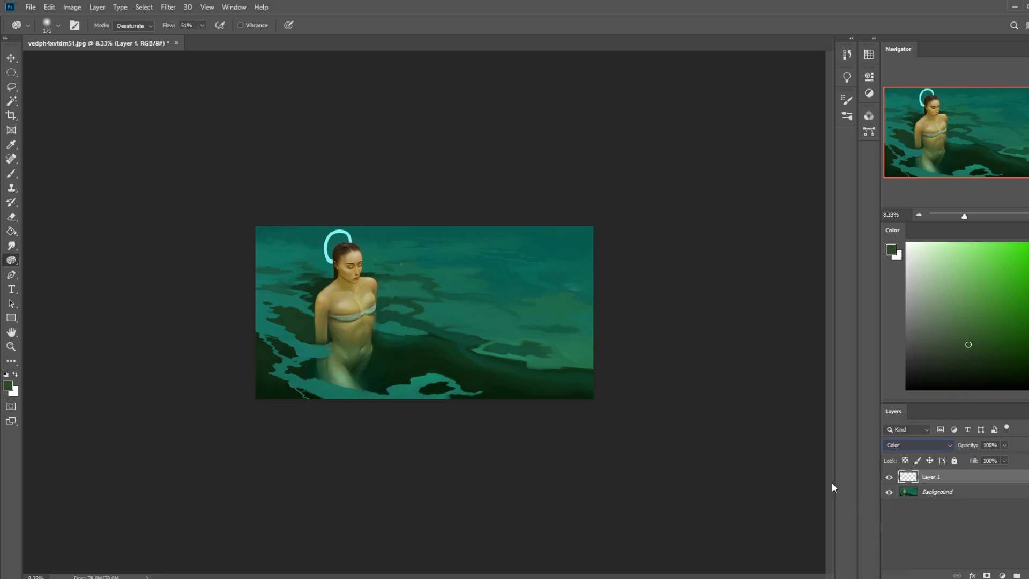
pyautogui.press('g')
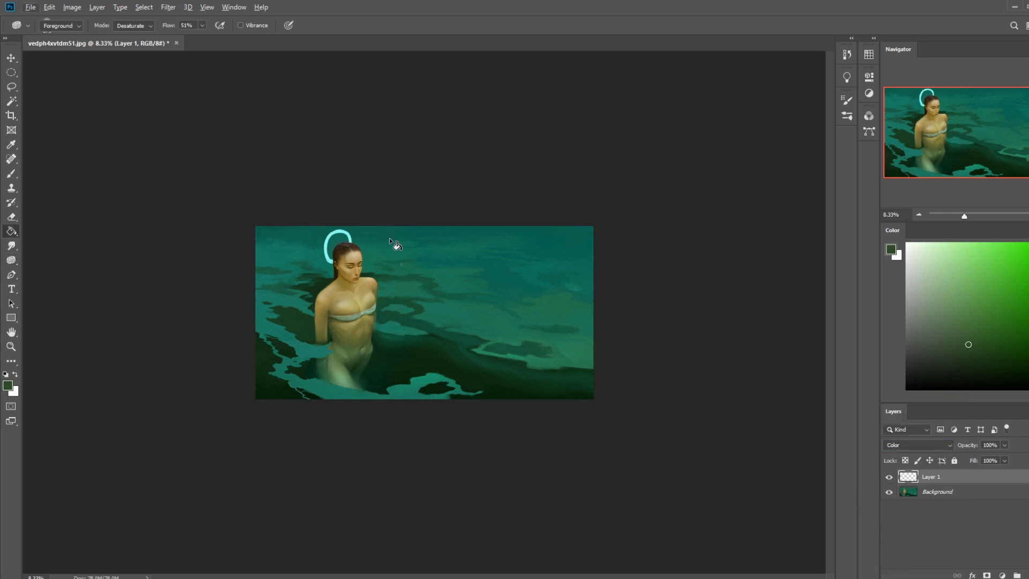
pyautogui.keyDown('alt'); pyautogui.click(388, 239); pyautogui.keyUp('alt')
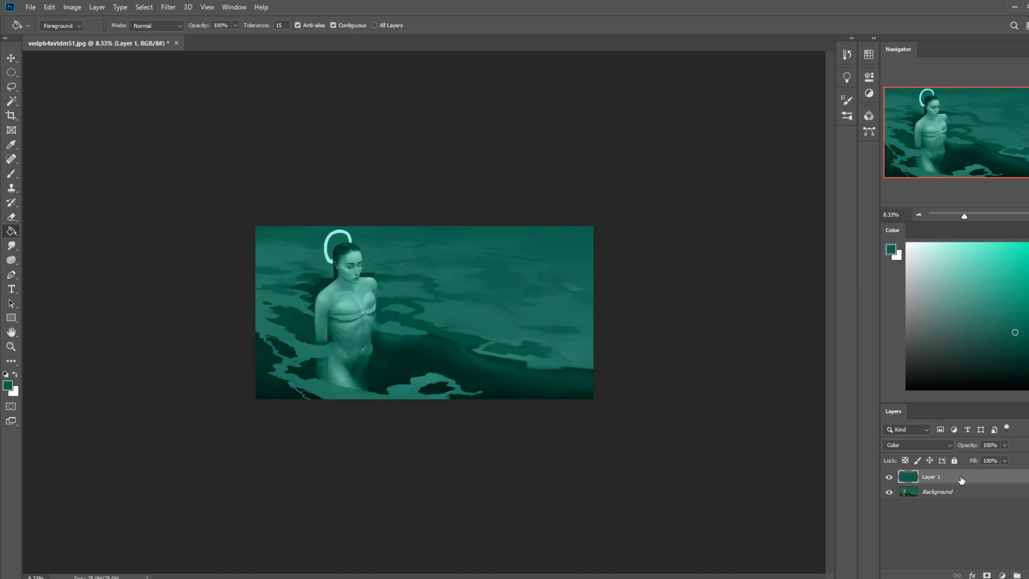
pyautogui.hotkey('ctrl', 'u')
pyautogui.moveTo(837, 264); pyautogui.dragTo(807, 266)
pyautogui.click(975, 229)
# - Shift the teal fill layer's hue to -17 with Hue/Saturation
pyautogui.hotkey('ctrl', 'u')
pyautogui.moveTo(836, 265); pyautogui.dragTo(827, 266)
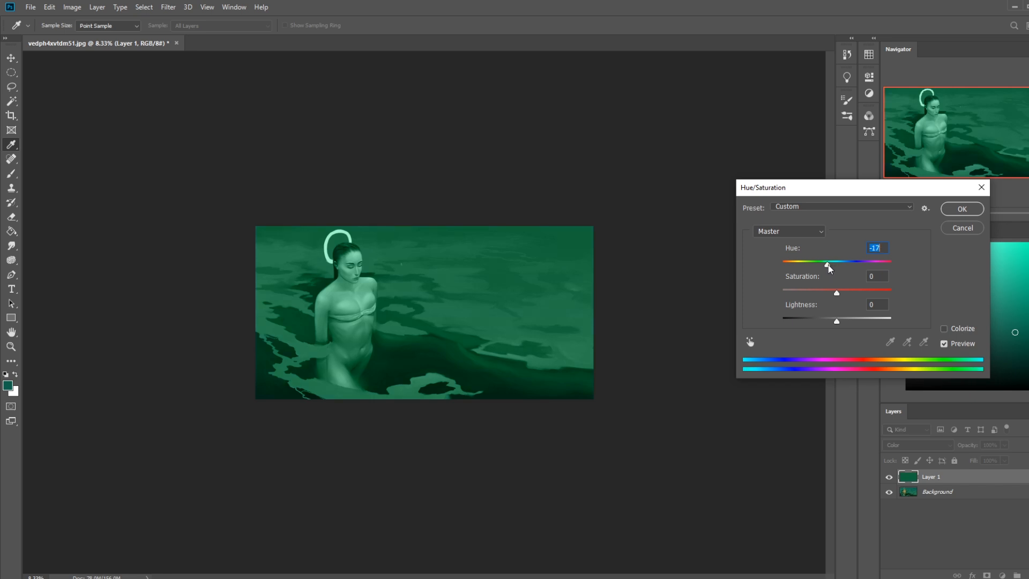
pyautogui.click(962, 210)
# - Add another layer, hide Layer 1, and fill the new layer with dark green sampled from the shadowed water
pyautogui.press('g')
pyautogui.click(1027, 575)
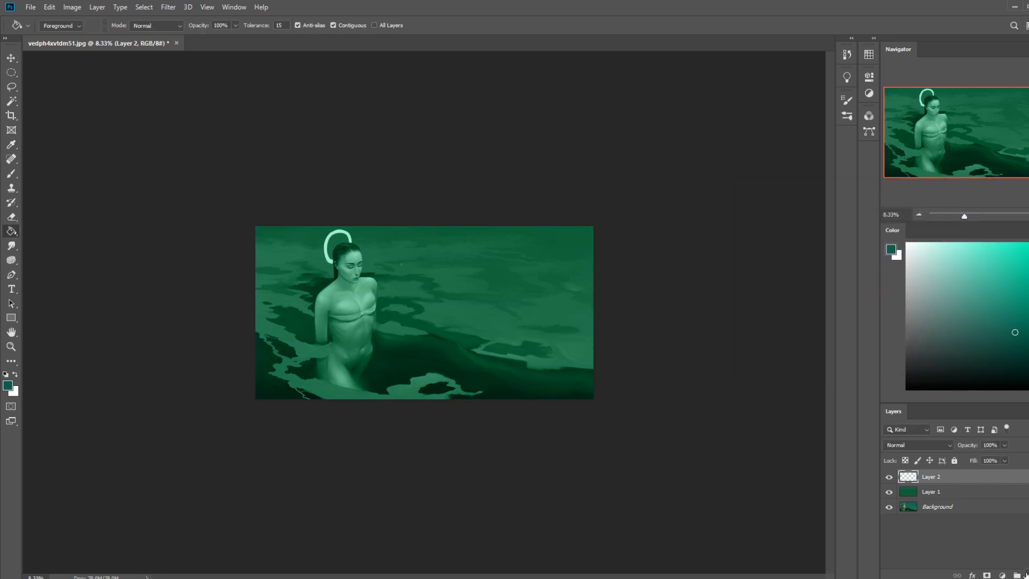
pyautogui.click(889, 491)
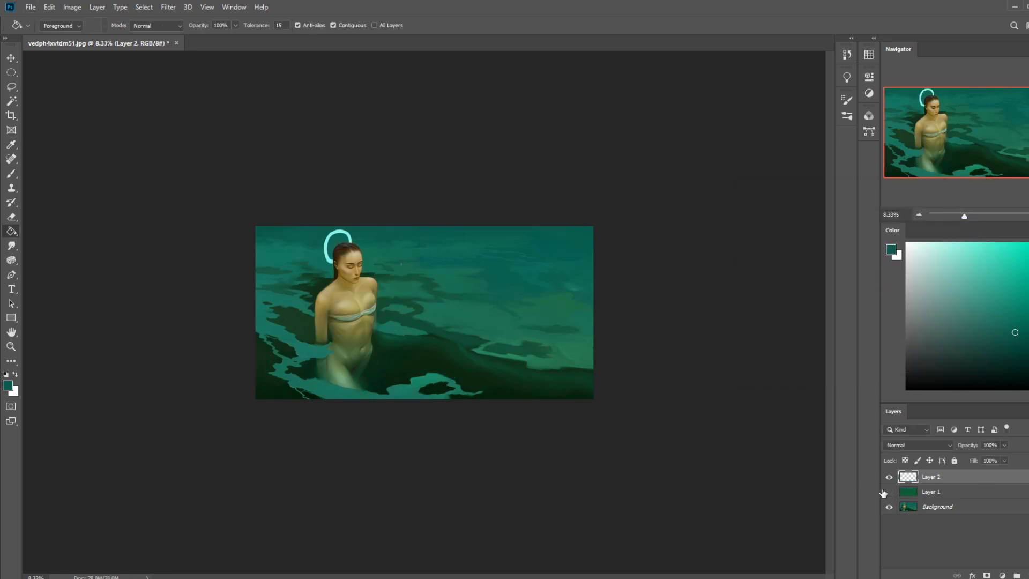
pyautogui.keyDown('alt'); pyautogui.click(438, 344); pyautogui.keyUp('alt')
pyautogui.click(470, 307)
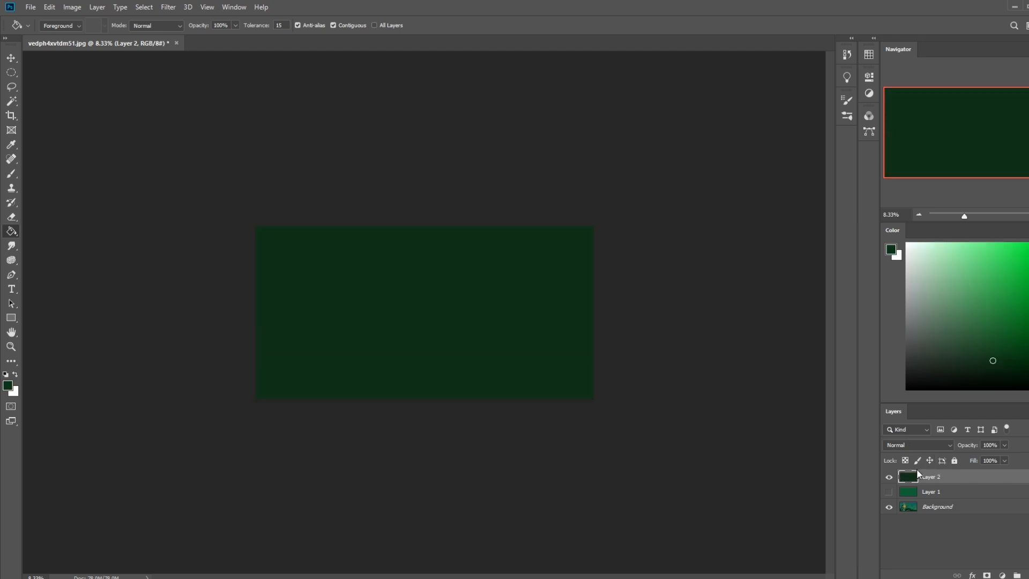
# - Set the dark green layer to Darken at 29% fill and show Layer 1 again
pyautogui.click(921, 443)
pyautogui.click(911, 338)
pyautogui.click(890, 492)
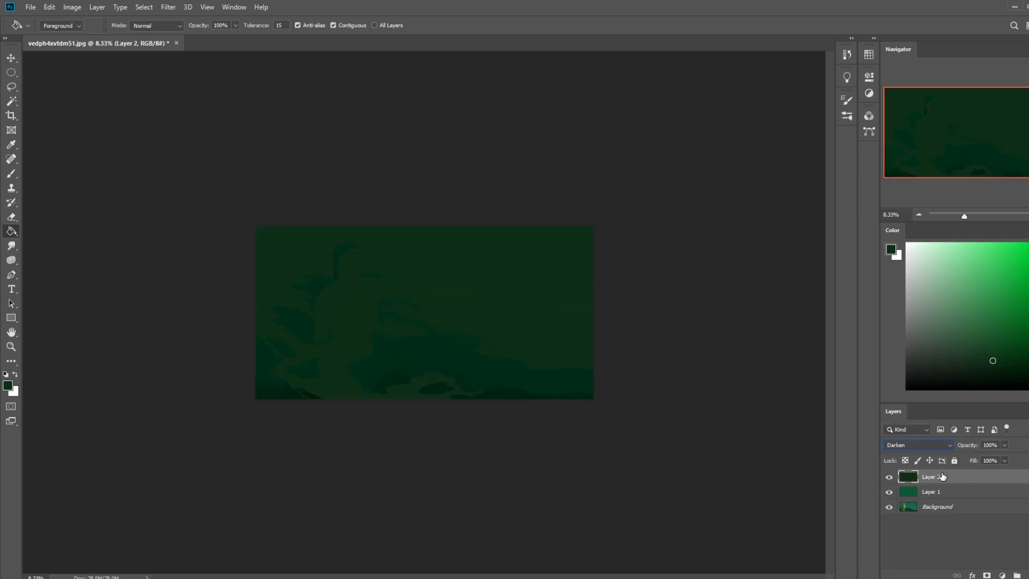
pyautogui.click(1005, 460)
pyautogui.click(970, 474)
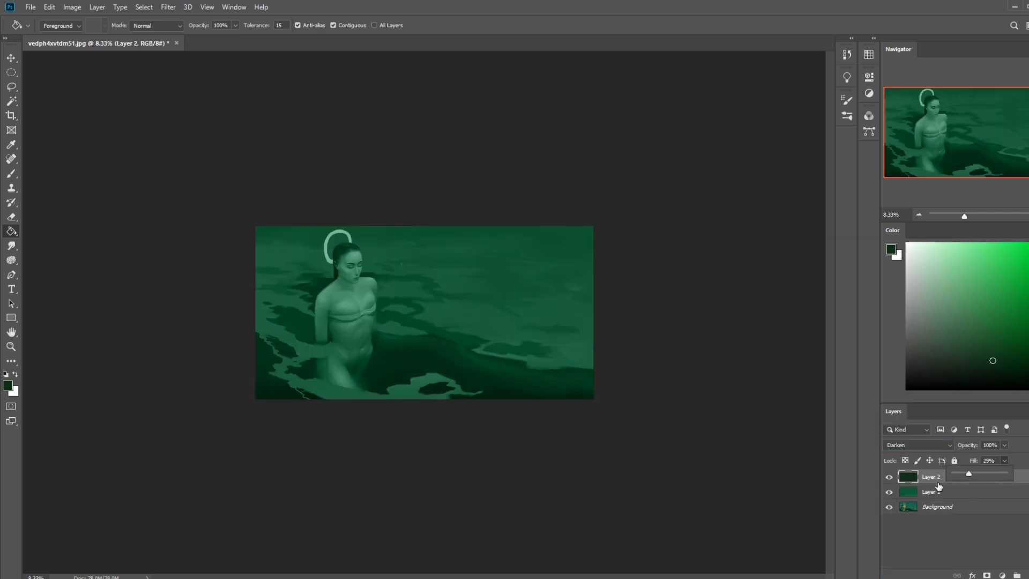
# - Reduce Layer 1's fill to 16% and toggle its visibility to compare the colour effect
pyautogui.click(973, 485)
pyautogui.moveTo(980, 474); pyautogui.dragTo(962, 472)
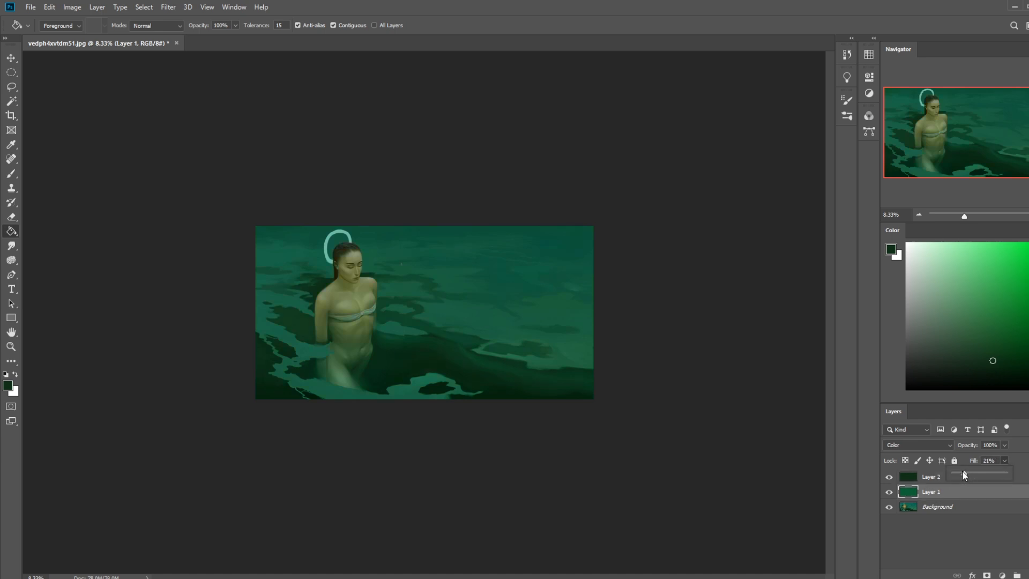
pyautogui.click(890, 492)
pyautogui.click(892, 493)
pyautogui.hotkey('ctrl', '+')
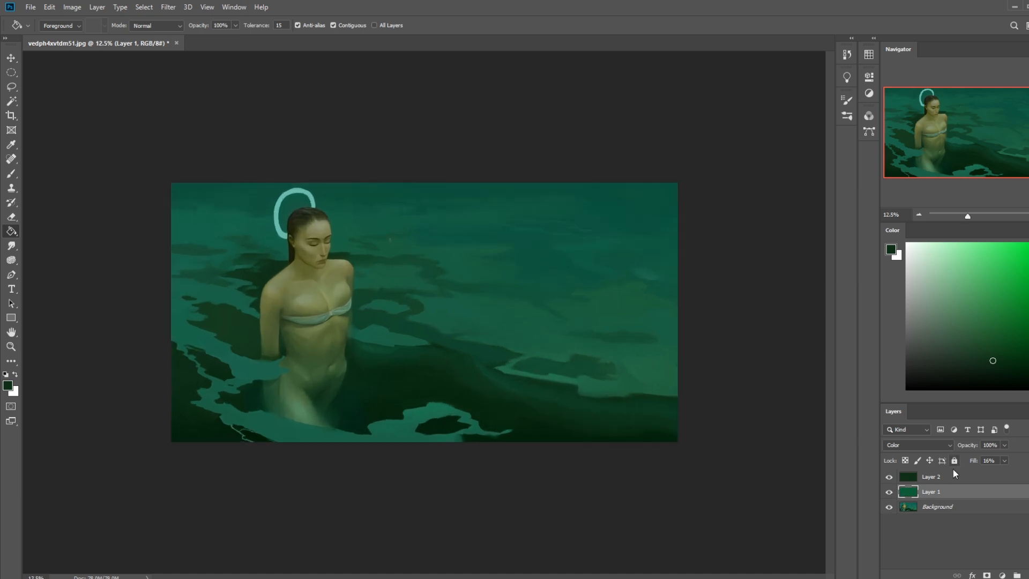
# - Lower the fill to 18% on Layer 2 and 11% on Layer 1, toggling both layers to compare
pyautogui.click(960, 477)
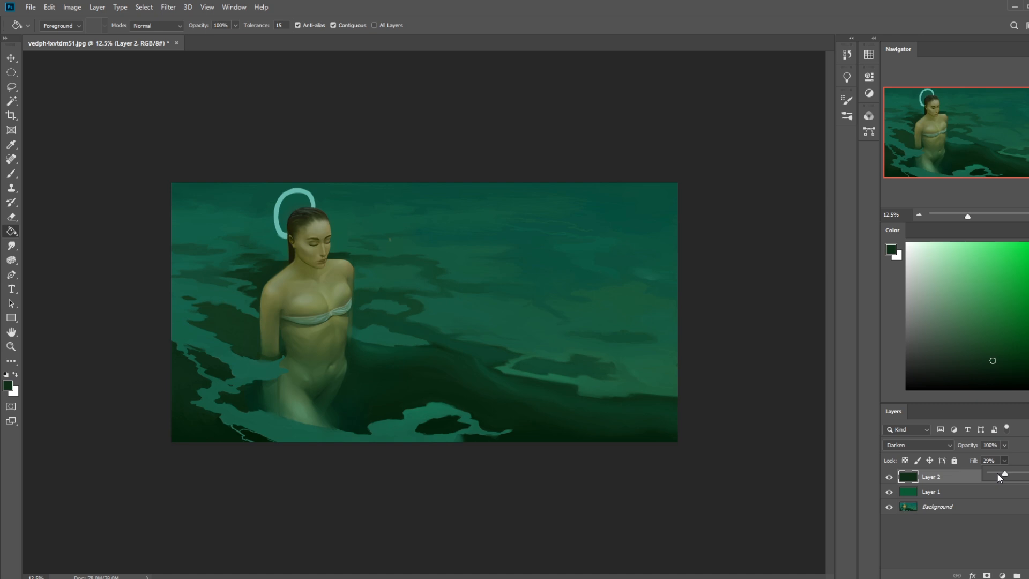
pyautogui.click(954, 491)
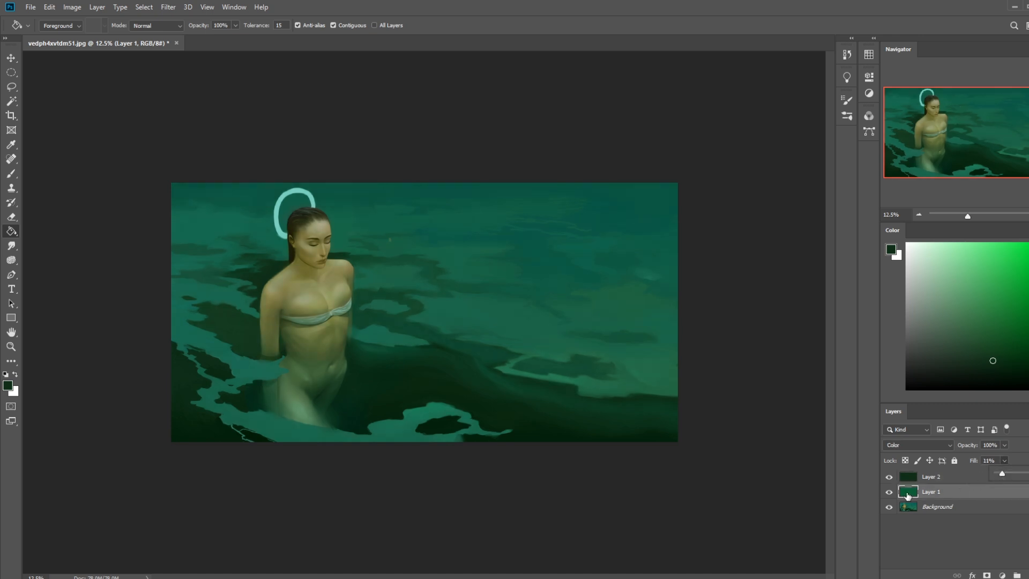
pyautogui.click(889, 491)
pyautogui.click(889, 492)
pyautogui.click(889, 477)
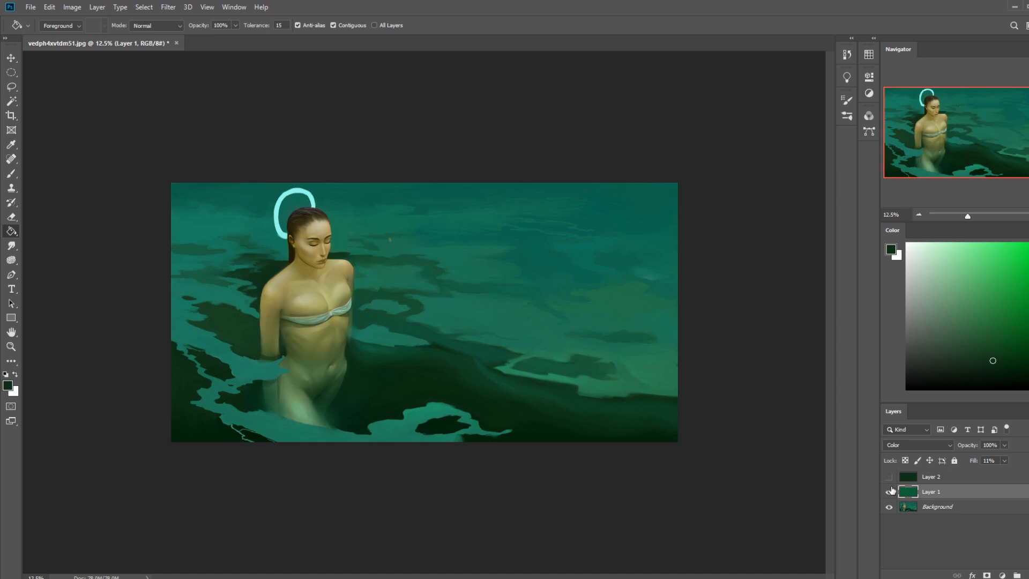
pyautogui.click(890, 476)
pyautogui.click(960, 481)
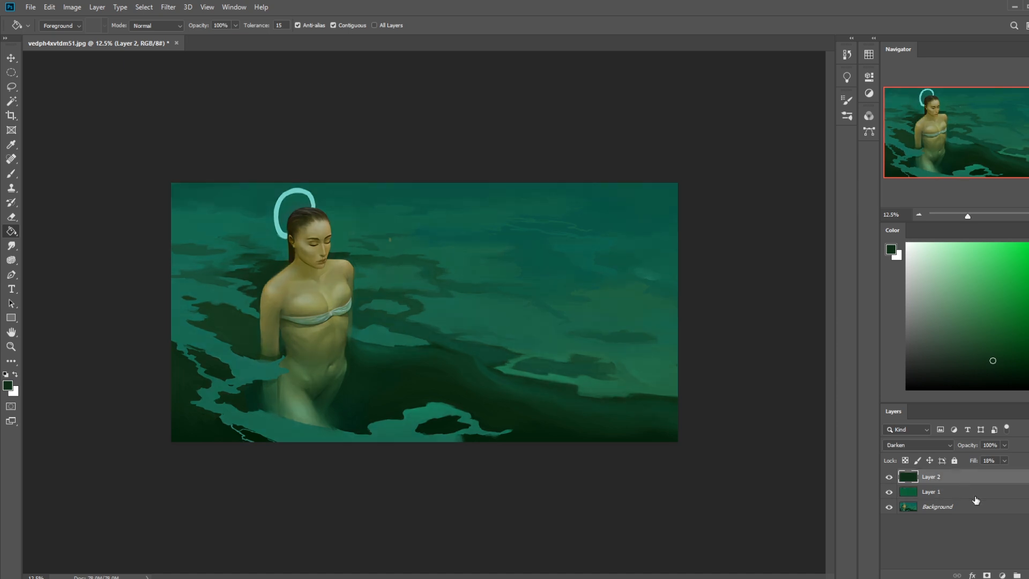
# - Add a new layer, hide it, and sample the halo's light cyan as the foreground colour
pyautogui.click(1018, 575)
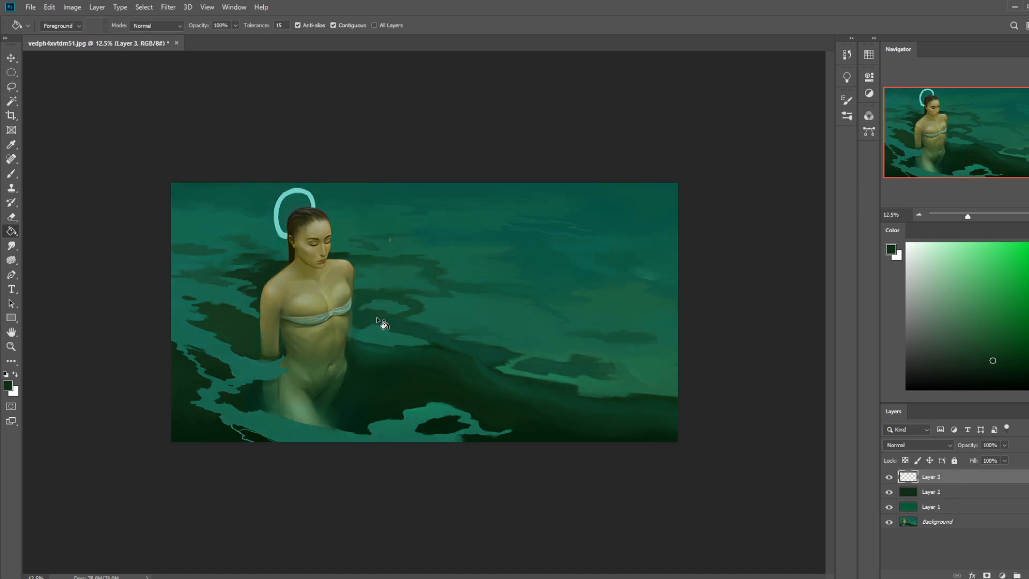
pyautogui.press('b')
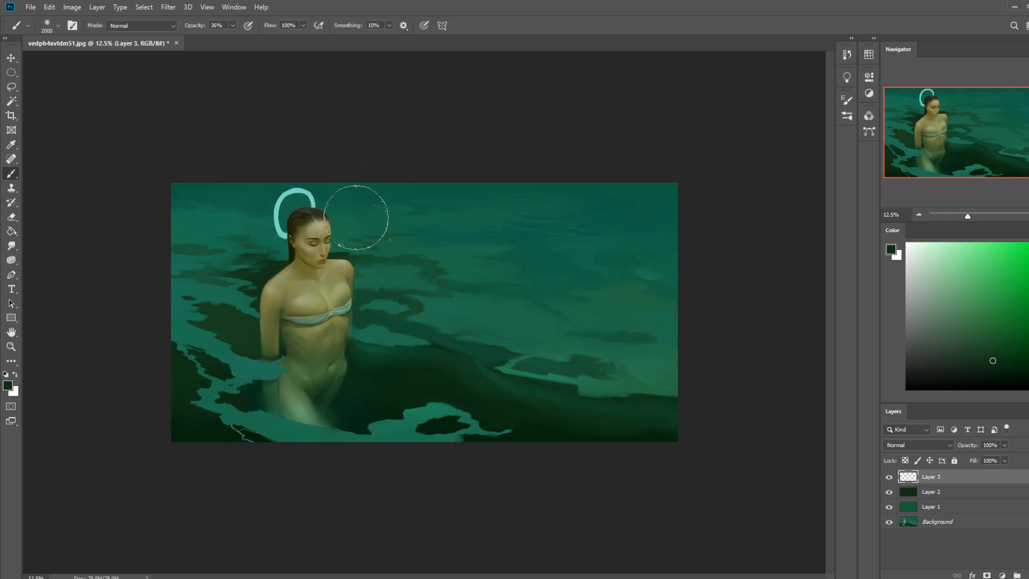
pyautogui.rightClick(375, 245)
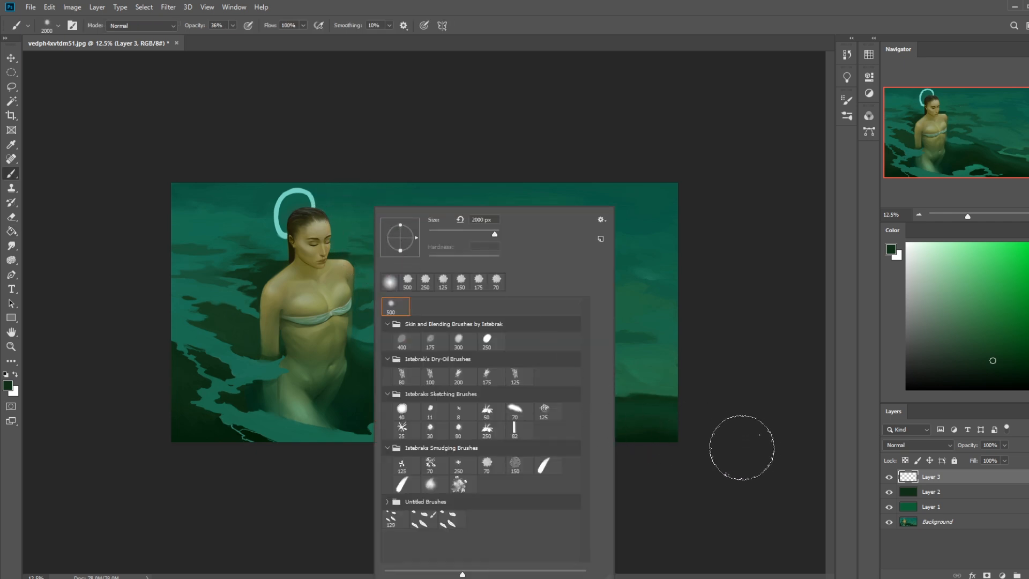
pyautogui.click(745, 431)
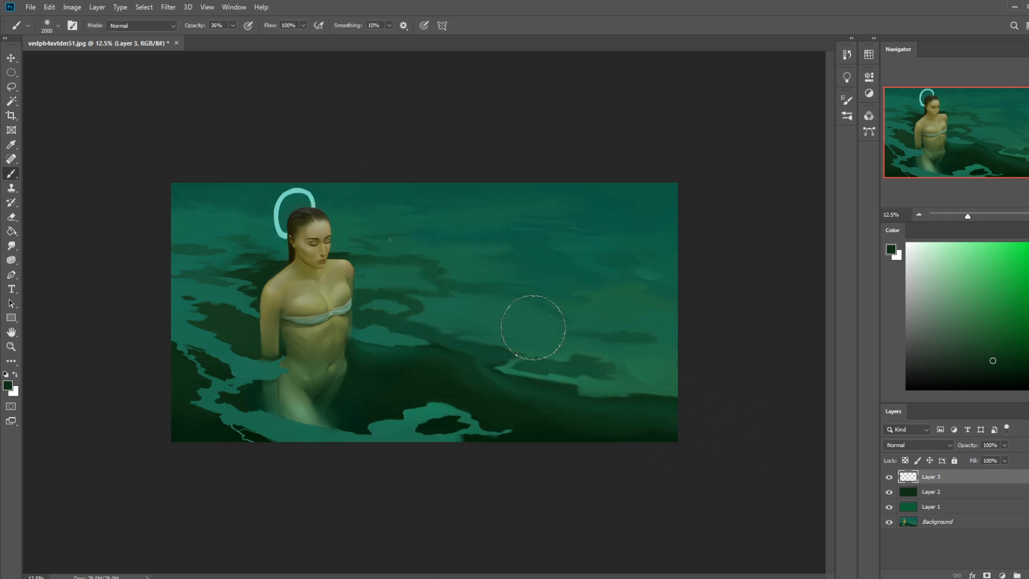
pyautogui.keyDown('alt'); pyautogui.click(310, 192); pyautogui.keyUp('alt')
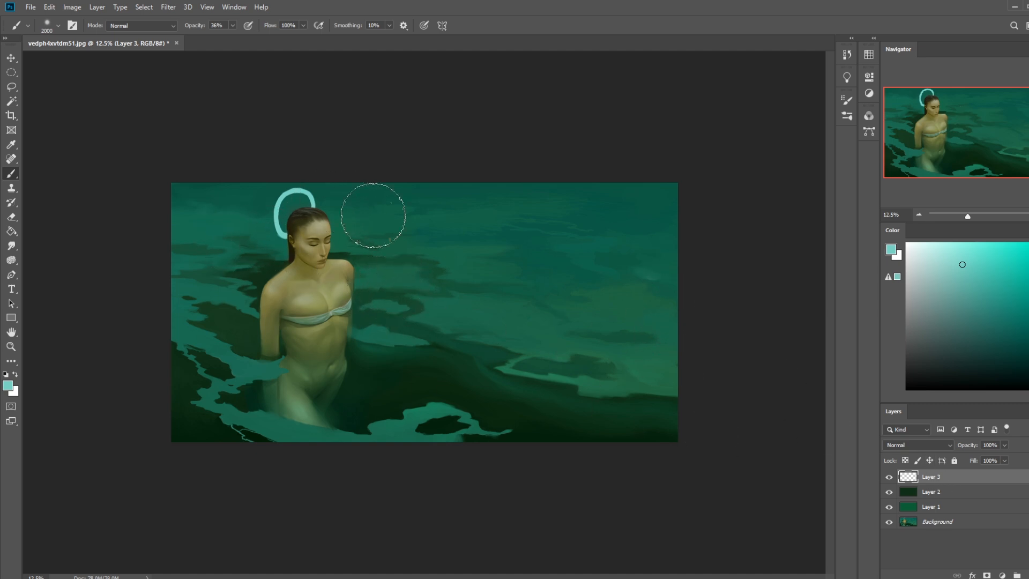
pyautogui.click(890, 477)
# - Duplicate the Background layer and merge Layer 1 and Layer 2 down into the copy
pyautogui.click(935, 520)
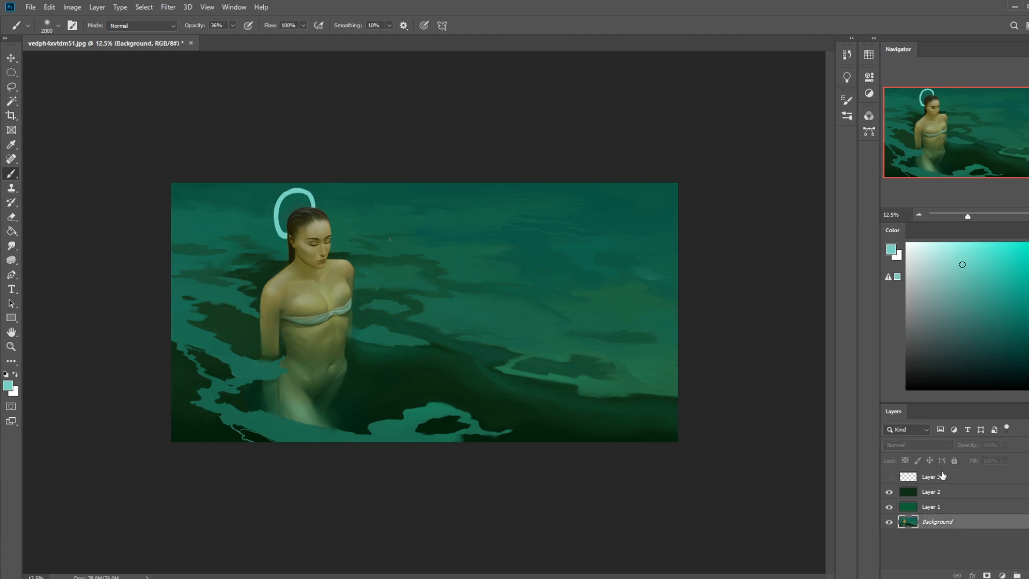
pyautogui.rightClick(942, 515)
pyautogui.click(911, 98)
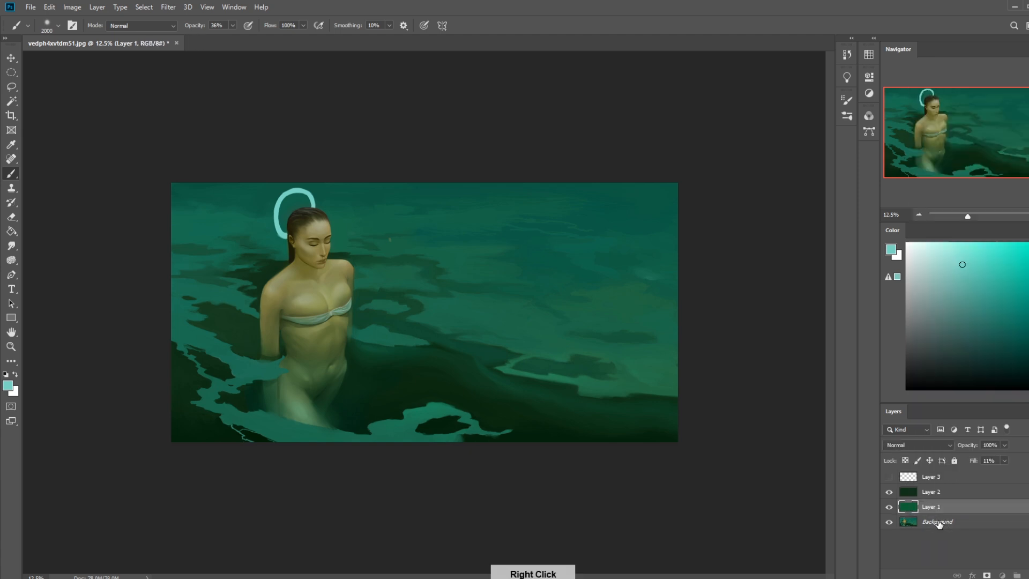
pyautogui.press('Return')
pyautogui.rightClick(948, 509)
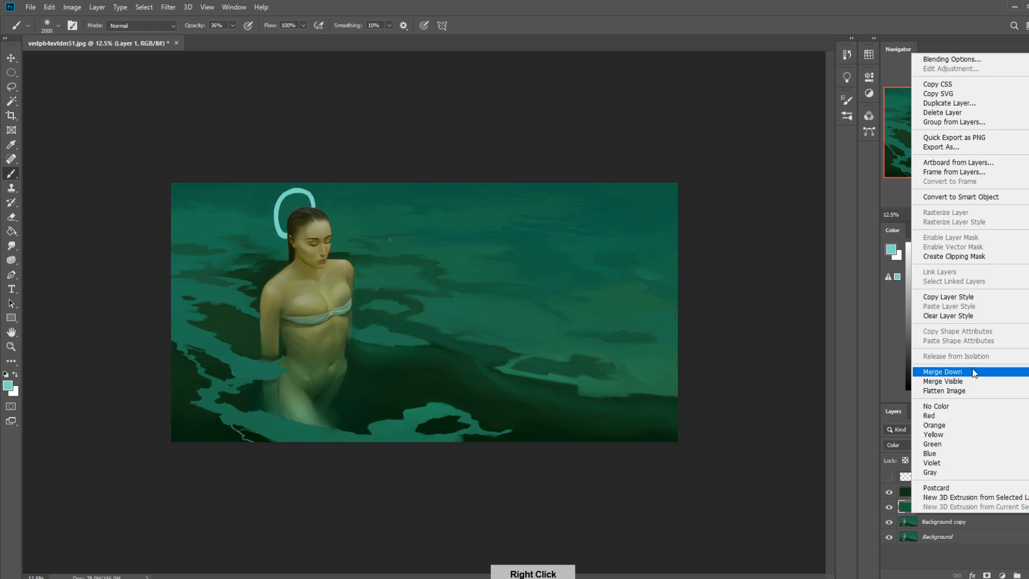
pyautogui.click(969, 369)
pyautogui.rightClick(933, 490)
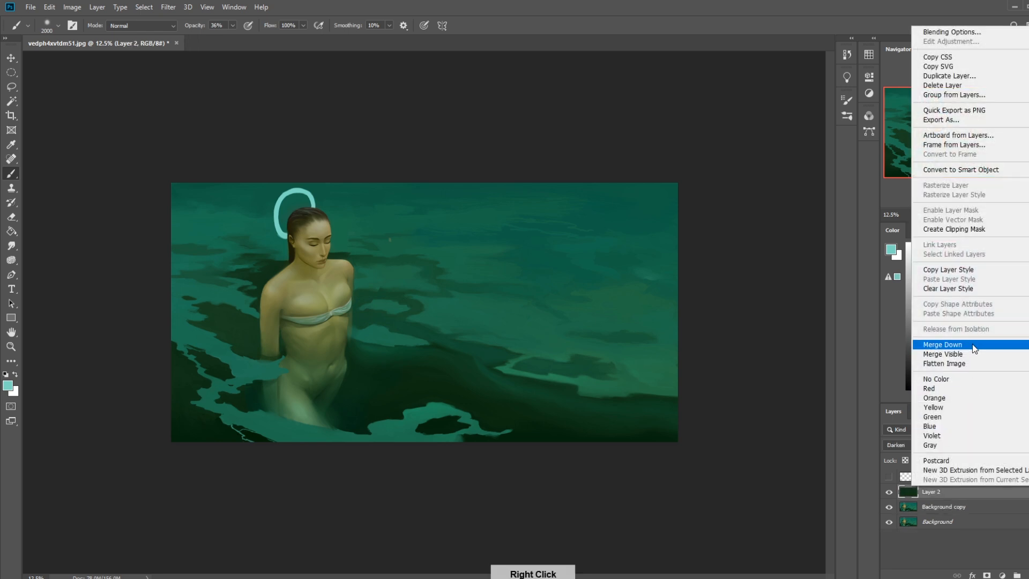
pyautogui.click(939, 348)
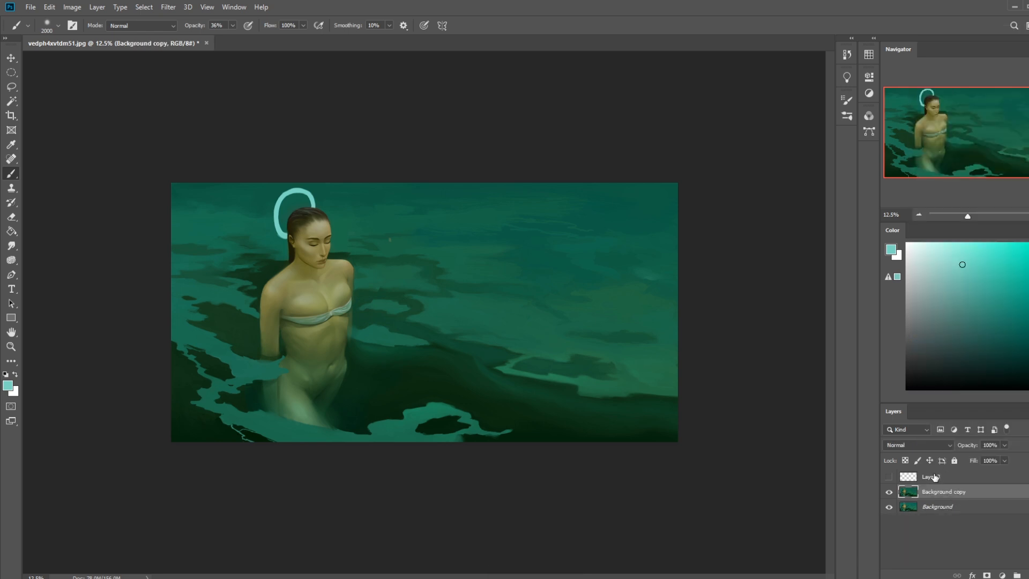
# - Draw an elliptical selection over the hand-painted halo and fill it with light cyan on a new layer
pyautogui.rightClick(304, 210)
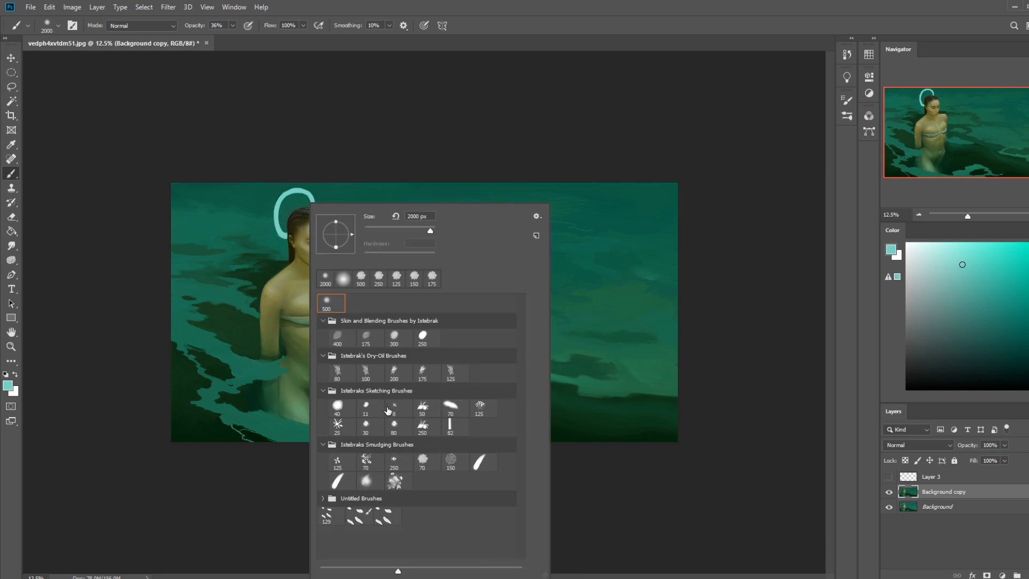
pyautogui.rightClick(12, 75)
pyautogui.click(44, 81)
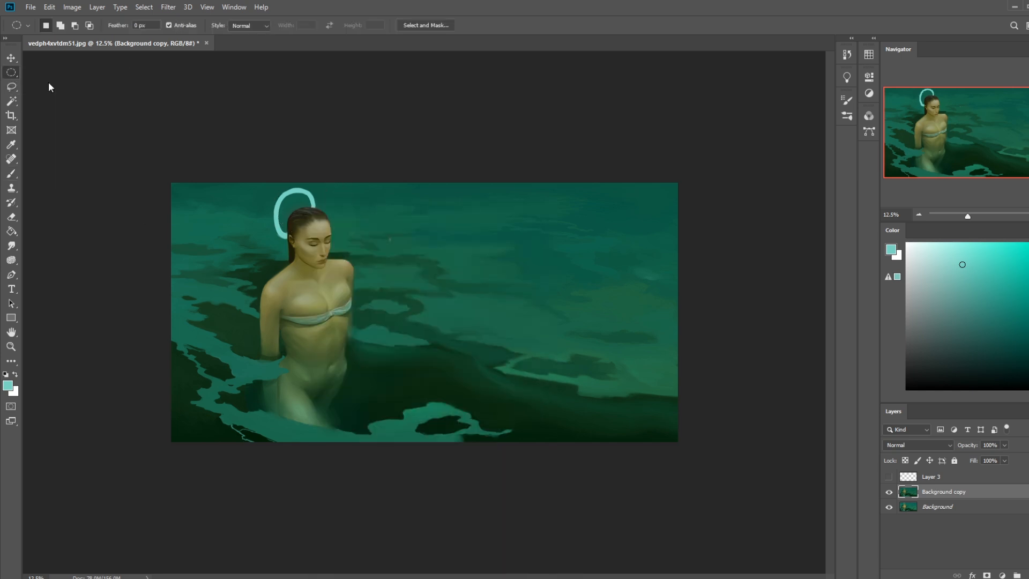
pyautogui.moveTo(276, 188); pyautogui.dragTo(316, 242)
pyautogui.click(1023, 575)
pyautogui.press('g')
pyautogui.click(309, 210)
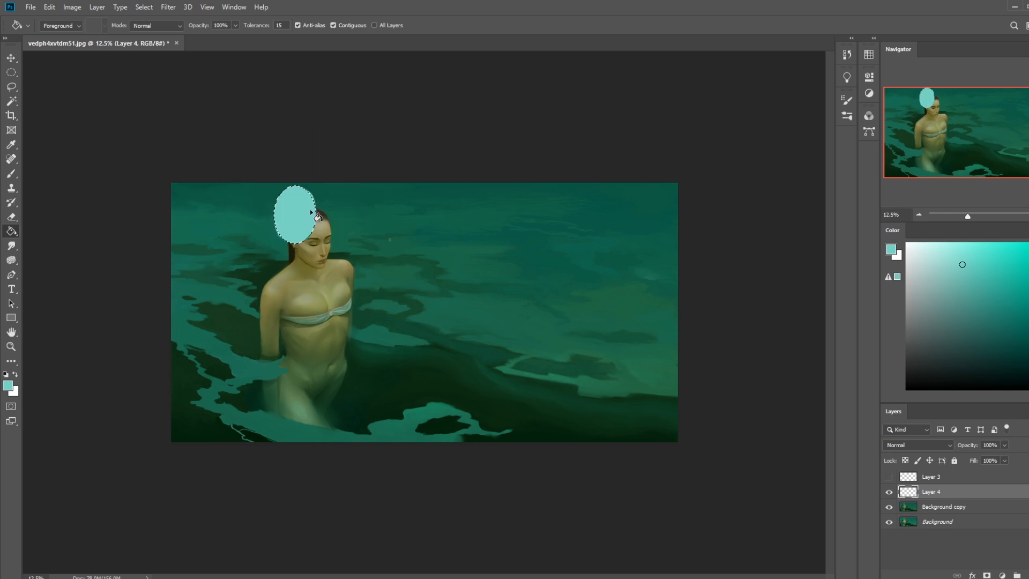
# - Duplicate the cyan ellipse, scale the copy down, and turn it black with minimum Lightness in Hue/Saturation
pyautogui.hotkey('ctrl', 'a')
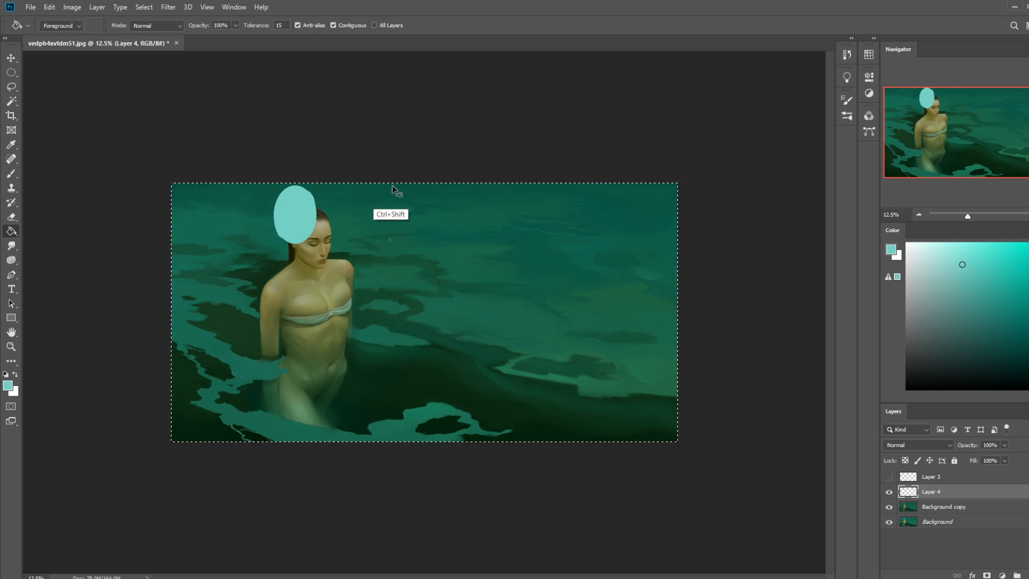
pyautogui.hotkey('ctrl', 'j')
pyautogui.press('v')
pyautogui.moveTo(317, 242); pyautogui.dragTo(307, 231)
pyautogui.click(511, 25)
pyautogui.hotkey('ctrl', 'u')
pyautogui.moveTo(837, 321); pyautogui.dragTo(780, 321)
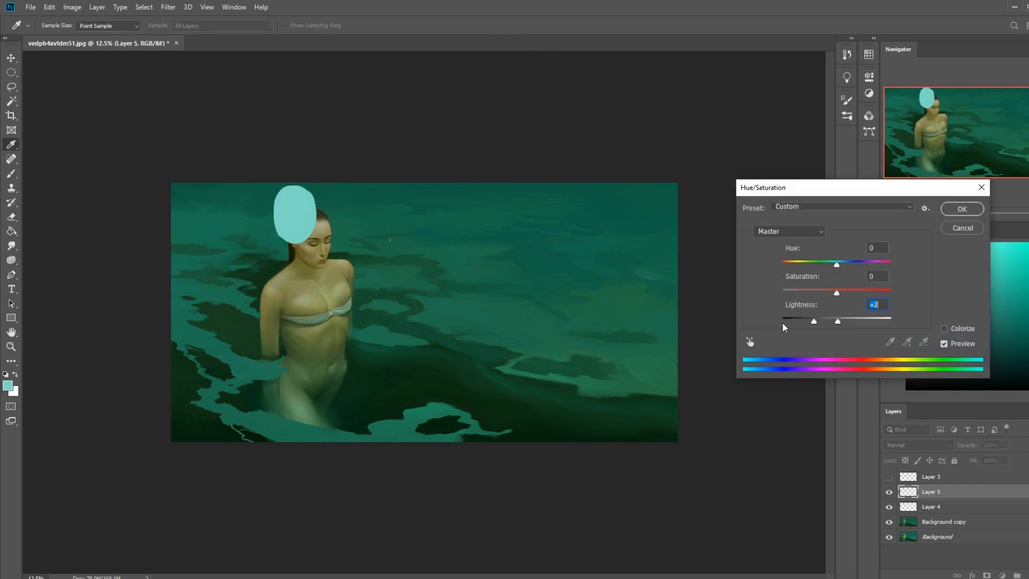
pyautogui.click(962, 209)
# - Nudge the black ellipse until it sits centred inside the cyan ellipse
pyautogui.hotkey('shift', 'Right')
pyautogui.hotkey('shift', 'Right')
pyautogui.hotkey('shift', 'Right')
pyautogui.hotkey('shift', 'Right')
pyautogui.hotkey('shift', 'Right')
pyautogui.hotkey('shift', 'Right')
pyautogui.hotkey('shift', 'Right')
pyautogui.hotkey('shift', 'Right')
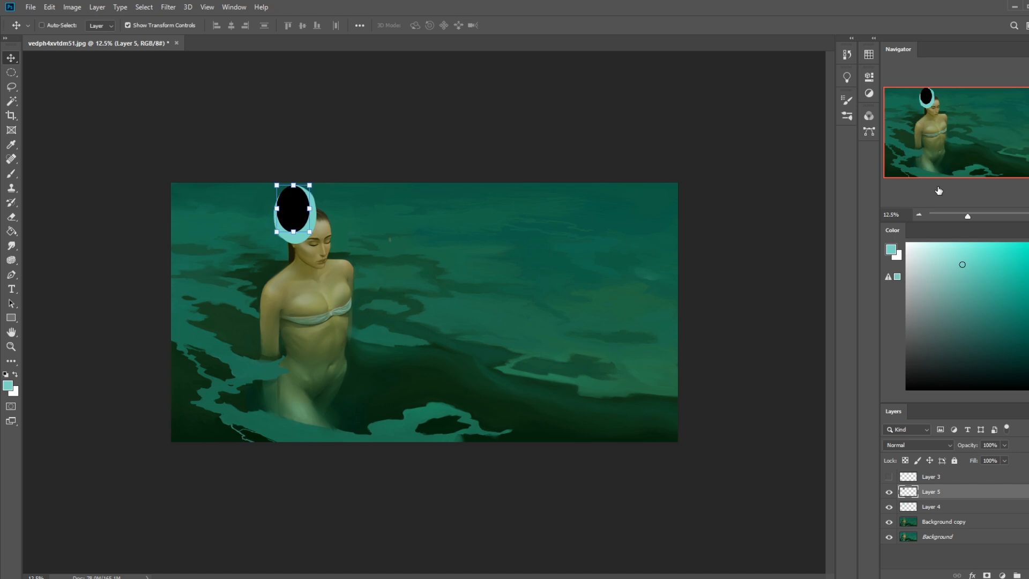
pyautogui.hotkey('shift', 'Down')
pyautogui.hotkey('shift', 'Down')
pyautogui.hotkey('shift', 'Down')
pyautogui.hotkey('shift', 'Down')
pyautogui.hotkey('shift', 'Down')
pyautogui.hotkey('shift', 'Down')
pyautogui.hotkey('shift', 'Right')
pyautogui.hotkey('shift', 'Right')
pyautogui.hotkey('shift', 'Left')
pyautogui.hotkey('shift', 'Down')
pyautogui.hotkey('shift', 'Down')
pyautogui.hotkey('shift', 'Down')
pyautogui.hotkey('shift', 'Up')
pyautogui.hotkey('shift', 'Left')
pyautogui.hotkey('shift', 'Down')
pyautogui.hotkey('shift', 'Down')
pyautogui.hotkey('shift', 'Right')
pyautogui.hotkey('shift', 'Up')
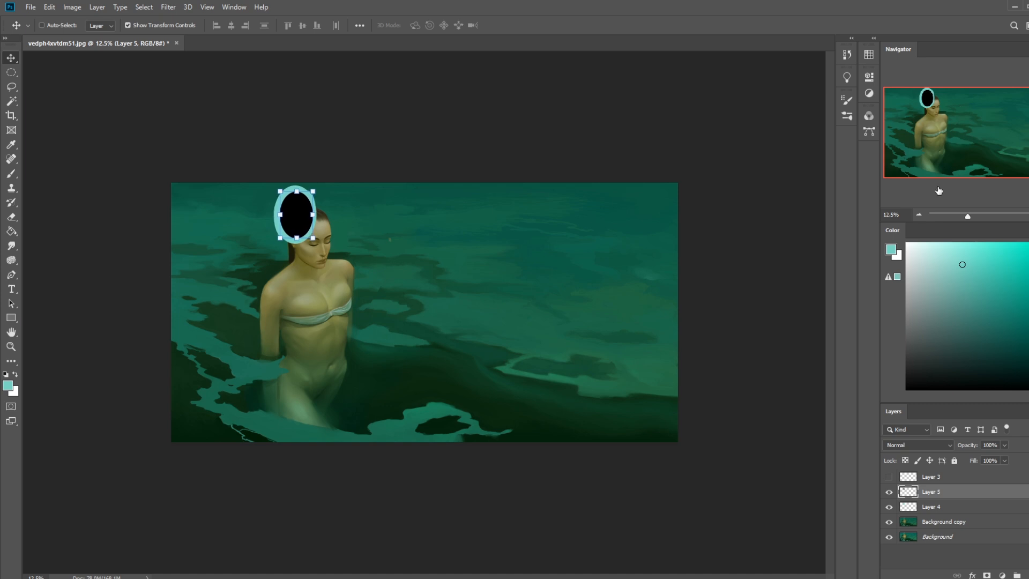
pyautogui.press('Return')
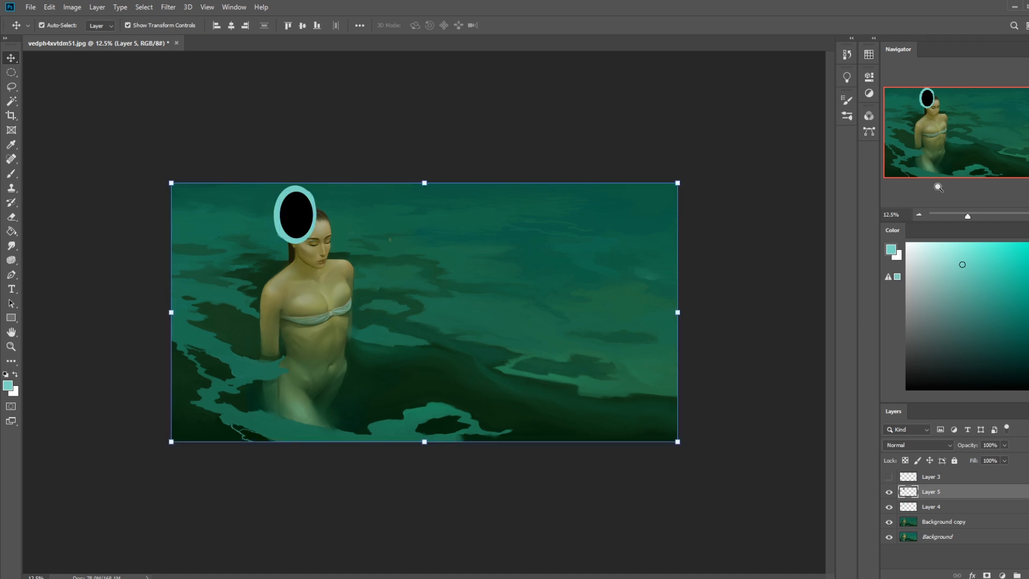
# - Cut the black ellipse's shape out of Layer 4 to form a ring, and remove Layer 5
pyautogui.press('ctrl')
pyautogui.click(932, 508)
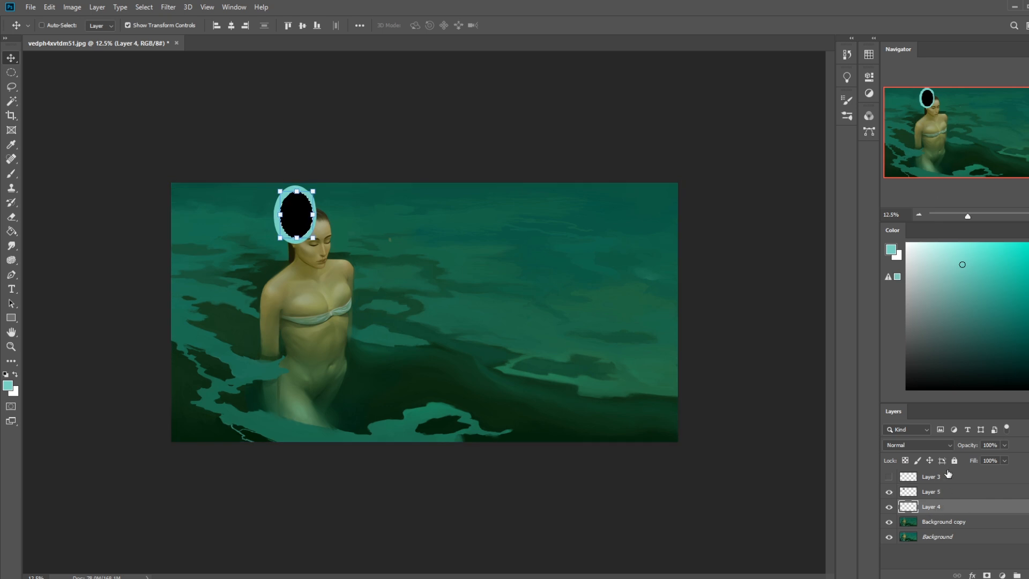
pyautogui.click(949, 493)
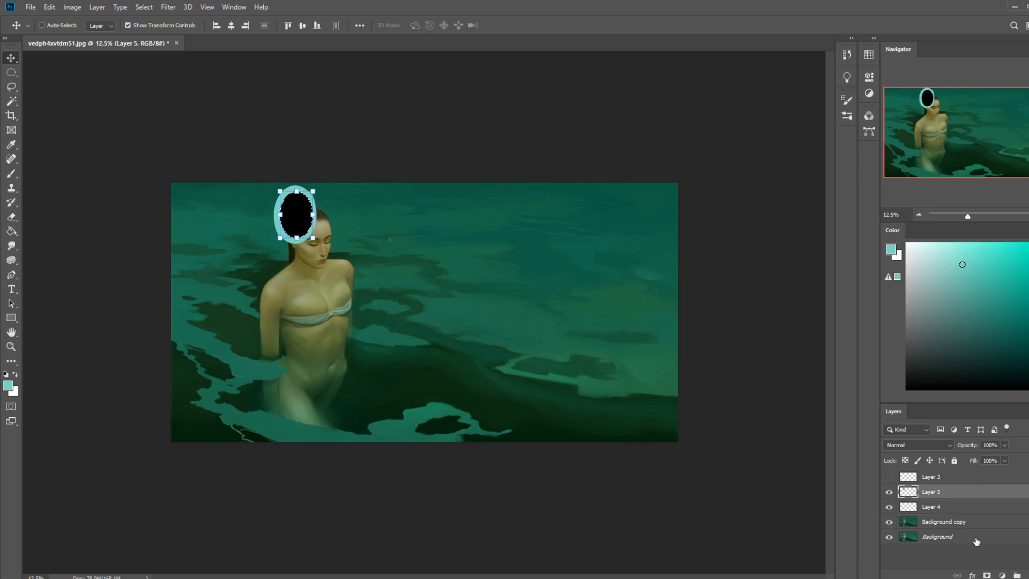
pyautogui.press('Delete')
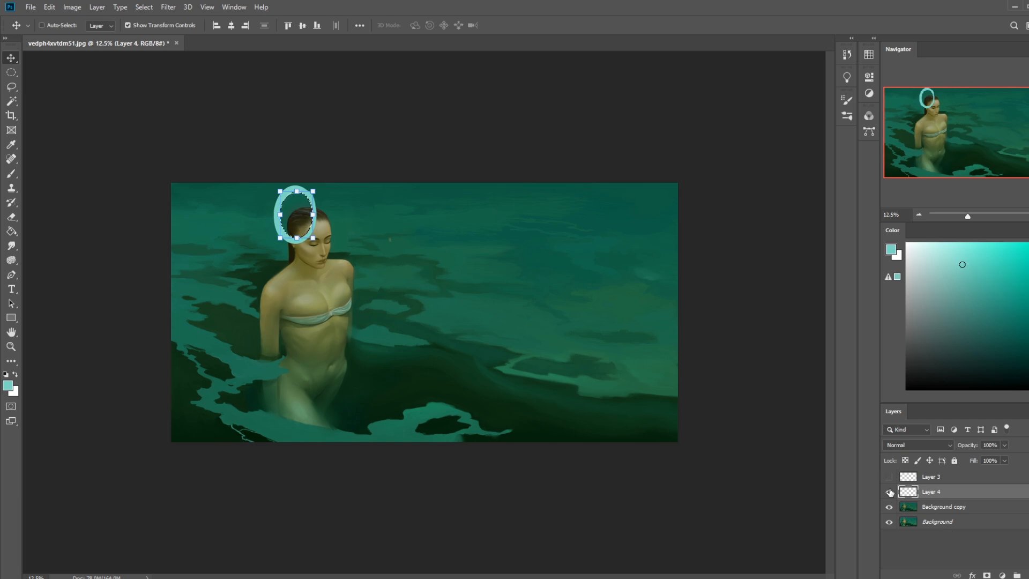
# - Hide Layer 4 and paint over the old halo on Background copy with water green, using a 150 px dry-oil brush at 100% opacity
pyautogui.click(889, 492)
pyautogui.click(930, 508)
pyautogui.press('b')
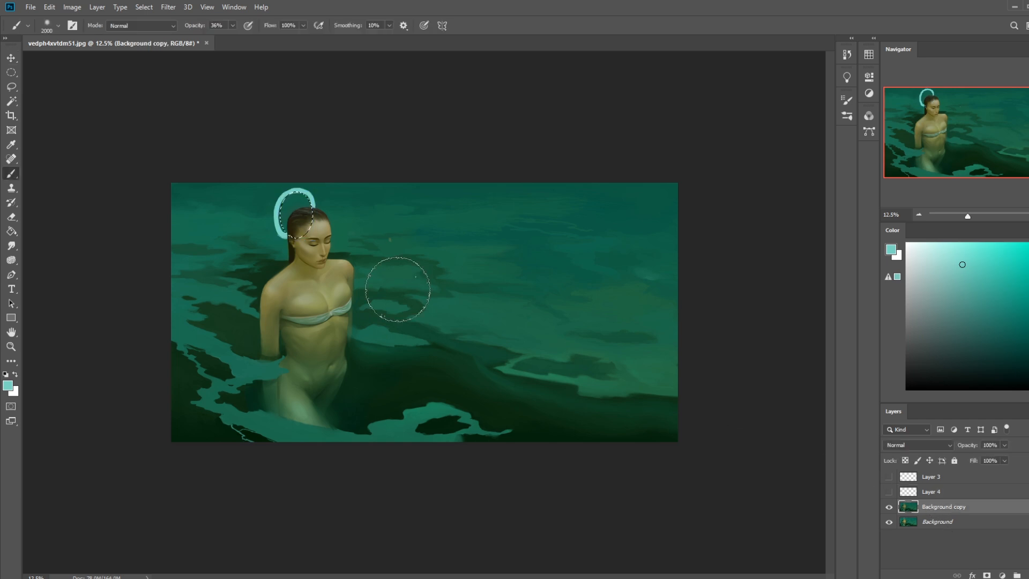
pyautogui.rightClick(354, 206)
pyautogui.doubleClick(382, 374)
pyautogui.rightClick(334, 312)
pyautogui.click(364, 321)
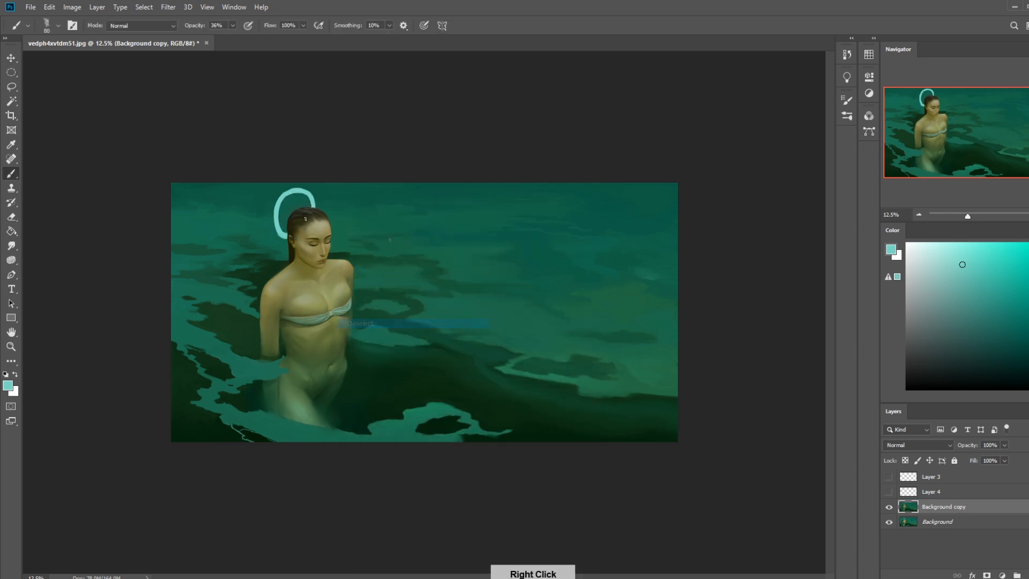
pyautogui.keyDown('alt'); pyautogui.click(328, 228); pyautogui.keyUp('alt')
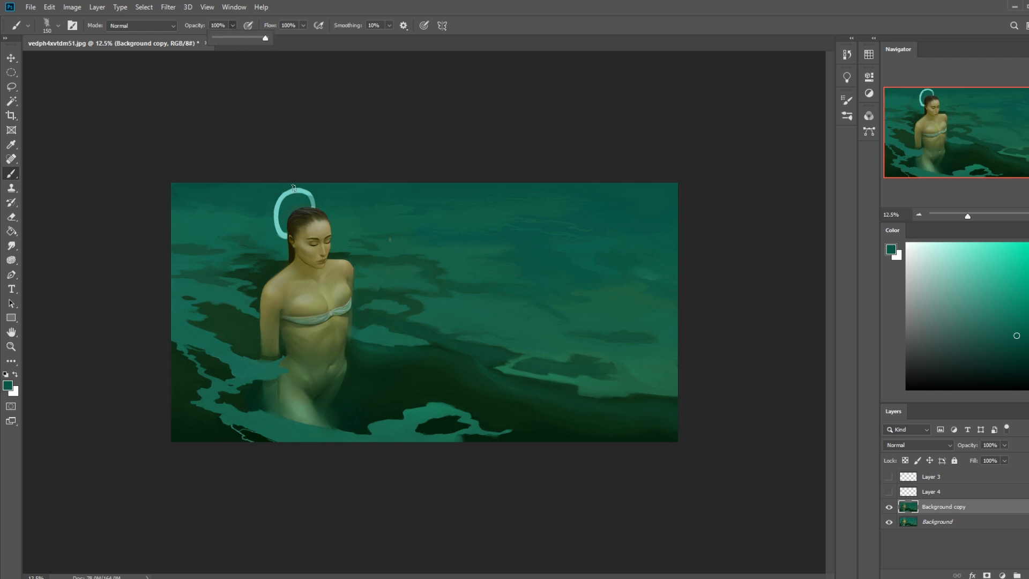
pyautogui.click(319, 203)
pyautogui.moveTo(303, 197)
pyautogui.mouseDown()
pyautogui.moveTo(281, 193)
pyautogui.moveTo(270, 208)
pyautogui.moveTo(279, 238)
pyautogui.mouseUp()
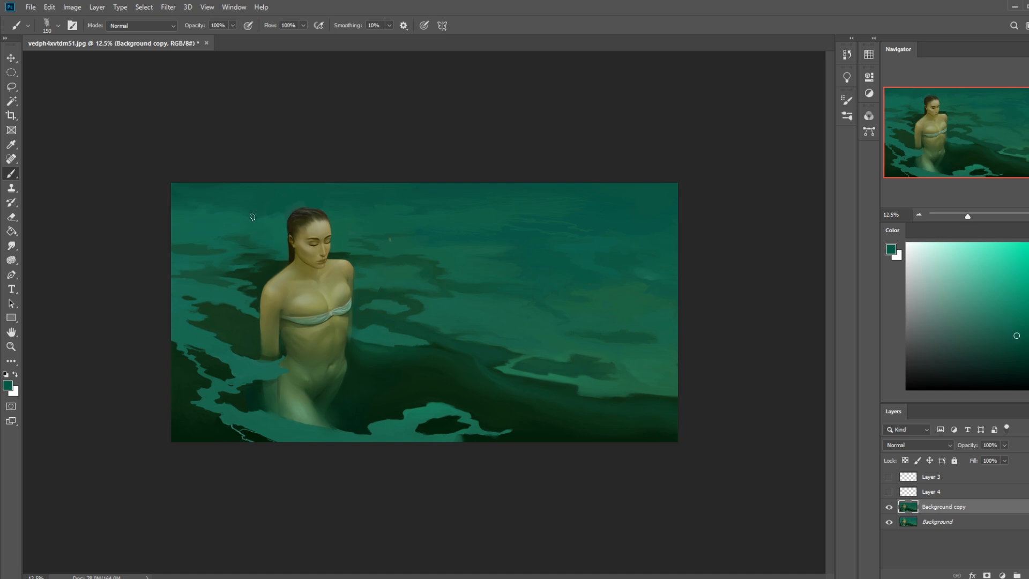
# - Blend the repainted water around the head with a smaller Smudge brush at 5% strength
pyautogui.click(10, 247)
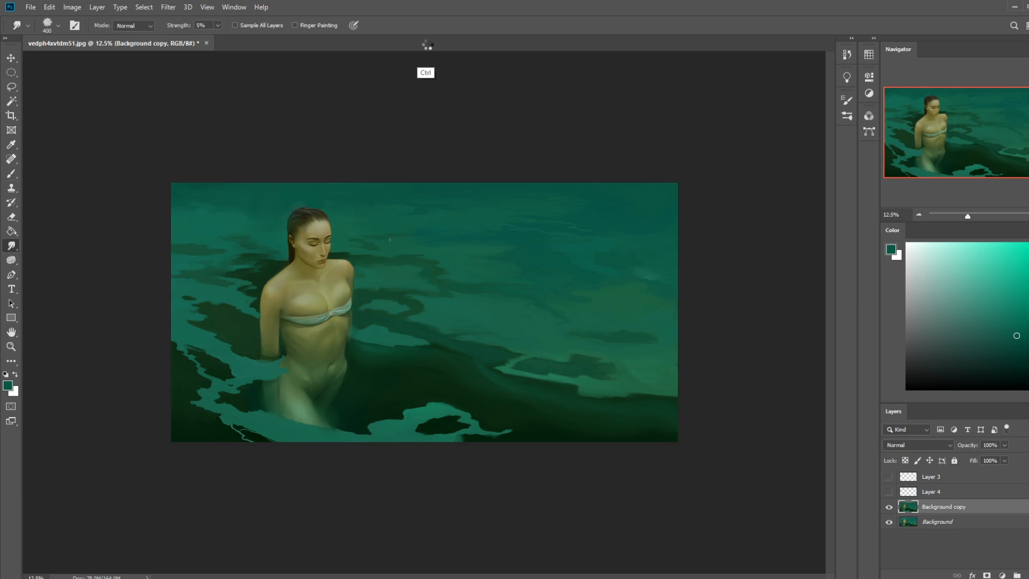
pyautogui.press('[')
pyautogui.press('[')
pyautogui.press('[')
pyautogui.press('[')
pyautogui.press('[')
pyautogui.press('[')
# - Show Layer 4, erase the ring where it crosses the head and face, and shift it slightly down
pyautogui.click(889, 492)
pyautogui.click(928, 491)
pyautogui.press('e')
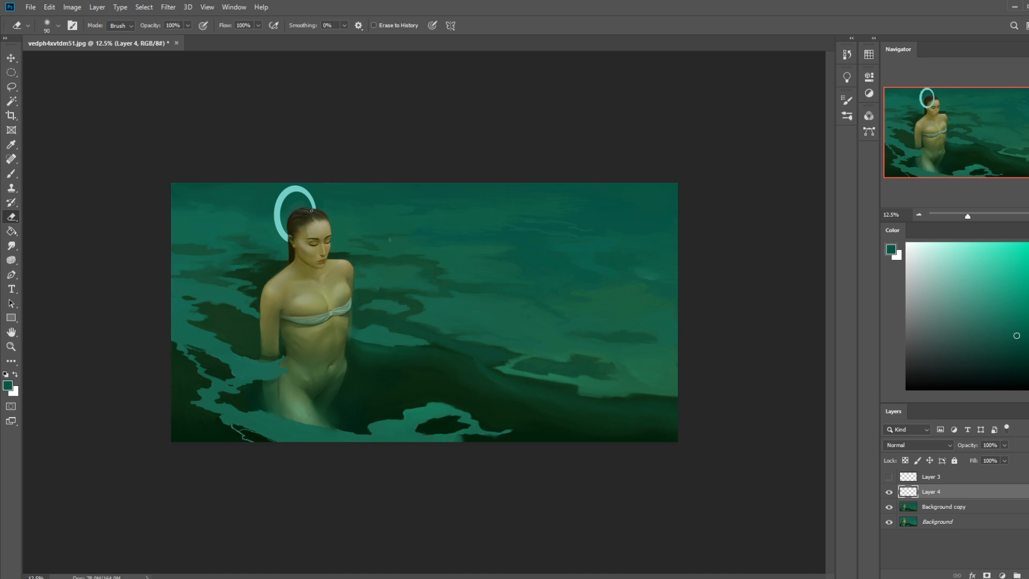
pyautogui.press('v')
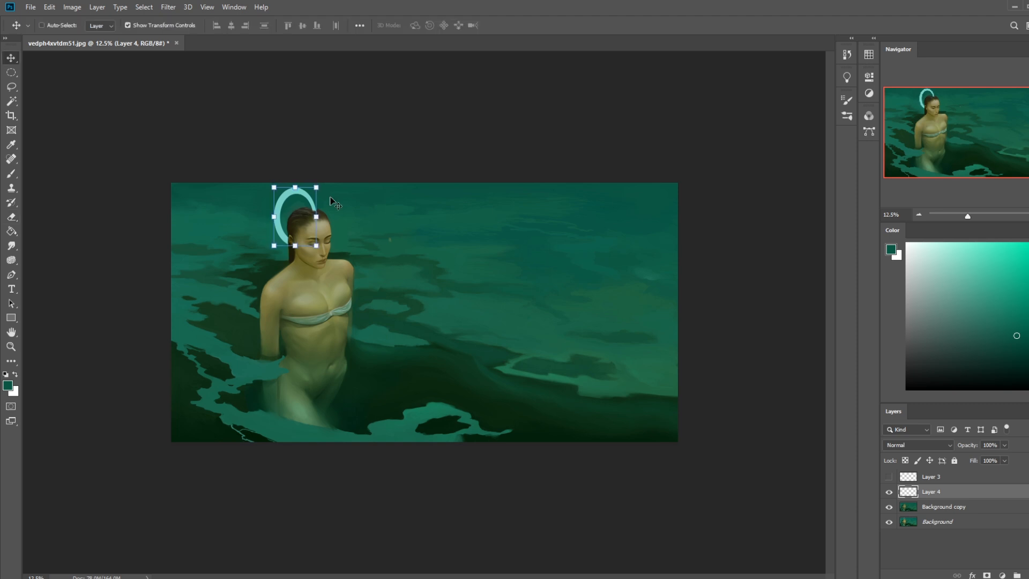
# - Paste the black ellipse in place, enlarge it to about 105%, and nudge it to fit inside the ring
pyautogui.hotkey('ctrl', 'v')
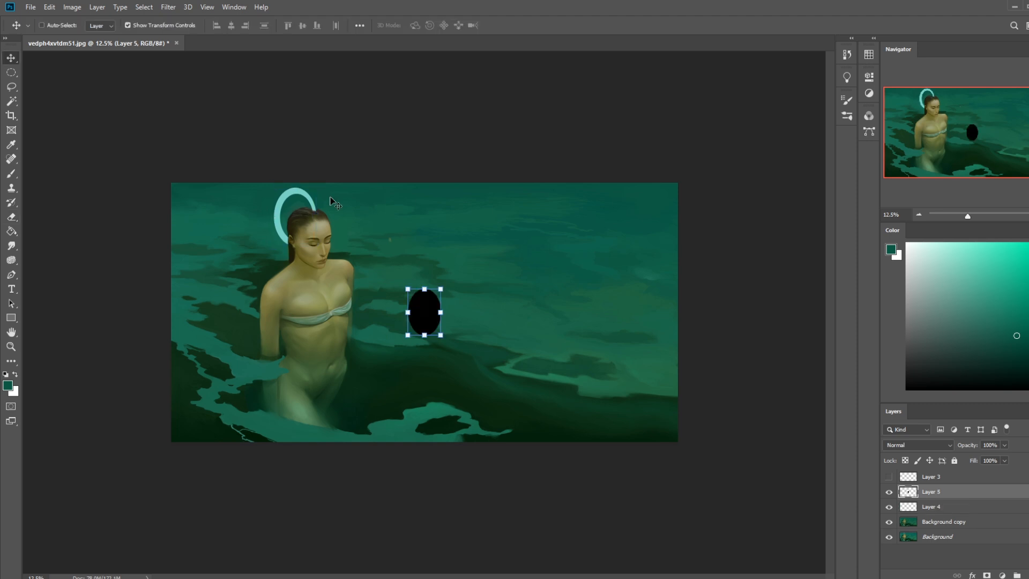
pyautogui.hotkey('ctrl', 'z')
pyautogui.hotkey('ctrl', 'shift', 'v')
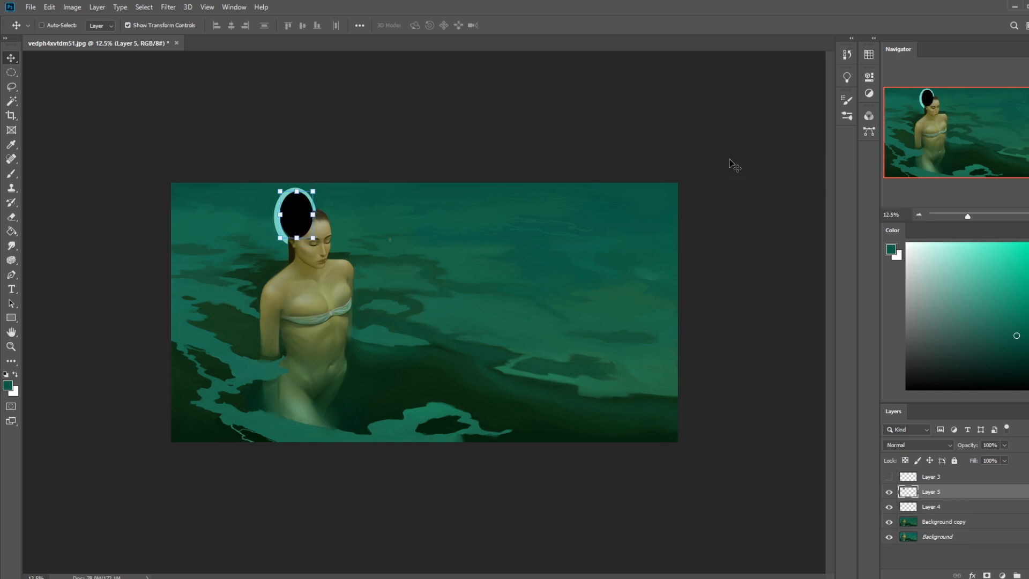
pyautogui.moveTo(280, 238); pyautogui.dragTo(278, 240)
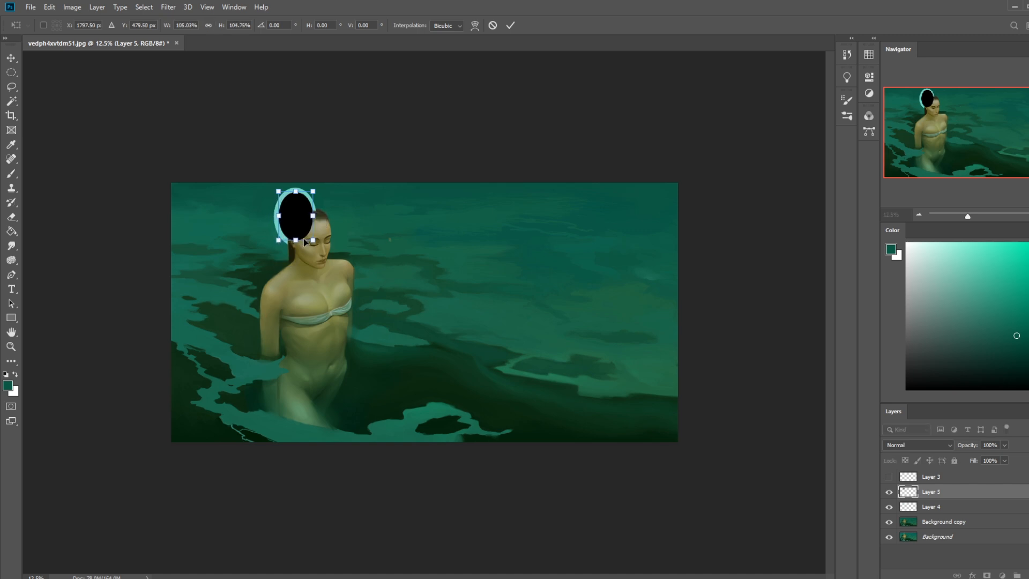
pyautogui.press('Right')
pyautogui.press('Down')
pyautogui.press('Left')
pyautogui.press('Return')
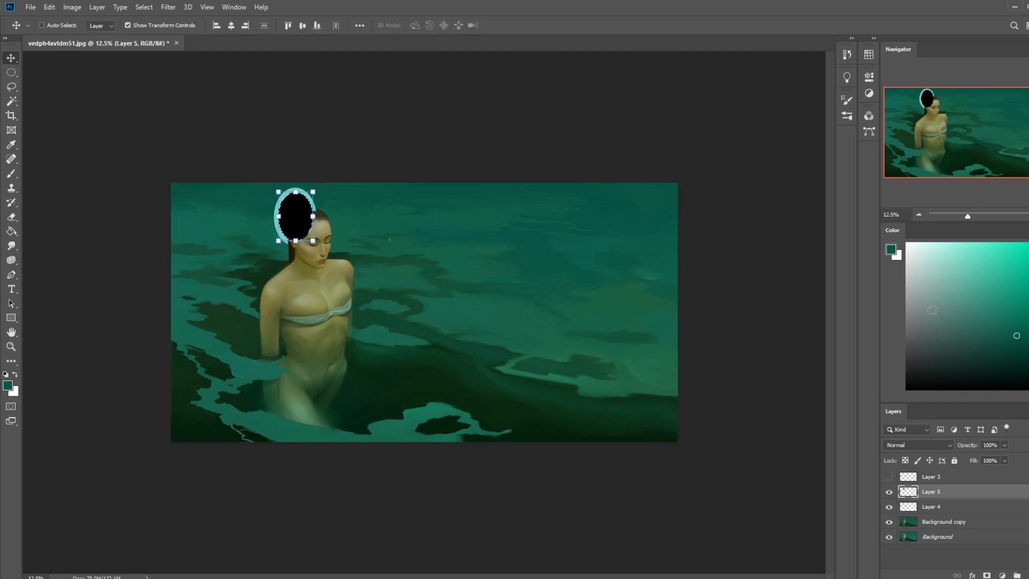
# - Thin the halo by cutting the enlarged ellipse out of Layer 4, remove Layer 5, and clear the selection
pyautogui.click(941, 504)
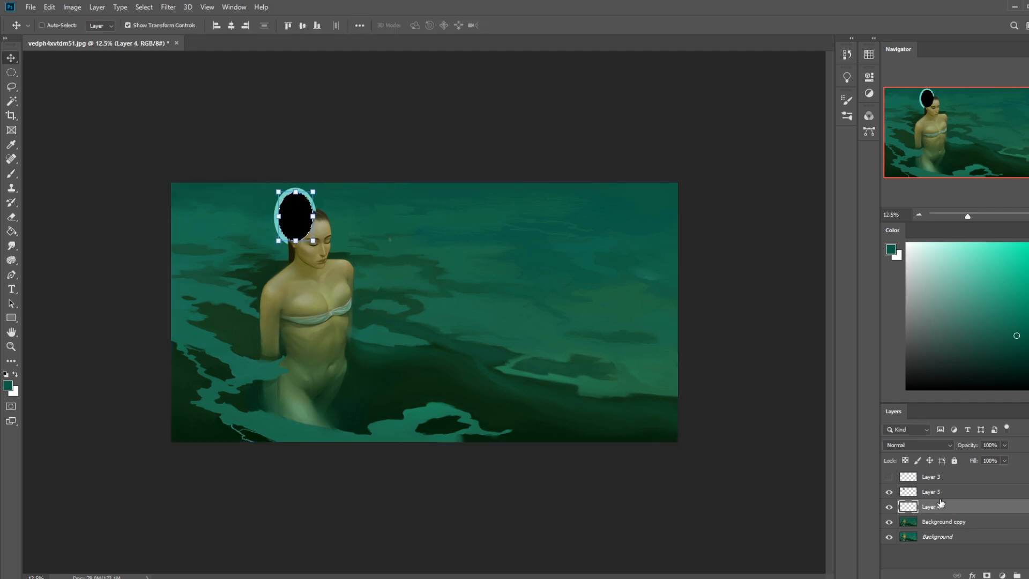
pyautogui.click(958, 495)
pyautogui.press('Delete')
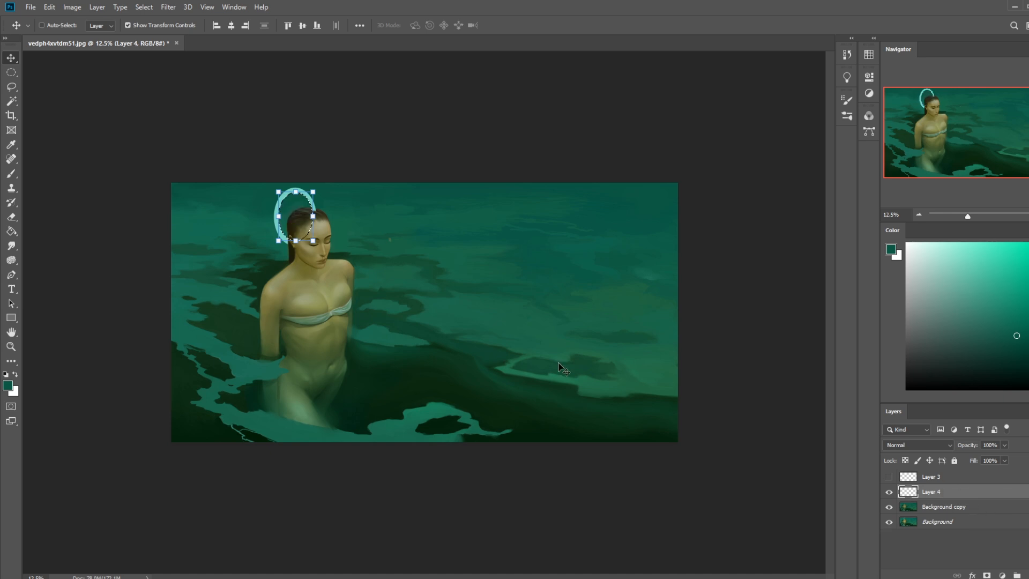
pyautogui.press('m')
pyautogui.rightClick(382, 262)
pyautogui.click(413, 266)
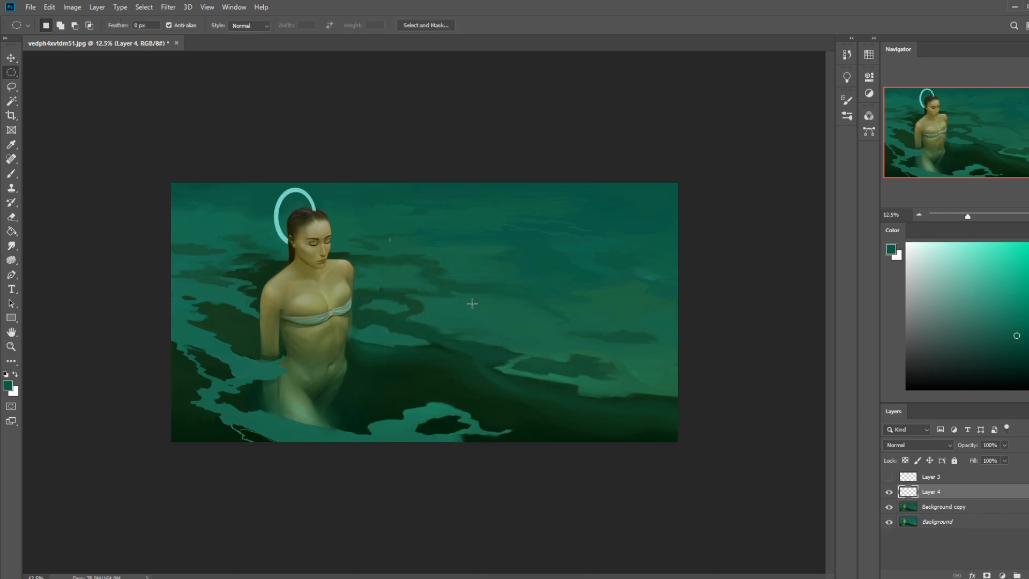
# - Brighten the halo ring on Layer 4 with Hue/Saturation, setting Saturation to +100 and Lightness to about +28
pyautogui.press('e')
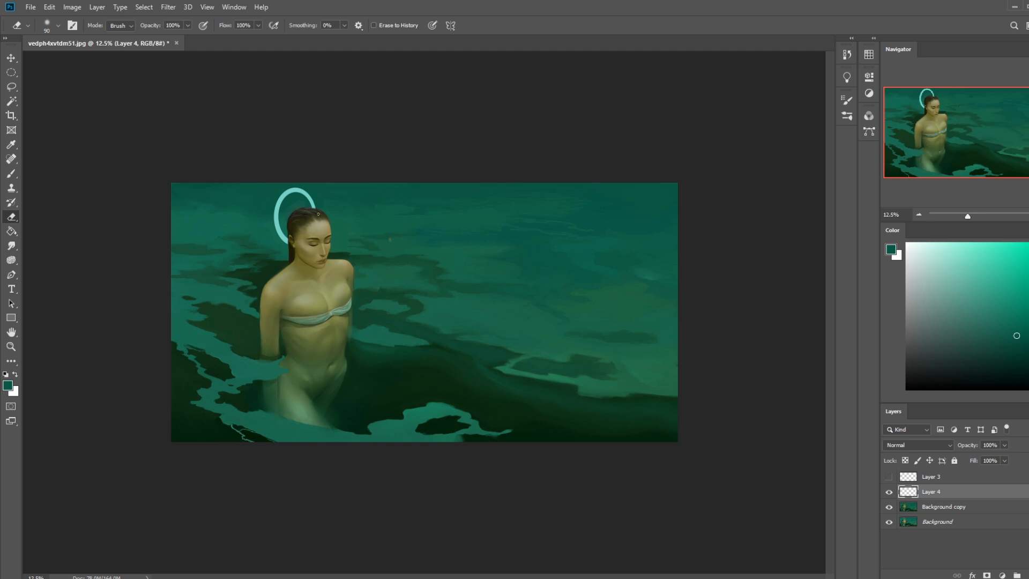
pyautogui.press('b')
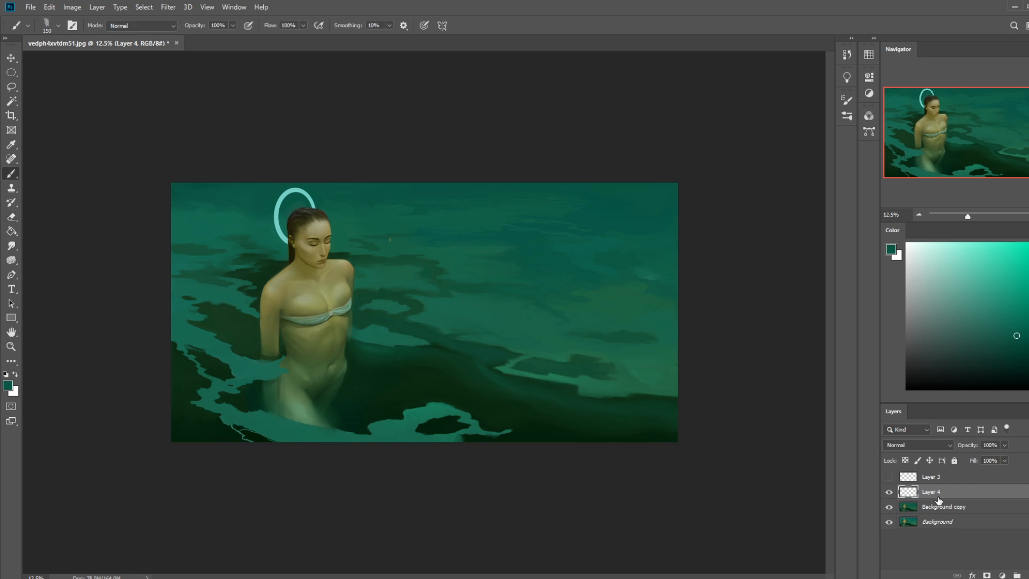
pyautogui.hotkey('ctrl', 'u')
pyautogui.moveTo(838, 323); pyautogui.dragTo(909, 306)
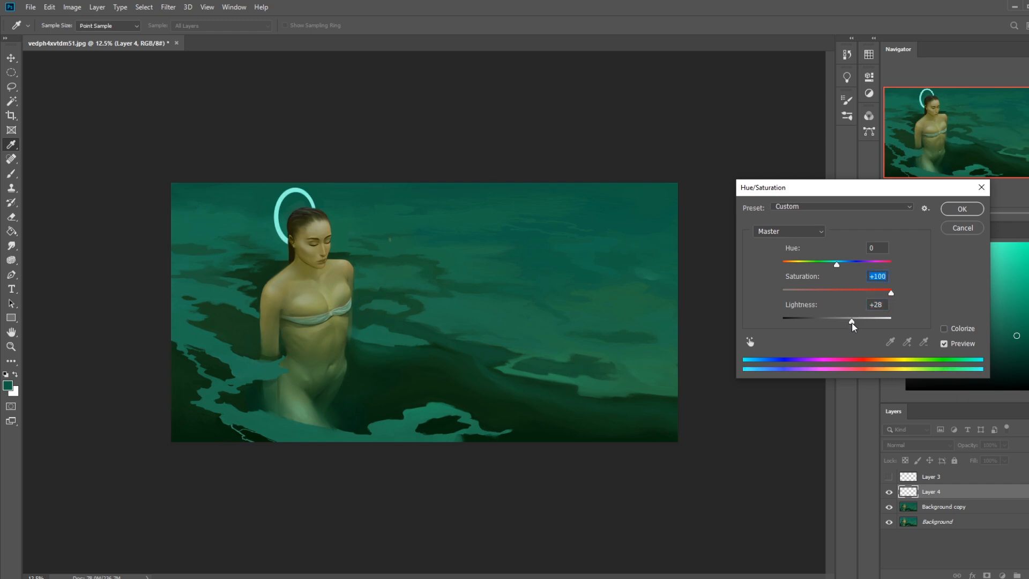
pyautogui.click(965, 210)
# - Set up a soft round brush enlarged to 1400 px with 27% opacity
pyautogui.press('b')
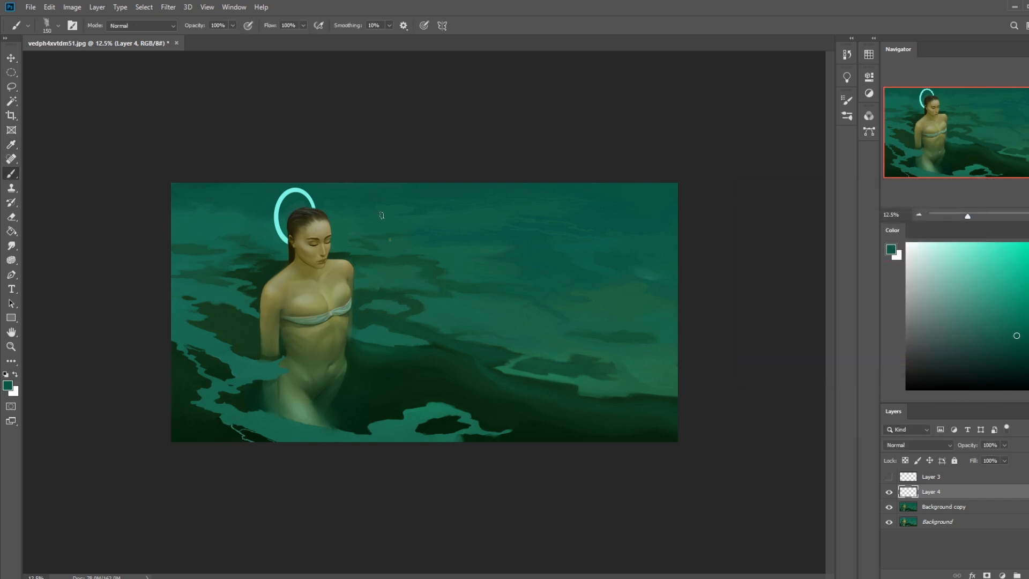
pyautogui.rightClick(383, 214)
pyautogui.doubleClick(421, 376)
pyautogui.press(']')
pyautogui.press(']')
pyautogui.press(']')
pyautogui.press(']')
pyautogui.press(']')
pyautogui.press(']')
pyautogui.press(']')
pyautogui.press(']')
pyautogui.moveTo(208, 39); pyautogui.dragTo(194, 39)
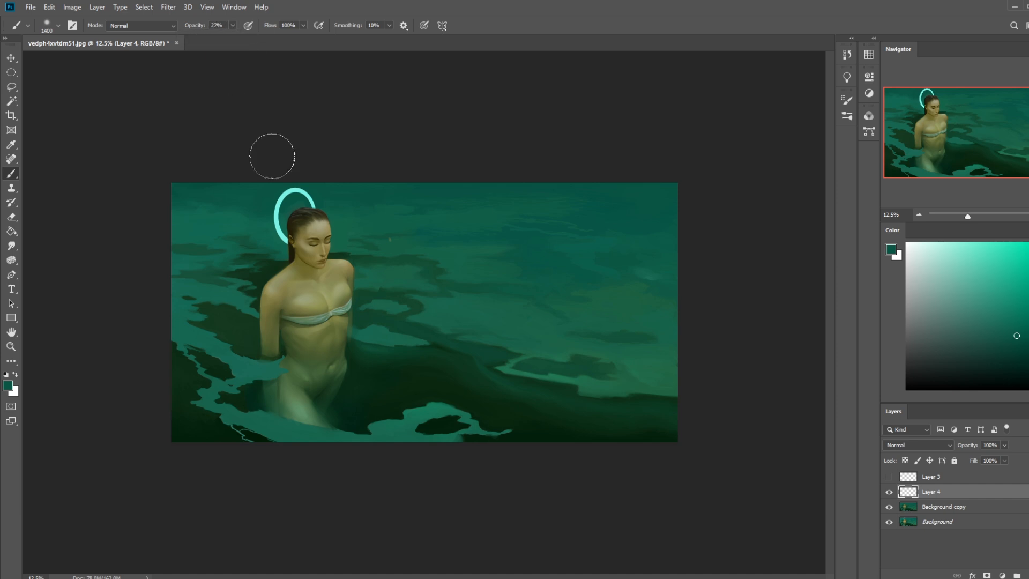
# - Sample the ring's cyan and paint a broad soft glow around the halo on Layer 4 with a much larger brush
pyautogui.keyDown('alt'); pyautogui.click(315, 200); pyautogui.keyUp('alt')
pyautogui.press(']')
pyautogui.press(']')
pyautogui.press(']')
pyautogui.press(']')
pyautogui.press(']')
pyautogui.press(']')
pyautogui.press(']')
pyautogui.press(']')
pyautogui.press(']')
pyautogui.press(']')
pyautogui.press(']')
pyautogui.press(']')
pyautogui.press(']')
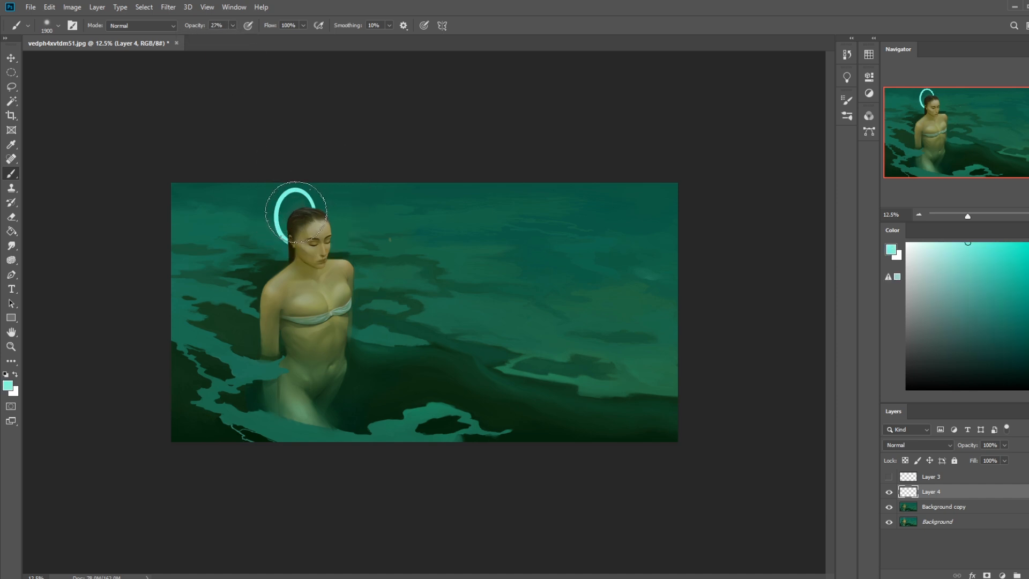
pyautogui.press(']')
pyautogui.press(']')
pyautogui.press(']')
pyautogui.press(']')
pyautogui.press(']')
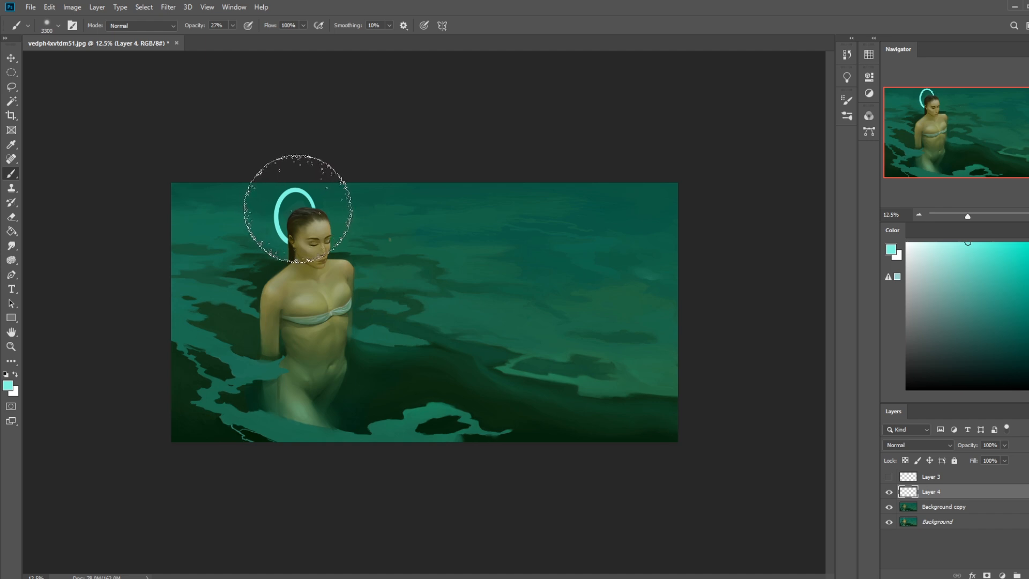
pyautogui.click(295, 212)
pyautogui.press('[')
pyautogui.press('[')
pyautogui.press('[')
pyautogui.press('[')
pyautogui.press('[')
pyautogui.press('[')
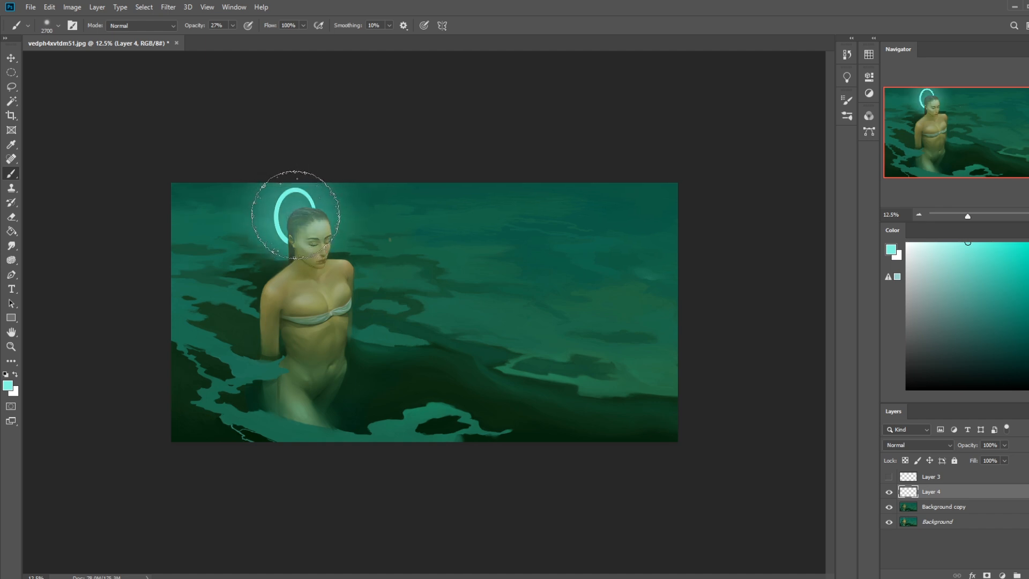
# - Erase the cyan glow from the woman's face and hair with progressively smaller soft Eraser sizes
pyautogui.press('e')
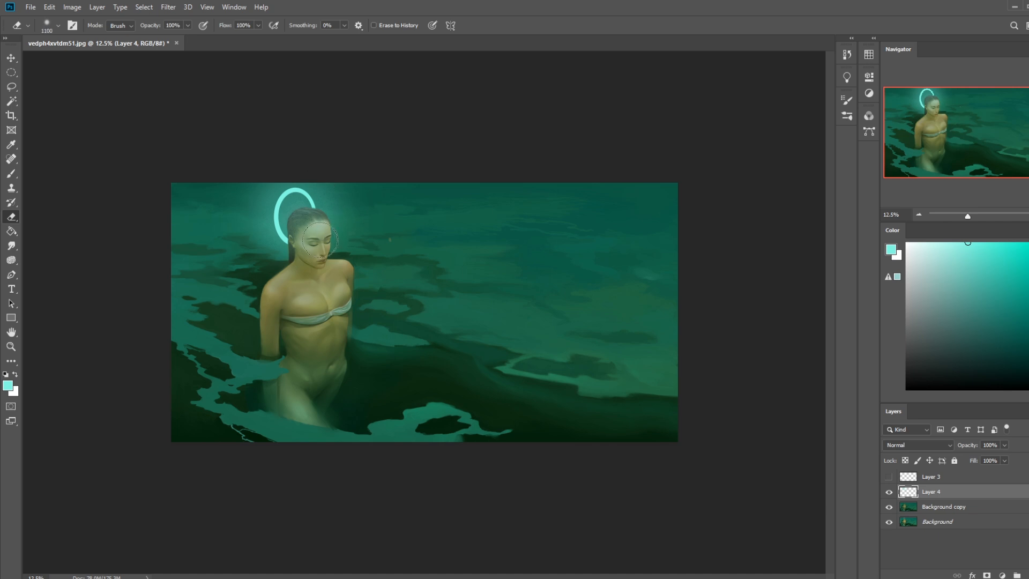
pyautogui.moveTo(319, 241); pyautogui.dragTo(311, 236)
pyautogui.press('[')
pyautogui.press('[')
pyautogui.press('[')
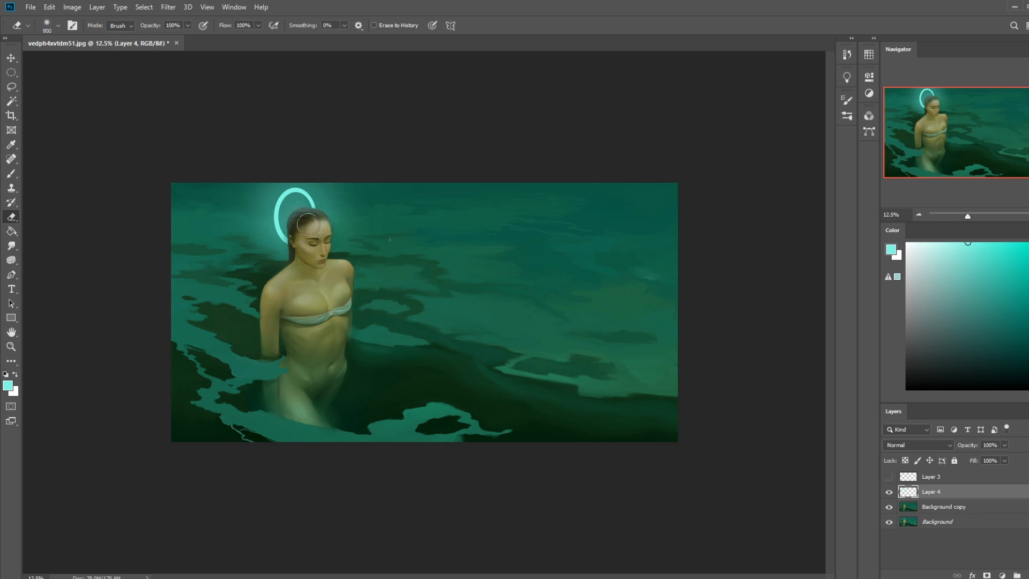
pyautogui.press('[')
pyautogui.press('[')
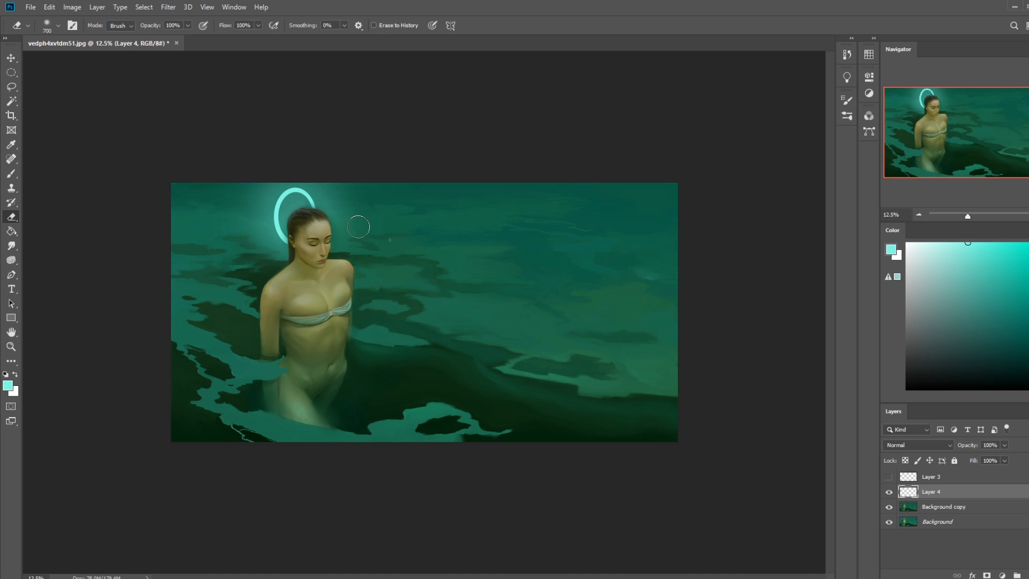
pyautogui.press('[')
pyautogui.moveTo(303, 237)
pyautogui.mouseDown()
pyautogui.moveTo(300, 217)
pyautogui.moveTo(312, 231)
pyautogui.moveTo(324, 223)
pyautogui.mouseUp()
# - Build up a tighter cyan glow along the ring with brush sizes down to 400 px, and compare with Layer 4 hidden
pyautogui.press('b')
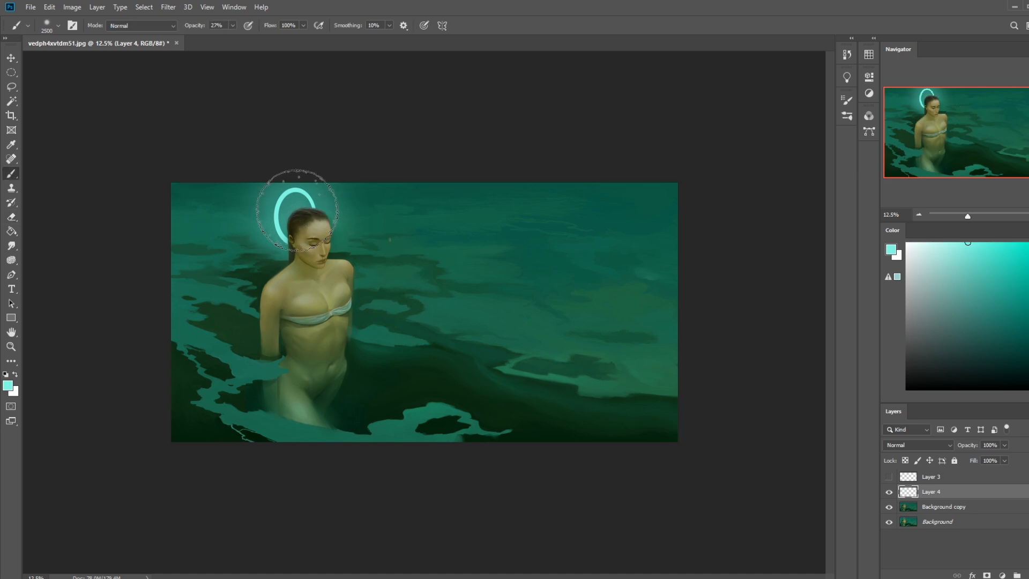
pyautogui.press('[')
pyautogui.press('[')
pyautogui.press('[')
pyautogui.press('[')
pyautogui.press('[')
pyautogui.press('[')
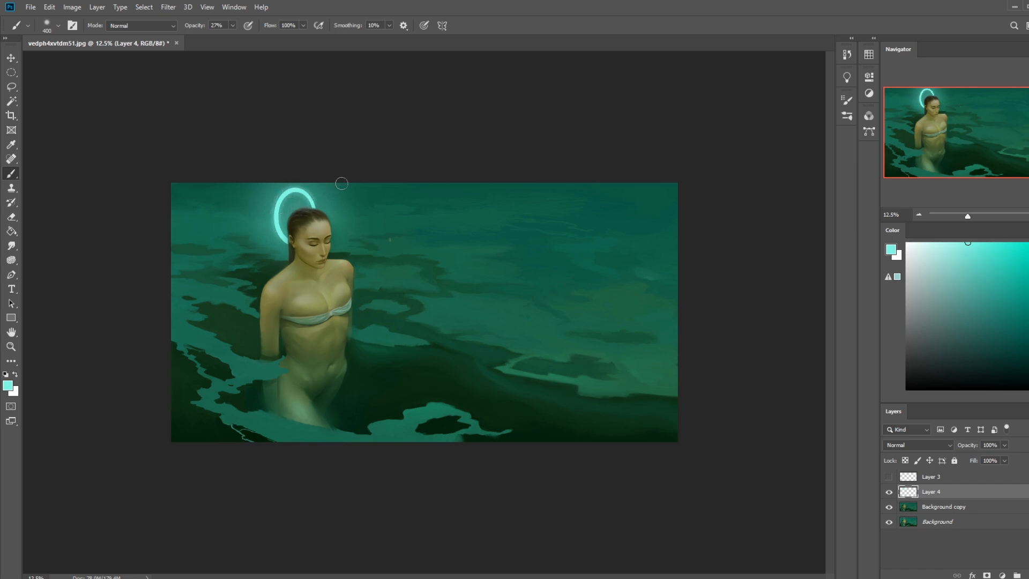
pyautogui.hotkey('ctrl', '-')
pyautogui.hotkey('ctrl', '-')
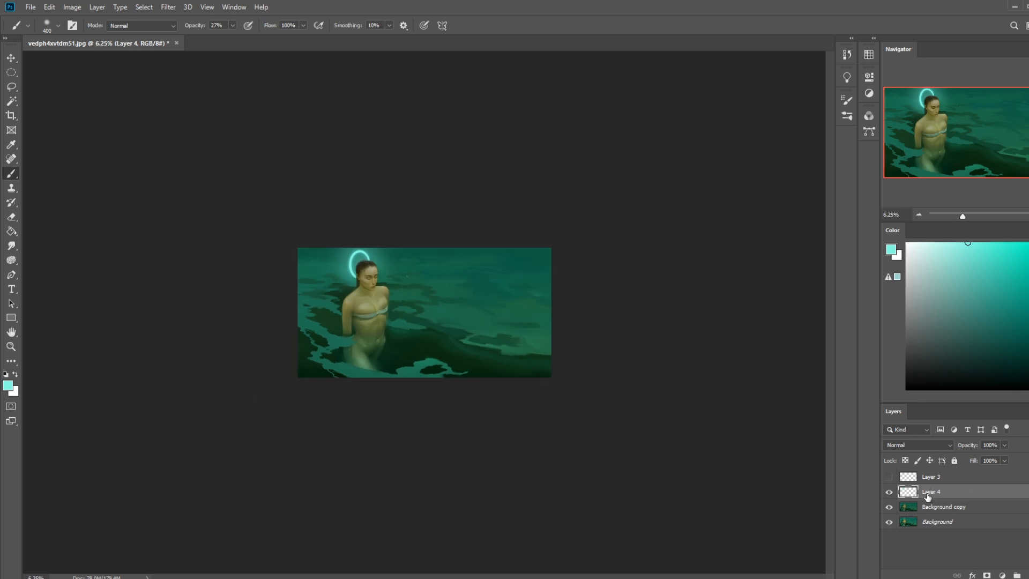
pyautogui.click(890, 492)
pyautogui.click(889, 492)
# - Add a layer above Layer 4 in Darken mode and softly shade the figure with dark green sampled from the water
pyautogui.click(1024, 575)
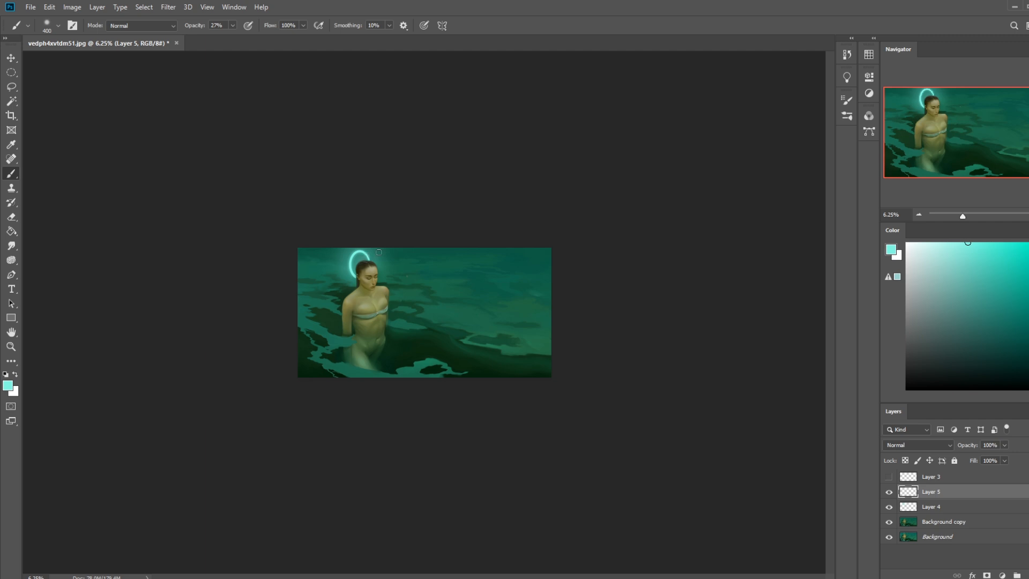
pyautogui.keyDown('alt'); pyautogui.click(436, 368); pyautogui.keyUp('alt')
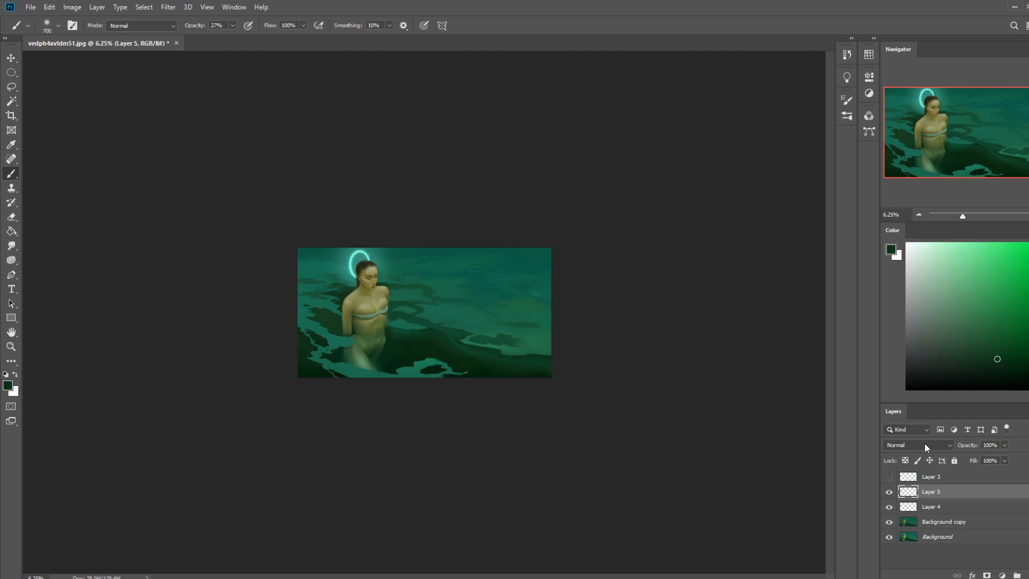
pyautogui.click(925, 443)
pyautogui.click(912, 337)
pyautogui.press(']')
pyautogui.press(']')
pyautogui.press(']')
pyautogui.press(']')
pyautogui.press(']')
pyautogui.moveTo(370, 274); pyautogui.dragTo(375, 290)
pyautogui.press(']')
pyautogui.press(']')
pyautogui.press(']')
# - Trim the dark shading on Layer 5 using a Dry-Oil eraser brush enlarged to 250 px, and compare with the layer hidden
pyautogui.press('e')
pyautogui.rightClick(386, 259)
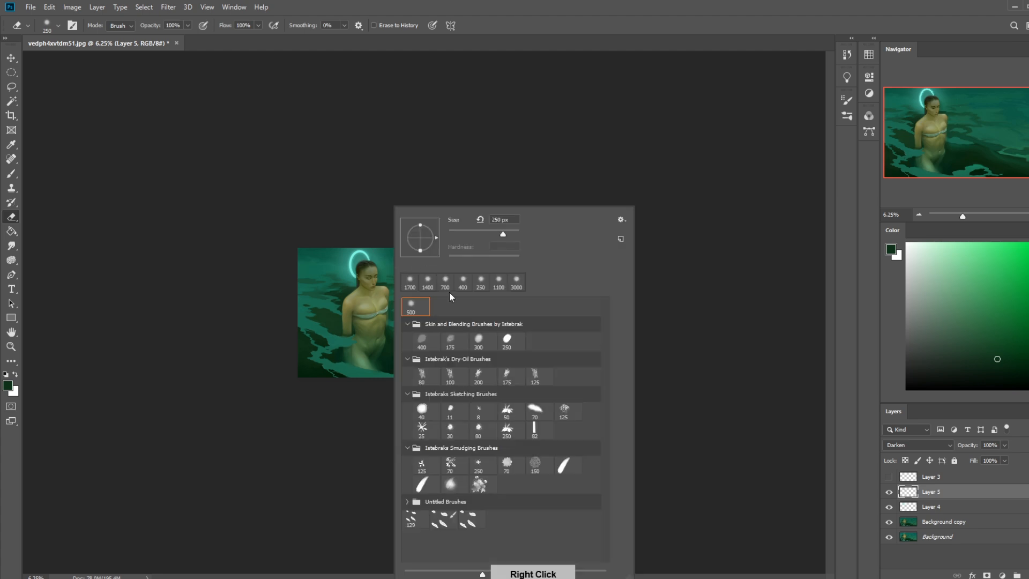
pyautogui.click(426, 376)
pyautogui.click(510, 142)
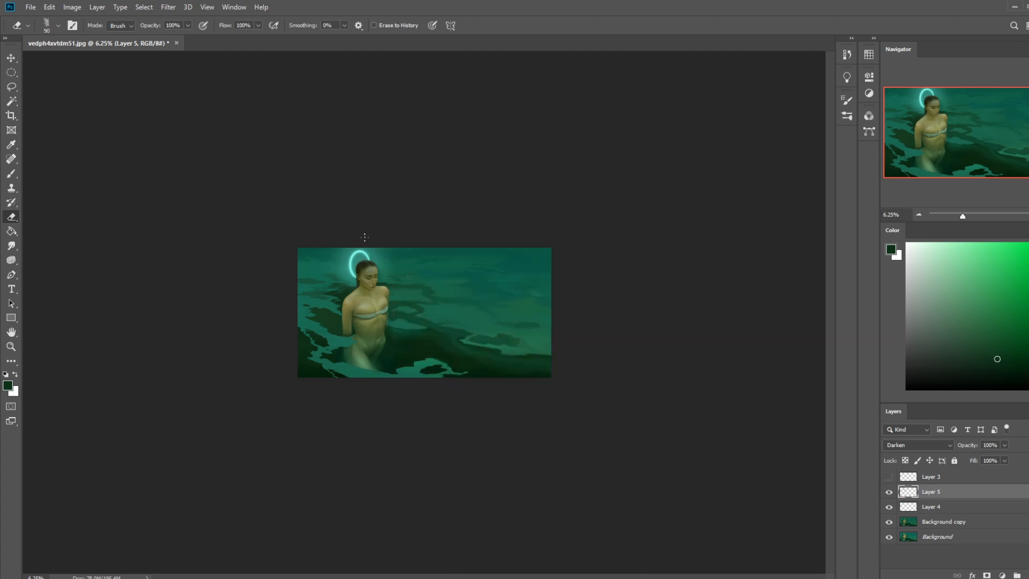
pyautogui.press(']')
pyautogui.press(']')
pyautogui.press(']')
pyautogui.press(']')
pyautogui.press(']')
pyautogui.click(889, 491)
pyautogui.click(889, 492)
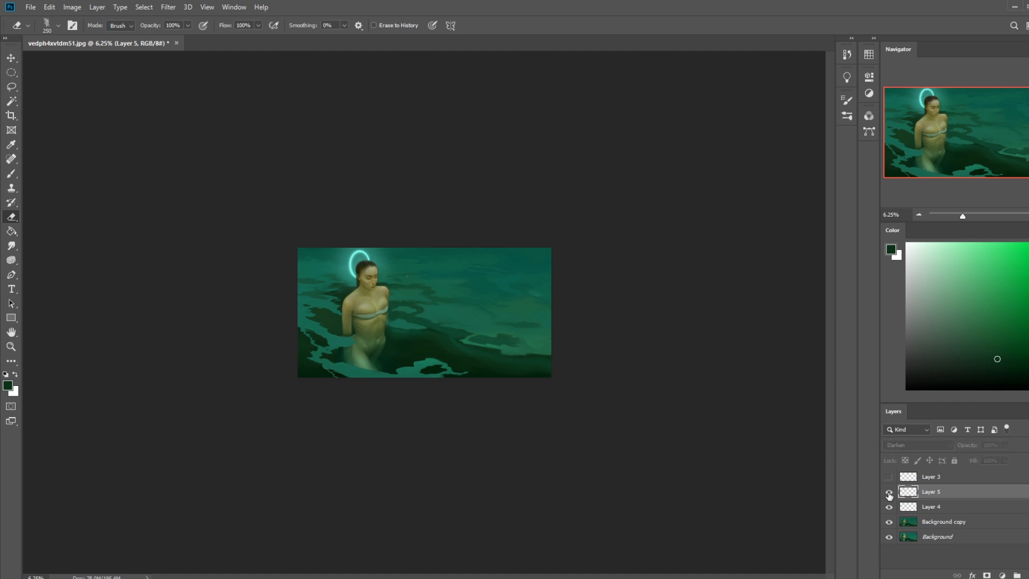
# - Soften the shading on Layer 5 around the head and body with a soft 500 px eraser, reducing it to 300 px
pyautogui.rightClick(442, 301)
pyautogui.write('500')
pyautogui.press('Return')
pyautogui.hotkey('ctrl', '+')
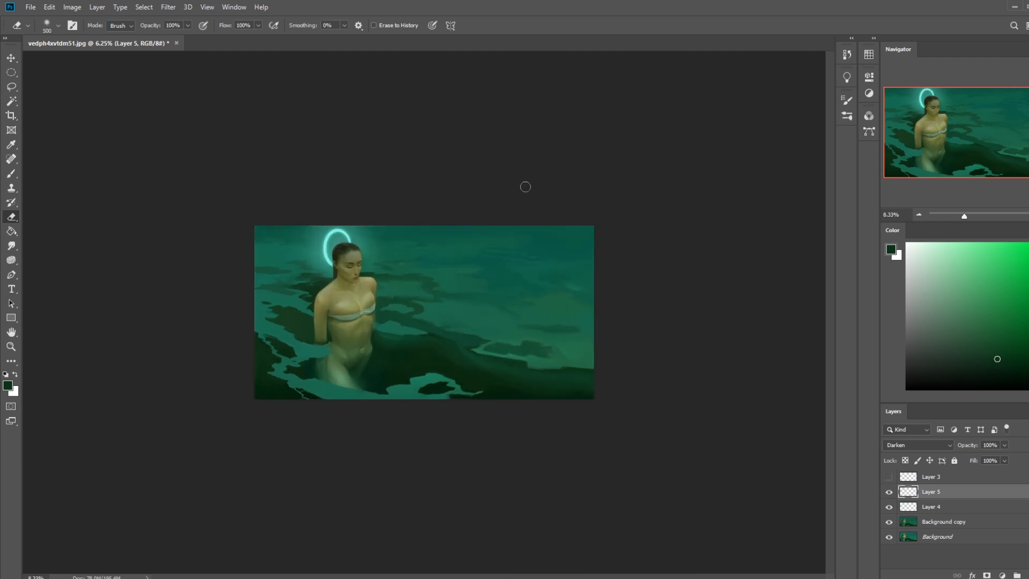
pyautogui.hotkey('ctrl', '+')
pyautogui.press(']')
pyautogui.press(']')
pyautogui.press('[')
pyautogui.press('[')
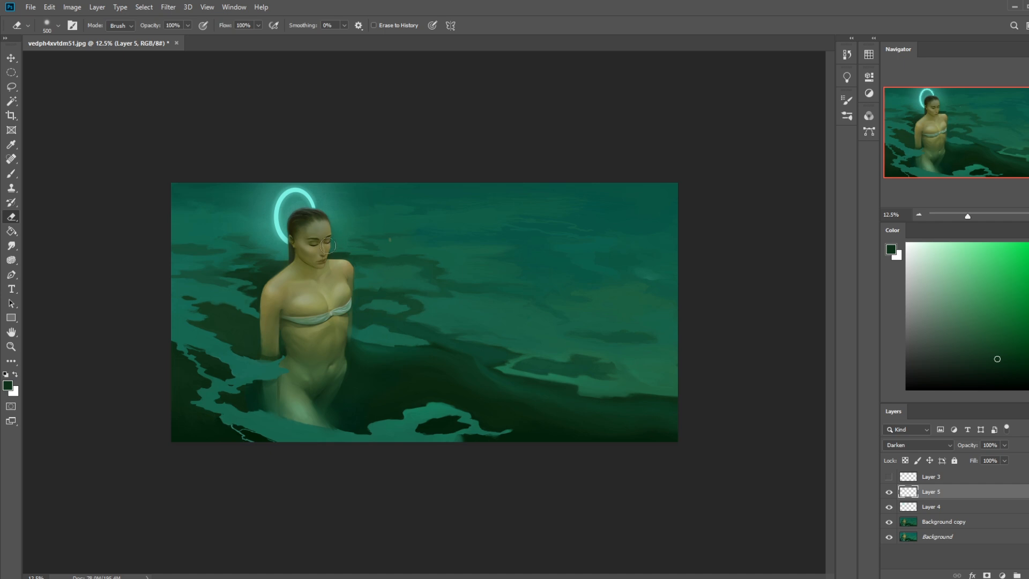
pyautogui.press(']')
pyautogui.press('[')
pyautogui.press('[')
pyautogui.press('[')
# - Compare the painting with and without the dark shading on Layer 5
pyautogui.click(890, 492)
pyautogui.click(890, 492)
pyautogui.click(890, 492)
pyautogui.click(890, 493)
pyautogui.click(890, 493)
pyautogui.click(890, 492)
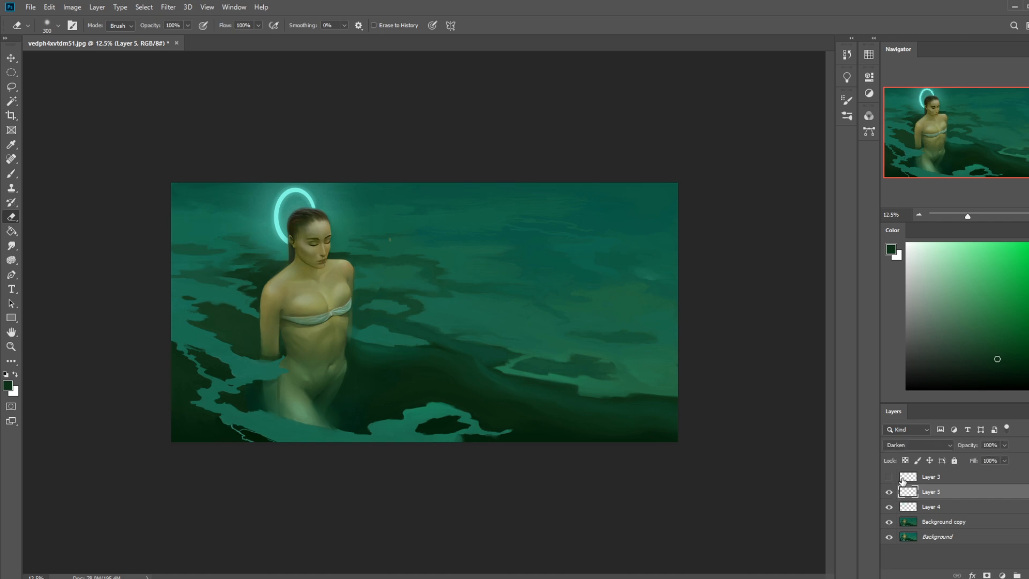
pyautogui.click(890, 493)
pyautogui.click(890, 493)
# - Add a new layer, sample the ring's cyan, and flatten the image, discarding the hidden layer
pyautogui.hotkey('ctrl', 'shift', 'alt', 'n')
pyautogui.press('b')
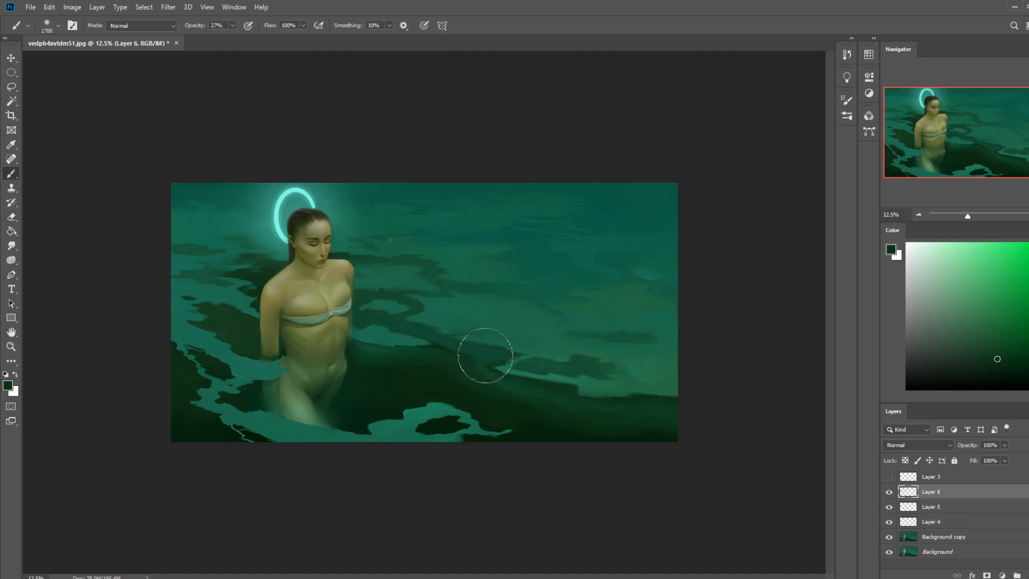
pyautogui.keyDown('alt'); pyautogui.click(284, 225); pyautogui.keyUp('alt')
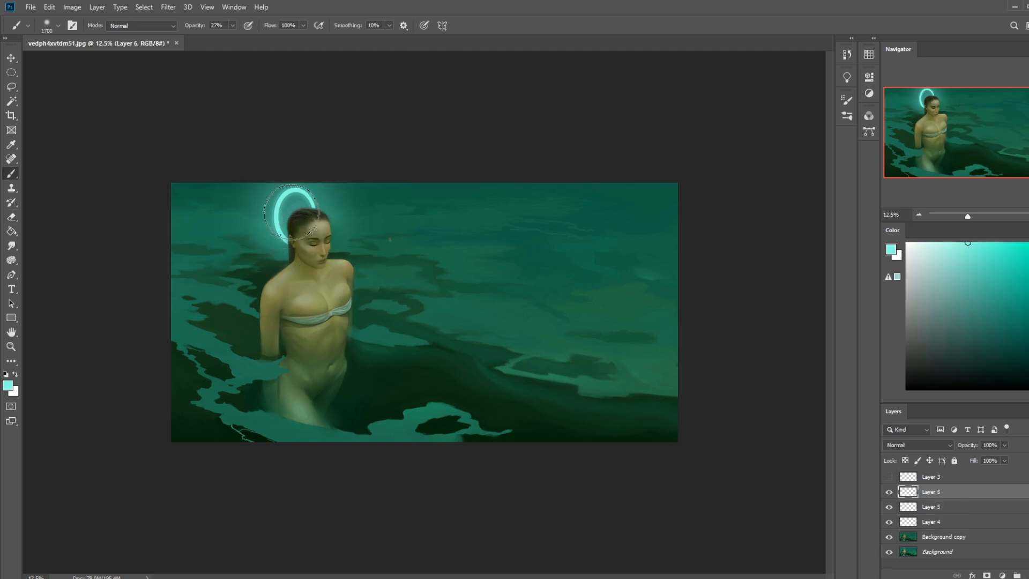
pyautogui.rightClick(963, 492)
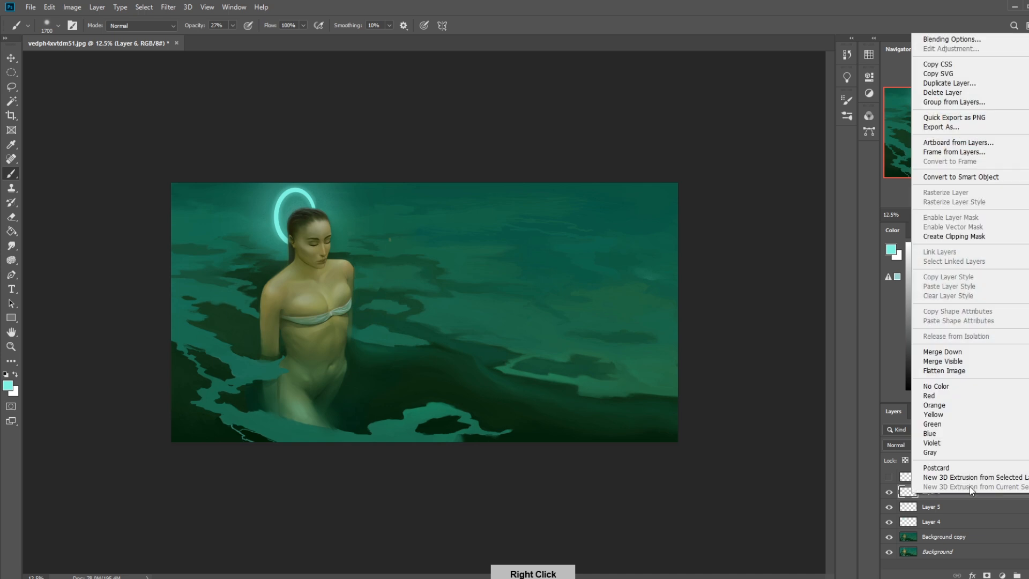
pyautogui.click(982, 371)
pyautogui.click(482, 218)
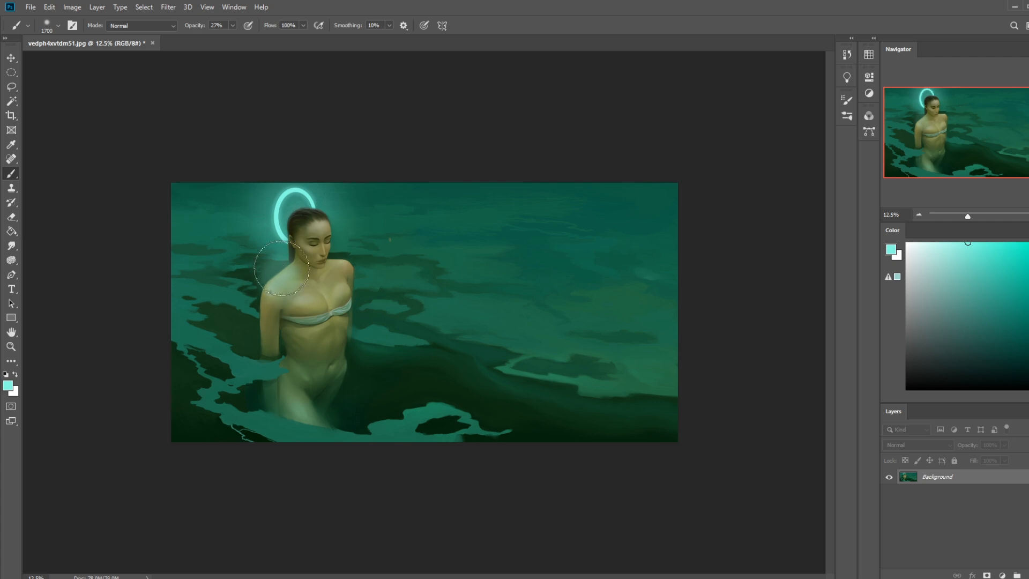
# - Switch the Eraser to the 80 px Dry-Oil brush, enlarge it to 200 px, and undo the trial stroke beside the shoulder
pyautogui.press('e')
pyautogui.rightClick(341, 222)
pyautogui.click(386, 381)
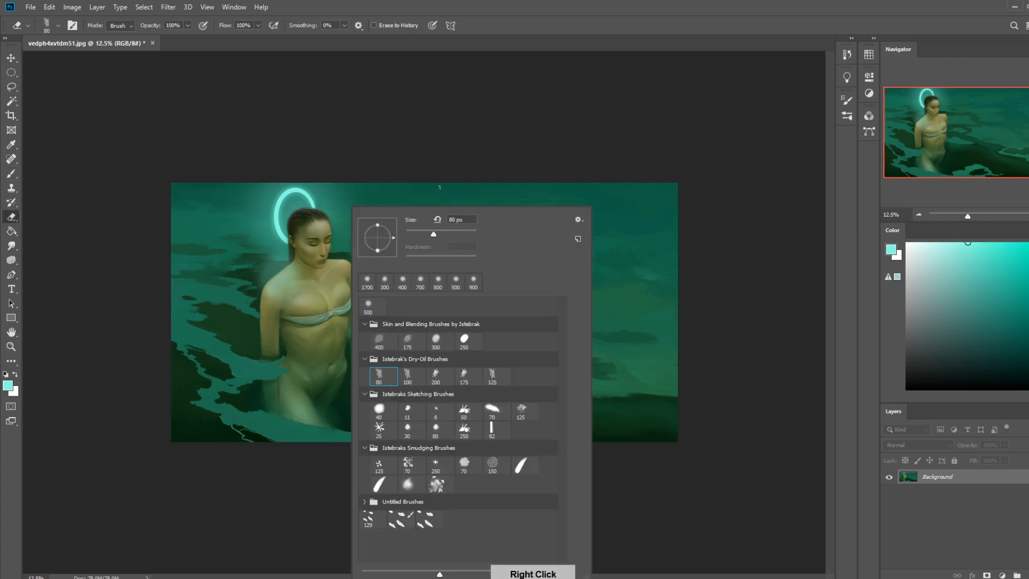
pyautogui.press('Return')
pyautogui.moveTo(283, 255); pyautogui.dragTo(252, 292)
pyautogui.hotkey('ctrl', 'z')
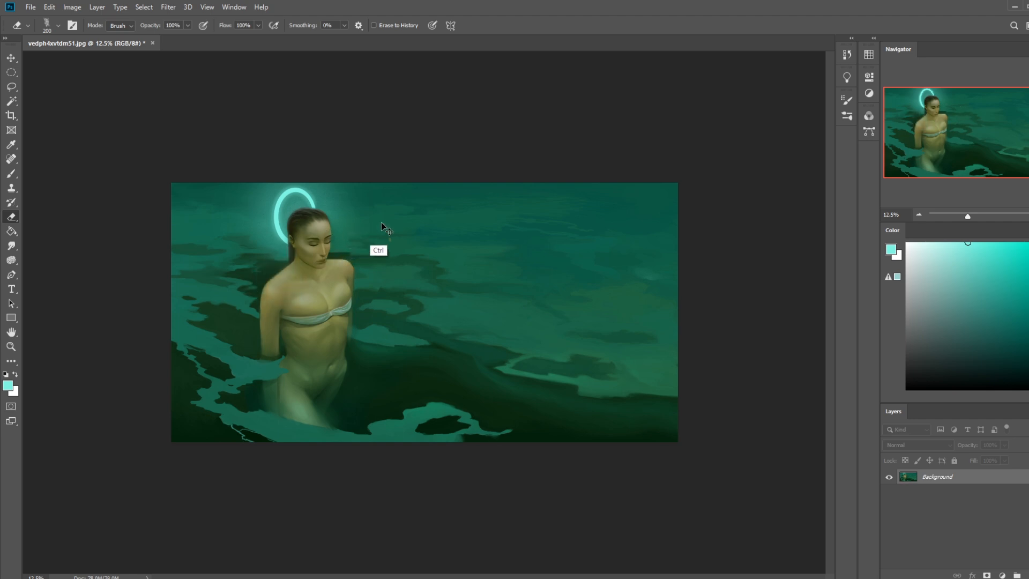
# - Paint a soft cyan glow on the shoulder nearest the halo on a new layer, and erase the spill around the neck and arm
pyautogui.press('b')
pyautogui.hotkey('ctrl', 'shift', 'alt', 'n')
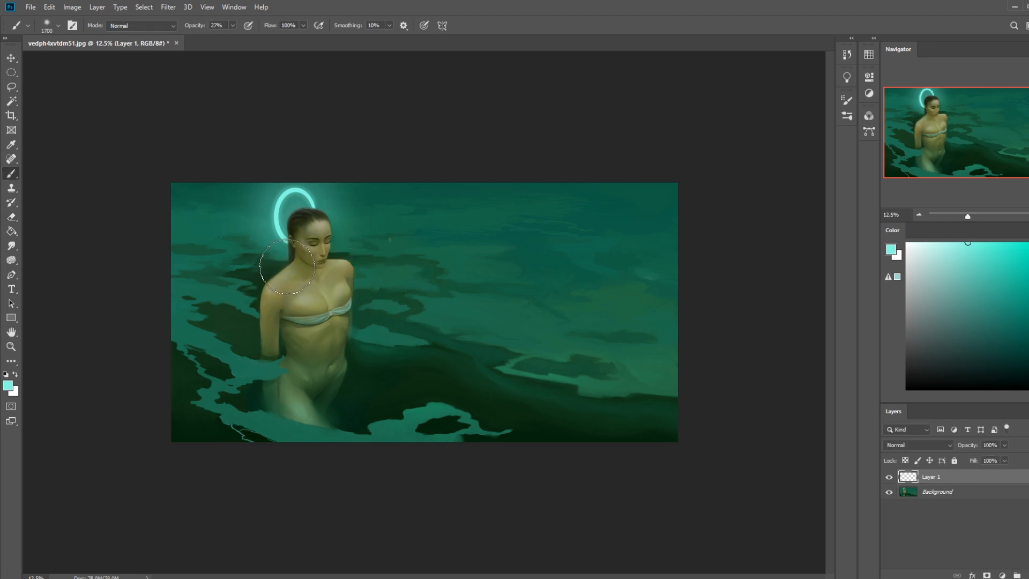
pyautogui.press('e')
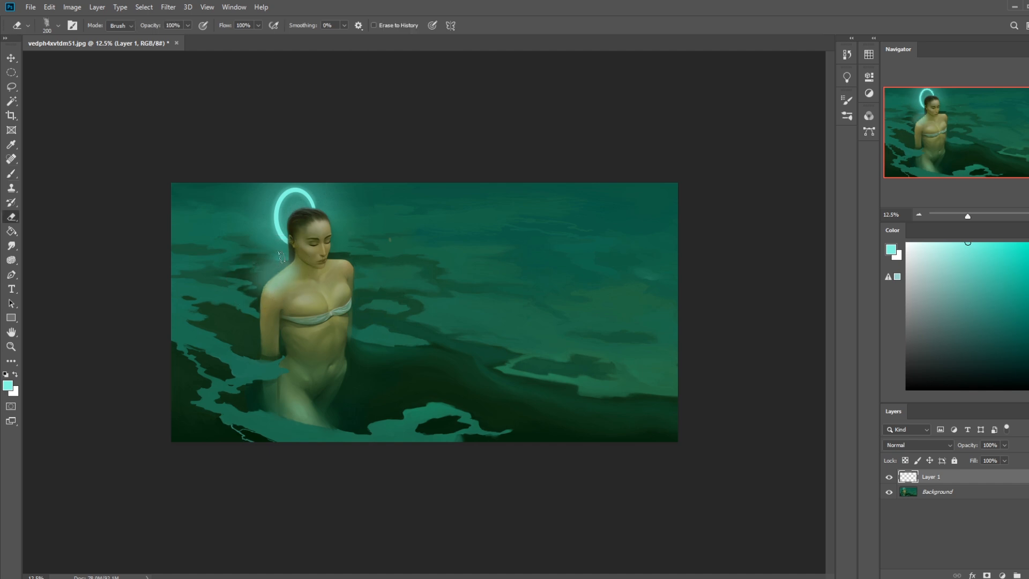
pyautogui.moveTo(235, 289)
pyautogui.mouseDown()
pyautogui.moveTo(273, 263)
pyautogui.moveTo(253, 258)
pyautogui.moveTo(246, 275)
pyautogui.mouseUp()
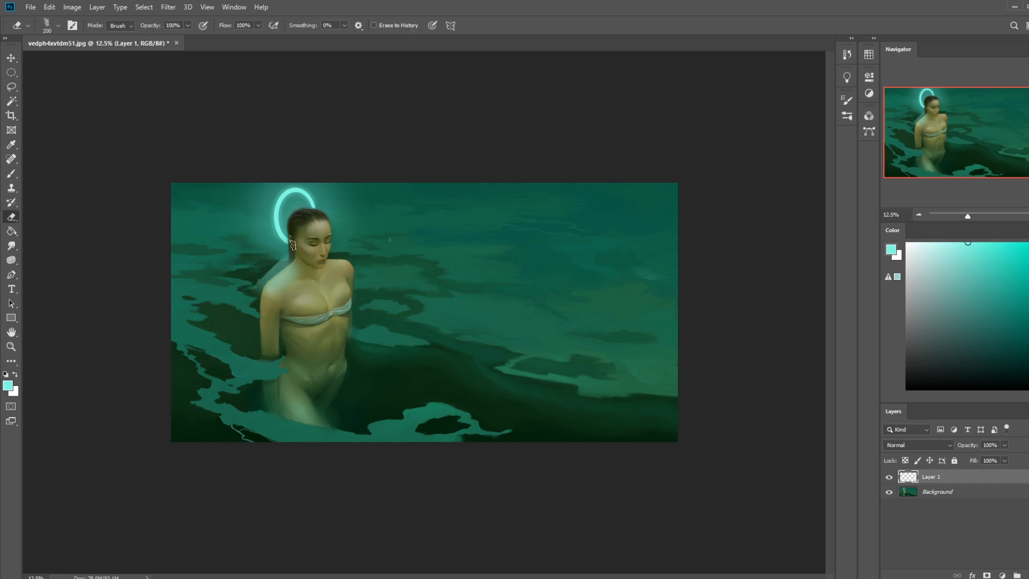
pyautogui.moveTo(290, 248)
pyautogui.mouseDown()
pyautogui.moveTo(263, 279)
pyautogui.moveTo(290, 255)
pyautogui.moveTo(292, 278)
pyautogui.moveTo(269, 271)
pyautogui.moveTo(245, 310)
pyautogui.mouseUp()
pyautogui.moveTo(296, 250); pyautogui.dragTo(296, 259)
pyautogui.moveTo(275, 295); pyautogui.dragTo(293, 284)
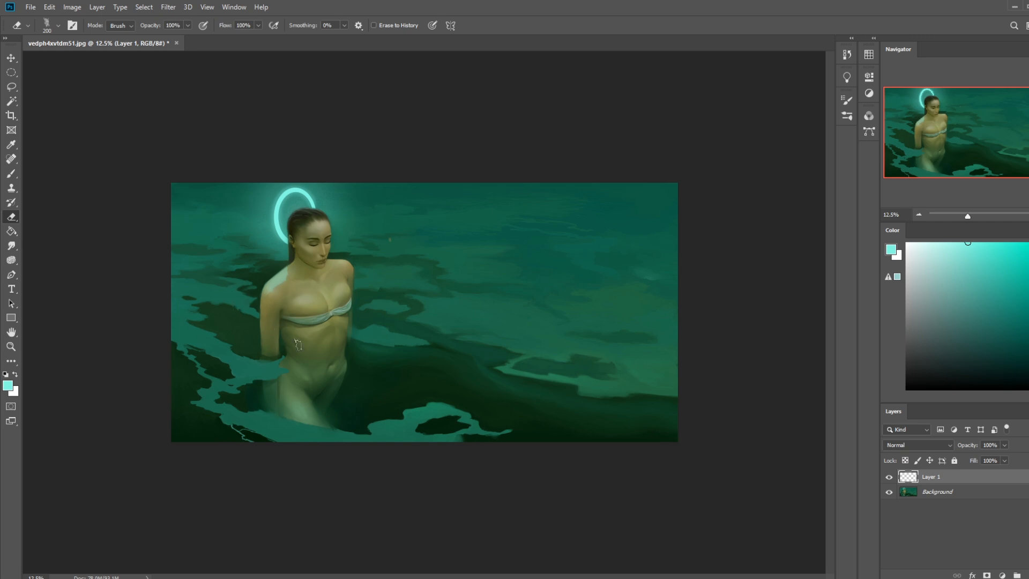
# - Add a soft cyan glow to the other shoulder on Layer 1, and erase the excess over the chest and water
pyautogui.press('b')
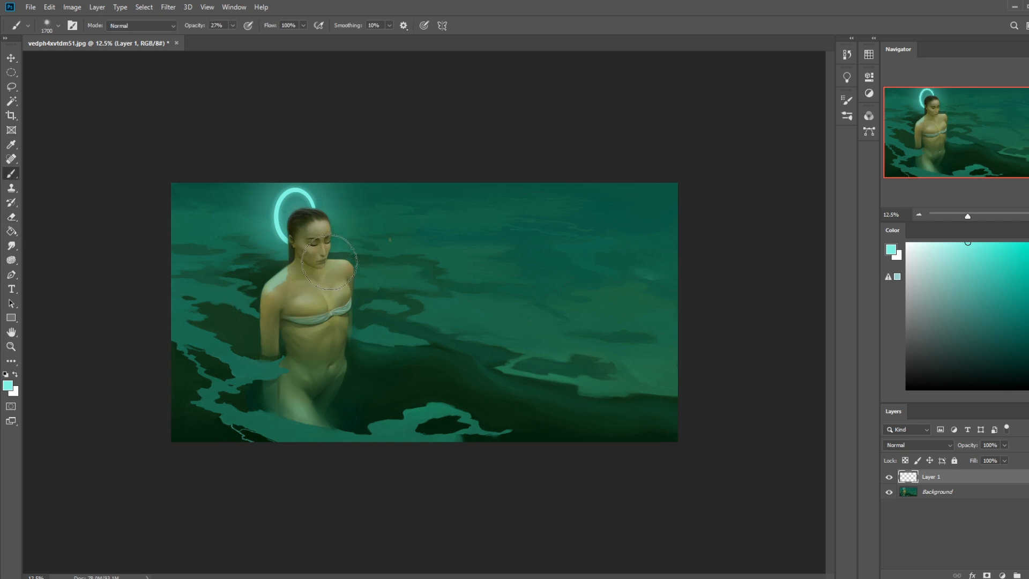
pyautogui.press('e')
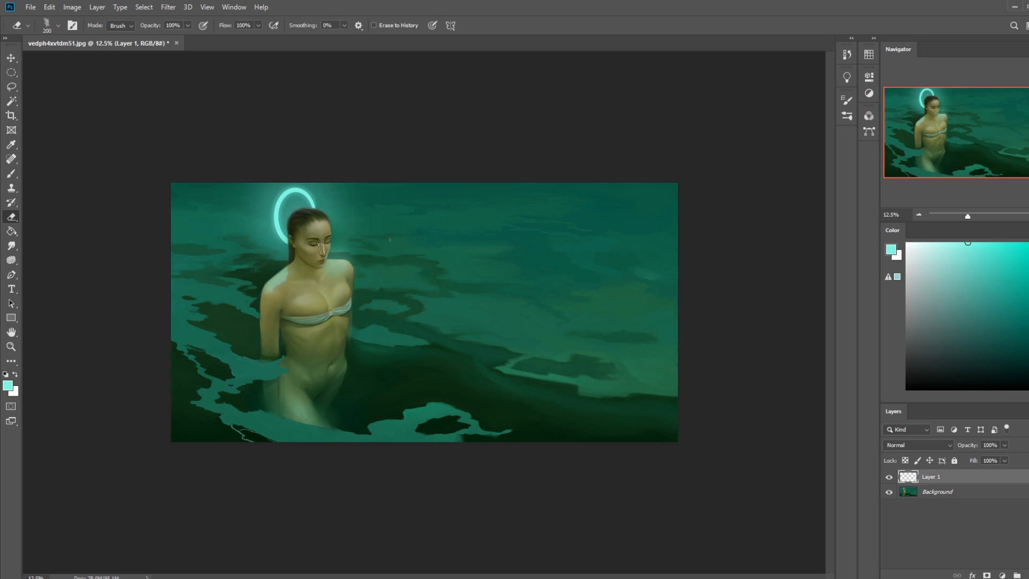
pyautogui.moveTo(313, 270); pyautogui.dragTo(364, 299)
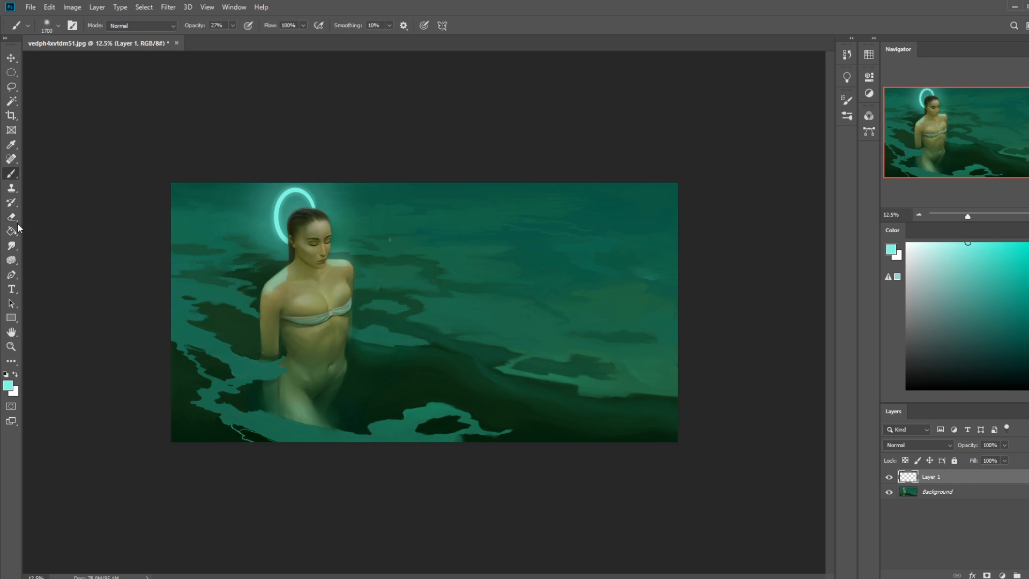
# - Switch the Eraser to a soft round brush and adjust its size for cleaning up the shoulder glow
pyautogui.click(12, 246)
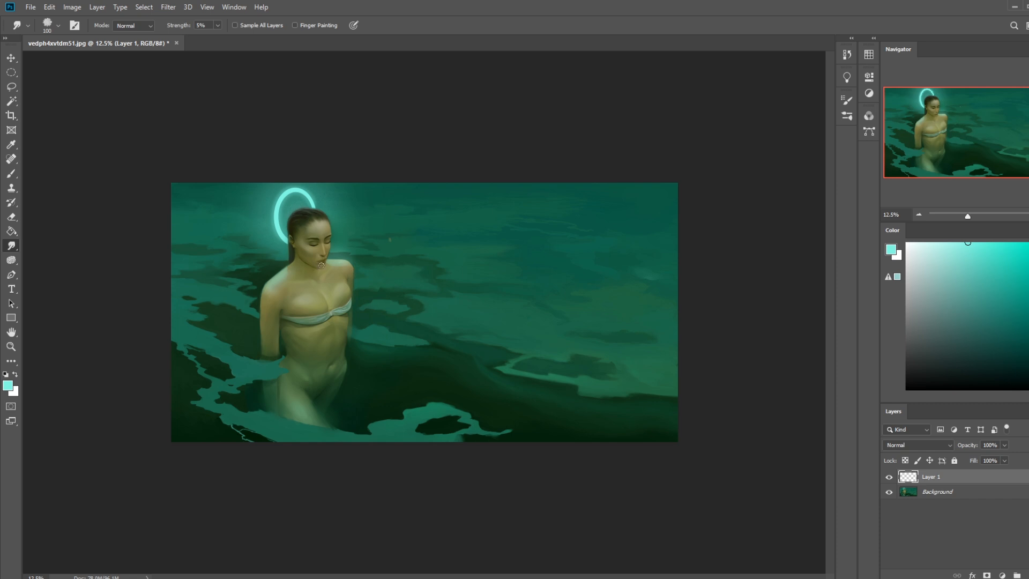
pyautogui.press('e')
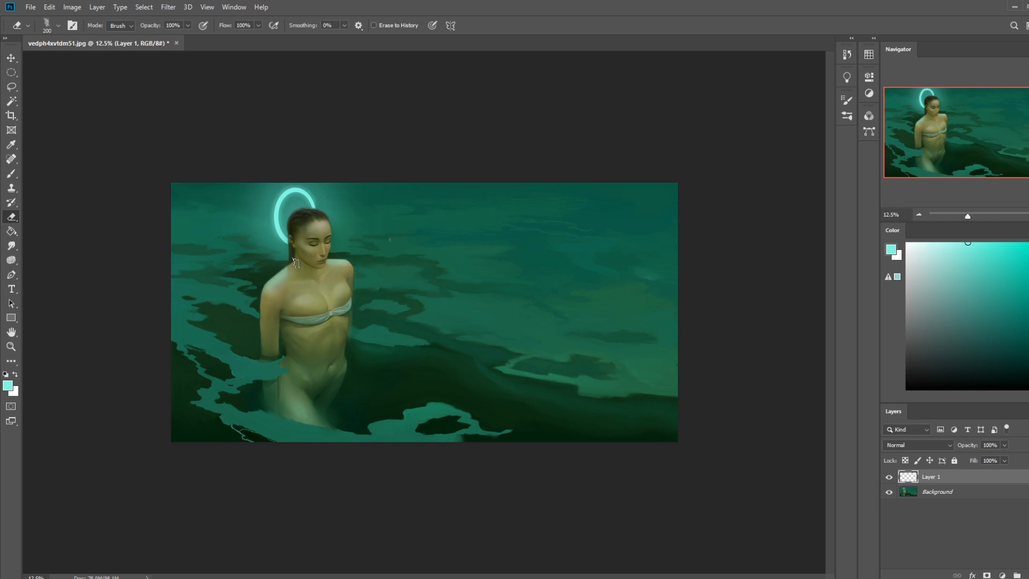
pyautogui.click(11, 246)
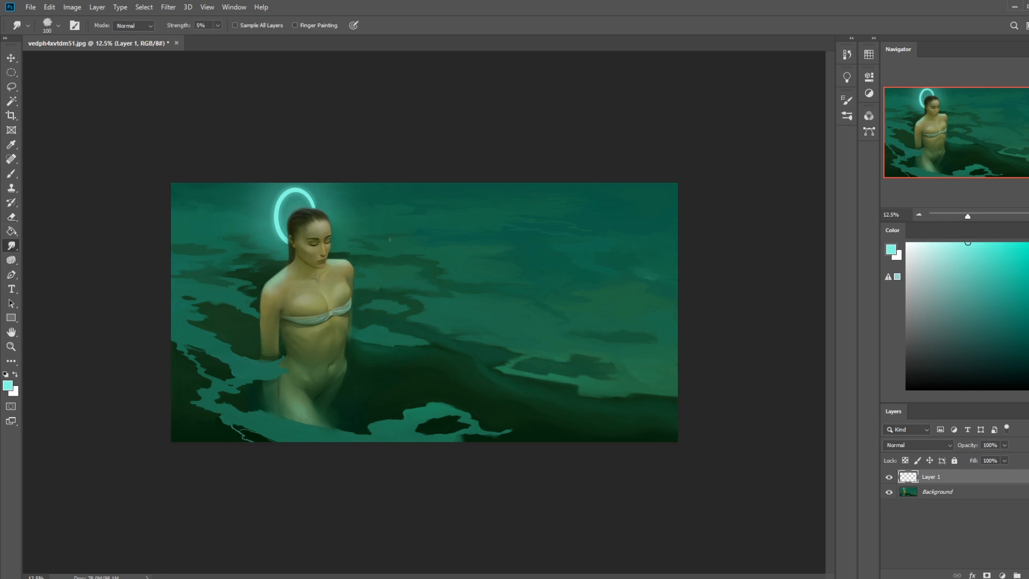
pyautogui.press('e')
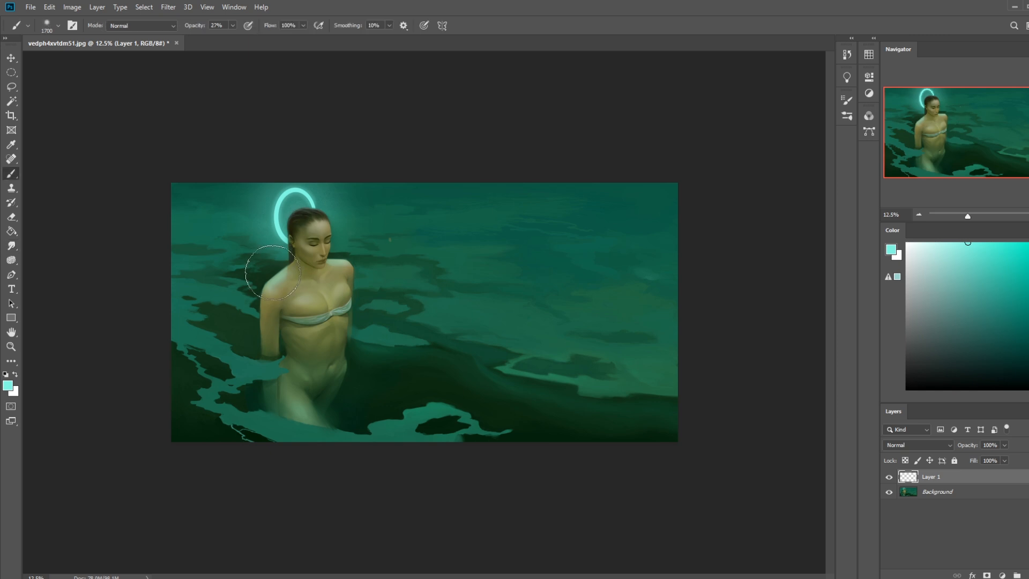
pyautogui.rightClick(361, 257)
pyautogui.click(376, 304)
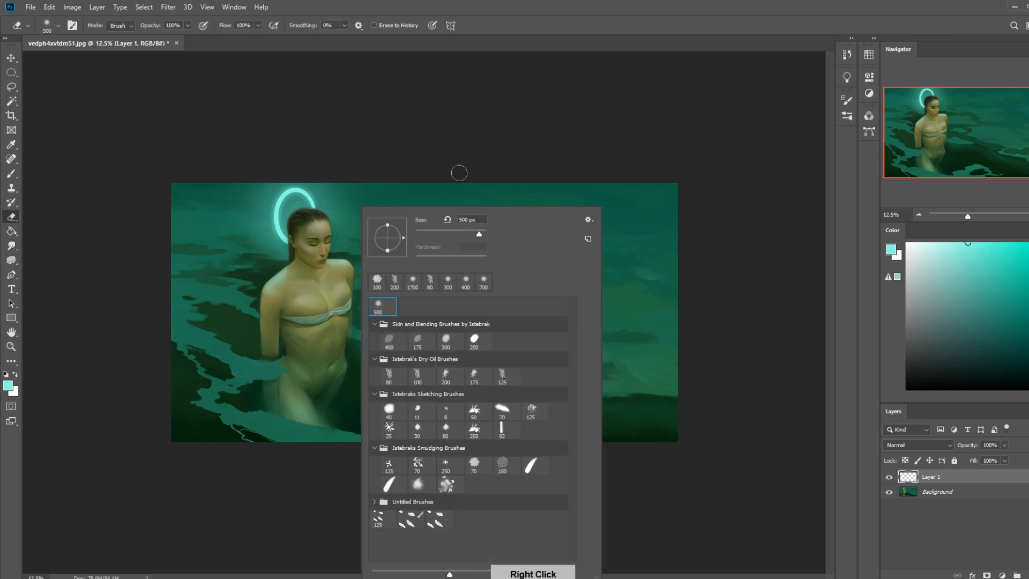
pyautogui.click(477, 122)
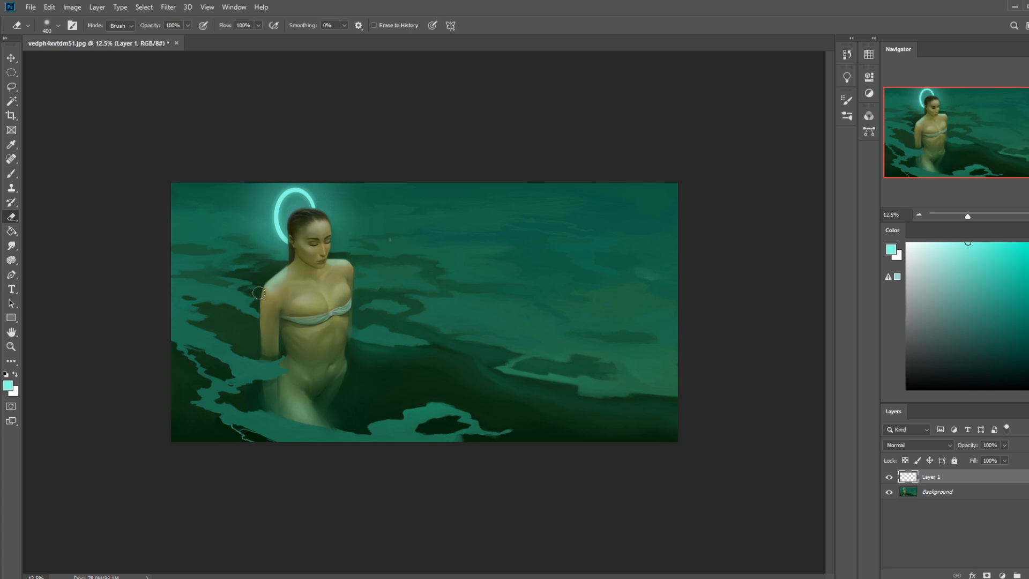
pyautogui.press(']')
pyautogui.press(']')
pyautogui.press('[')
# - Flatten the image, and brighten the halo and its glow with the Dodge tool set to Highlights at 11% exposure
pyautogui.rightClick(952, 480)
pyautogui.click(945, 355)
pyautogui.click(12, 245)
pyautogui.rightClick(12, 261)
pyautogui.click(60, 259)
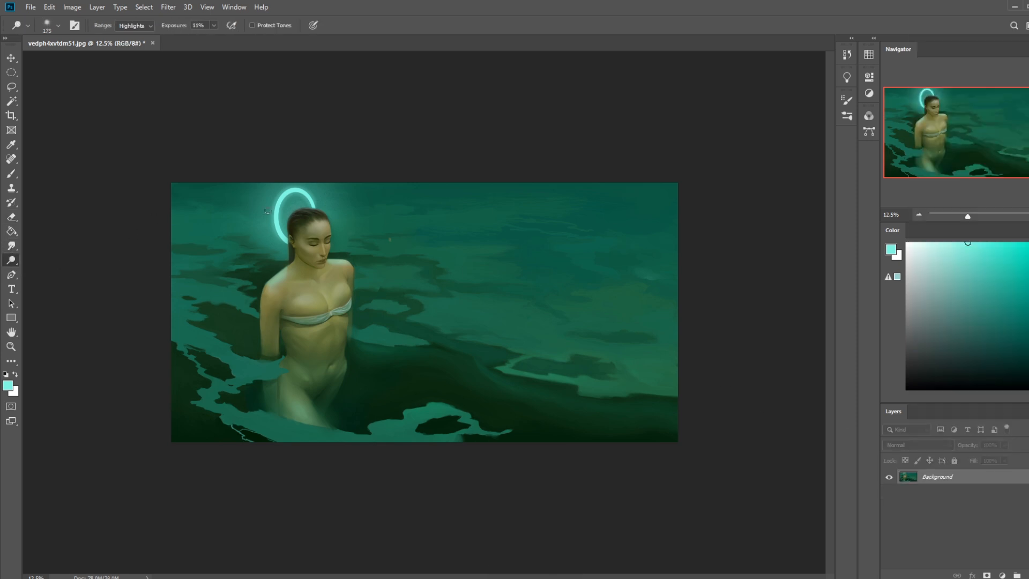
pyautogui.press(']')
pyautogui.press(']')
pyautogui.press(']')
pyautogui.press('[')
pyautogui.press('[')
pyautogui.press('[')
pyautogui.press('[')
pyautogui.press(']')
pyautogui.press(']')
pyautogui.press(']')
pyautogui.press(']')
# - Add a new layer and sample the teal of the halo's glow for the Brush
pyautogui.hotkey('ctrl', '-')
pyautogui.hotkey('ctrl', '-')
pyautogui.hotkey('ctrl', '-')
pyautogui.hotkey('ctrl', '-')
pyautogui.hotkey('ctrl', '-')
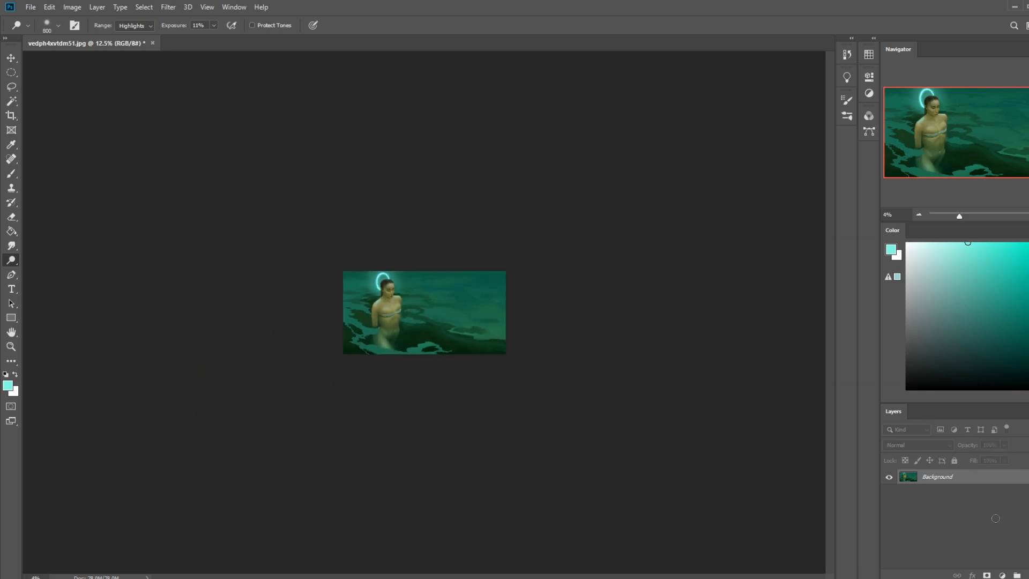
pyautogui.hotkey('ctrl', 'shift', 'alt', 'n')
pyautogui.press('b')
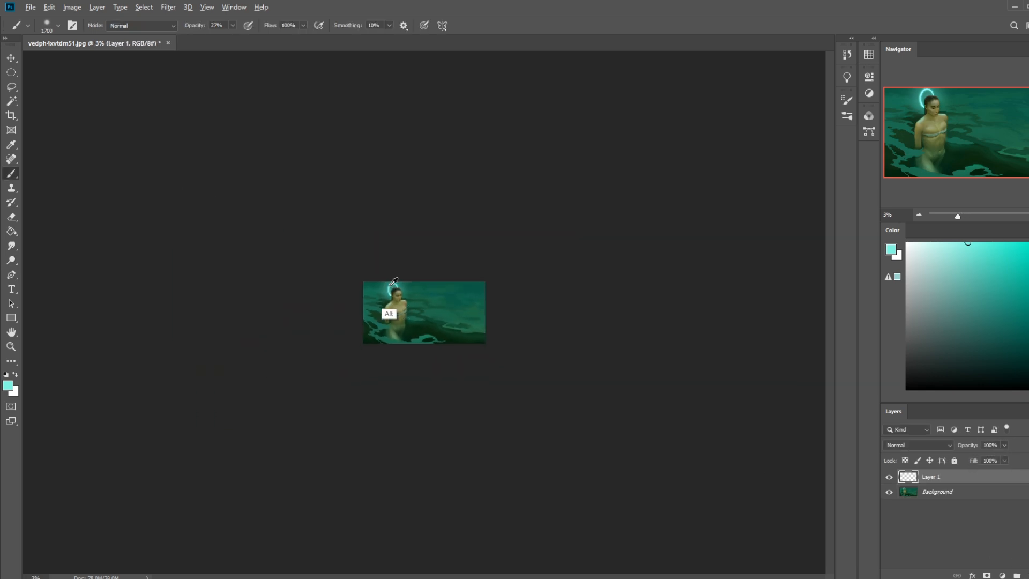
pyautogui.keyDown('alt'); pyautogui.click(393, 281); pyautogui.keyUp('alt')
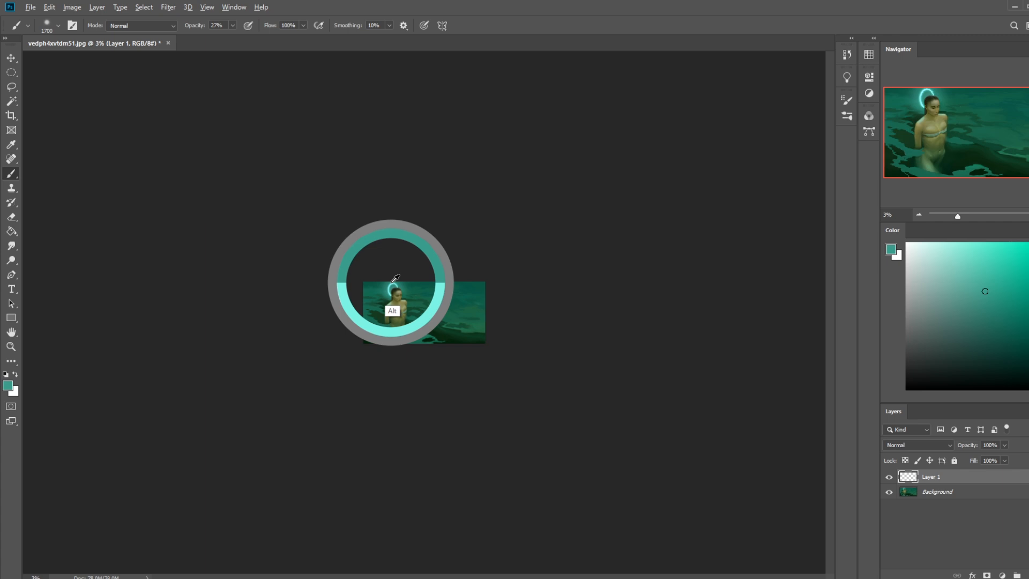
pyautogui.keyDown('alt'); pyautogui.click(397, 278); pyautogui.keyUp('alt')
# - Enlarge the brush to 3700 px and try a soft teal stroke over the lower body and surrounding water
pyautogui.press(']')
pyautogui.press(']')
pyautogui.press(']')
pyautogui.press(']')
pyautogui.press(']')
pyautogui.press(']')
pyautogui.press(']')
pyautogui.press(']')
pyautogui.press(']')
pyautogui.press(']')
pyautogui.press(']')
pyautogui.press(']')
pyautogui.press(']')
pyautogui.press(']')
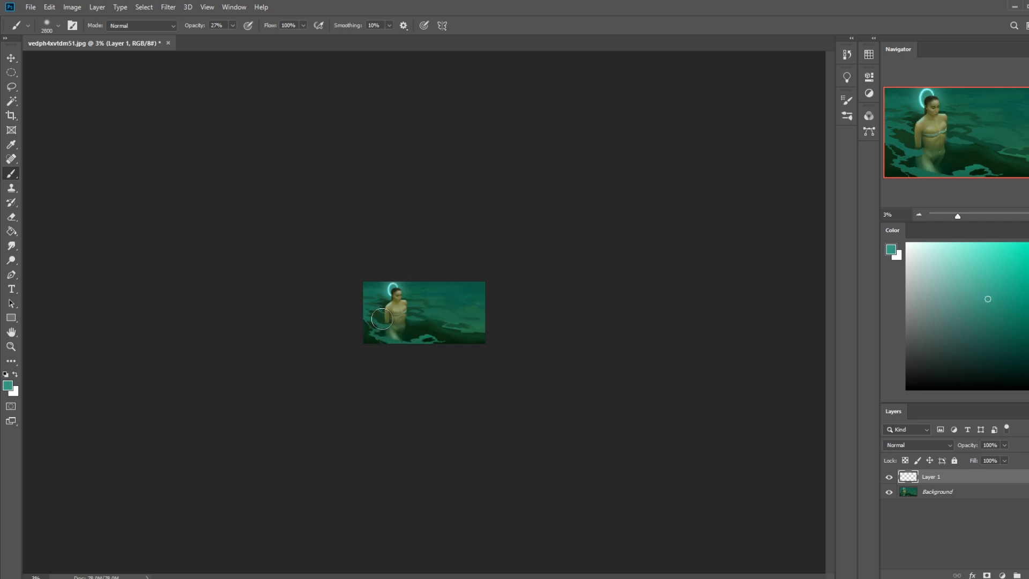
pyautogui.press(']')
pyautogui.press(']')
pyautogui.press(']')
pyautogui.moveTo(401, 318); pyautogui.dragTo(375, 340)
# - Sample the bright cyan of the halo ring as the painting color
pyautogui.keyDown('alt'); pyautogui.click(394, 282); pyautogui.keyUp('alt')
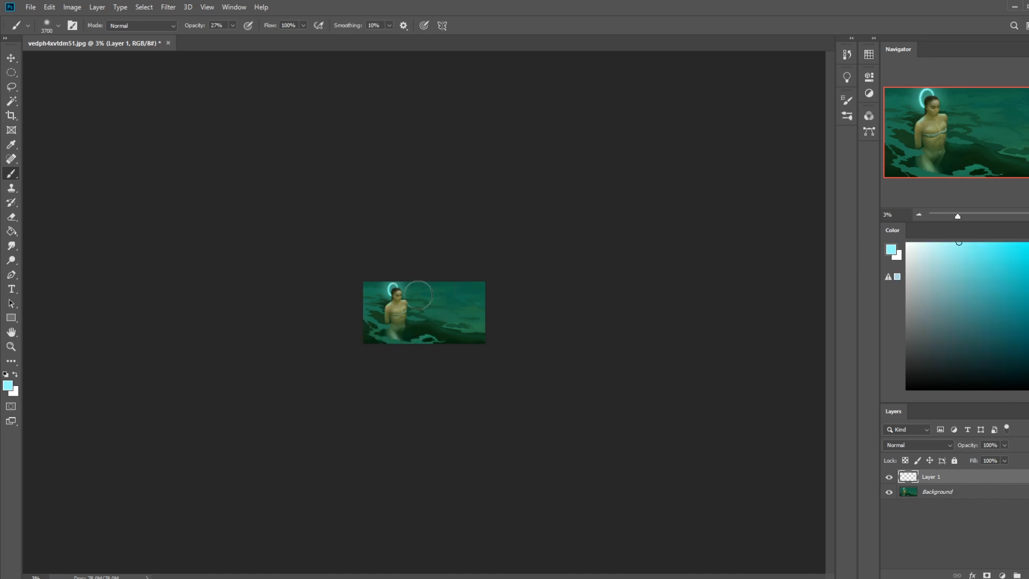
pyautogui.press('z')
pyautogui.click(434, 331)
pyautogui.moveTo(434, 331); pyautogui.dragTo(344, 136)
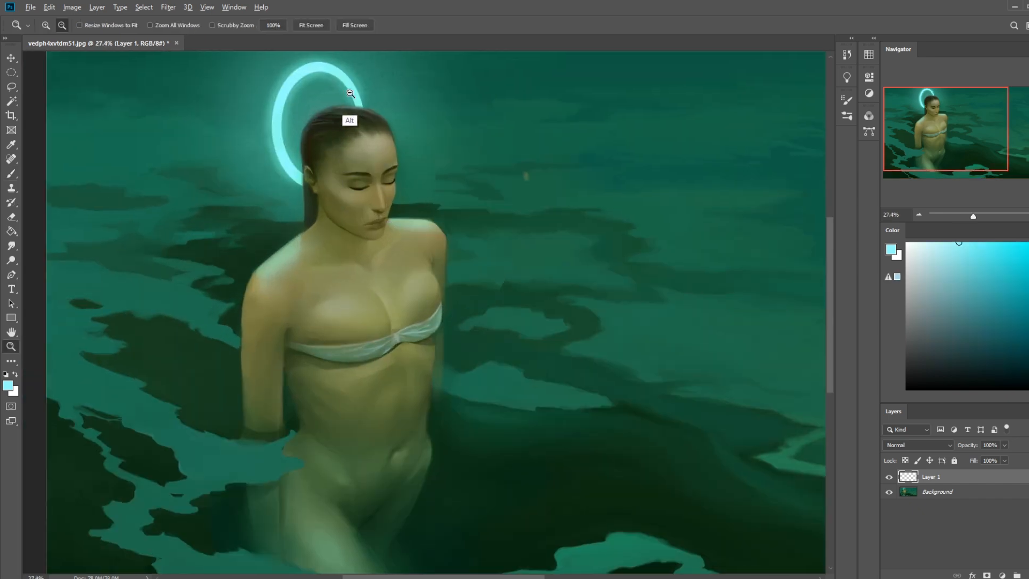
pyautogui.press('b')
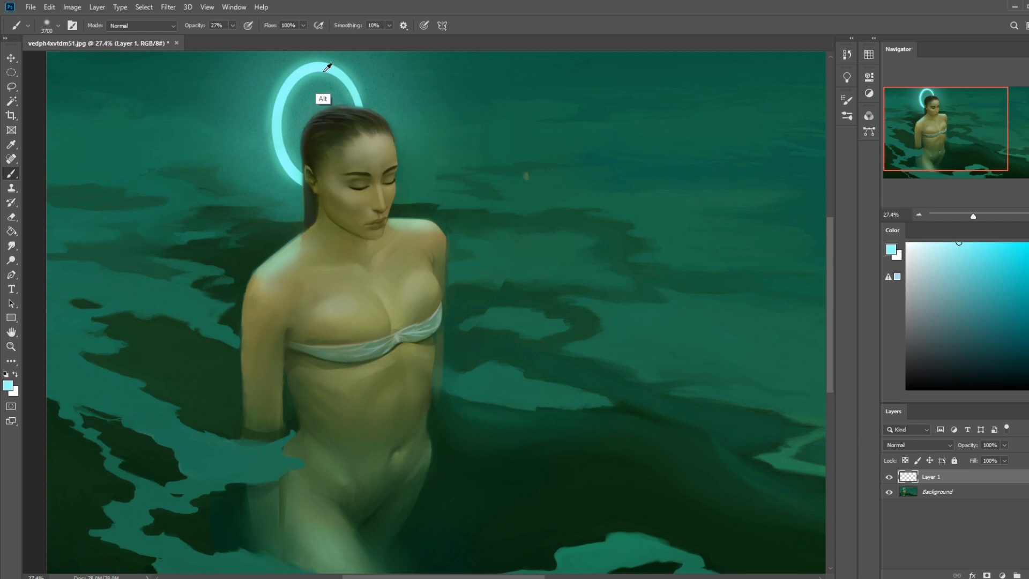
pyautogui.scroll(-3, 460, 241)
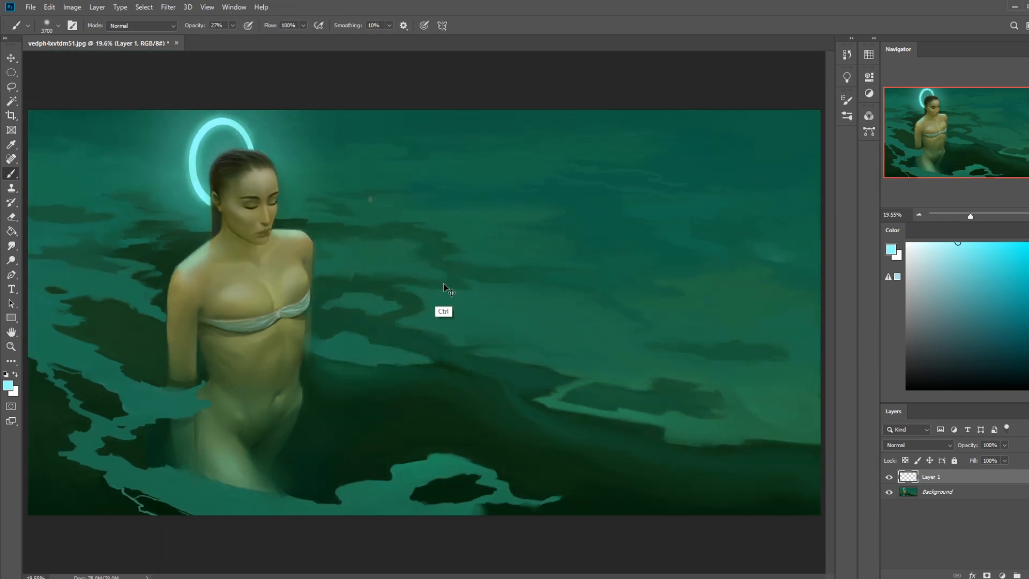
pyautogui.scroll(-3, 443, 292)
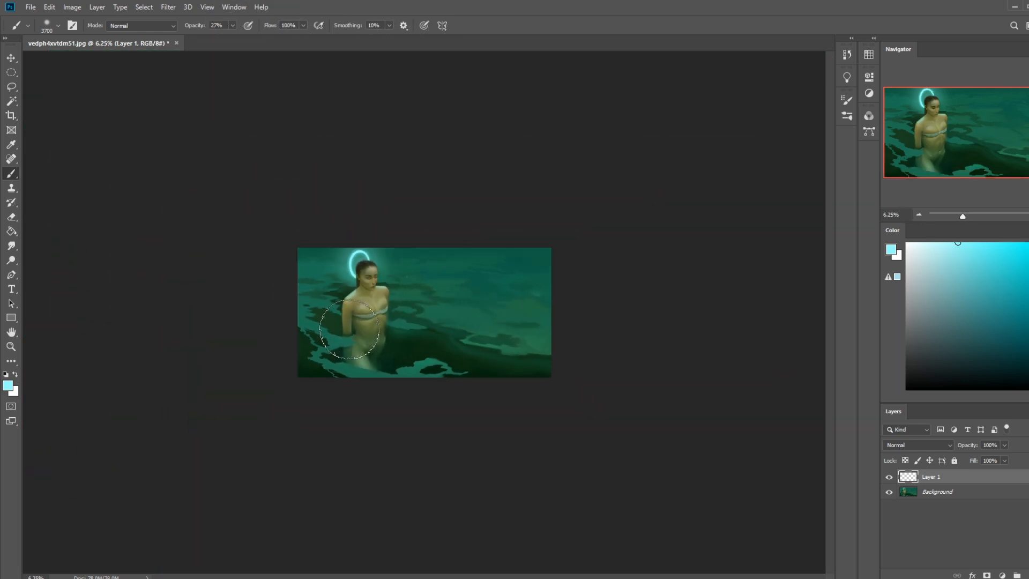
# - Try a cyan stroke across the water near the legs, undo it, and lower the brush opacity to 17%
pyautogui.moveTo(332, 341)
pyautogui.mouseDown()
pyautogui.moveTo(418, 340)
pyautogui.moveTo(420, 375)
pyautogui.mouseUp()
pyautogui.hotkey('ctrl', 'z')
pyautogui.click(232, 26)
pyautogui.moveTo(231, 41); pyautogui.dragTo(224, 41)
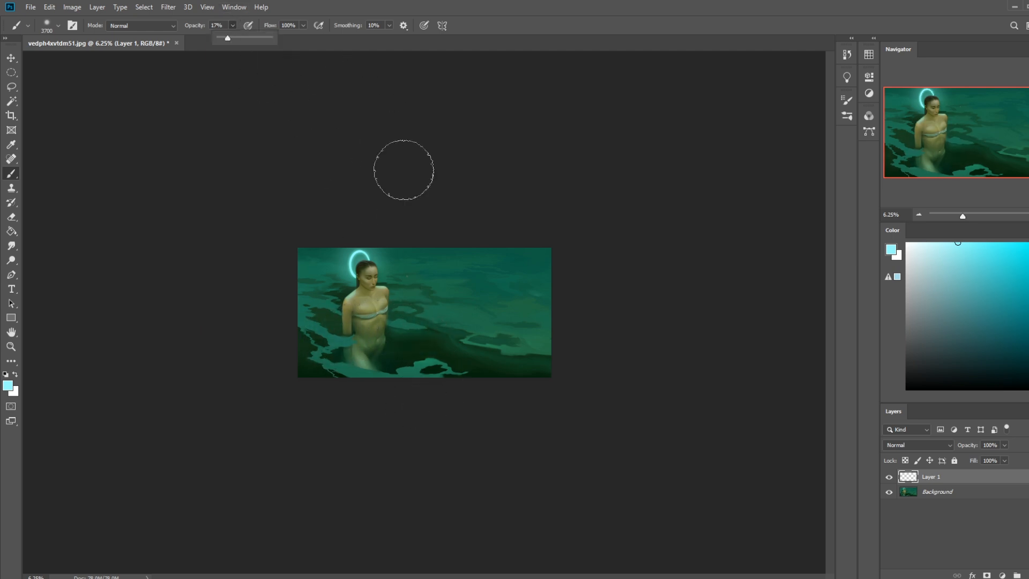
# - Paint a soft cyan glow over the water on both sides of the figure's waist on Layer 1, varying the brush size
pyautogui.press(']')
pyautogui.press(']')
pyautogui.press(']')
pyautogui.press(']')
pyautogui.press(']')
pyautogui.press('[')
pyautogui.press('[')
pyautogui.press('[')
pyautogui.moveTo(400, 333)
pyautogui.mouseDown()
pyautogui.moveTo(343, 338)
pyautogui.moveTo(391, 328)
pyautogui.moveTo(344, 322)
pyautogui.moveTo(408, 325)
pyautogui.moveTo(322, 348)
pyautogui.mouseUp()
pyautogui.press('[')
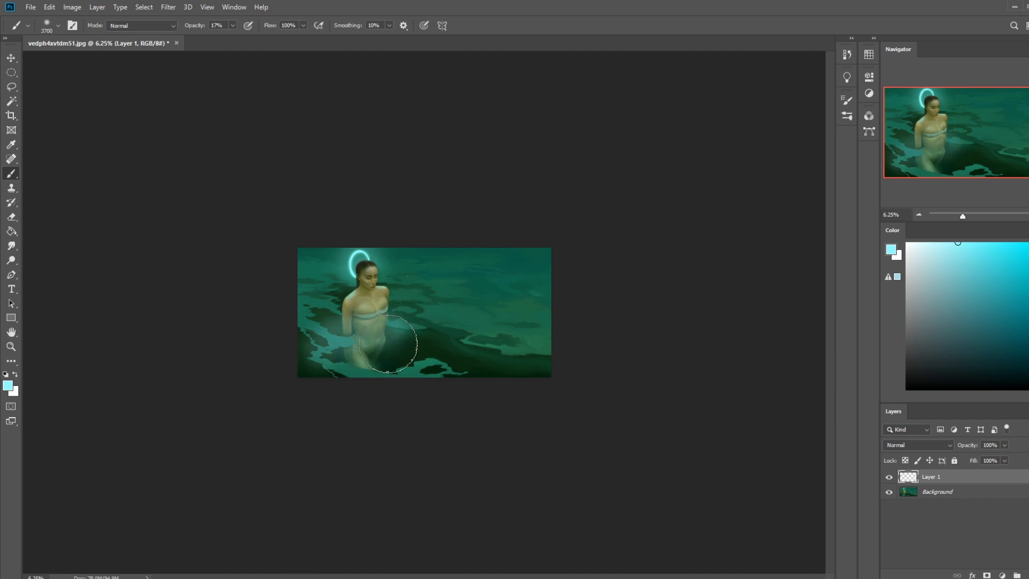
pyautogui.press(']')
pyautogui.press(']')
pyautogui.press(']')
pyautogui.press(']')
pyautogui.press(']')
pyautogui.press(']')
pyautogui.press(']')
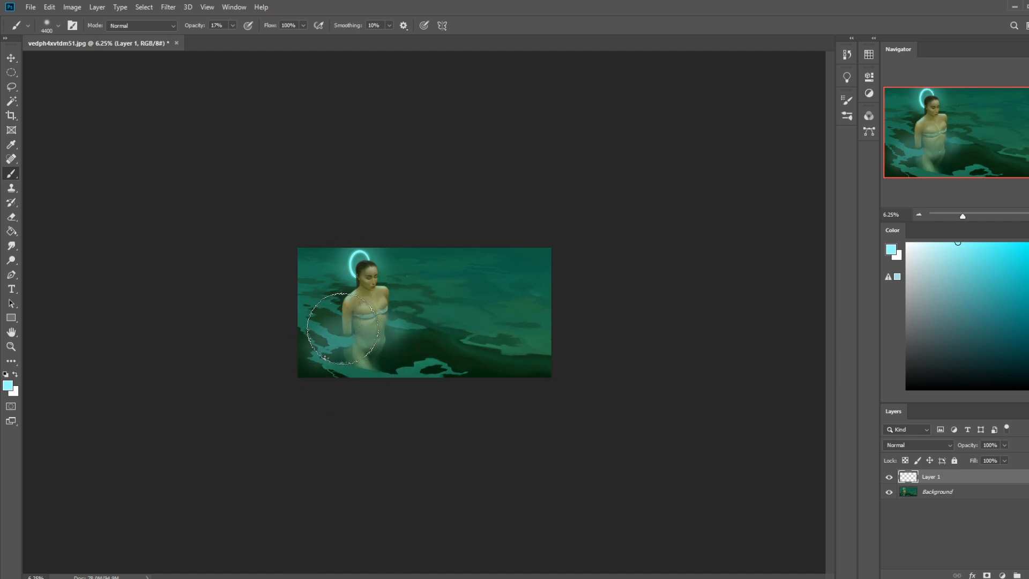
# - Switch the Eraser to a textured 250 px brush and erase the cyan glow from the figure's arm, torso, and hips
pyautogui.press('e')
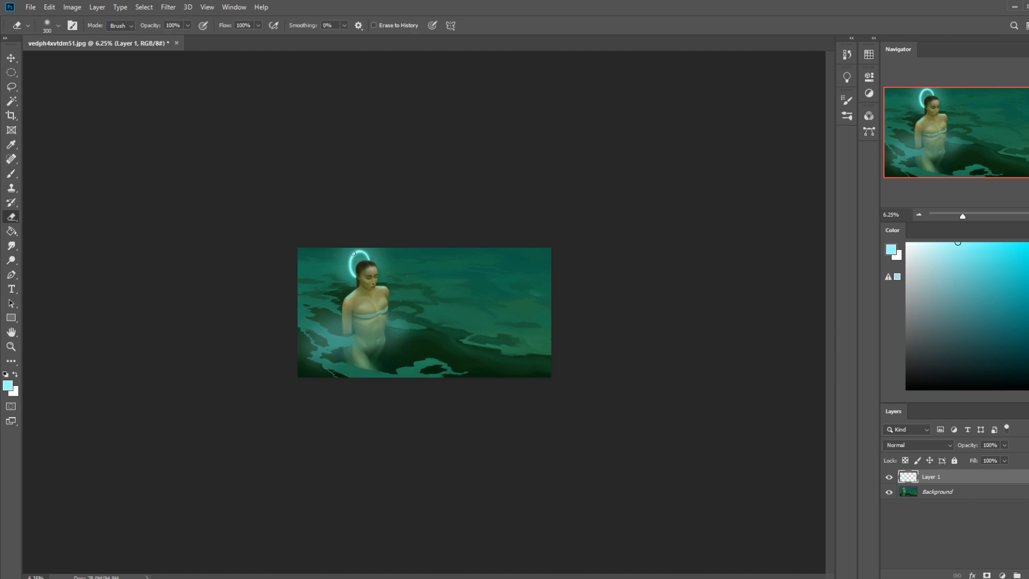
pyautogui.rightClick(397, 346)
pyautogui.click(446, 377)
pyautogui.press('Return')
pyautogui.hotkey('ctrl', '+')
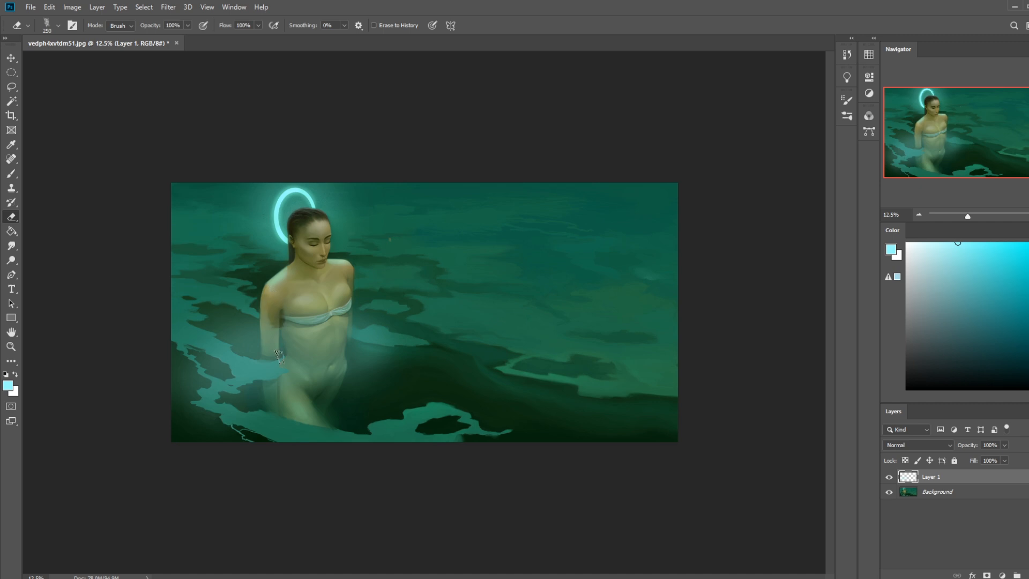
pyautogui.press(']')
pyautogui.press(']')
pyautogui.moveTo(269, 325)
pyautogui.mouseDown()
pyautogui.moveTo(270, 350)
pyautogui.moveTo(268, 322)
pyautogui.moveTo(298, 357)
pyautogui.moveTo(307, 298)
pyautogui.moveTo(313, 366)
pyautogui.moveTo(313, 282)
pyautogui.moveTo(296, 272)
pyautogui.moveTo(322, 341)
pyautogui.moveTo(318, 275)
pyautogui.moveTo(322, 338)
pyautogui.moveTo(329, 286)
pyautogui.moveTo(331, 351)
pyautogui.moveTo(336, 283)
pyautogui.mouseUp()
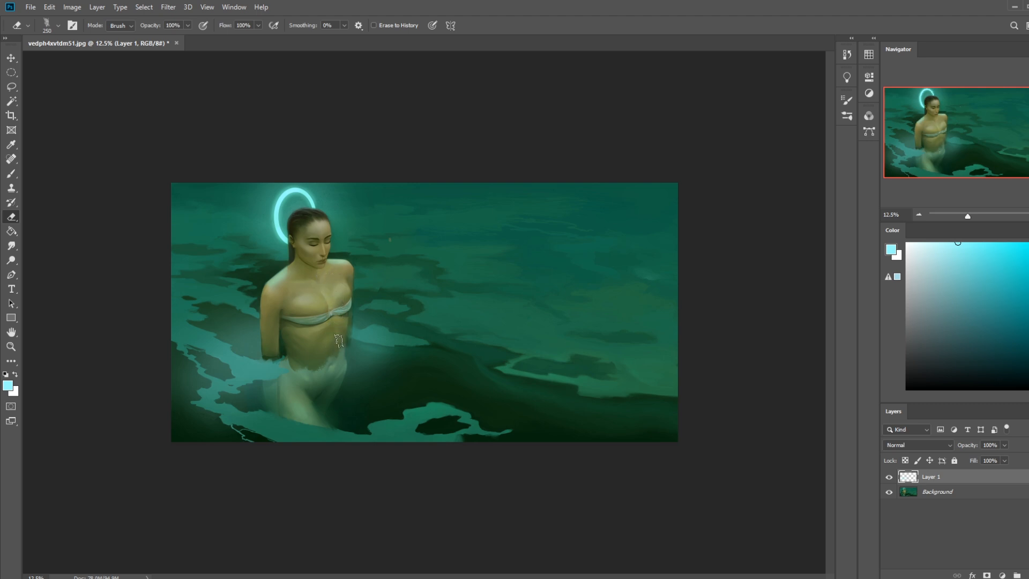
pyautogui.press('ctrl')
pyautogui.moveTo(341, 346); pyautogui.dragTo(338, 369)
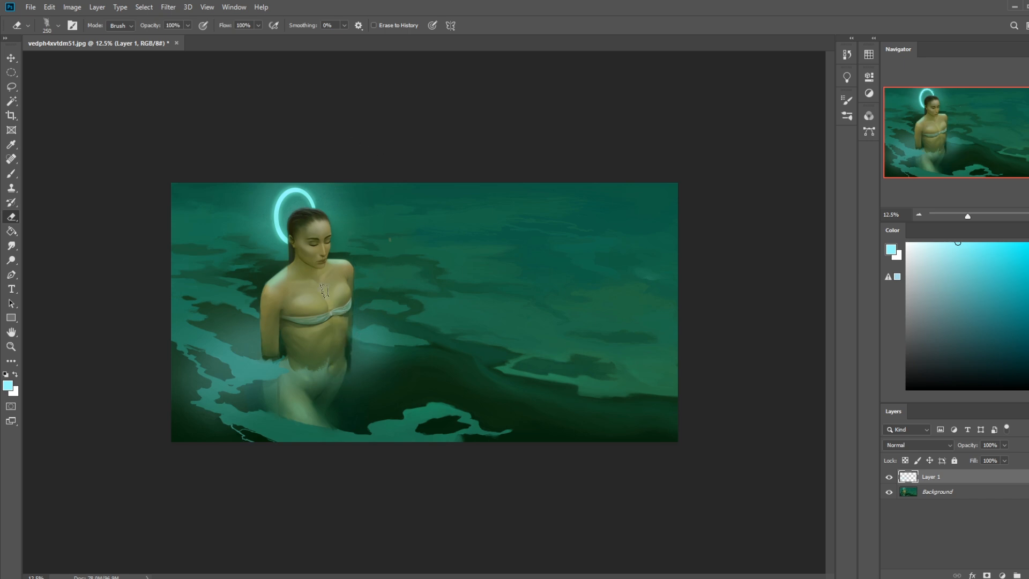
pyautogui.moveTo(338, 361)
pyautogui.mouseDown()
pyautogui.moveTo(298, 354)
pyautogui.moveTo(286, 338)
pyautogui.moveTo(270, 369)
pyautogui.mouseUp()
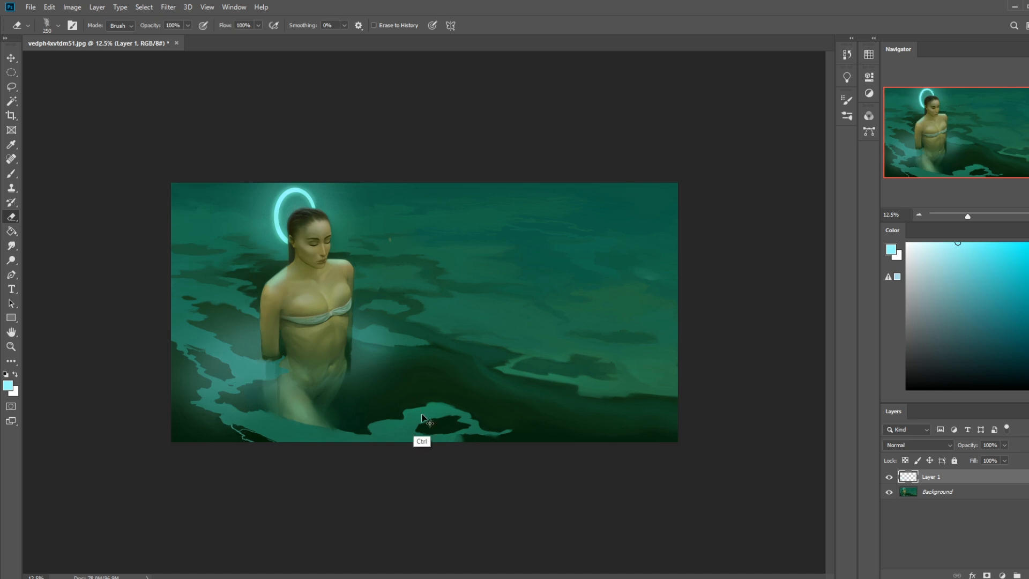
pyautogui.hotkey('ctrl', '-')
pyautogui.hotkey('ctrl', '-')
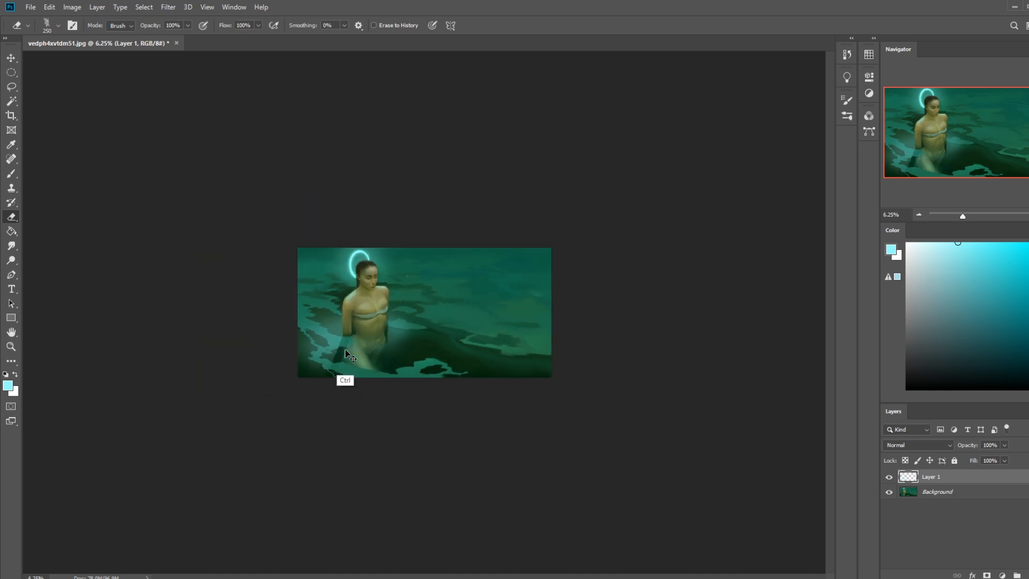
pyautogui.moveTo(346, 358)
pyautogui.mouseDown()
pyautogui.moveTo(352, 332)
pyautogui.moveTo(365, 363)
pyautogui.moveTo(359, 329)
pyautogui.mouseUp()
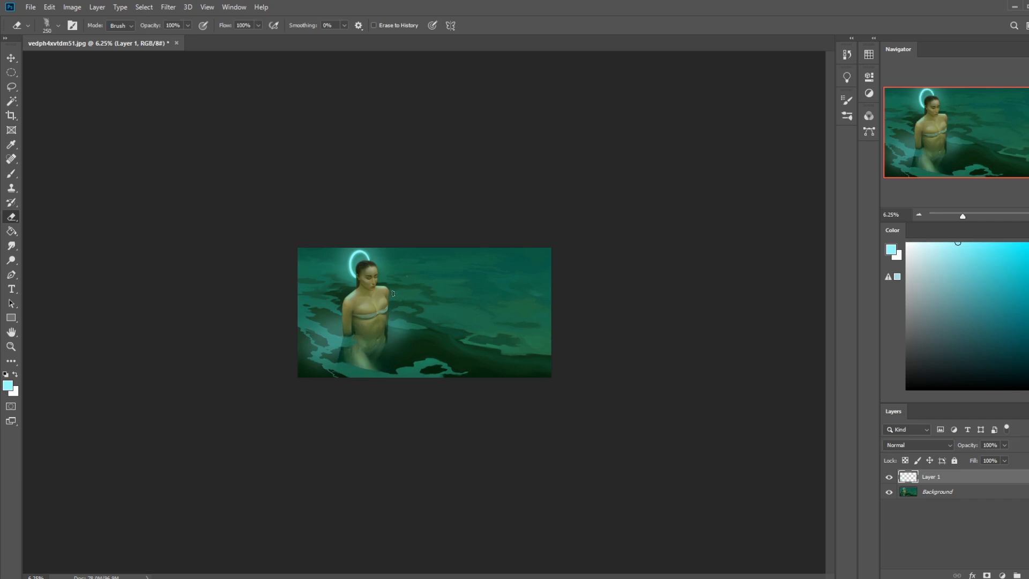
# - Lasso the glow over the lower body and nearby dark water on Layer 1, clear it, and deselect the area
pyautogui.press('l')
pyautogui.moveTo(384, 333)
pyautogui.mouseDown()
pyautogui.moveTo(463, 372)
pyautogui.moveTo(404, 400)
pyautogui.moveTo(352, 396)
pyautogui.moveTo(345, 374)
pyautogui.moveTo(356, 335)
pyautogui.moveTo(385, 334)
pyautogui.mouseUp()
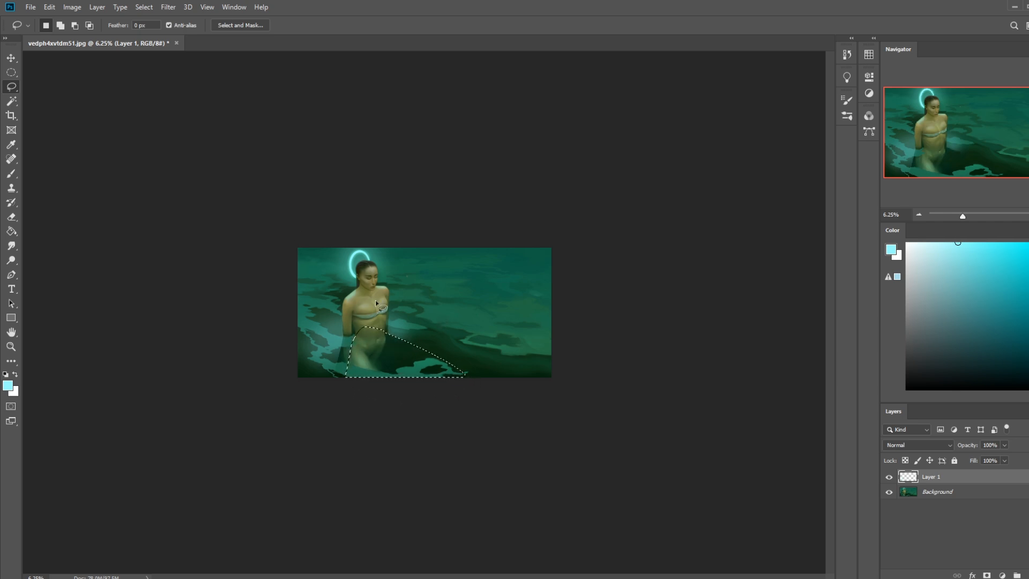
pyautogui.press('m')
pyautogui.rightClick(368, 328)
pyautogui.click(379, 324)
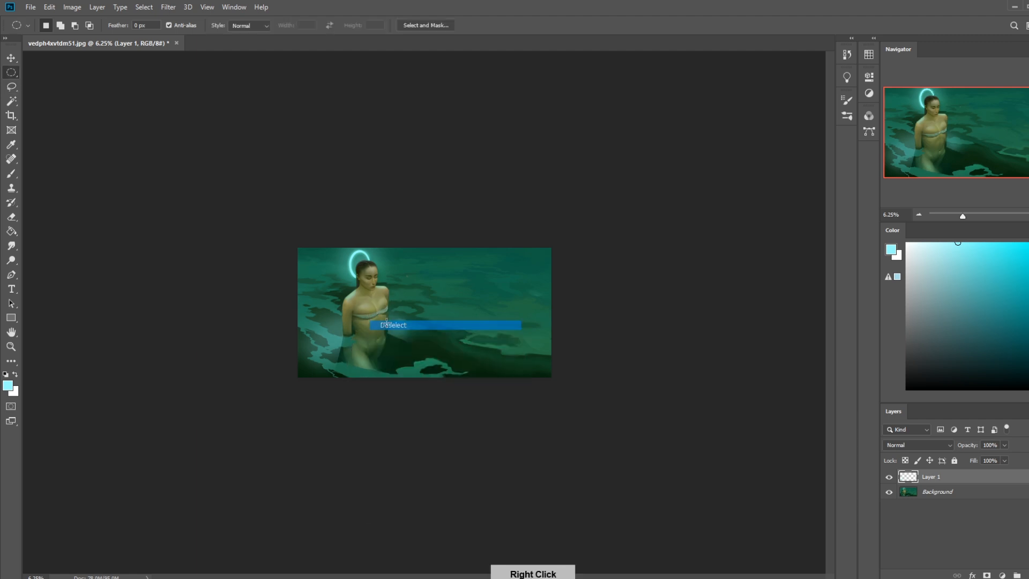
# - Erase part of the glow over the water beside the arm, and soften Layer 1 with a Gaussian Blur
pyautogui.press('e')
pyautogui.moveTo(316, 332); pyautogui.dragTo(327, 335)
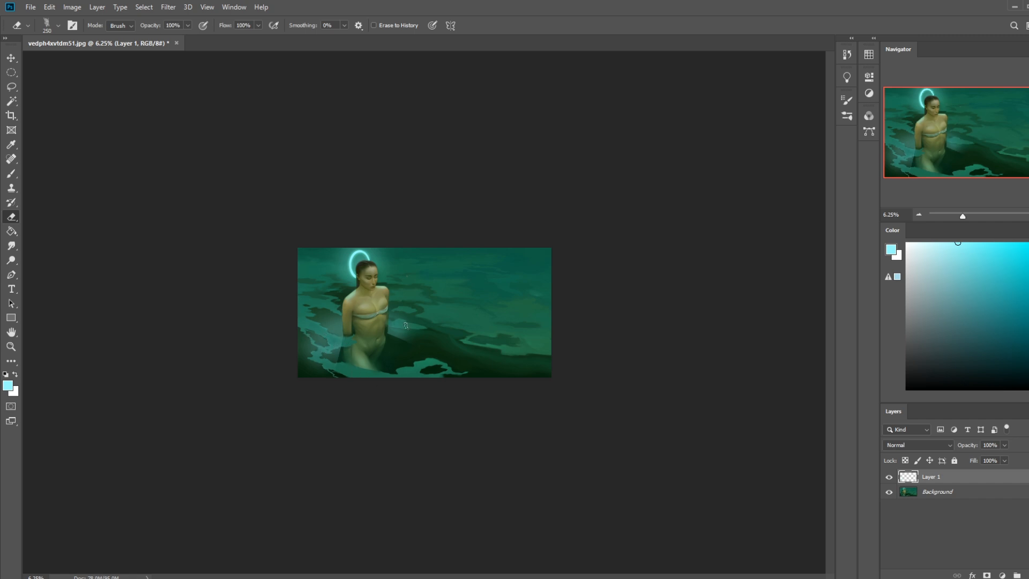
pyautogui.click(169, 7)
pyautogui.moveTo(193, 133)
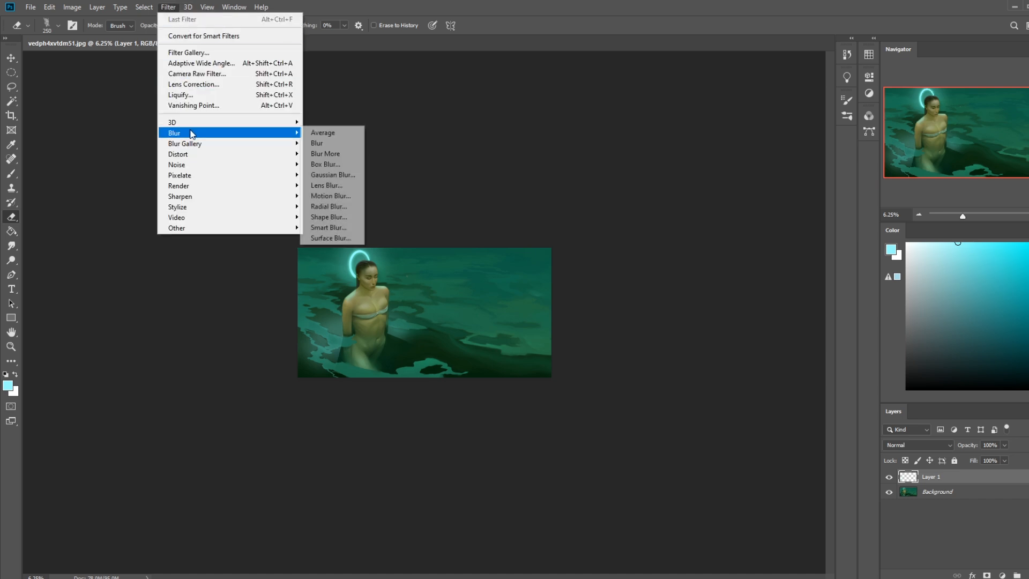
pyautogui.click(345, 176)
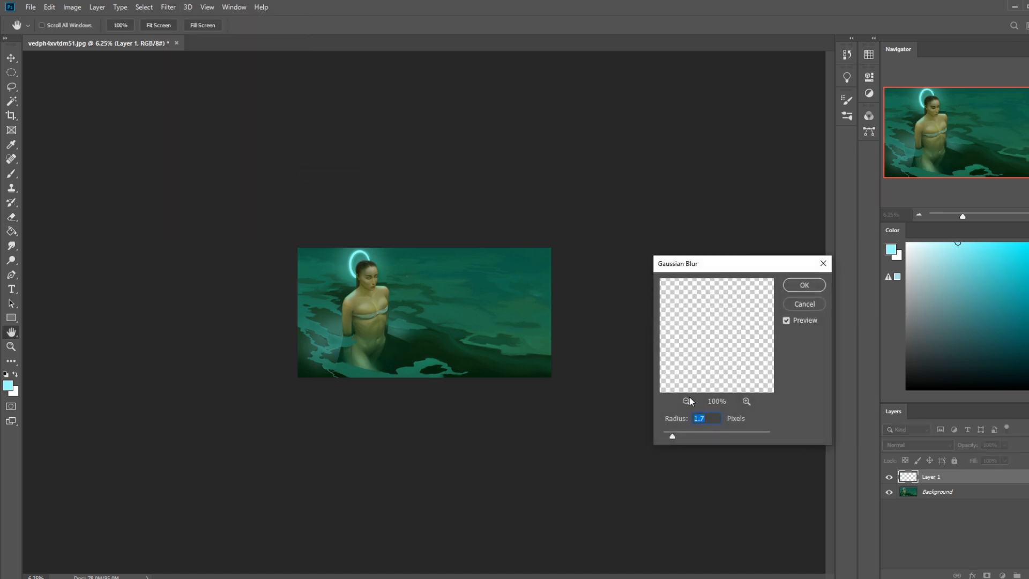
pyautogui.moveTo(679, 434); pyautogui.dragTo(685, 433)
pyautogui.moveTo(731, 437); pyautogui.dragTo(725, 436)
pyautogui.click(806, 284)
# - Sample the muted teal of the water beside the hips, reduce the brush to 3700 px, and paint softly around the arm
pyautogui.press('b')
pyautogui.keyDown('alt'); pyautogui.click(339, 354); pyautogui.keyUp('alt')
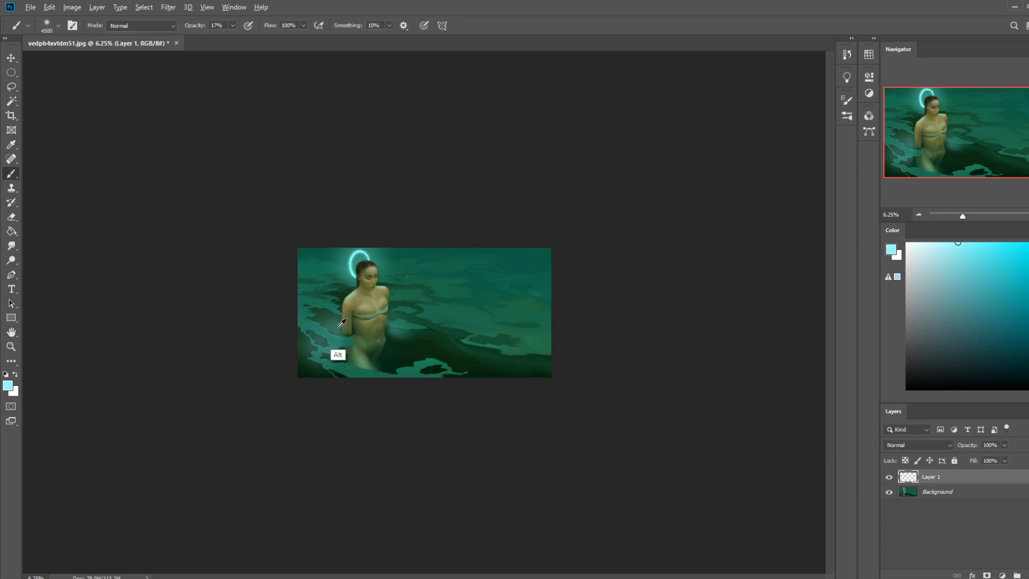
pyautogui.press('[')
pyautogui.press('[')
pyautogui.press('[')
pyautogui.press('[')
pyautogui.press('[')
pyautogui.press('[')
pyautogui.press('[')
pyautogui.press('[')
pyautogui.press('[')
pyautogui.press('[')
pyautogui.press('[')
pyautogui.press('[')
pyautogui.press('[')
pyautogui.press('[')
pyautogui.press('[')
pyautogui.press('[')
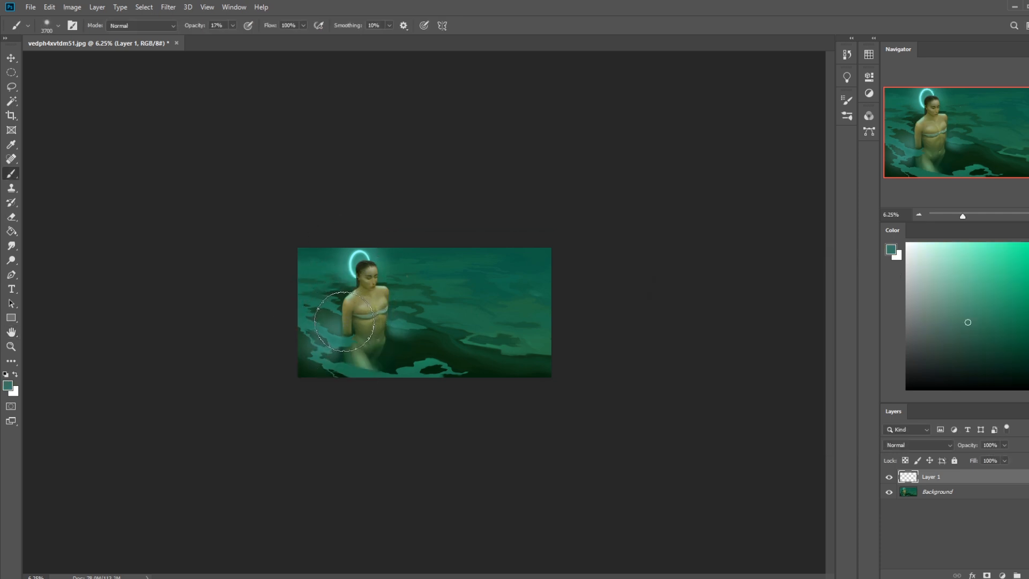
pyautogui.moveTo(345, 322); pyautogui.dragTo(350, 323)
# - Reduce the brush size well below 3700 px and raise its opacity to 35%
pyautogui.press('[')
pyautogui.press('[')
pyautogui.press('[')
pyautogui.press('[')
pyautogui.press('[')
pyautogui.press('[')
pyautogui.press('[')
pyautogui.press('[')
pyautogui.press('[')
pyautogui.press('[')
pyautogui.press('[')
pyautogui.press('[')
pyautogui.press('[')
pyautogui.press('[')
pyautogui.press('[')
pyautogui.click(233, 25)
pyautogui.moveTo(231, 38); pyautogui.dragTo(241, 38)
pyautogui.press('[')
pyautogui.press('[')
# - Set the Eraser to a soft round tip, enlarged to 4600 px with 33% opacity
pyautogui.press('e')
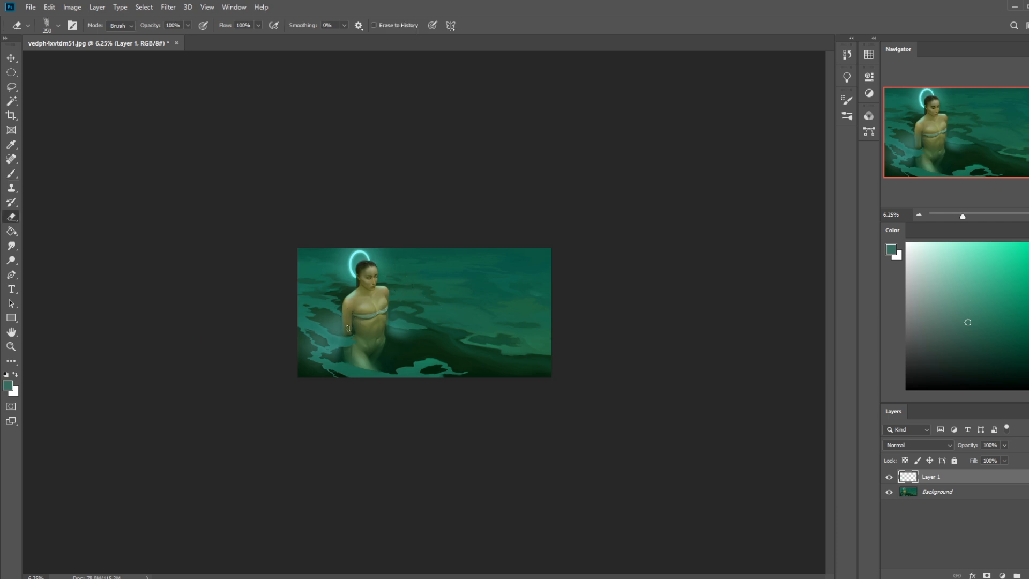
pyautogui.press('ctrl')
pyautogui.rightClick(383, 309)
pyautogui.rightClick(412, 305)
pyautogui.click(471, 346)
pyautogui.press('Return')
pyautogui.press(']')
pyautogui.press(']')
pyautogui.press(']')
pyautogui.press(']')
pyautogui.press(']')
pyautogui.press(']')
pyautogui.press(']')
pyautogui.press(']')
pyautogui.press(']')
pyautogui.press(']')
pyautogui.press(']')
pyautogui.press(']')
pyautogui.hotkey('ctrl', '-')
pyautogui.hotkey('ctrl', '-')
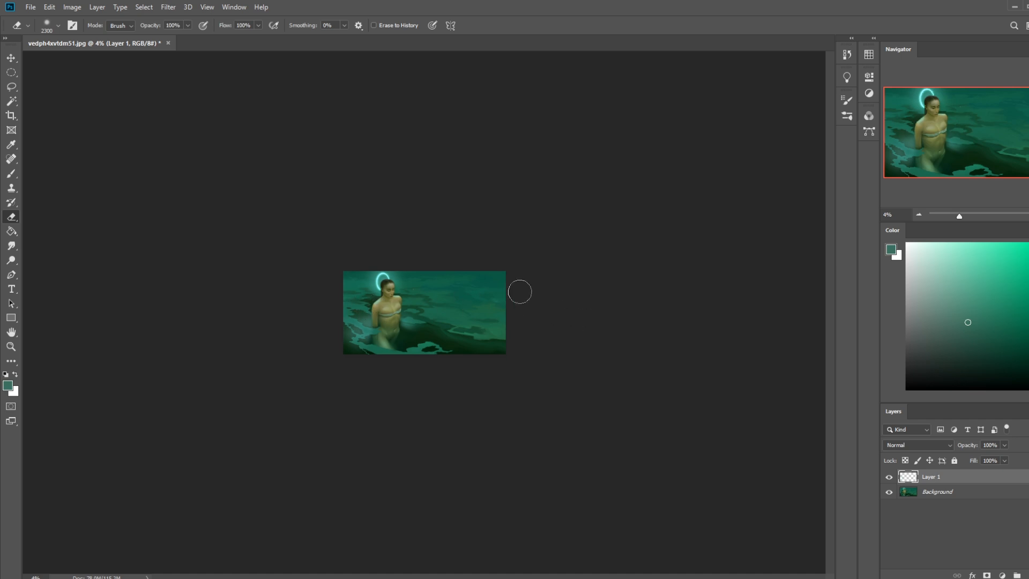
pyautogui.press(']')
pyautogui.press(']')
pyautogui.press(']')
pyautogui.press(']')
pyautogui.press(']')
pyautogui.press(']')
pyautogui.press(']')
pyautogui.press(']')
pyautogui.press(']')
pyautogui.click(188, 25)
pyautogui.press(']')
pyautogui.press(']')
pyautogui.press(']')
pyautogui.press(']')
pyautogui.press(']')
pyautogui.press(']')
pyautogui.press(']')
pyautogui.press(']')
pyautogui.press(']')
pyautogui.press(']')
pyautogui.press(']')
pyautogui.press(']')
pyautogui.press(']')
# - Add a new layer above Layer 1 and fill it with a very dark green based on the shadowed water
pyautogui.hotkey('ctrl', 'shift', 'alt', 'n')
pyautogui.press('g')
pyautogui.keyDown('alt'); pyautogui.click(432, 351); pyautogui.keyUp('alt')
pyautogui.moveTo(1000, 365); pyautogui.dragTo(1006, 371)
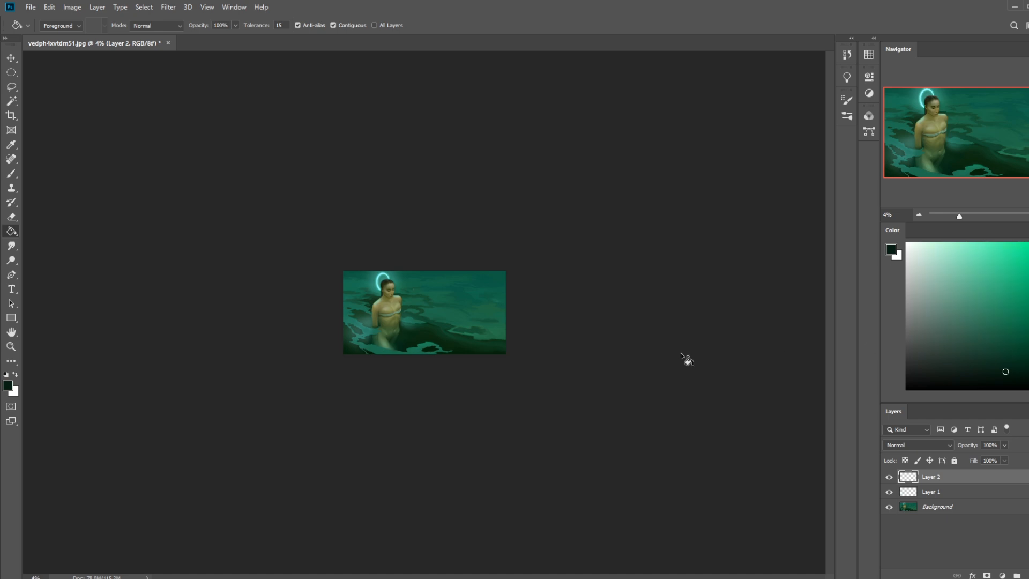
pyautogui.click(500, 351)
# - Set the dark green layer's blend mode to Darken and its fill to 28%
pyautogui.click(914, 445)
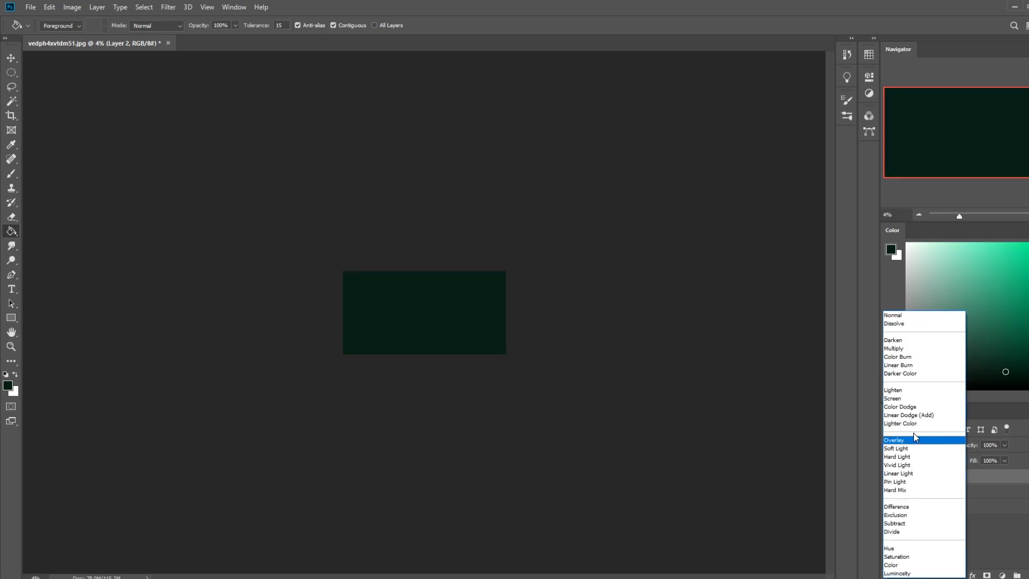
pyautogui.click(893, 340)
pyautogui.moveTo(1004, 461); pyautogui.dragTo(974, 475)
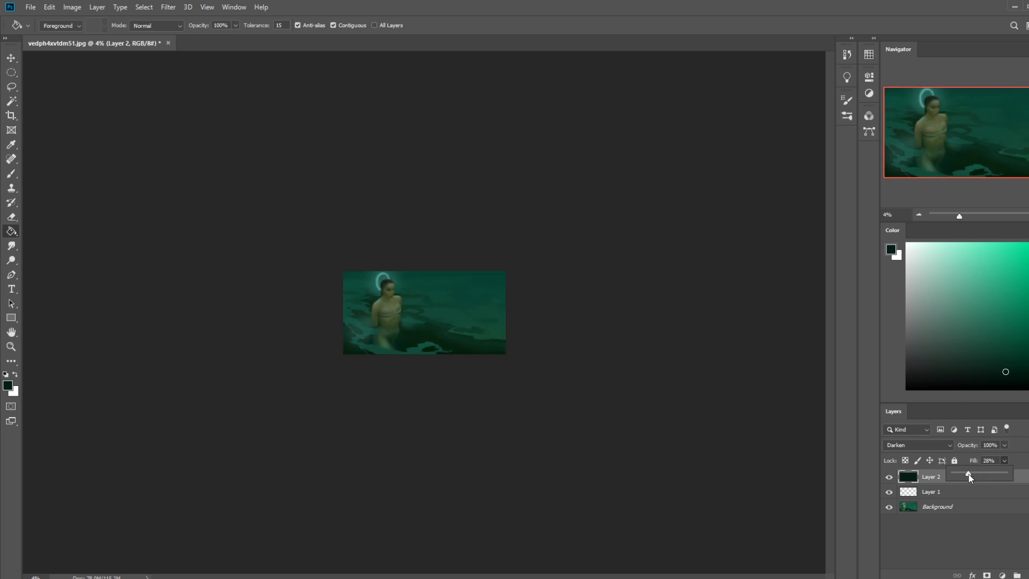
# - Erase the darkening layer around the halo, head, and shoulders, raising the Eraser opacity to 100%
pyautogui.press('e')
pyautogui.moveTo(394, 277); pyautogui.dragTo(383, 280)
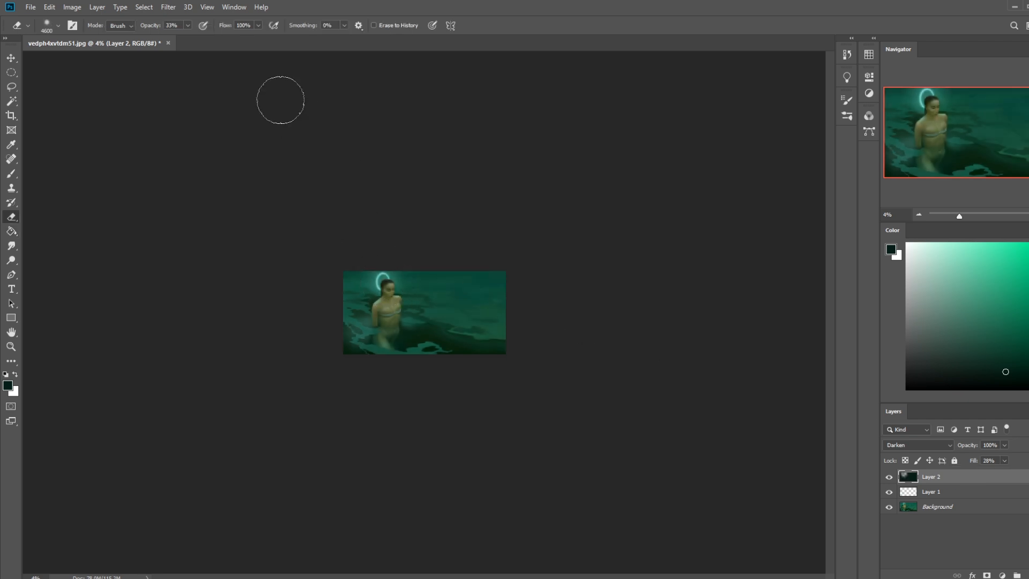
pyautogui.click(187, 25)
pyautogui.moveTo(189, 40); pyautogui.dragTo(287, 46)
pyautogui.moveTo(386, 275)
pyautogui.mouseDown()
pyautogui.moveTo(370, 330)
pyautogui.moveTo(388, 296)
pyautogui.mouseUp()
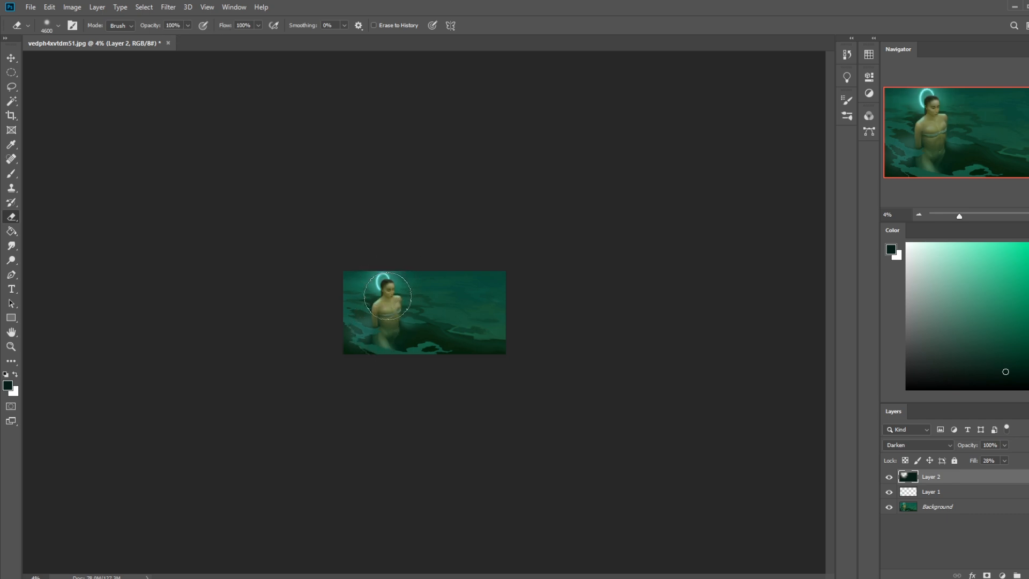
# - Compare the painting with and without the darkening of Layer 2
pyautogui.click(889, 477)
pyautogui.click(889, 477)
pyautogui.hotkey('ctrl', '+')
pyautogui.hotkey('ctrl', '+')
pyautogui.hotkey('ctrl', '+')
pyautogui.hotkey('ctrl', '+')
pyautogui.click(889, 477)
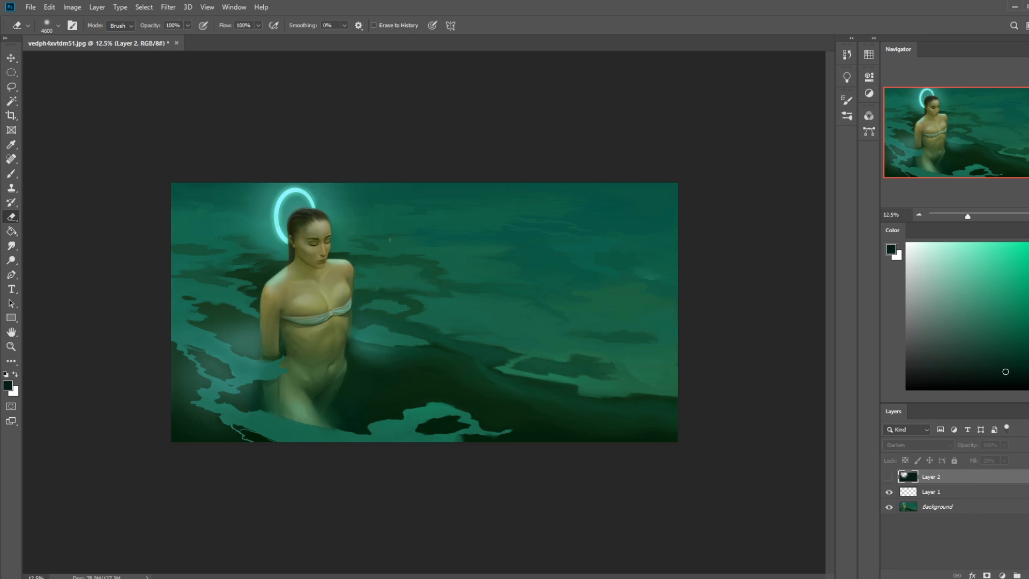
pyautogui.click(888, 477)
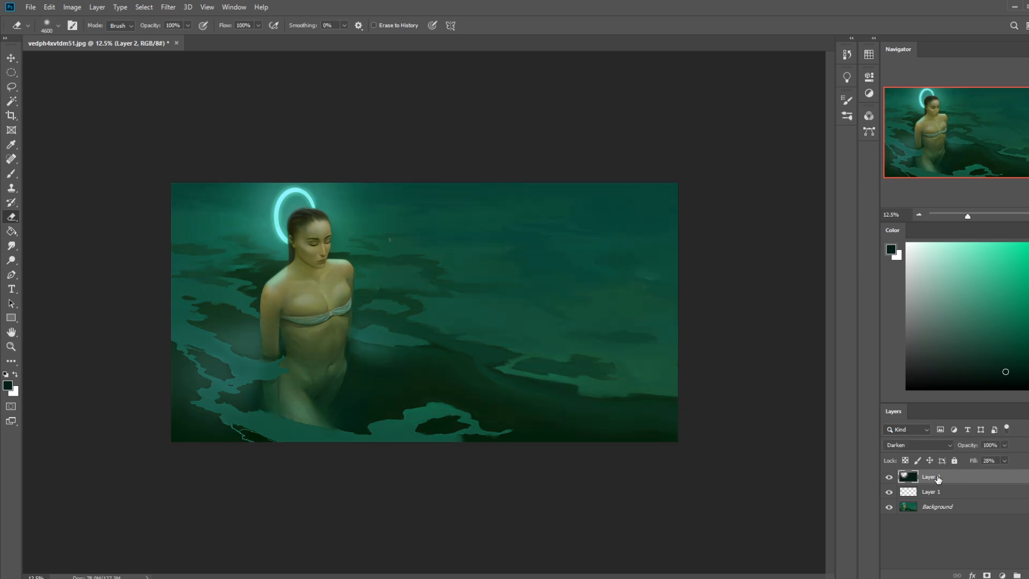
# - Lower Layer 2's fill to 15% and flatten the image
pyautogui.moveTo(993, 473); pyautogui.dragTo(997, 473)
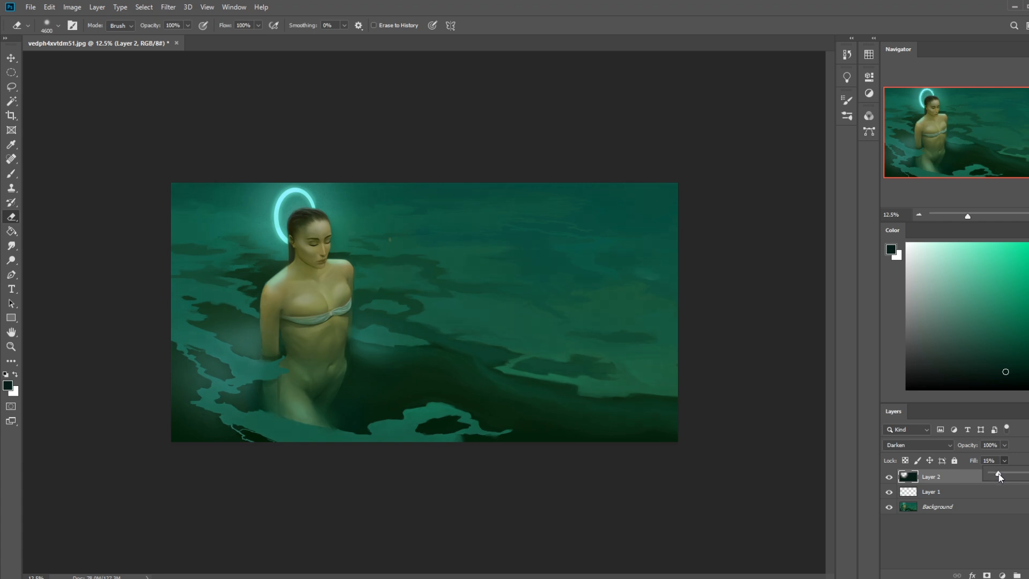
pyautogui.rightClick(946, 491)
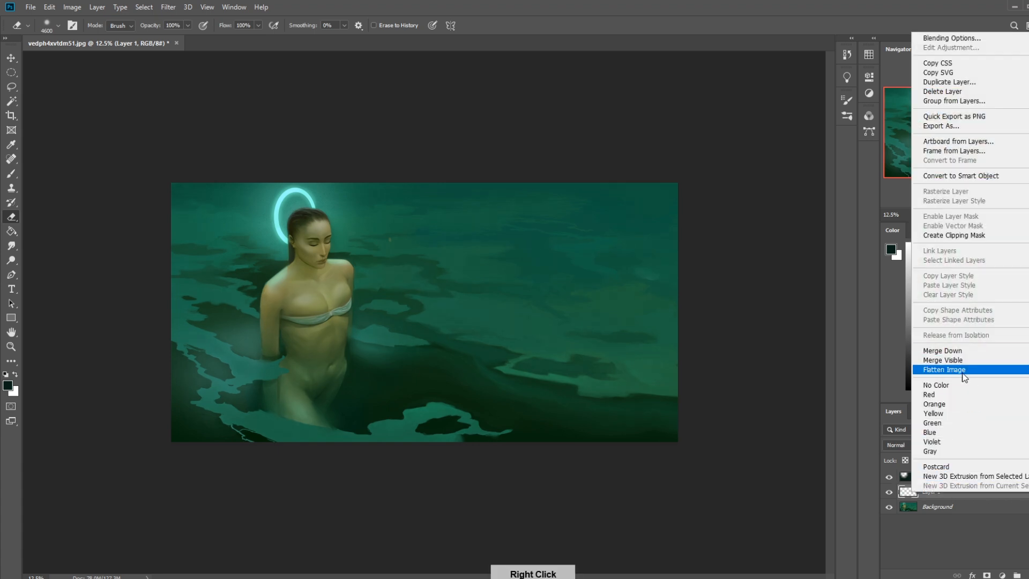
pyautogui.click(944, 370)
# - Shift the flattened image's hue slightly in the positive direction with a Hue/Saturation adjustment
pyautogui.hotkey('ctrl', 'u')
pyautogui.moveTo(838, 266); pyautogui.dragTo(840, 268)
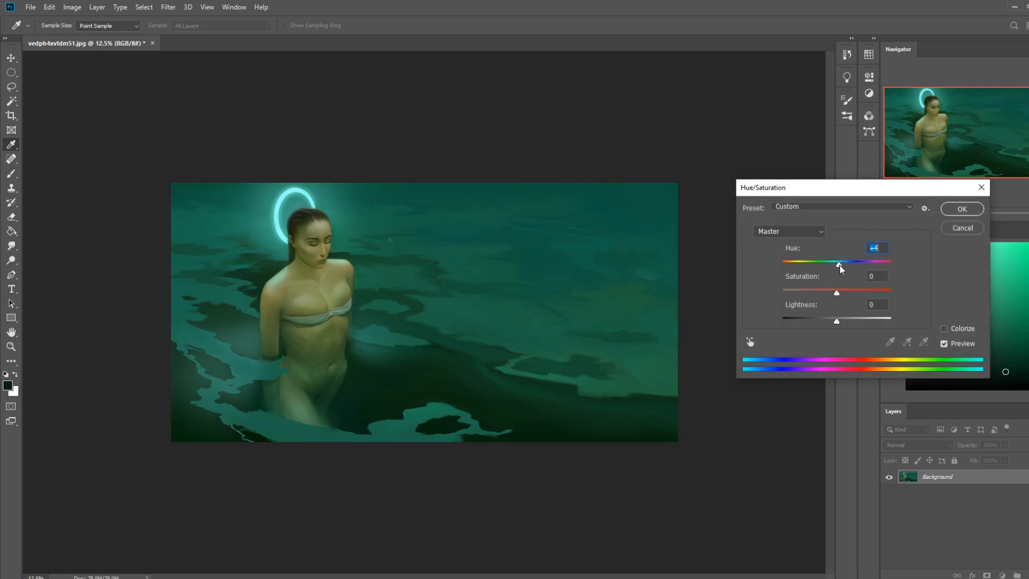
pyautogui.moveTo(841, 269); pyautogui.dragTo(841, 269)
pyautogui.click(966, 213)
pyautogui.press('e')
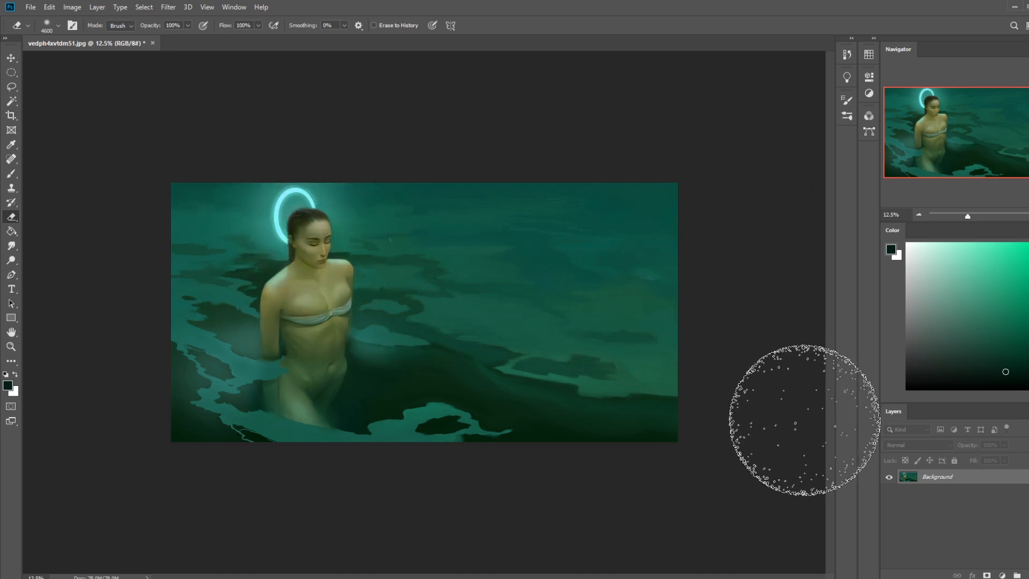
# - Lasso both eyebrows and copy them onto a new layer
pyautogui.press('z')
pyautogui.moveTo(255, 206); pyautogui.dragTo(354, 265)
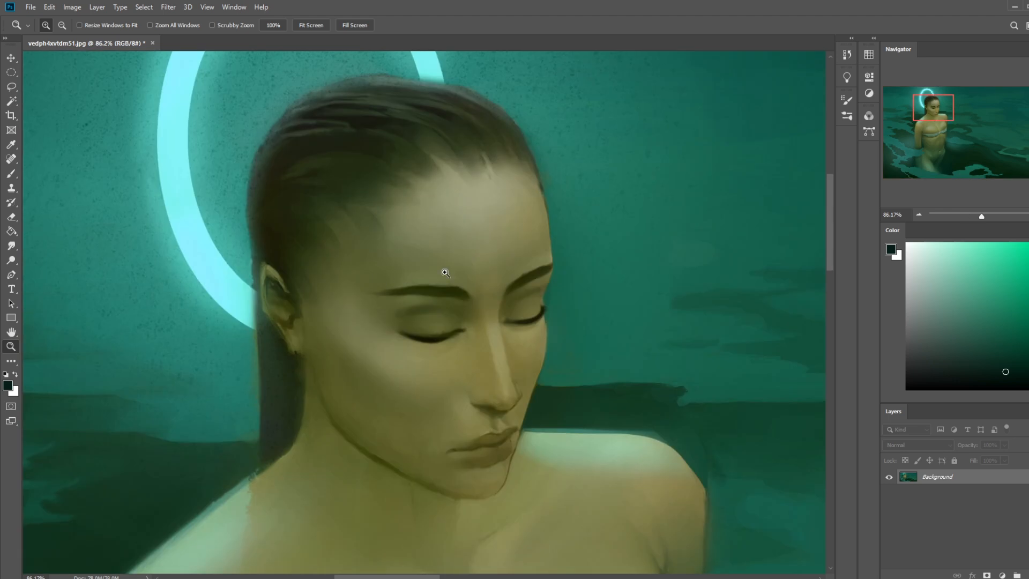
pyautogui.press('l')
pyautogui.moveTo(502, 260)
pyautogui.mouseDown()
pyautogui.moveTo(390, 306)
pyautogui.moveTo(520, 296)
pyautogui.moveTo(553, 272)
pyautogui.moveTo(554, 245)
pyautogui.mouseUp()
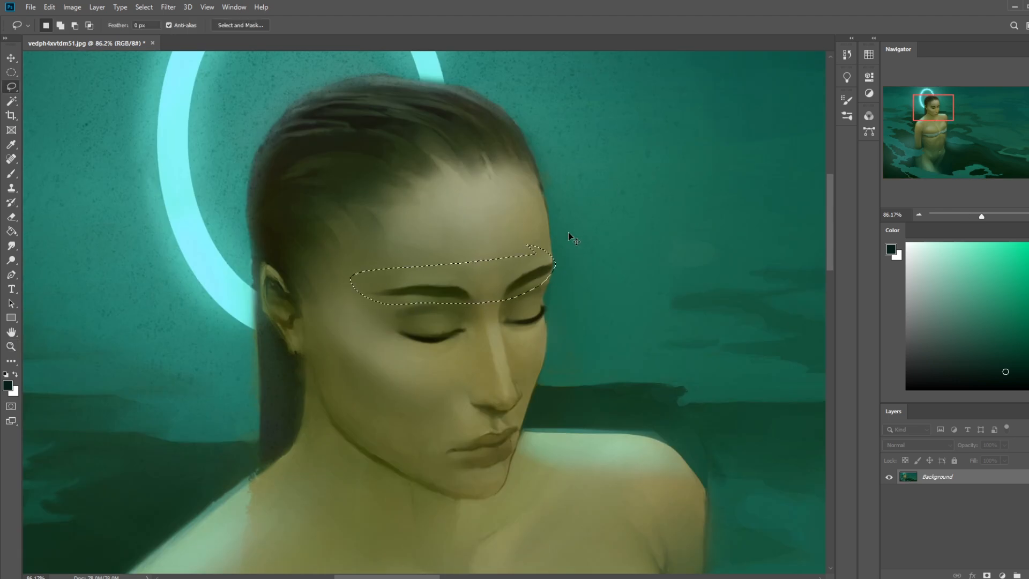
pyautogui.hotkey('ctrl', 'j')
pyautogui.press('v')
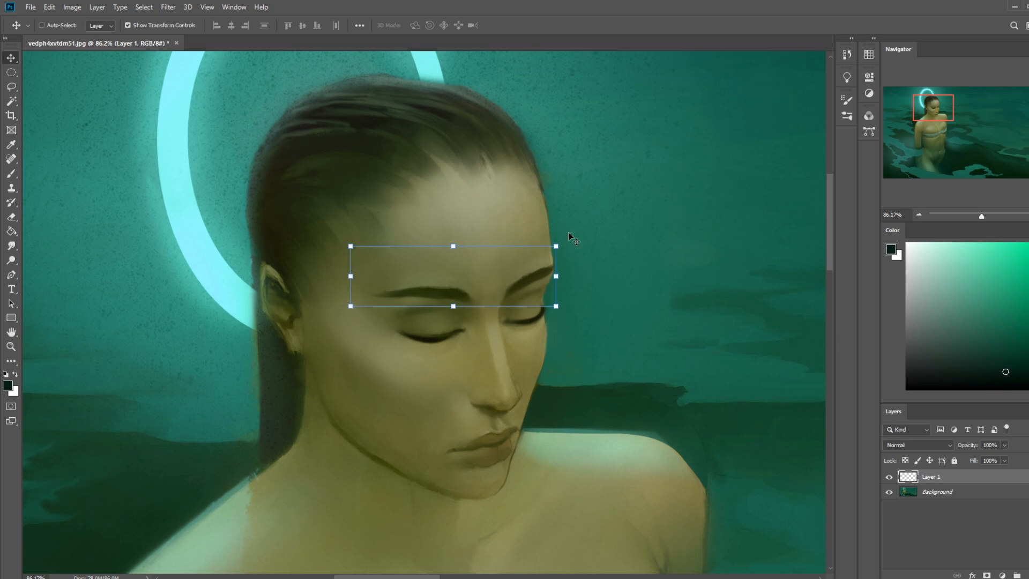
# - Nudge the copied eyebrows slightly to the right and fine-tune their height on the face
pyautogui.moveTo(568, 233); pyautogui.dragTo(570, 236)
pyautogui.press('Right')
pyautogui.press('Right')
pyautogui.press('Right')
pyautogui.press('Right')
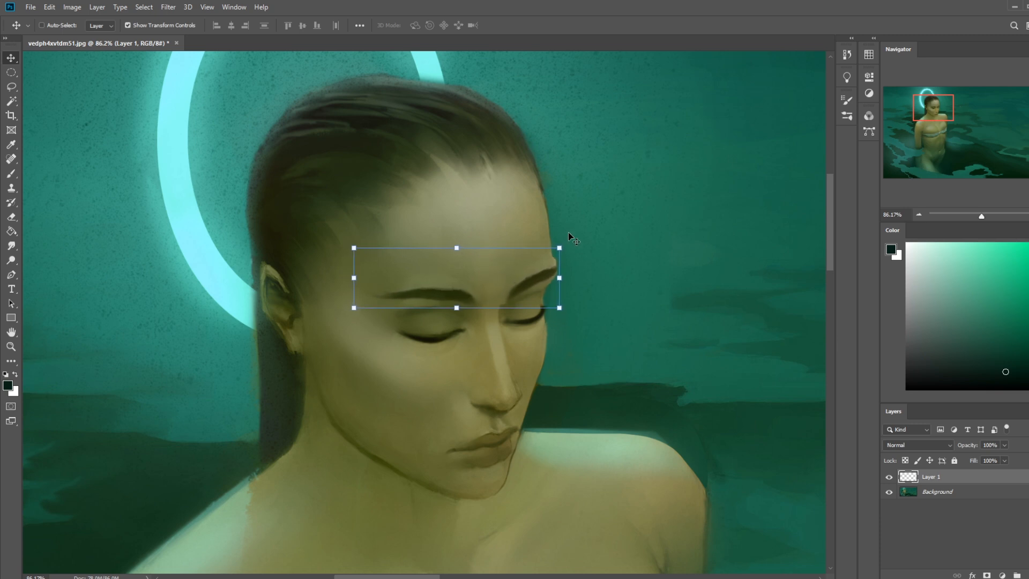
pyautogui.press('Up')
pyautogui.press('Up')
pyautogui.press('Up')
pyautogui.press('Up')
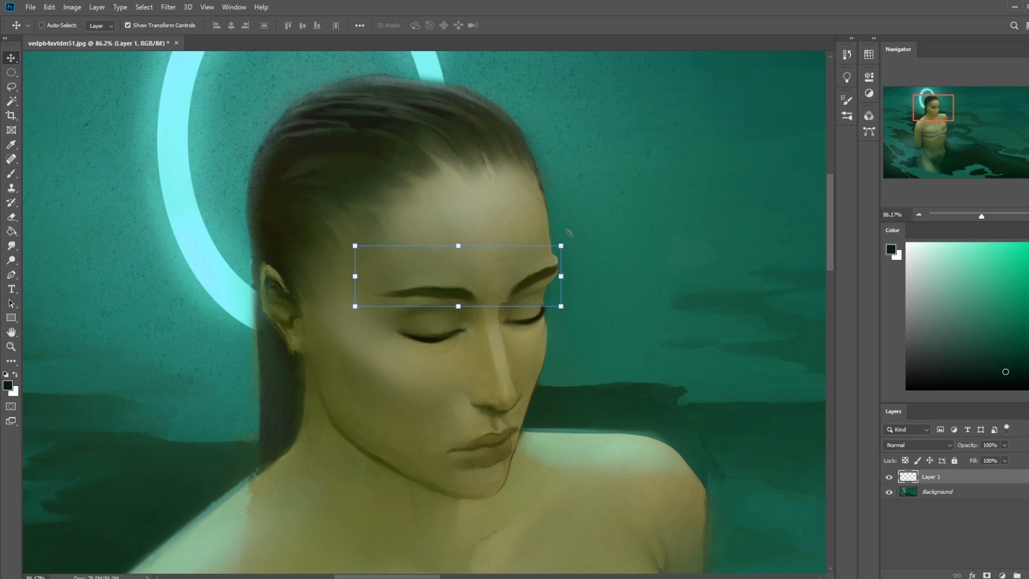
pyautogui.press('Return')
pyautogui.press('l')
pyautogui.moveTo(585, 226)
pyautogui.mouseDown()
pyautogui.moveTo(583, 268)
pyautogui.moveTo(612, 201)
pyautogui.mouseUp()
pyautogui.press('v')
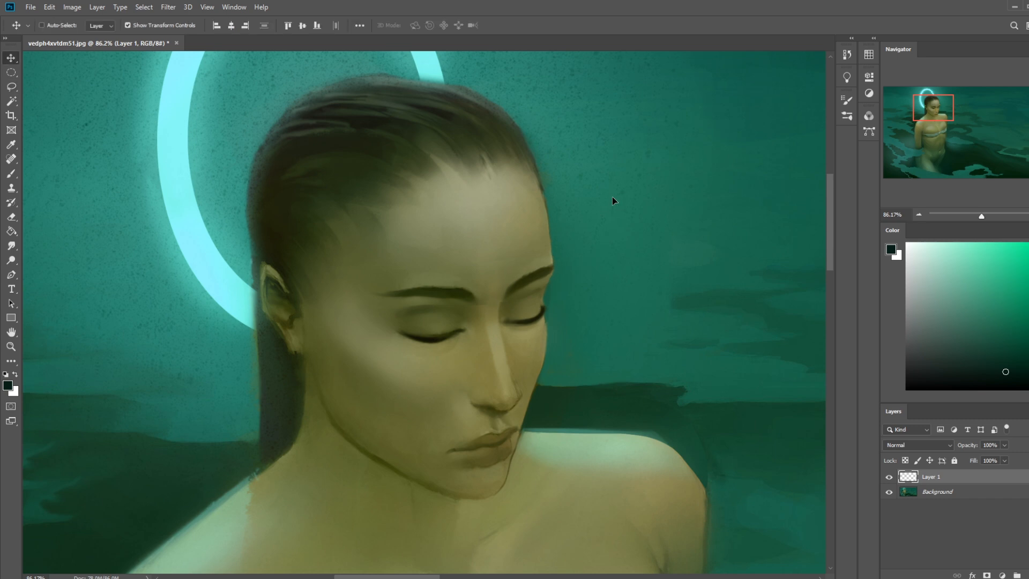
pyautogui.hotkey('ctrl', '0')
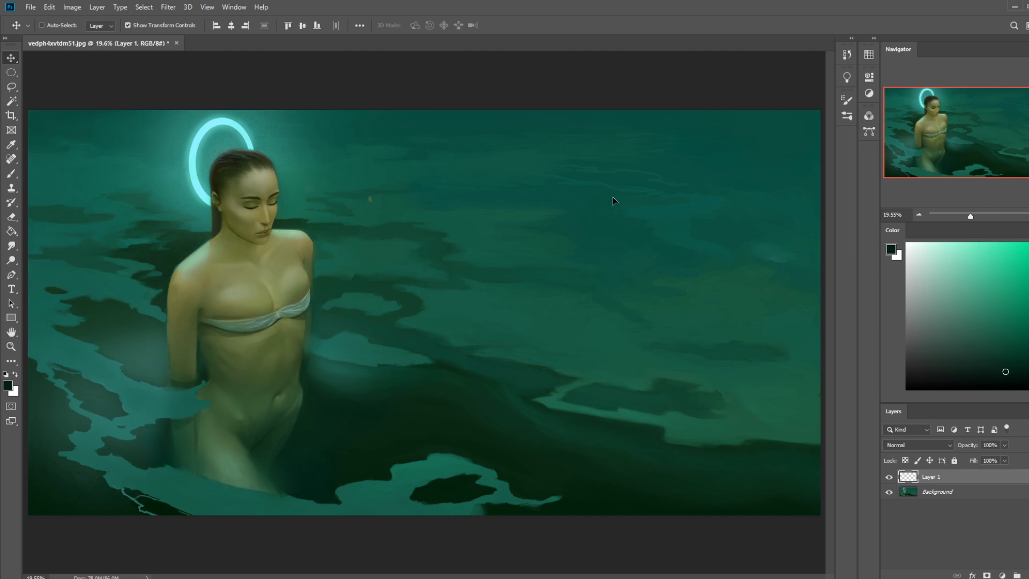
# - Reset the colors to black and white, and load a textured 80 px tip for the Eraser
pyautogui.press('d')
pyautogui.press('m')
pyautogui.rightClick(390, 290)
pyautogui.click(418, 298)
pyautogui.press('e')
pyautogui.press('b')
pyautogui.rightClick(433, 246)
pyautogui.press('Escape')
pyautogui.press('e')
pyautogui.rightClick(453, 179)
pyautogui.doubleClick(482, 381)
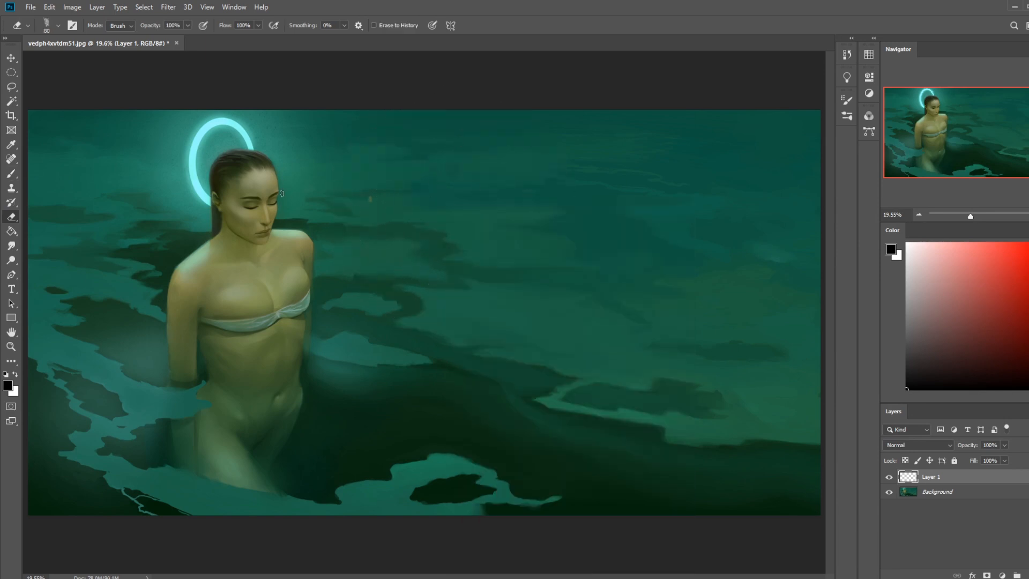
# - Compare the face with and without Layer 1, and merge the layer down into the Background
pyautogui.click(889, 478)
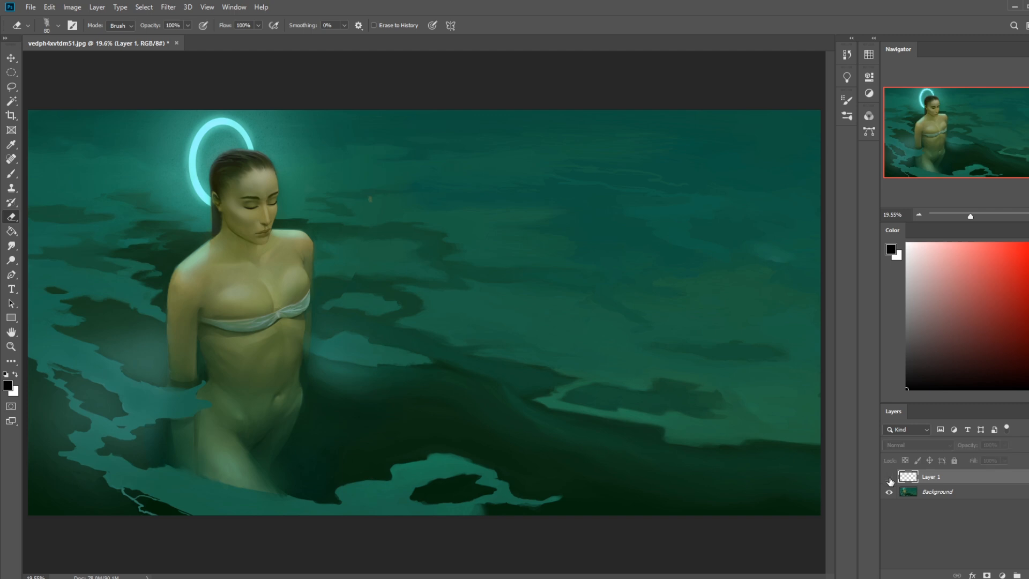
pyautogui.click(890, 481)
pyautogui.click(889, 478)
pyautogui.click(890, 479)
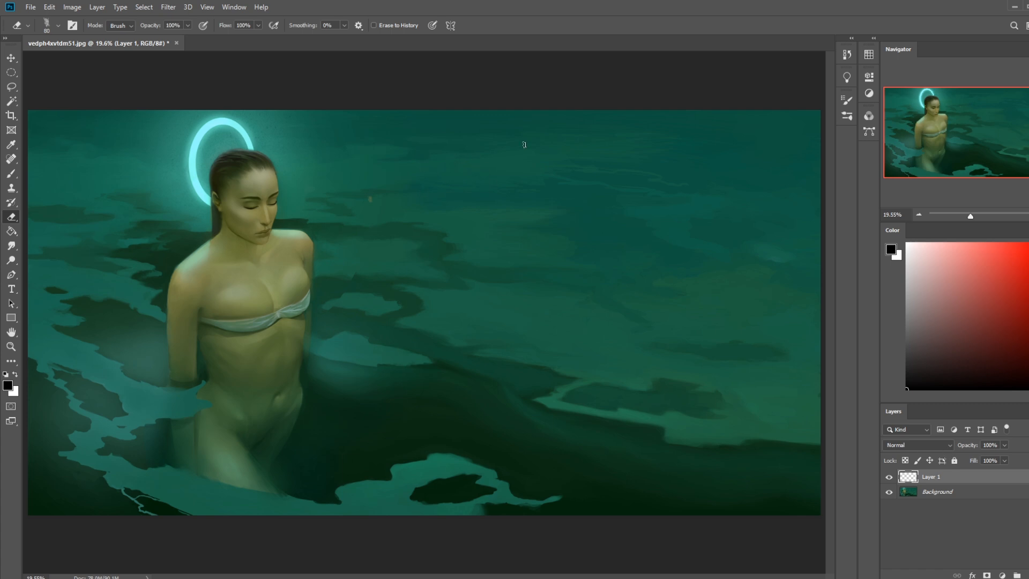
pyautogui.rightClick(941, 481)
pyautogui.click(943, 338)
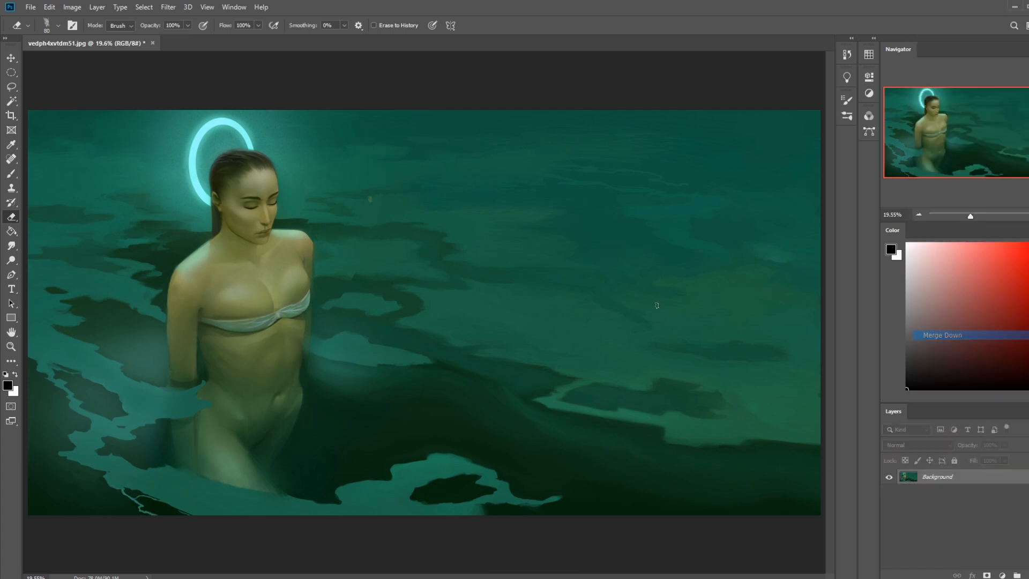
# - Sample the green water beside the head and paint over the small orange speck with a textured 80 px brush
pyautogui.press('b')
pyautogui.keyDown('alt'); pyautogui.click(383, 200); pyautogui.keyUp('alt')
pyautogui.rightClick(461, 206)
pyautogui.doubleClick(494, 374)
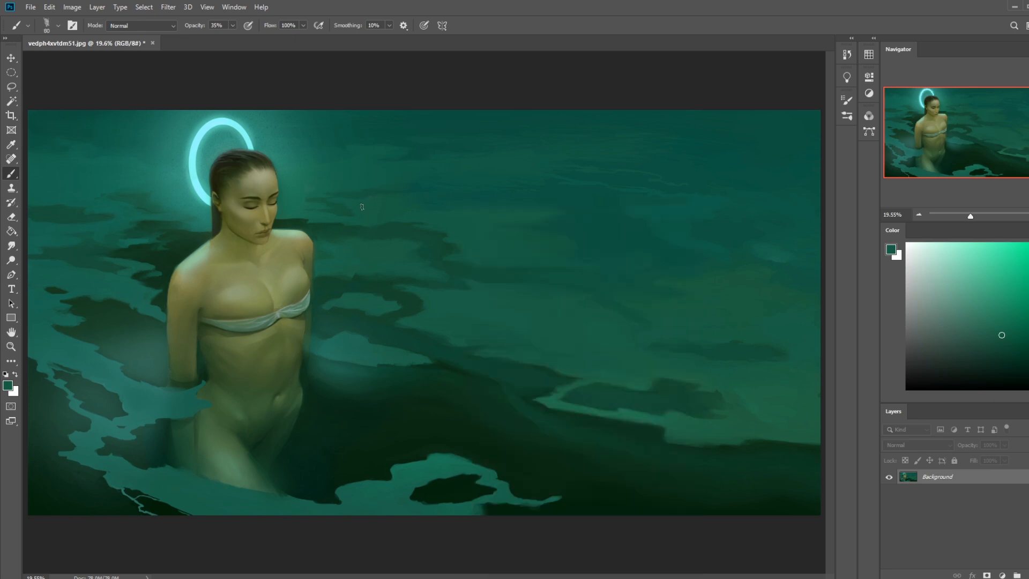
# - Open Discord, and place the asdasd image from the desktop into the Photoshop painting
pyautogui.press('super')
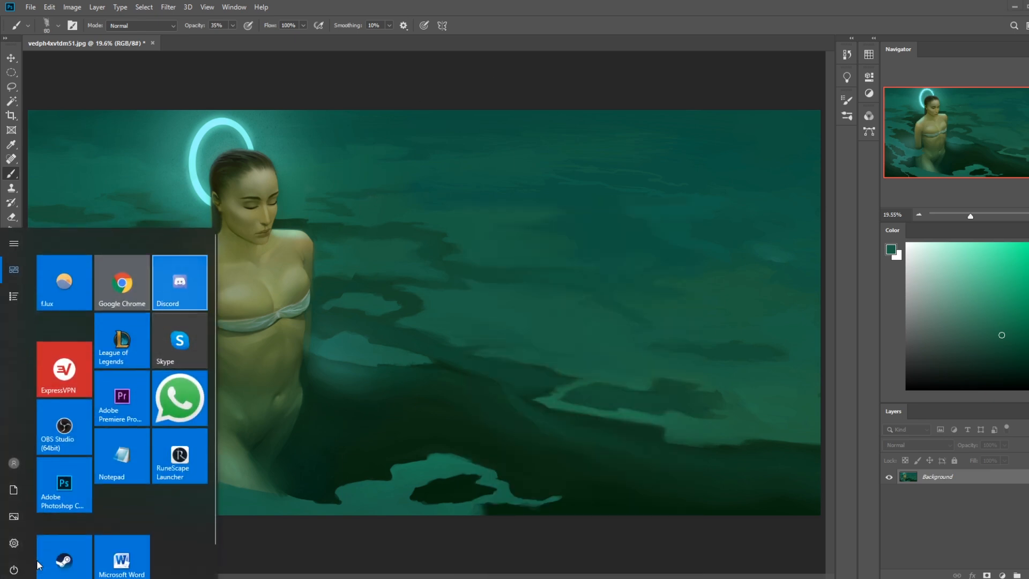
pyautogui.click(180, 285)
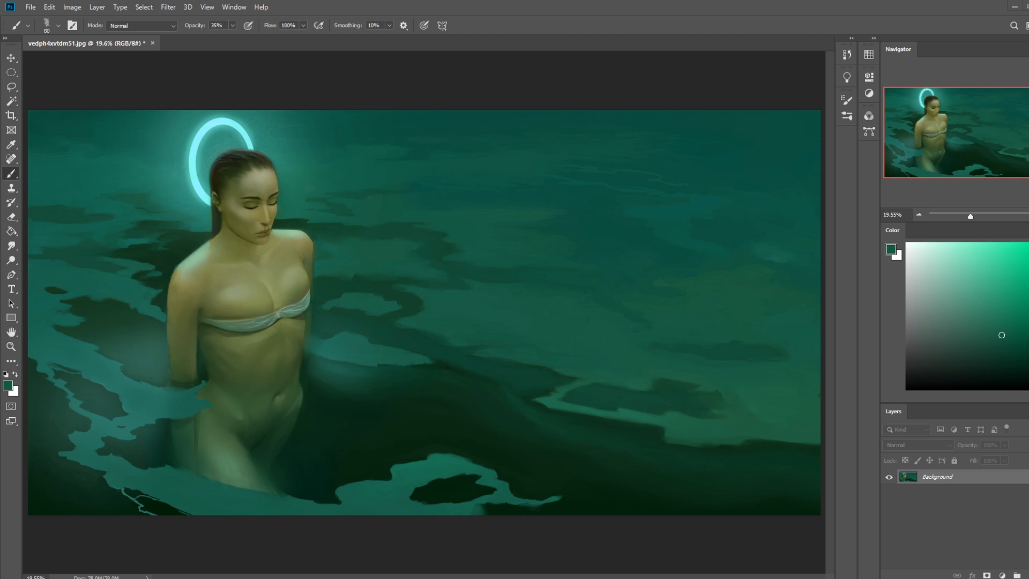
pyautogui.doubleClick(844, 5)
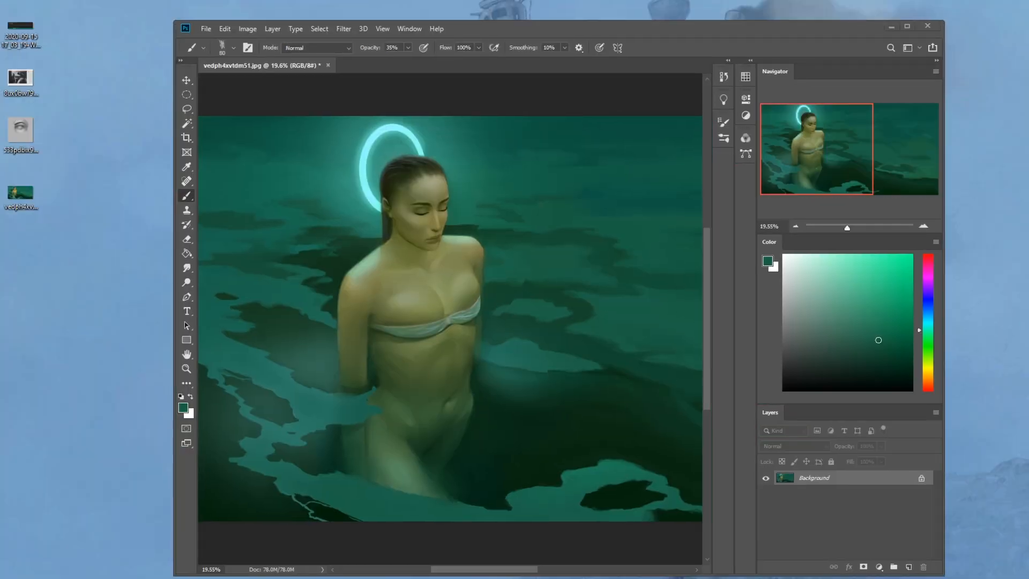
pyautogui.moveTo(69, 109); pyautogui.dragTo(85, 148)
pyautogui.moveTo(21, 251); pyautogui.dragTo(381, 182)
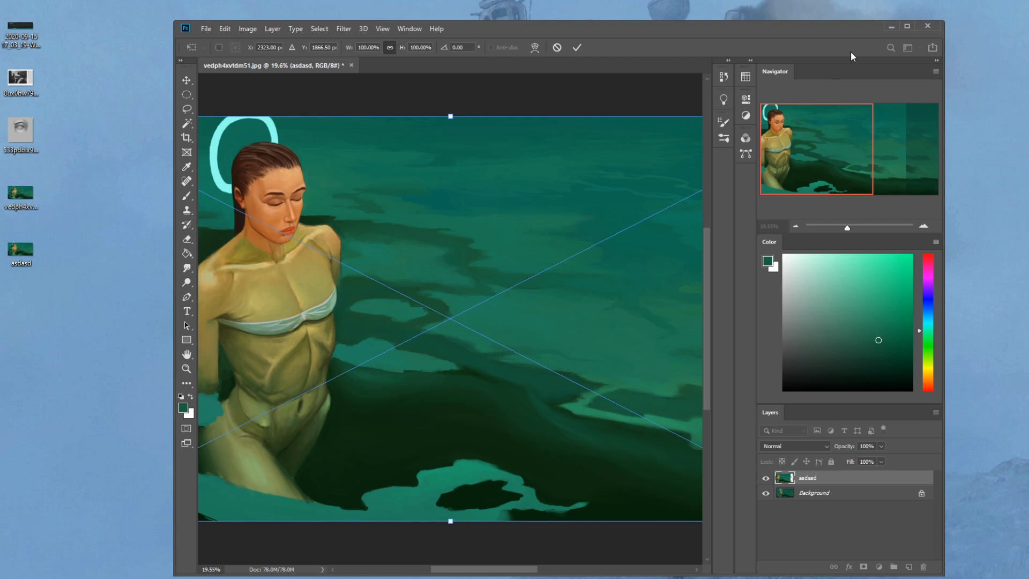
# - Align the placed asdasd image exactly over the canvas at X 3652 px and commit the placement
pyautogui.click(907, 26)
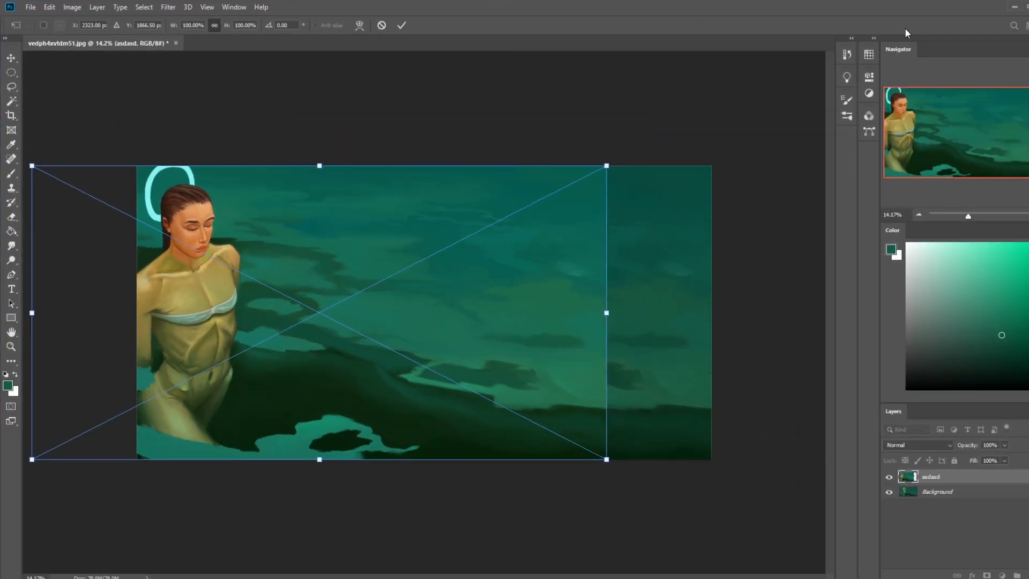
pyautogui.moveTo(314, 250); pyautogui.dragTo(418, 247)
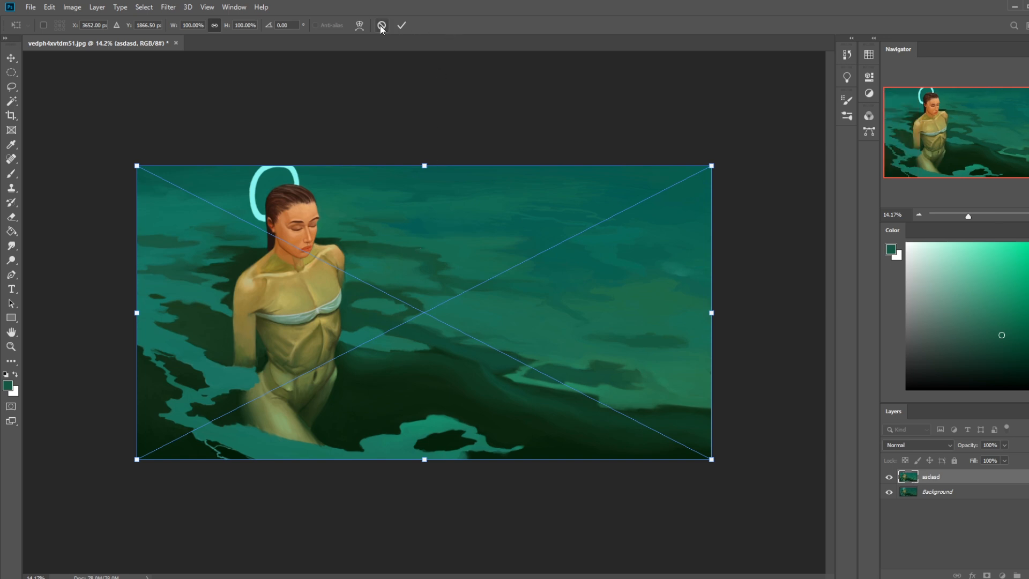
pyautogui.click(400, 25)
# - Rasterize the asdasd layer and hide it to compare it with the current painting beneath
pyautogui.press('b')
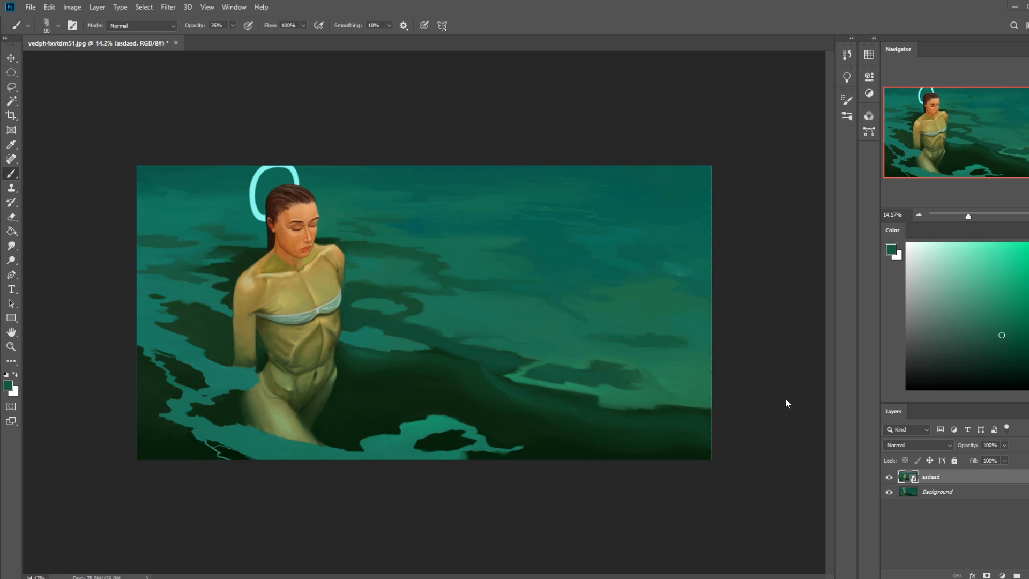
pyautogui.rightClick(938, 480)
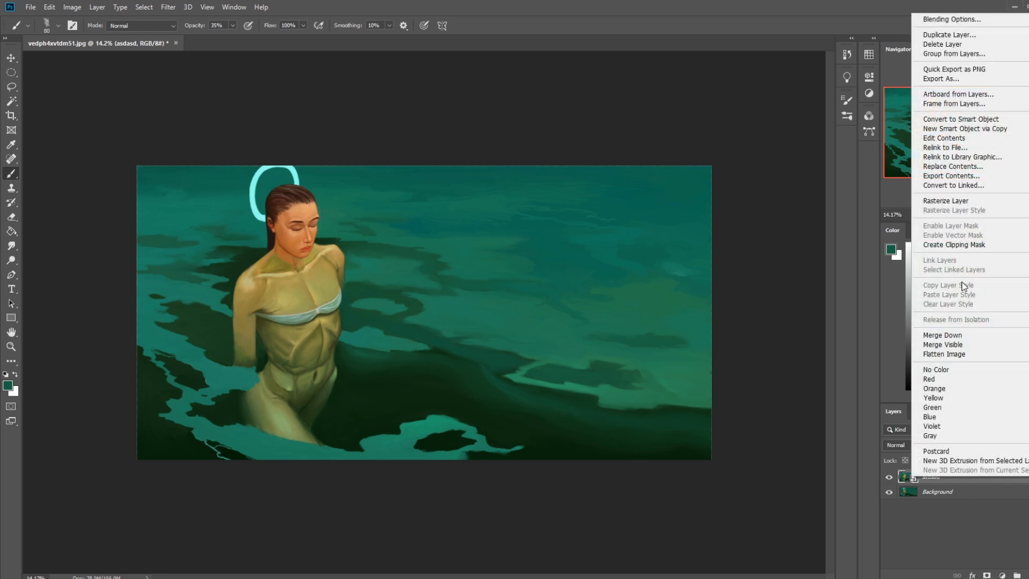
pyautogui.click(959, 200)
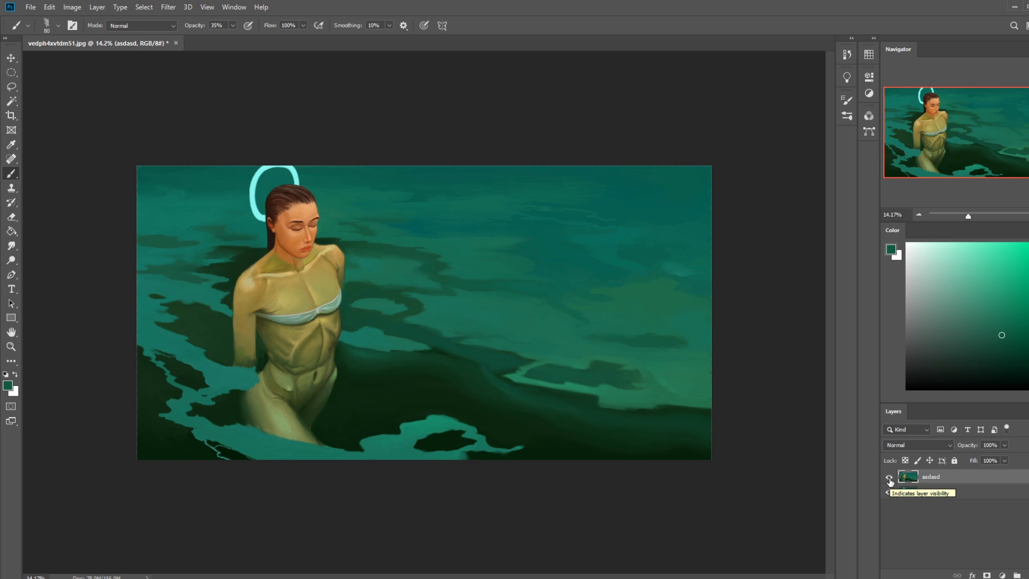
pyautogui.click(889, 478)
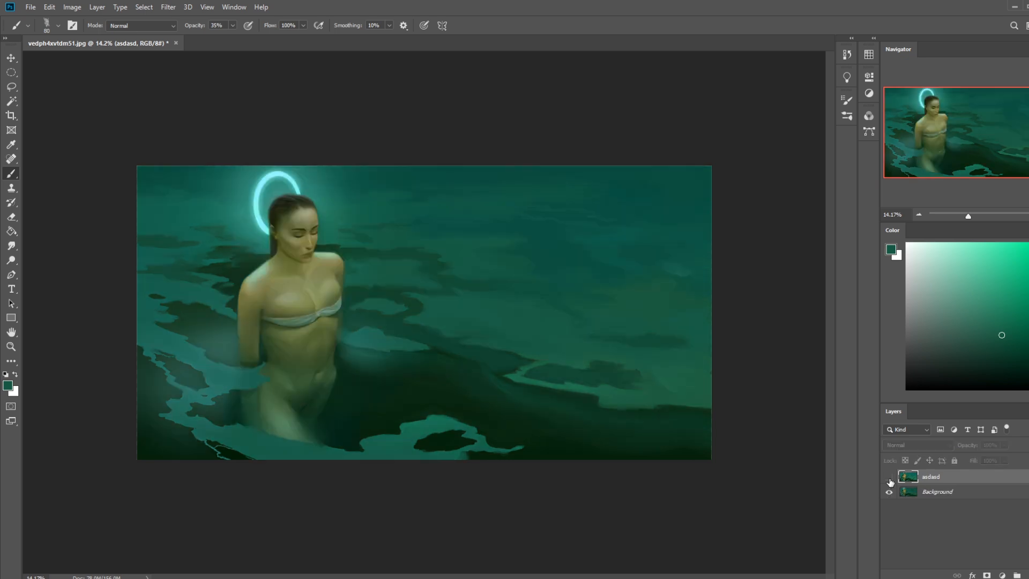
# - Compare the current painting with the earlier version by repeatedly showing and hiding the asdasd layer, leaving it hidden
pyautogui.click(890, 482)
pyautogui.click(890, 482)
pyautogui.click(890, 482)
pyautogui.click(890, 482)
pyautogui.click(891, 482)
pyautogui.click(890, 482)
pyautogui.click(888, 478)
pyautogui.click(888, 478)
pyautogui.click(889, 478)
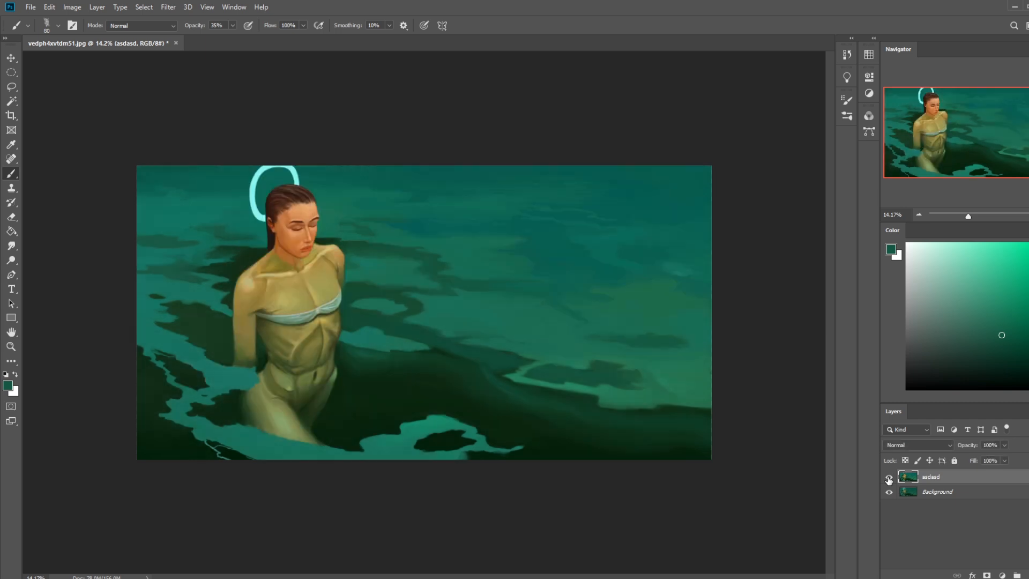
pyautogui.click(889, 479)
pyautogui.click(889, 478)
pyautogui.click(888, 478)
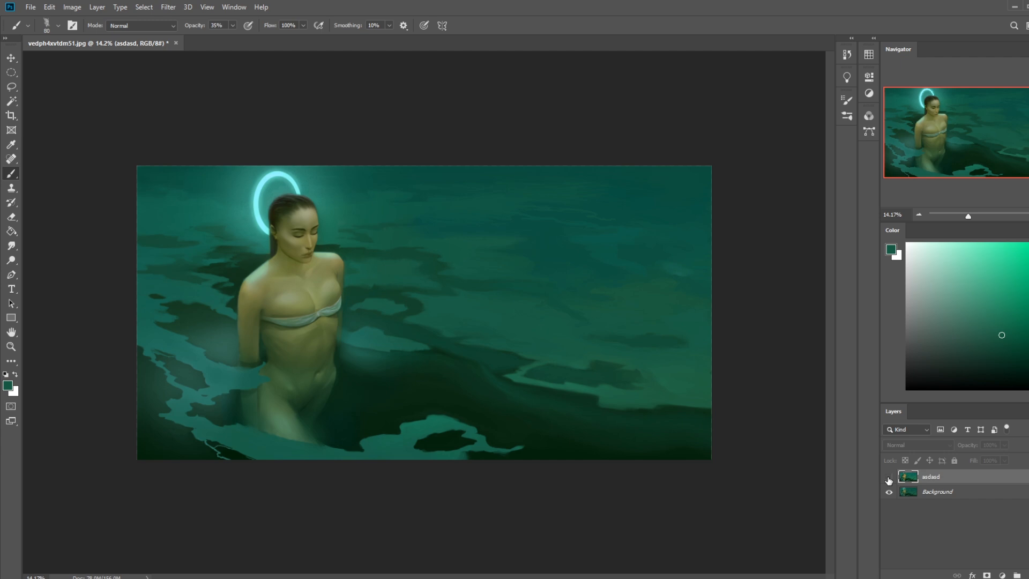
pyautogui.click(889, 478)
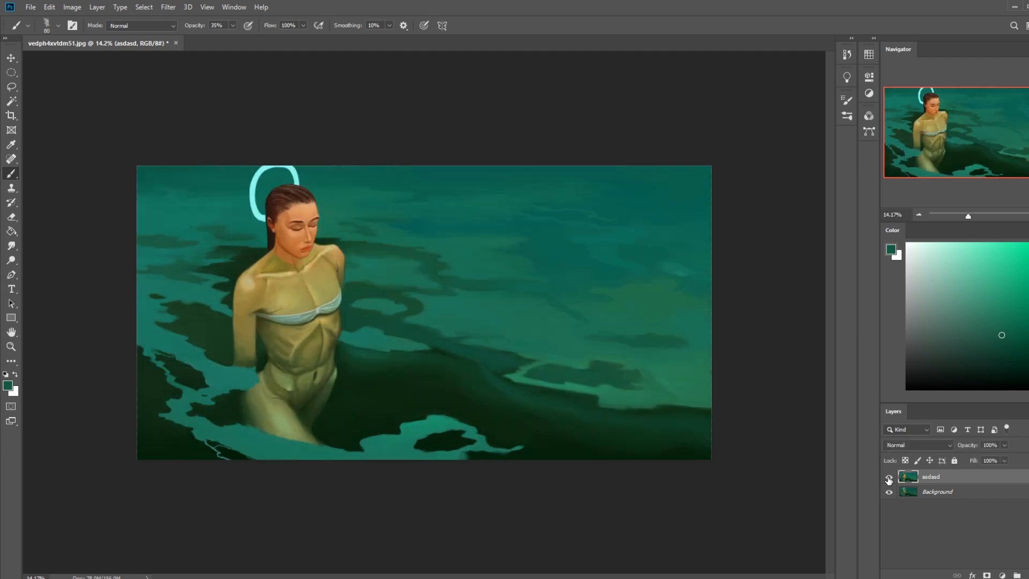
pyautogui.click(888, 477)
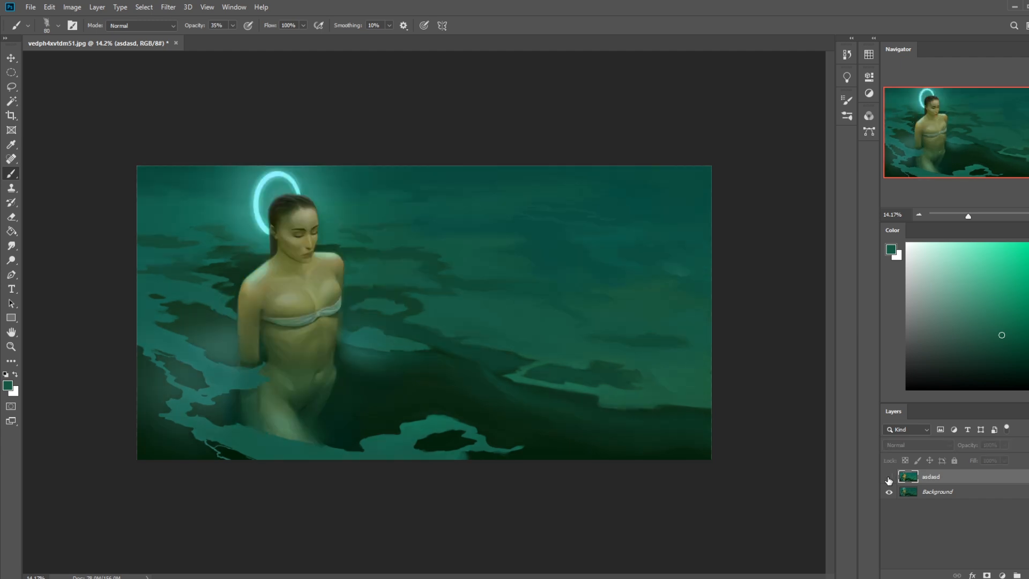
pyautogui.click(889, 477)
pyautogui.click(889, 477)
pyautogui.click(889, 478)
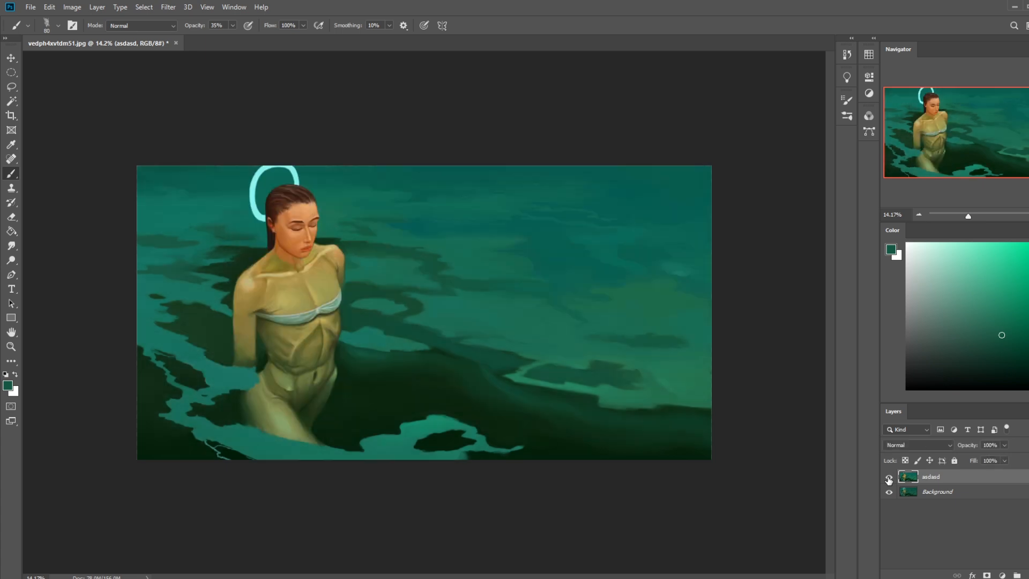
pyautogui.click(889, 478)
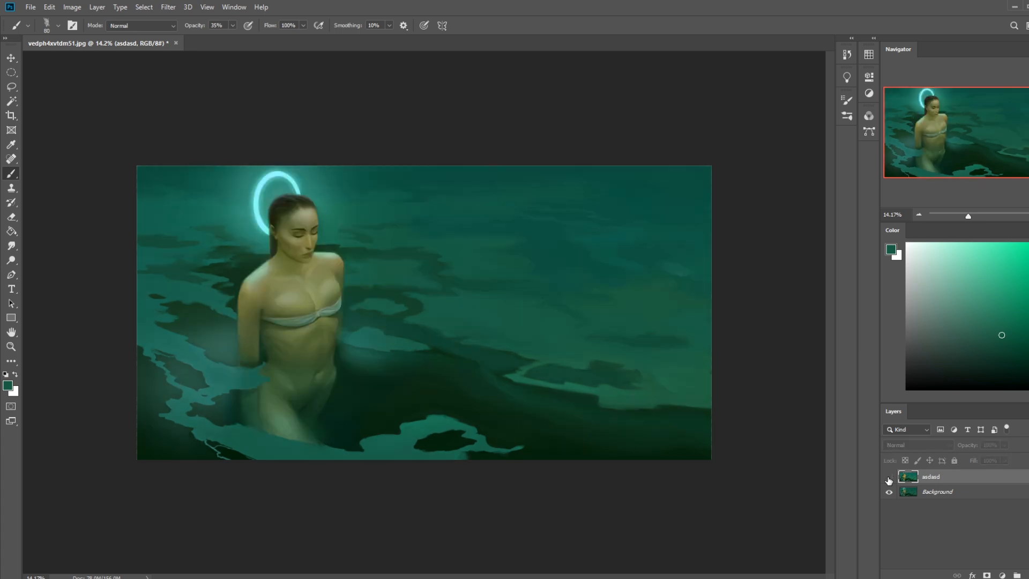
pyautogui.click(888, 477)
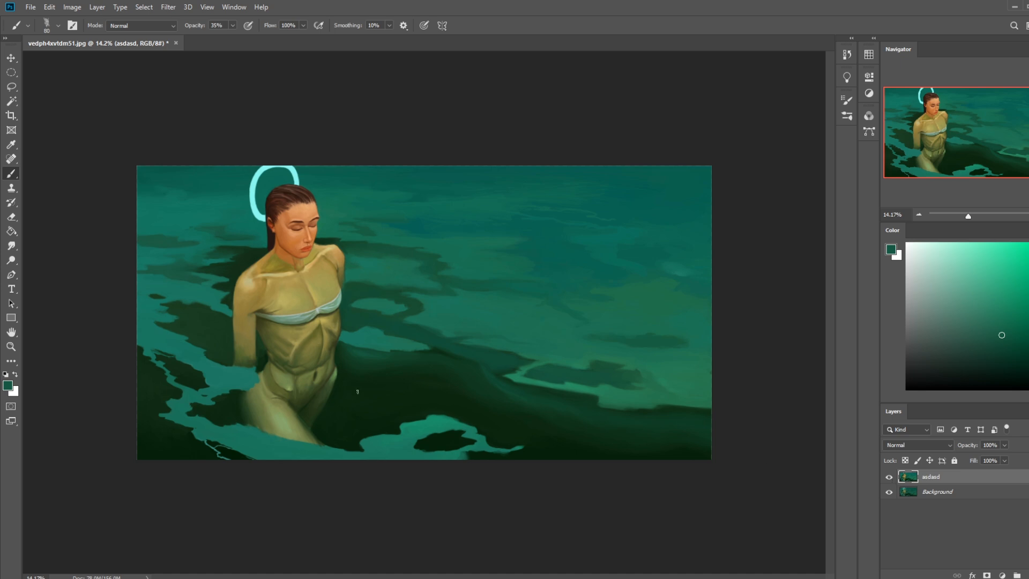
pyautogui.click(889, 477)
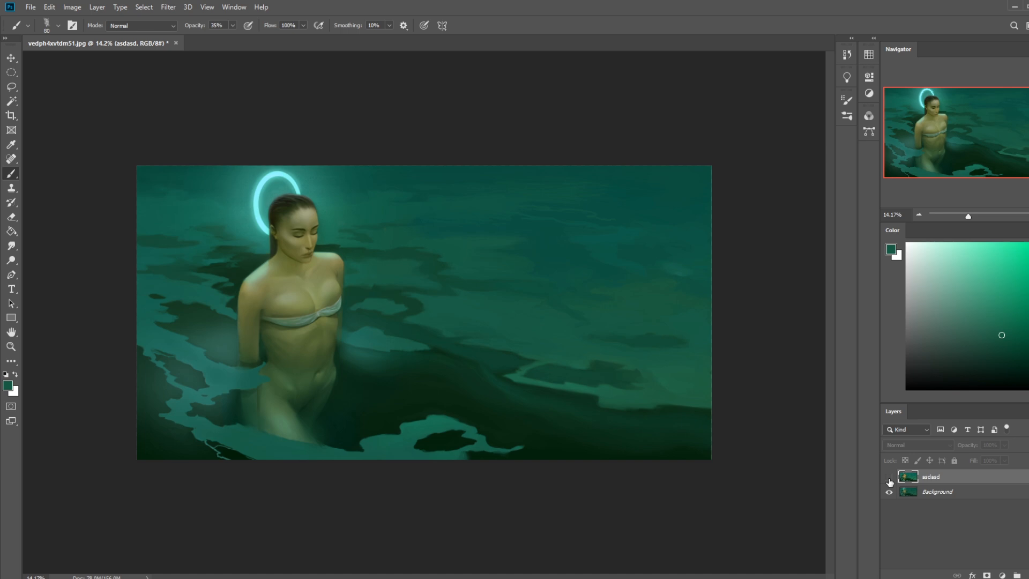
pyautogui.click(889, 479)
pyautogui.click(890, 479)
pyautogui.click(889, 477)
pyautogui.click(889, 477)
pyautogui.click(889, 477)
pyautogui.click(889, 477)
pyautogui.click(889, 478)
pyautogui.click(890, 478)
pyautogui.click(890, 478)
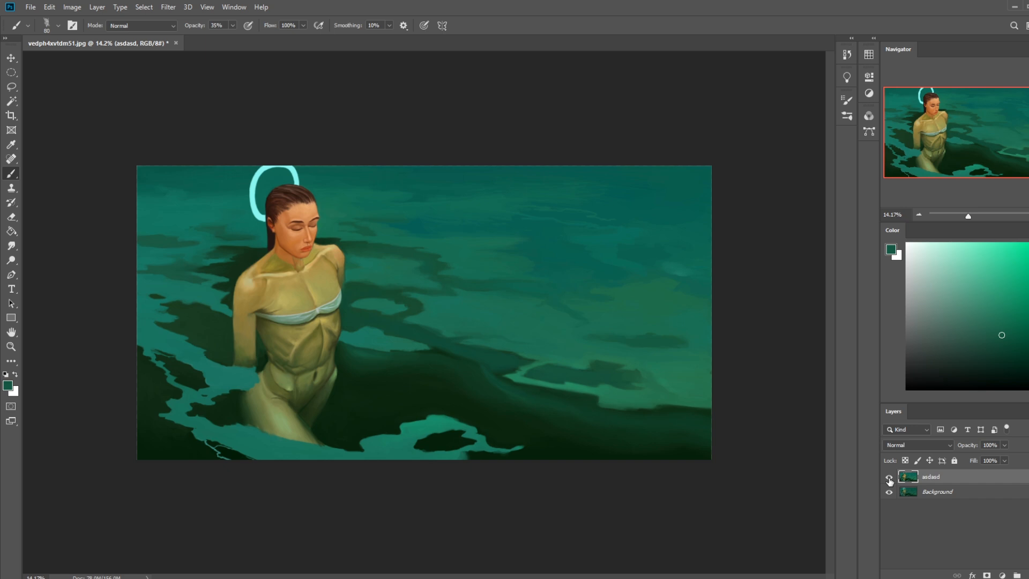
pyautogui.click(890, 478)
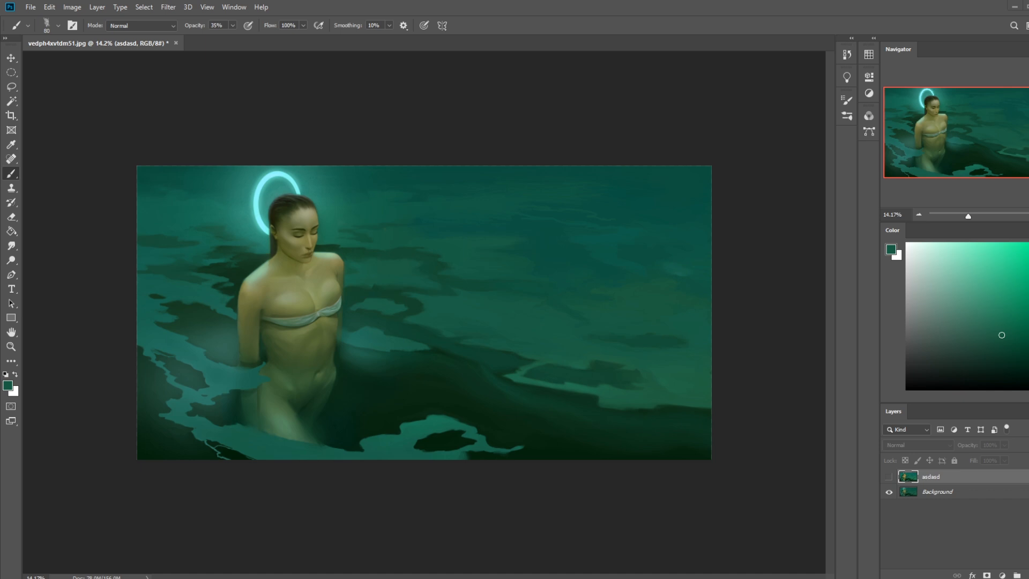
# - Switch to the browser, open the r/istebrak Reddit community from istebrak.com, and look over its banner and pinned posts
pyautogui.hotkey('alt', 'Tab')
pyautogui.moveTo(702, 57); pyautogui.dragTo(589, 34)
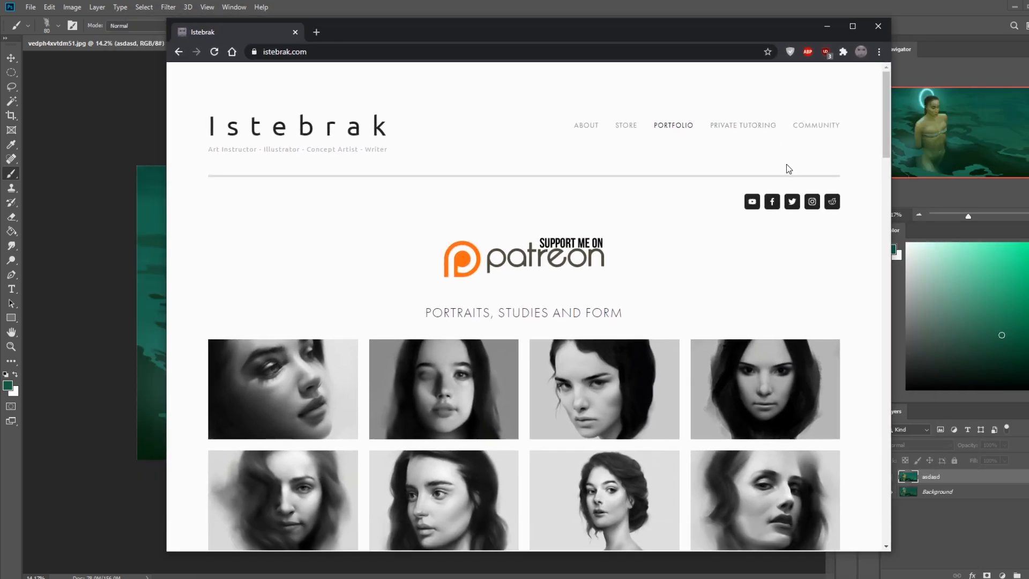
pyautogui.click(832, 203)
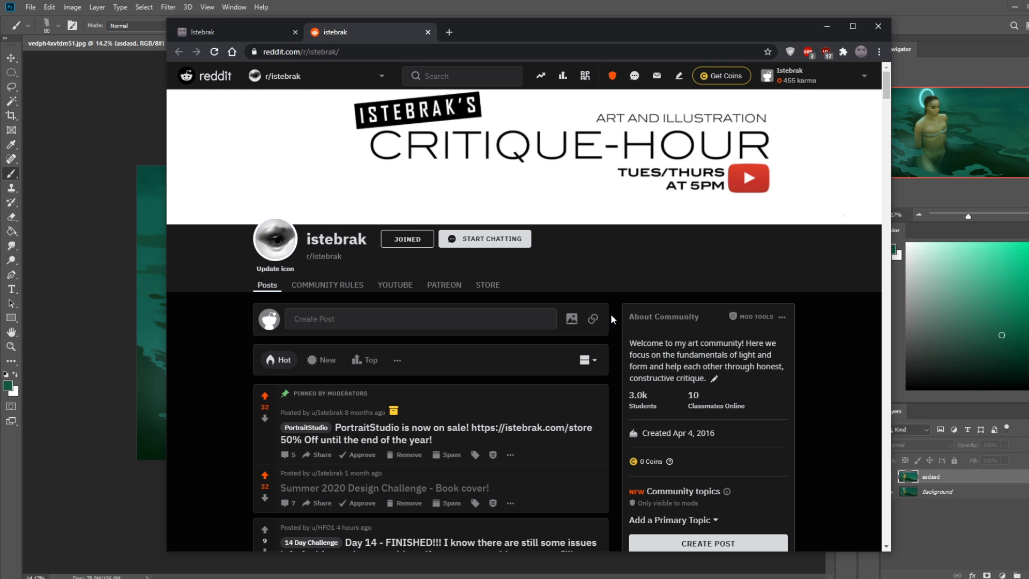
pyautogui.scroll(-1, 612, 313)
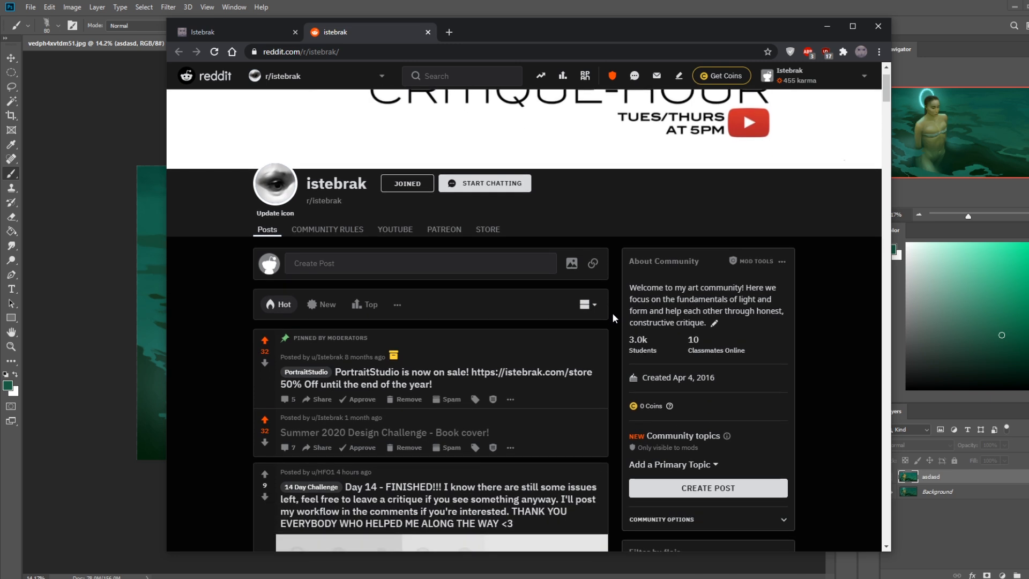
pyautogui.scroll(1, 613, 318)
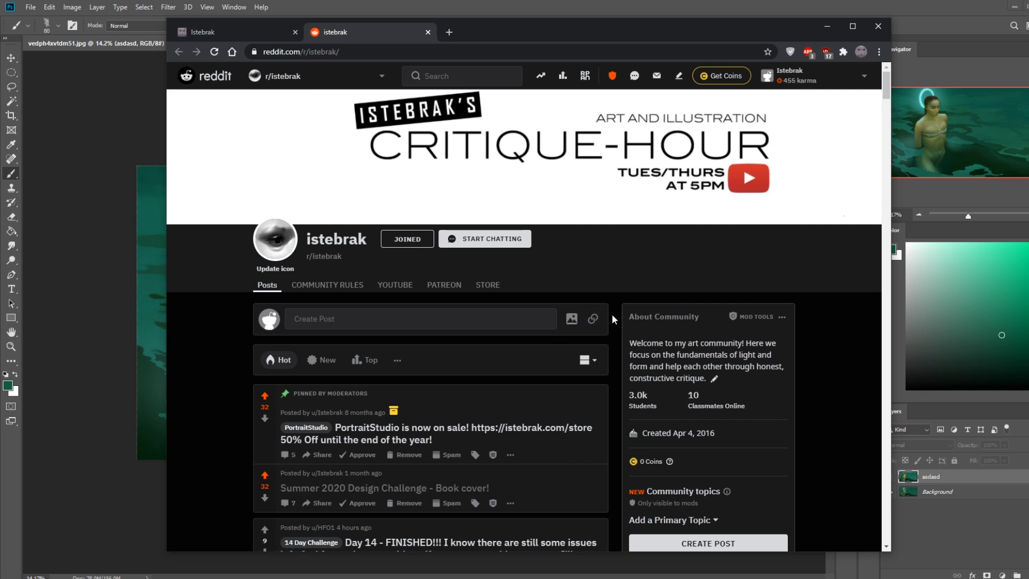
pyautogui.scroll(-2, 612, 316)
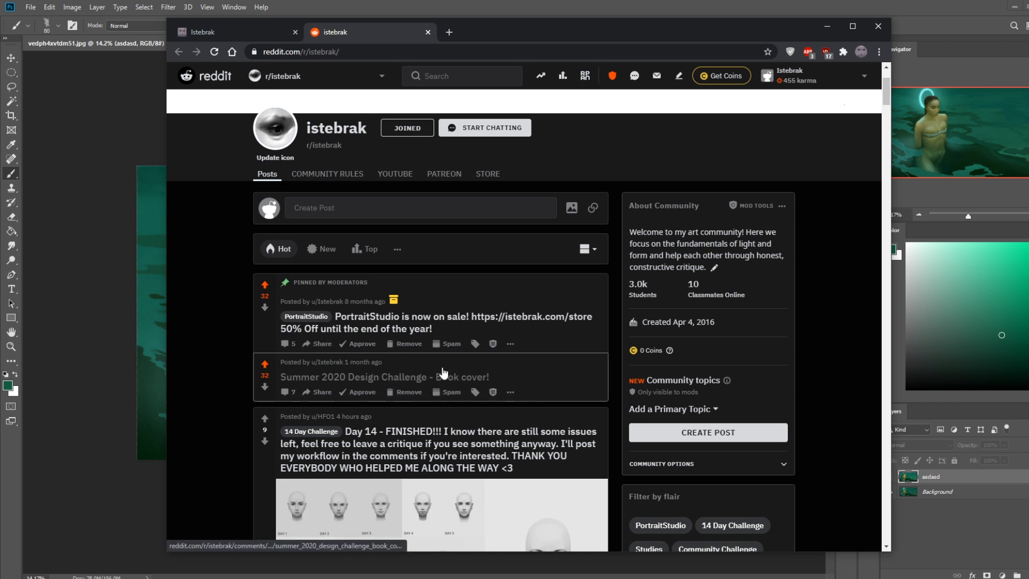
# - Check the September 2020 dates in the system calendar, and view the exact student count of the r/istebrak community
pyautogui.click(1012, 573)
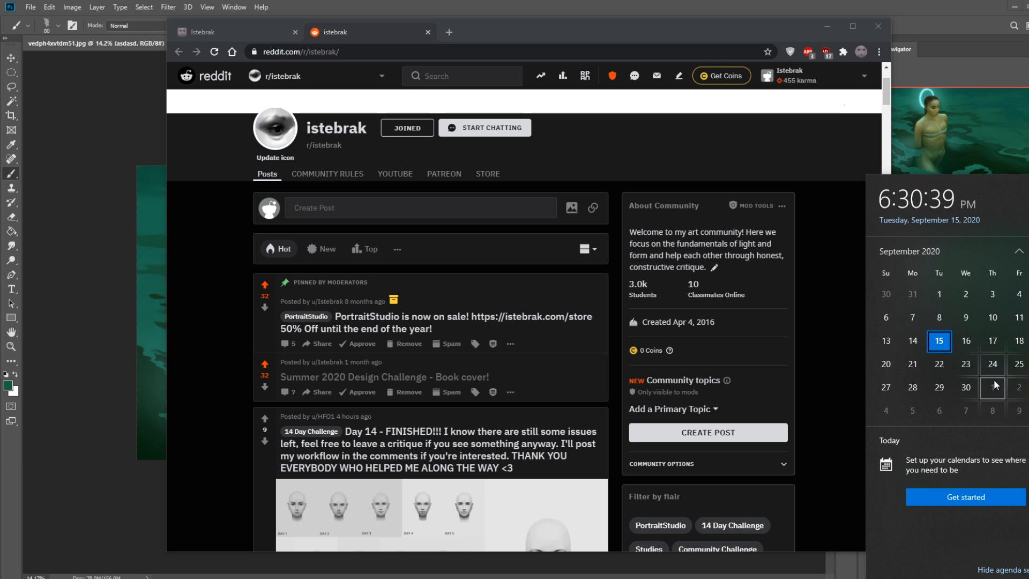
pyautogui.click(612, 204)
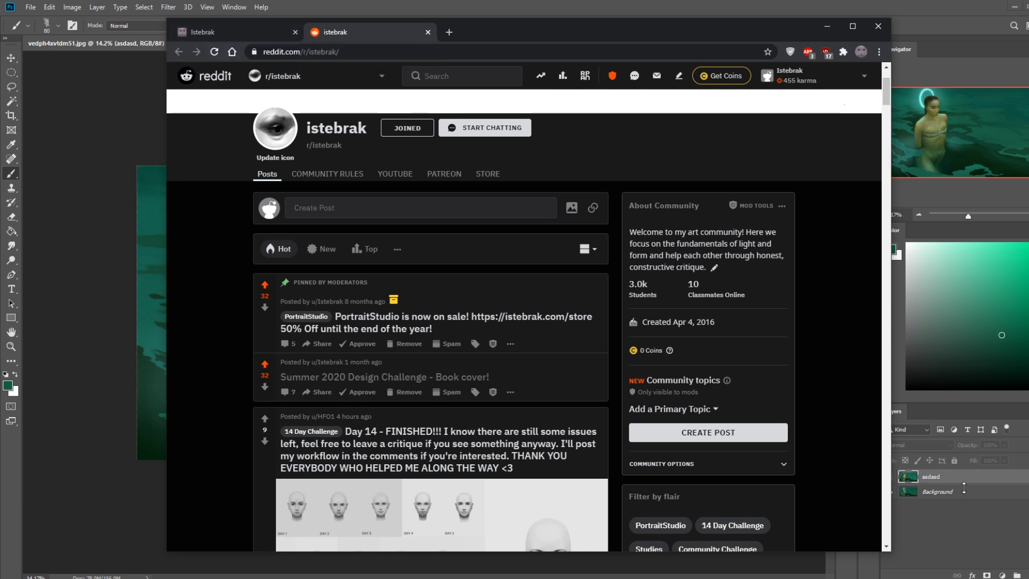
pyautogui.click(1016, 578)
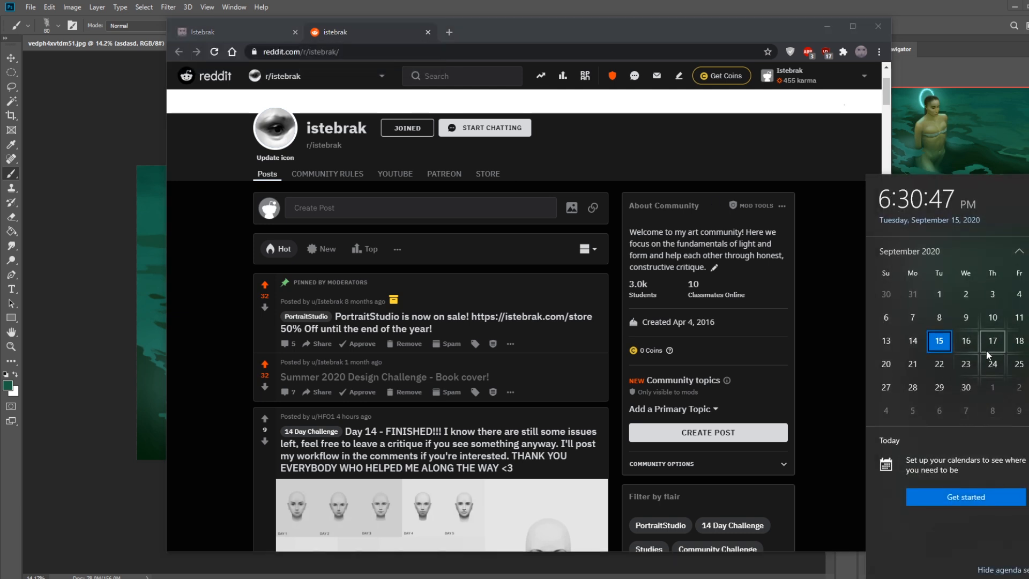
pyautogui.click(362, 32)
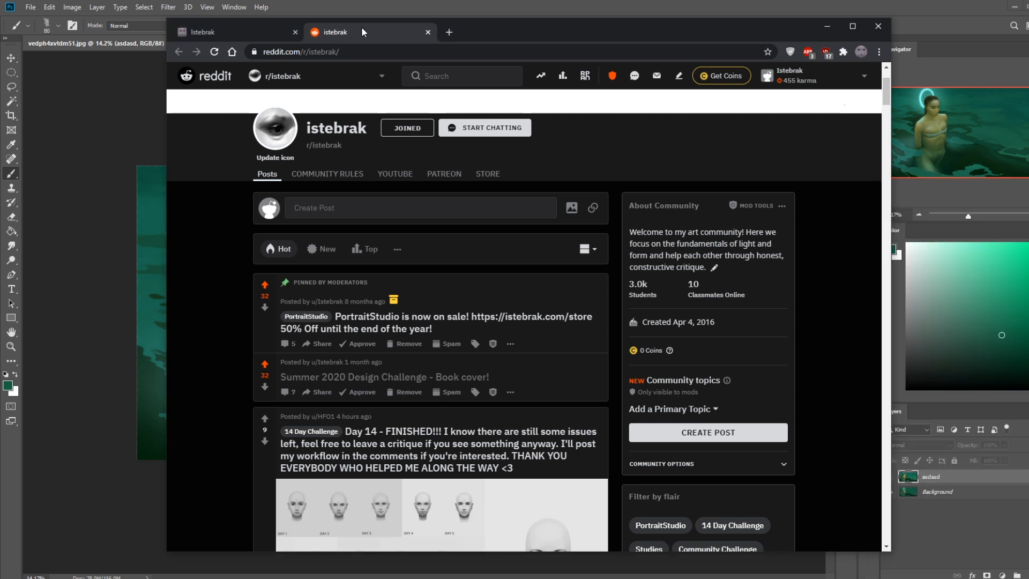
pyautogui.moveTo(654, 293)
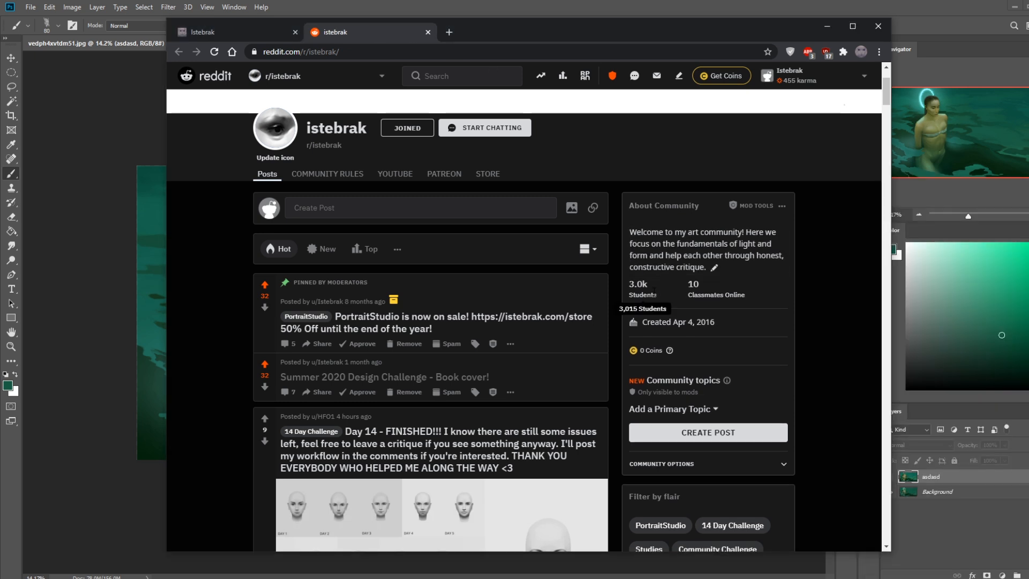